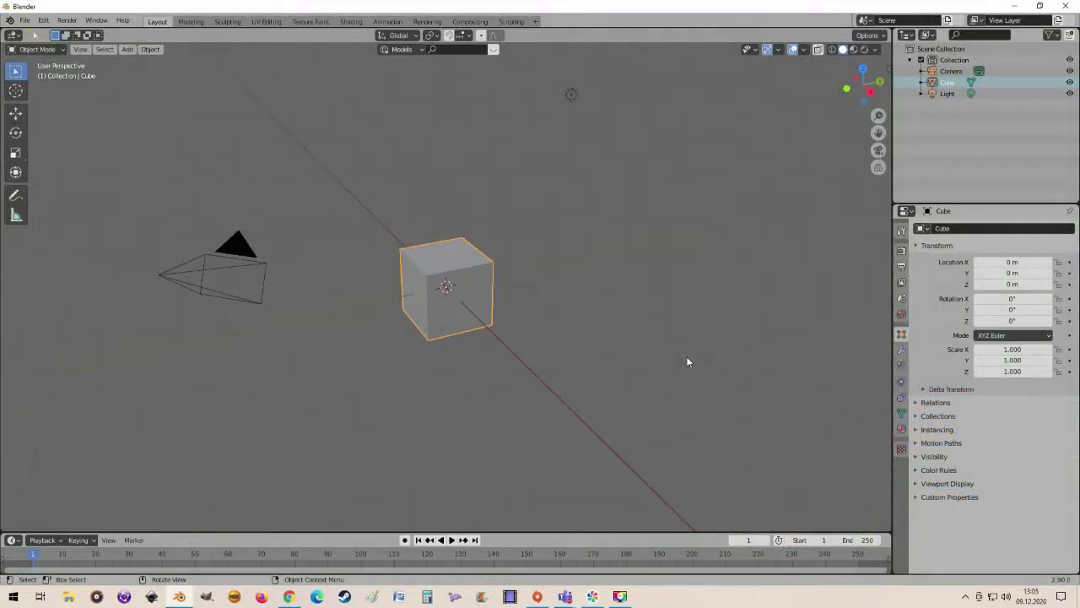
- Orbit around the default cube, switch it into Edit Mode, and bring up the vertex options
scroll(628, 336, up, 2)
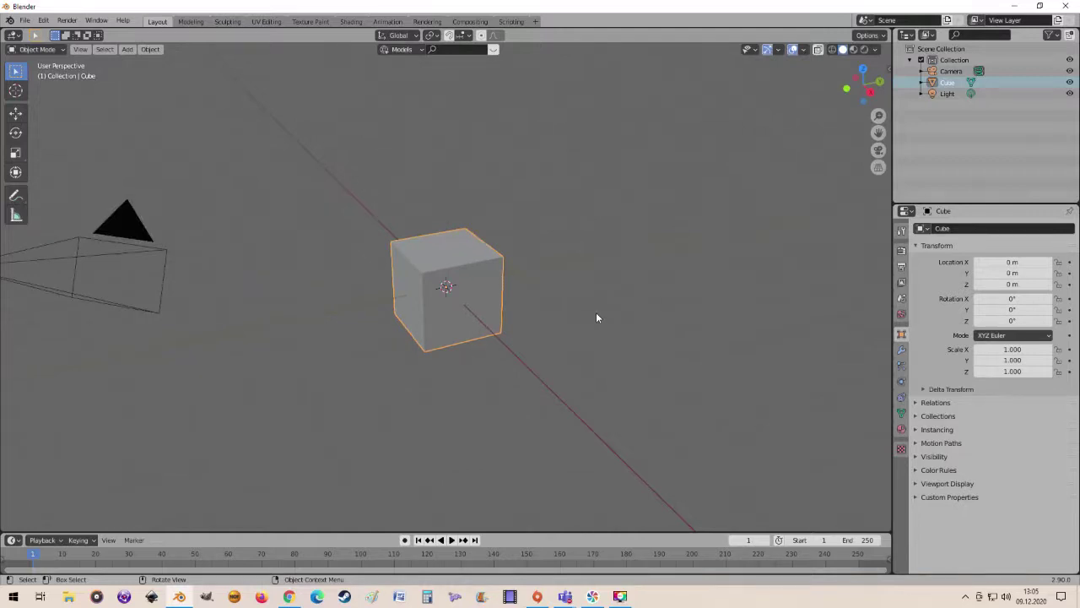
mouse_move(597, 318)
middle_down()
mouse_move(584, 315)
mouse_move(604, 317)
middle_up()
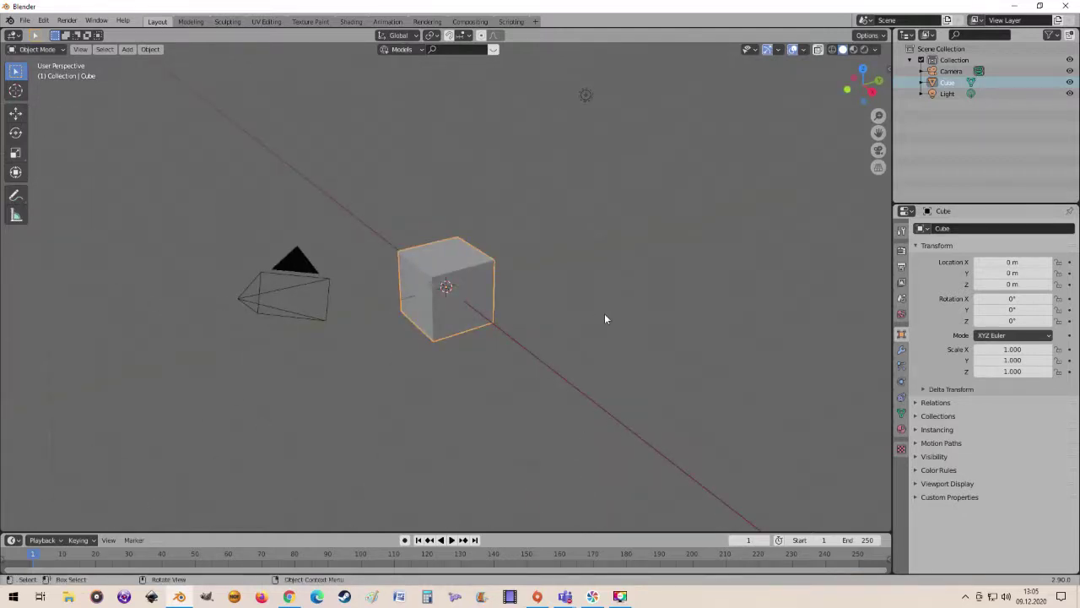
scroll(604, 319, up, 1)
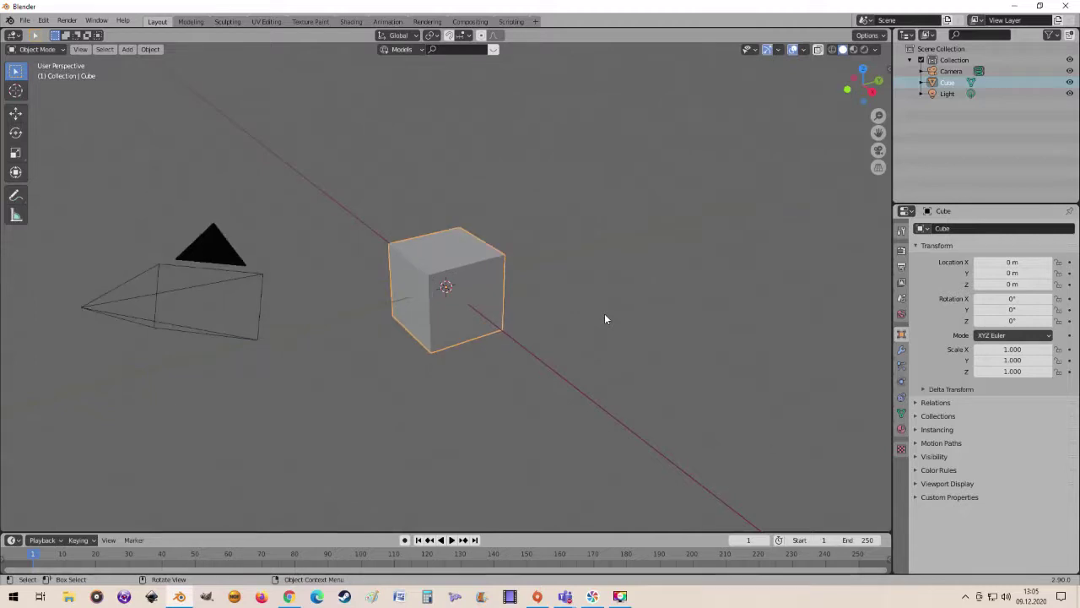
key(Tab)
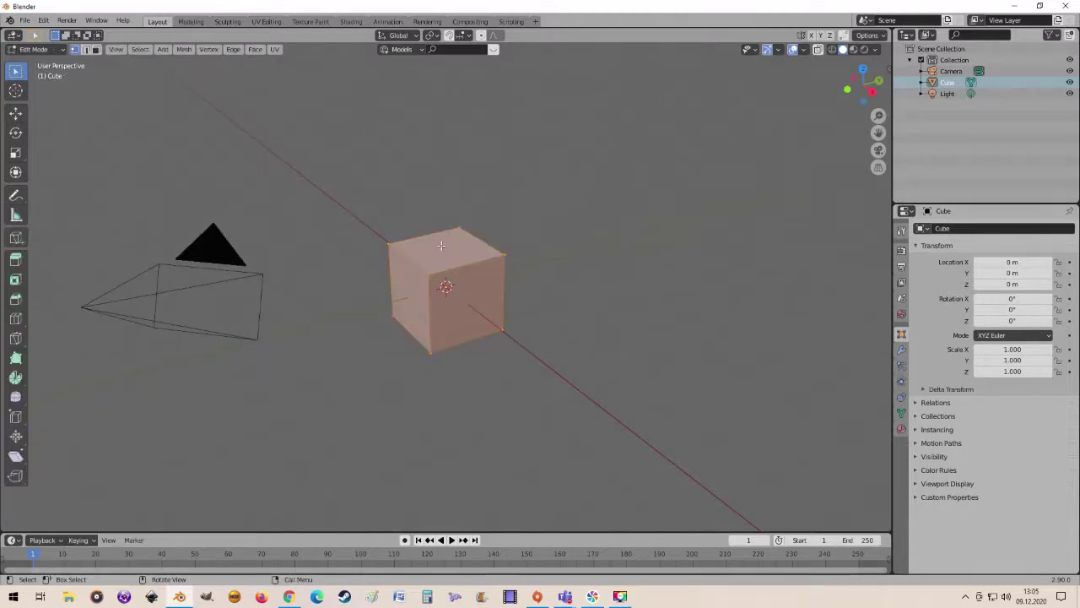
right_click(441, 245)
- Inspect the cube from several other angles, then return it to Object Mode
scroll(503, 364, down, 3)
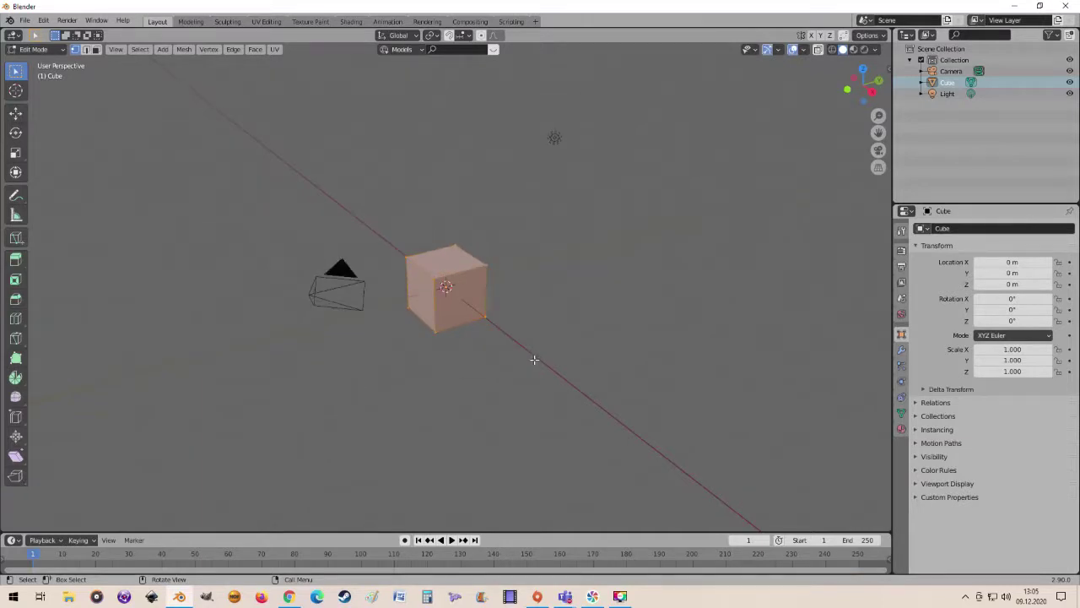
scroll(534, 359, up, 2)
mouse_move(552, 369)
middle_down()
mouse_move(545, 388)
mouse_move(561, 363)
middle_up()
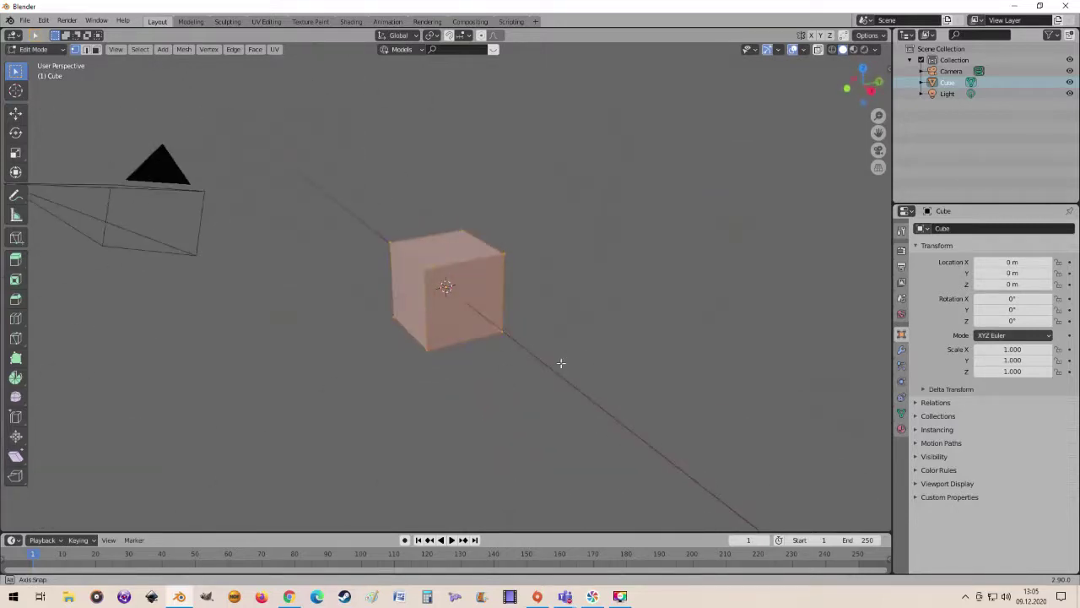
scroll(561, 363, down, 2)
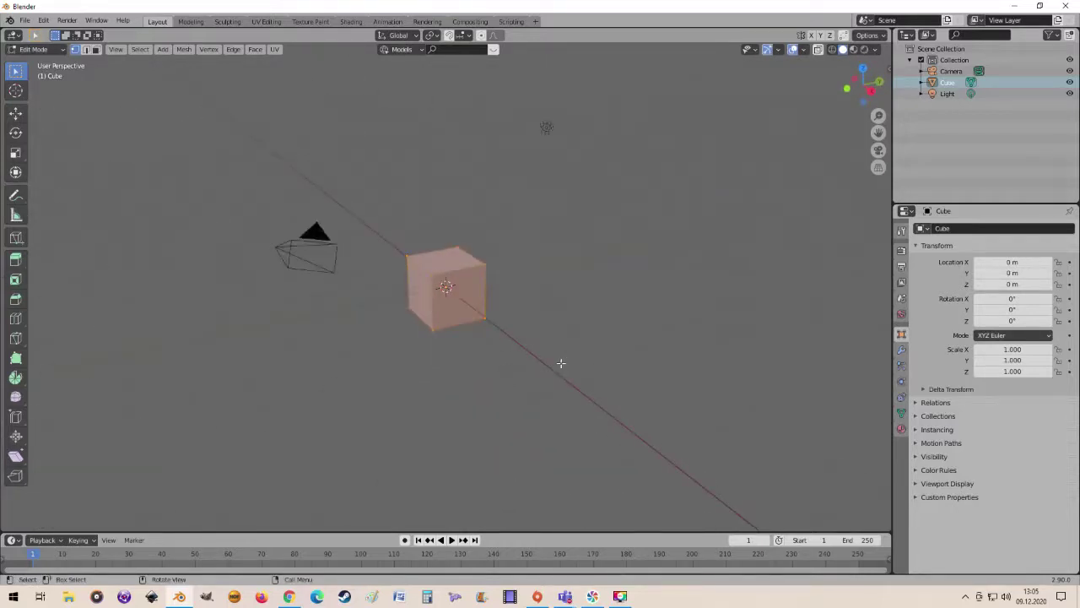
scroll(561, 363, up, 1)
scroll(561, 363, up, 1)
mouse_move(579, 345)
middle_down()
mouse_move(509, 379)
mouse_move(565, 321)
mouse_move(551, 357)
mouse_move(568, 363)
mouse_move(588, 352)
middle_up()
scroll(559, 312, down, 2)
scroll(550, 357, up, 1)
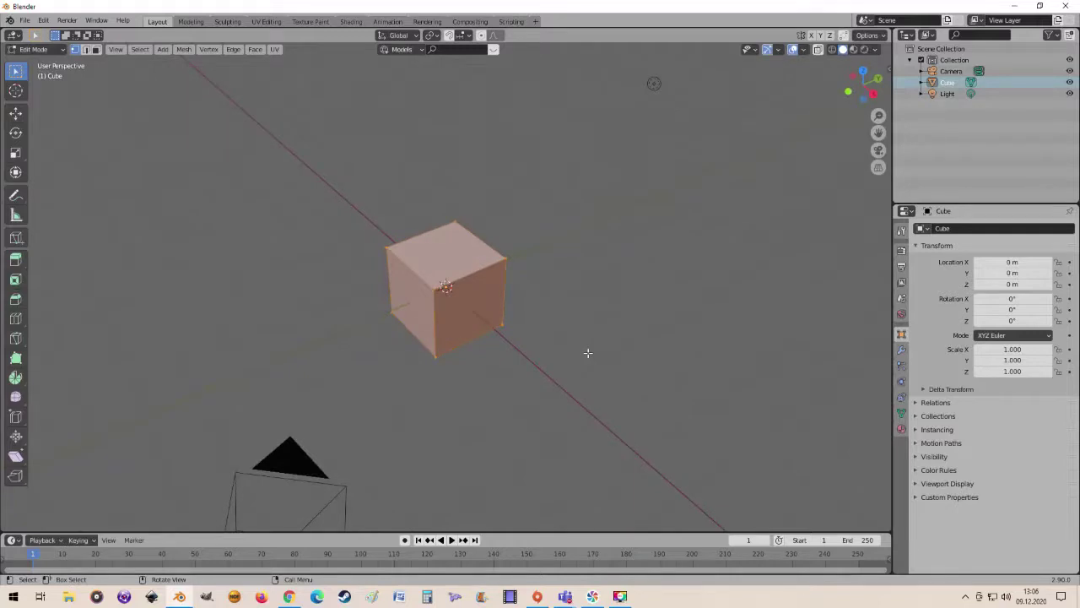
key(Tab)
scroll(582, 348, down, 3)
middle_drag(571, 341, 549, 319)
- Delete the cube, switch to front orthographic view, and add a Single Vert mesh at the origin
key(Delete)
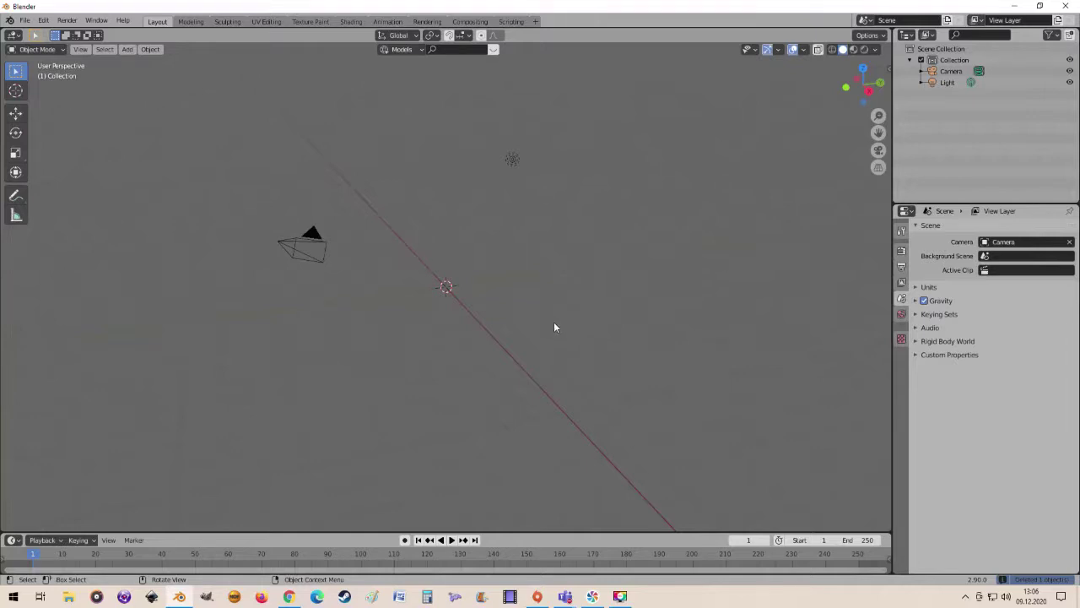
mouse_move(546, 326)
middle_down()
mouse_move(550, 340)
mouse_move(529, 351)
mouse_move(529, 341)
middle_up()
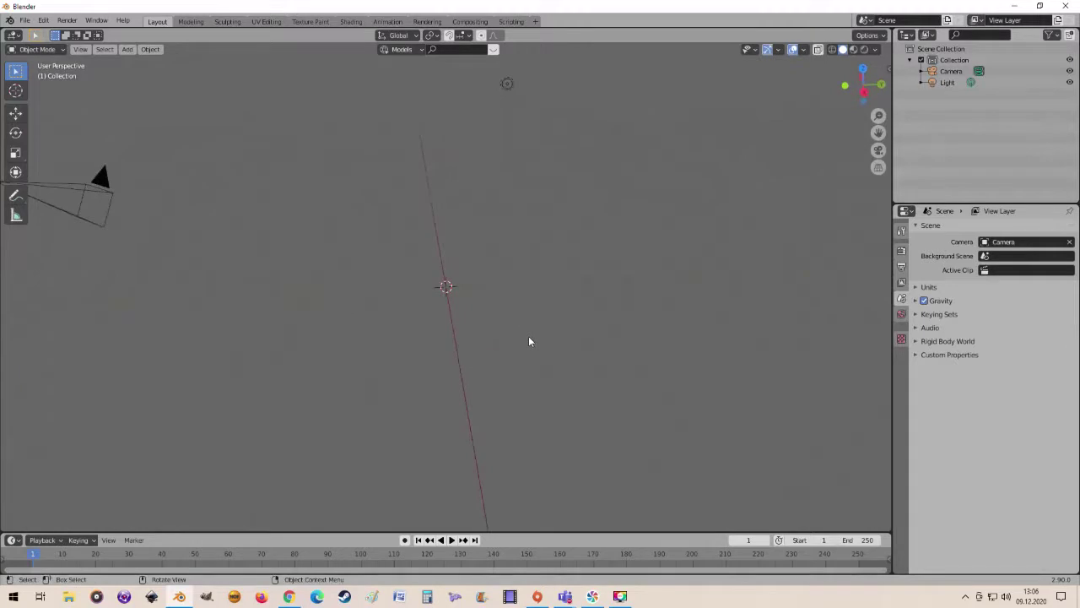
key(KP_1)
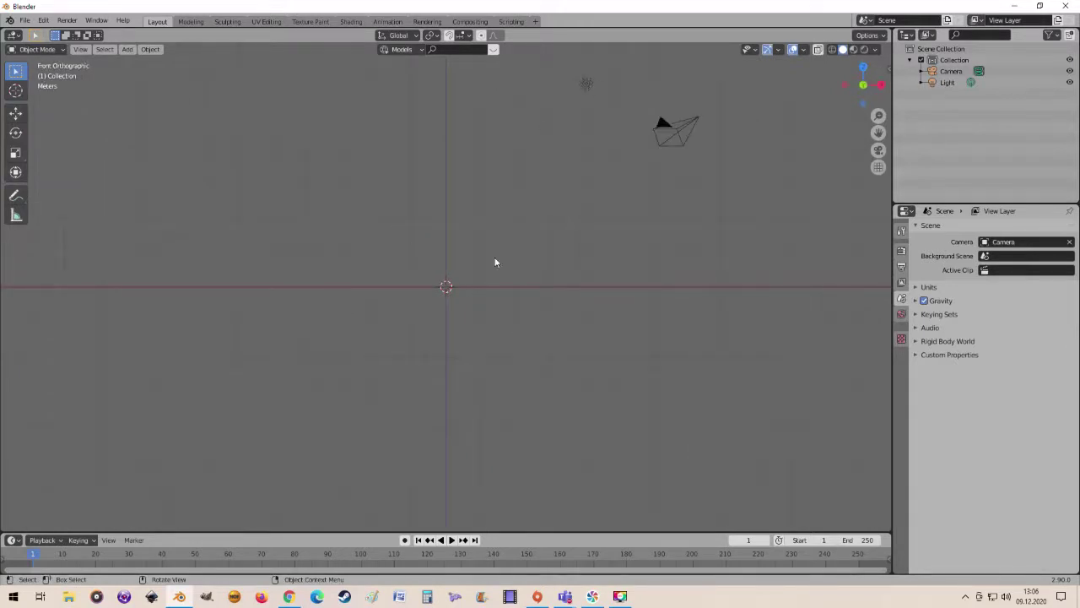
click(127, 48)
mouse_move(142, 62)
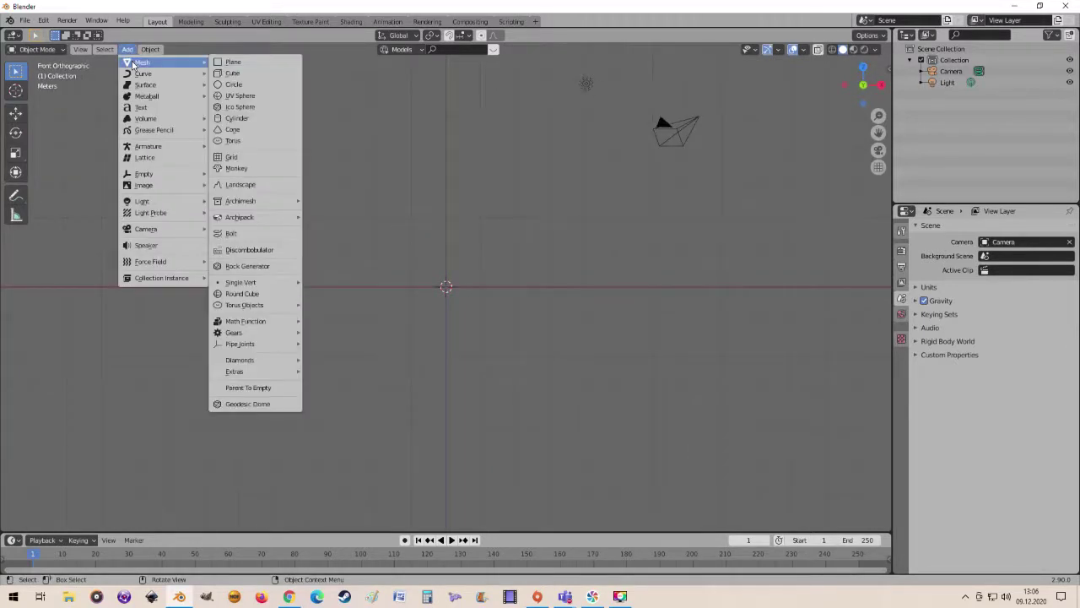
mouse_move(241, 281)
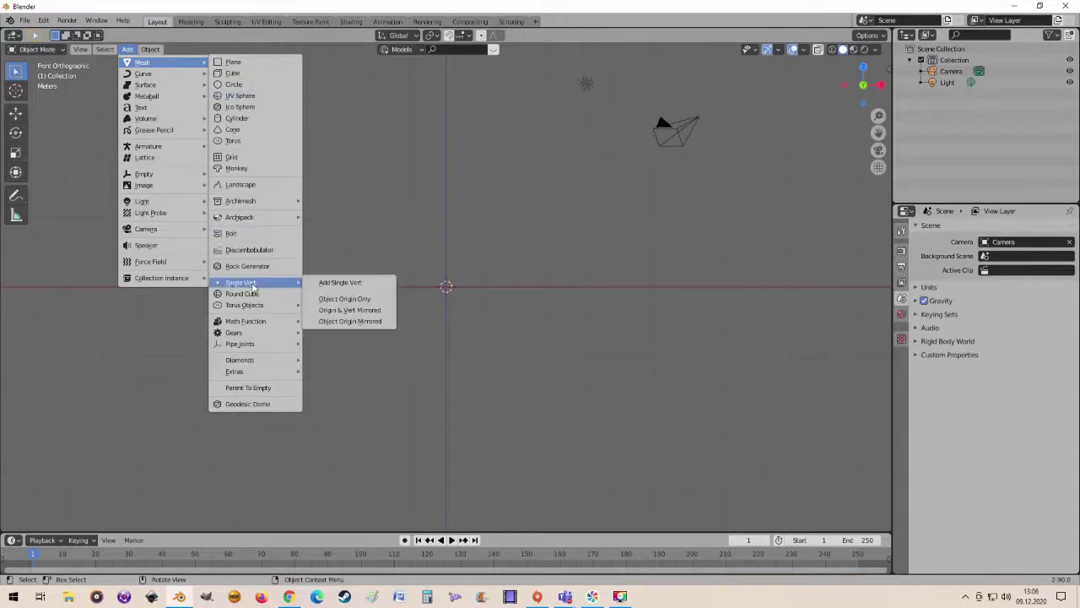
click(337, 283)
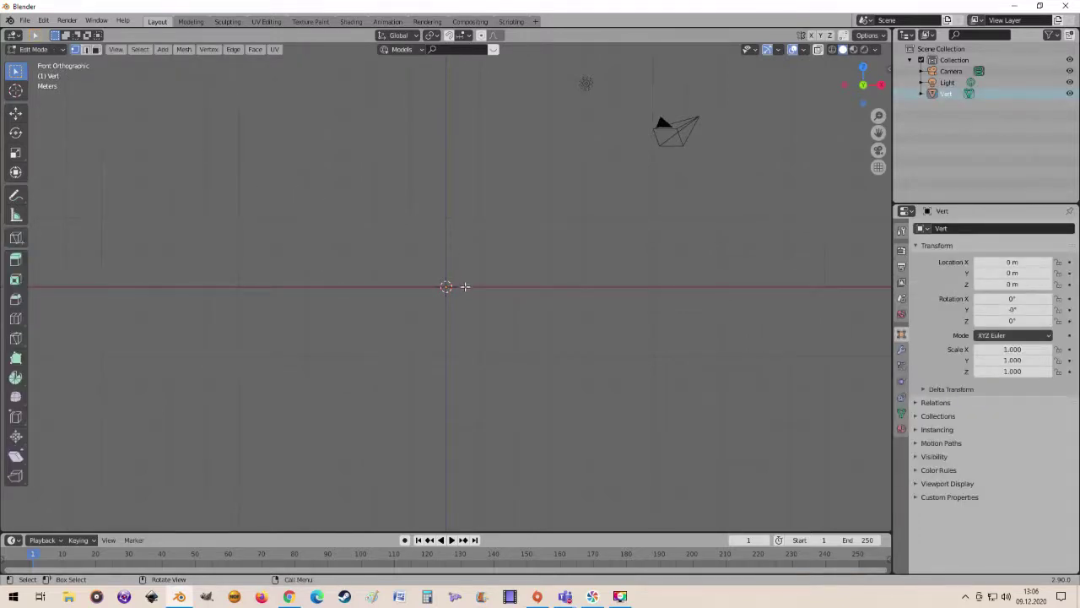
scroll(472, 299, up, 3)
- Extrude nine new vertices one by one, tracing a wavy path upward toward the top right
ctrl+right_click(425, 287)
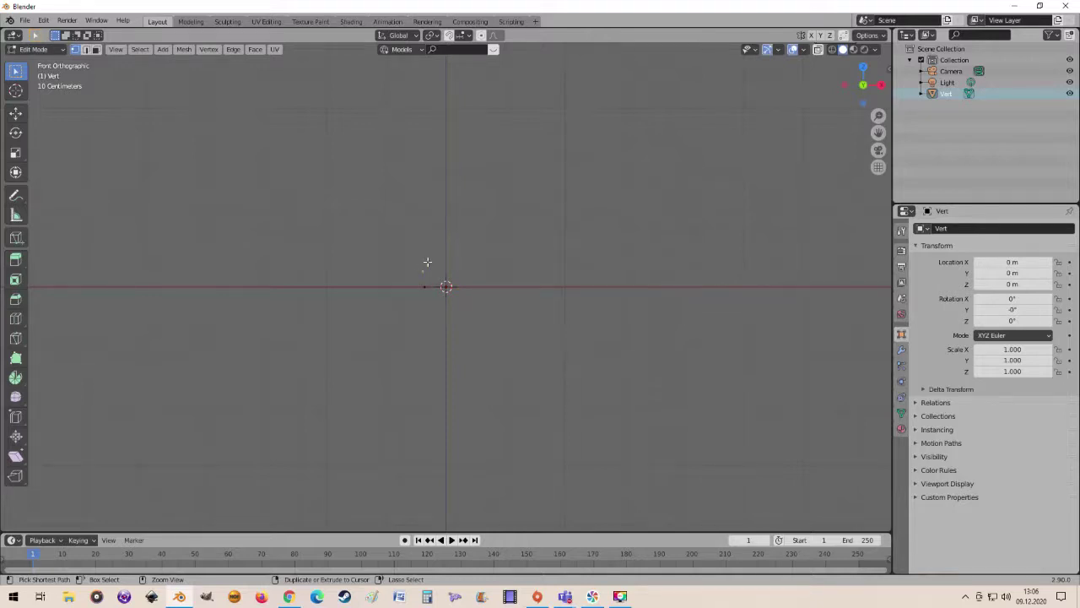
ctrl+right_click(450, 246)
ctrl+right_click(465, 237)
ctrl+right_click(474, 221)
ctrl+right_click(483, 141)
ctrl+right_click(473, 137)
ctrl+right_click(475, 124)
ctrl+right_click(491, 108)
ctrl+right_click(513, 91)
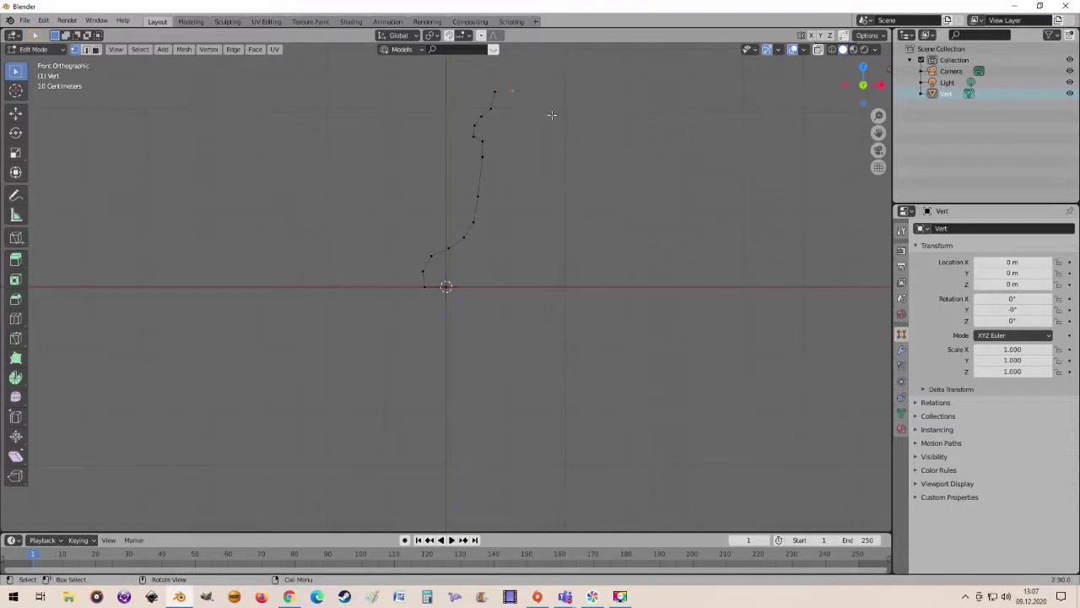
- Reposition four vertices of the path, including the top point, to refine its wavy shape
key(g)
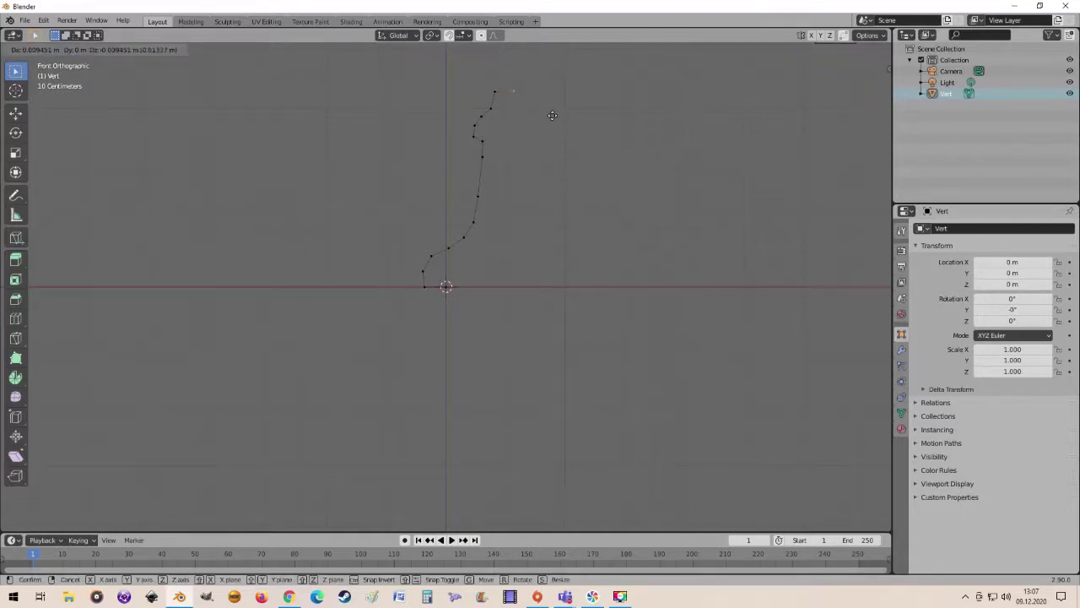
click(552, 115)
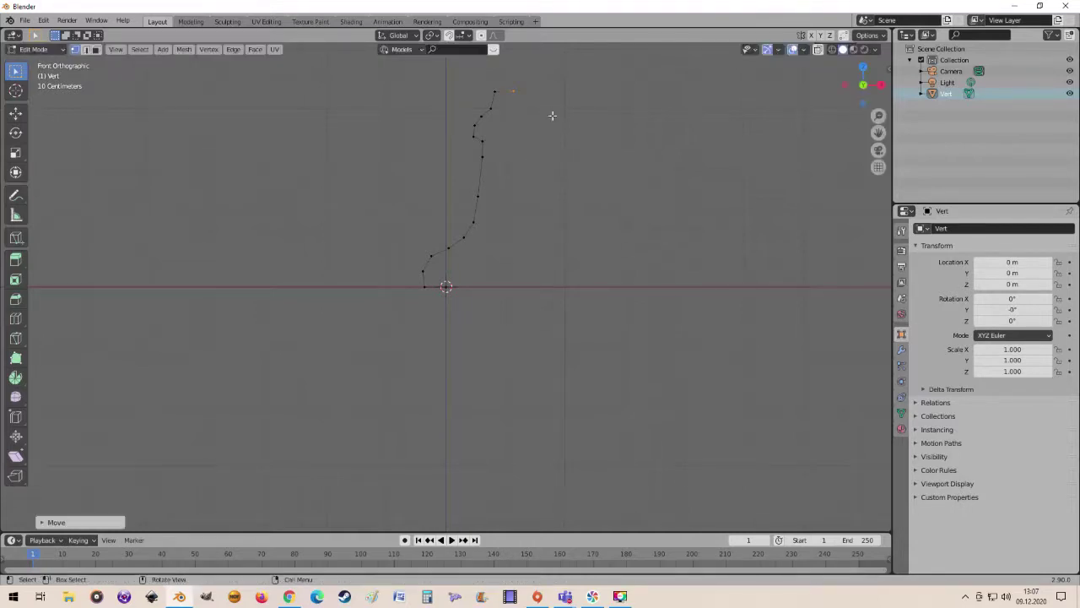
click(483, 141)
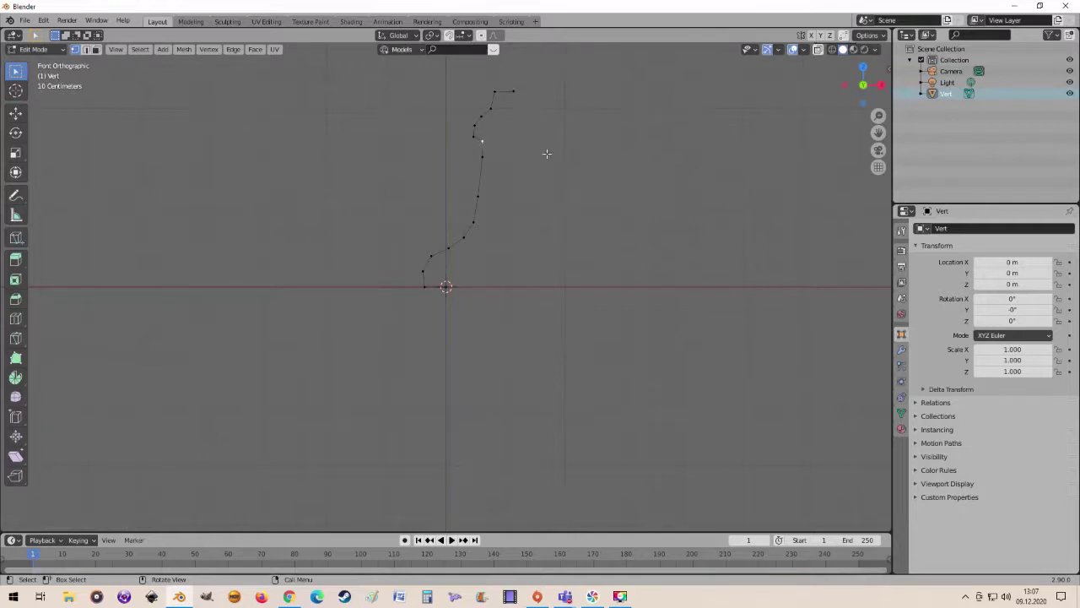
key(g)
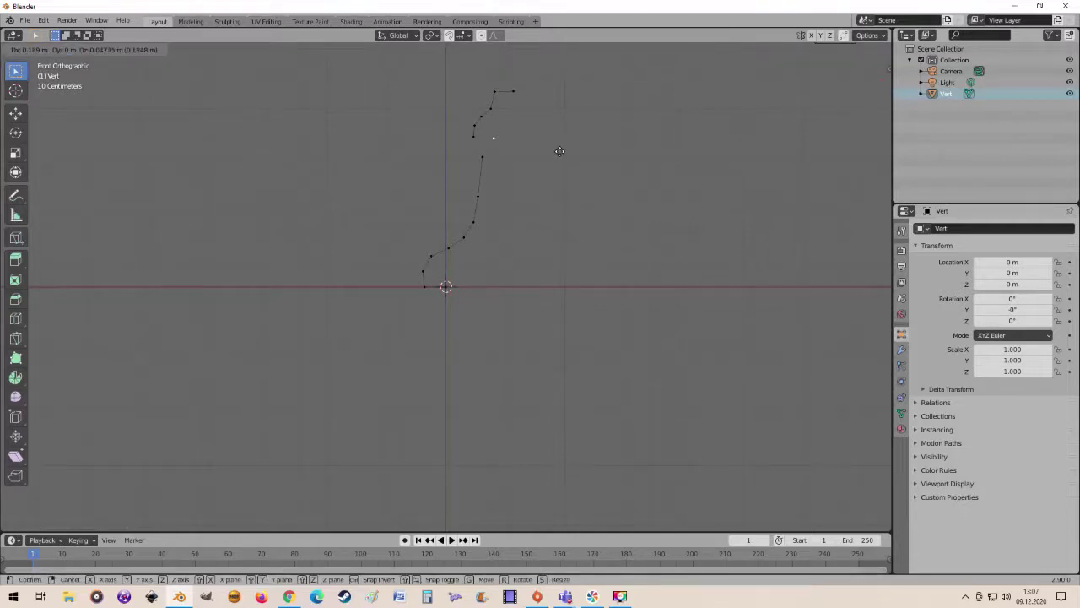
click(560, 152)
click(484, 158)
key(g)
click(497, 185)
click(495, 139)
key(g)
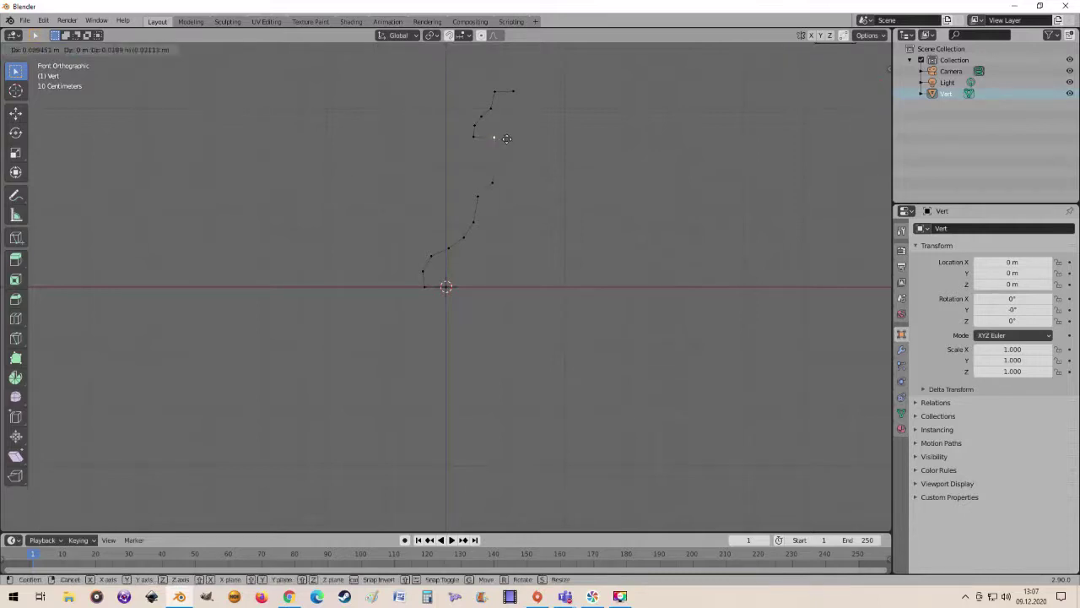
click(507, 138)
scroll(539, 158, down, 3)
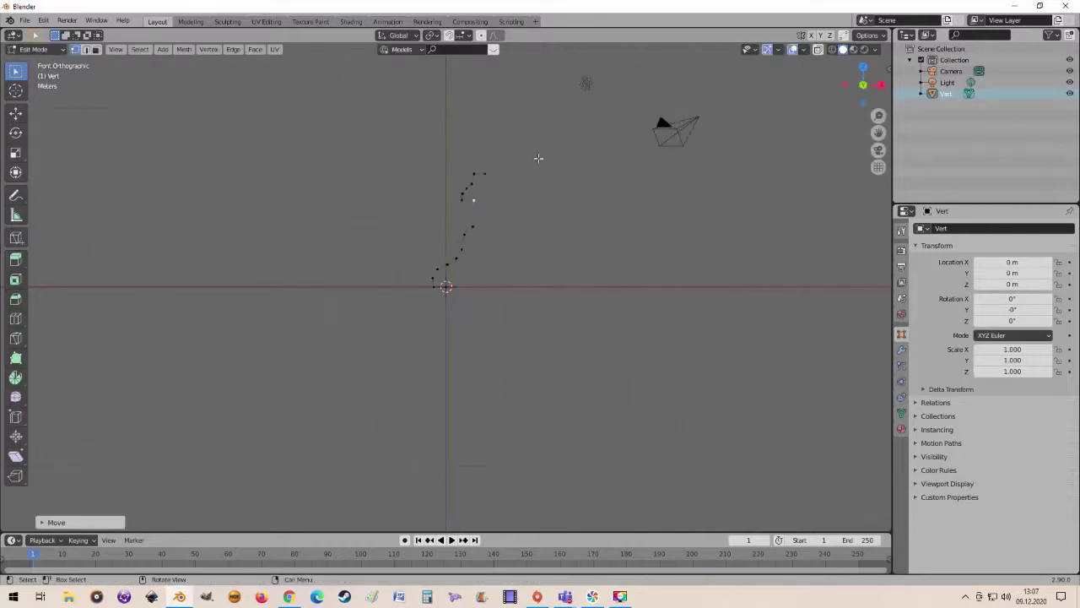
scroll(540, 173, up, 1)
- Select the whole path, change the pivot point, and scale it down to about half size
key(a)
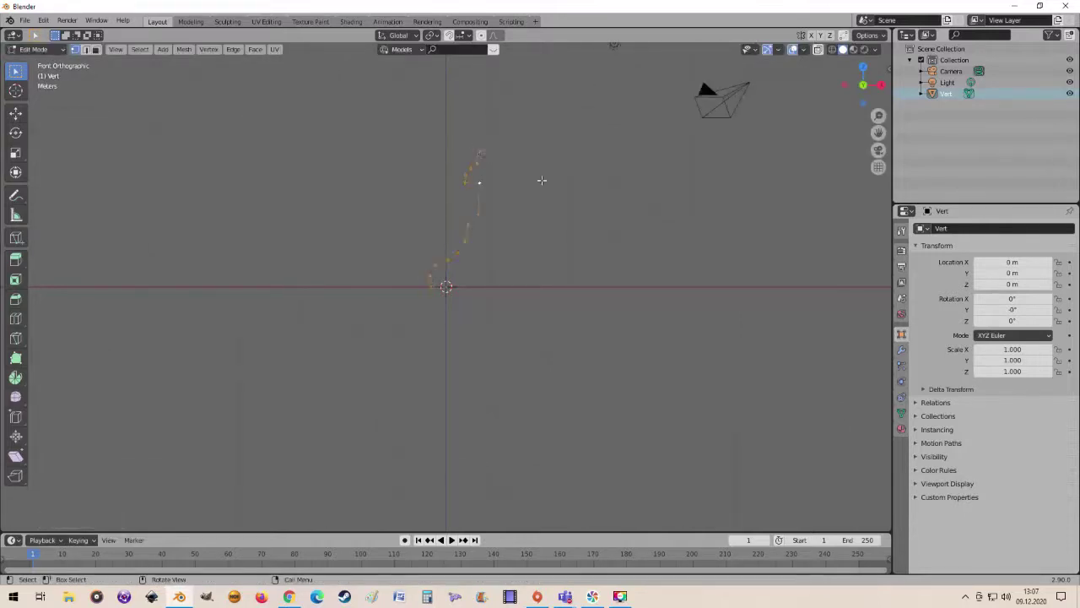
key(s)
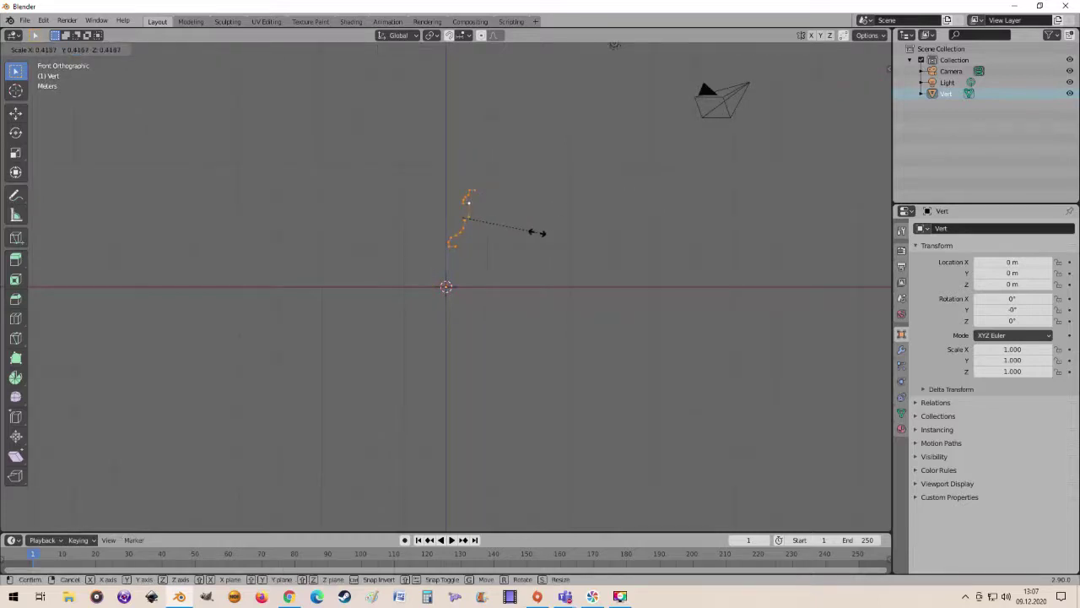
right_click(536, 232)
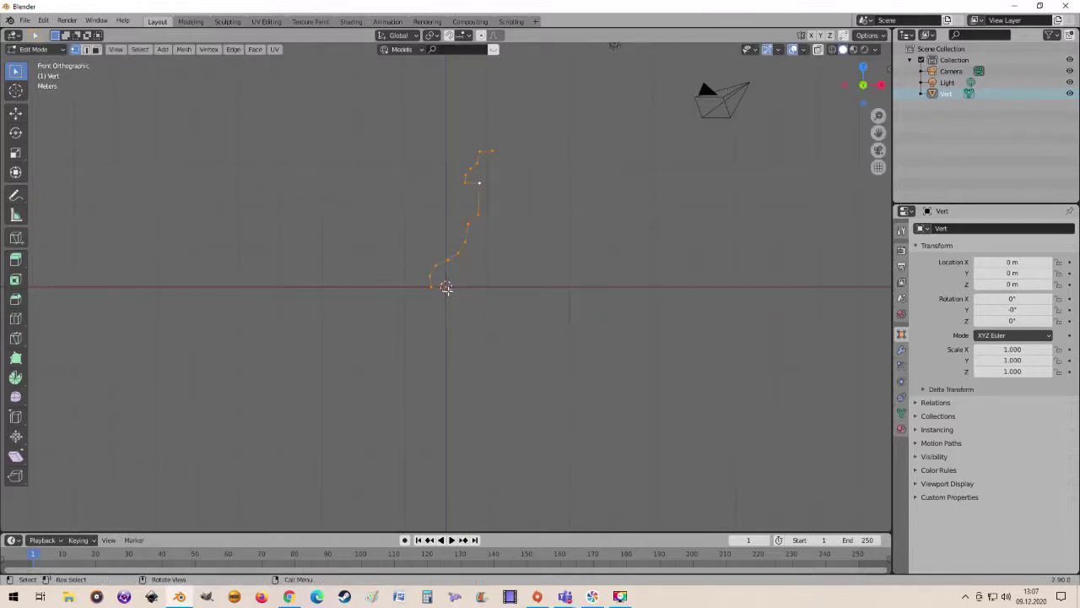
click(432, 35)
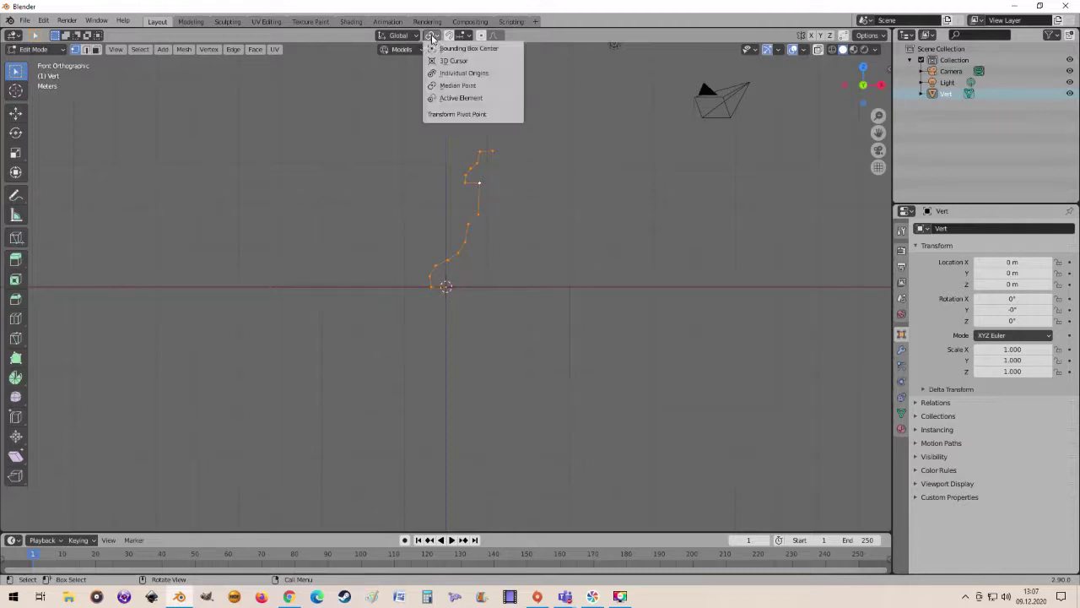
click(451, 74)
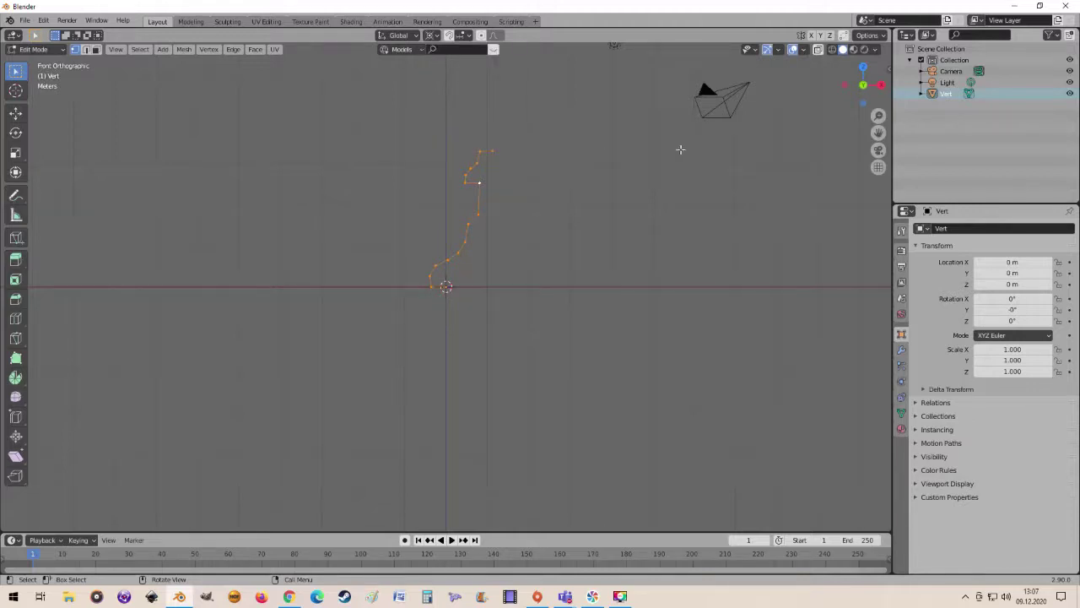
key(s)
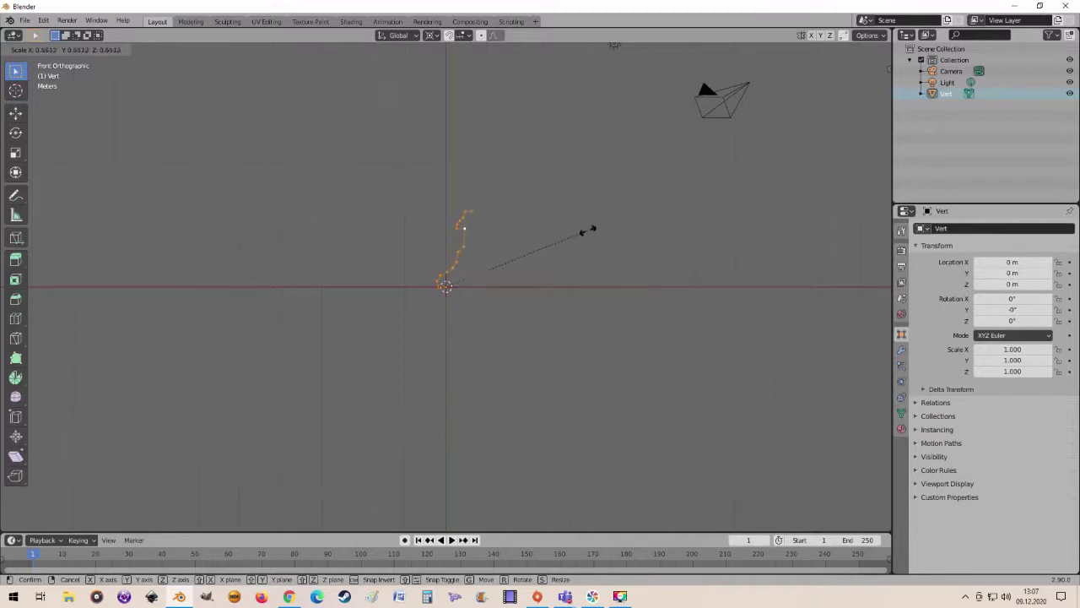
click(579, 233)
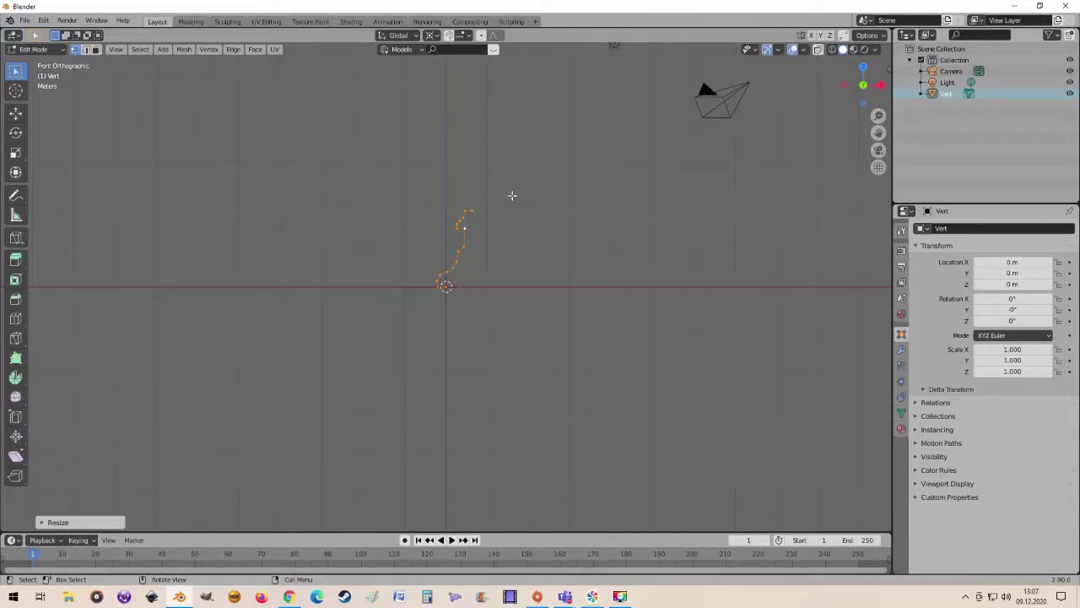
key(KP_7)
- Rotate the selected loop about 45° around the Y axis so it lies diagonally from the top
scroll(516, 219, up, 3)
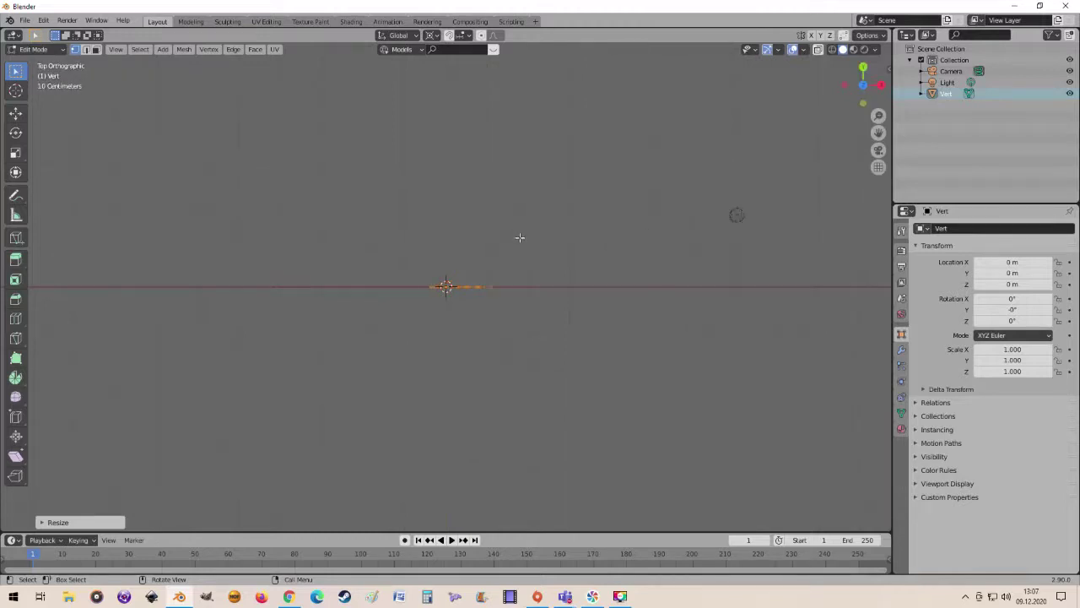
scroll(532, 279, up, 3)
scroll(547, 306, down, 2)
key(r)
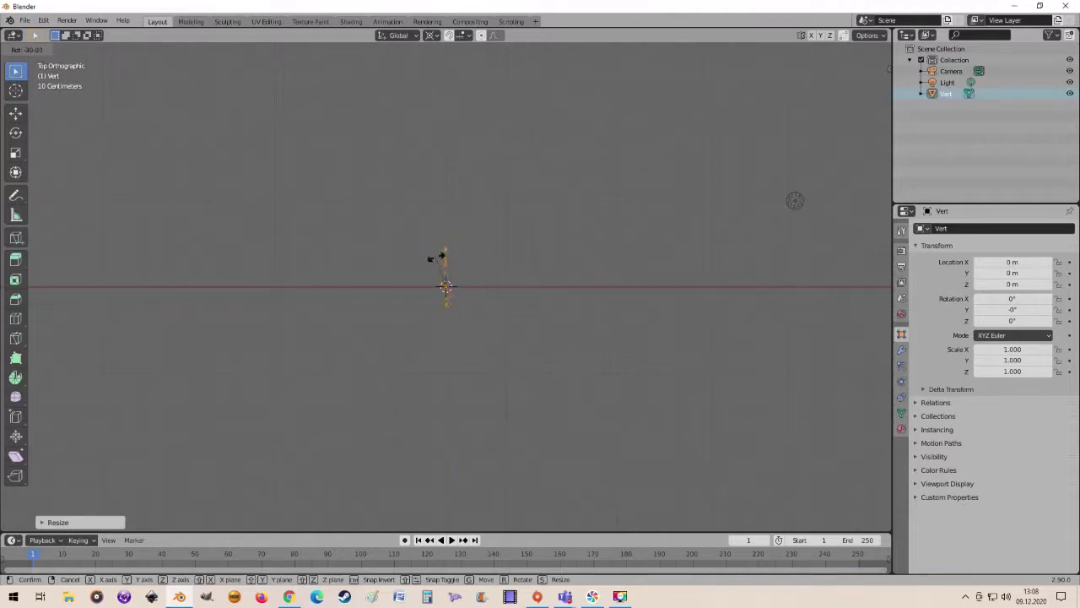
key(y)
click(482, 222)
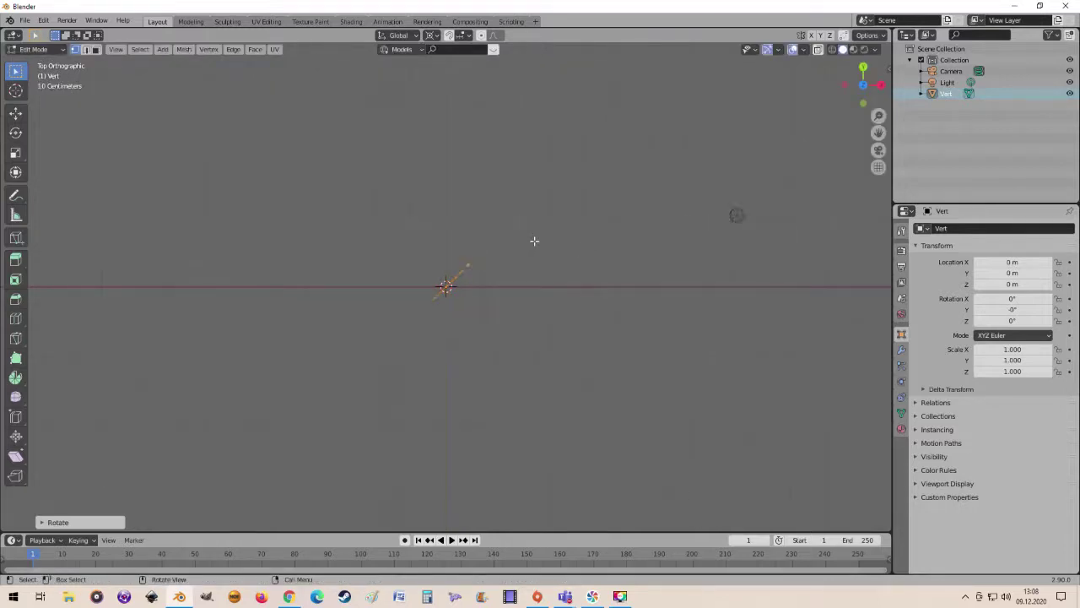
scroll(534, 240, down, 4)
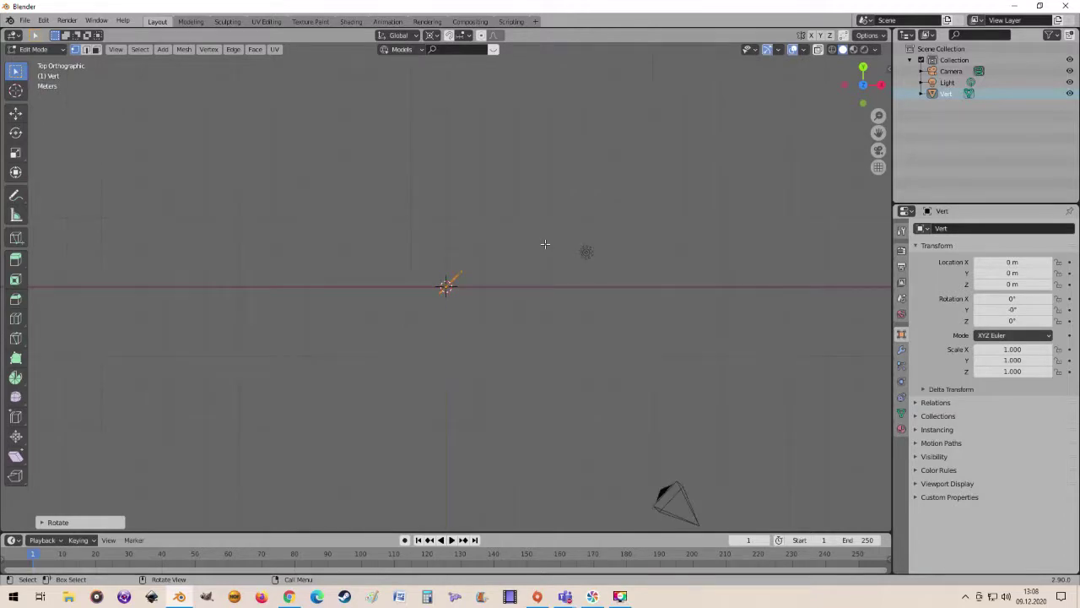
scroll(545, 244, down, 2)
scroll(545, 244, up, 1)
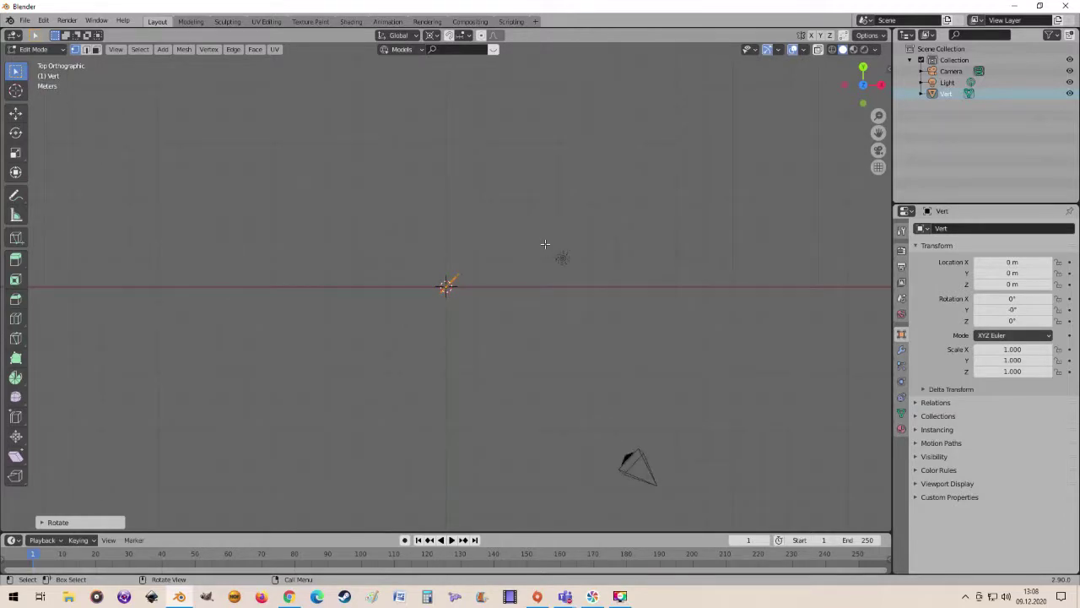
scroll(545, 244, down, 1)
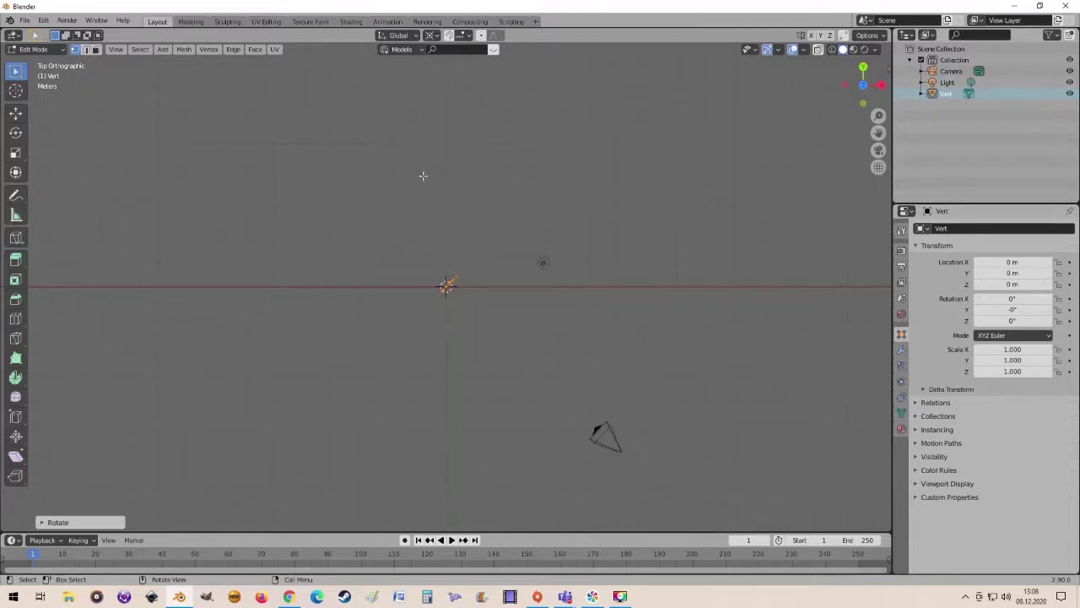
scroll(542, 200, up, 1)
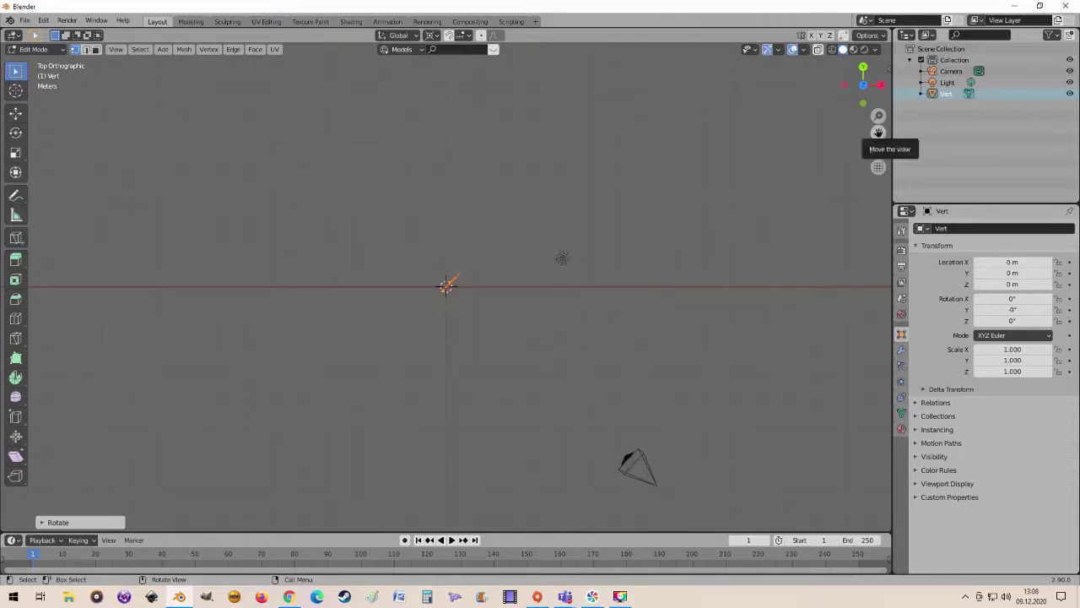
- Place a copy of the loop above the original, locked to the global Y axis
drag(878, 132, 807, 223)
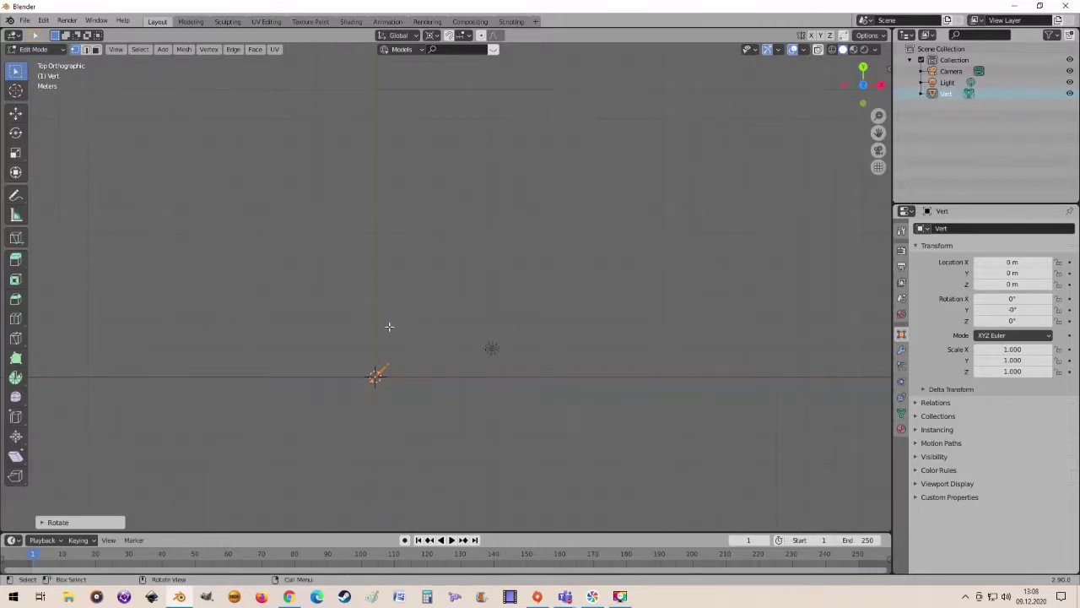
key(g)
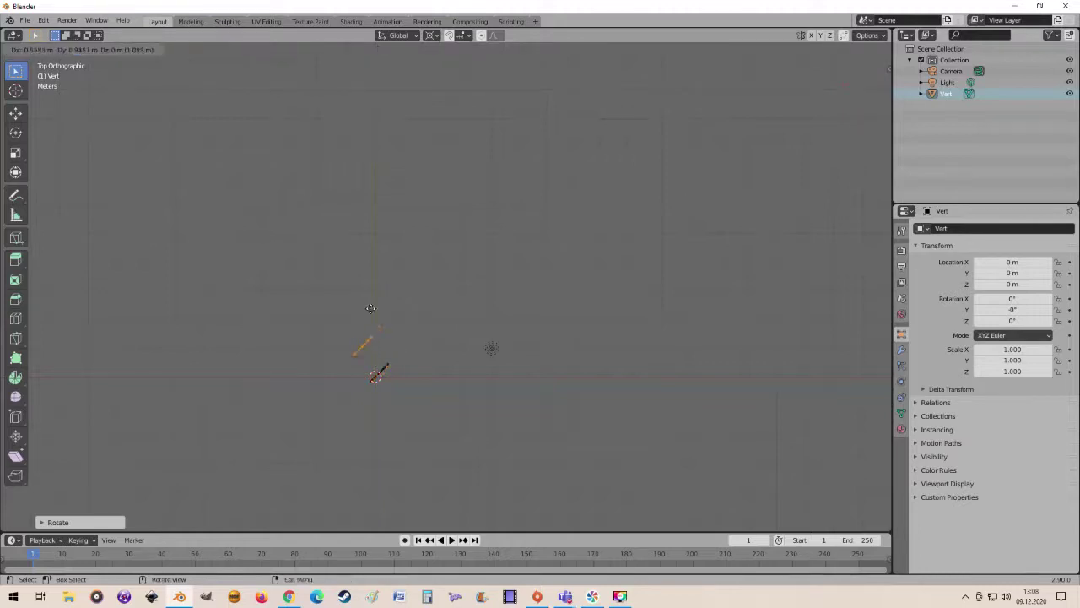
key(y)
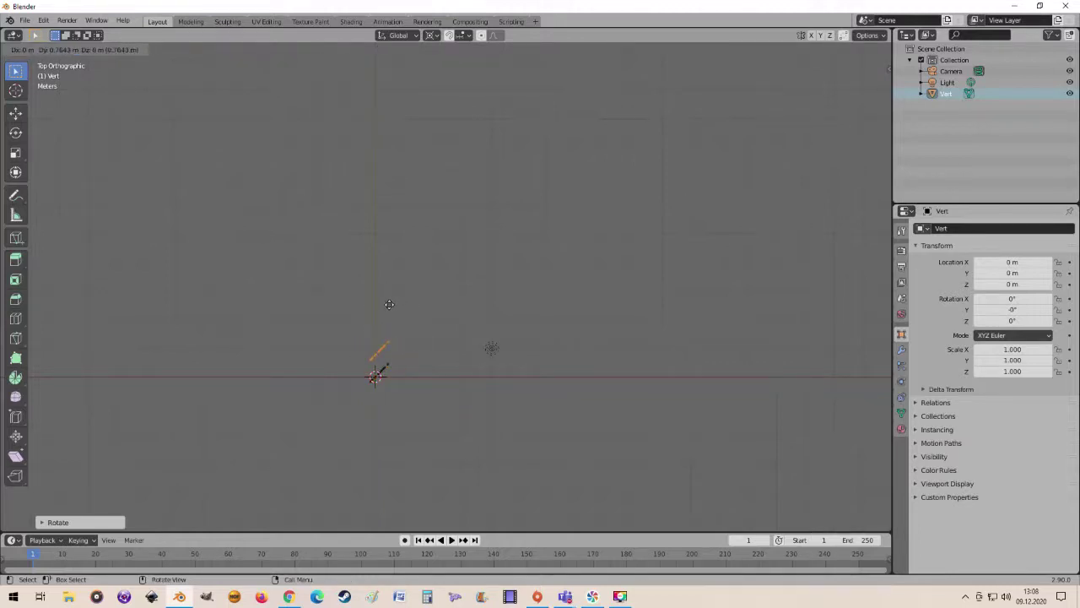
key(y)
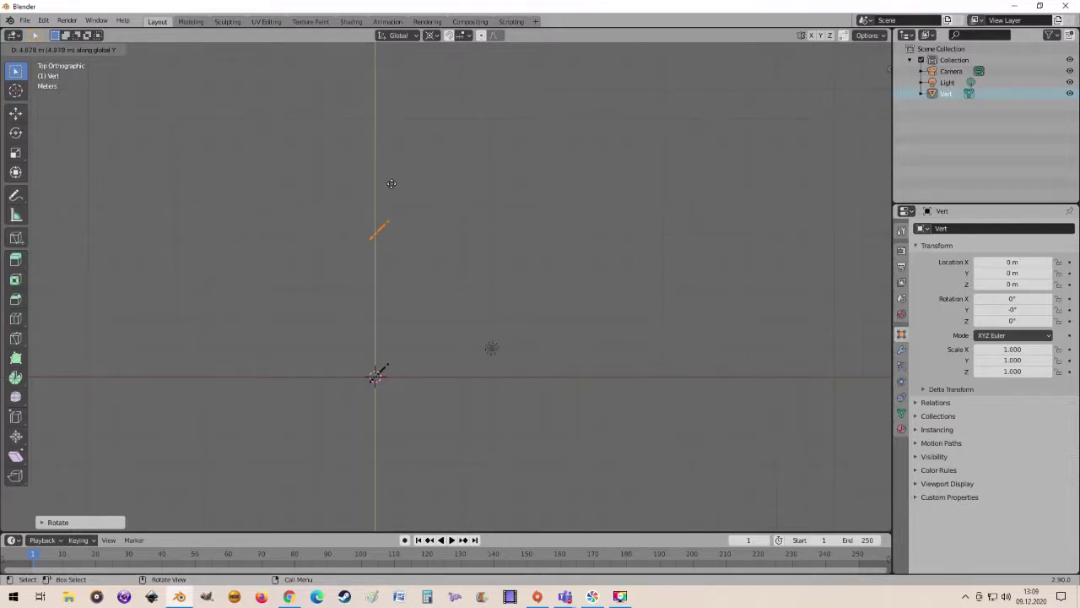
click(392, 183)
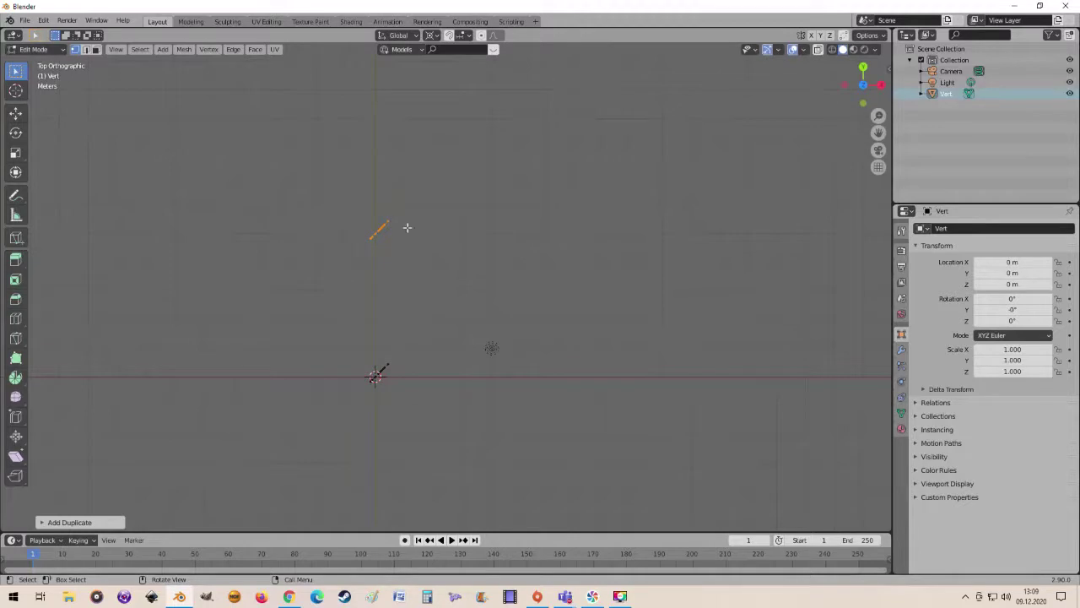
- Set the pivot to Median Point and turn the upper copied loop 90 degrees
key(r)
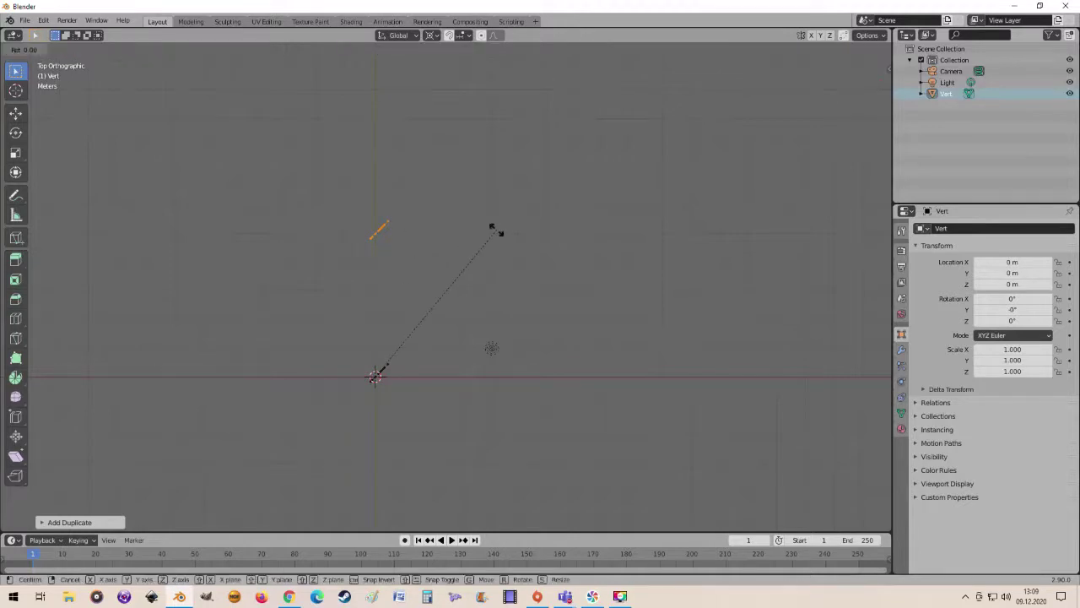
key(Escape)
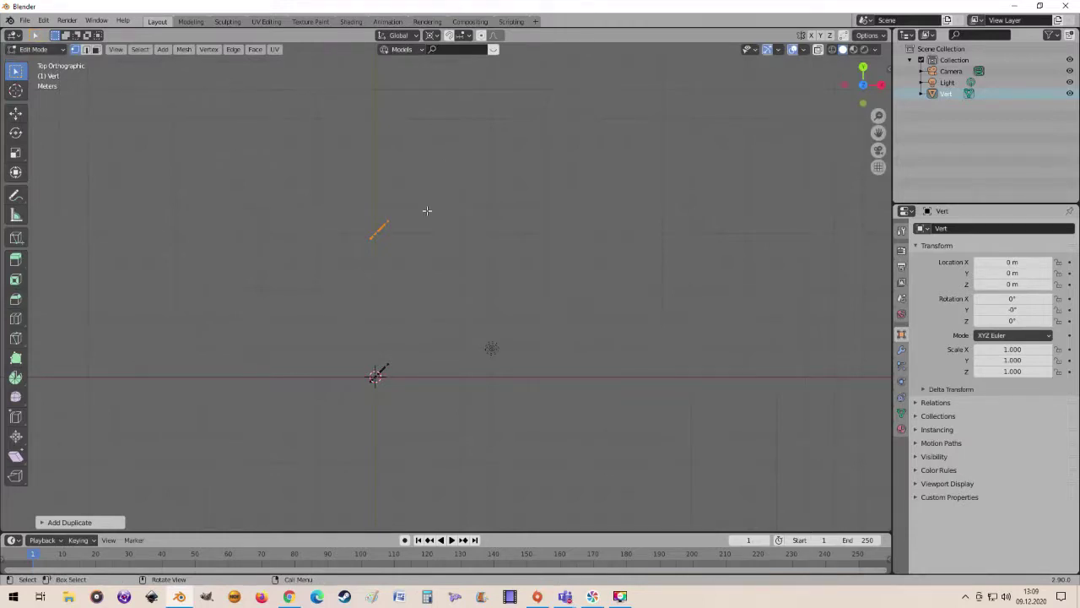
click(432, 35)
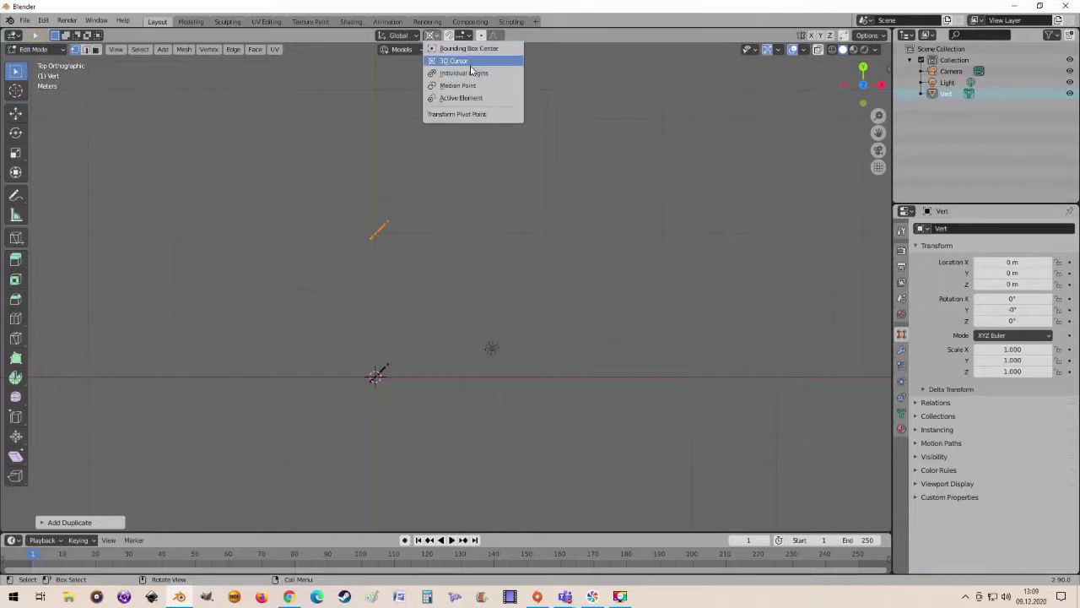
click(463, 85)
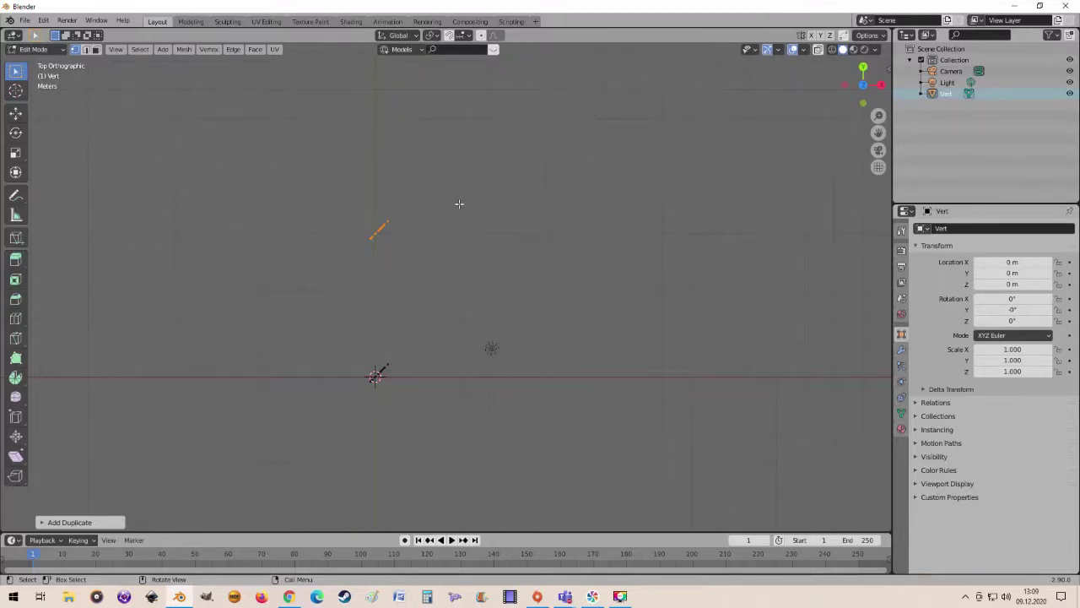
key(r)
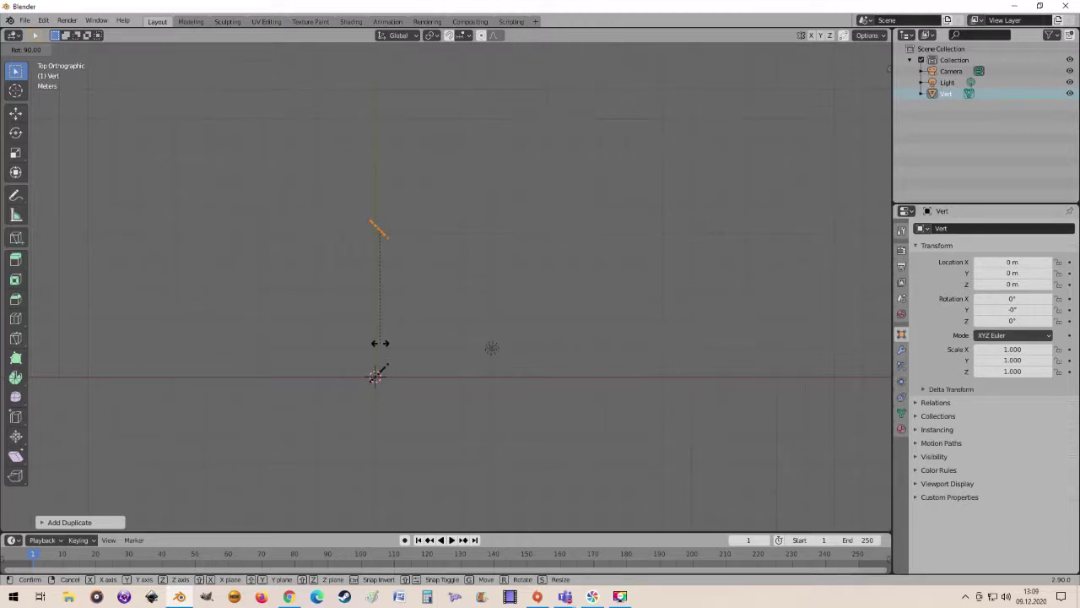
click(380, 342)
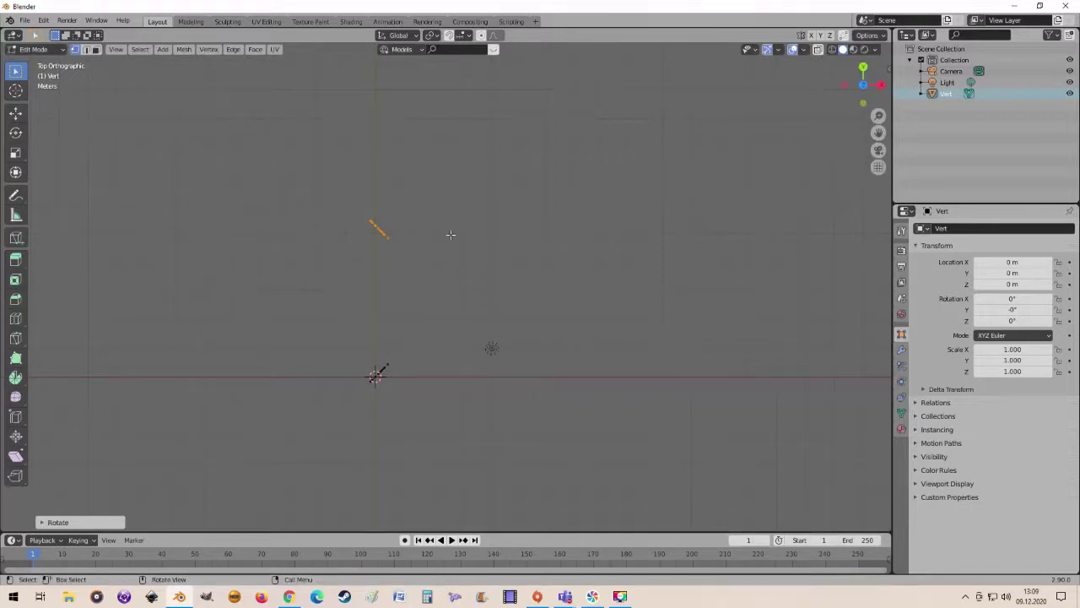
- Place three more copies: right along X, higher along Y, and top right along X
key(g)
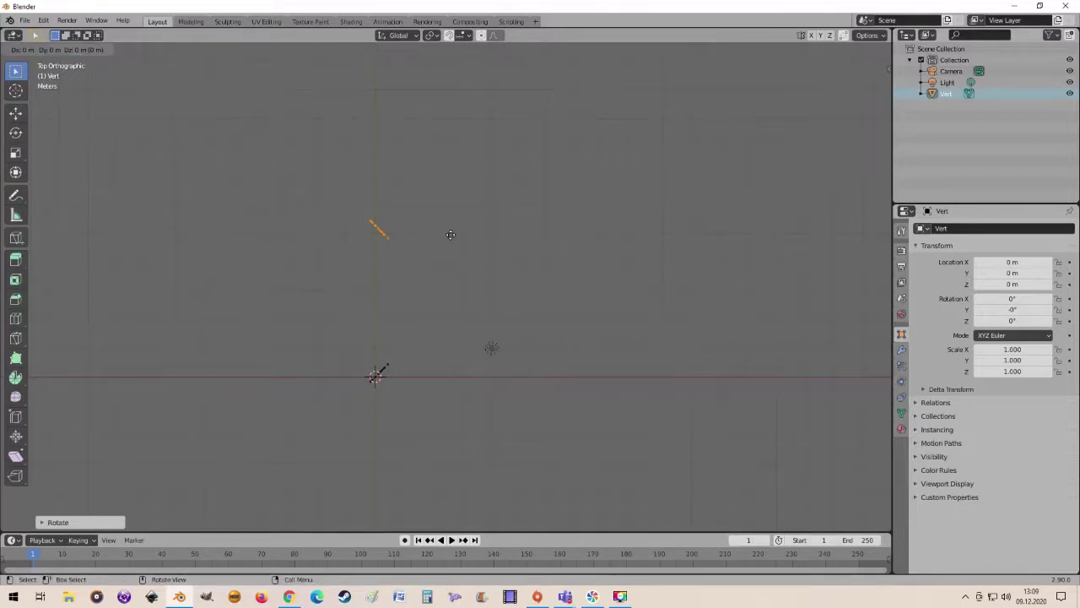
key(x)
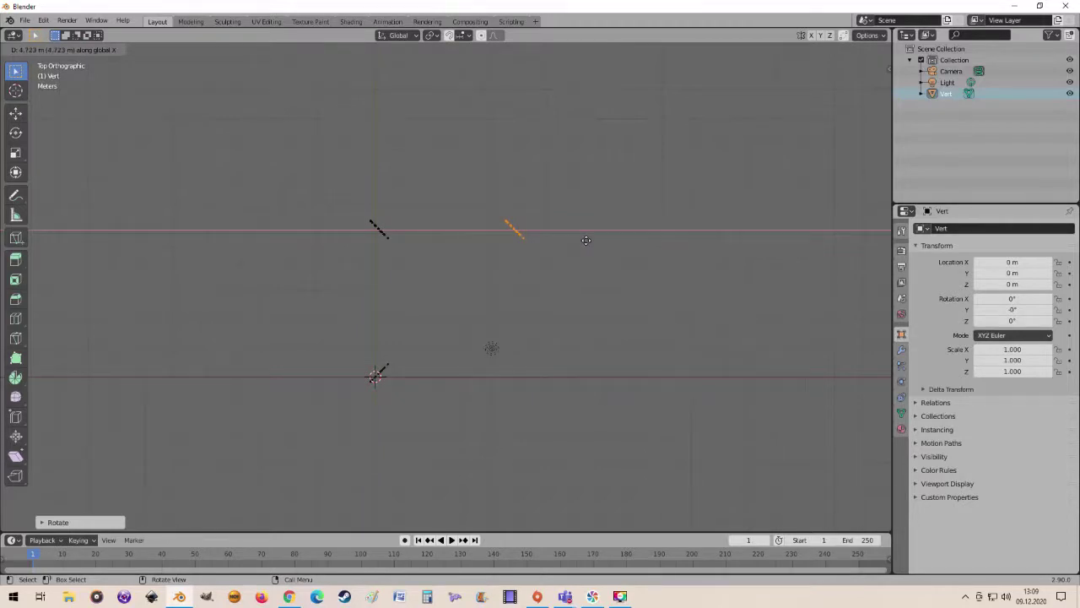
click(586, 240)
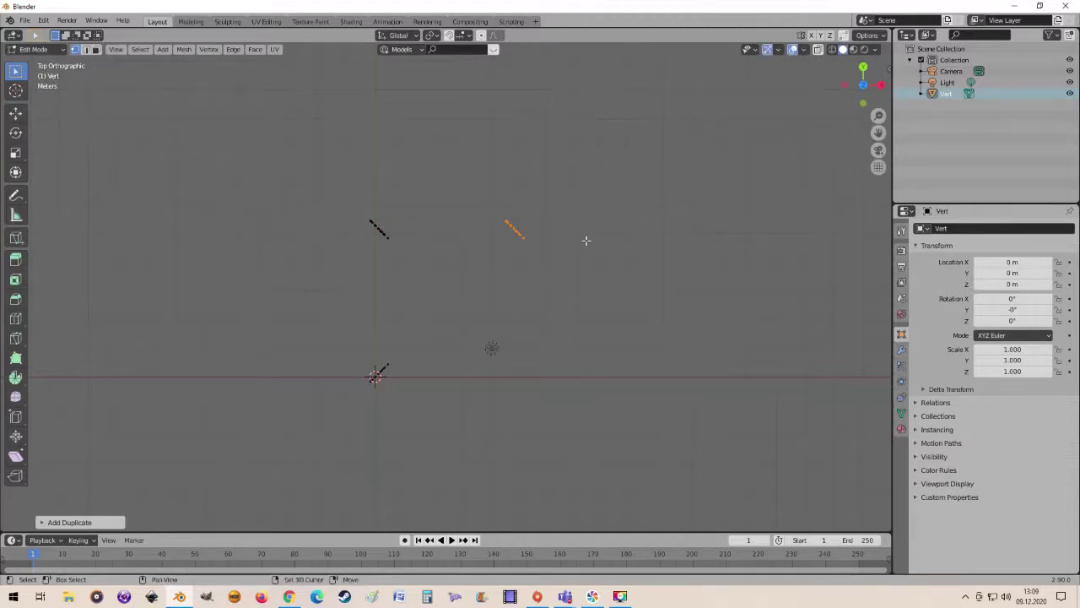
key(g)
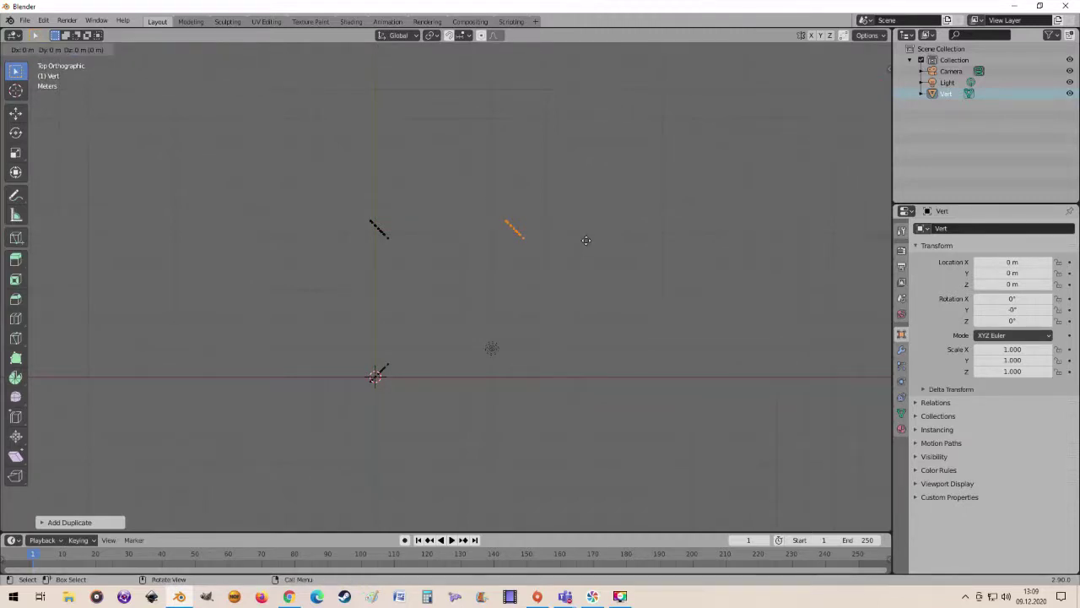
key(y)
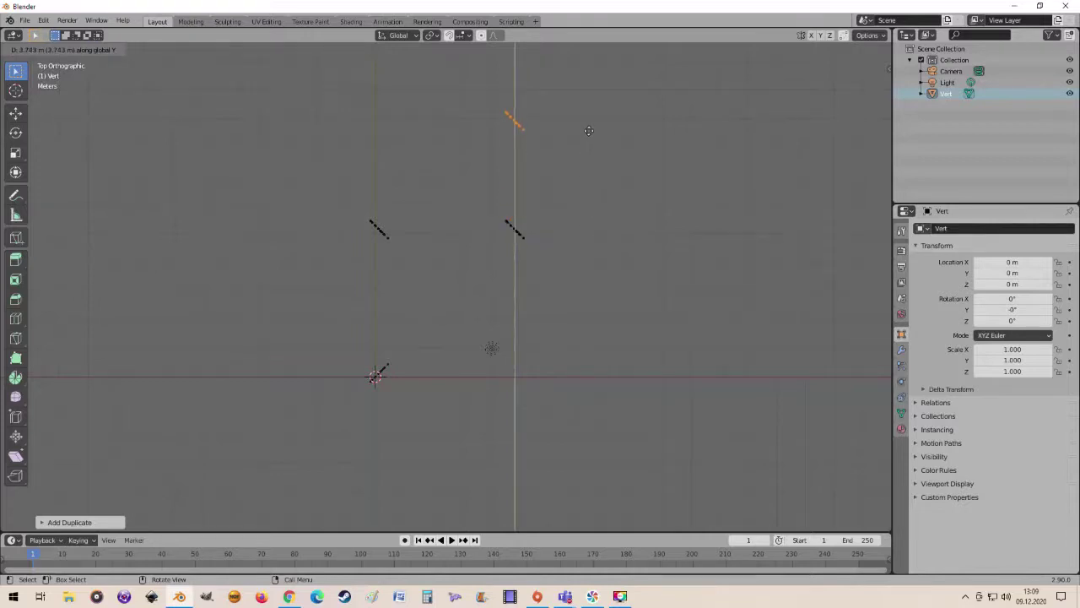
click(589, 130)
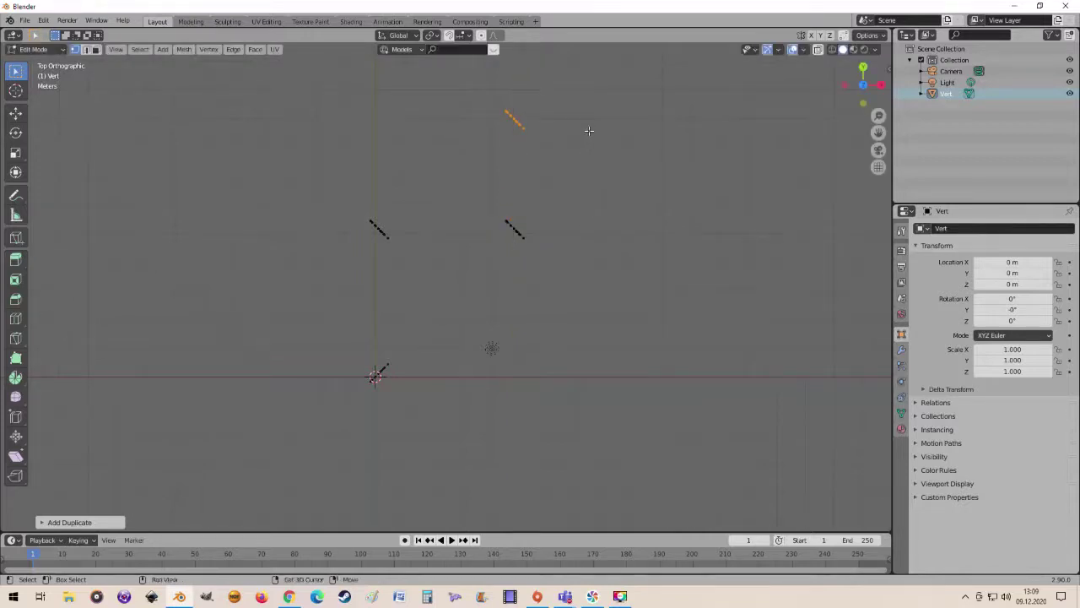
key(g)
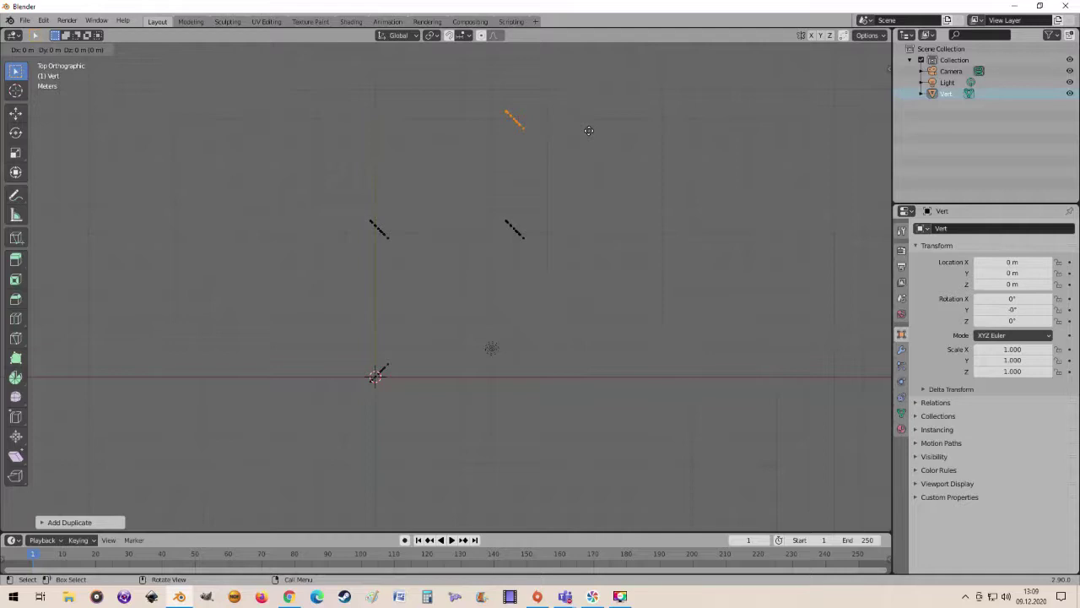
key(x)
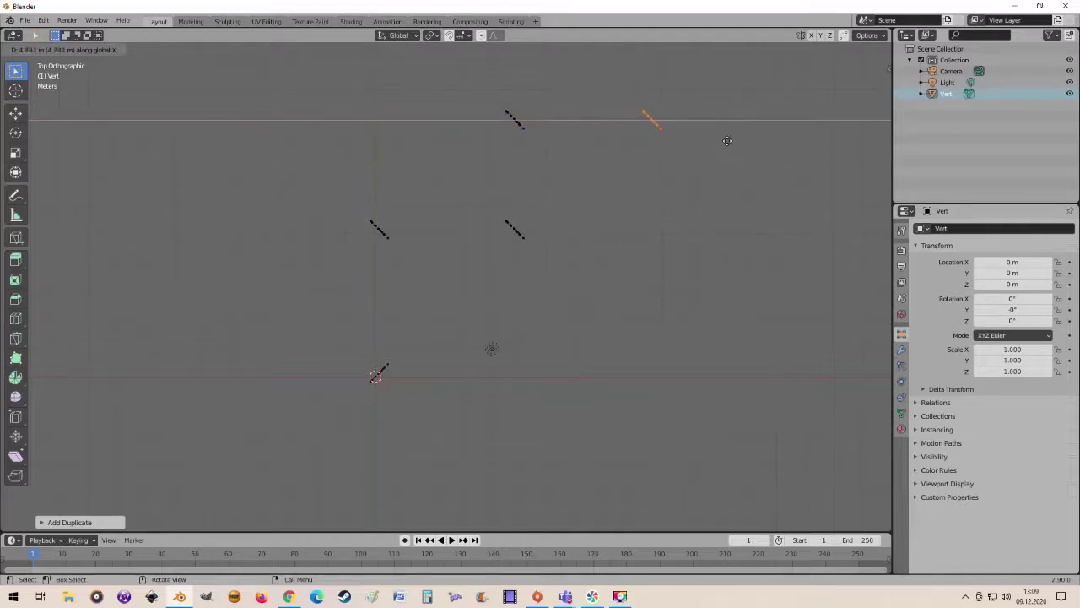
click(734, 141)
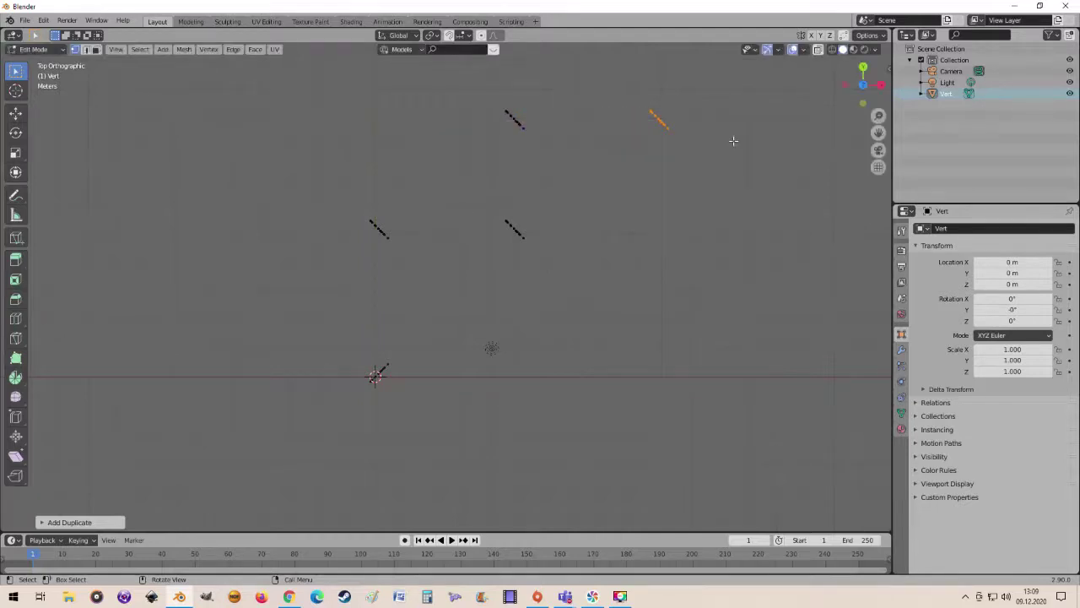
- Rotate the top-right loop 90 degrees, then place a rotated copy down on the X axis line
key(r)
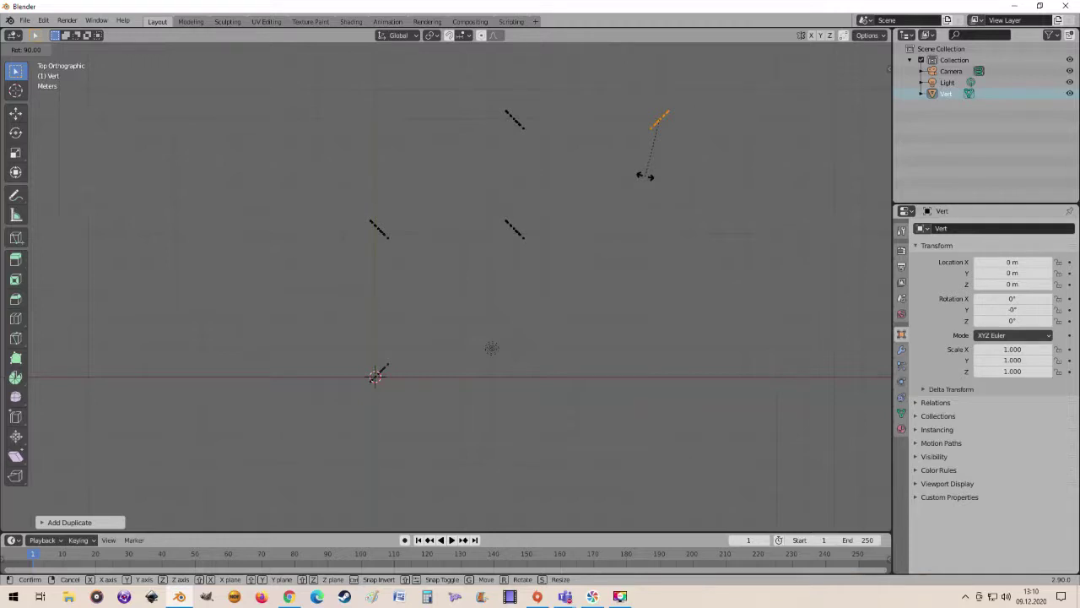
click(644, 176)
key(Tab)
key(g)
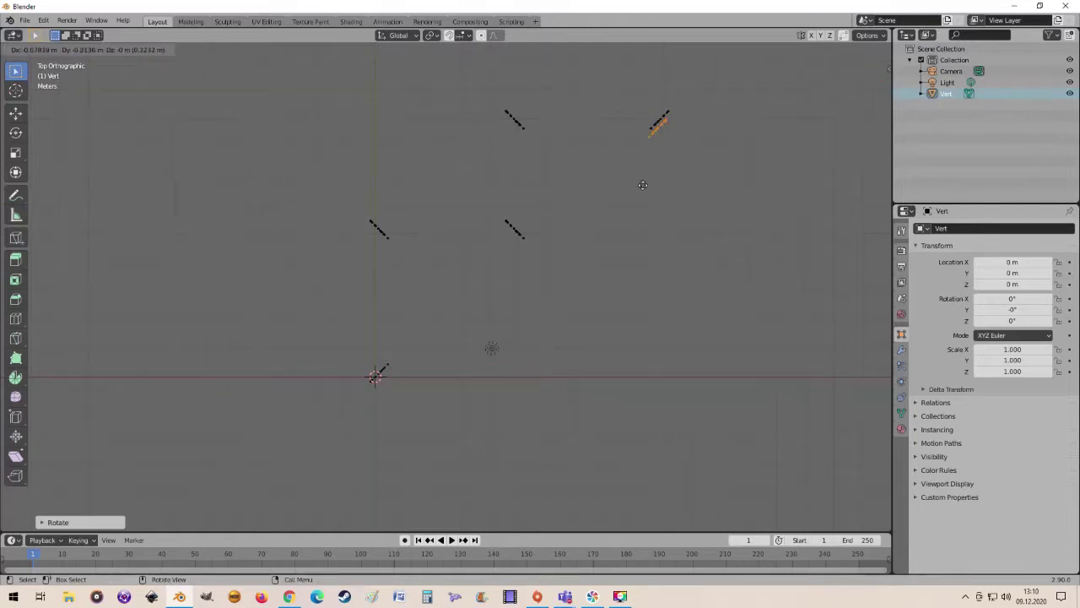
key(y)
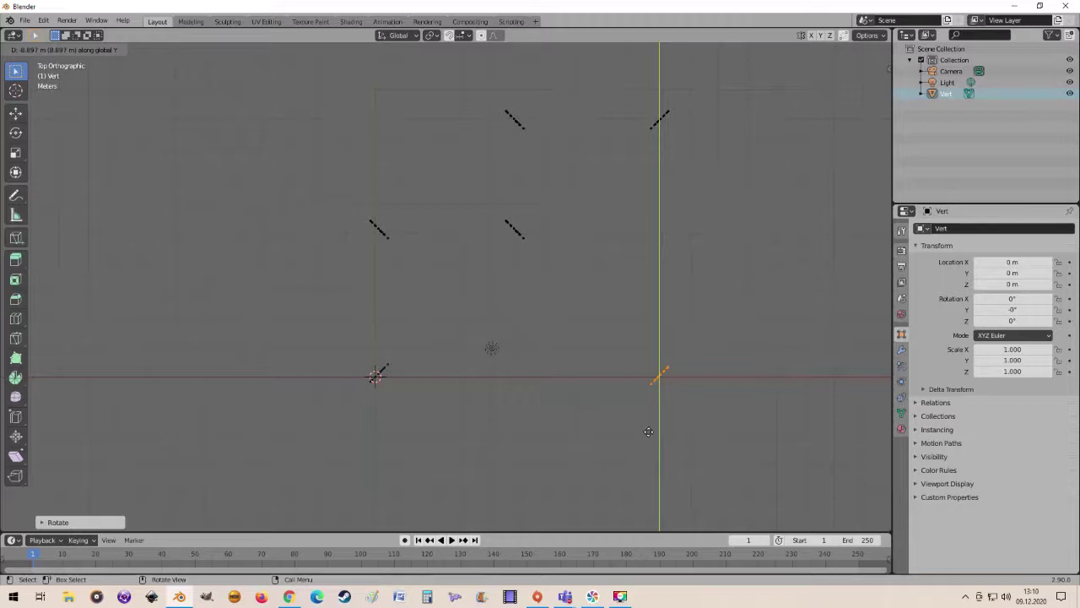
click(648, 431)
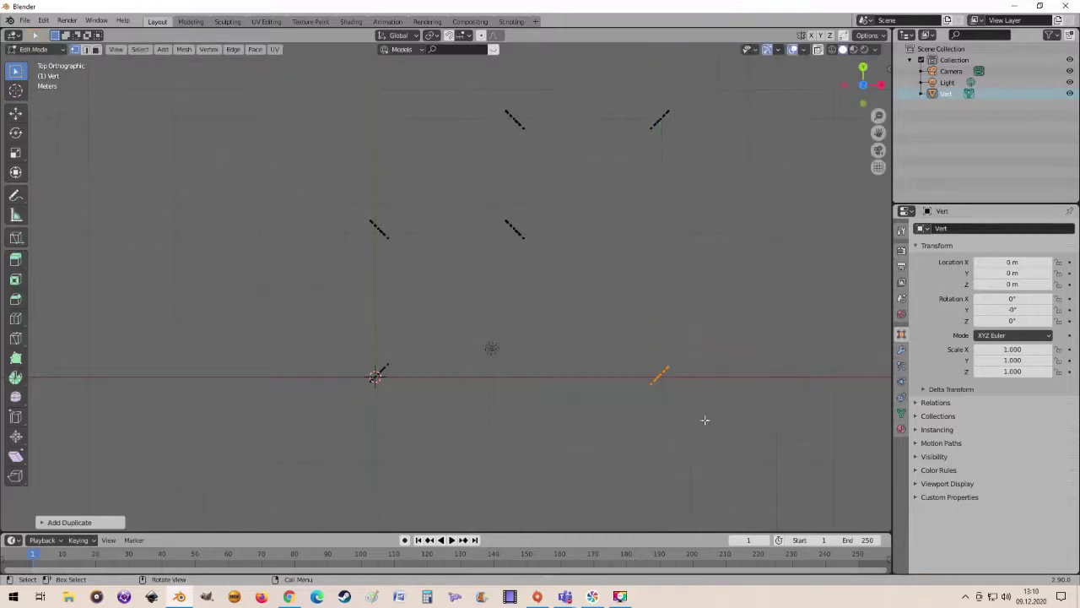
key(r)
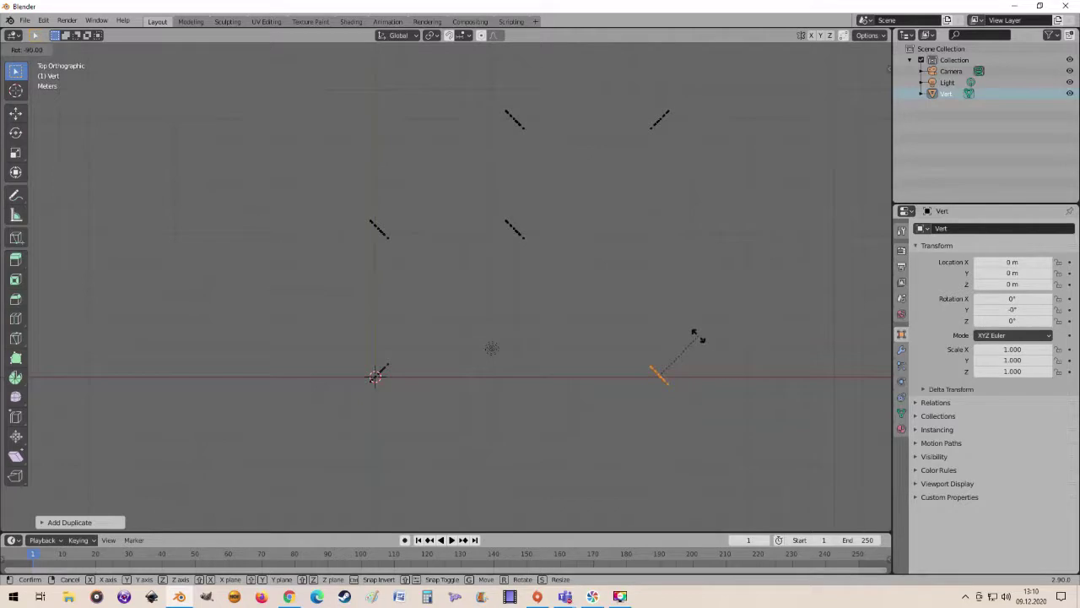
click(694, 335)
- Undo and redo the bottom-right profile's 90-degree rotation so it aligns with the others
mouse_move(707, 352)
middle_down()
mouse_move(569, 304)
mouse_move(585, 301)
middle_up()
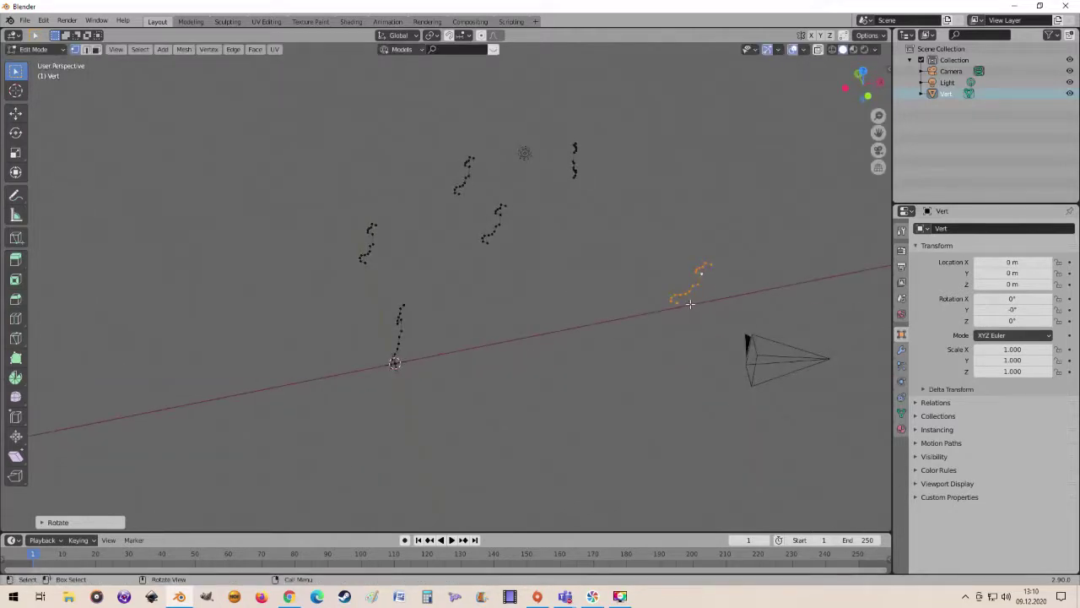
key(KP_7)
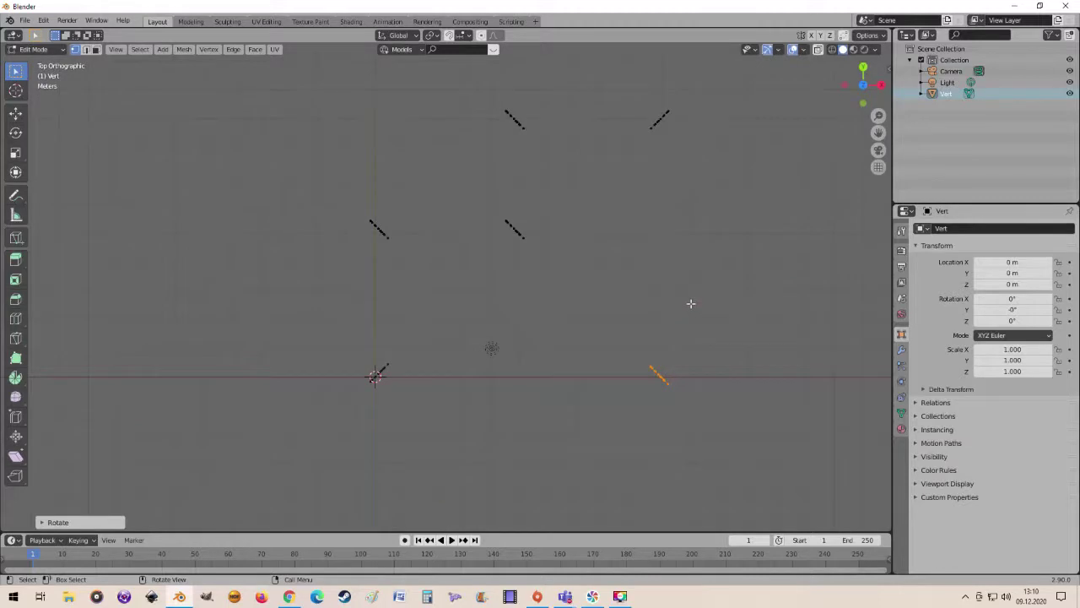
key(ctrl+z)
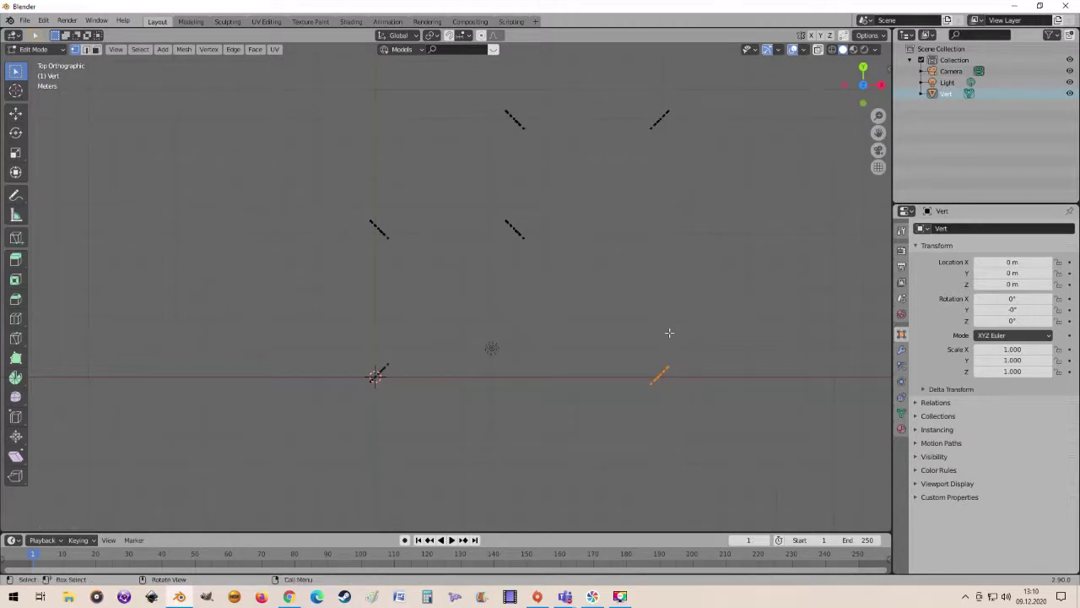
key(r)
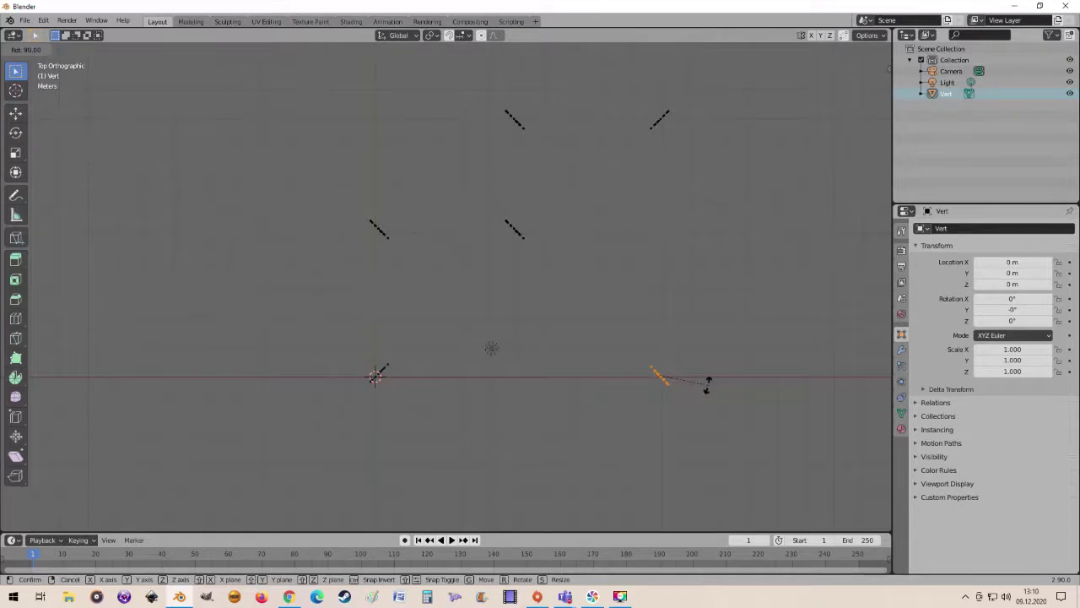
click(708, 385)
mouse_move(707, 385)
middle_down()
mouse_move(578, 294)
mouse_move(569, 207)
mouse_move(470, 198)
mouse_move(678, 200)
mouse_move(688, 227)
mouse_move(684, 210)
mouse_move(721, 217)
mouse_move(627, 239)
mouse_move(700, 236)
mouse_move(683, 239)
middle_up()
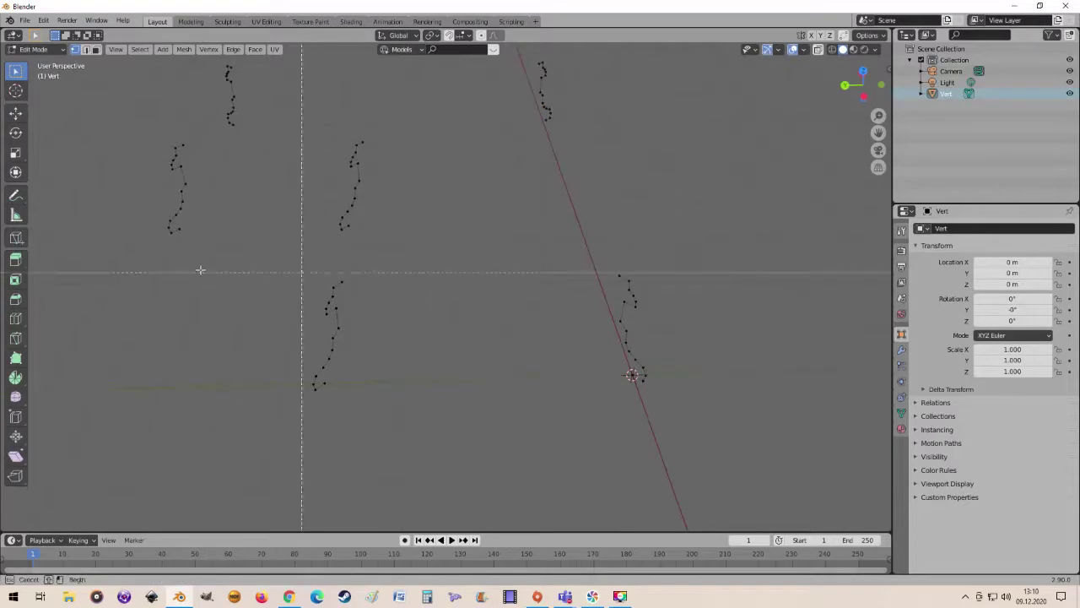
- Box-select the two lower profiles and join them with LoopTools Bridge into a ribbed surface
drag(232, 260, 733, 496)
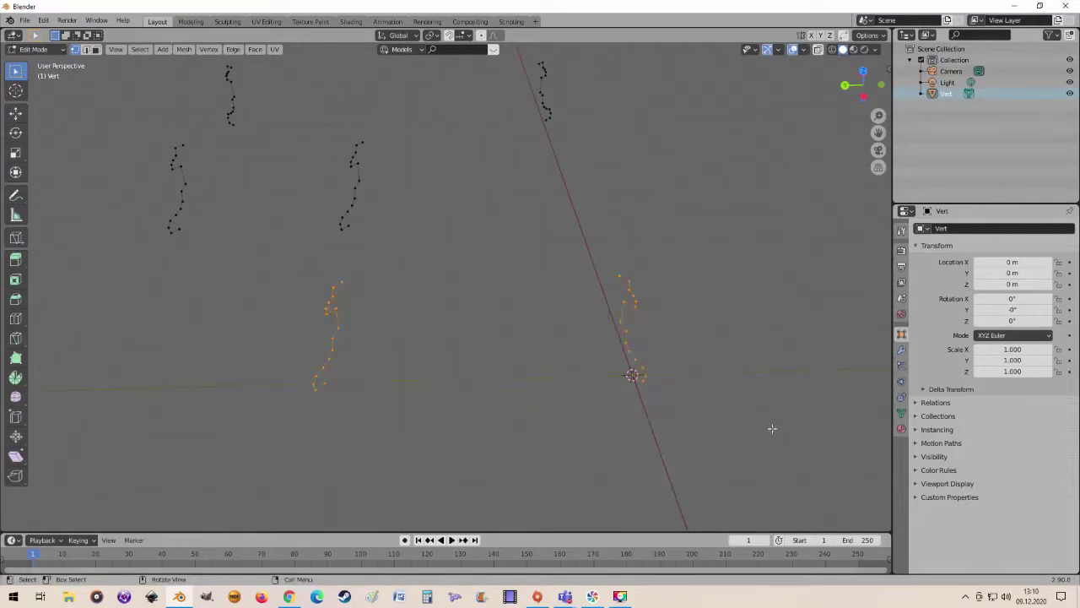
right_click(341, 360)
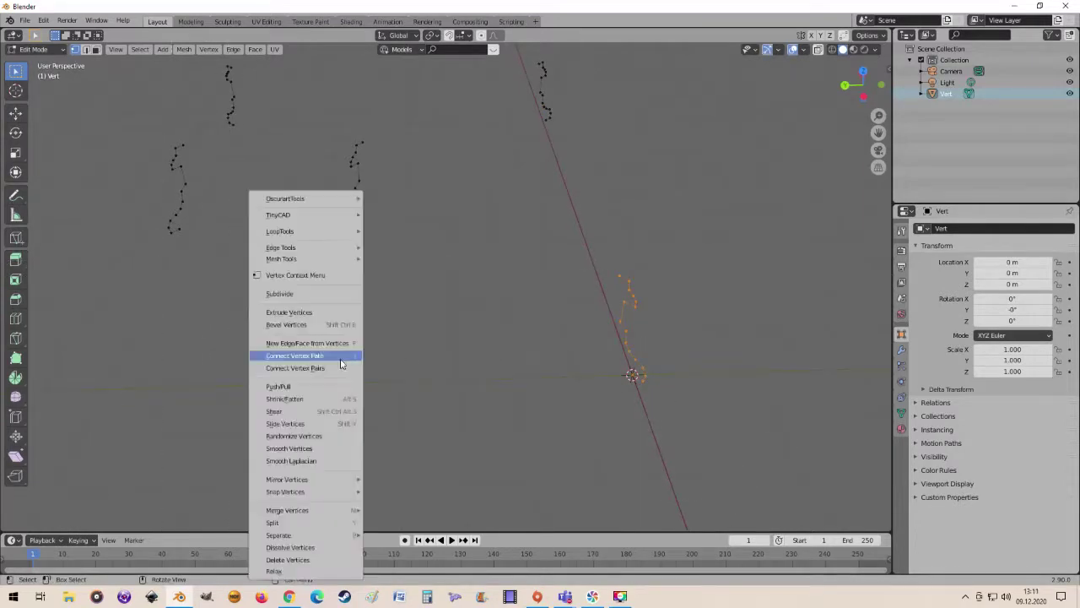
mouse_move(303, 231)
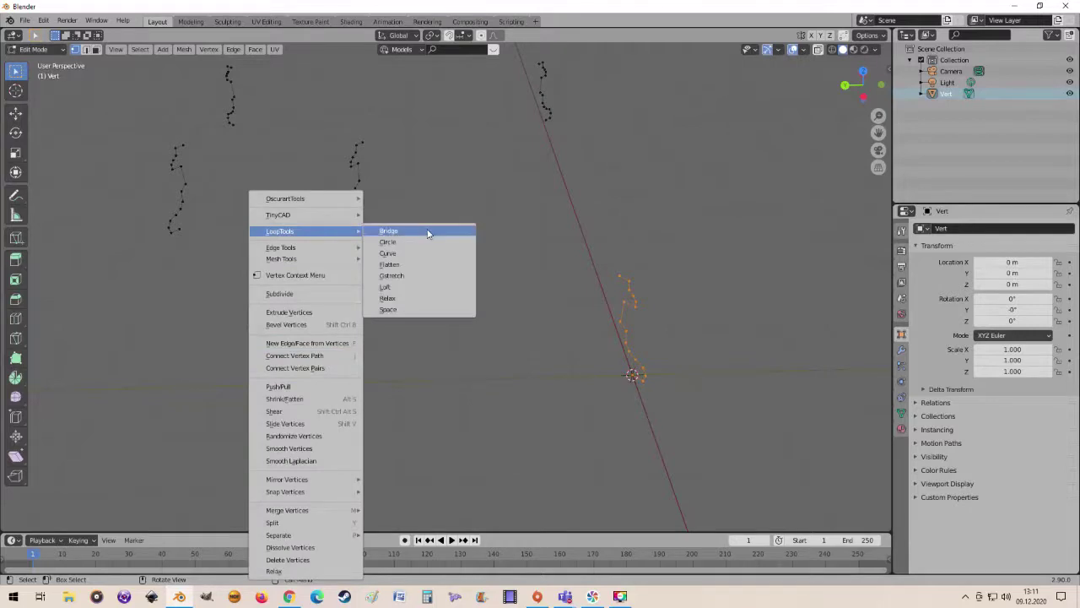
click(428, 233)
mouse_move(400, 323)
middle_down()
mouse_move(541, 321)
mouse_move(511, 348)
mouse_move(453, 363)
middle_up()
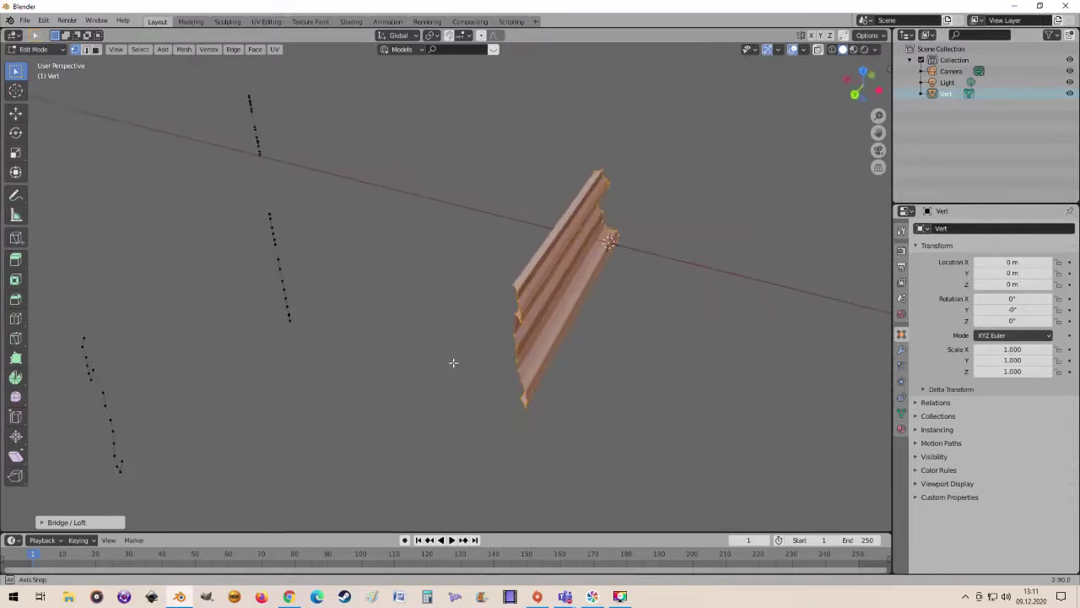
- Select the surface's end loop with the next profiles, bridge them, then undo the faulty loft
click(454, 362)
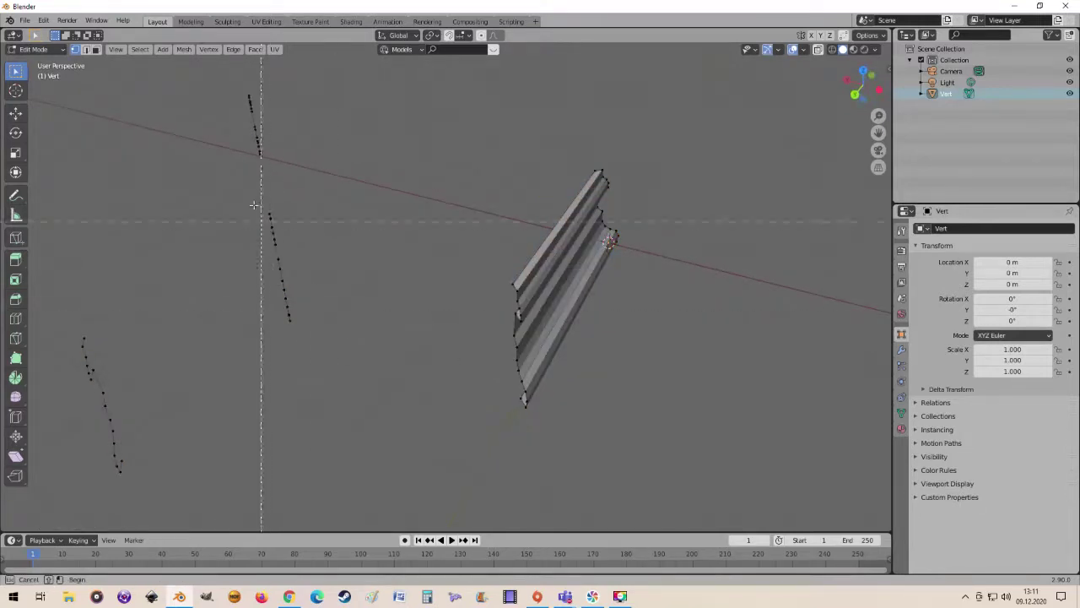
drag(250, 193, 550, 460)
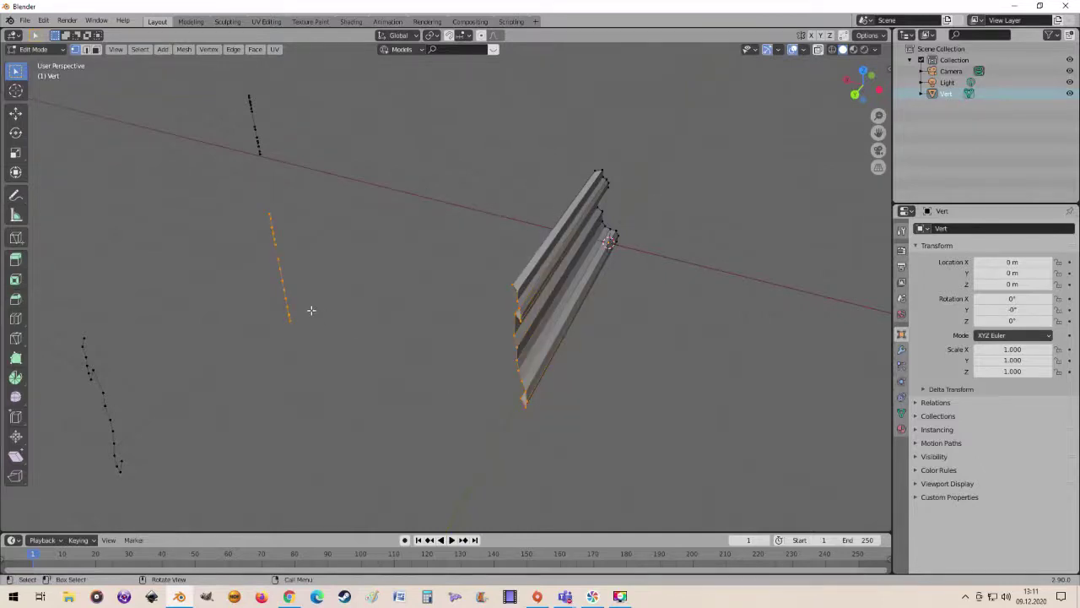
key(KP_4)
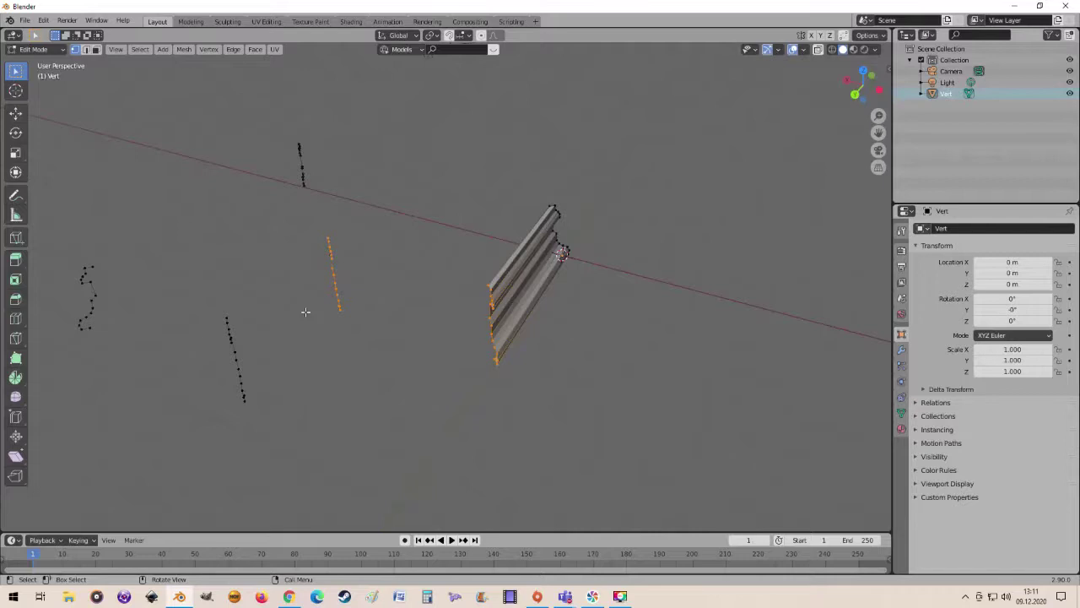
shift+drag(207, 296, 295, 437)
mouse_move(380, 337)
middle_down()
mouse_move(357, 352)
mouse_move(366, 335)
middle_up()
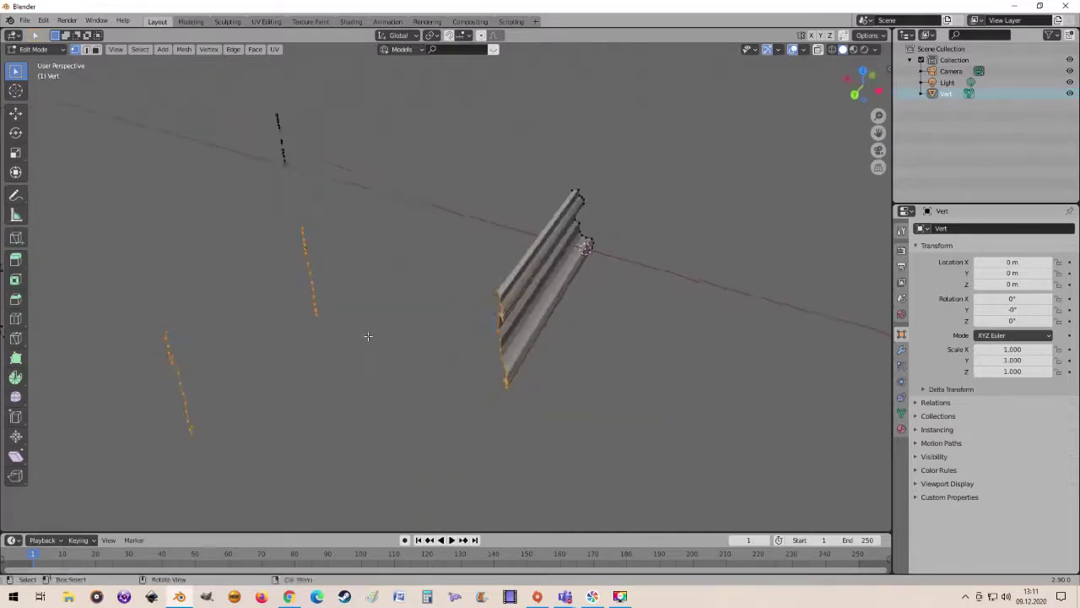
right_click(366, 336)
click(427, 236)
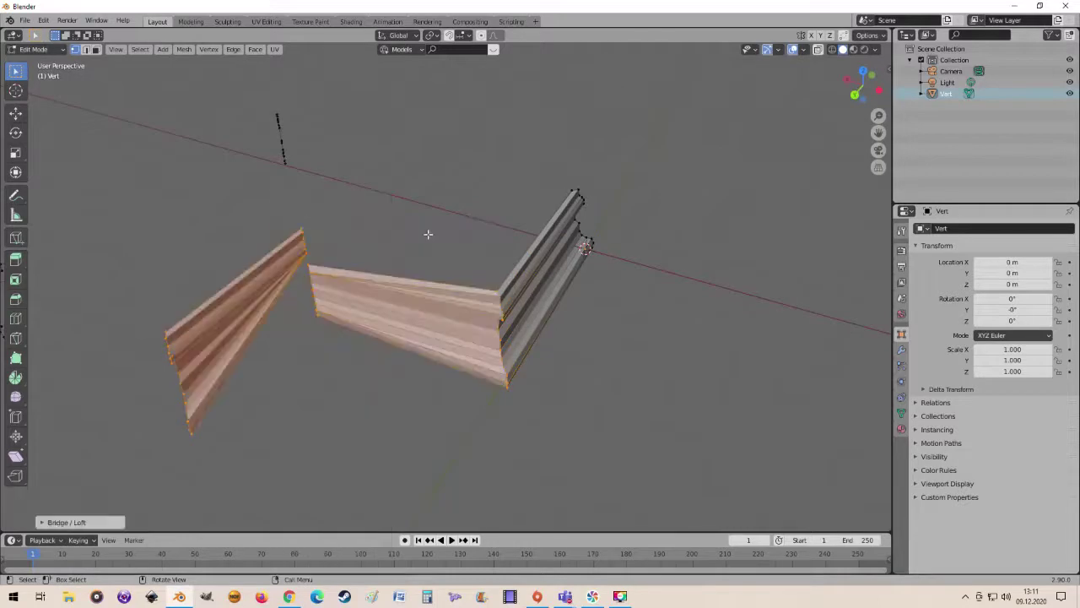
middle_drag(384, 375, 343, 328)
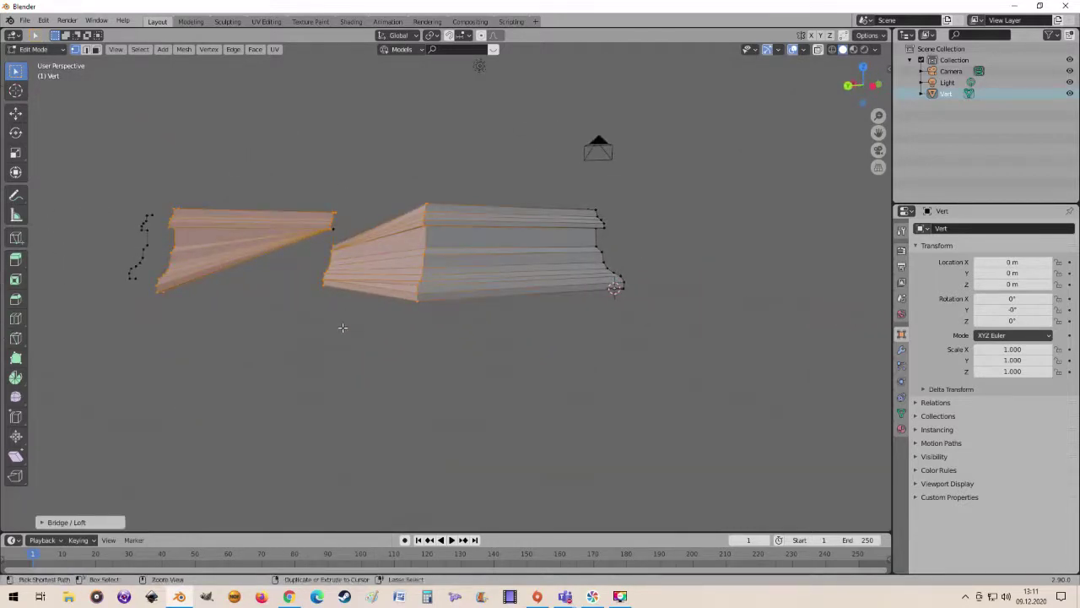
key(ctrl+z)
- Bridge the selected loops again with LoopTools so the strip turns an L-shaped corner
mouse_move(345, 323)
middle_down()
mouse_move(355, 332)
mouse_move(352, 309)
middle_up()
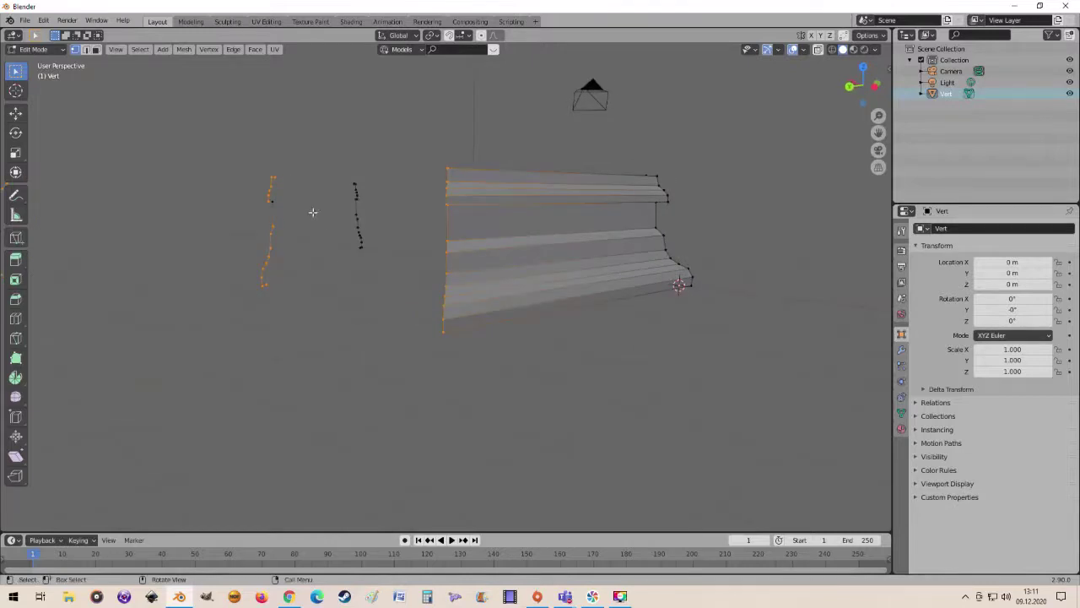
mouse_move(315, 208)
middle_down()
mouse_move(400, 309)
mouse_move(405, 347)
mouse_move(360, 364)
mouse_move(375, 360)
middle_up()
right_click(375, 359)
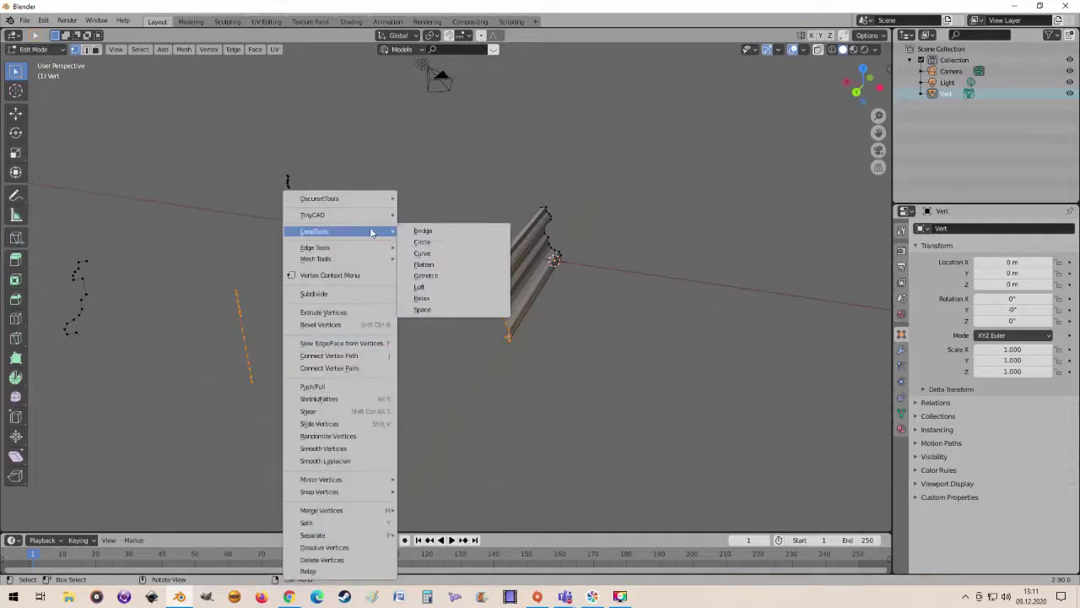
click(421, 227)
mouse_move(384, 342)
middle_down()
mouse_move(357, 374)
mouse_move(115, 368)
mouse_move(405, 321)
mouse_move(368, 339)
middle_up()
middle_drag(288, 297, 258, 338)
click(265, 331)
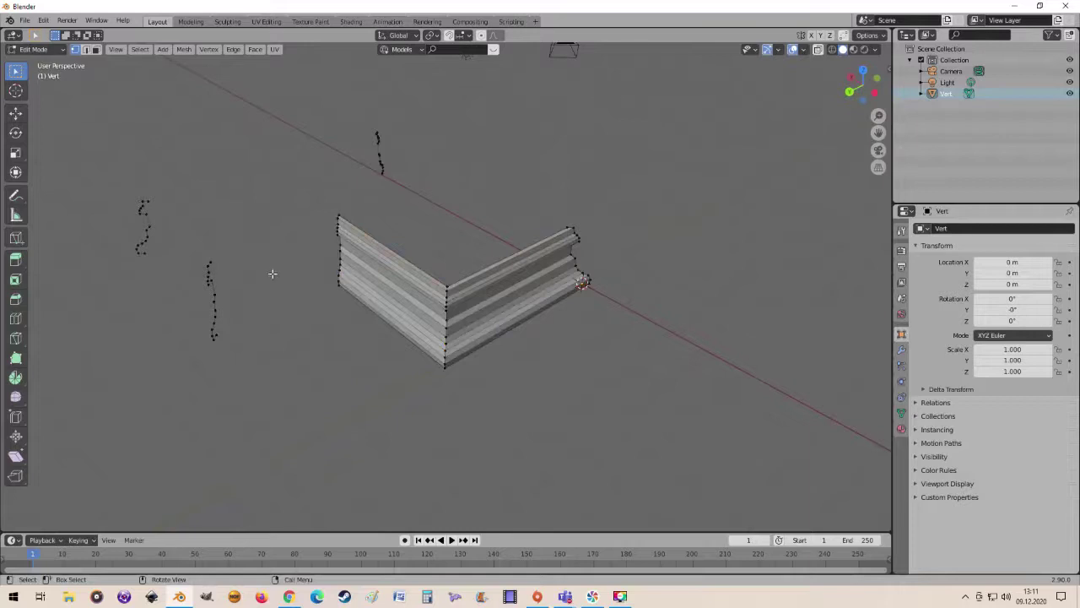
- With X-ray on, bridge the leftmost profile to the strip's end loop using LoopTools Bridge
key(b)
drag(186, 200, 361, 363)
middle_drag(307, 374, 394, 354)
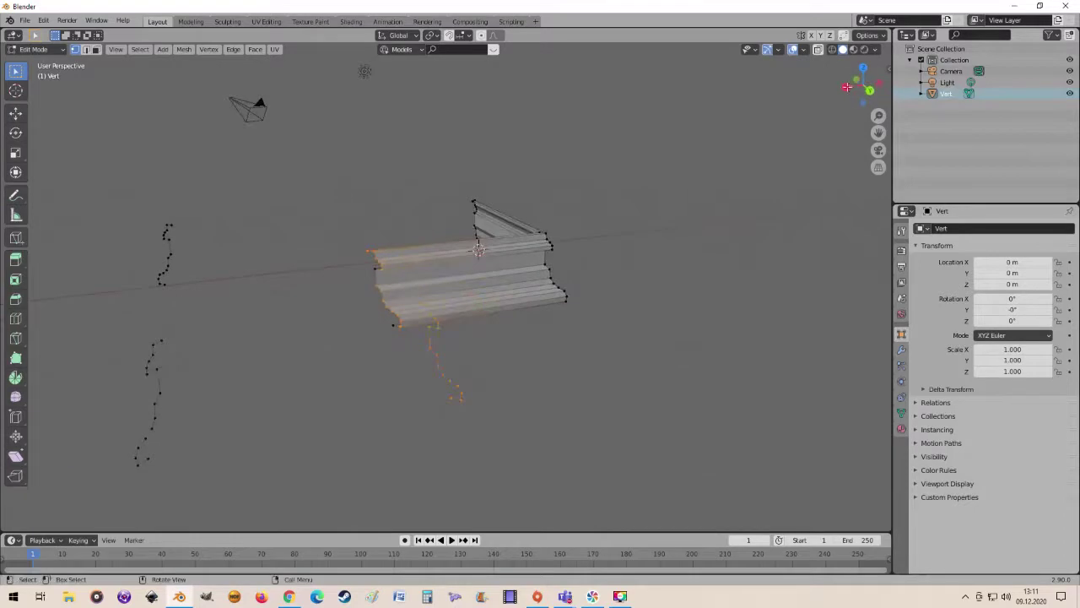
click(818, 51)
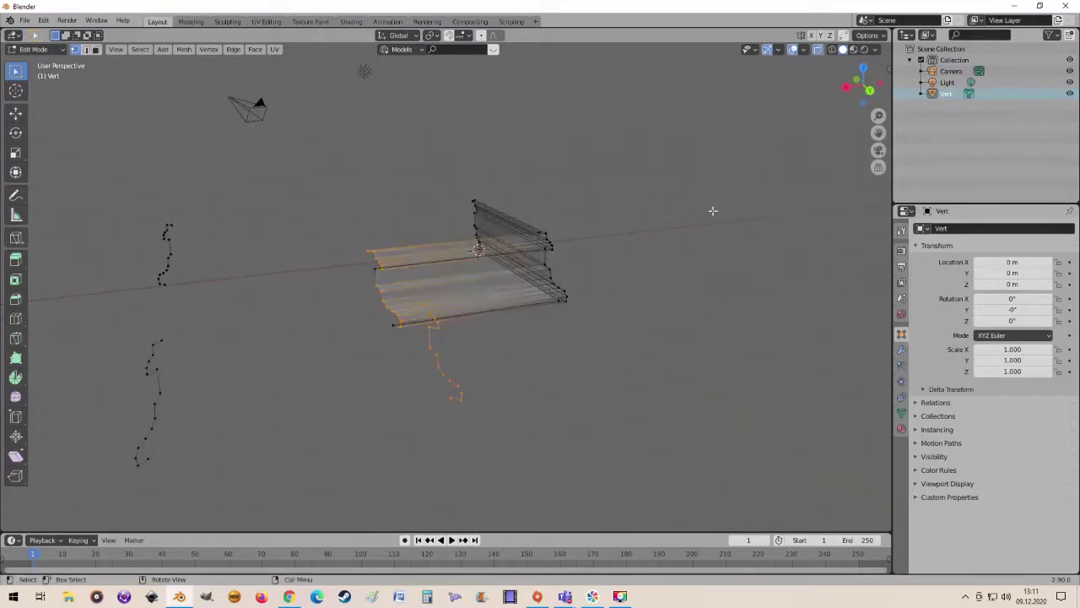
middle_drag(712, 211, 663, 225)
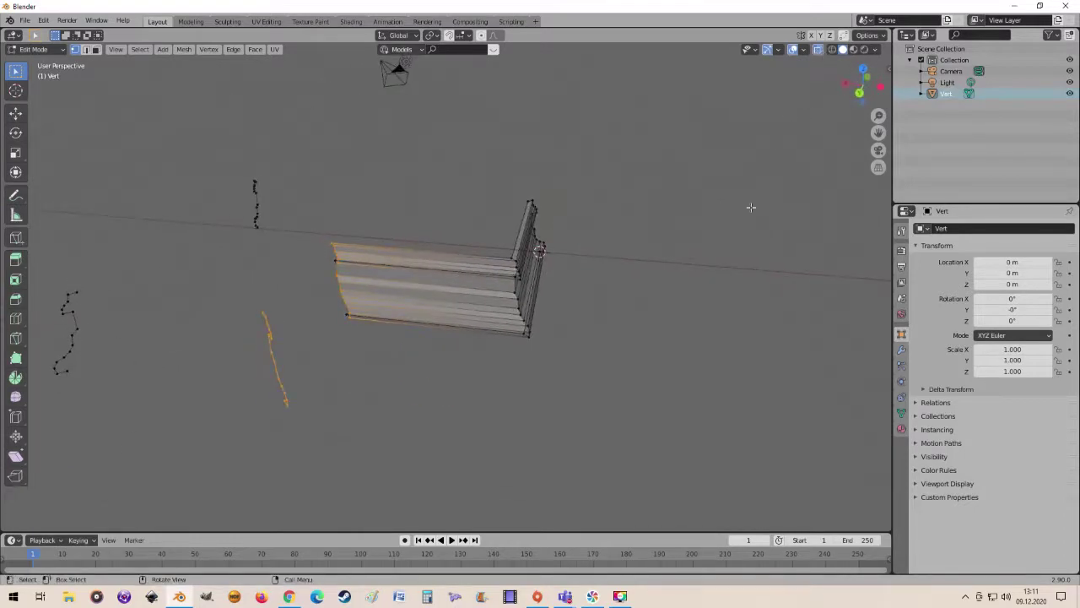
mouse_move(751, 206)
middle_down()
mouse_move(695, 217)
mouse_move(735, 217)
mouse_move(726, 218)
middle_up()
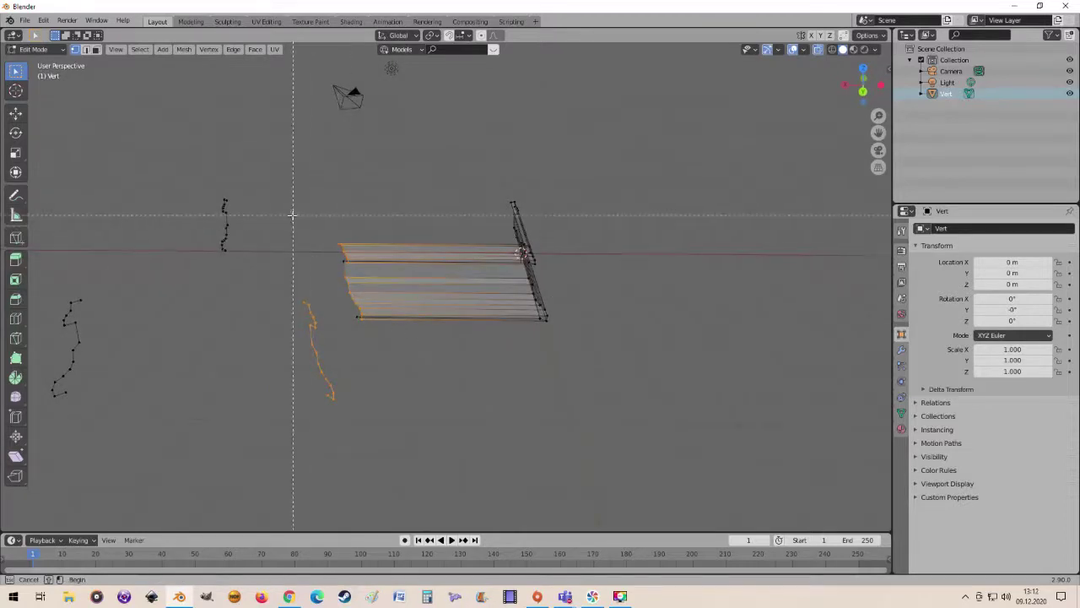
drag(294, 221, 414, 430)
middle_drag(440, 391, 425, 388)
right_click(373, 341)
mouse_move(338, 231)
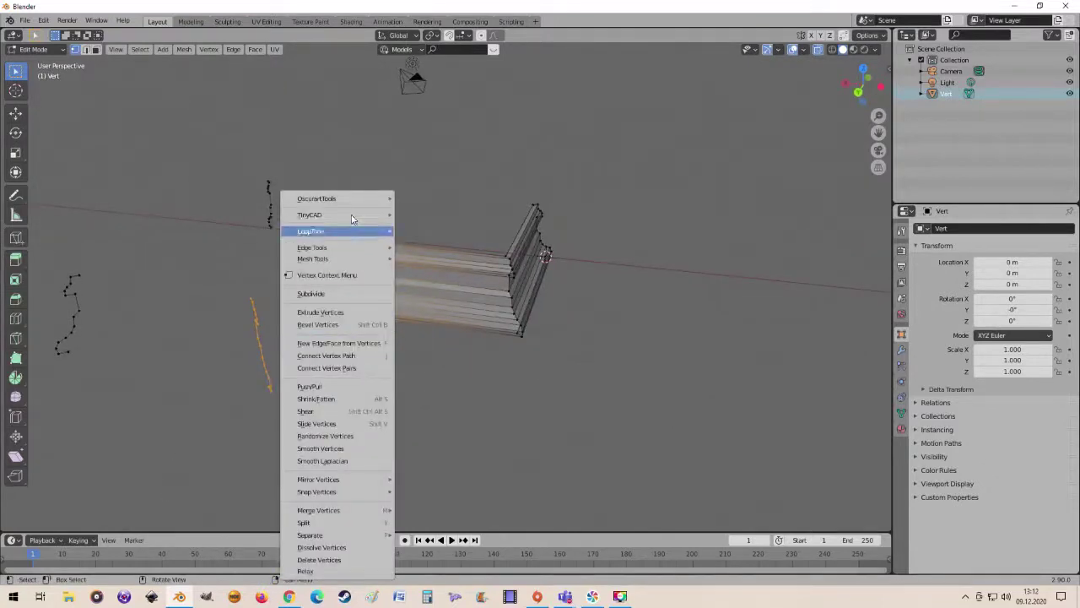
click(424, 231)
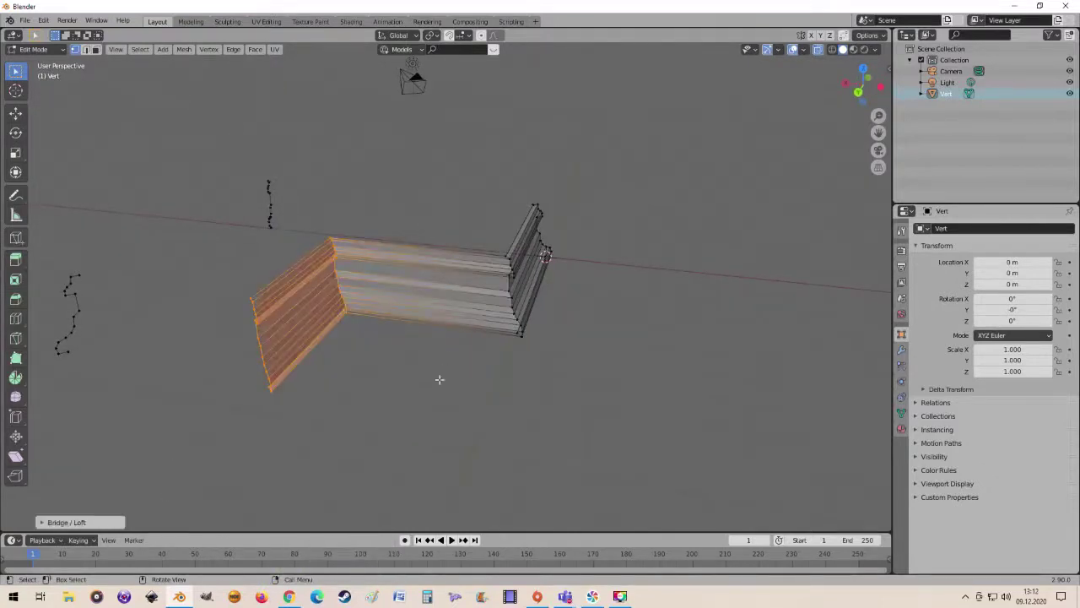
- Bridge the far-left profile onto the strip with LoopTools
middle_drag(439, 379, 371, 388)
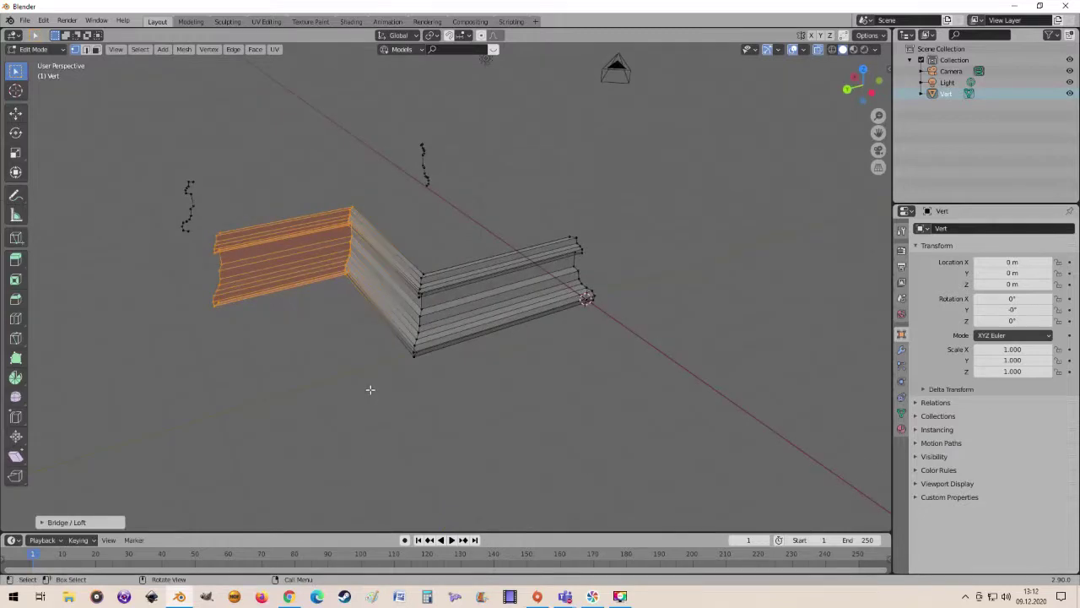
mouse_move(331, 363)
middle_down()
mouse_move(495, 314)
mouse_move(410, 339)
mouse_move(433, 334)
middle_up()
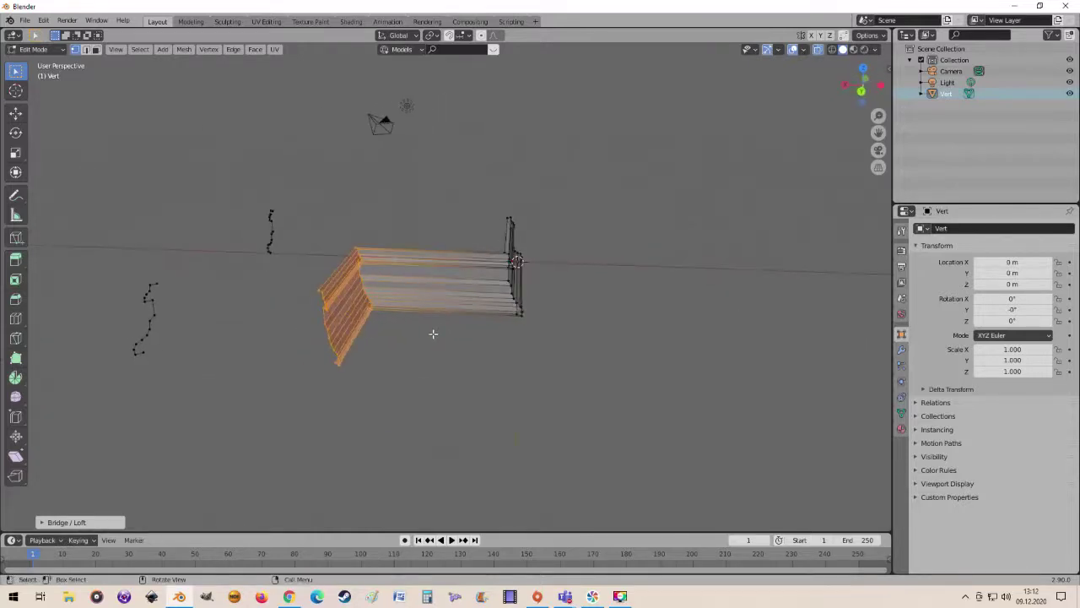
click(433, 334)
mouse_move(432, 330)
middle_down()
mouse_move(425, 357)
mouse_move(420, 347)
middle_up()
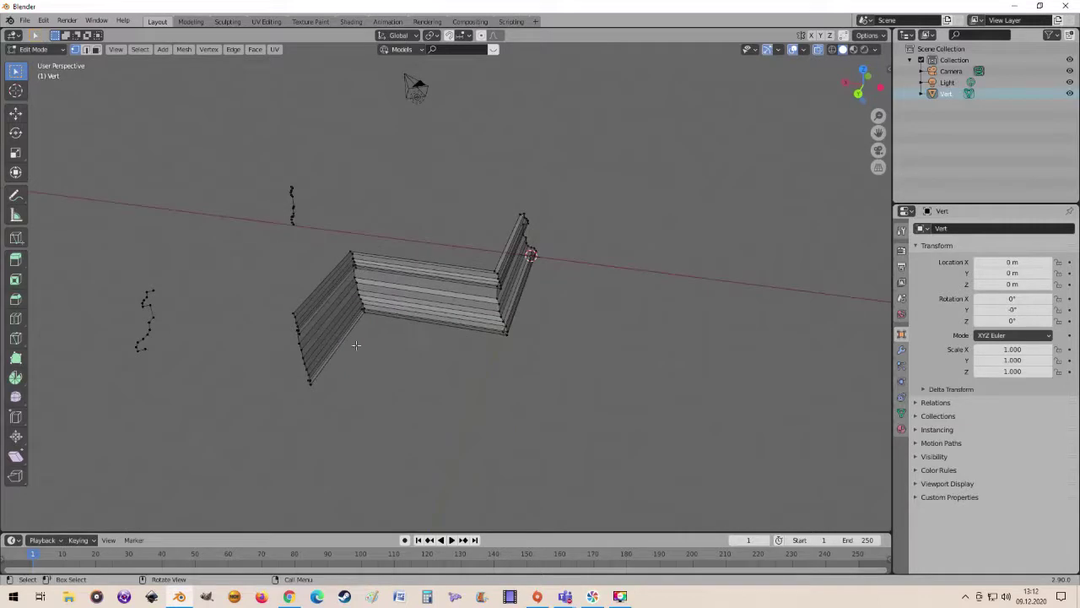
drag(105, 264, 323, 448)
right_click(342, 439)
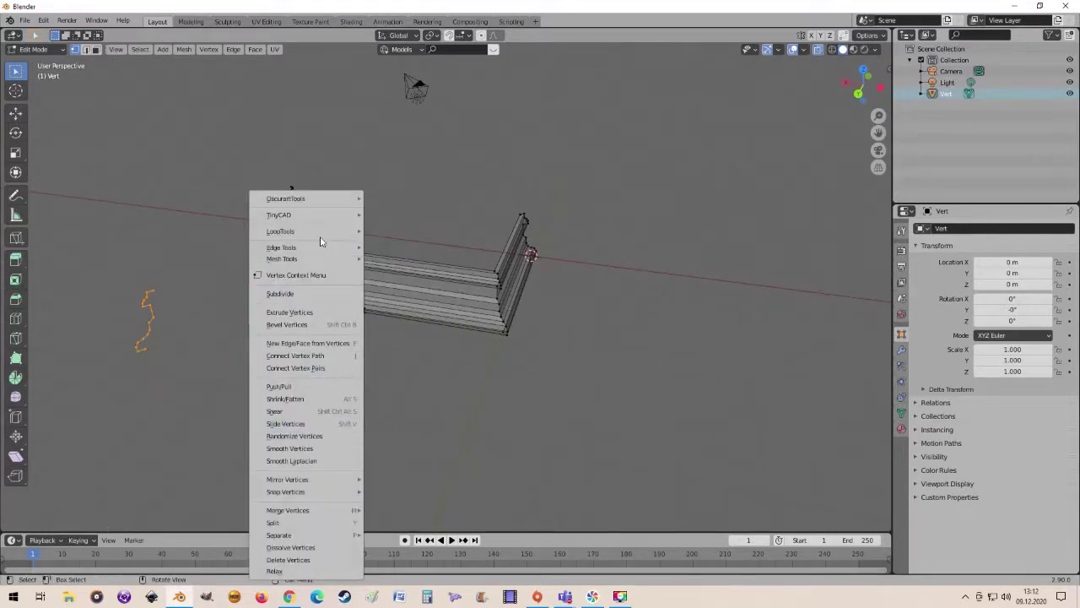
click(393, 234)
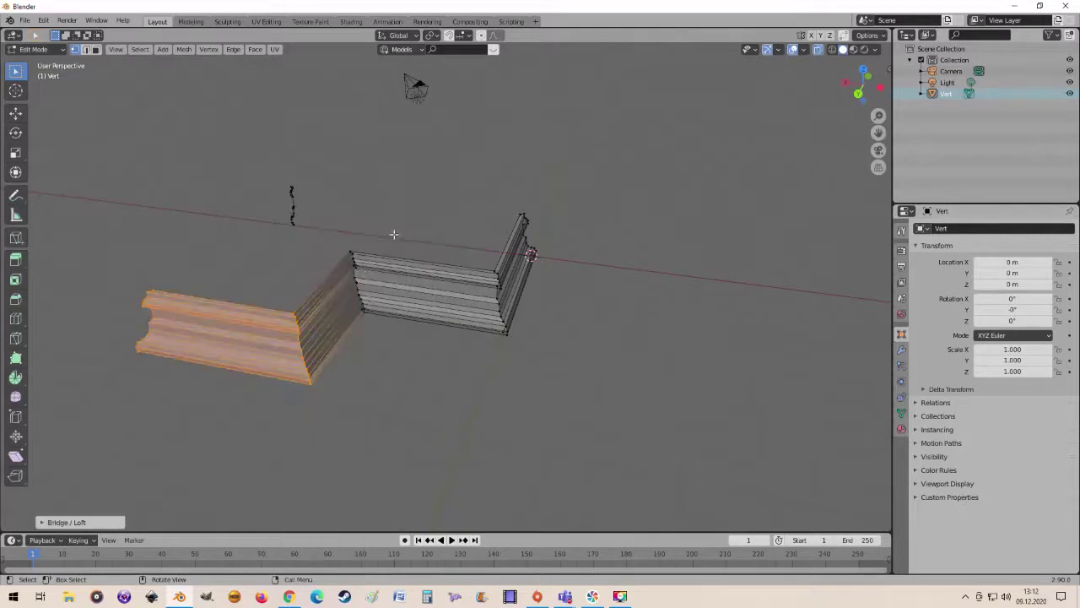
- Bridge the right end loop to the lower profile
mouse_move(253, 364)
middle_down()
mouse_move(446, 389)
mouse_move(397, 377)
middle_up()
click(402, 380)
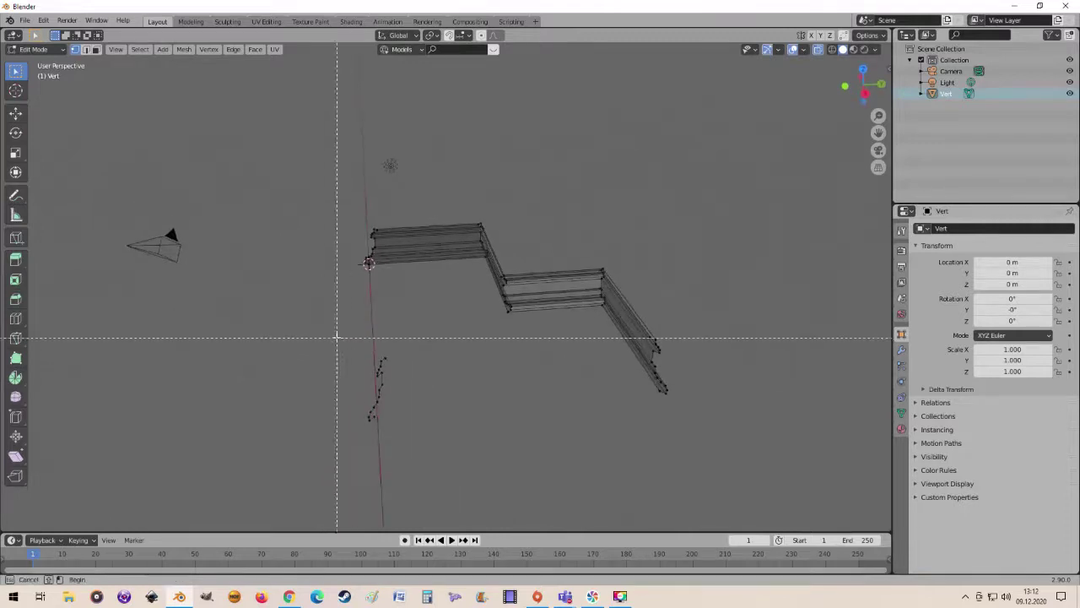
drag(336, 336, 736, 464)
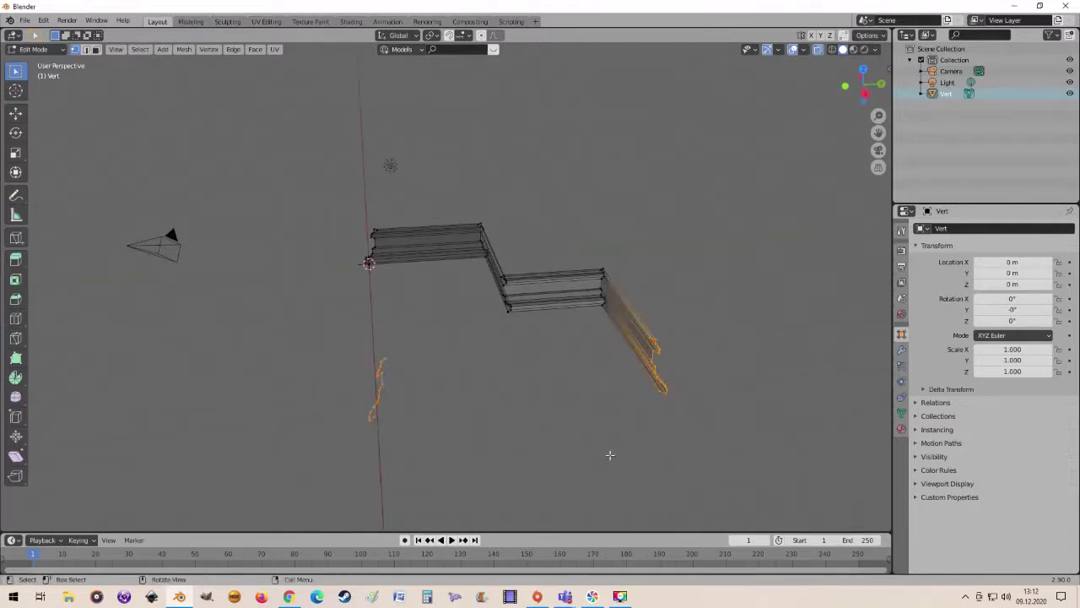
right_click(507, 412)
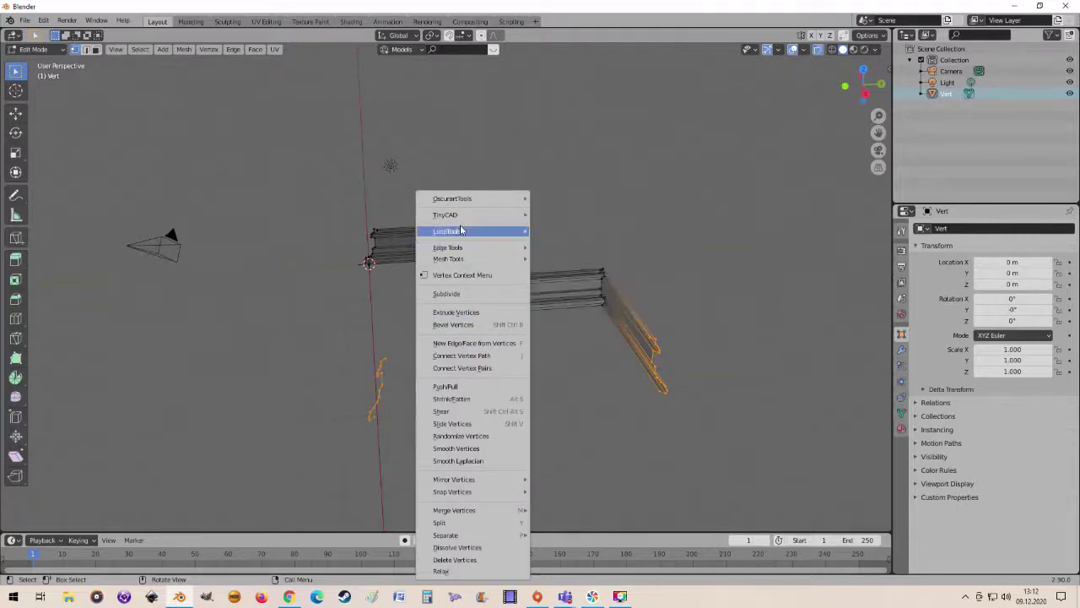
mouse_move(447, 231)
click(556, 232)
mouse_move(517, 319)
middle_down()
mouse_move(603, 315)
mouse_move(675, 265)
mouse_move(634, 341)
mouse_move(590, 323)
mouse_move(609, 314)
mouse_move(538, 348)
middle_up()
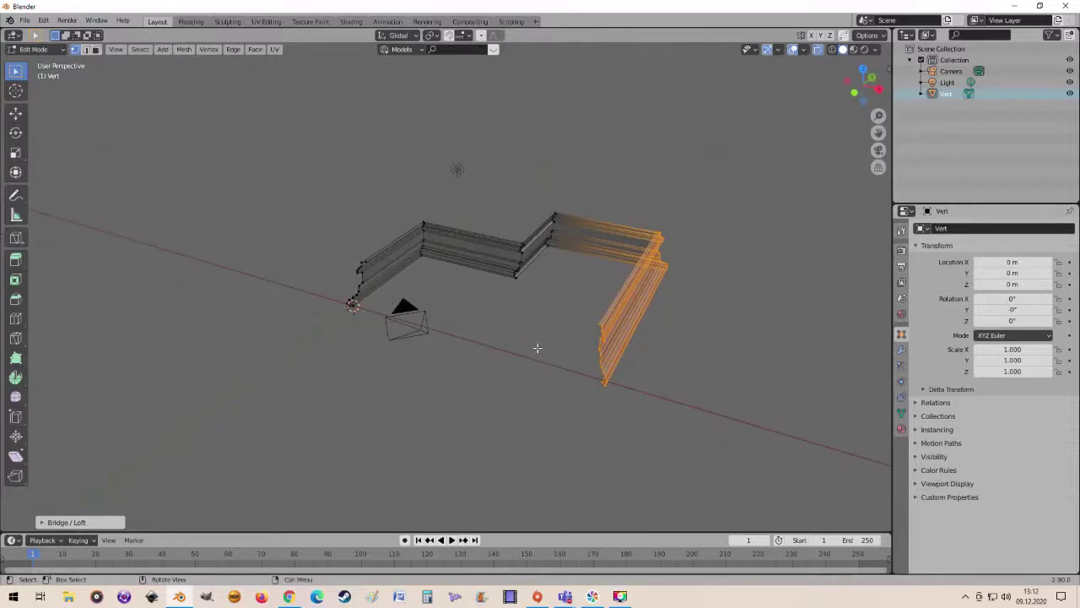
- Bridge the left and right leg loops into walls, then return to Object Mode
key(a)
key(alt+a)
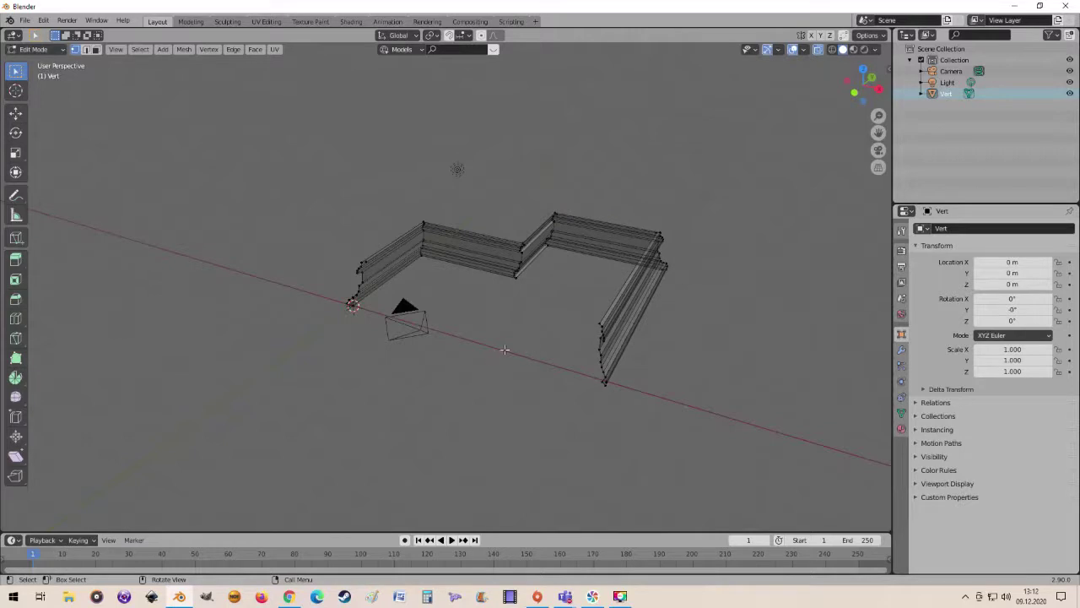
mouse_move(503, 349)
middle_down()
mouse_move(526, 369)
mouse_move(524, 385)
middle_up()
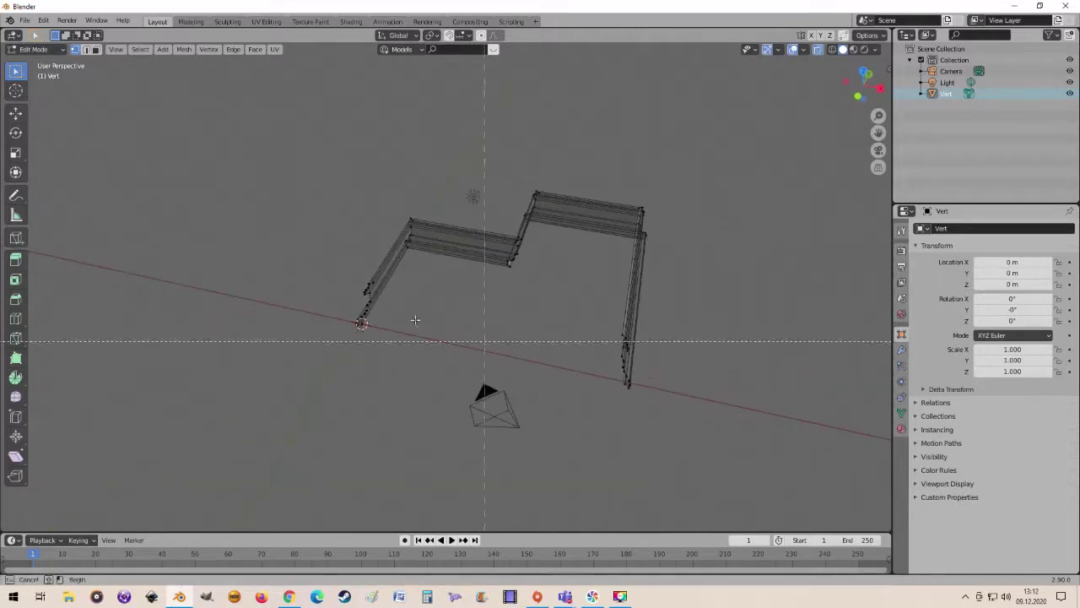
drag(316, 272, 404, 334)
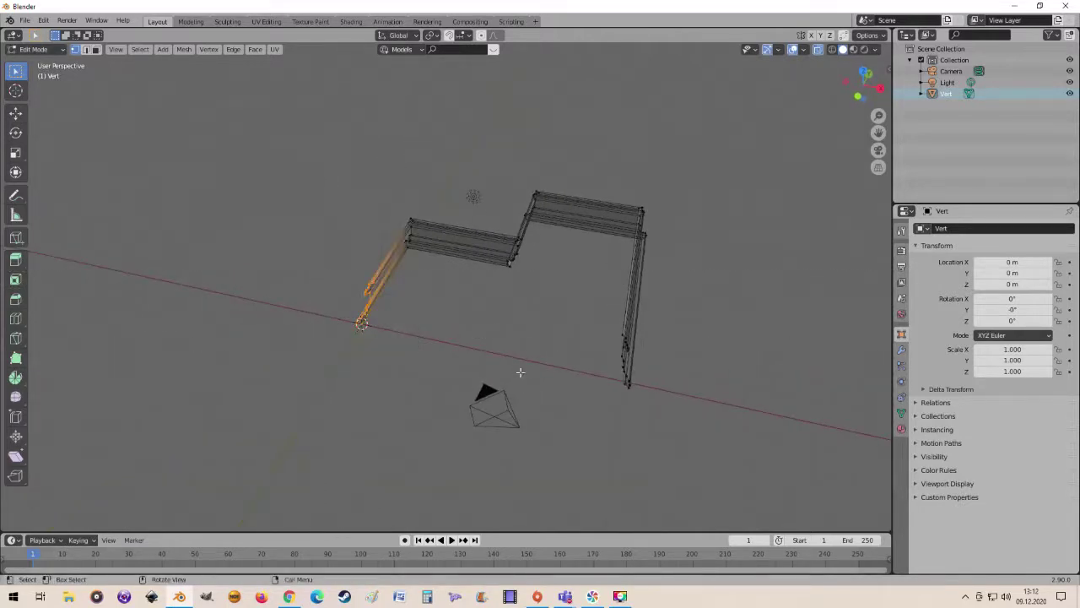
key(b)
drag(654, 412, 641, 416)
mouse_move(610, 425)
middle_down()
mouse_move(599, 406)
mouse_move(629, 401)
middle_up()
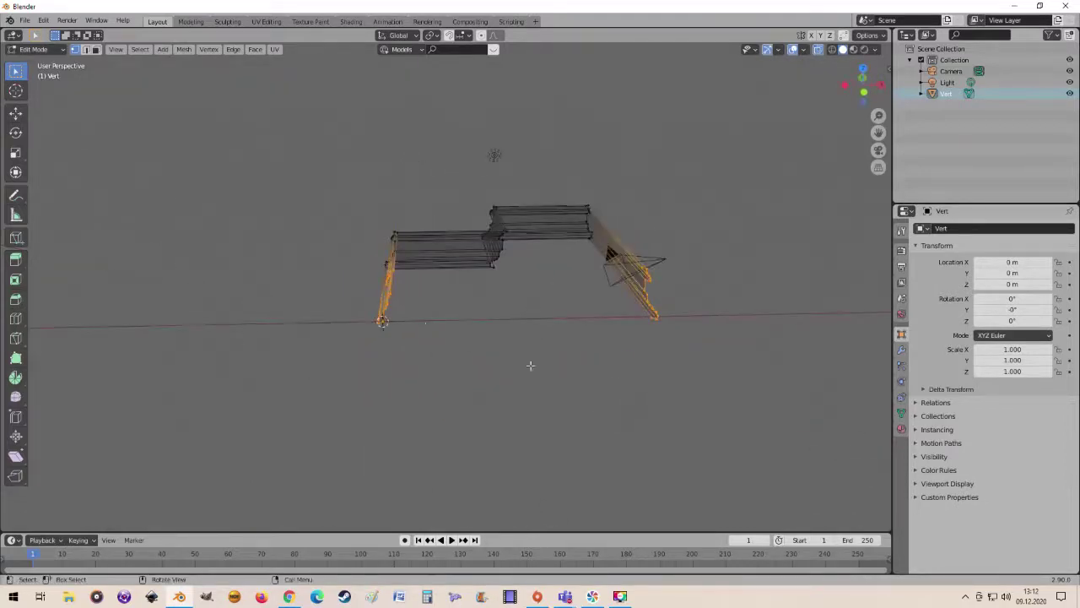
mouse_move(530, 365)
middle_down()
mouse_move(489, 320)
mouse_move(408, 326)
middle_up()
right_click(404, 324)
mouse_move(354, 231)
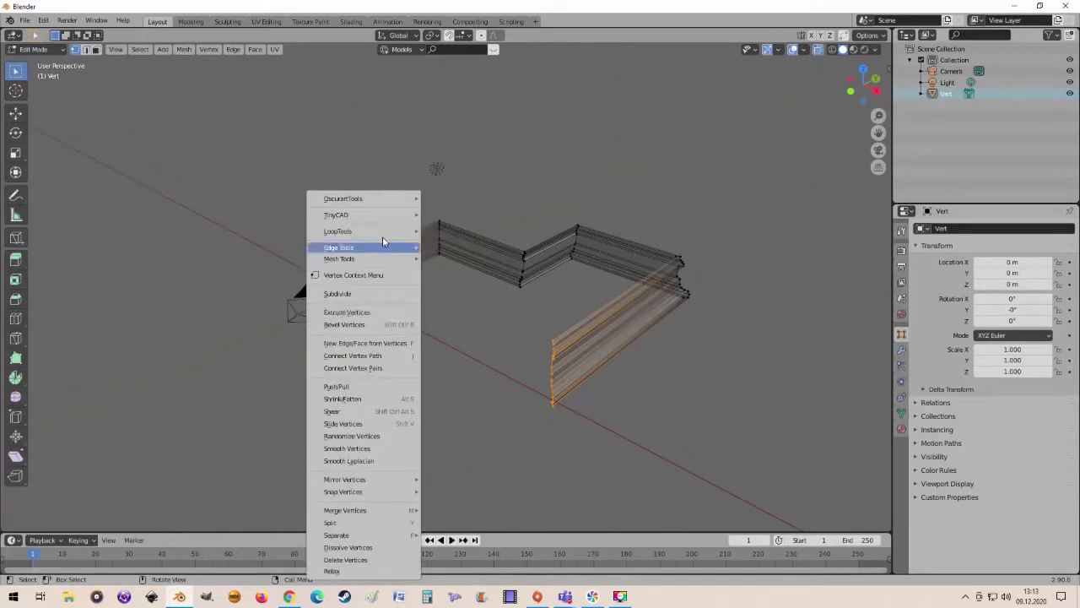
click(446, 233)
mouse_move(473, 355)
middle_down()
mouse_move(497, 380)
mouse_move(445, 342)
mouse_move(468, 350)
mouse_move(385, 355)
mouse_move(381, 369)
mouse_move(552, 379)
mouse_move(553, 464)
mouse_move(519, 462)
middle_up()
key(Tab)
- With X-ray off, select the frame's inner top edge loop and move it down along Z
scroll(540, 472, up, 4)
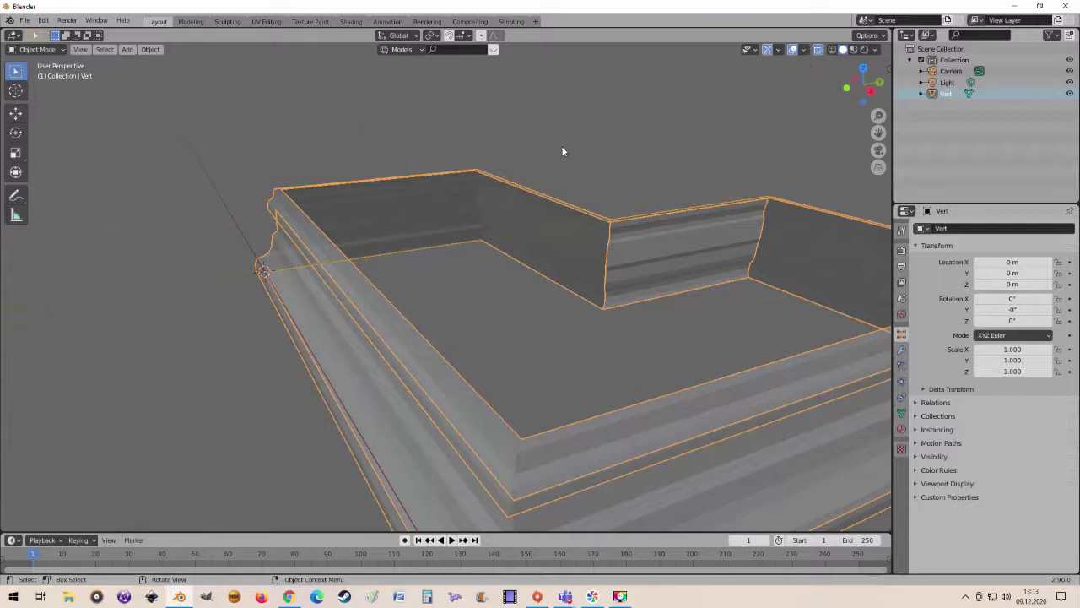
key(Tab)
mouse_move(563, 151)
middle_down()
mouse_move(422, 234)
mouse_move(473, 231)
mouse_move(450, 264)
mouse_move(557, 265)
mouse_move(502, 255)
mouse_move(578, 281)
middle_up()
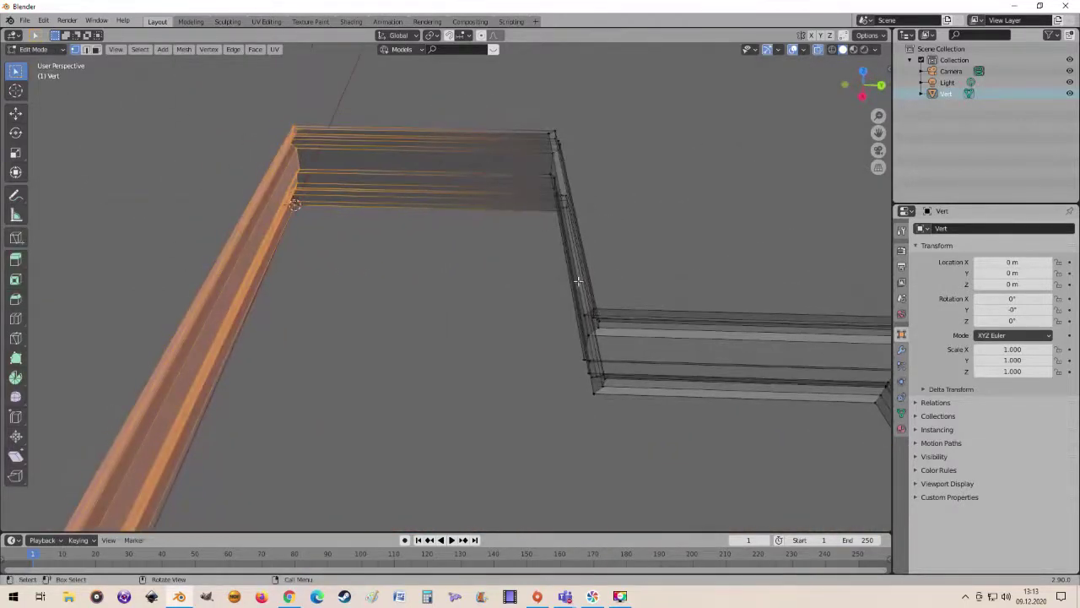
click(817, 49)
middle_drag(459, 234, 492, 262)
middle_drag(503, 209, 453, 117)
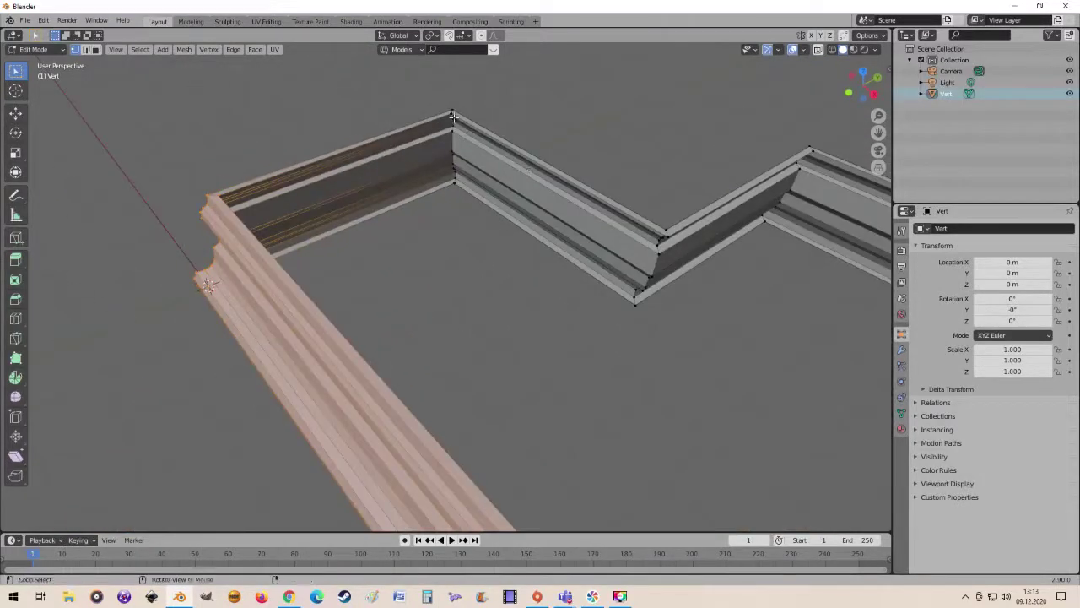
alt+click(454, 115)
mouse_move(531, 188)
middle_down()
mouse_move(513, 241)
mouse_move(393, 222)
mouse_move(263, 262)
mouse_move(421, 258)
middle_up()
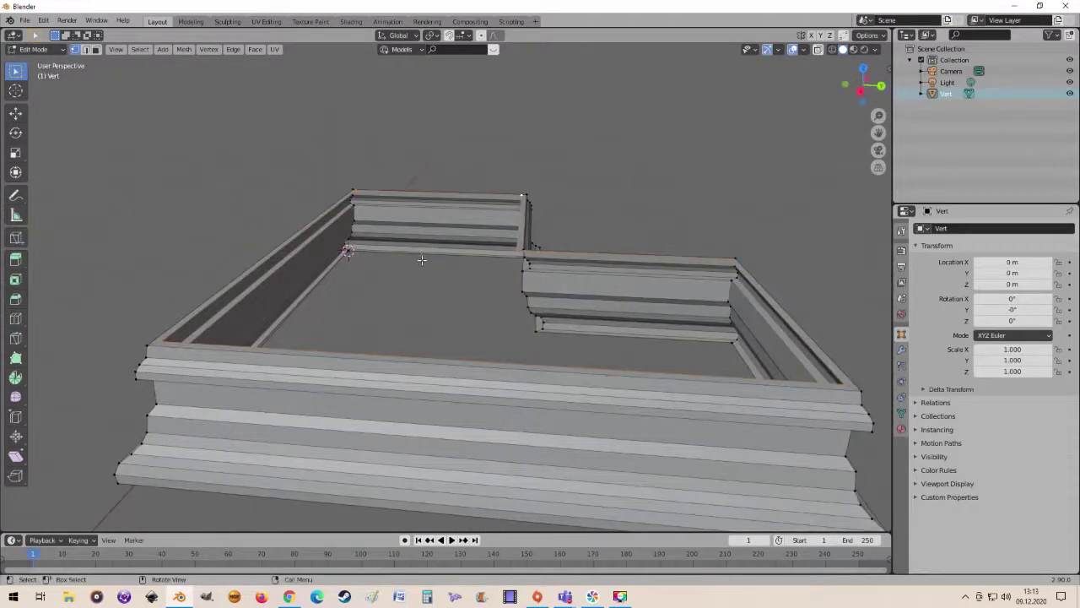
key(g)
key(z)
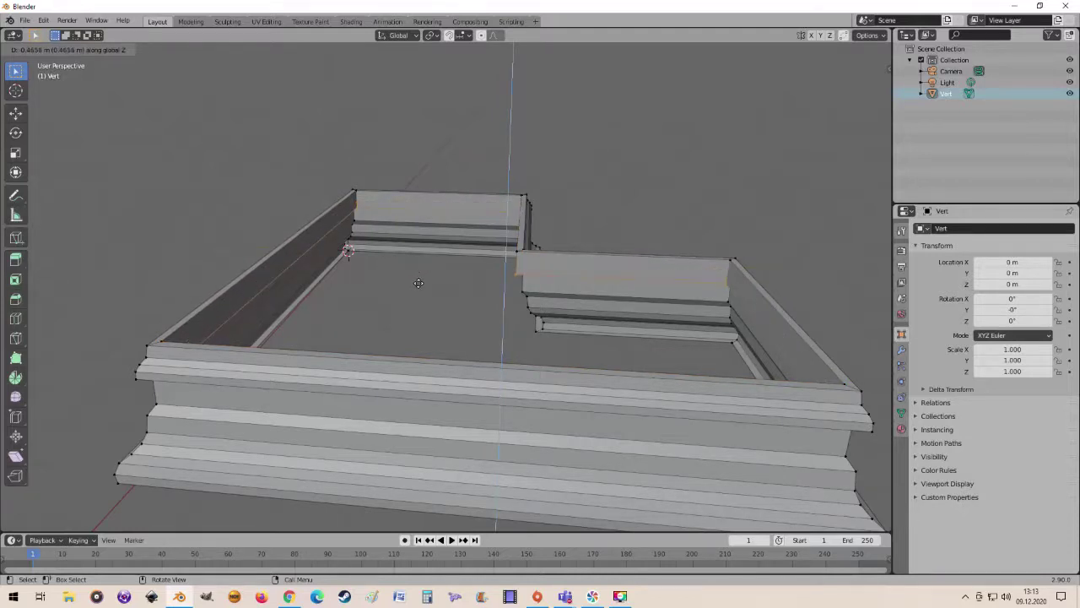
- Confirm the downward move and fill the loop with a face (F)
click(419, 283)
mouse_move(412, 282)
middle_down()
mouse_move(494, 306)
mouse_move(543, 290)
middle_up()
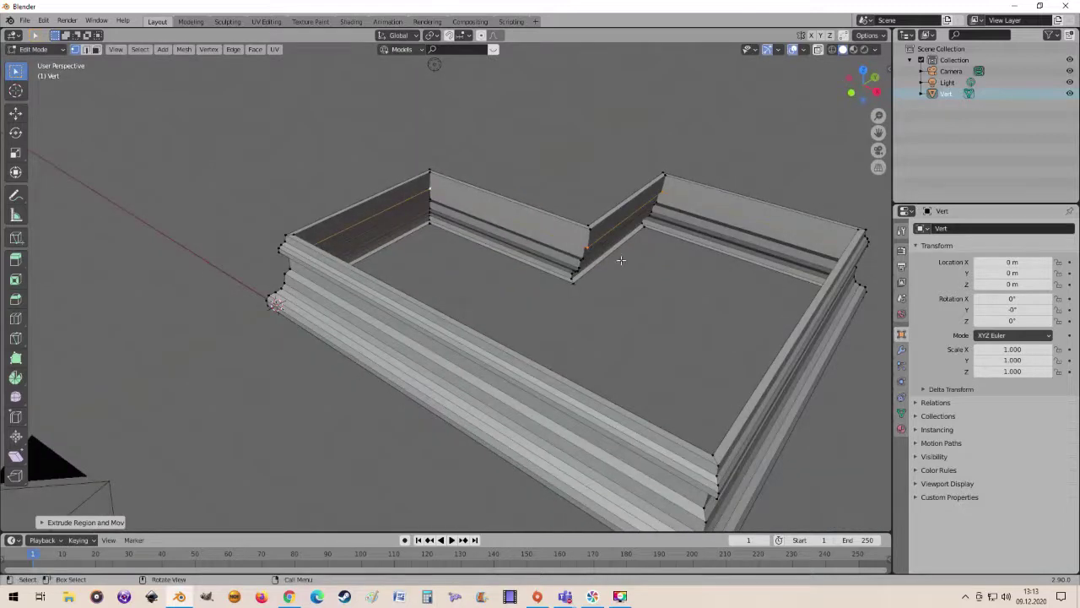
key(f)
mouse_move(616, 283)
middle_down()
mouse_move(535, 294)
mouse_move(441, 253)
mouse_move(450, 246)
mouse_move(441, 275)
mouse_move(475, 219)
mouse_move(446, 212)
mouse_move(605, 316)
mouse_move(639, 301)
mouse_move(337, 329)
mouse_move(228, 326)
mouse_move(538, 345)
mouse_move(586, 380)
middle_up()
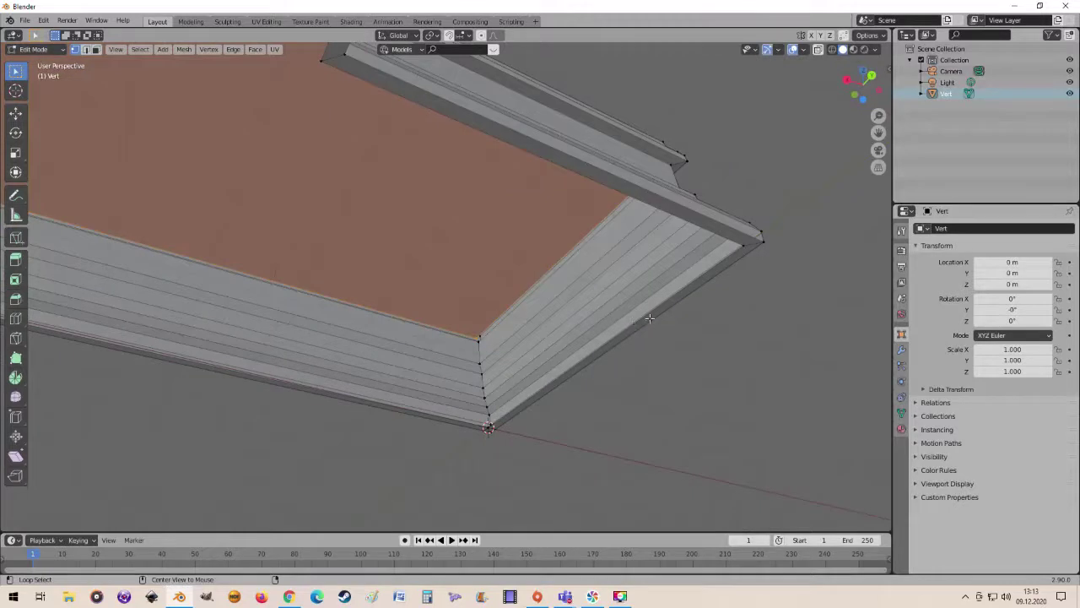
mouse_move(712, 230)
middle_down()
mouse_move(355, 294)
mouse_move(430, 301)
mouse_move(410, 309)
mouse_move(429, 356)
mouse_move(440, 345)
mouse_move(385, 313)
mouse_move(382, 262)
mouse_move(379, 338)
mouse_move(387, 331)
middle_up()
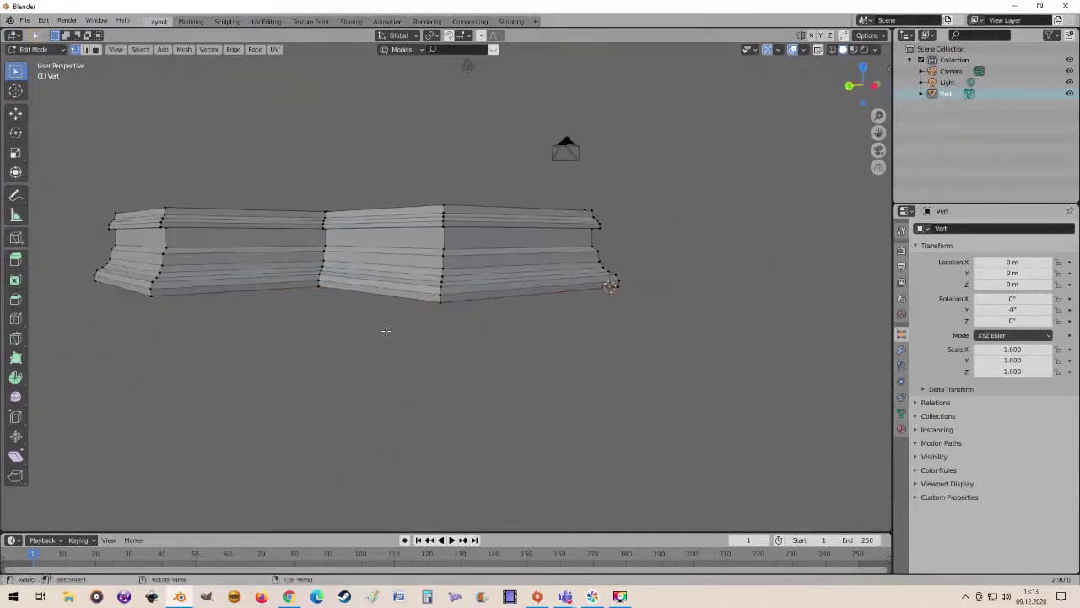
- Move the bottom edge loop about 2.7 m down along Z, then return to Object Mode
key(g)
key(z)
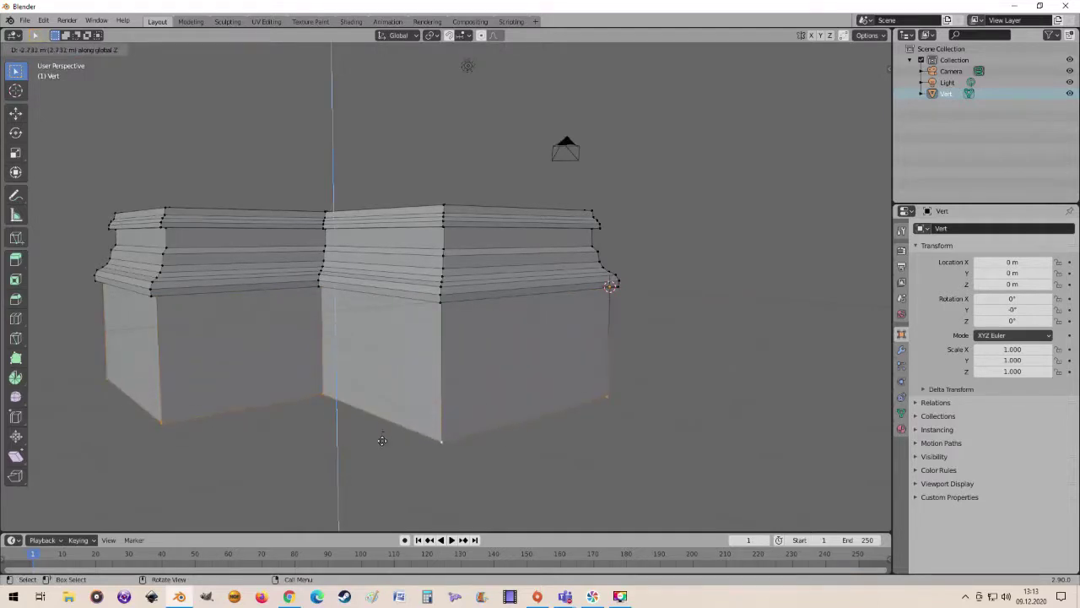
click(376, 460)
mouse_move(376, 460)
middle_down()
mouse_move(440, 408)
mouse_move(430, 354)
mouse_move(443, 368)
mouse_move(325, 379)
mouse_move(356, 375)
mouse_move(328, 363)
mouse_move(454, 327)
mouse_move(379, 340)
mouse_move(321, 330)
mouse_move(289, 355)
mouse_move(362, 358)
mouse_move(518, 333)
mouse_move(552, 309)
mouse_move(531, 278)
mouse_move(465, 371)
mouse_move(474, 349)
middle_up()
key(Tab)
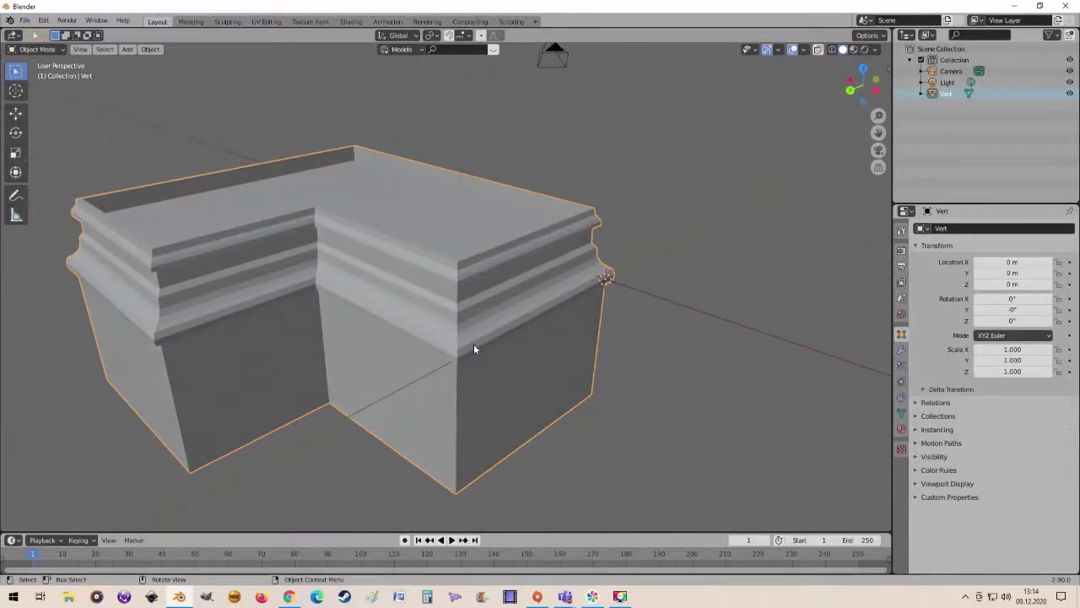
scroll(474, 344, up, 2)
mouse_move(473, 343)
middle_down()
mouse_move(483, 291)
mouse_move(384, 271)
middle_up()
mouse_move(495, 291)
middle_down()
mouse_move(482, 301)
mouse_move(287, 292)
mouse_move(430, 279)
mouse_move(519, 242)
mouse_move(586, 306)
mouse_move(478, 311)
mouse_move(520, 336)
middle_up()
scroll(428, 296, down, 3)
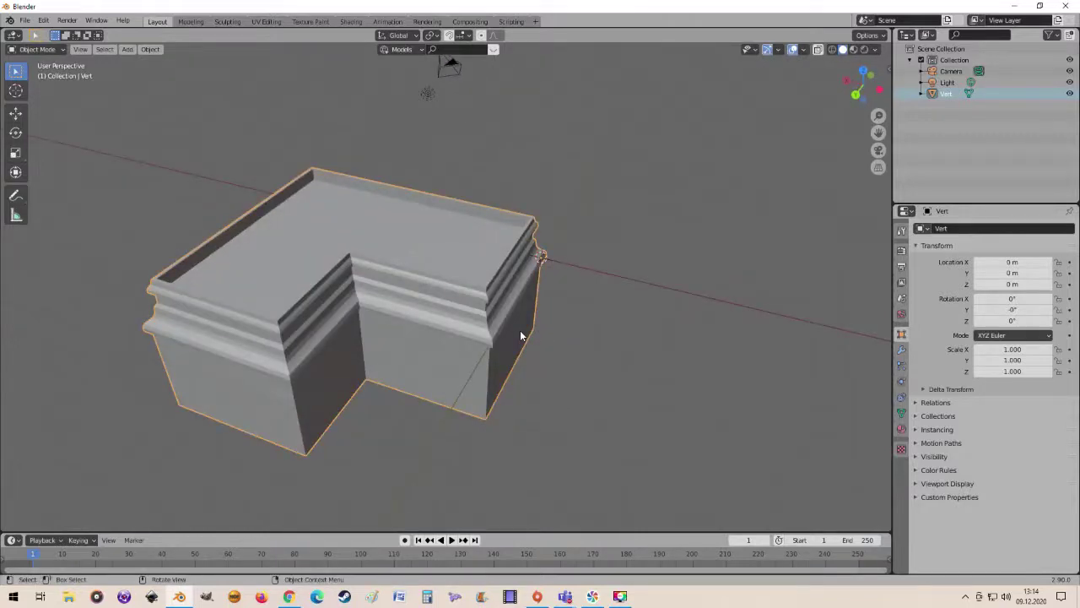
scroll(295, 241, down, 1)
scroll(295, 241, down, 2)
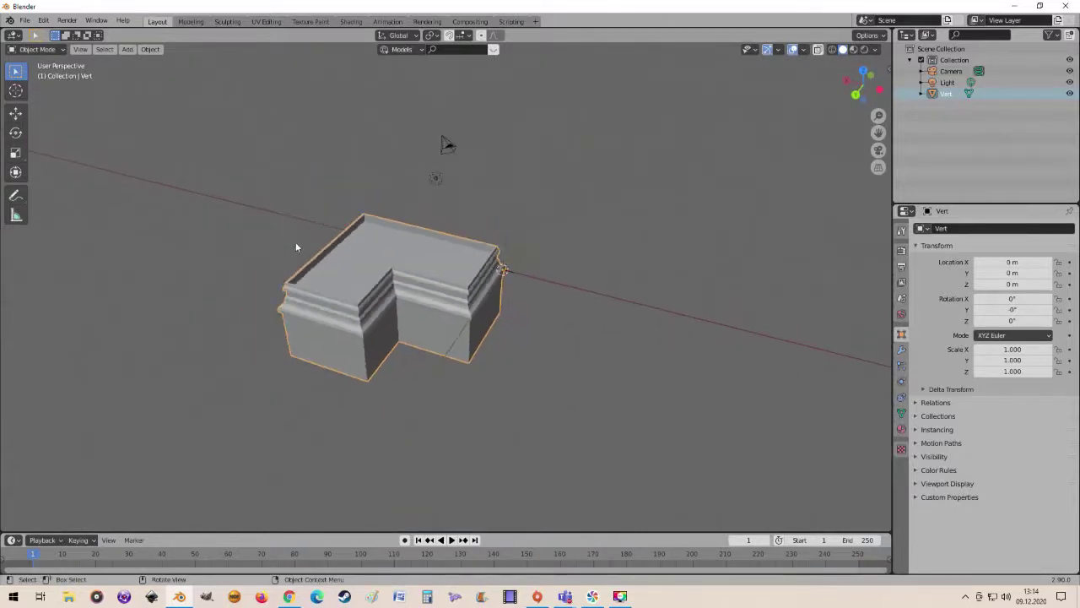
scroll(295, 241, up, 2)
scroll(367, 248, down, 1)
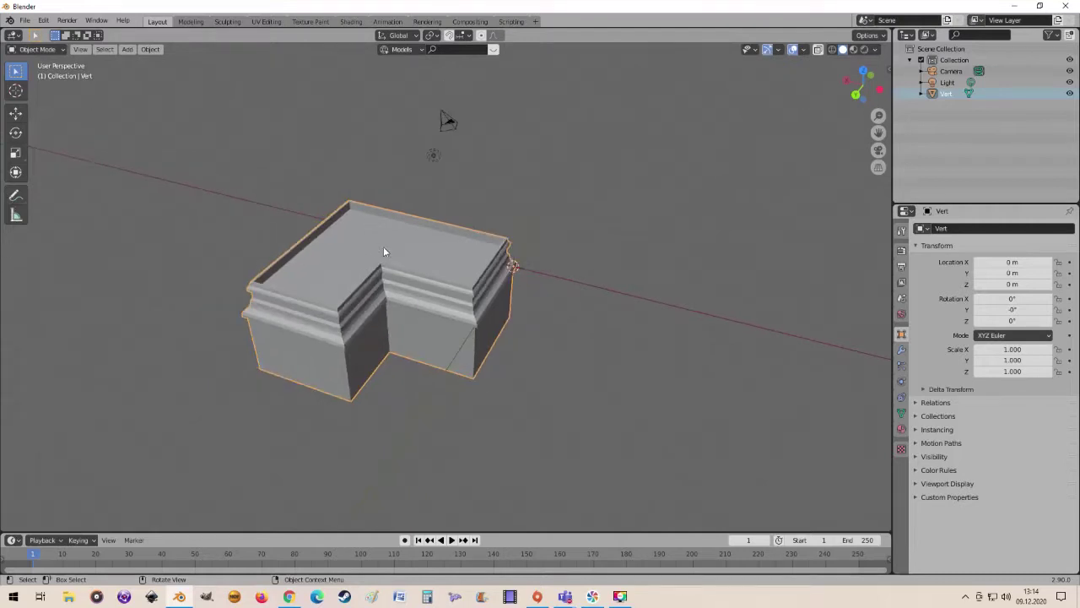
mouse_move(384, 248)
middle_down()
mouse_move(434, 229)
mouse_move(422, 239)
mouse_move(370, 197)
mouse_move(424, 231)
mouse_move(458, 210)
mouse_move(443, 232)
mouse_move(313, 224)
mouse_move(395, 233)
mouse_move(427, 267)
middle_up()
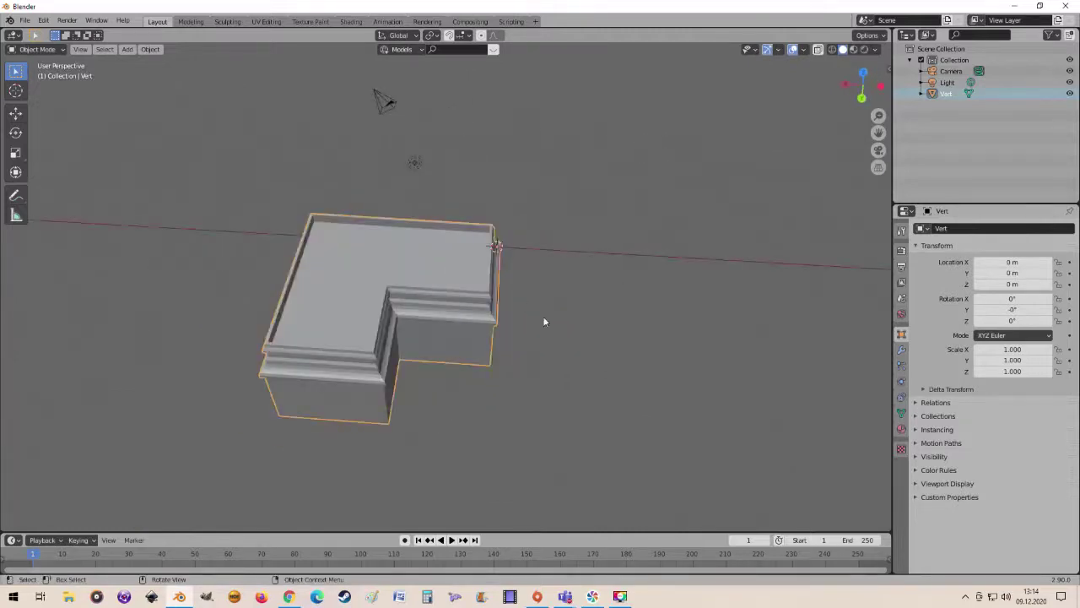
key(g)
- Place the block away from the origin and add a 16-vertex Circle mesh there
click(66, 242)
scroll(379, 277, up, 2)
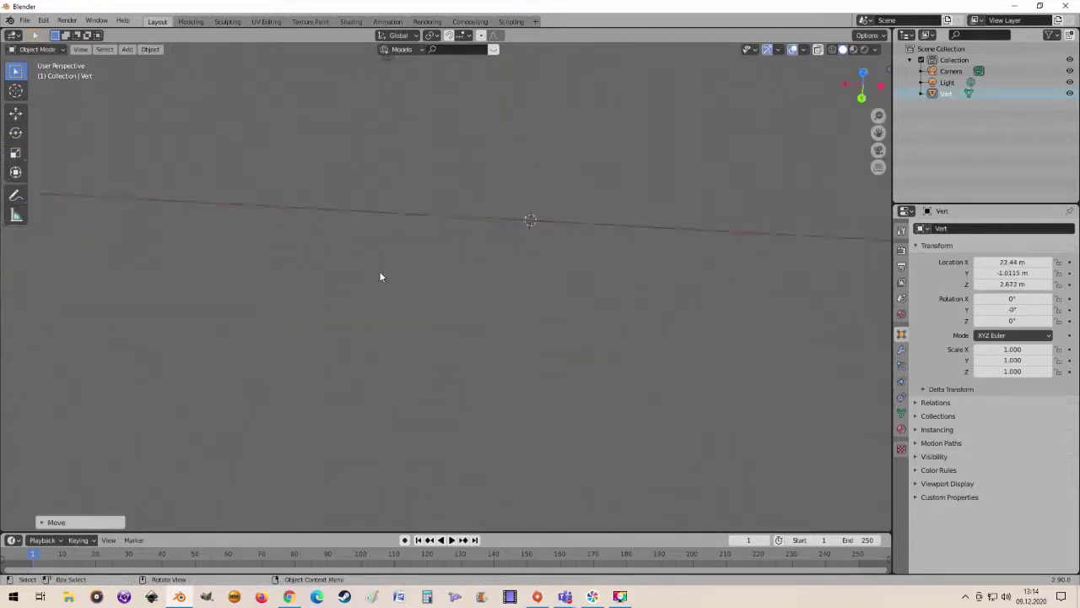
scroll(390, 254, up, 1)
middle_drag(391, 254, 384, 250)
click(128, 50)
mouse_move(141, 62)
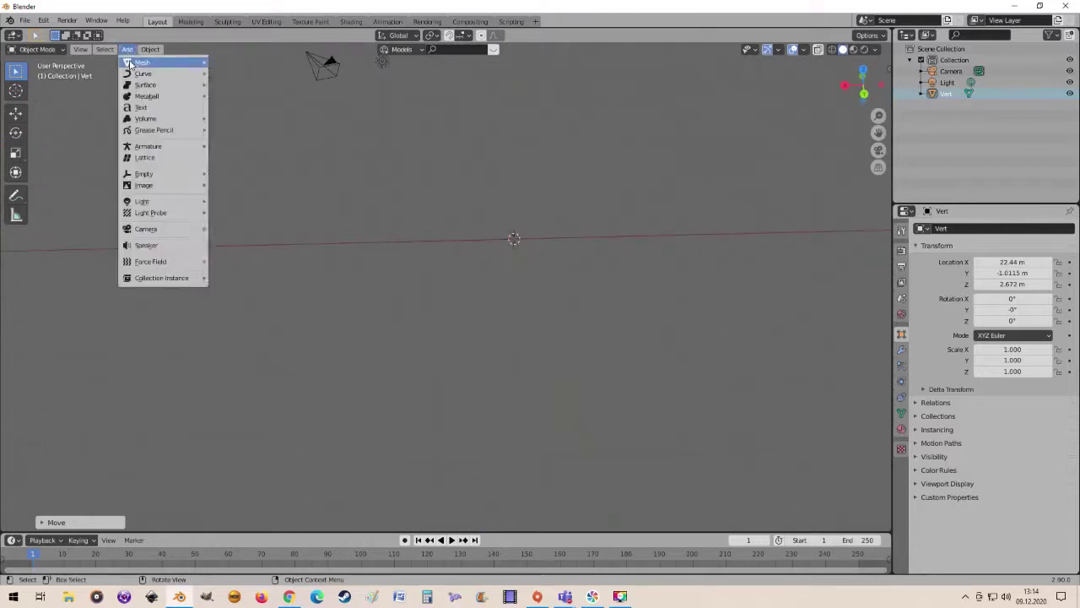
click(263, 88)
scroll(582, 286, up, 1)
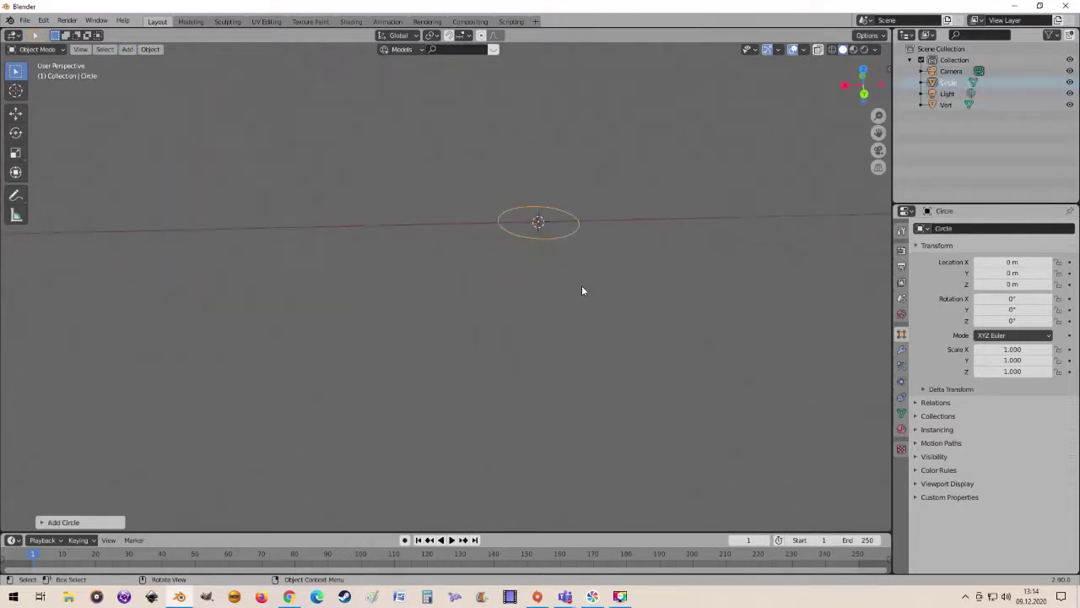
click(41, 521)
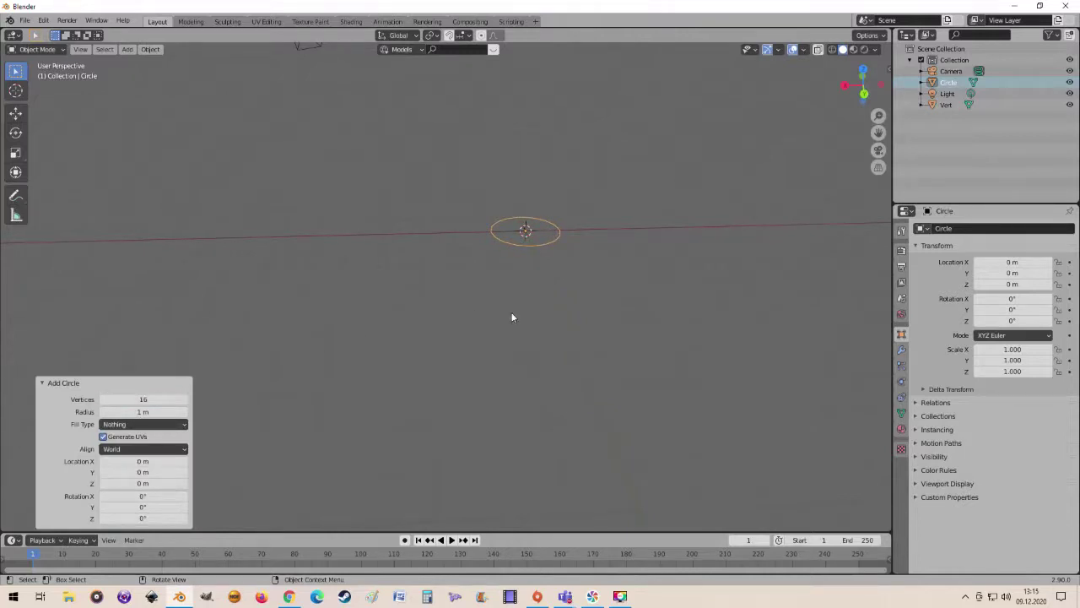
scroll(511, 318, down, 2)
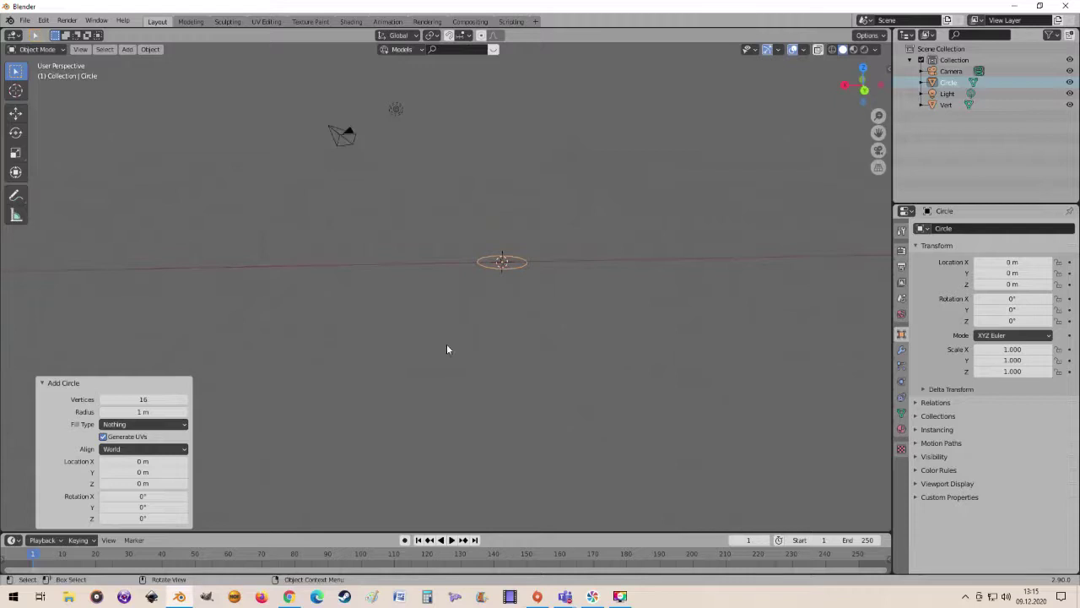
click(42, 383)
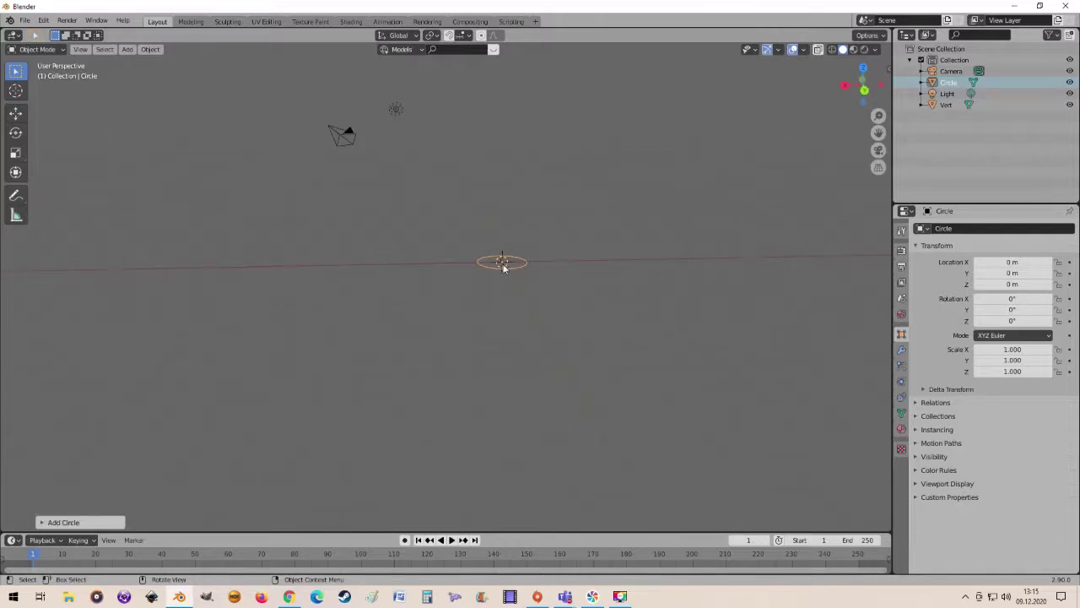
- In Edit Mode front view, duplicate the circle upward and tilt the copy
key(Tab)
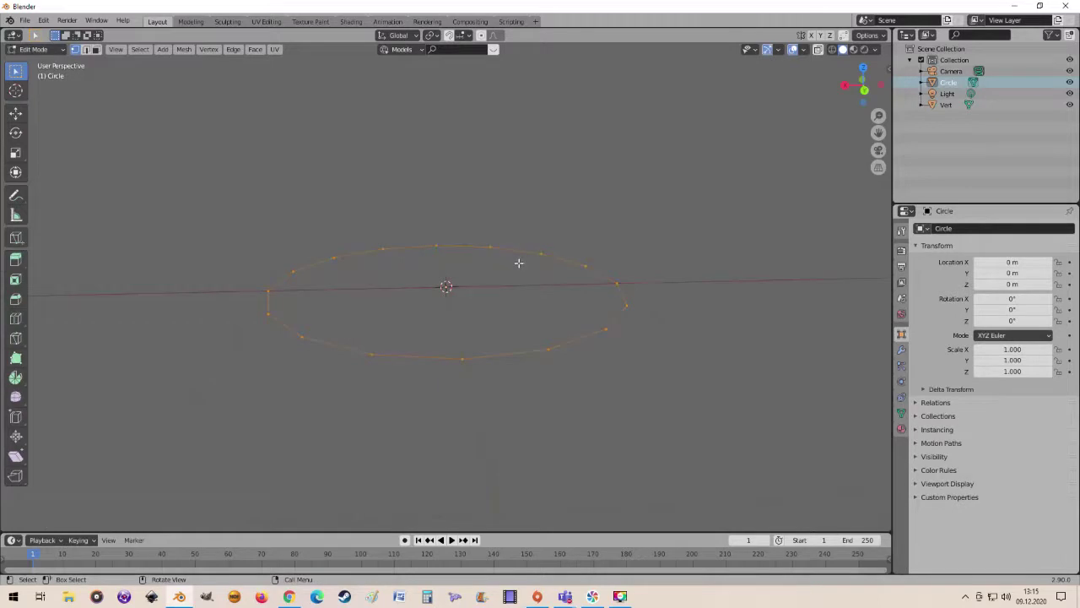
key(KP_1)
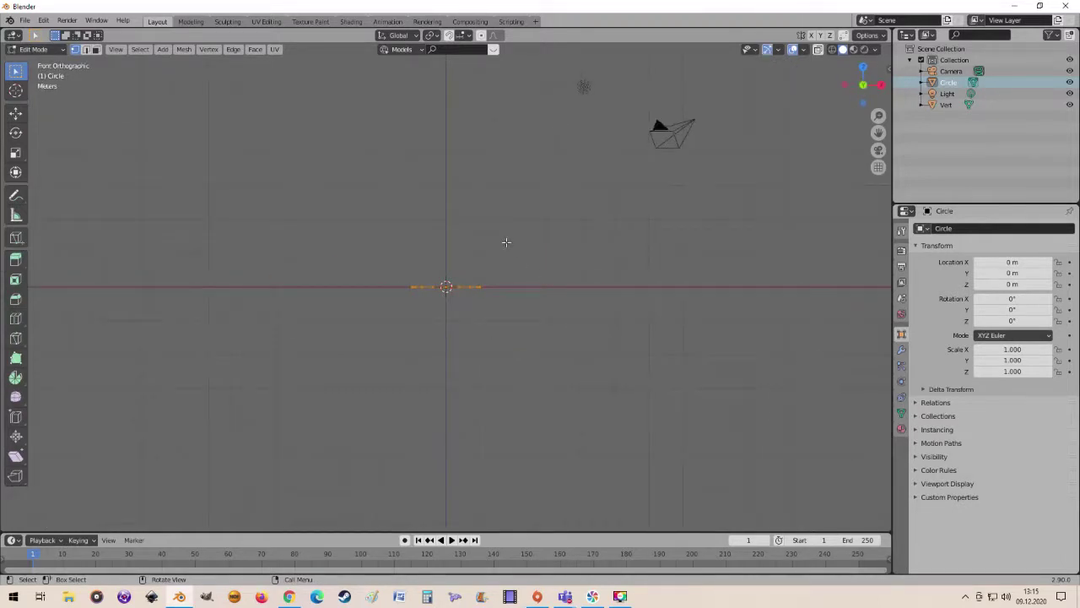
key(g)
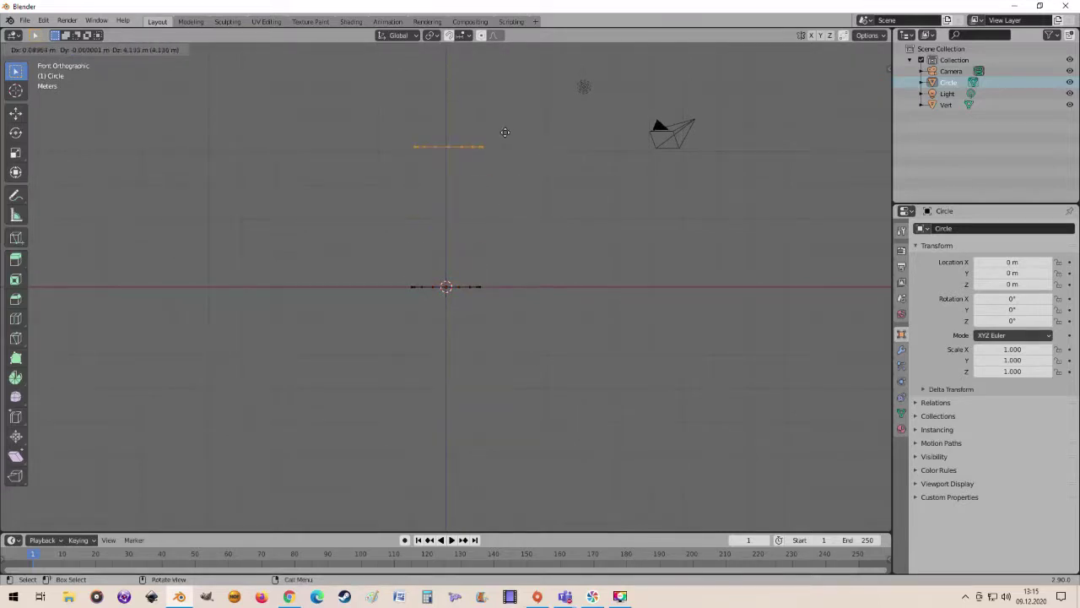
click(505, 132)
key(r)
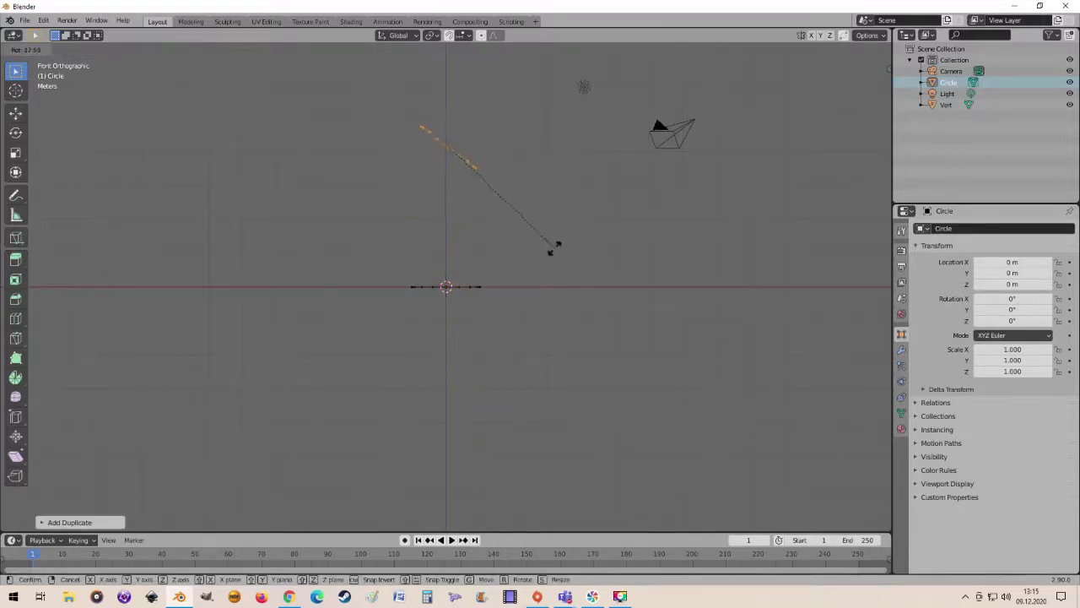
click(556, 246)
- Shift the tilted copy up and right, then select both circle loops
key(g)
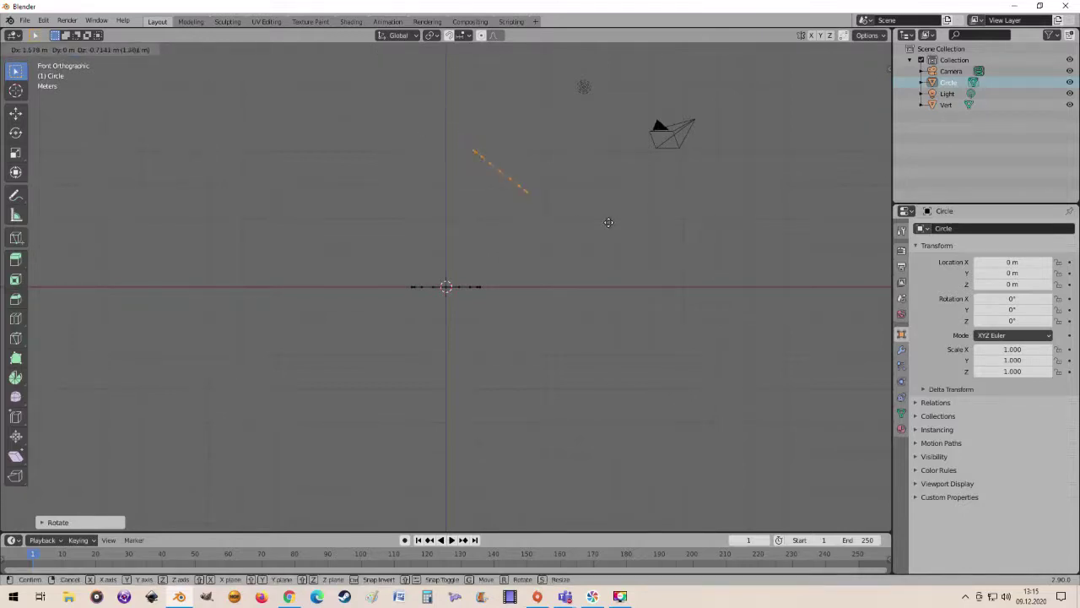
click(609, 222)
scroll(610, 220, down, 2)
scroll(613, 217, up, 1)
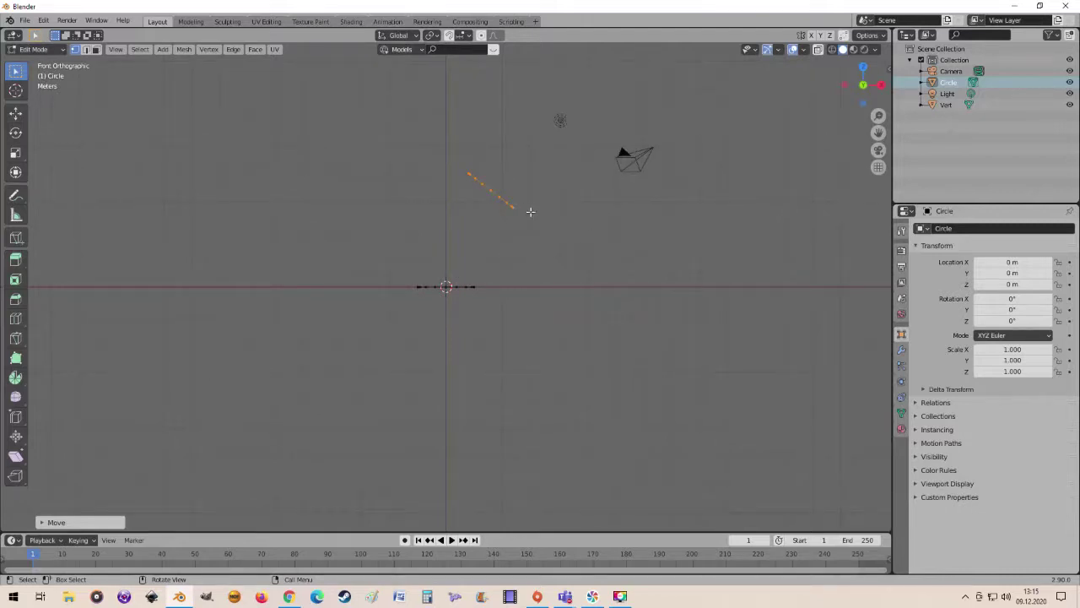
key(a)
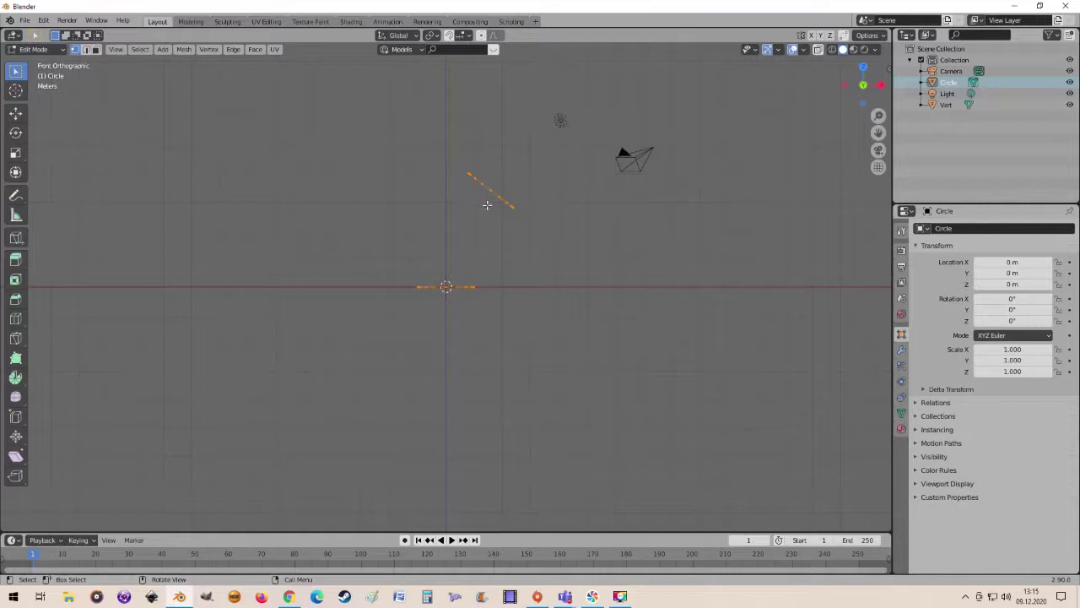
middle_drag(507, 241, 495, 208)
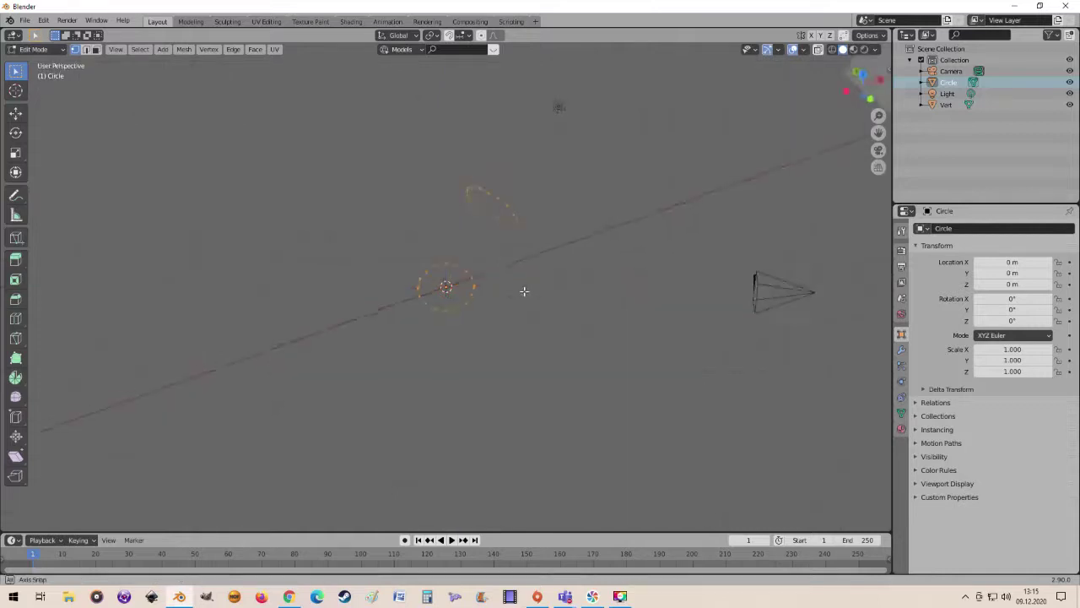
key(KP_1)
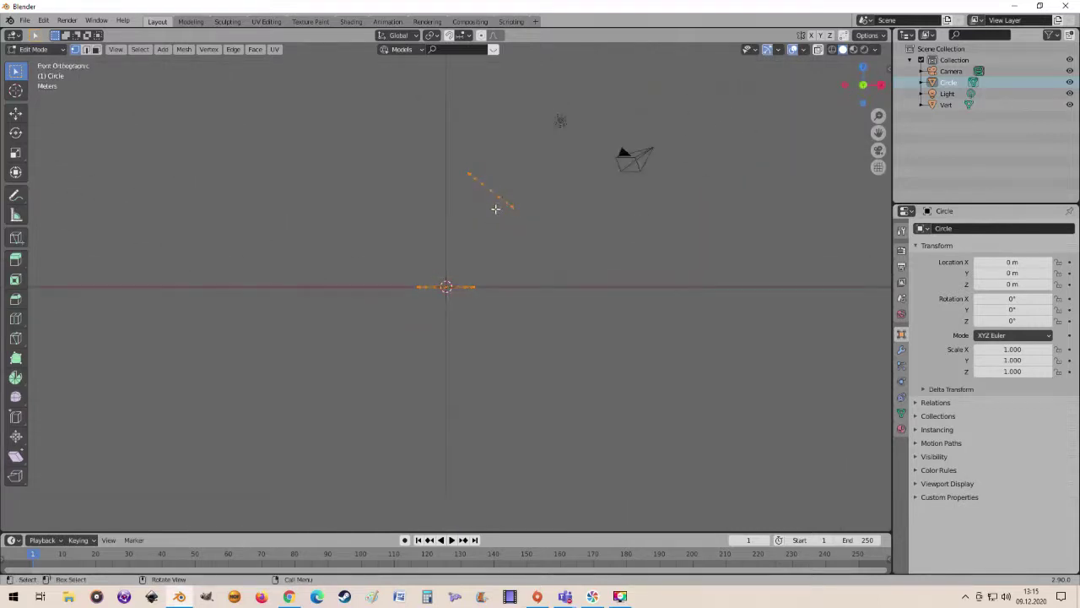
scroll(495, 208, up, 2)
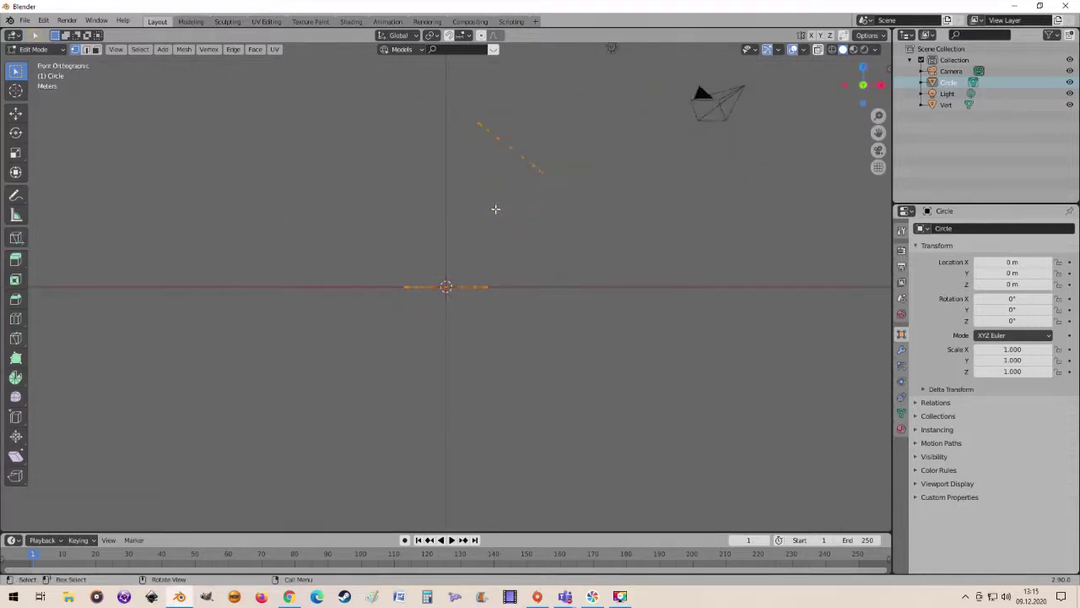
- Bridge the two circle loops into a tube with LoopTools Bridge
right_click(428, 212)
click(476, 212)
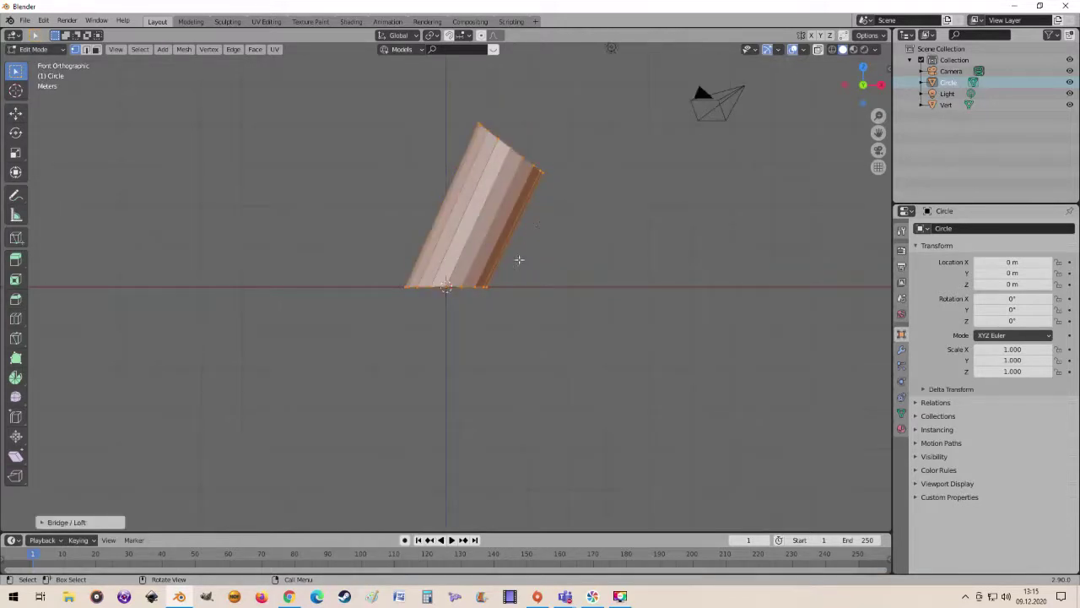
middle_drag(518, 260, 561, 277)
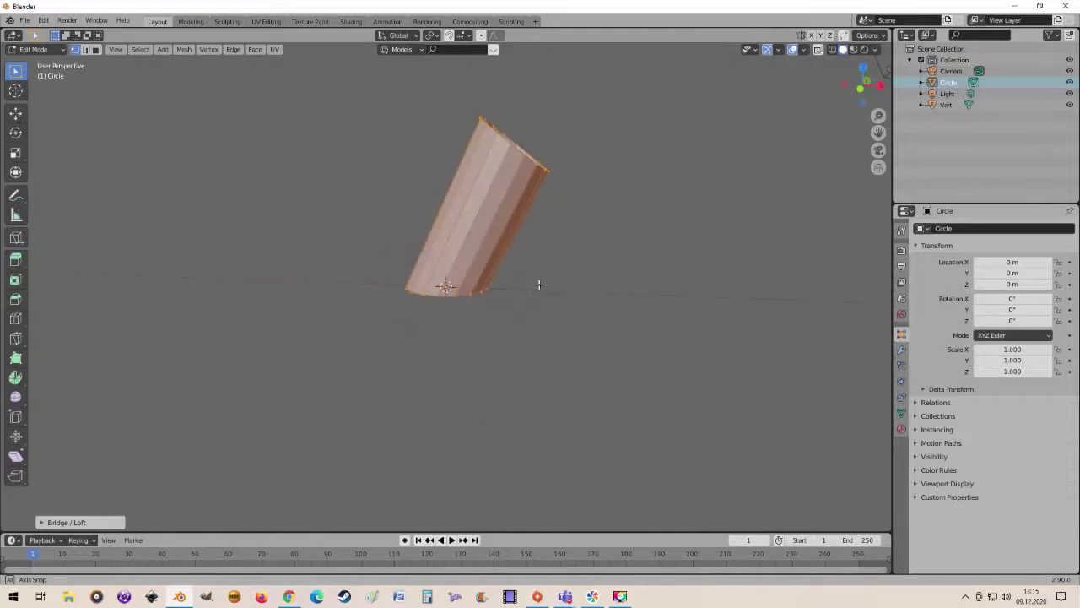
key(KP_1)
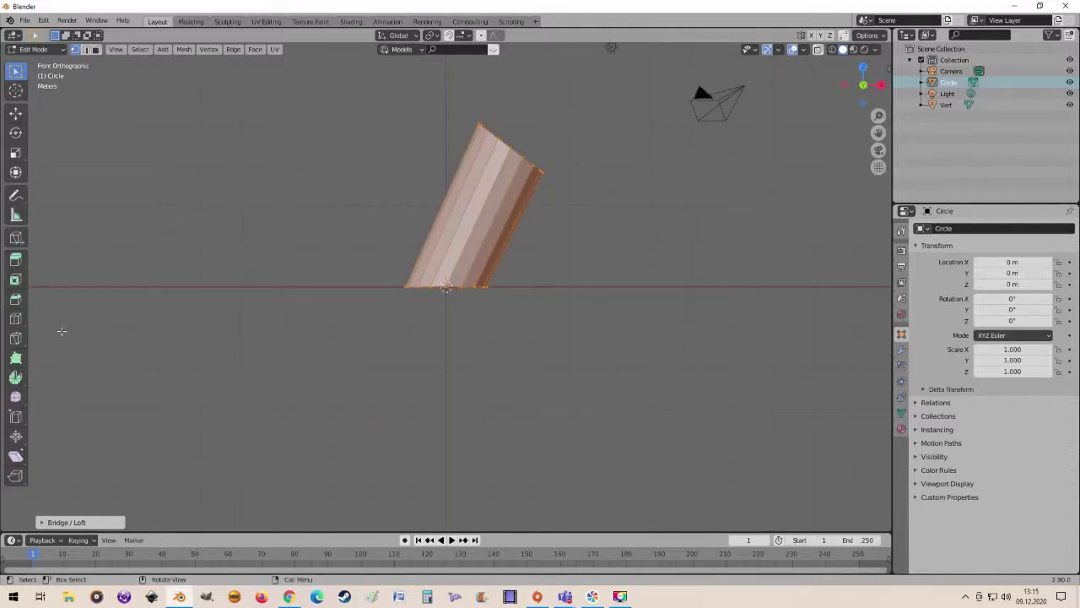
- Give the bridge 5 segments, adjust its strength, and set Linear interpolation
click(41, 524)
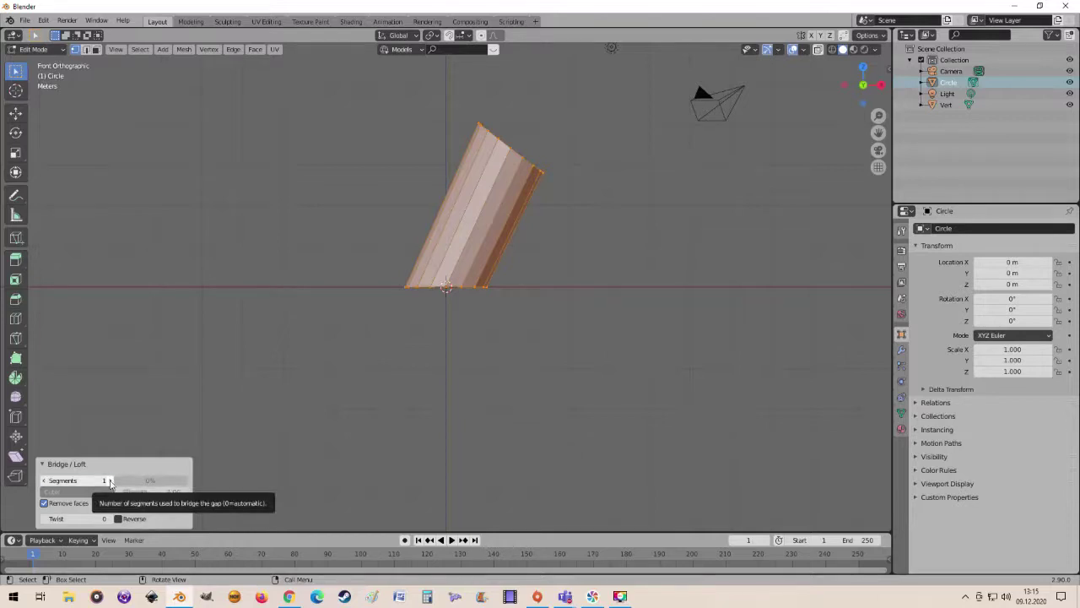
click(109, 480)
click(110, 481)
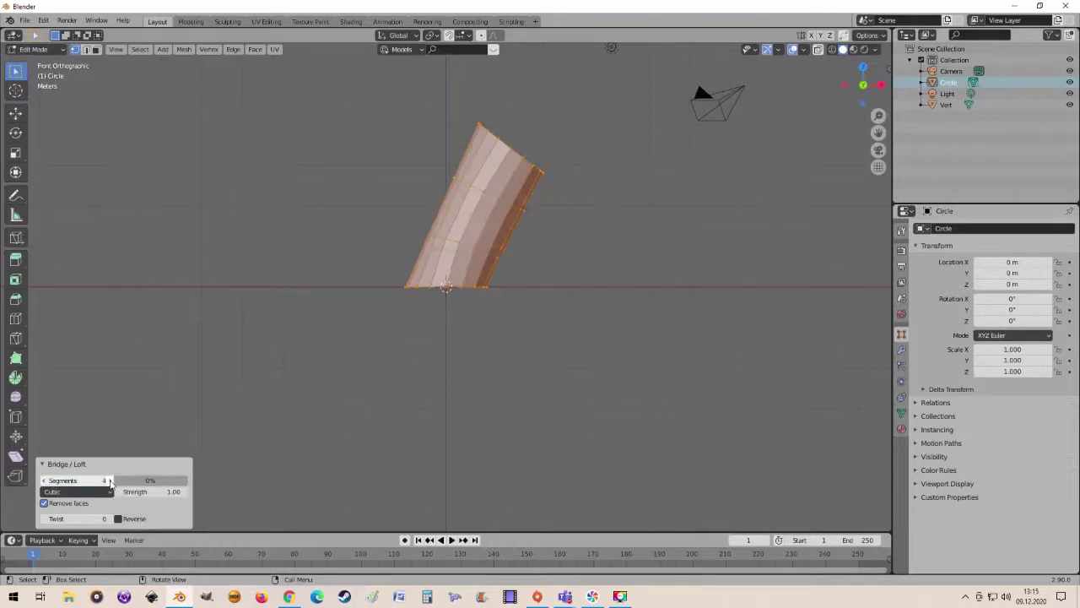
click(109, 480)
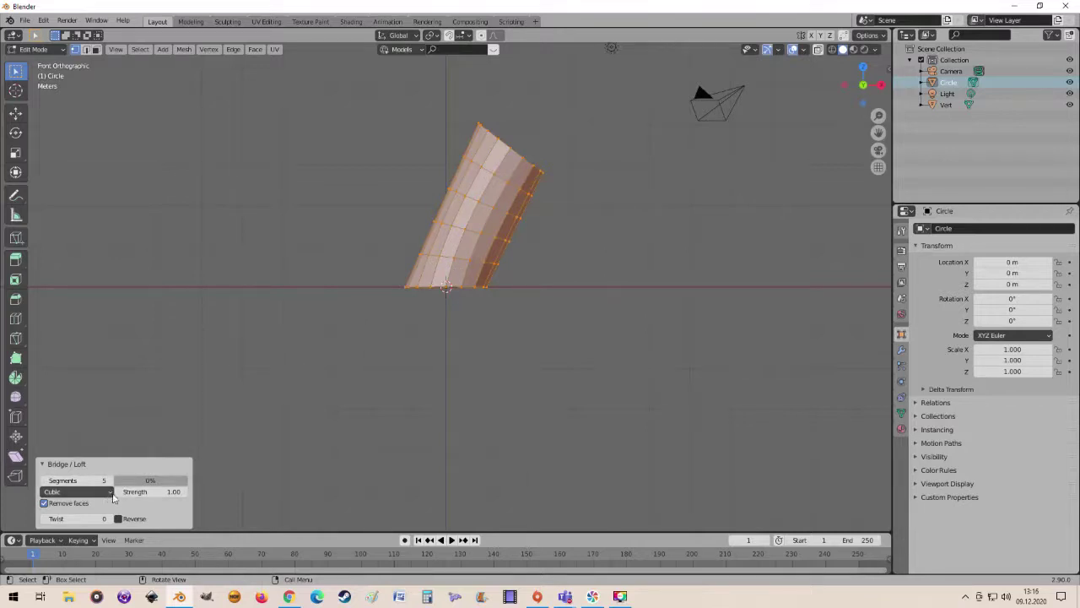
drag(126, 480, 177, 481)
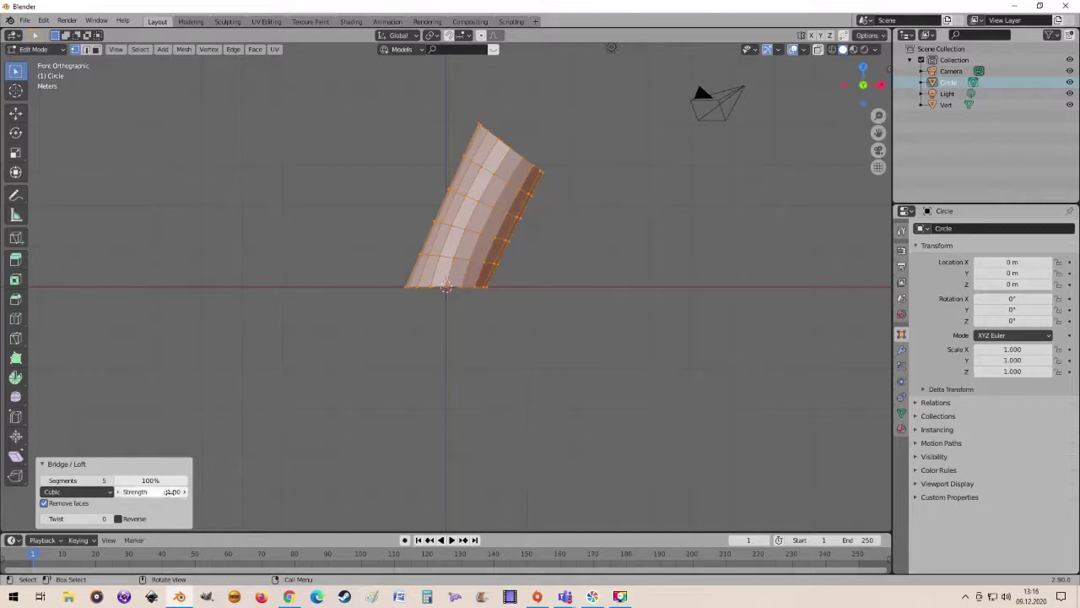
mouse_move(163, 492)
mouse_down()
mouse_move(126, 492)
mouse_move(181, 492)
mouse_move(125, 492)
mouse_move(173, 492)
mouse_up()
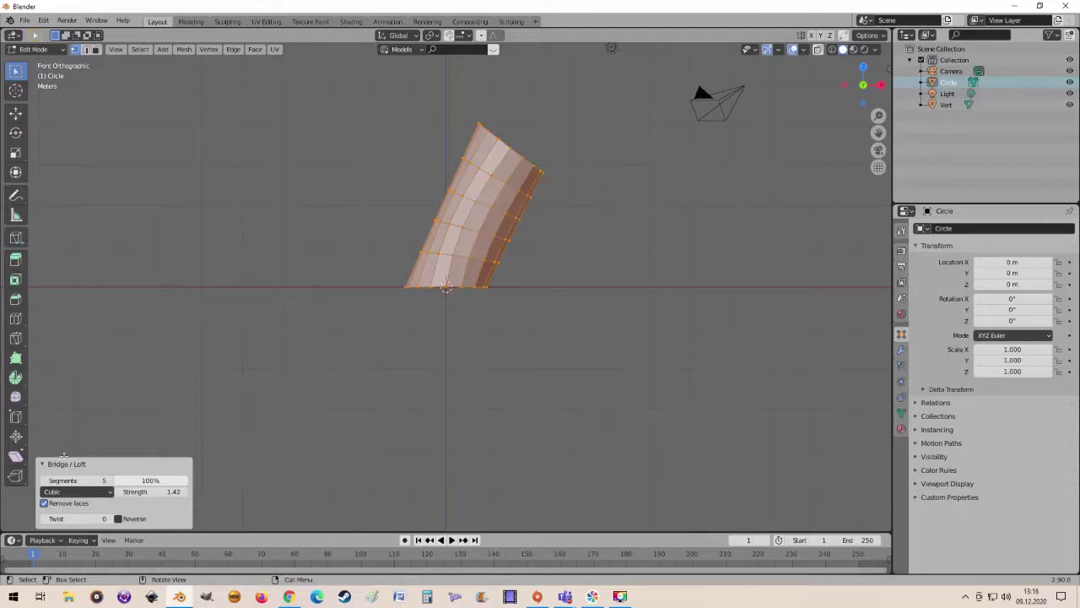
click(76, 491)
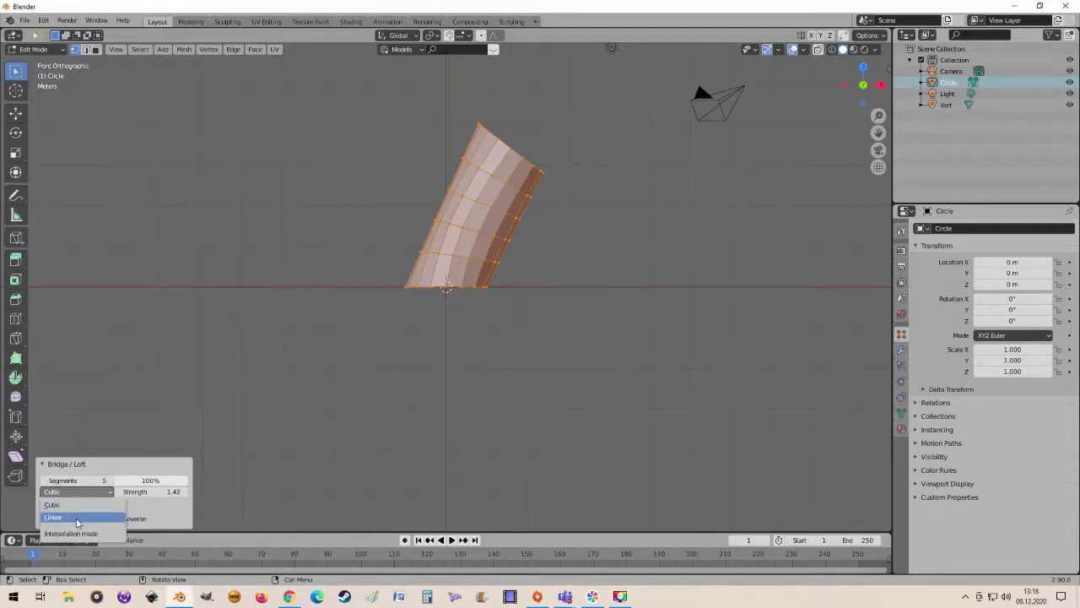
click(76, 518)
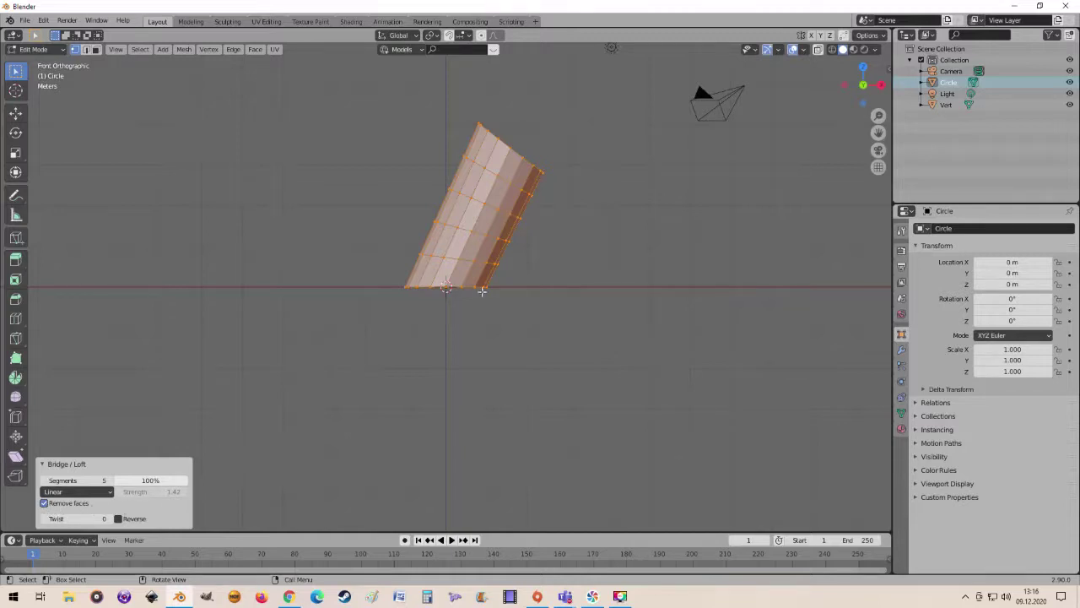
middle_drag(552, 256, 540, 295)
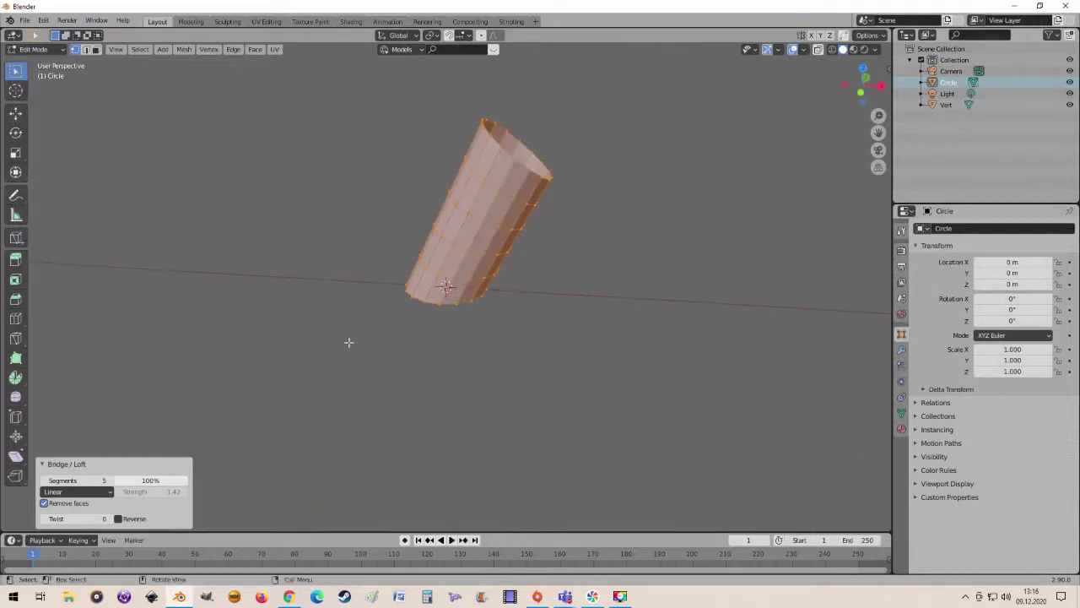
mouse_move(387, 262)
middle_down()
mouse_move(527, 247)
mouse_move(506, 250)
mouse_move(499, 270)
mouse_move(591, 287)
mouse_move(552, 272)
middle_up()
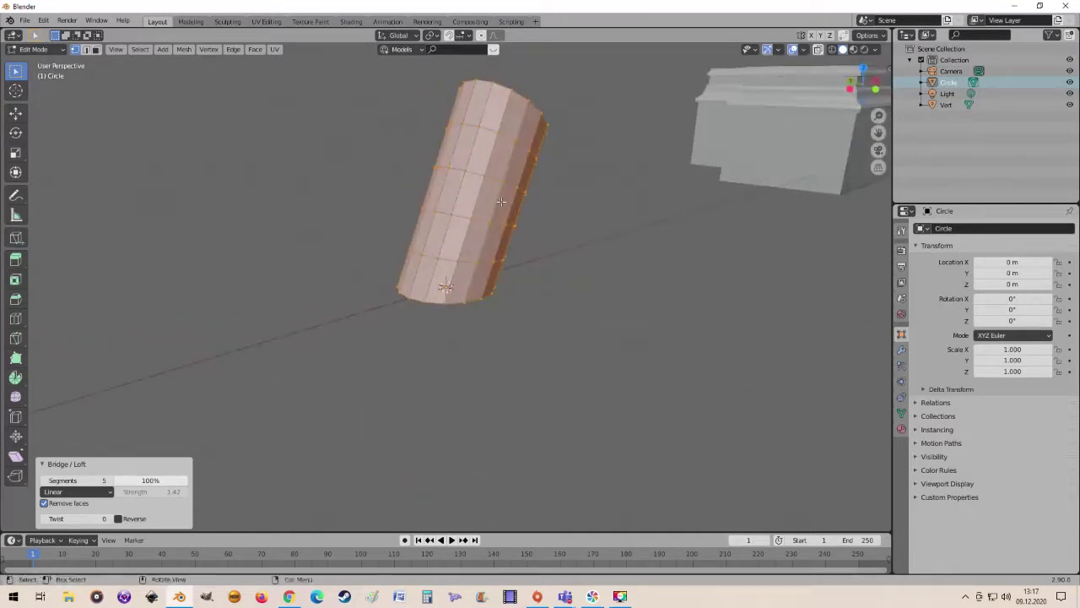
- In face select mode, select a patch of faces on the tube's side
click(559, 224)
middle_drag(560, 224, 416, 193)
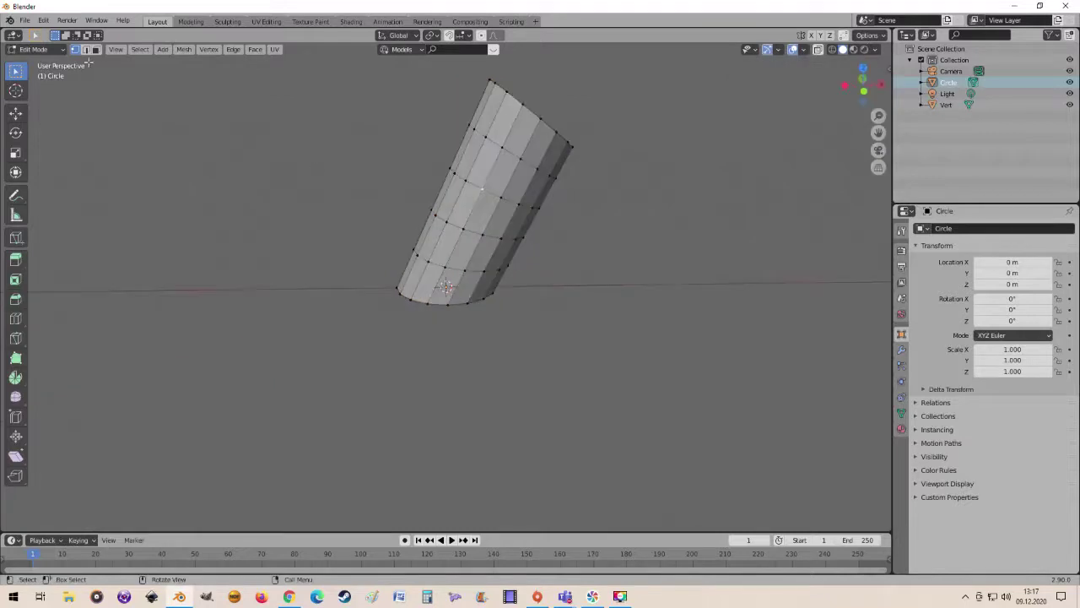
click(96, 49)
mouse_move(489, 254)
middle_down()
mouse_move(526, 248)
mouse_move(510, 173)
middle_up()
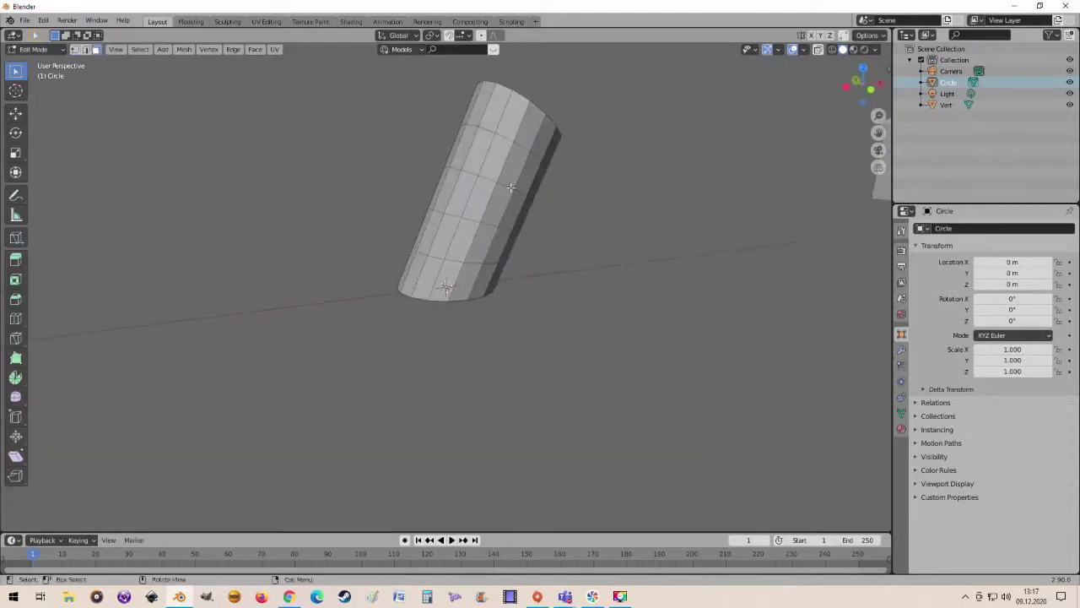
shift+click(510, 171)
shift+click(528, 184)
shift+click(513, 208)
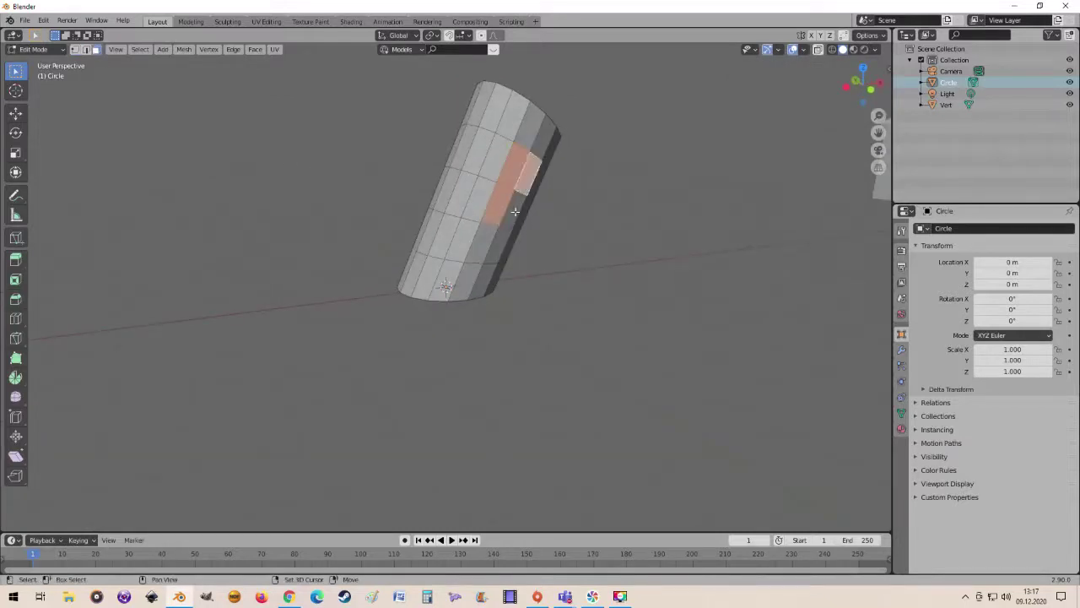
shift+click(488, 161)
middle_drag(543, 197, 456, 229)
- Duplicate the faces and move the copy -1.59 m along Y in top view
key(KP_7)
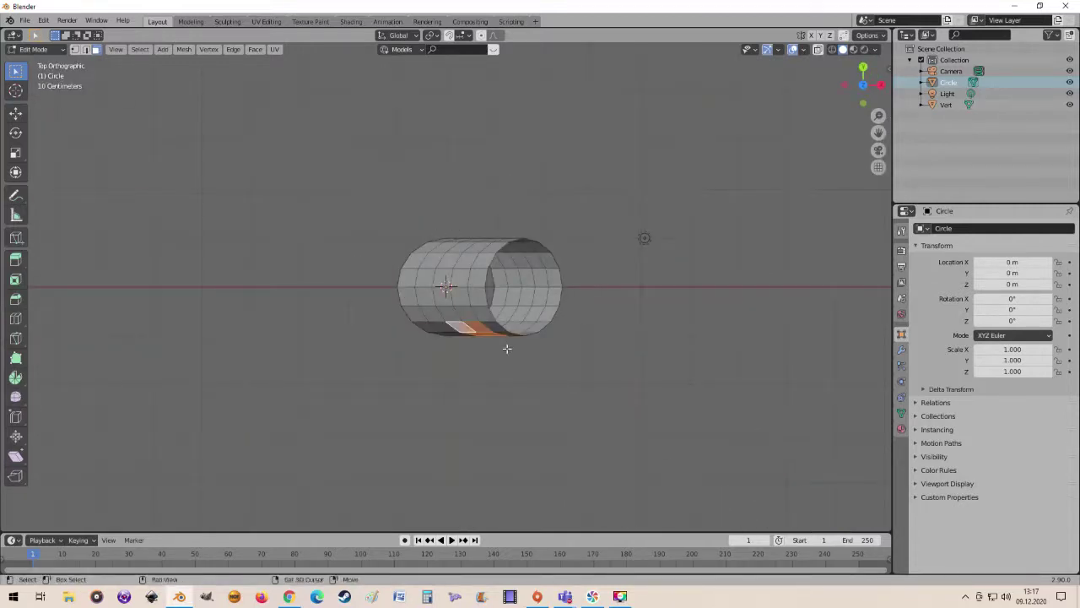
key(g)
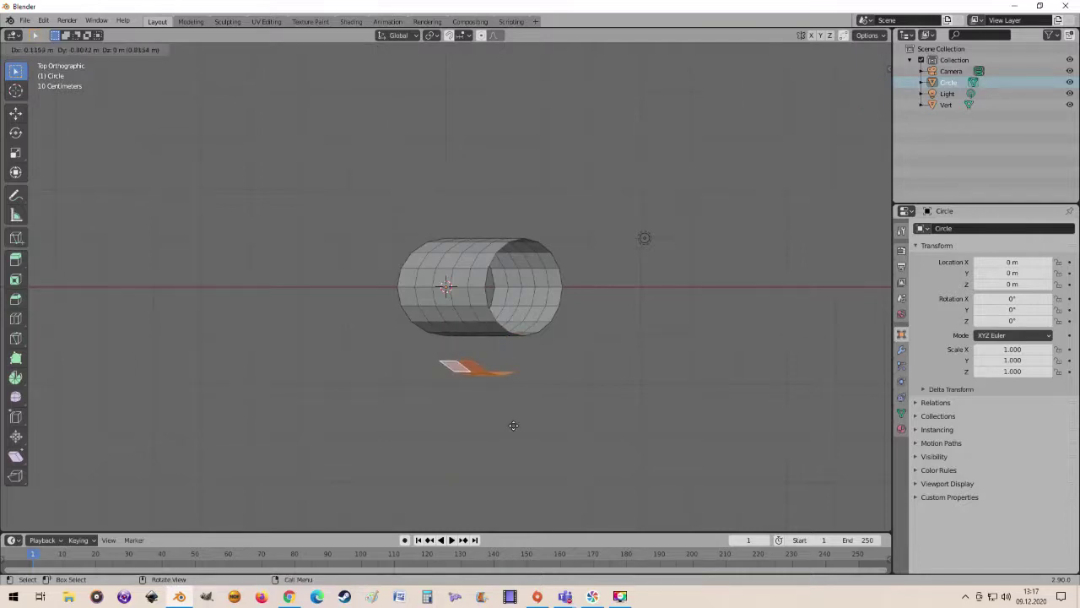
key(y)
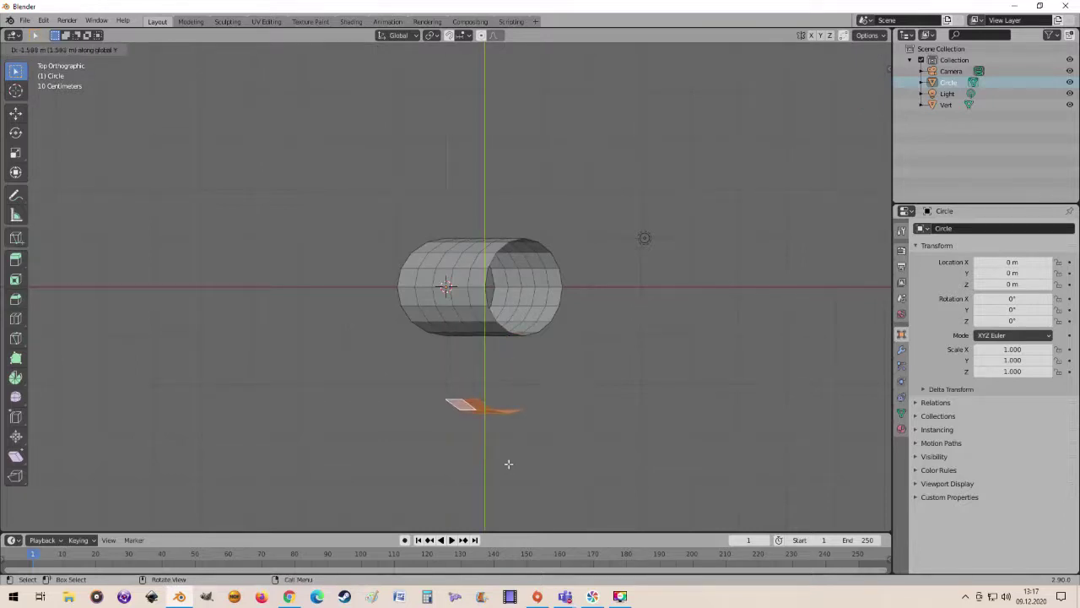
click(509, 463)
mouse_move(560, 436)
middle_down()
mouse_move(525, 371)
mouse_move(470, 312)
mouse_move(541, 299)
mouse_move(530, 318)
mouse_move(542, 343)
mouse_move(475, 277)
mouse_move(546, 330)
mouse_move(572, 286)
mouse_move(567, 306)
mouse_move(536, 292)
middle_up()
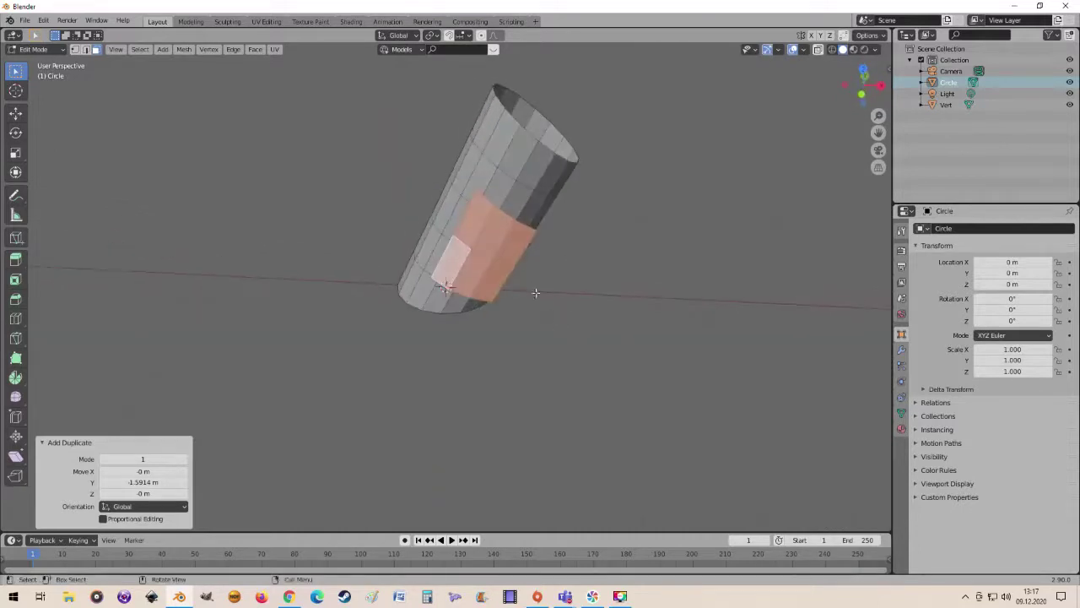
- Add the tube's side faces to the selection alongside the copied patch
mouse_move(578, 239)
middle_down()
mouse_move(613, 212)
mouse_move(501, 199)
mouse_move(528, 234)
mouse_move(535, 219)
mouse_move(547, 228)
middle_up()
mouse_move(479, 206)
middle_down()
mouse_move(530, 225)
mouse_move(492, 245)
middle_up()
shift+click(492, 245)
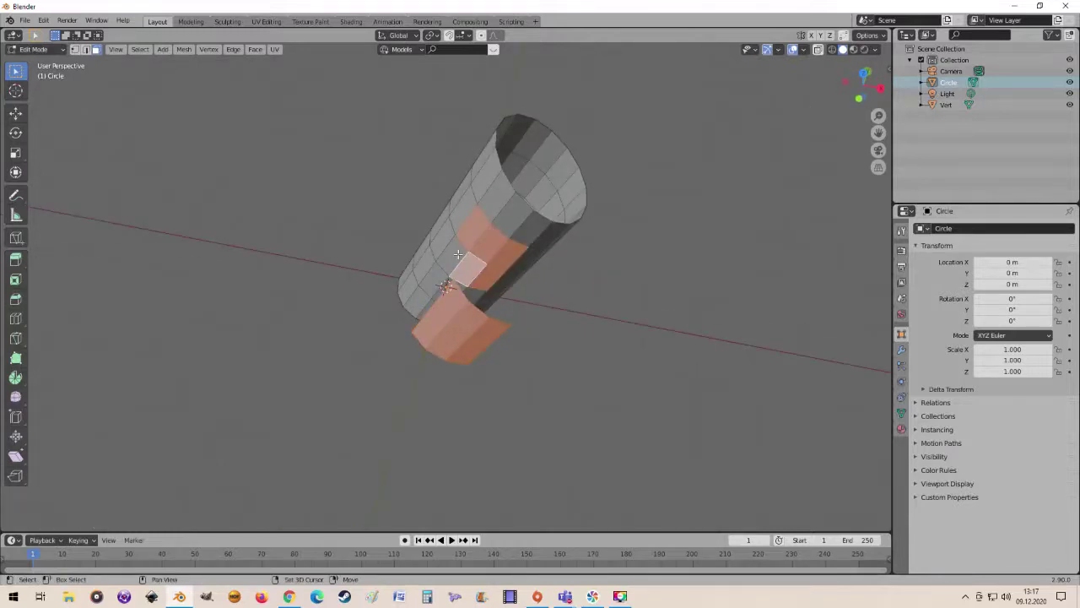
mouse_move(471, 271)
middle_down()
mouse_move(483, 203)
mouse_move(509, 227)
mouse_move(478, 236)
mouse_move(467, 223)
mouse_move(393, 207)
mouse_move(429, 200)
mouse_move(452, 214)
middle_up()
scroll(504, 229, up, 2)
scroll(491, 227, down, 2)
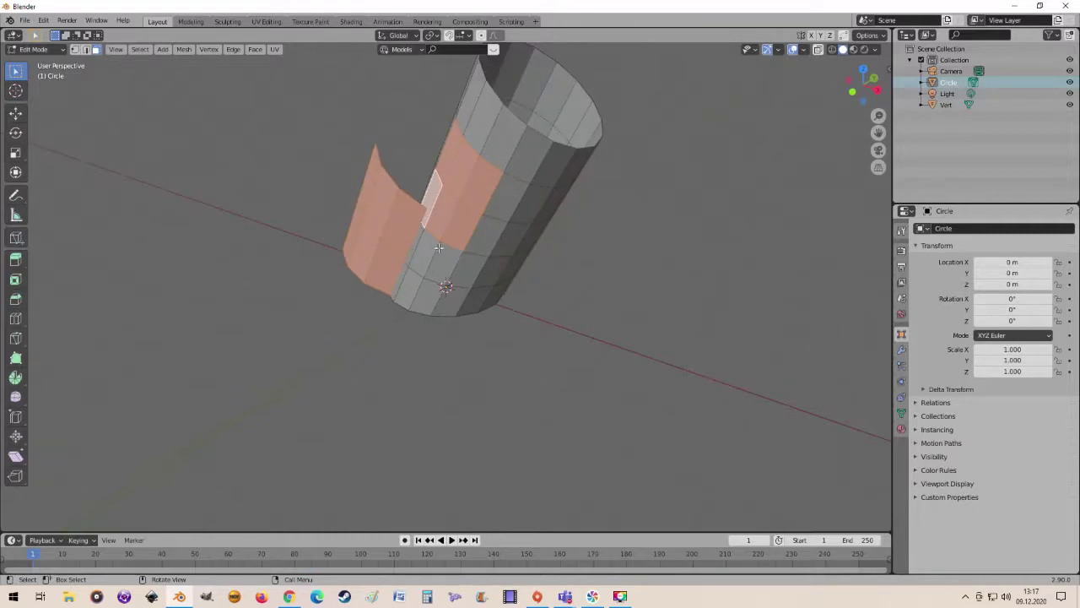
- Bridge the two selected face patches with LoopTools Bridge
middle_drag(439, 247, 409, 265)
right_click(417, 252)
mouse_move(372, 277)
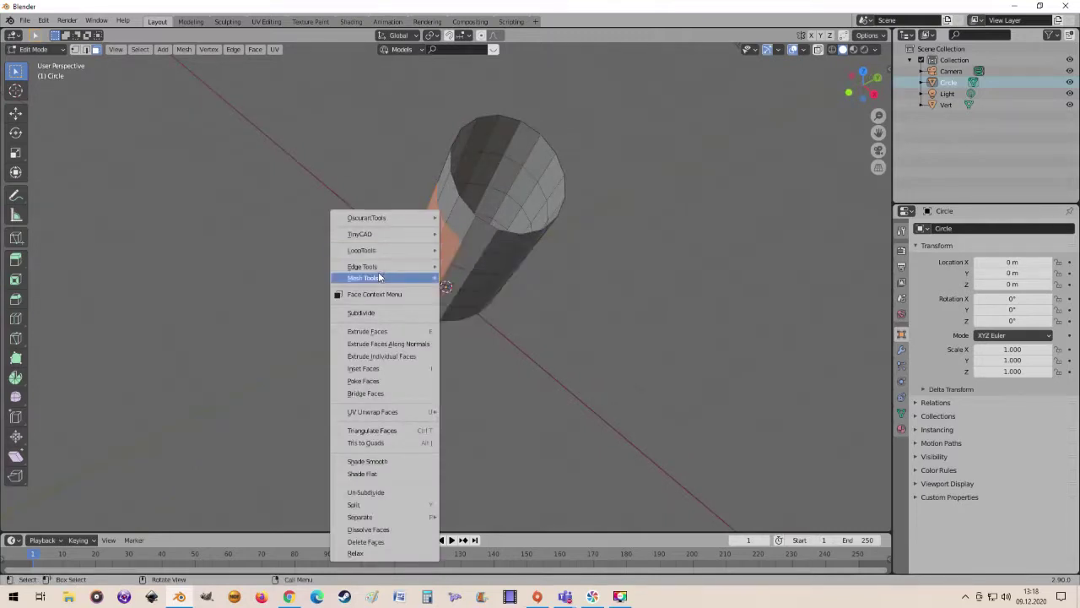
mouse_move(362, 250)
click(453, 250)
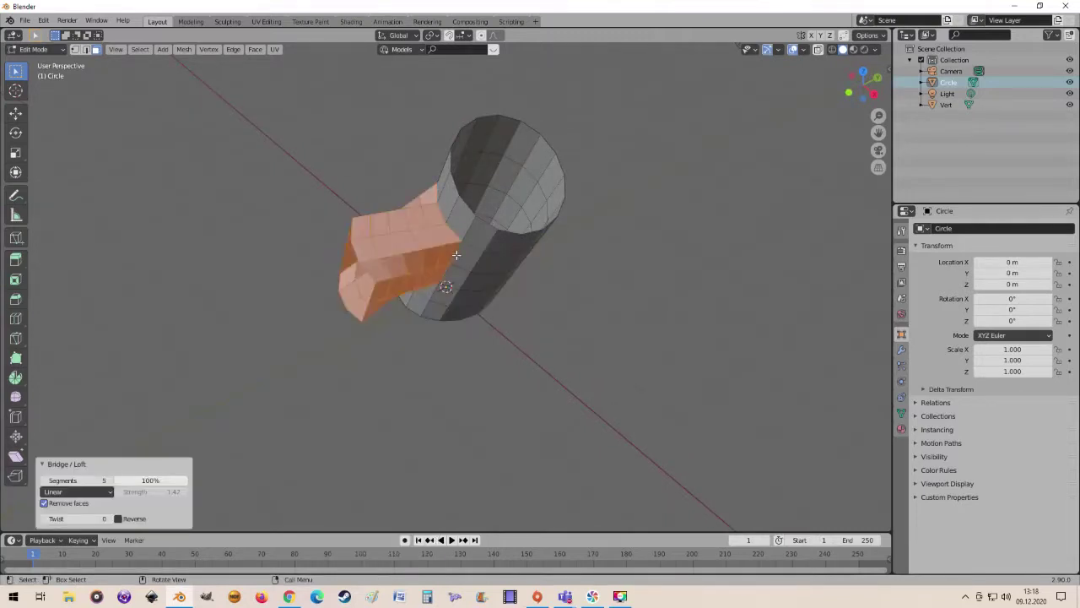
mouse_move(454, 251)
middle_down()
mouse_move(541, 234)
mouse_move(492, 271)
middle_up()
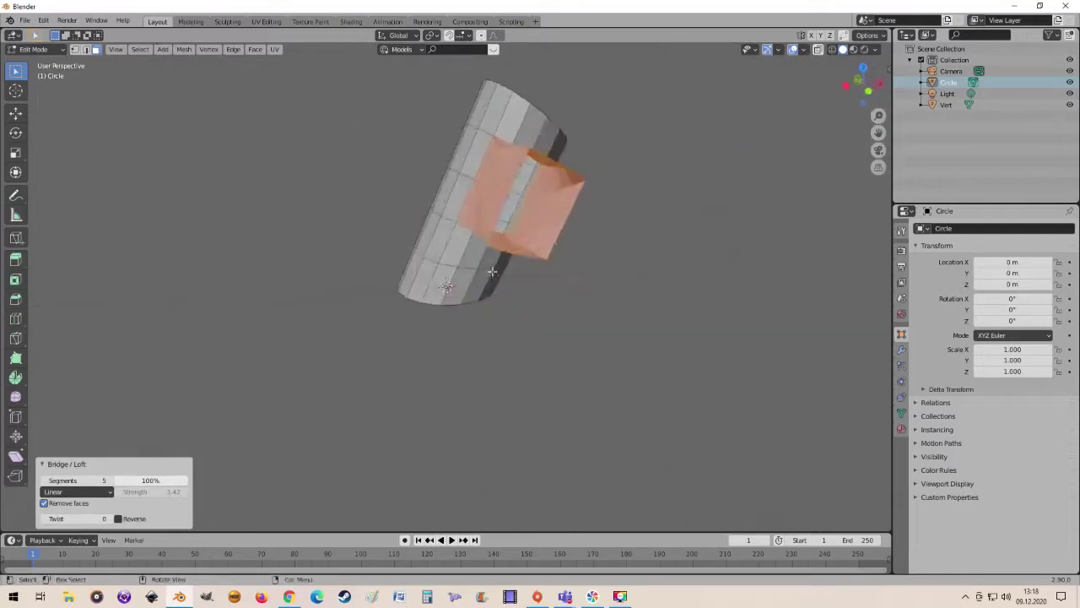
middle_drag(416, 358, 386, 344)
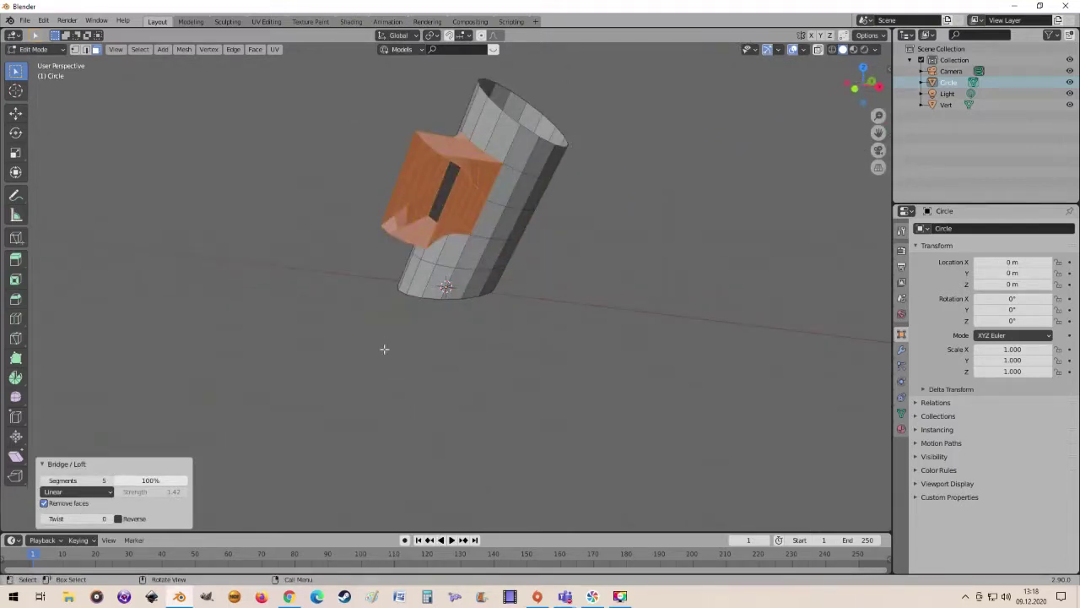
mouse_move(384, 348)
middle_down()
mouse_move(490, 206)
mouse_move(420, 176)
mouse_move(404, 248)
mouse_move(432, 221)
mouse_move(384, 238)
middle_up()
scroll(432, 222, up, 3)
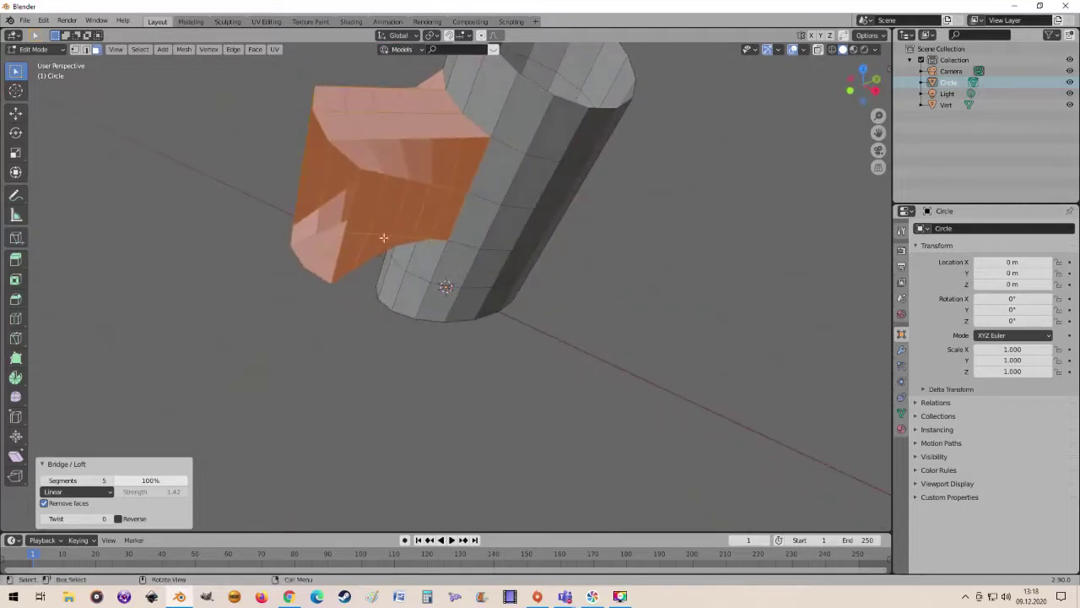
- Try different bridge strength and segment values, settling on 4 segments at 100%
drag(182, 480, 118, 480)
drag(118, 480, 115, 484)
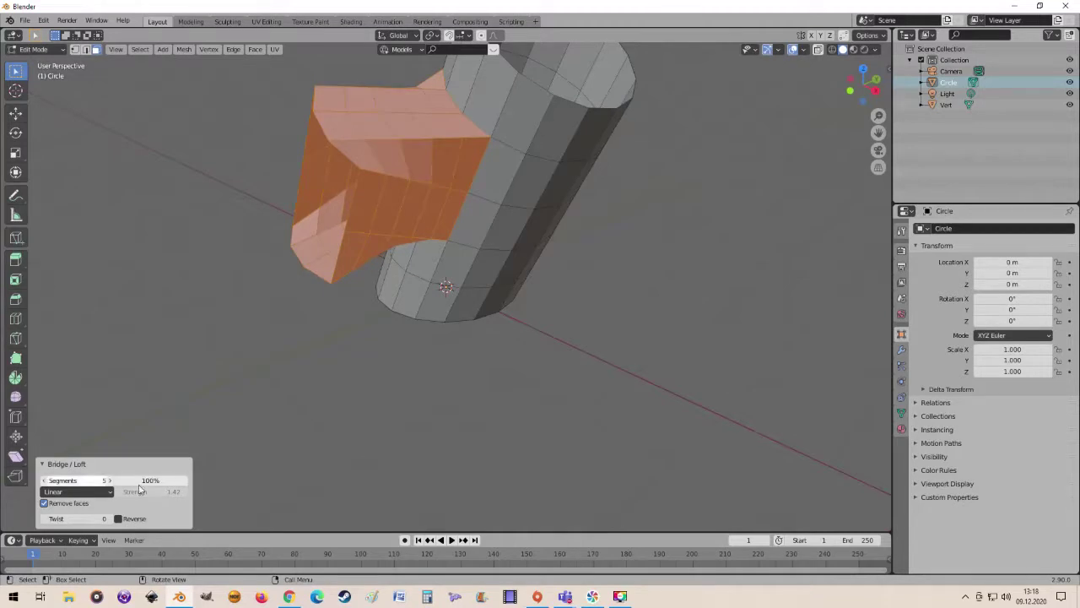
click(110, 480)
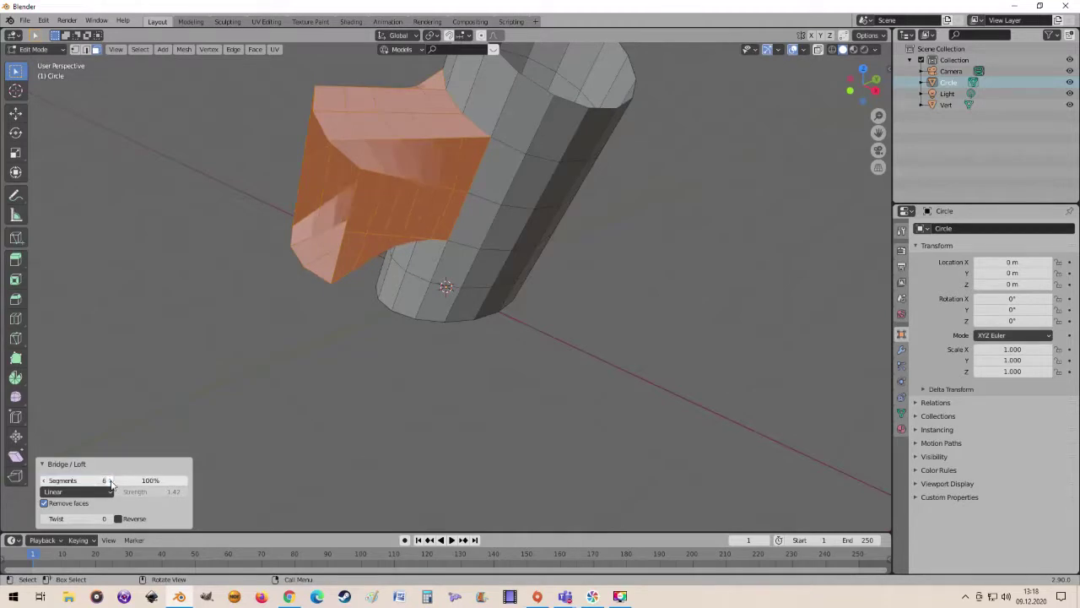
click(47, 481)
click(46, 481)
click(47, 481)
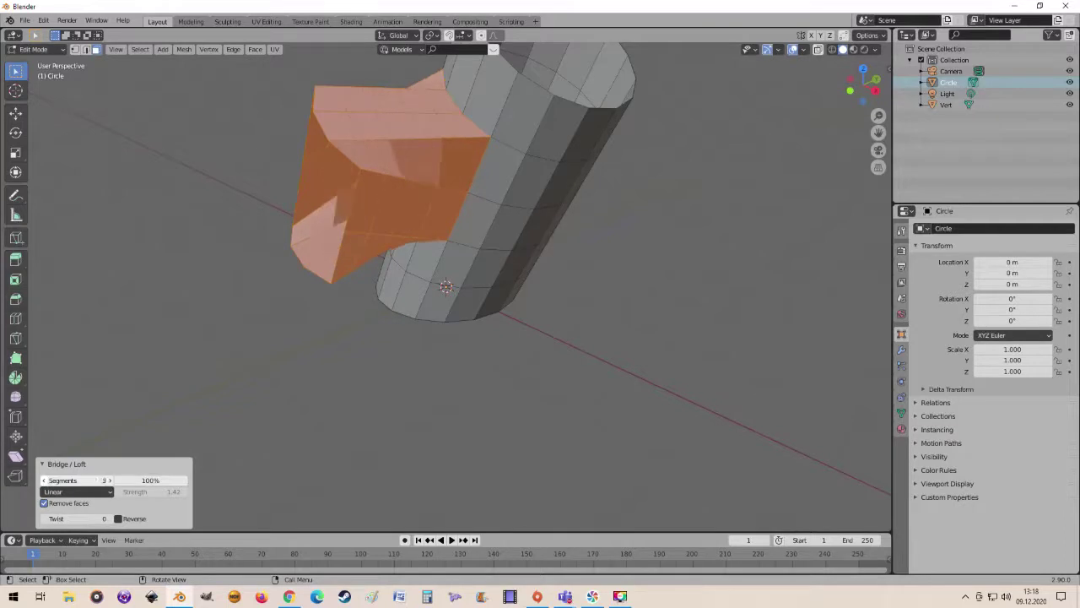
click(47, 481)
click(47, 481)
mouse_move(422, 413)
middle_down()
mouse_move(385, 369)
mouse_move(422, 374)
mouse_move(499, 346)
mouse_move(517, 377)
mouse_move(574, 425)
mouse_move(596, 371)
mouse_move(767, 168)
mouse_move(432, 423)
mouse_move(438, 411)
middle_up()
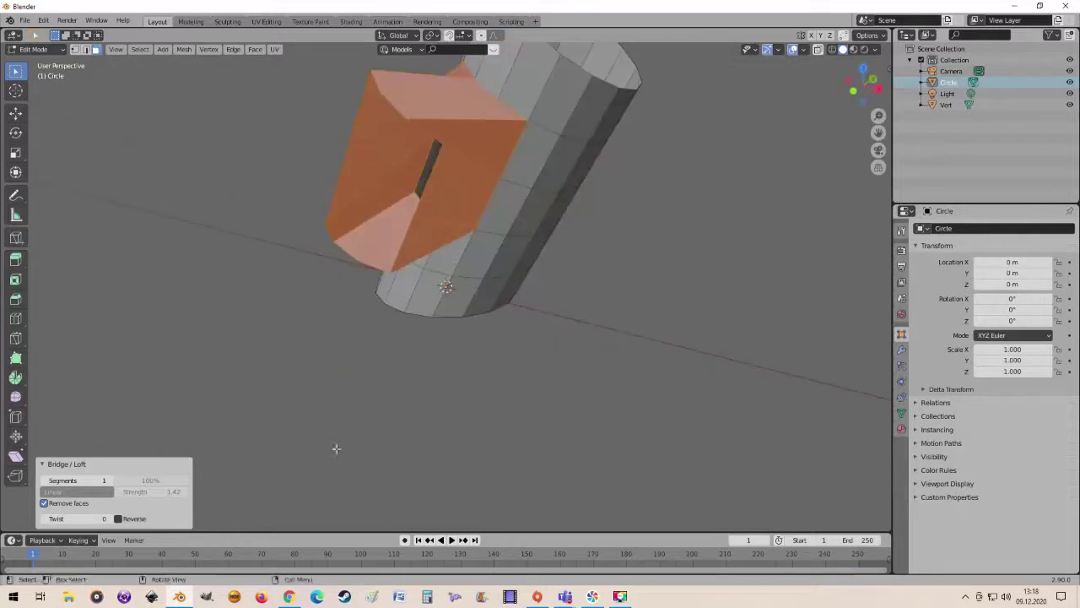
mouse_move(475, 442)
middle_down()
mouse_move(454, 444)
mouse_move(408, 399)
middle_up()
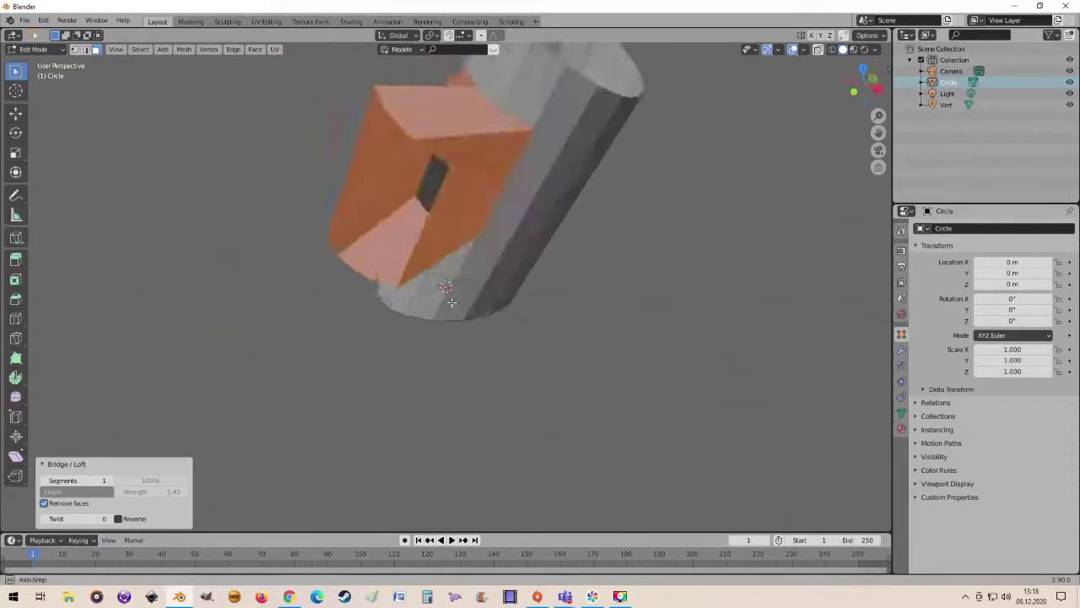
middle_drag(400, 282, 405, 287)
drag(101, 480, 135, 480)
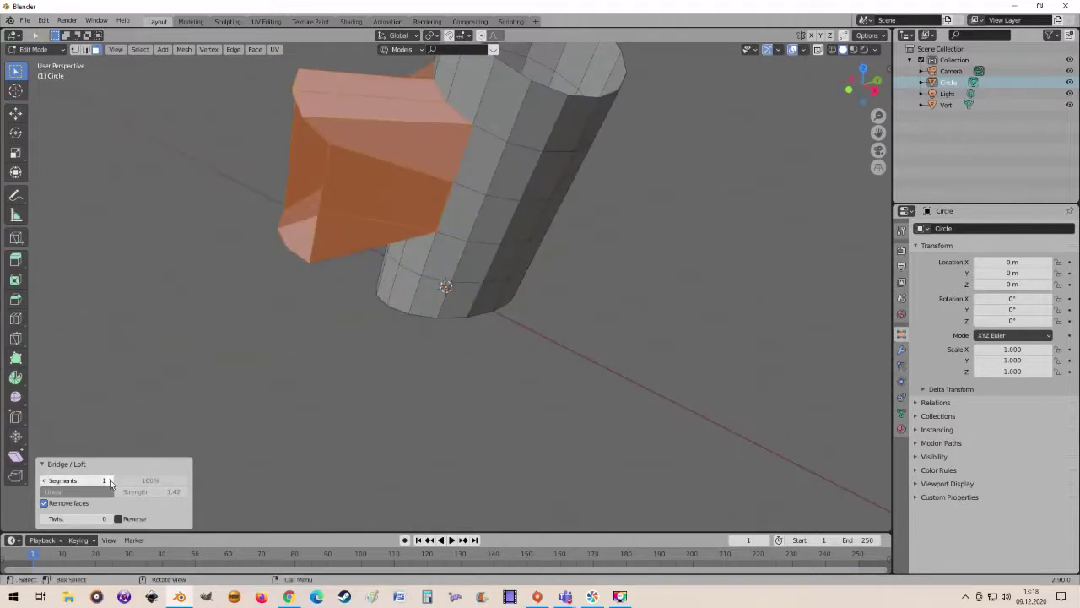
middle_drag(353, 361, 353, 348)
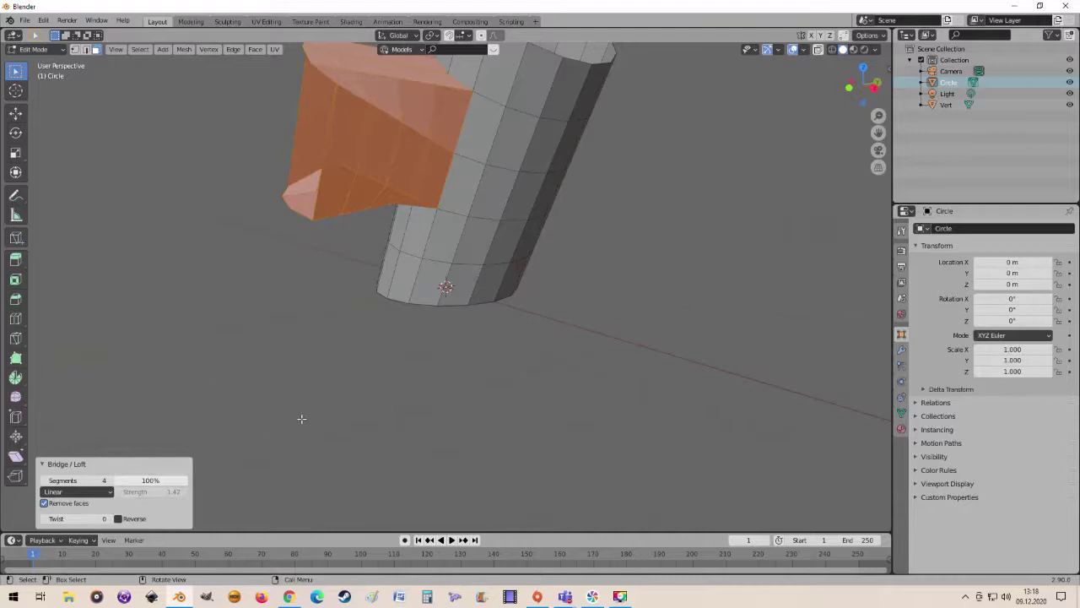
- Uncheck Remove faces and inspect the rebuilt branch
mouse_move(301, 418)
middle_down()
mouse_move(345, 424)
mouse_move(337, 436)
mouse_move(357, 477)
mouse_move(525, 390)
middle_up()
click(44, 503)
middle_drag(645, 254, 346, 167)
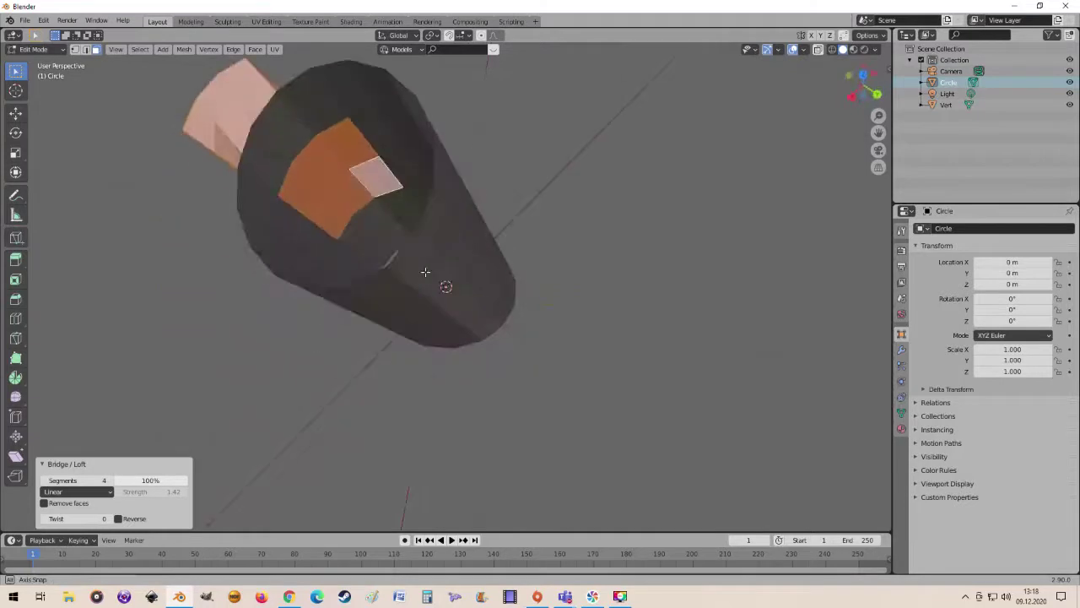
middle_drag(272, 252, 349, 209)
mouse_move(370, 149)
middle_down()
mouse_move(437, 152)
mouse_move(410, 157)
mouse_move(438, 254)
mouse_move(427, 186)
mouse_move(381, 182)
mouse_move(466, 173)
mouse_move(373, 262)
middle_up()
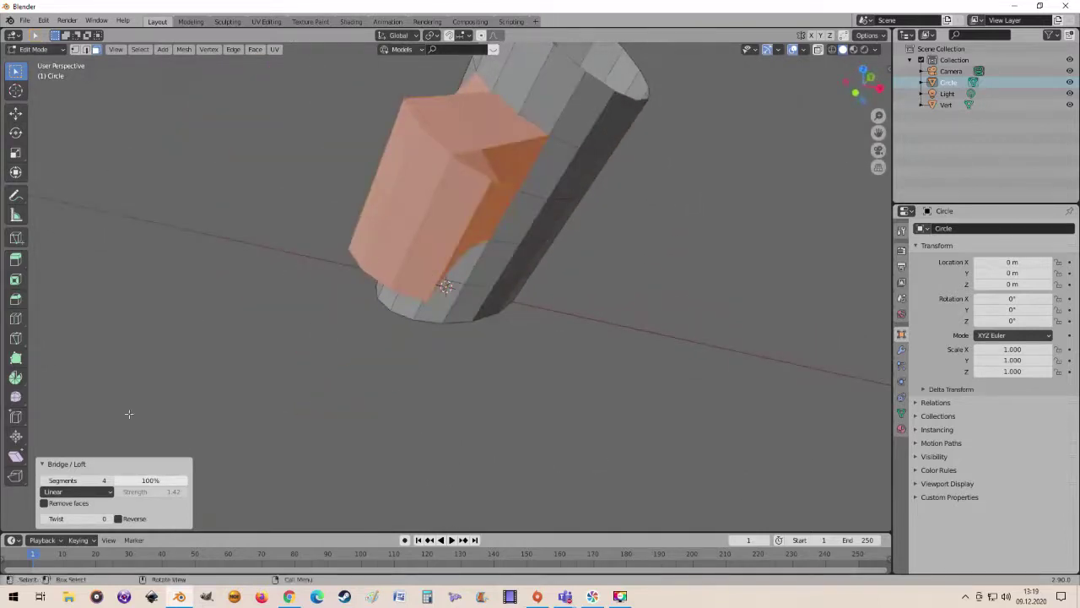
- Turn on Remove faces for the bridged branch and inspect the opening
click(43, 504)
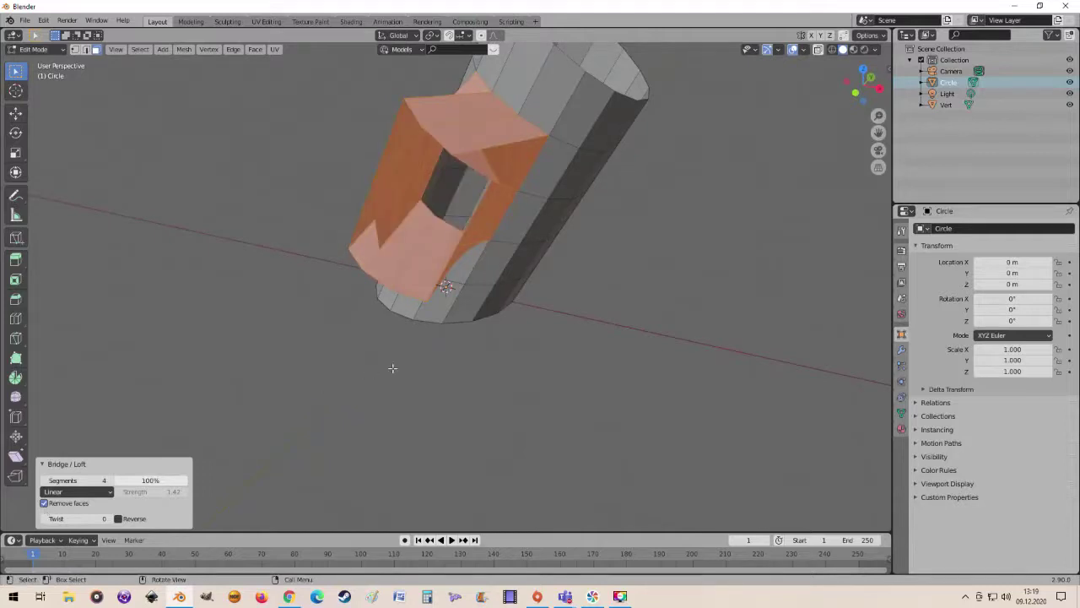
mouse_move(392, 368)
middle_down()
mouse_move(400, 347)
mouse_move(362, 362)
mouse_move(374, 362)
mouse_move(366, 322)
middle_up()
mouse_move(459, 256)
middle_down()
mouse_move(480, 276)
mouse_move(470, 257)
middle_up()
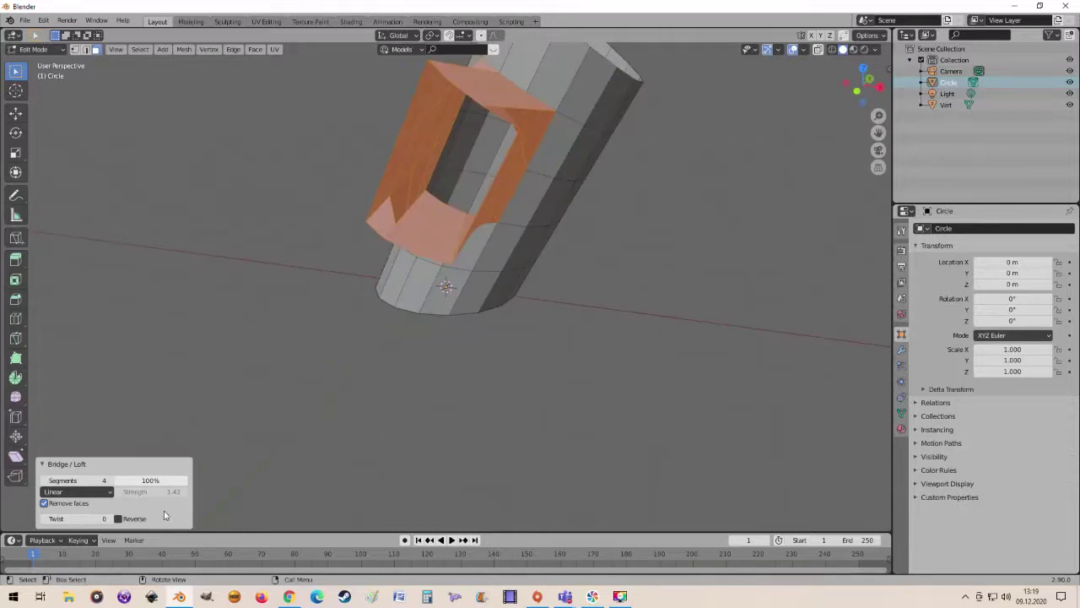
mouse_move(400, 389)
middle_down()
mouse_move(333, 369)
mouse_move(154, 533)
middle_up()
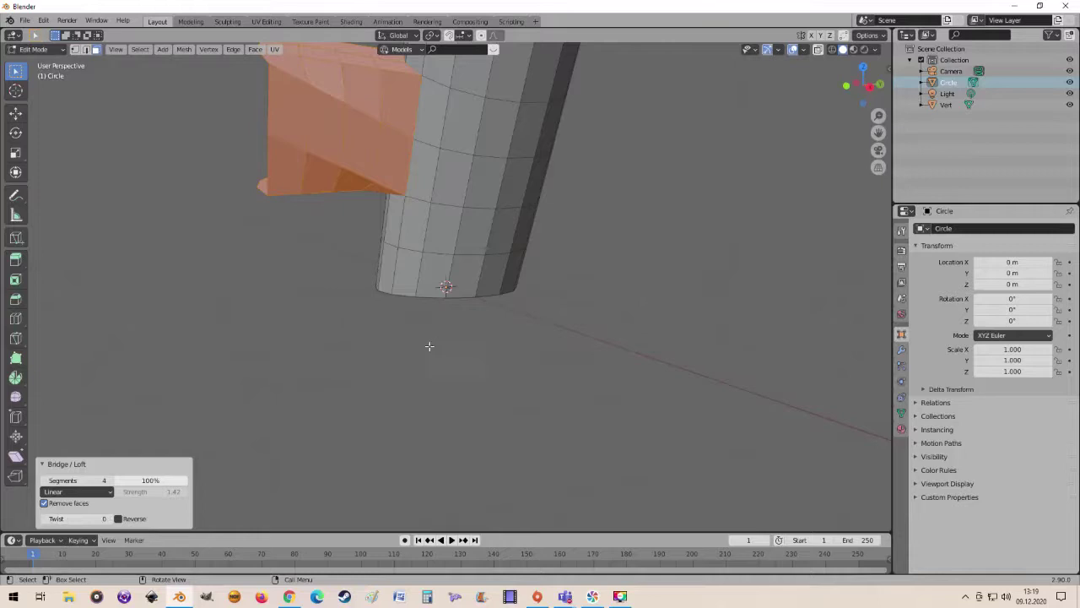
mouse_move(428, 345)
middle_down()
mouse_move(402, 364)
mouse_move(414, 367)
mouse_move(150, 521)
middle_up()
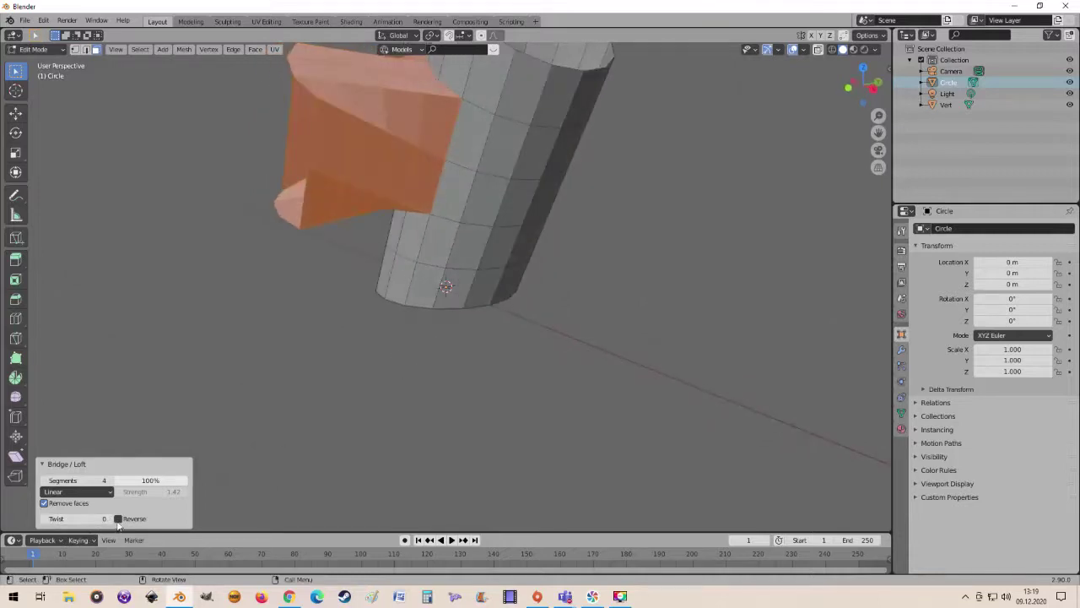
- Raise the bridge Twist to 4 and look at the twisted branch
click(110, 519)
click(110, 519)
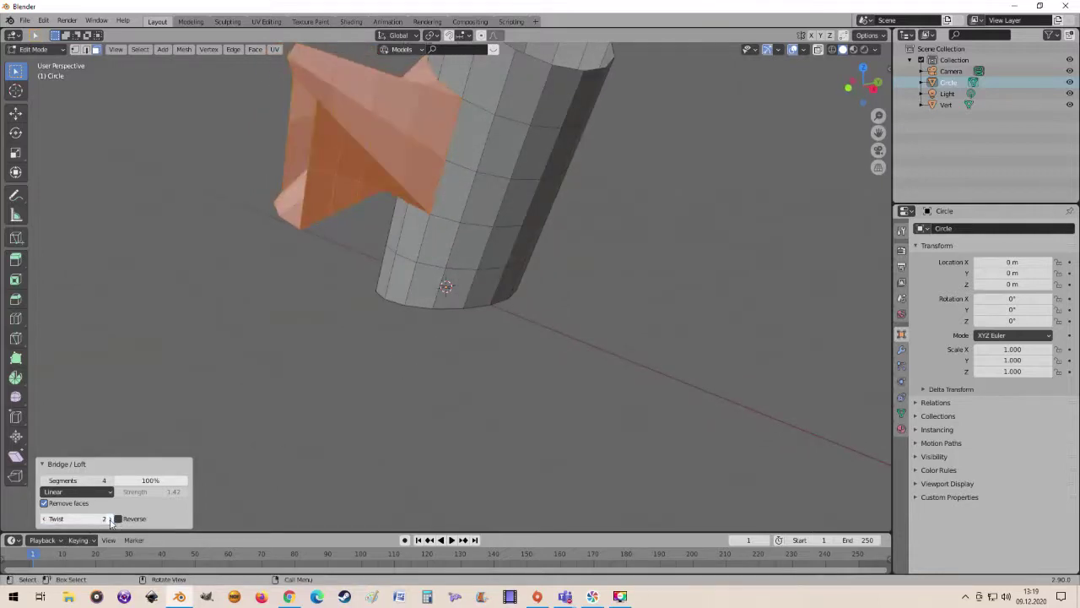
click(110, 519)
click(109, 519)
mouse_move(346, 374)
middle_down()
mouse_move(426, 369)
mouse_move(325, 364)
mouse_move(349, 386)
mouse_move(339, 415)
mouse_move(229, 414)
mouse_move(379, 380)
mouse_move(355, 405)
mouse_move(446, 393)
middle_up()
- Enable Reverse and raise the bridge Twist to 8, inspecting from several angles
click(118, 518)
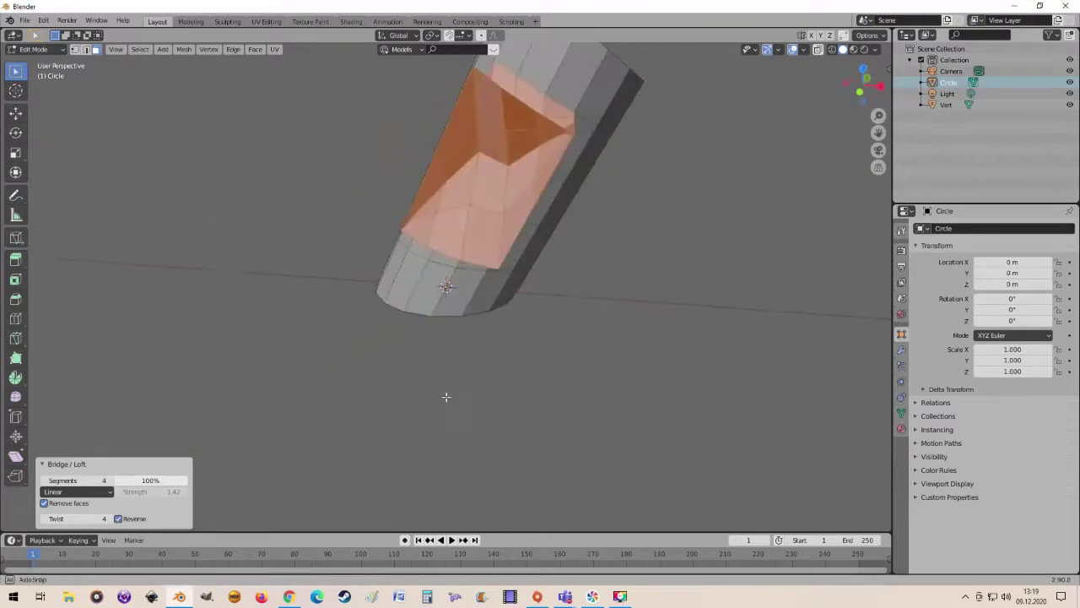
middle_drag(548, 345, 470, 330)
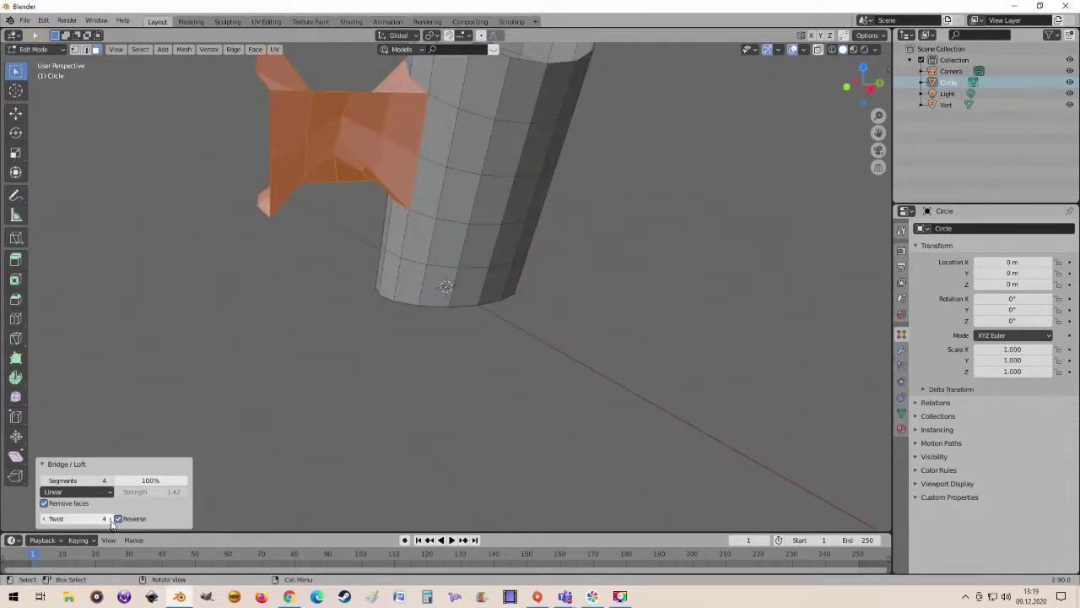
click(110, 519)
click(109, 519)
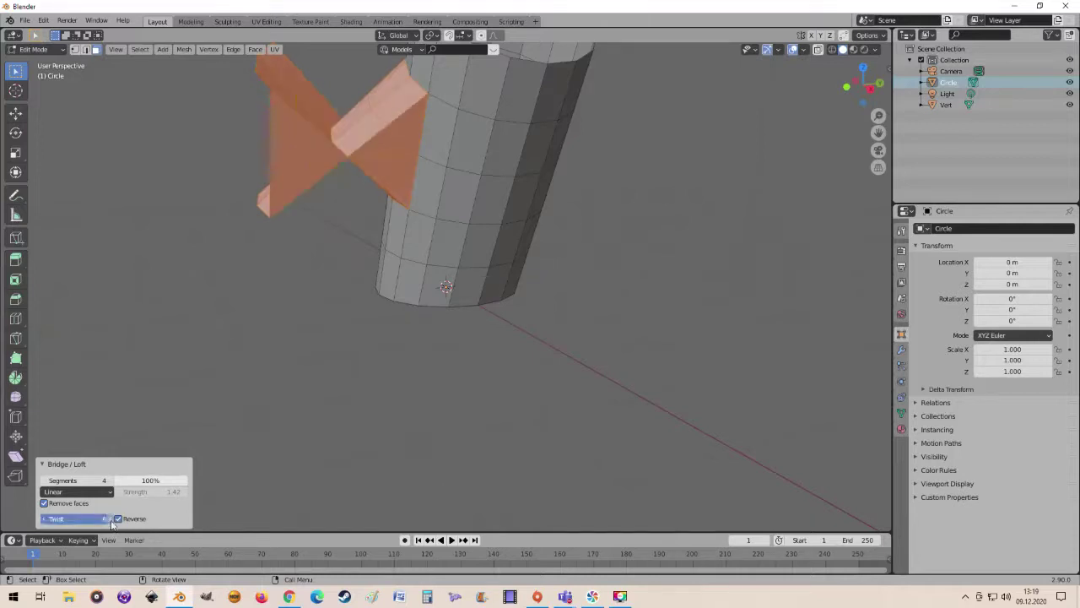
click(109, 519)
click(110, 519)
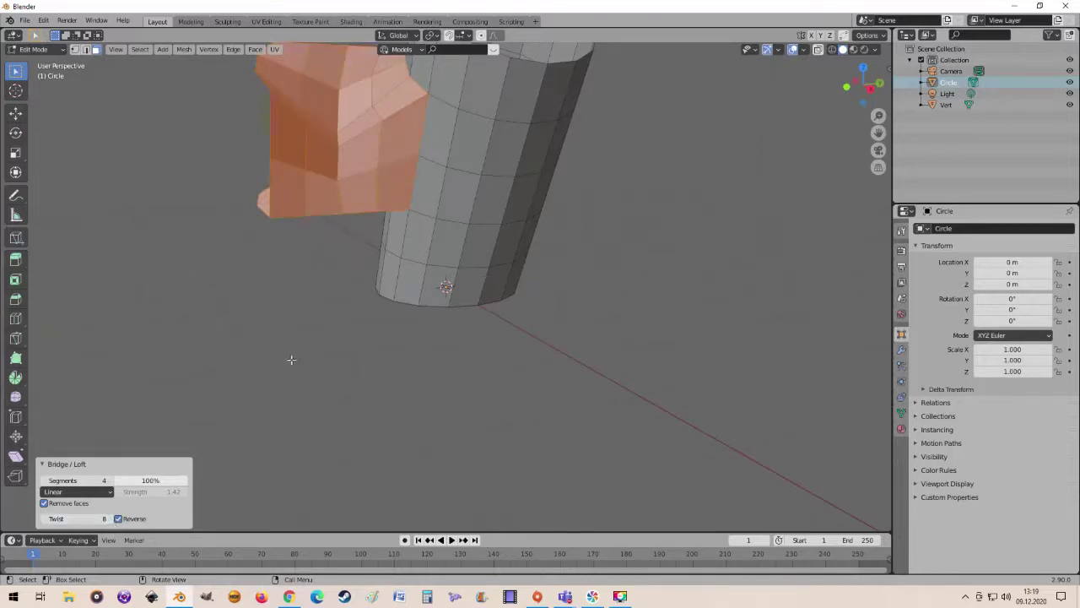
mouse_move(289, 362)
middle_down()
mouse_move(379, 363)
mouse_move(366, 393)
mouse_move(299, 379)
mouse_move(194, 416)
middle_up()
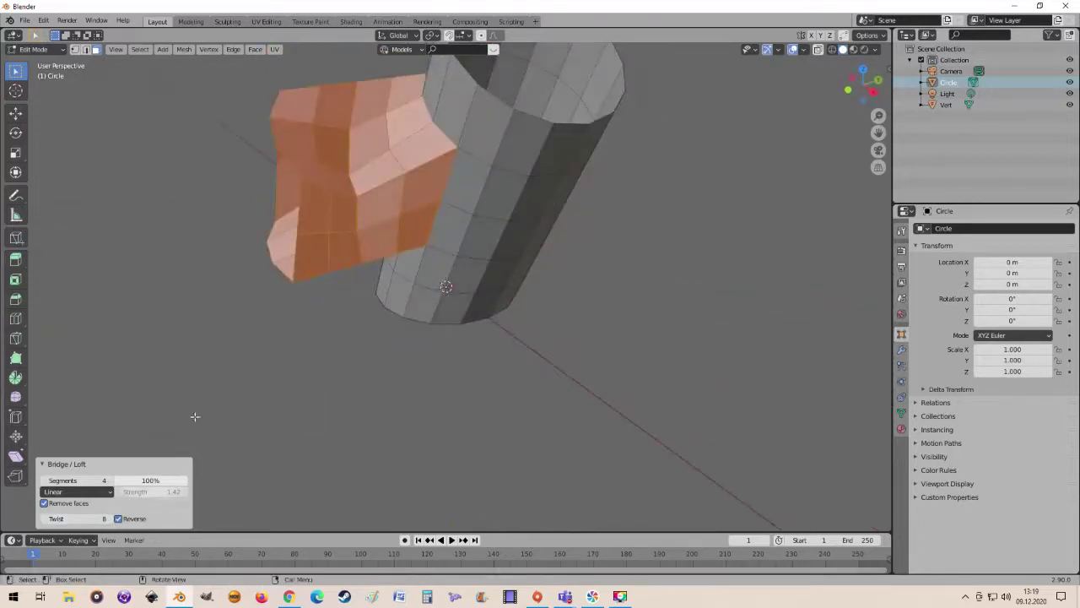
mouse_move(442, 244)
middle_down()
mouse_move(518, 277)
mouse_move(473, 206)
middle_up()
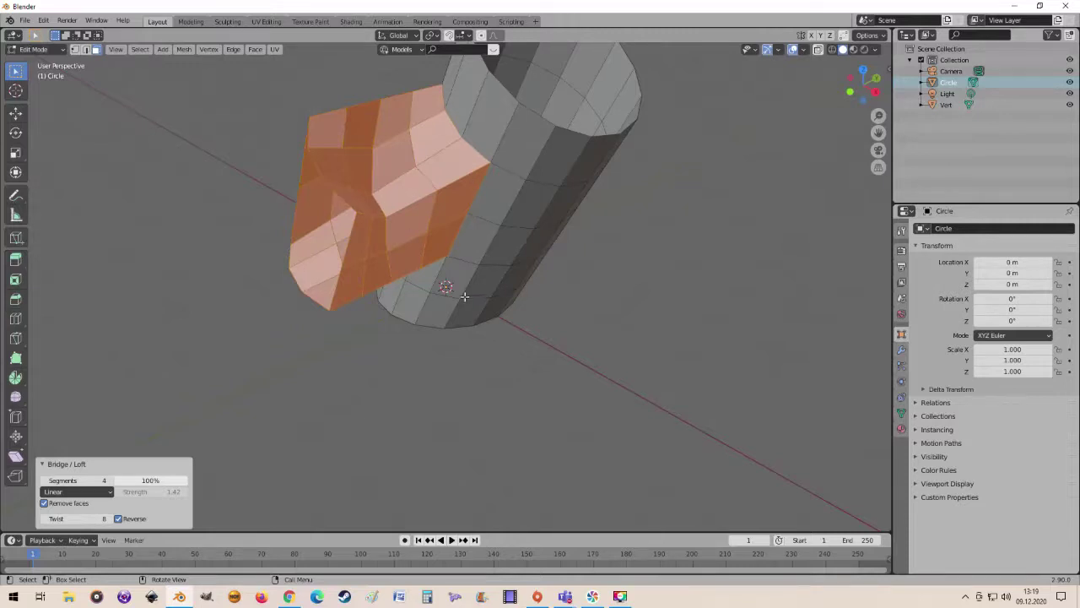
mouse_move(464, 296)
middle_down()
mouse_move(506, 294)
mouse_move(475, 281)
mouse_move(530, 233)
mouse_move(281, 301)
middle_up()
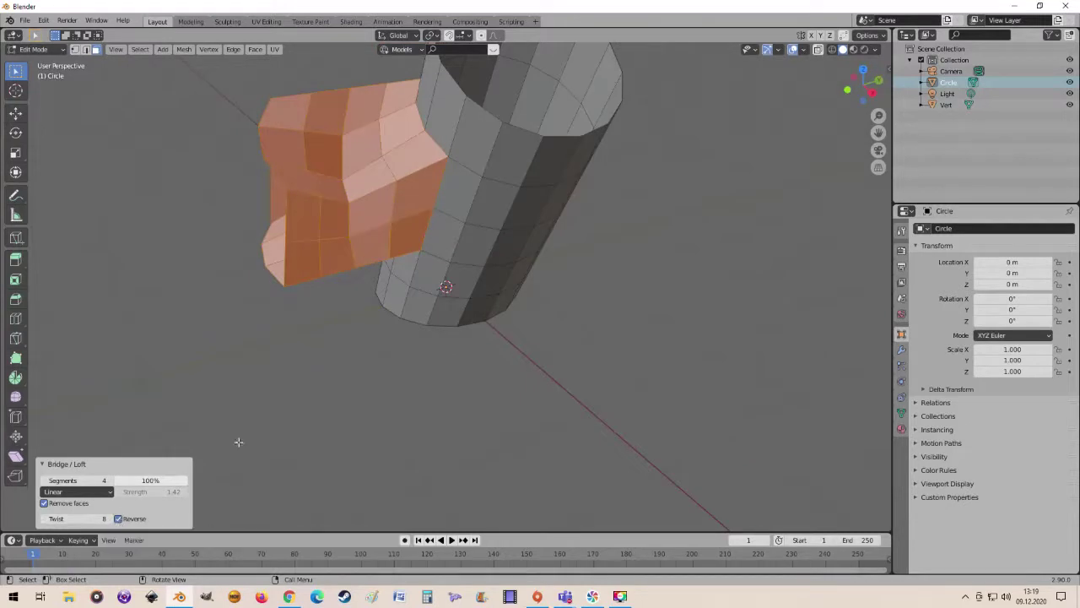
mouse_move(238, 441)
middle_down()
mouse_move(301, 414)
mouse_move(287, 423)
middle_up()
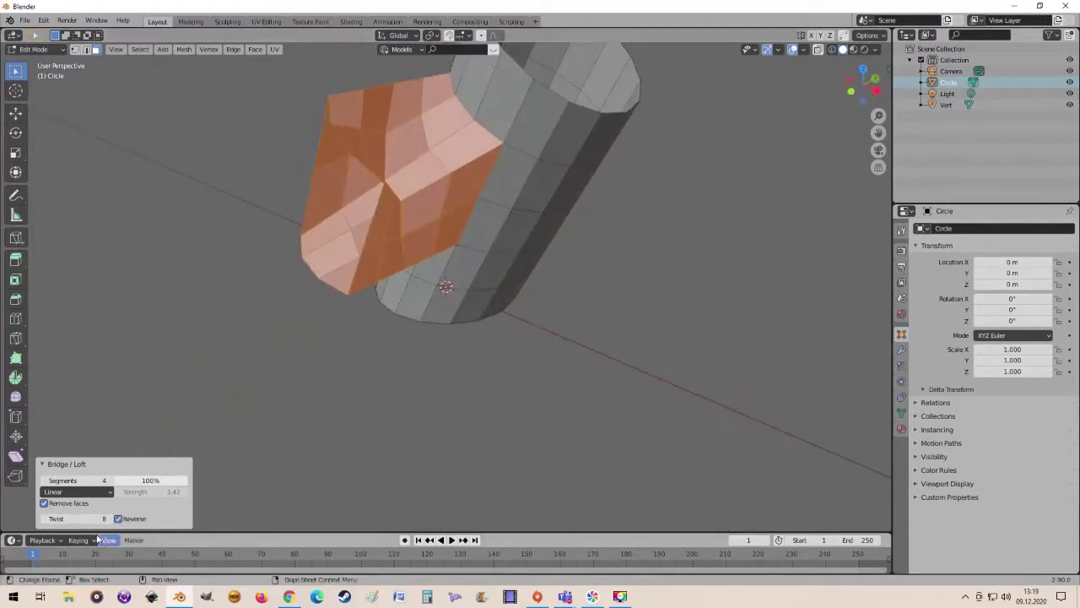
- Lower the bridge Twist to 1 and check the branch from the side
click(43, 518)
click(43, 518)
click(43, 518)
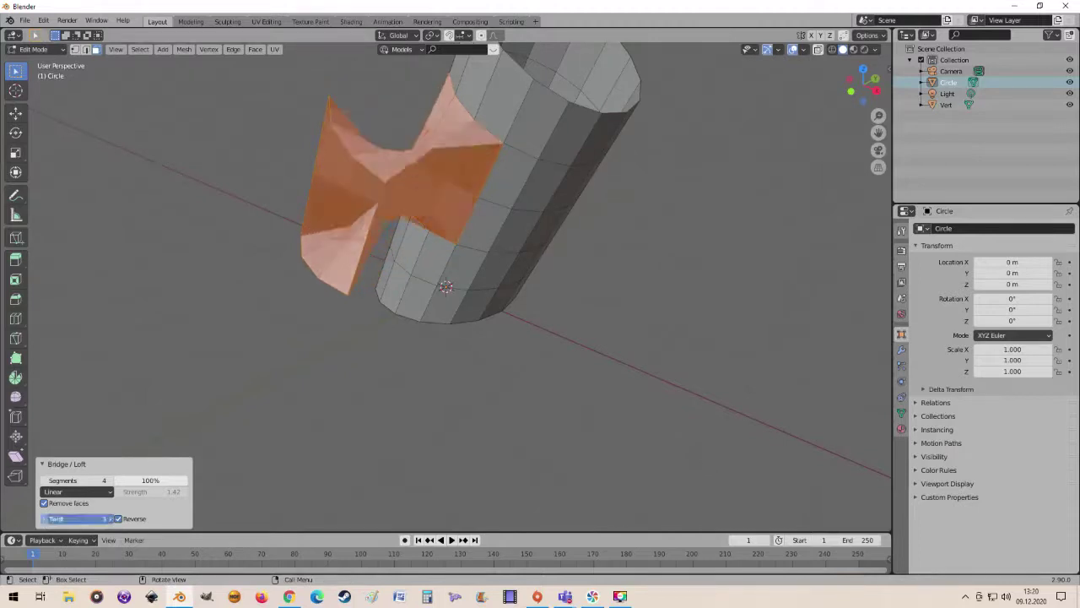
click(43, 518)
mouse_move(427, 349)
middle_down()
mouse_move(386, 304)
mouse_move(490, 335)
mouse_move(459, 364)
mouse_move(419, 345)
middle_up()
mouse_move(447, 284)
middle_down()
mouse_move(402, 235)
mouse_move(496, 127)
middle_up()
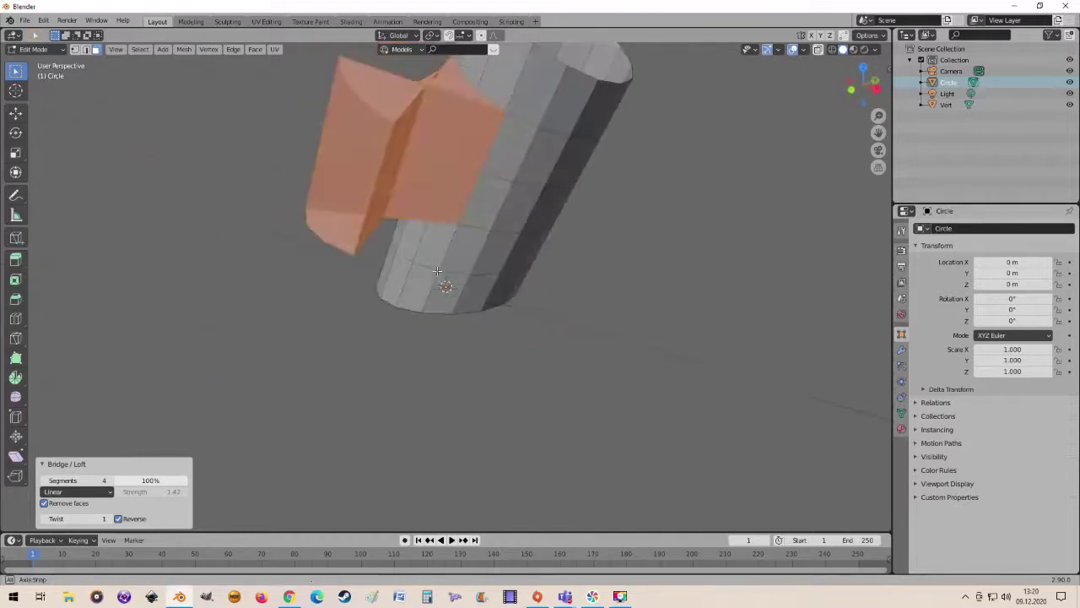
middle_drag(462, 208, 234, 424)
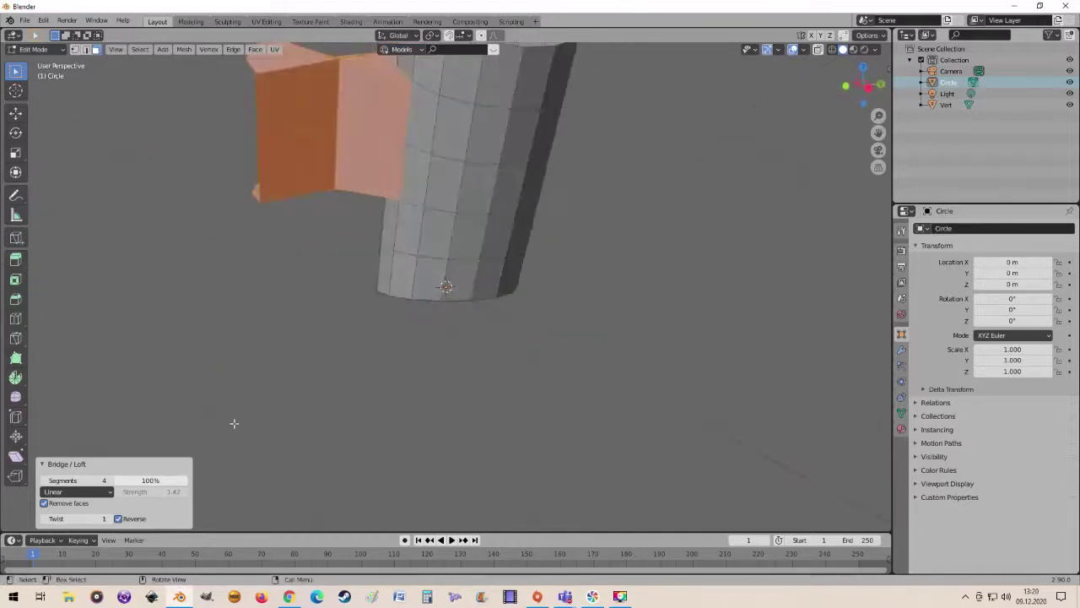
- Set the Twist back to 0 and turn Reverse off
click(112, 519)
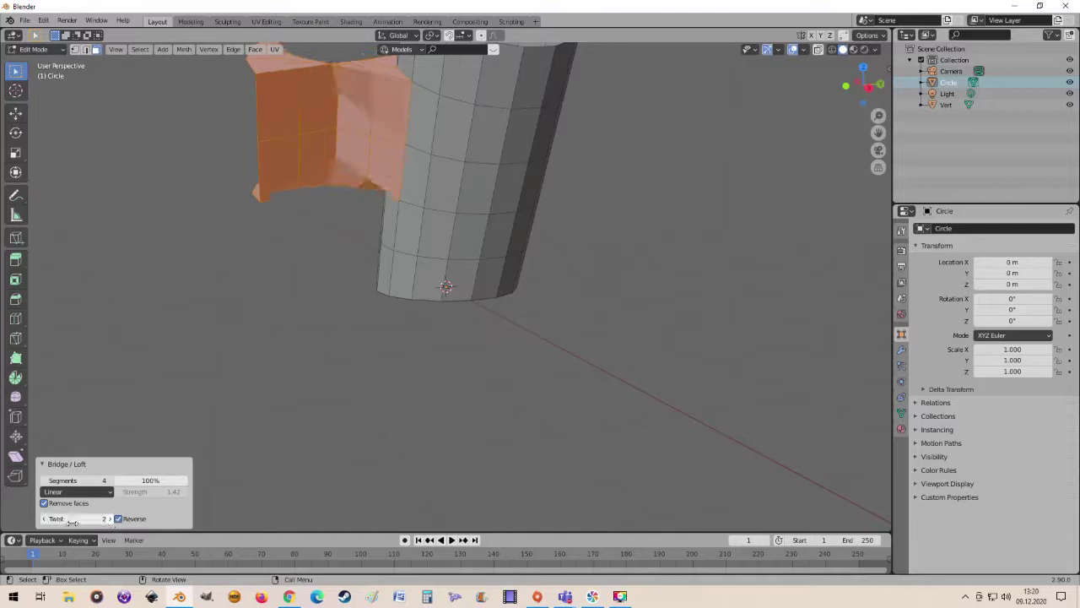
click(47, 519)
click(48, 519)
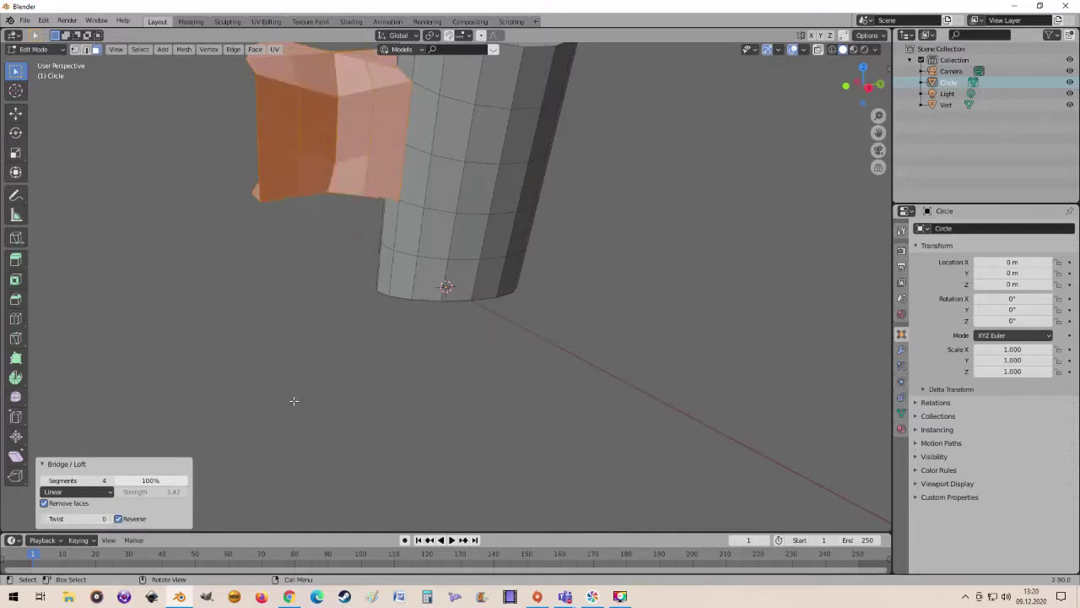
mouse_move(292, 400)
middle_down()
mouse_move(383, 421)
mouse_move(299, 430)
mouse_move(260, 473)
middle_up()
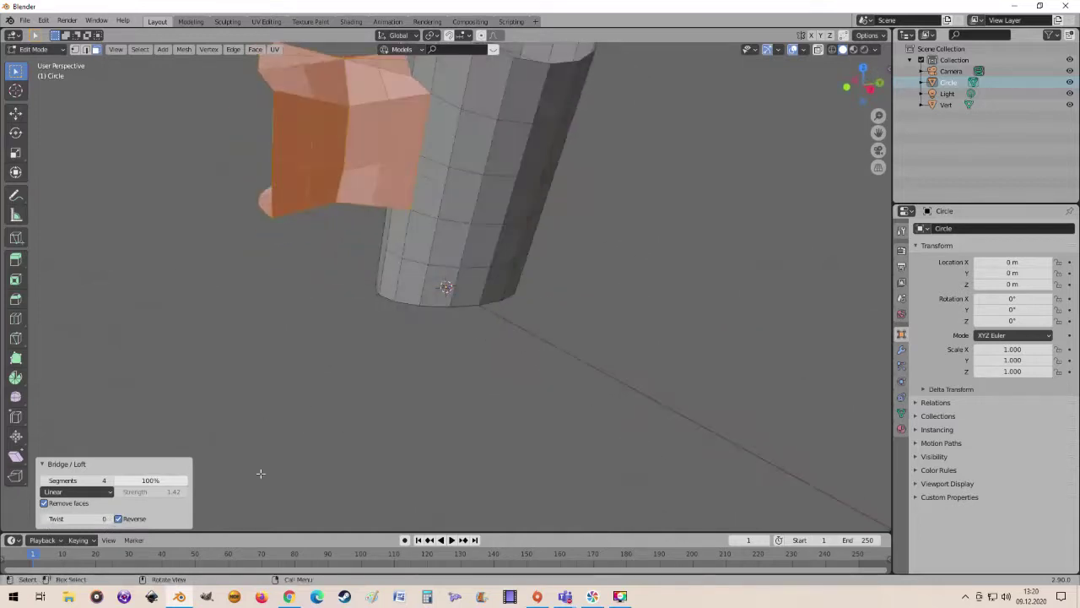
click(119, 519)
mouse_move(373, 378)
middle_down()
mouse_move(434, 374)
mouse_move(458, 385)
mouse_move(425, 396)
middle_up()
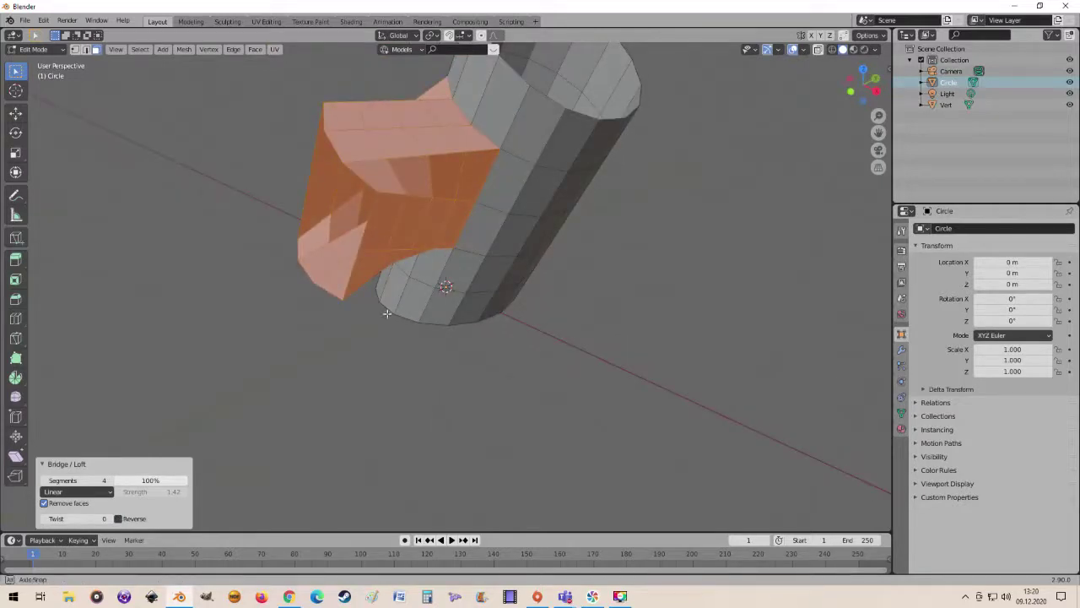
mouse_move(380, 306)
middle_down()
mouse_move(368, 289)
mouse_move(362, 311)
middle_up()
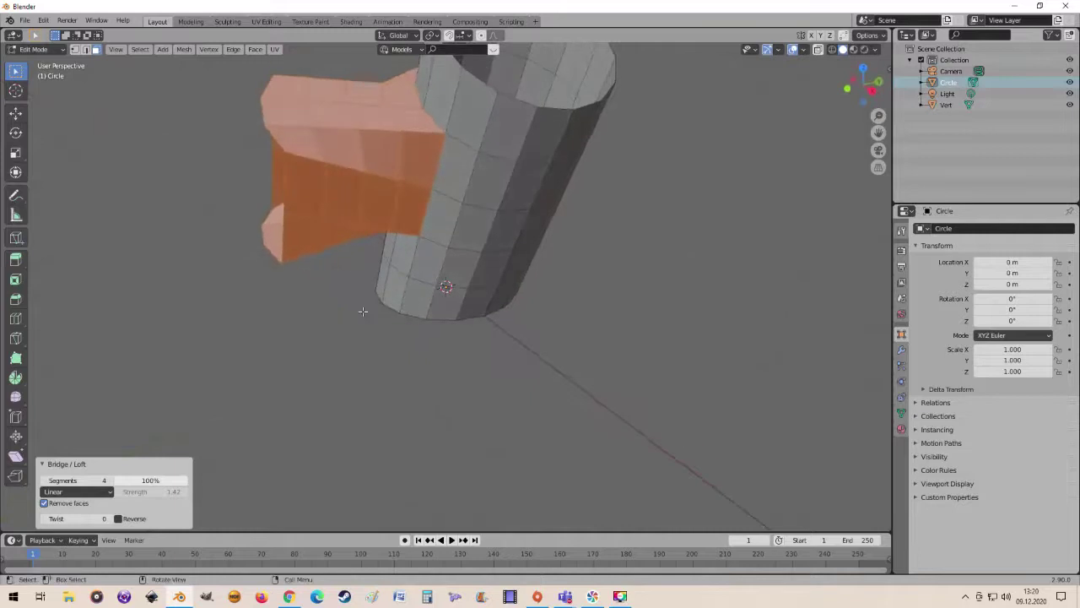
- Try Twist 1, then set Twist to -1 and inspect the branch
click(108, 519)
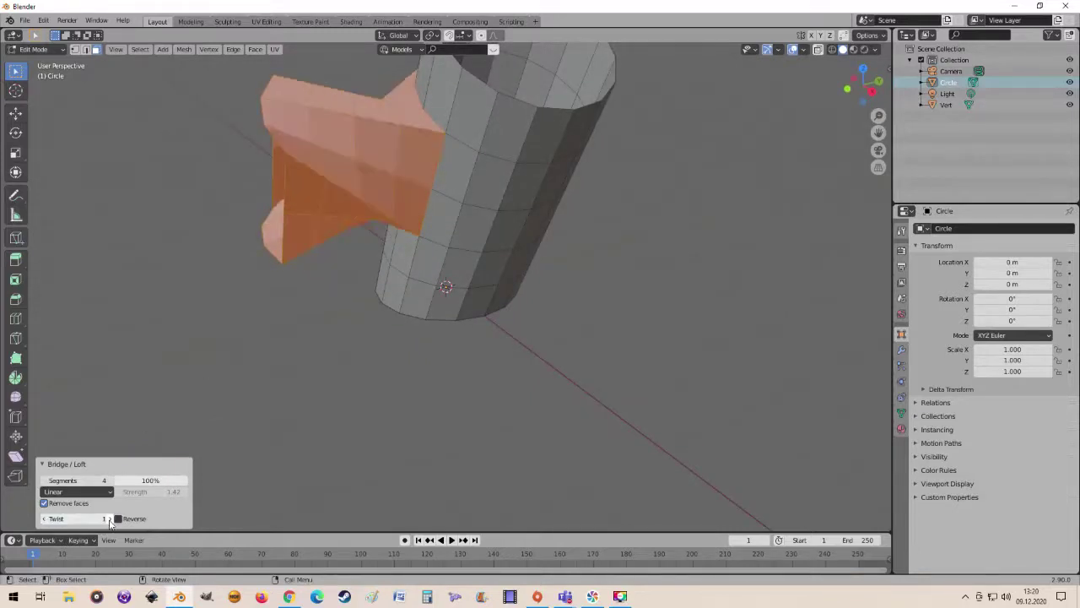
click(44, 519)
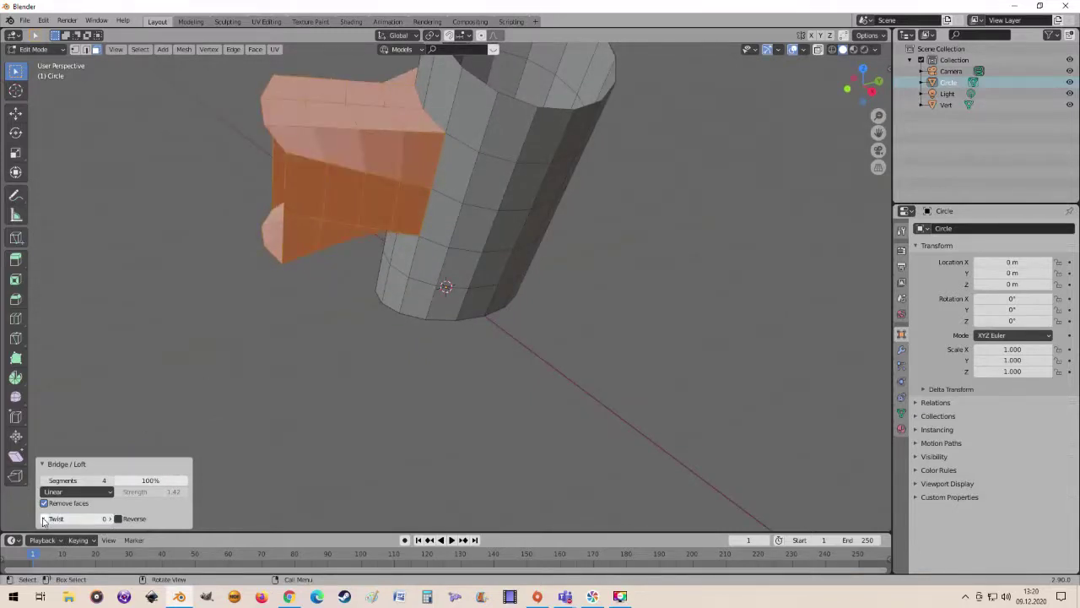
click(44, 520)
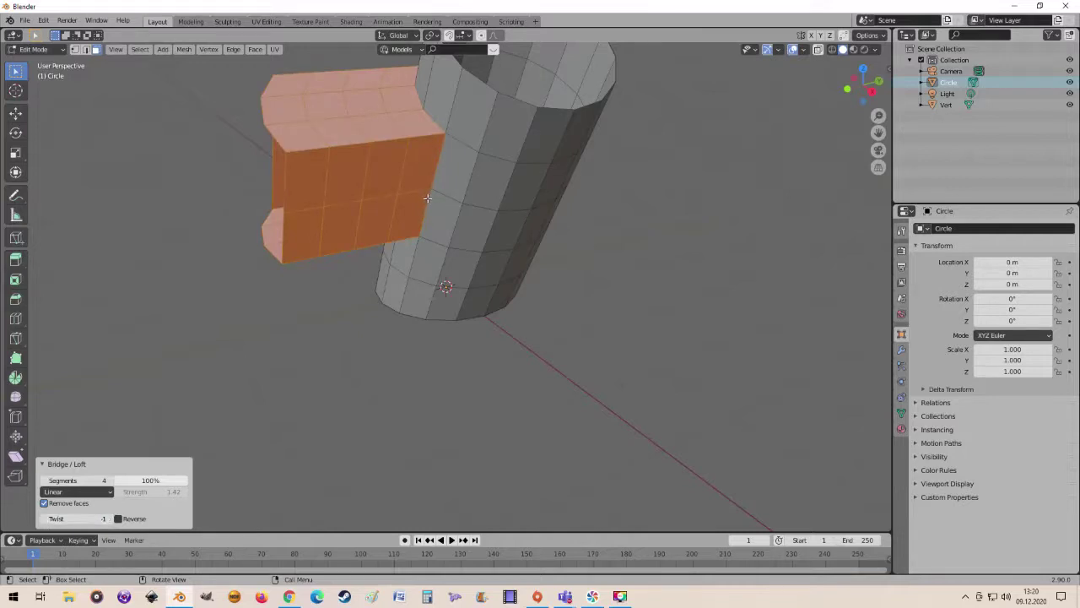
mouse_move(427, 198)
middle_down()
mouse_move(509, 180)
mouse_move(581, 216)
middle_up()
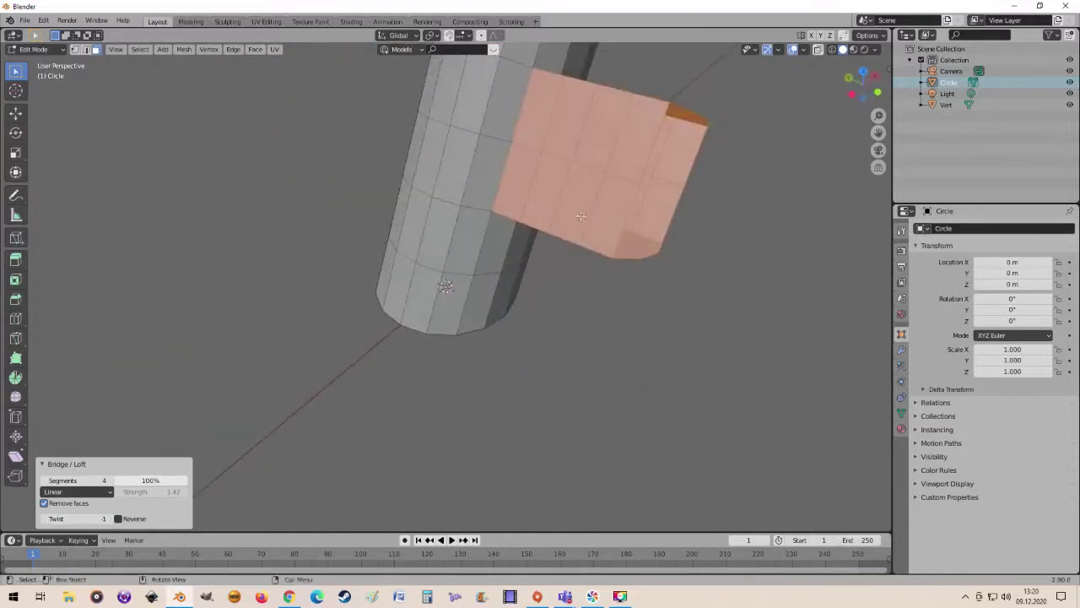
mouse_move(577, 298)
middle_down()
mouse_move(427, 275)
mouse_move(440, 289)
middle_up()
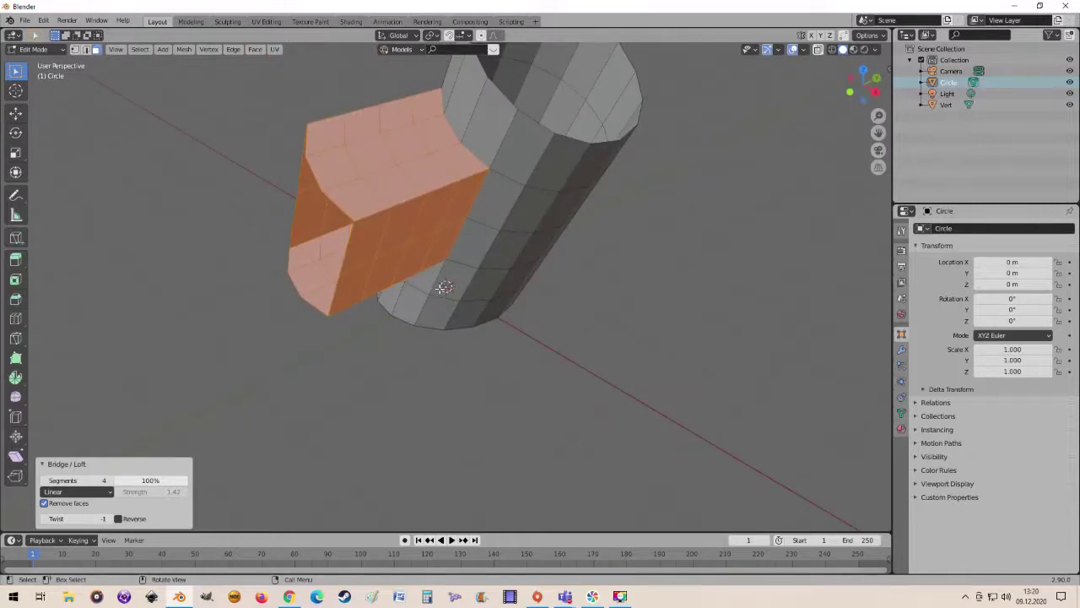
middle_drag(443, 287, 330, 120)
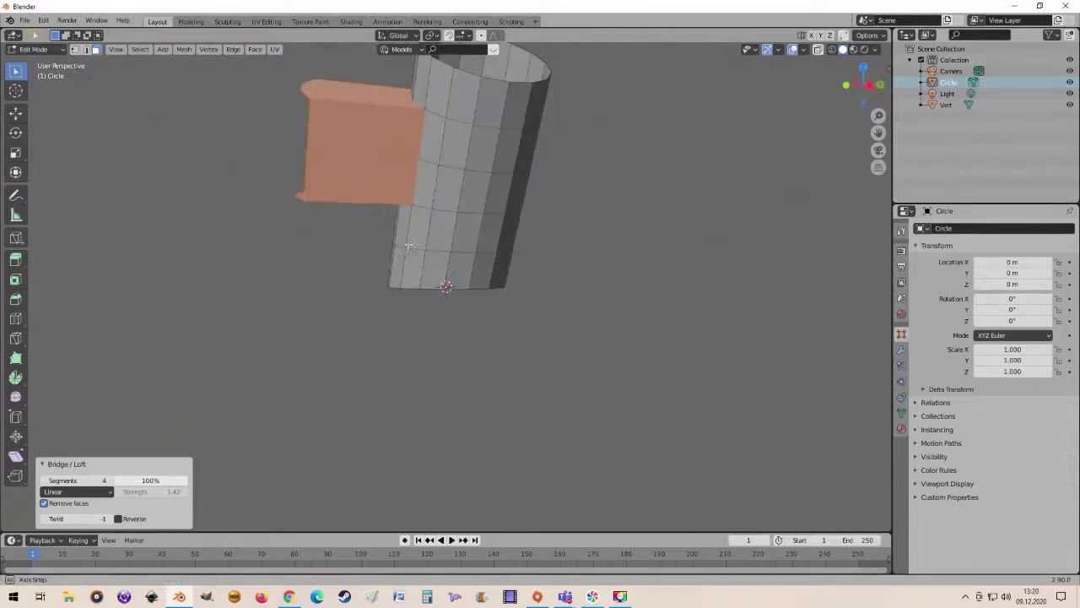
middle_drag(394, 169, 447, 221)
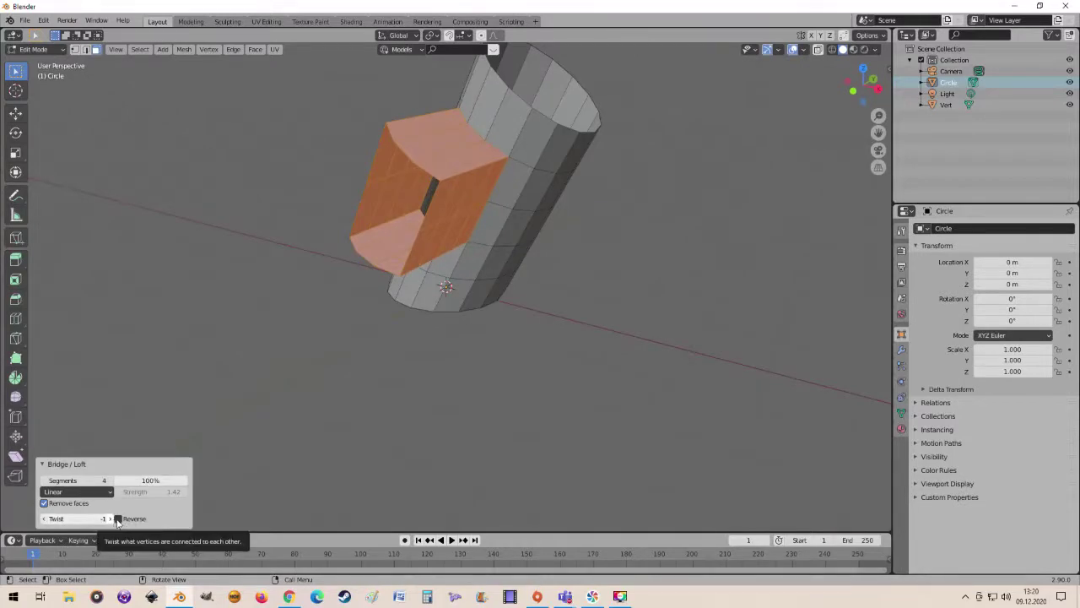
- Re-enable Reverse and try Twist values of 7, 8 and 6
click(117, 520)
click(117, 519)
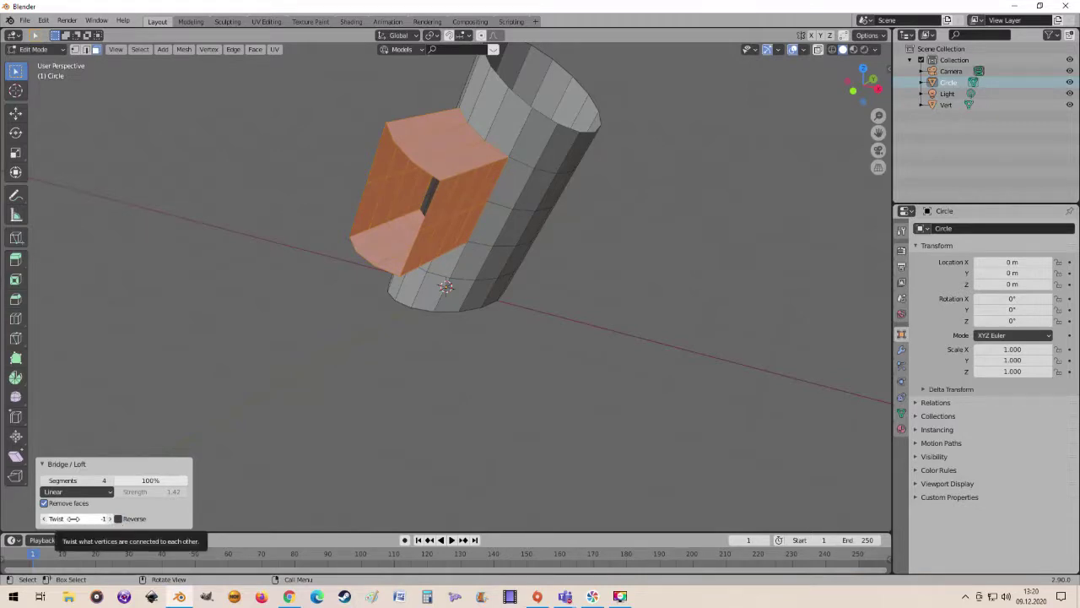
click(118, 519)
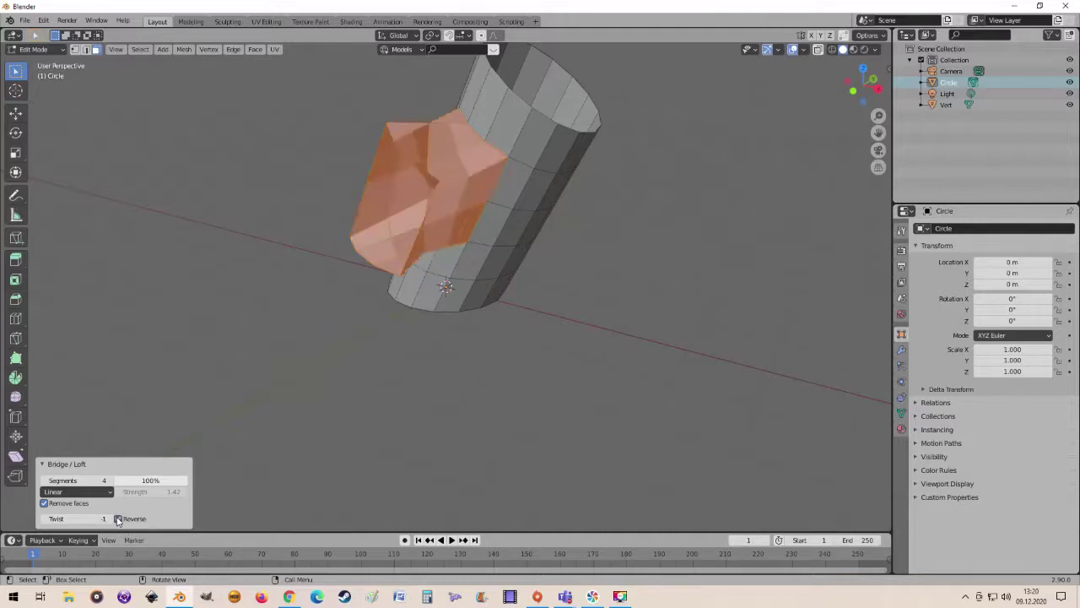
drag(107, 519, 160, 519)
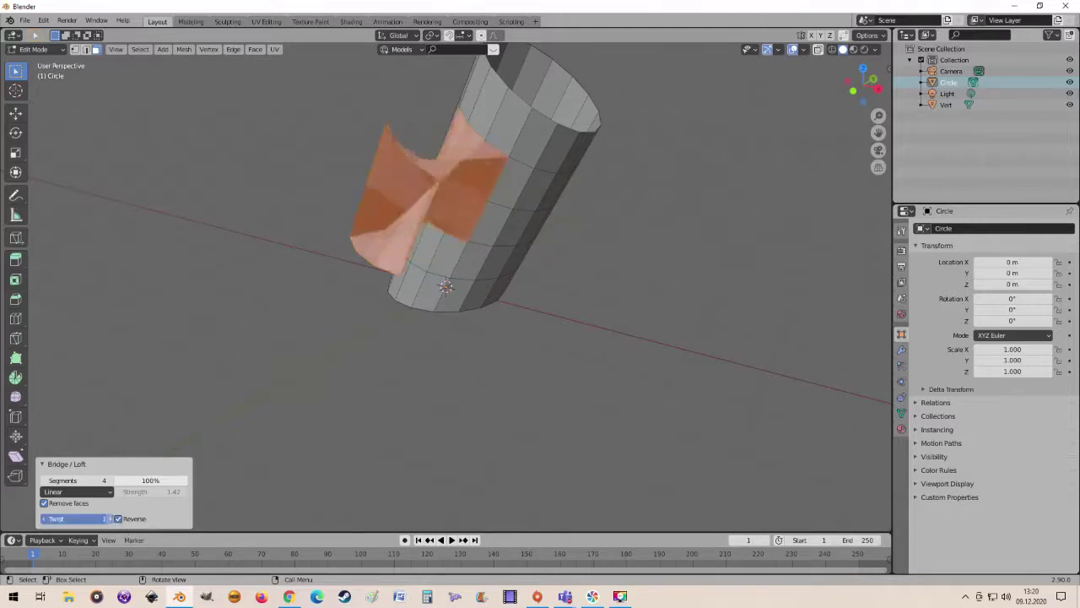
click(109, 519)
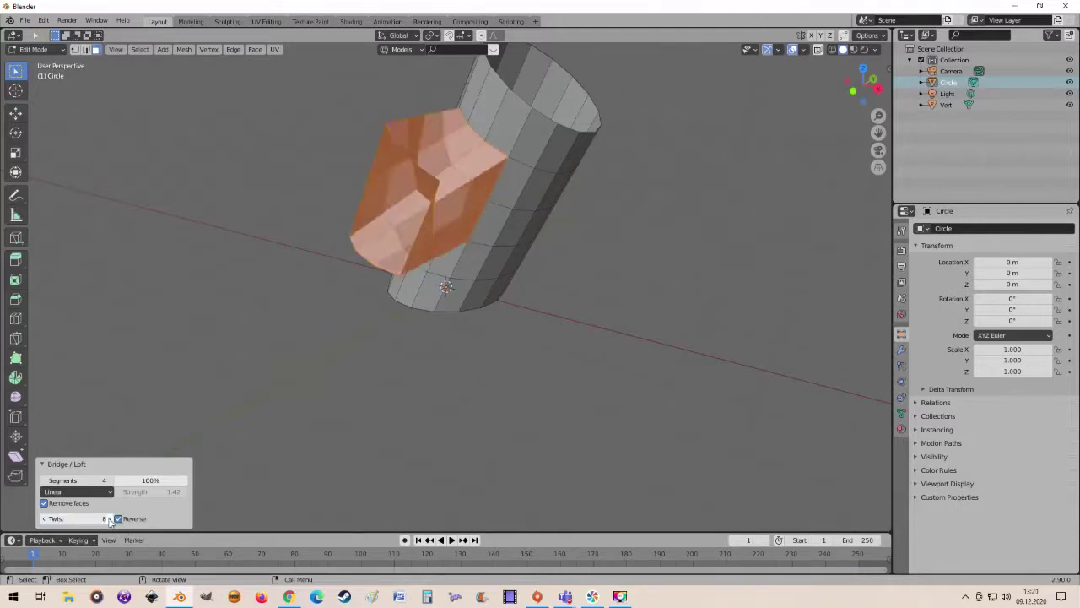
click(46, 520)
click(46, 521)
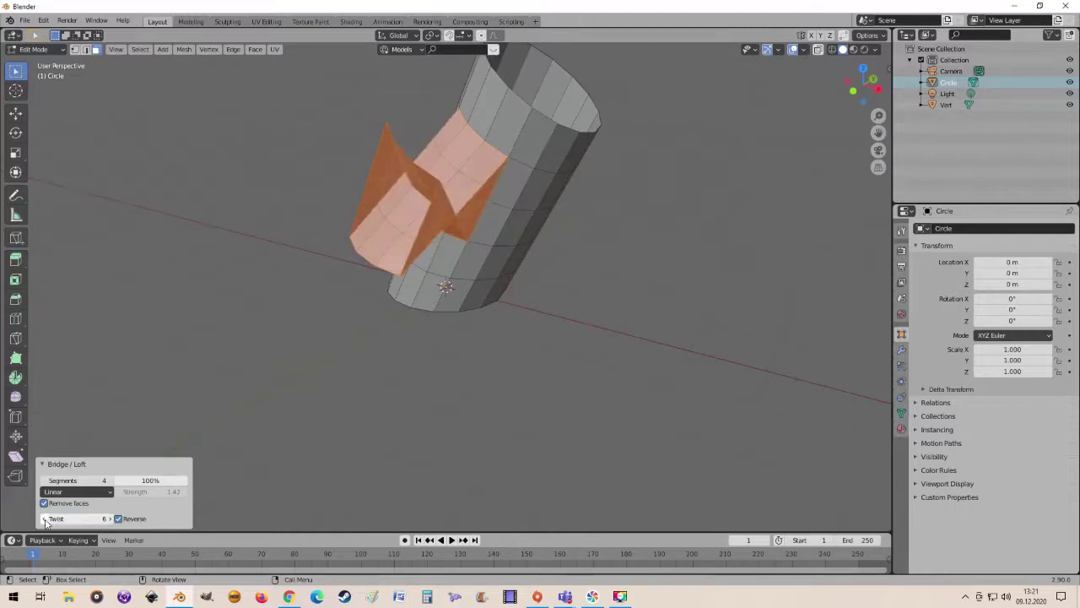
middle_drag(566, 355, 525, 349)
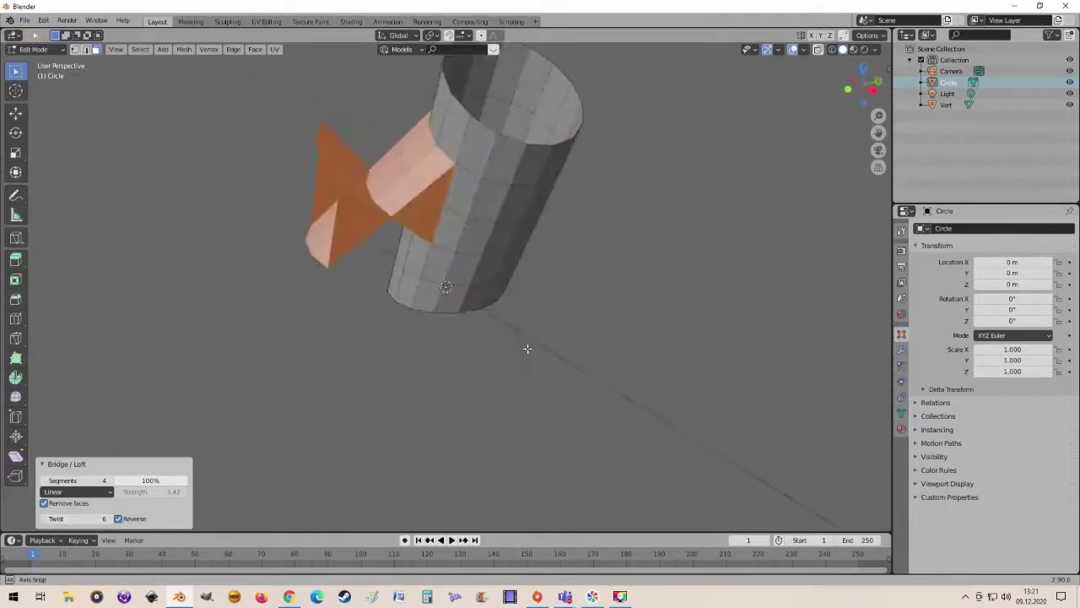
- Turn Reverse off and lower the Twist step by step to -1
click(119, 519)
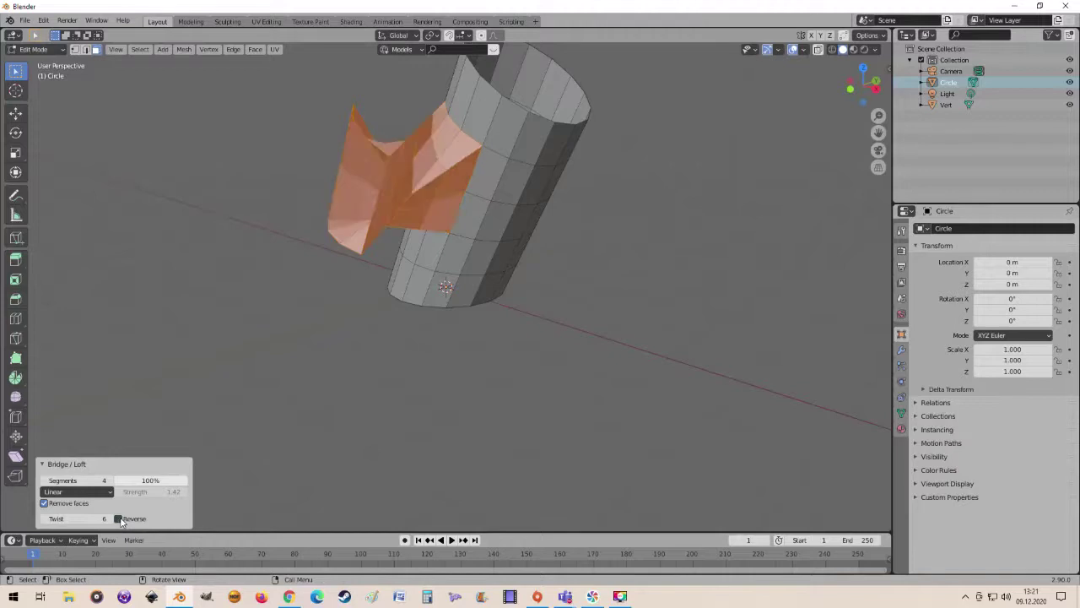
click(45, 519)
click(44, 519)
click(44, 519)
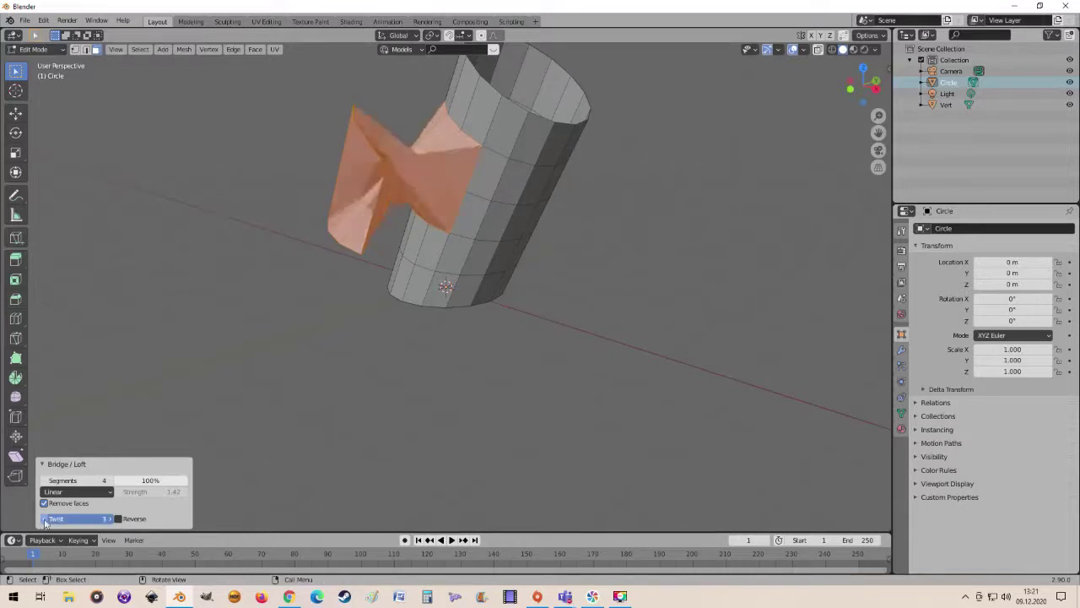
click(45, 519)
click(45, 519)
click(44, 519)
click(44, 519)
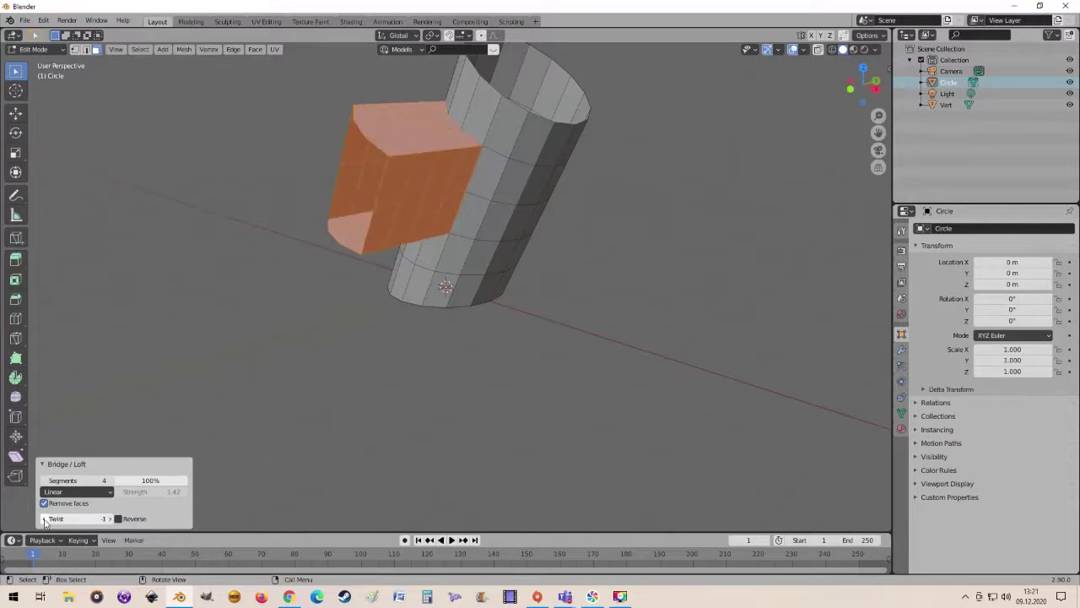
- In Object Mode, move the tube to about X -16.4 m and open the Add menu
mouse_move(464, 341)
middle_down()
mouse_move(610, 333)
mouse_move(445, 293)
mouse_move(436, 337)
mouse_move(458, 362)
mouse_move(400, 307)
mouse_move(555, 289)
mouse_move(582, 373)
mouse_move(511, 357)
mouse_move(520, 340)
mouse_move(579, 345)
mouse_move(543, 325)
mouse_move(574, 332)
mouse_move(508, 345)
mouse_move(498, 299)
mouse_move(528, 280)
mouse_move(572, 298)
mouse_move(515, 396)
mouse_move(465, 402)
mouse_move(484, 410)
mouse_move(513, 398)
mouse_move(509, 416)
mouse_move(496, 355)
mouse_move(506, 366)
middle_up()
key(Tab)
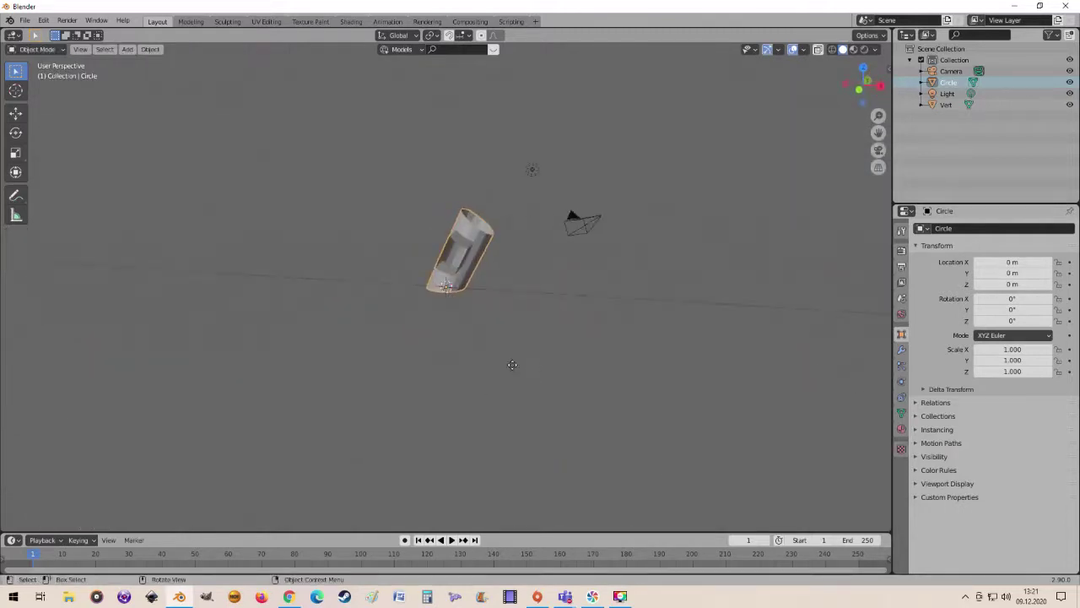
key(g)
click(222, 350)
mouse_move(222, 350)
middle_down()
mouse_move(383, 353)
mouse_move(378, 327)
middle_up()
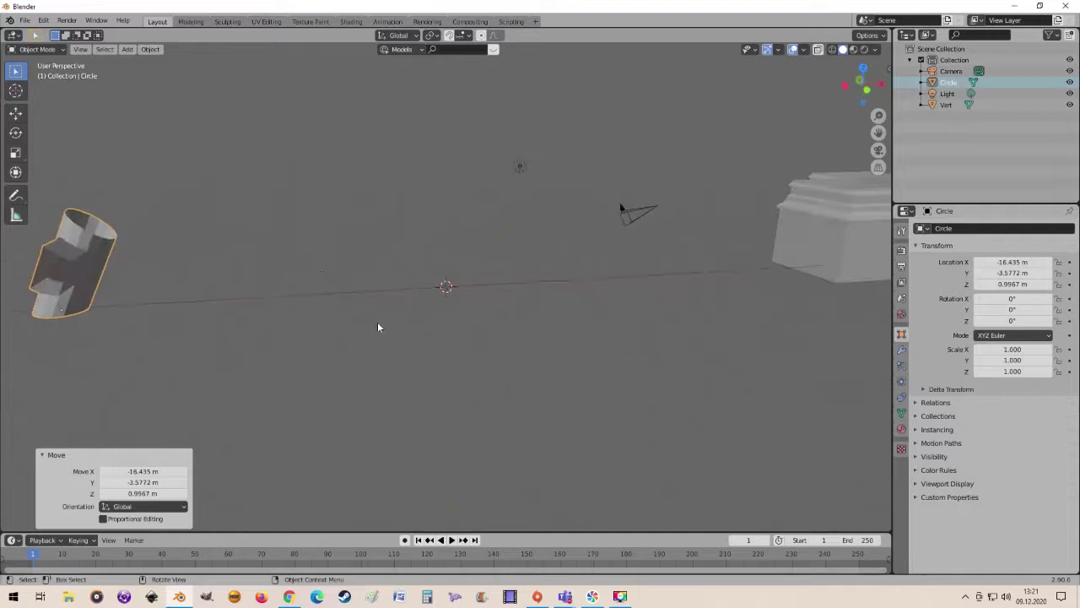
click(126, 49)
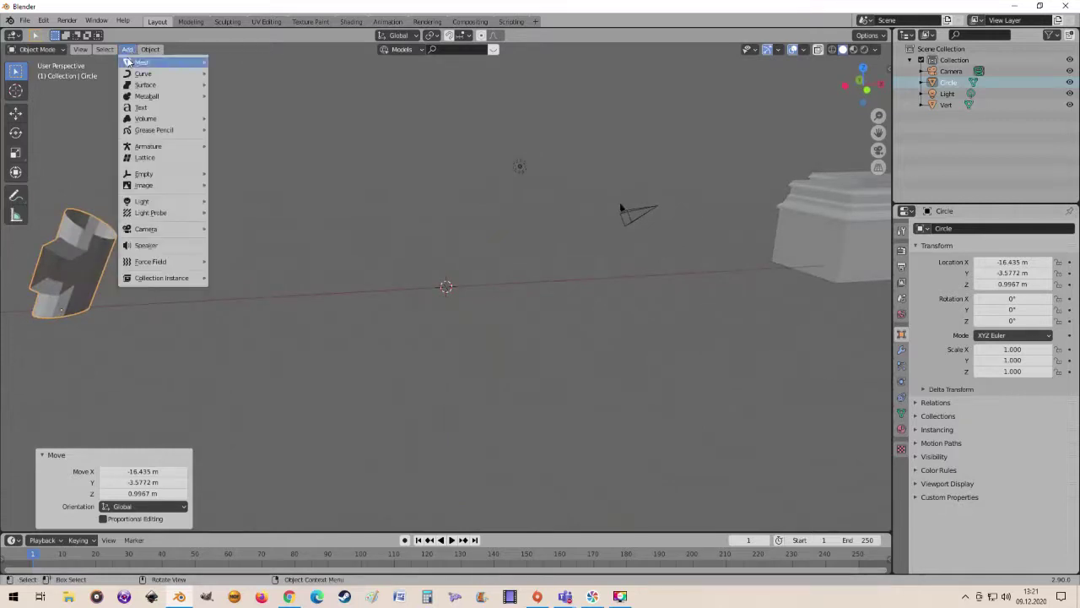
mouse_move(142, 63)
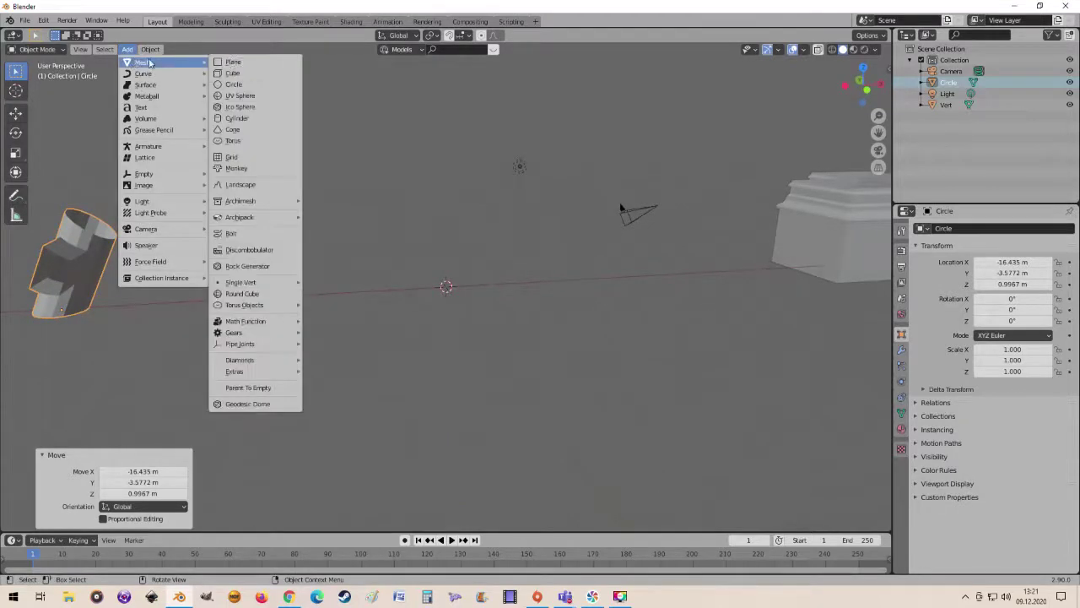
- Add a circle mesh, enter Edit Mode and switch to front view
click(244, 85)
middle_drag(517, 264, 520, 265)
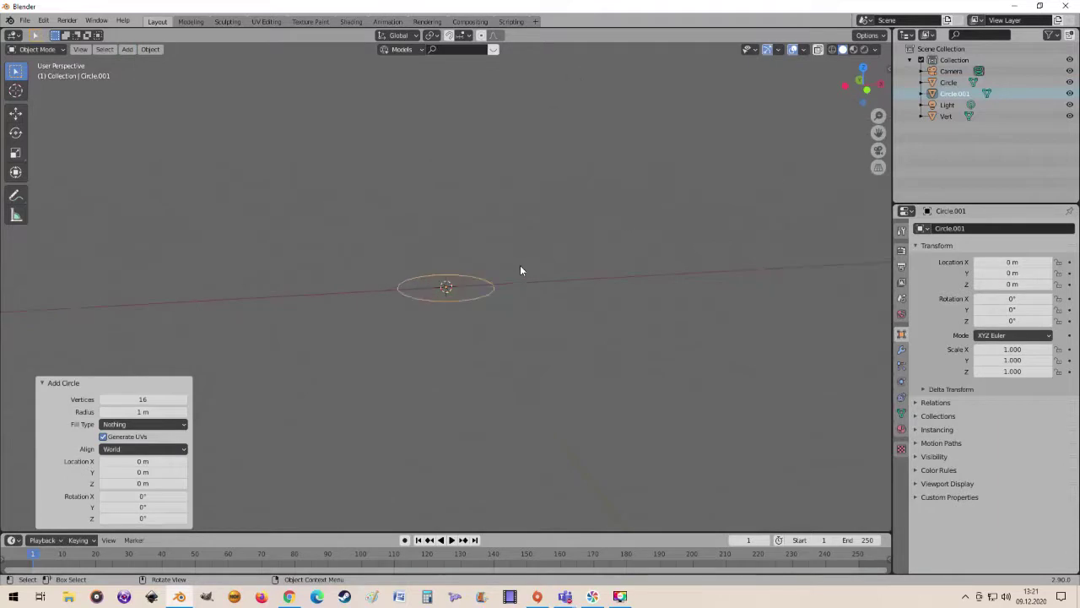
key(Tab)
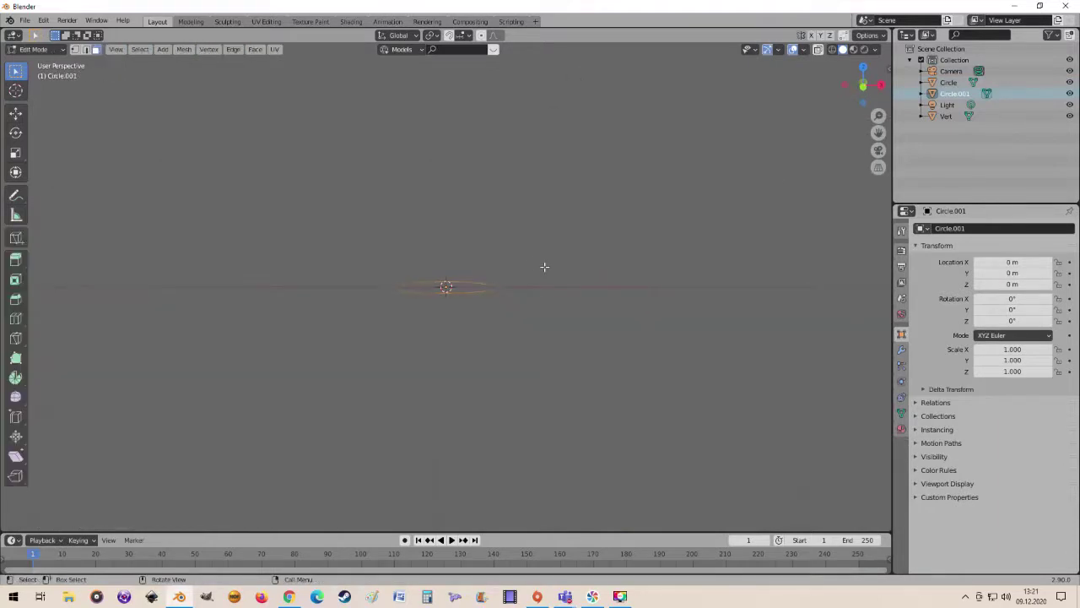
mouse_move(546, 285)
middle_down()
mouse_move(555, 357)
mouse_move(556, 253)
middle_up()
middle_drag(530, 304, 530, 322)
key(KP_1)
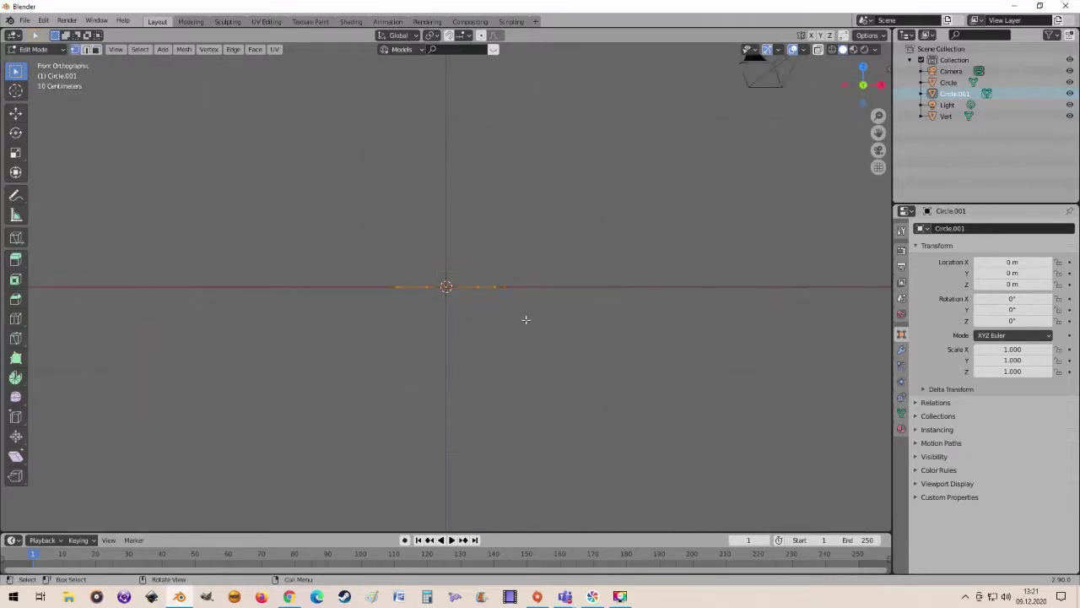
scroll(524, 319, down, 2)
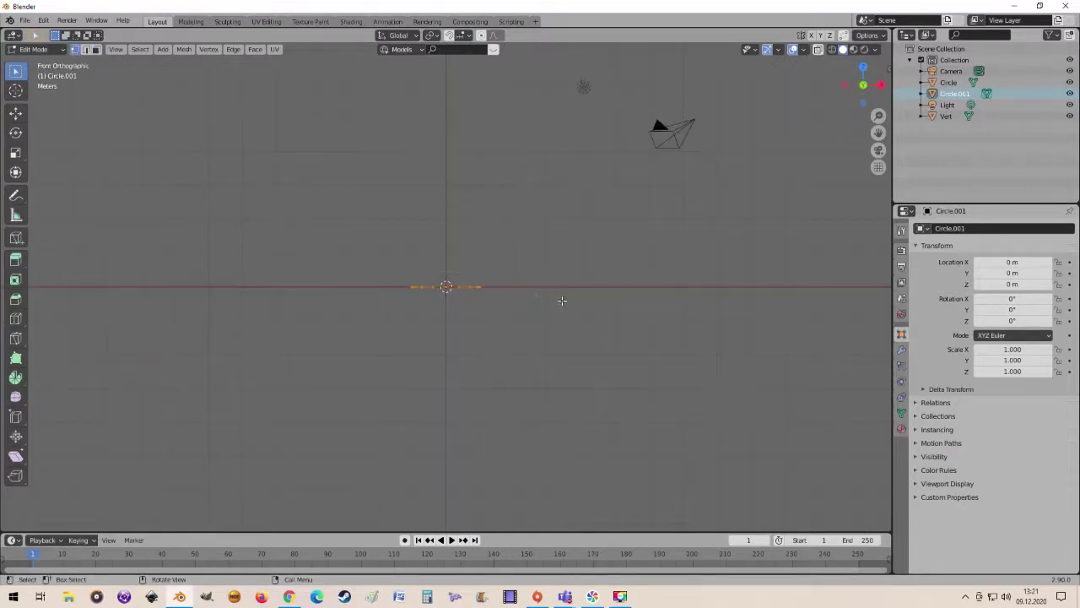
- Duplicate the circle upward and scale the copy to 1.737
key(shift+d)
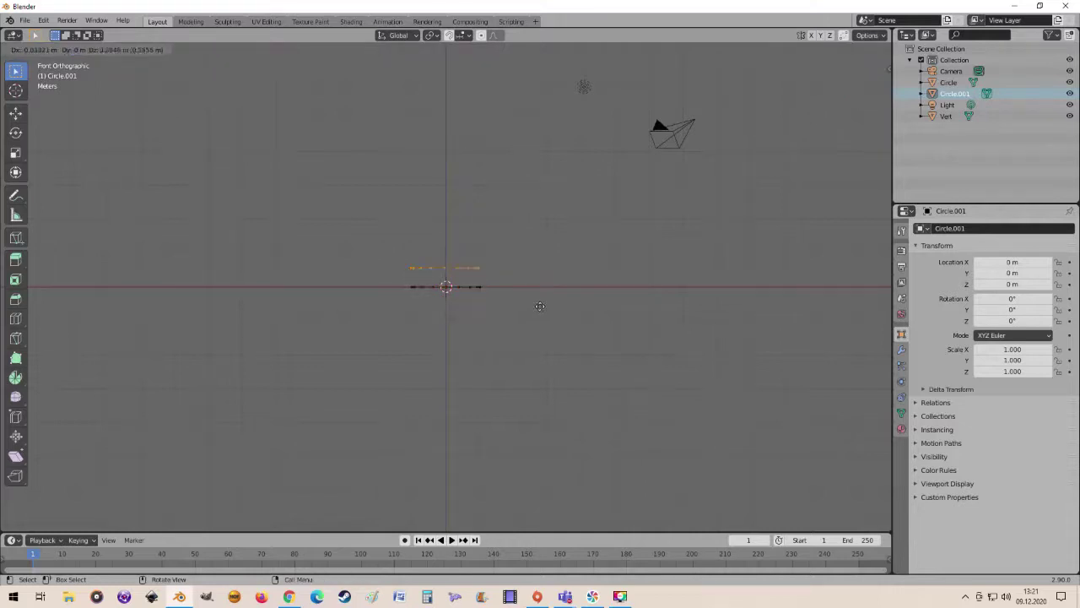
click(540, 254)
key(s)
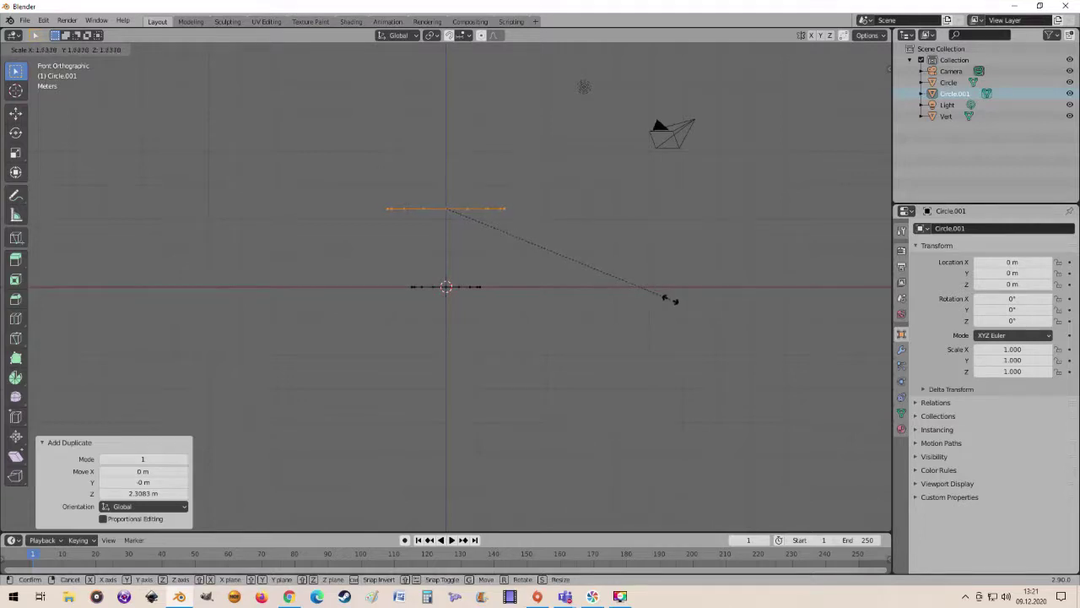
click(669, 300)
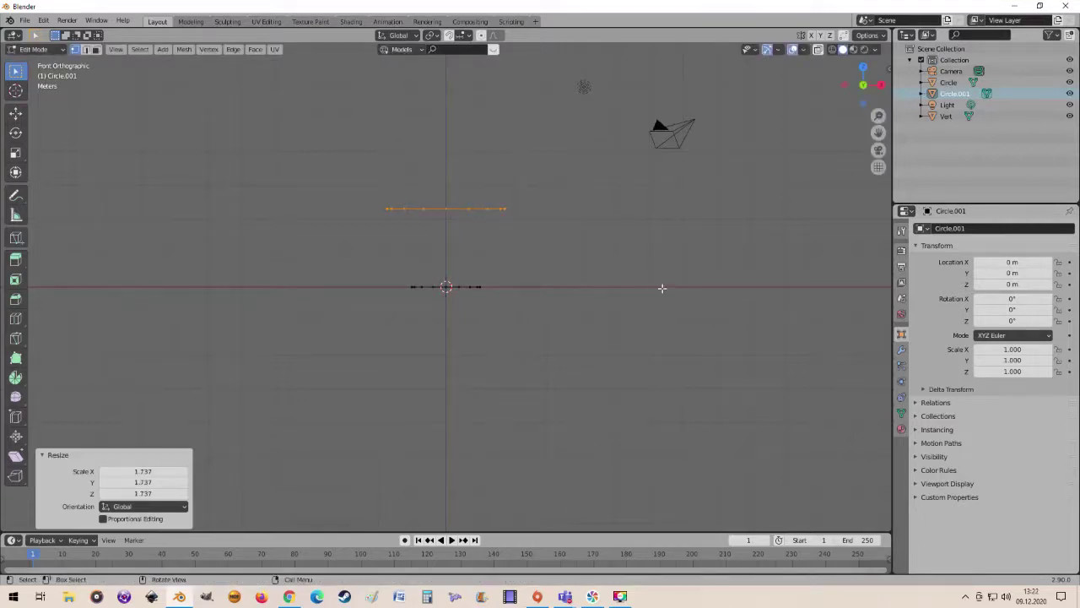
- Duplicate a third ring higher, tilt it 19.1° and scale it to 0.830
key(shift+d)
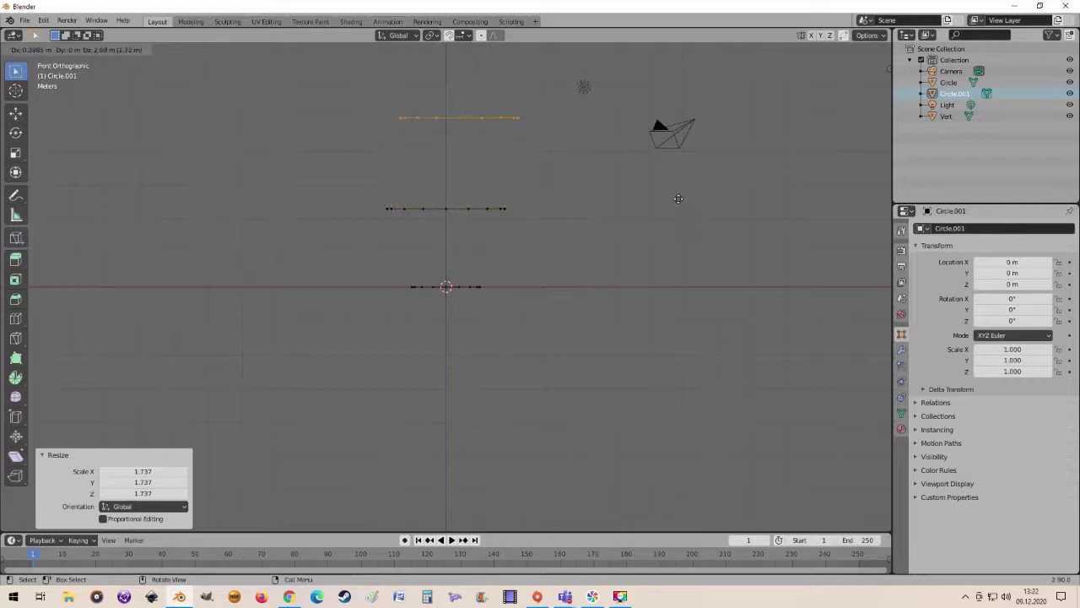
click(678, 197)
key(r)
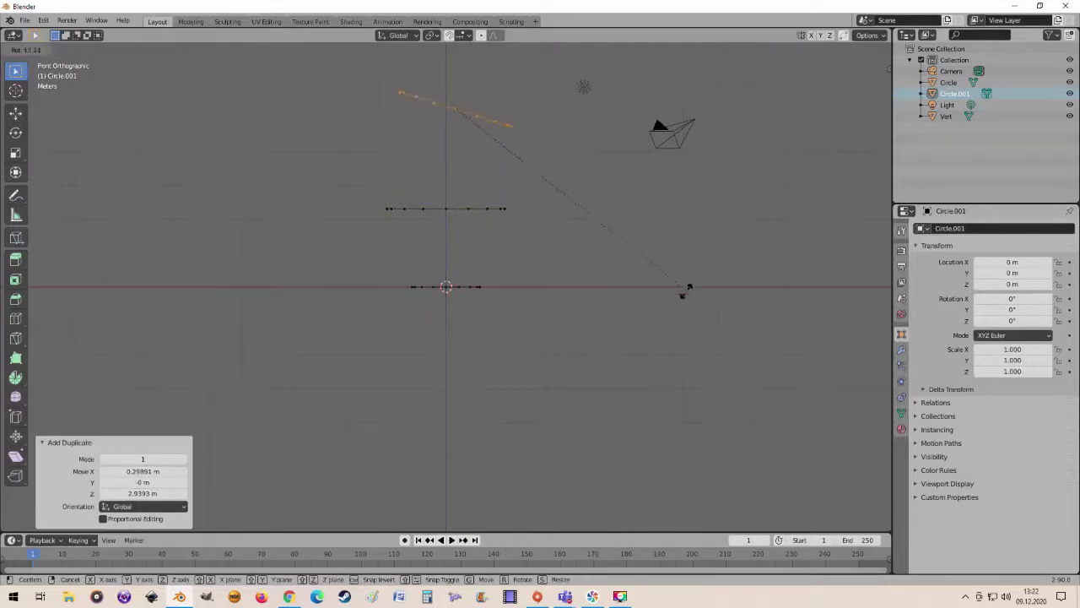
click(685, 289)
key(s)
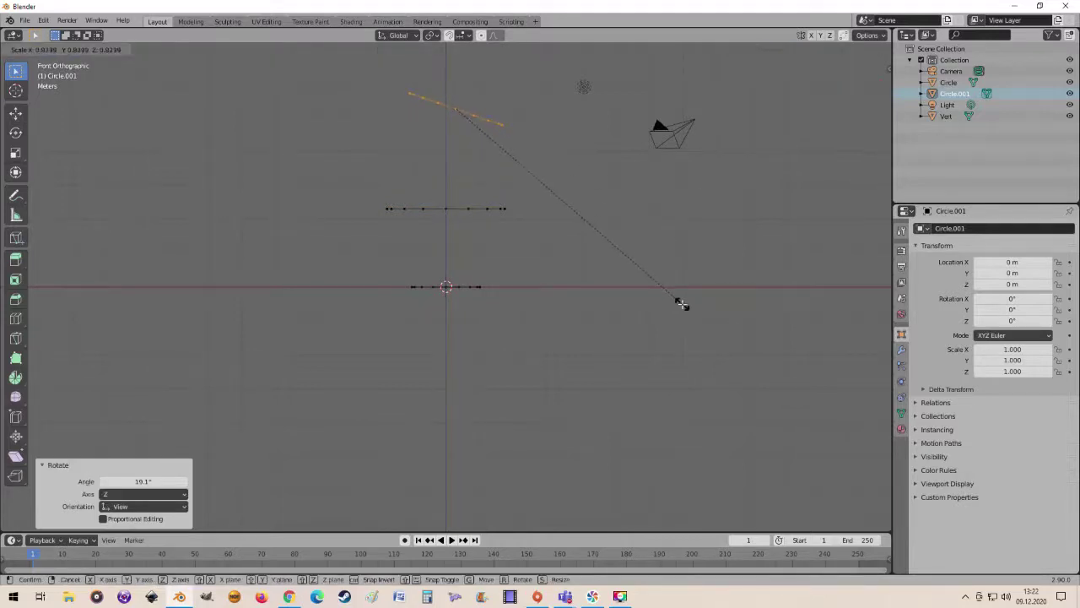
click(679, 302)
scroll(566, 234, down, 2)
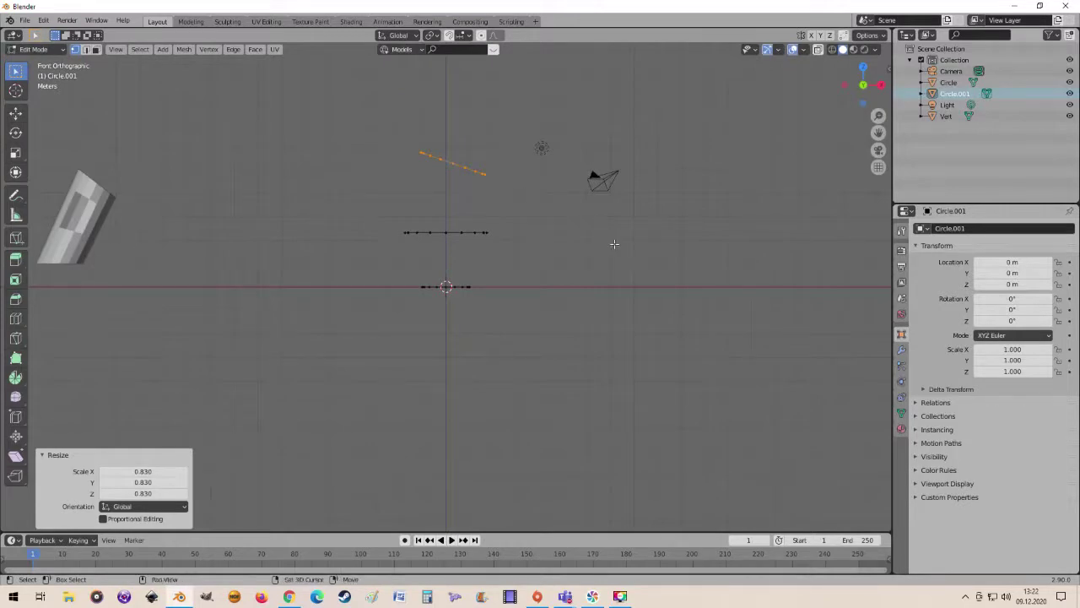
- Raise the top ring, scale it to 0.379 and tilt it 31.5°
key(g)
click(682, 227)
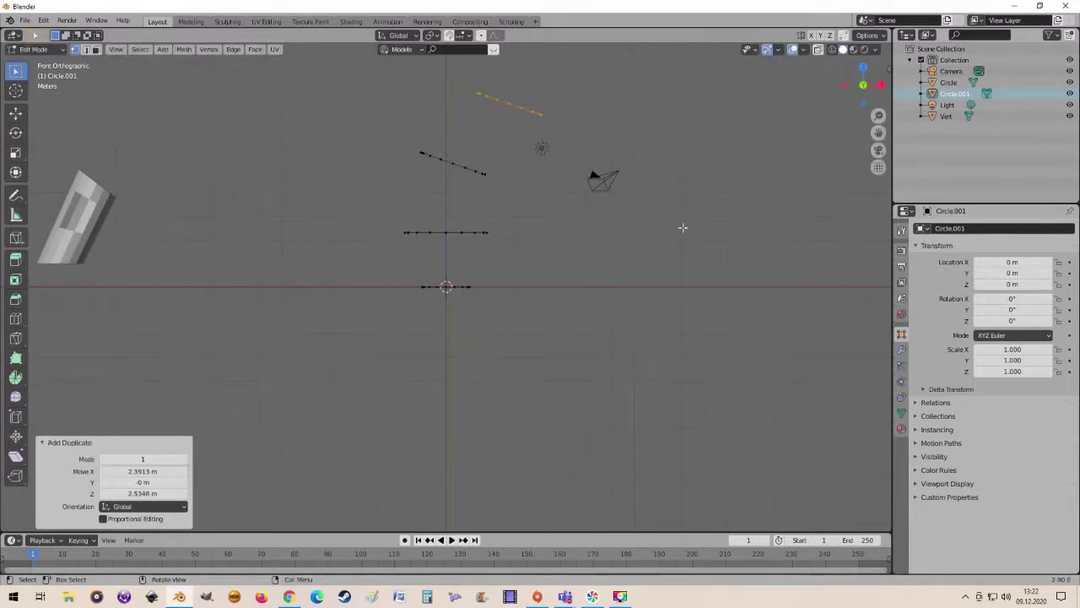
key(s)
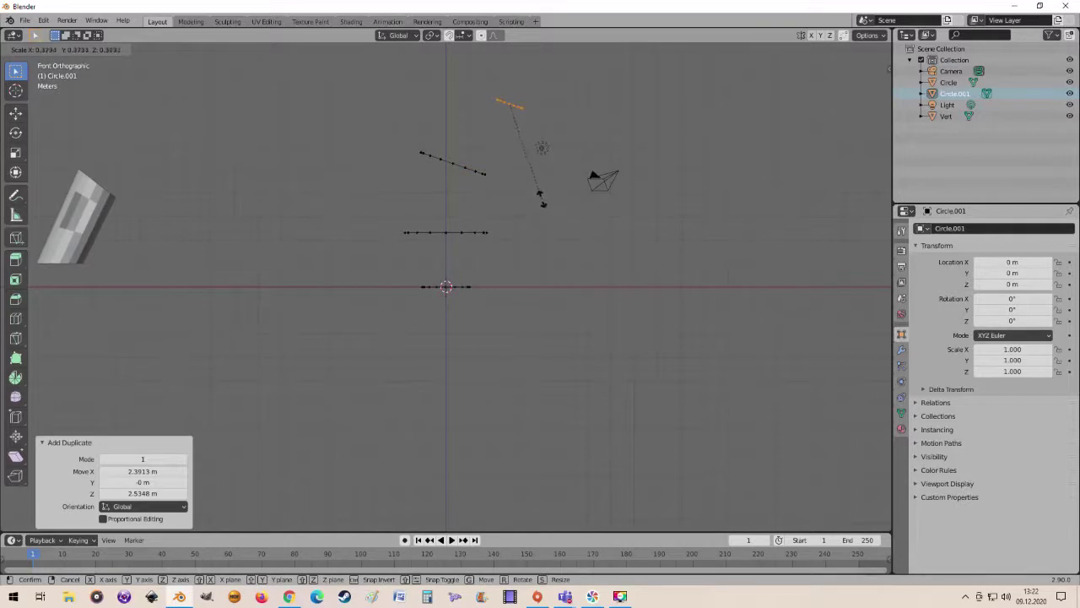
click(536, 194)
key(r)
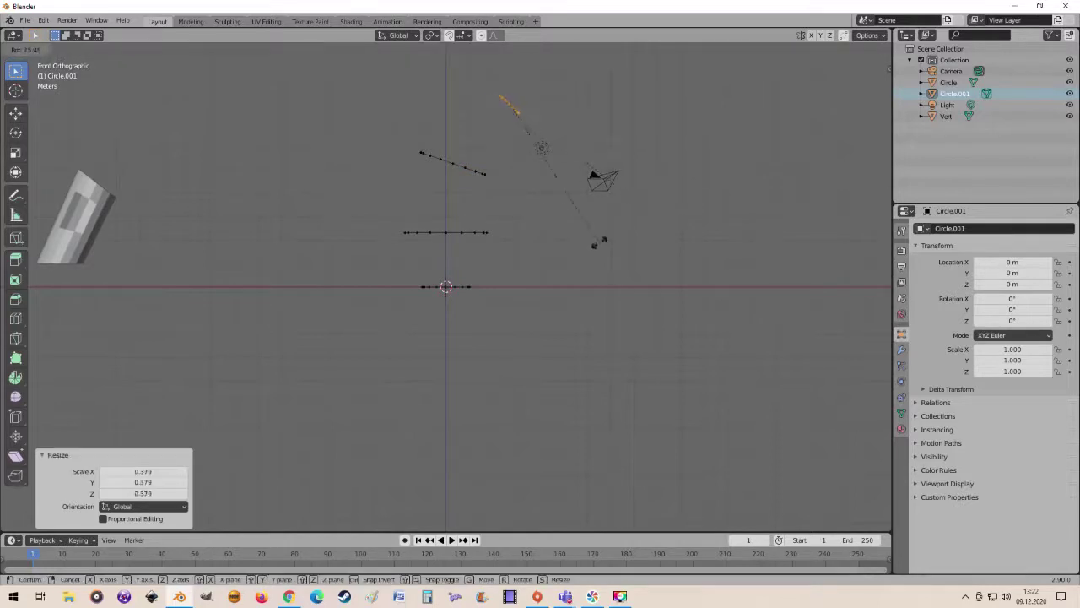
click(577, 249)
mouse_move(581, 244)
middle_down()
mouse_move(615, 272)
mouse_move(516, 258)
mouse_move(490, 327)
mouse_move(594, 342)
mouse_move(653, 313)
mouse_move(658, 294)
mouse_move(626, 286)
middle_up()
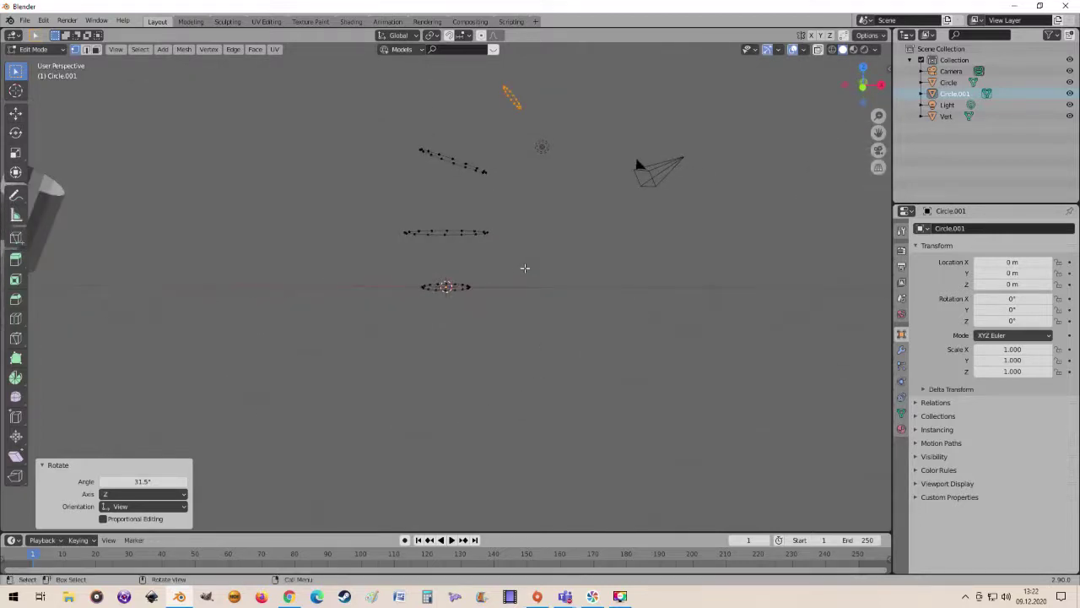
- Select all circle loops and join them with LoopTools Bridge
key(a)
middle_drag(448, 319, 447, 316)
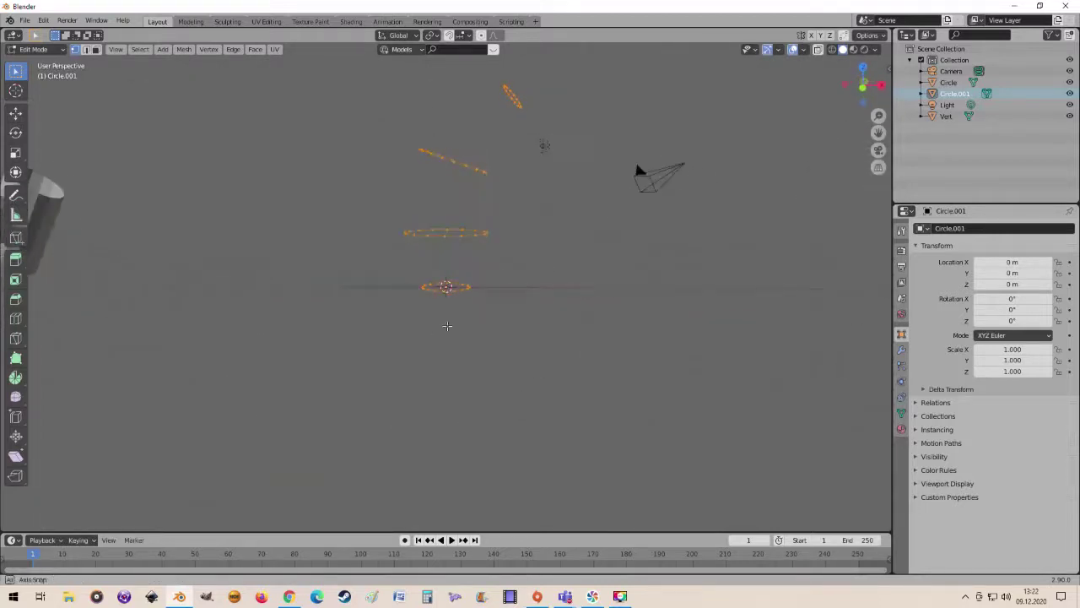
right_click(435, 234)
mouse_move(397, 231)
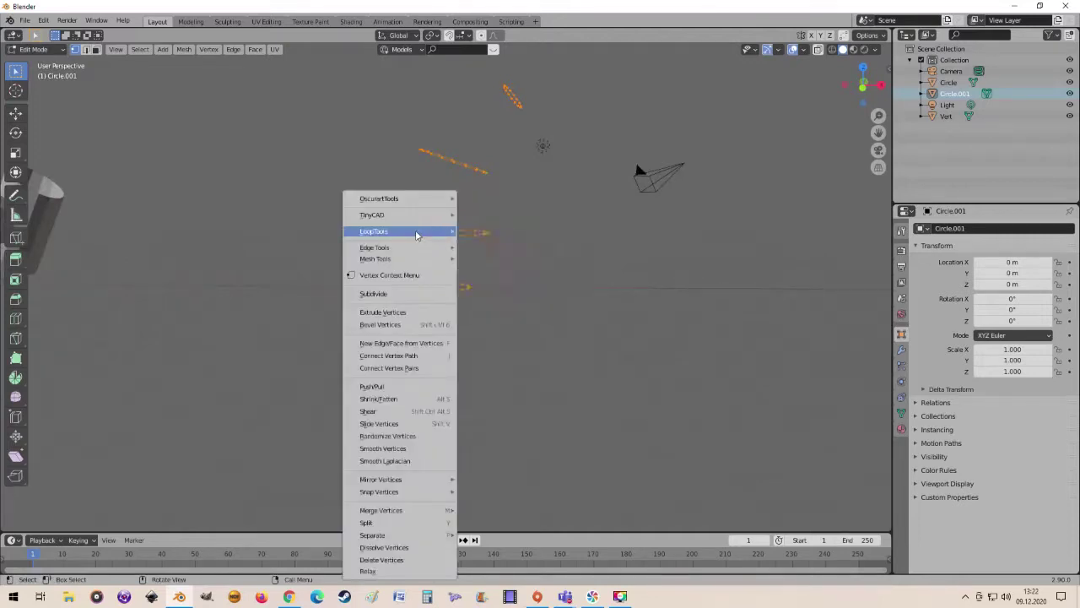
click(482, 230)
- Undo the bridge and bring up the LoopTools menu again for lofting
mouse_move(520, 240)
middle_down()
mouse_move(589, 233)
mouse_move(531, 271)
mouse_move(463, 203)
mouse_move(537, 202)
mouse_move(572, 246)
mouse_move(536, 223)
mouse_move(555, 233)
mouse_move(542, 233)
mouse_move(538, 207)
mouse_move(552, 246)
mouse_move(530, 250)
mouse_move(562, 231)
middle_up()
key(ctrl+z)
right_click(468, 193)
mouse_move(406, 193)
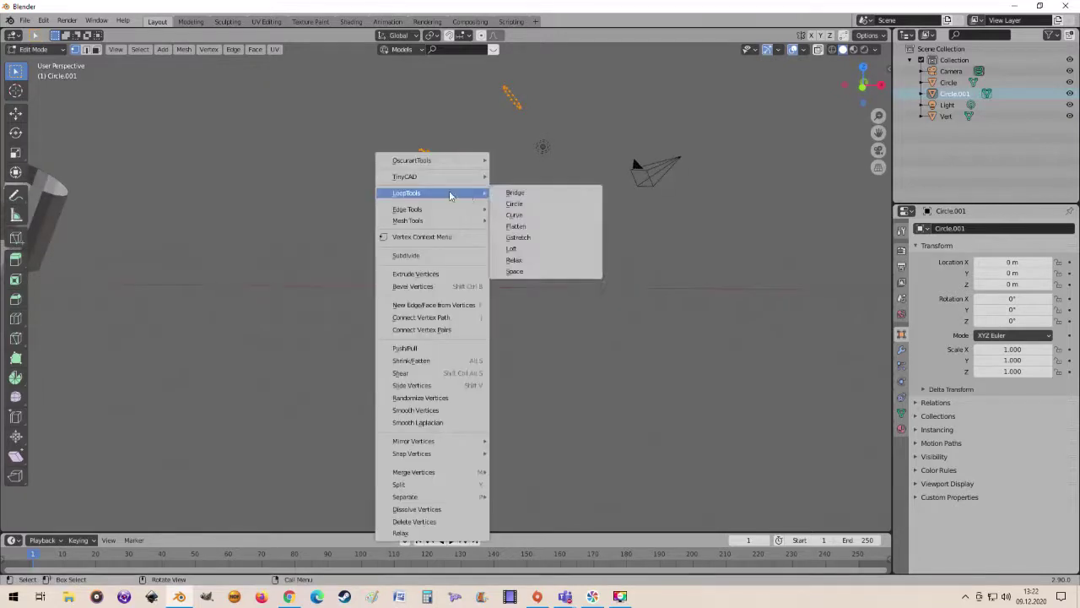
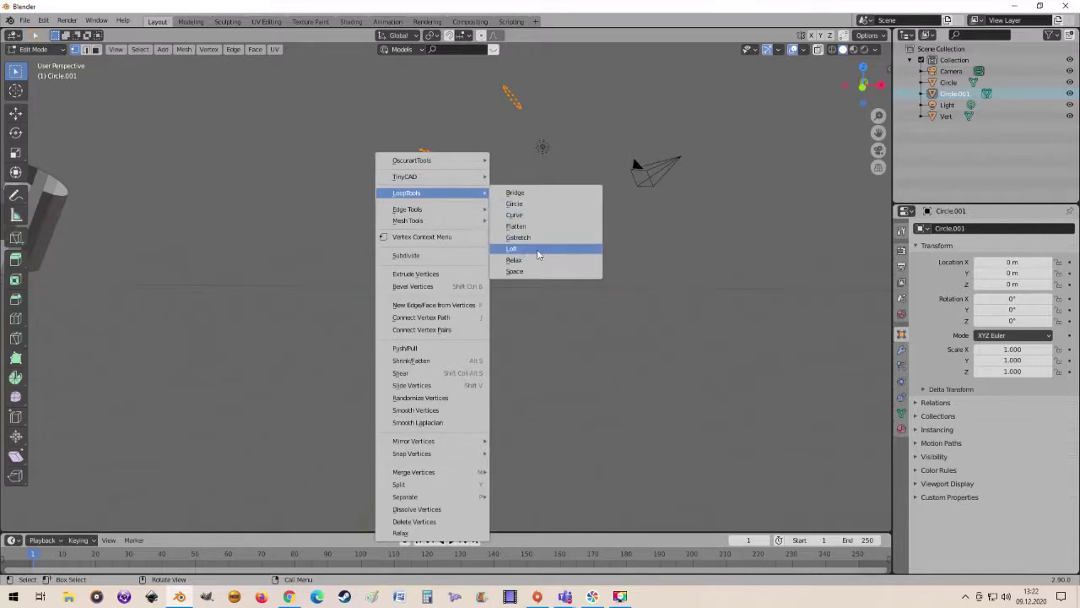
- Loft the selected circle rings with LoopTools Loft into a bent tube and inspect it from several angles
click(529, 250)
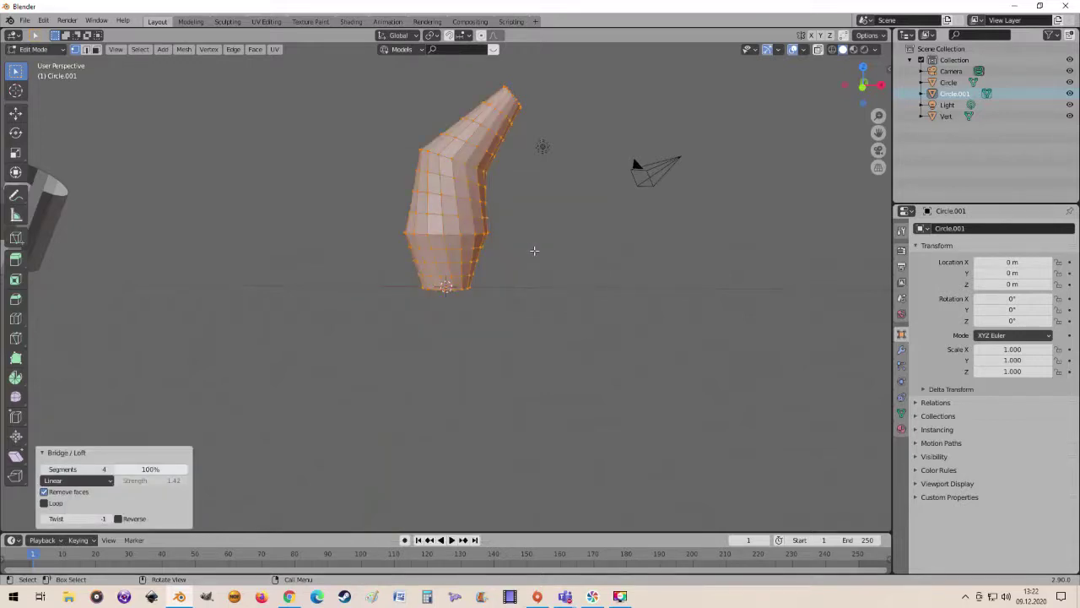
mouse_move(535, 250)
middle_down()
mouse_move(466, 191)
mouse_move(590, 298)
mouse_move(530, 213)
middle_up()
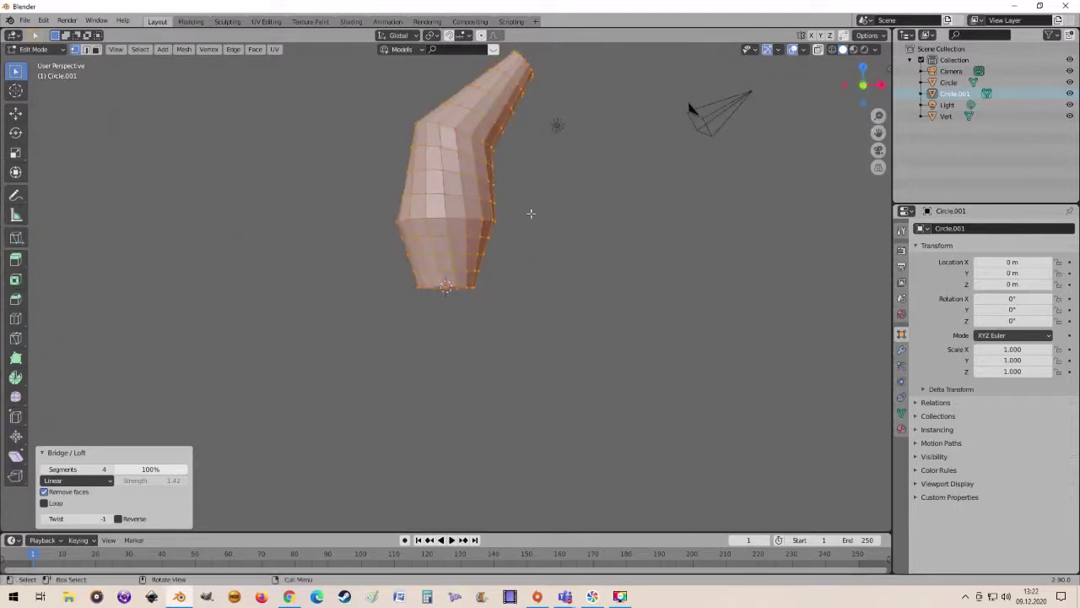
mouse_move(537, 97)
middle_down()
mouse_move(518, 173)
mouse_move(540, 169)
mouse_move(566, 152)
mouse_move(374, 163)
mouse_move(459, 157)
middle_up()
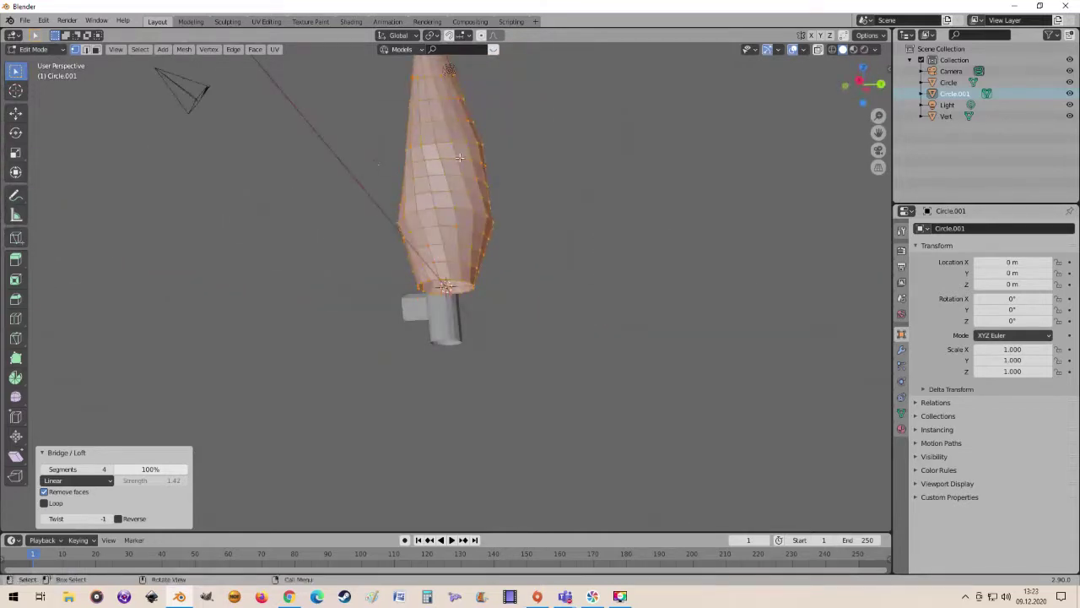
mouse_move(480, 243)
middle_down()
mouse_move(632, 272)
mouse_move(611, 277)
middle_up()
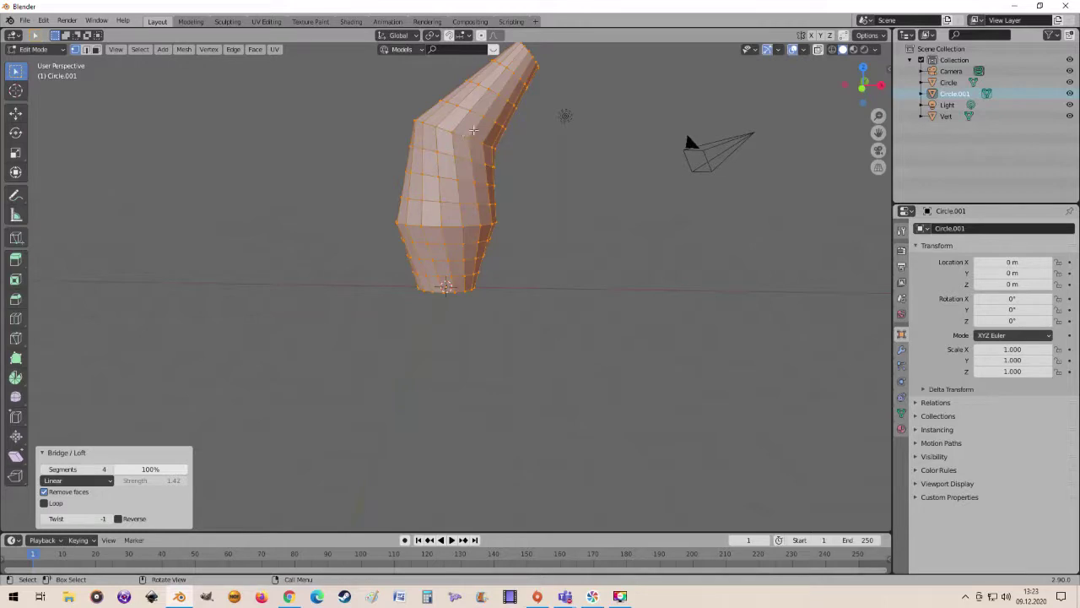
- Set the loft to 5 segments with Cubic interpolation and reduce the twist to 0
click(109, 469)
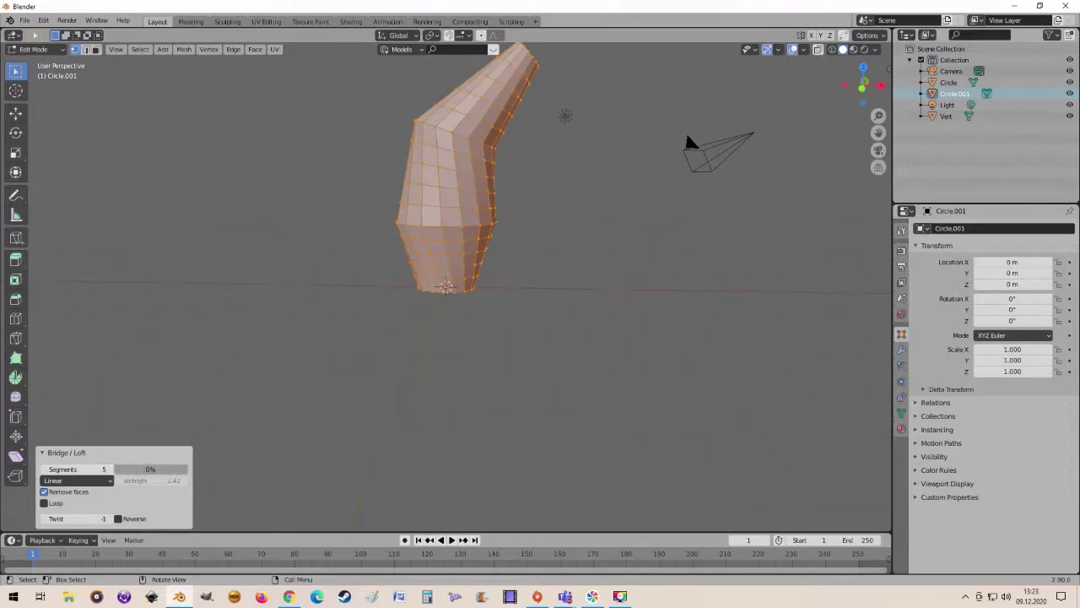
click(106, 483)
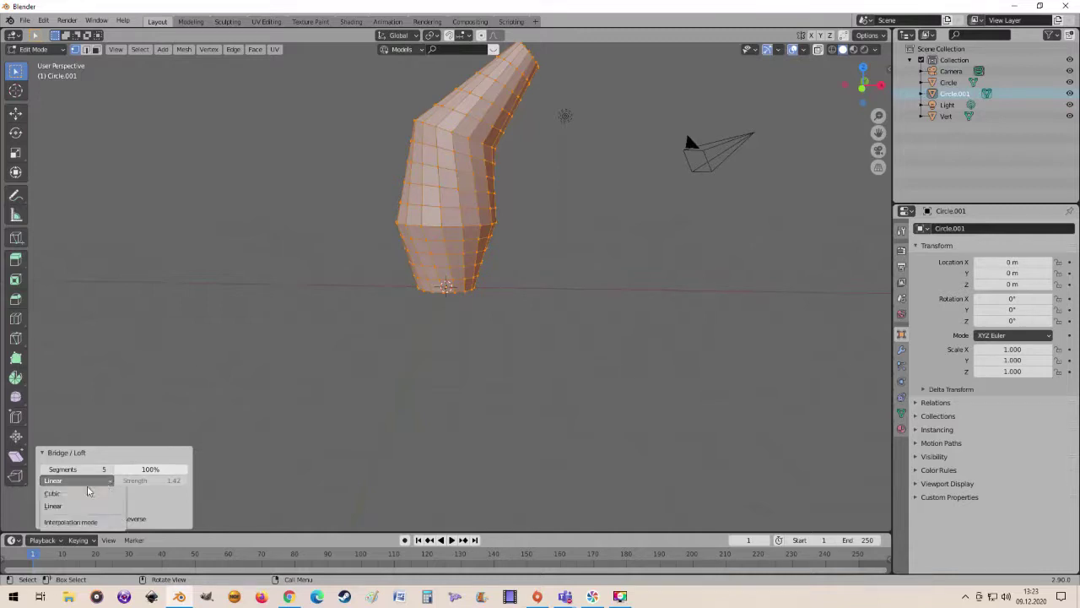
click(84, 492)
middle_drag(401, 414, 417, 399)
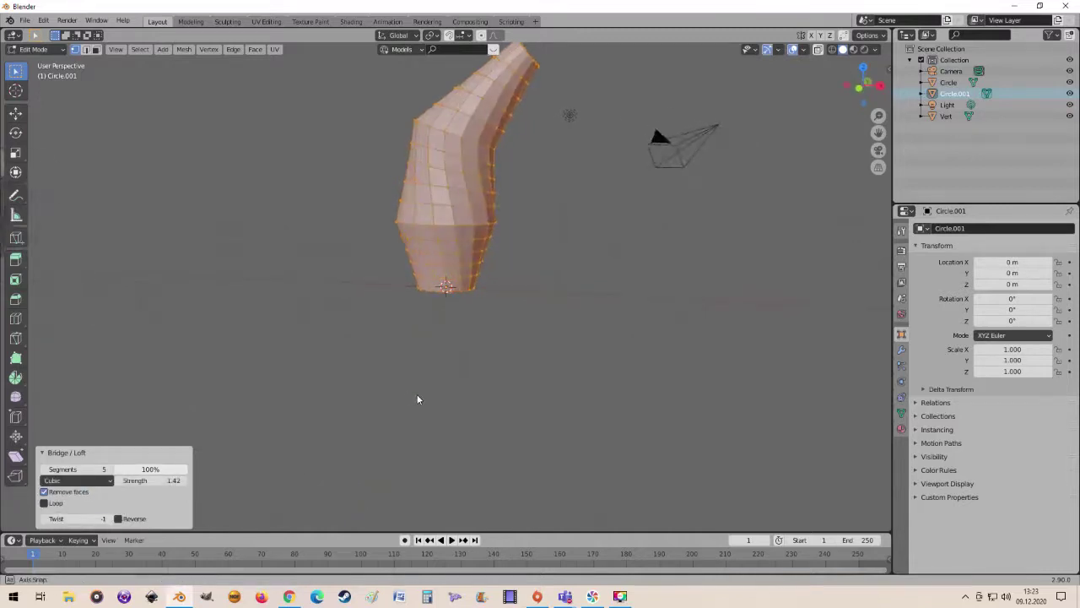
click(111, 519)
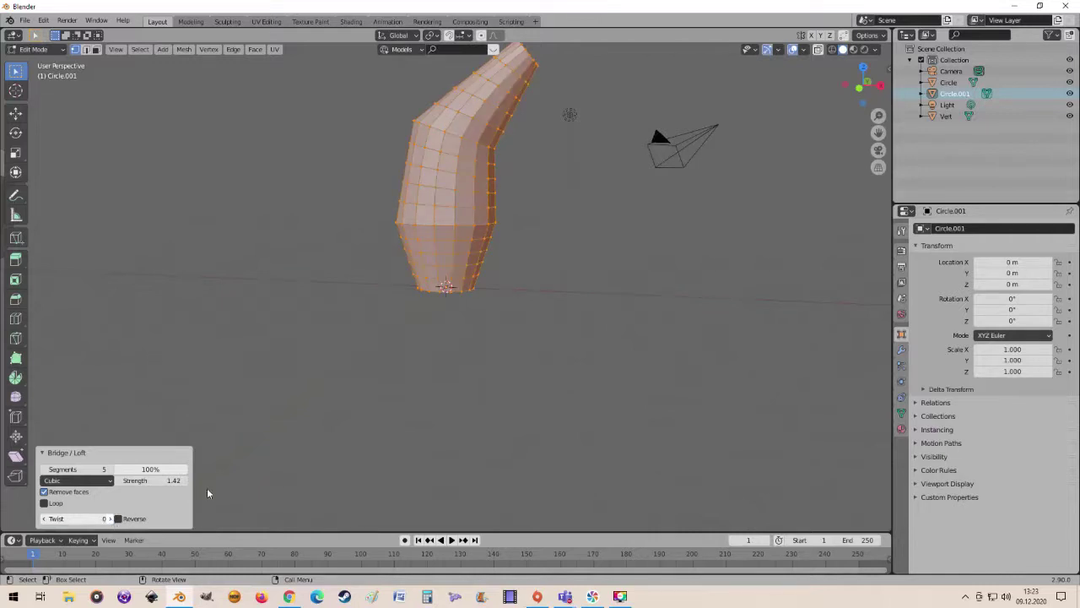
mouse_move(207, 488)
middle_down()
mouse_move(458, 332)
mouse_move(455, 400)
mouse_move(472, 406)
middle_up()
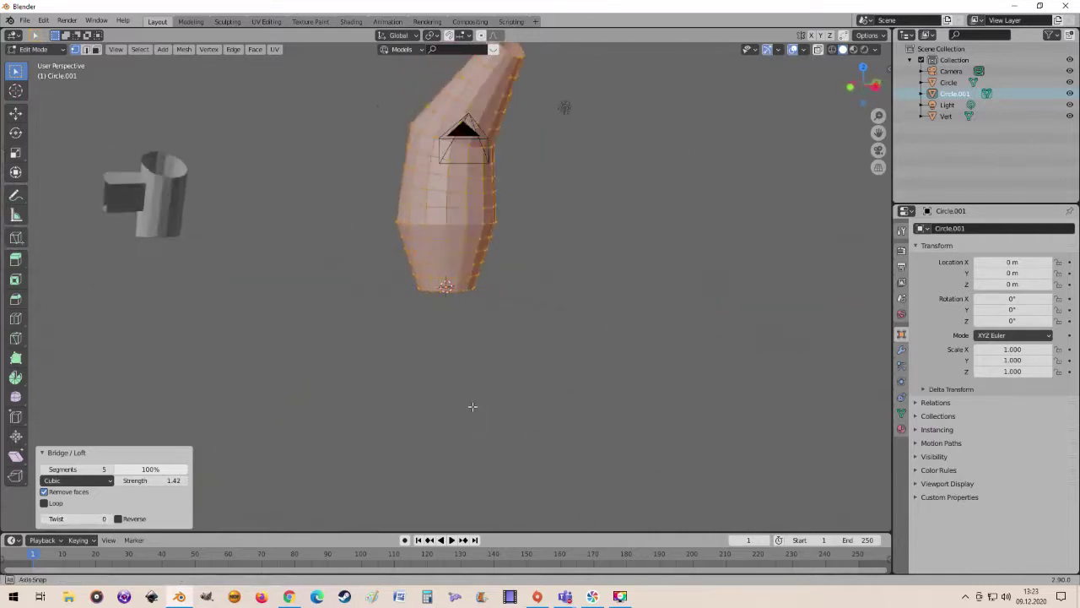
- Toggle the loft's Reverse option on to compare, then turn it back off
click(118, 518)
mouse_move(541, 397)
middle_down()
mouse_move(562, 379)
mouse_move(489, 307)
mouse_move(550, 338)
mouse_move(514, 369)
mouse_move(367, 352)
mouse_move(422, 410)
mouse_move(540, 374)
mouse_move(617, 374)
mouse_move(559, 374)
mouse_move(537, 393)
mouse_move(565, 391)
middle_up()
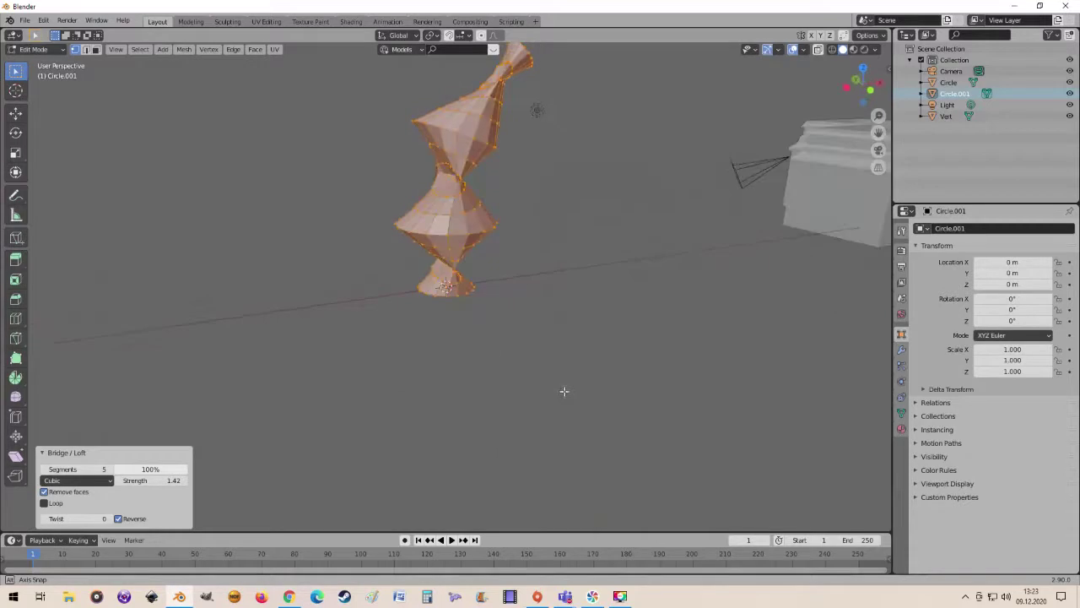
click(118, 520)
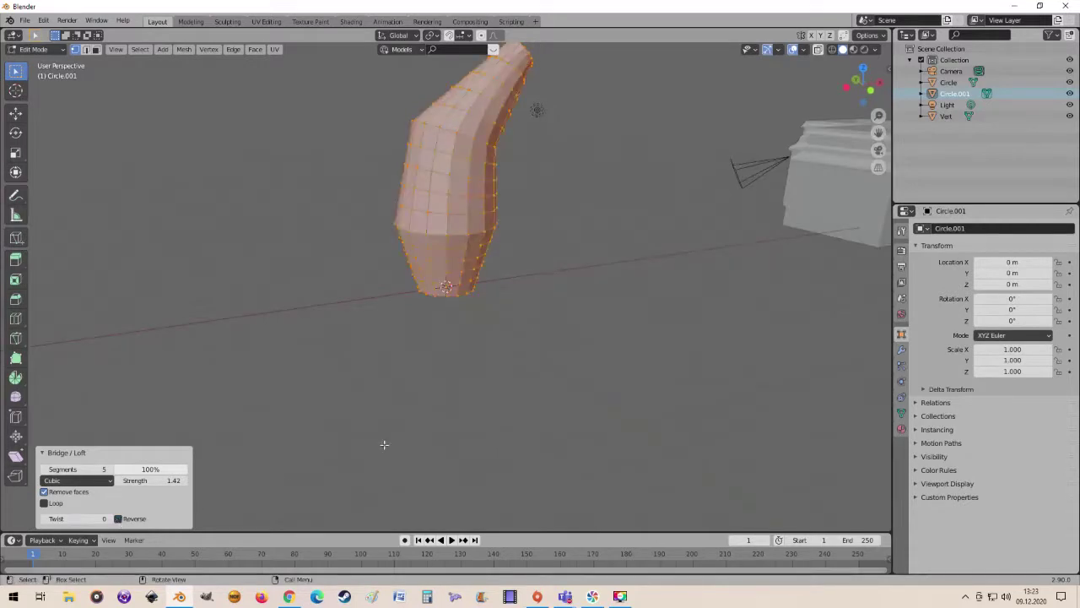
middle_drag(384, 444, 366, 444)
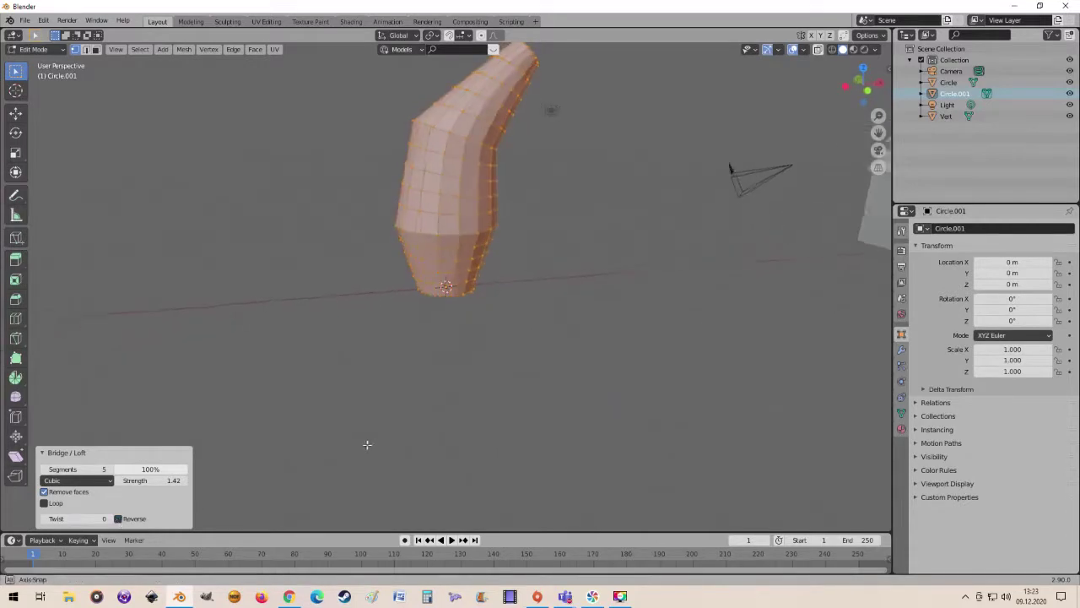
- Raise the loft twist to 4 and inspect the twisted tube
click(109, 518)
click(109, 518)
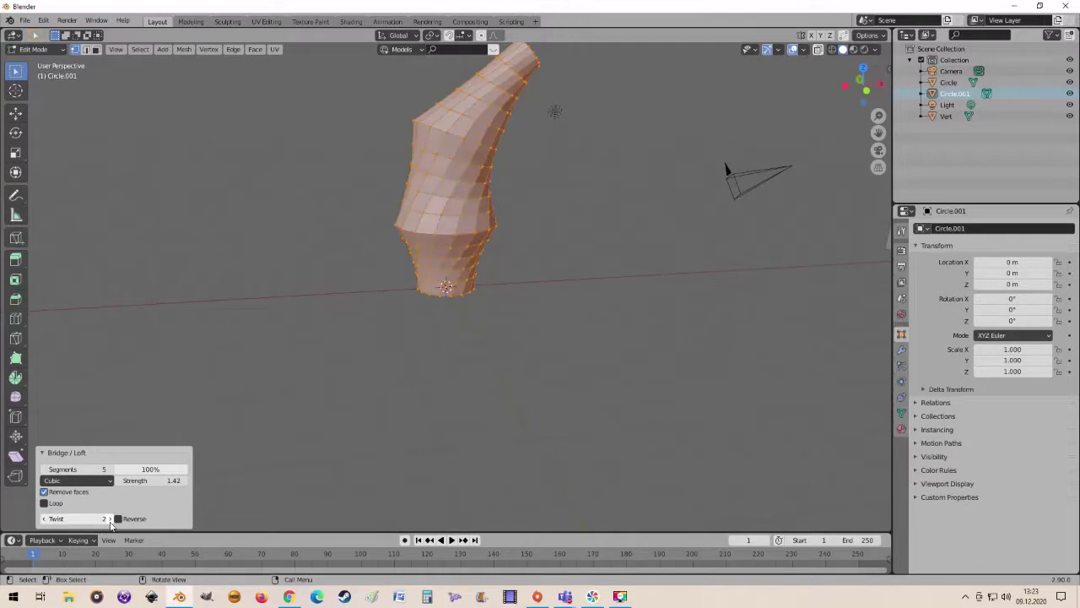
click(109, 518)
click(109, 519)
mouse_move(417, 427)
middle_down()
mouse_move(453, 385)
mouse_move(430, 155)
mouse_move(349, 212)
mouse_move(211, 433)
middle_up()
mouse_move(407, 321)
middle_down()
mouse_move(403, 424)
mouse_move(319, 433)
mouse_move(289, 349)
mouse_move(420, 190)
mouse_move(499, 193)
mouse_move(397, 188)
mouse_move(374, 166)
mouse_move(504, 219)
mouse_move(379, 190)
mouse_move(478, 260)
mouse_move(622, 295)
mouse_move(642, 258)
mouse_move(656, 272)
middle_up()
- Preview the loft in Object Mode with level-2 subdivision and Shade Smooth, then return to Edit Mode
key(Tab)
key(ctrl+2)
right_click(457, 215)
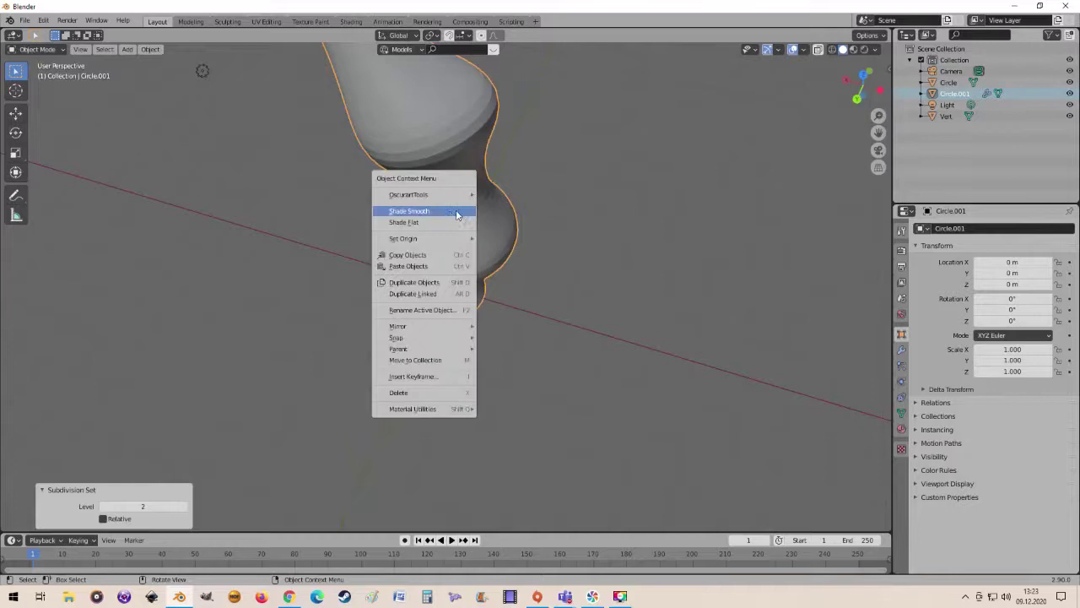
click(439, 218)
mouse_move(486, 218)
middle_down()
mouse_move(400, 174)
mouse_move(359, 182)
mouse_move(466, 160)
mouse_move(443, 251)
mouse_move(241, 225)
mouse_move(278, 279)
mouse_move(349, 312)
mouse_move(258, 294)
mouse_move(200, 299)
mouse_move(238, 309)
mouse_move(217, 314)
mouse_move(478, 265)
mouse_move(504, 301)
mouse_move(367, 263)
mouse_move(504, 293)
middle_up()
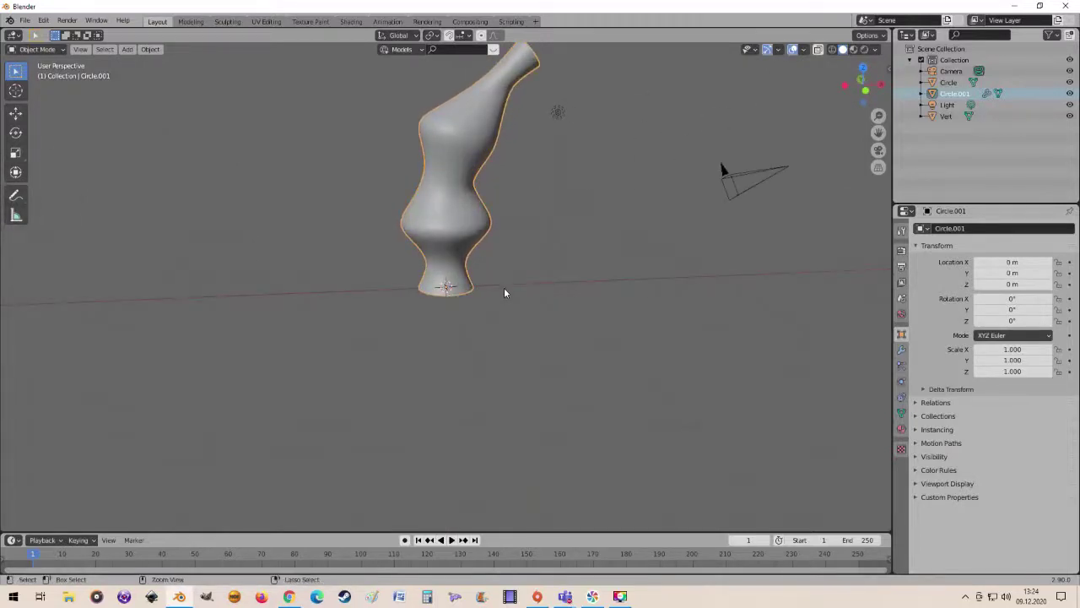
key(Tab)
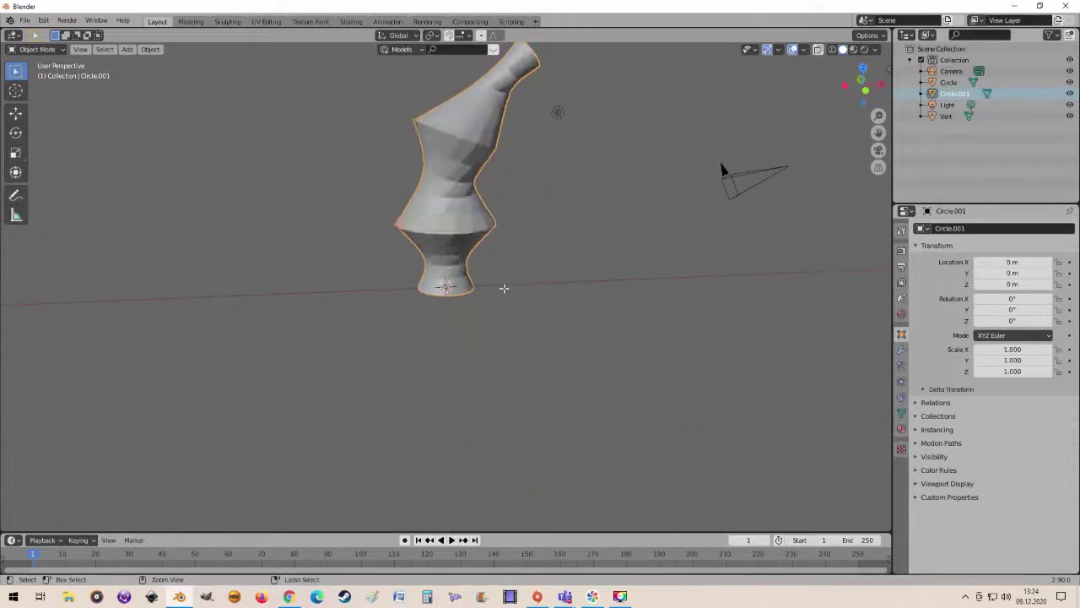
- Try bridging the circle rings with LoopTools Bridge, then undo it
scroll(504, 288, down, 3)
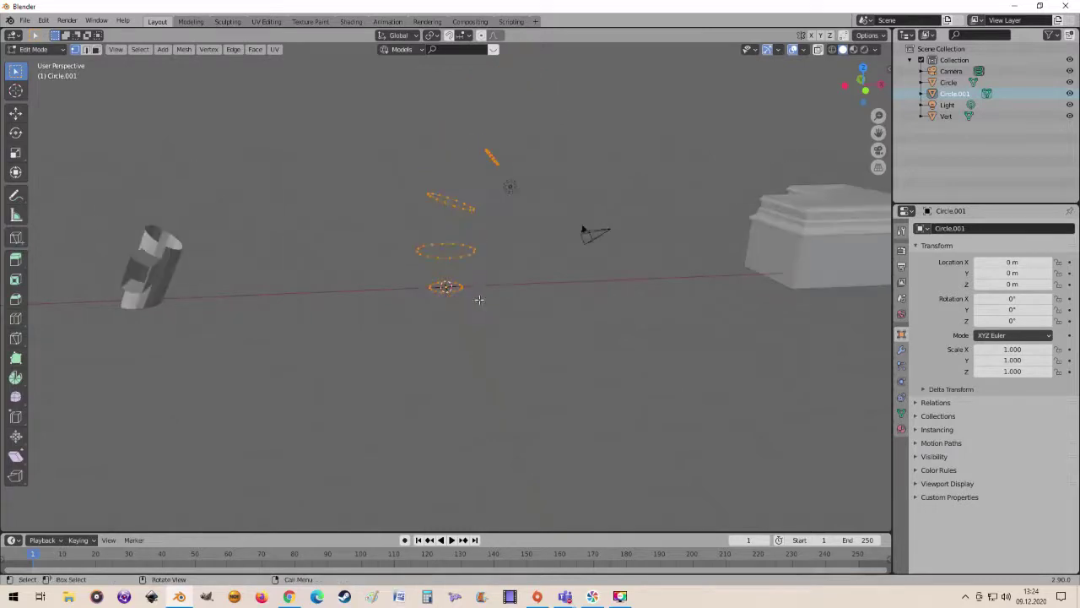
scroll(503, 288, down, 2)
right_click(426, 278)
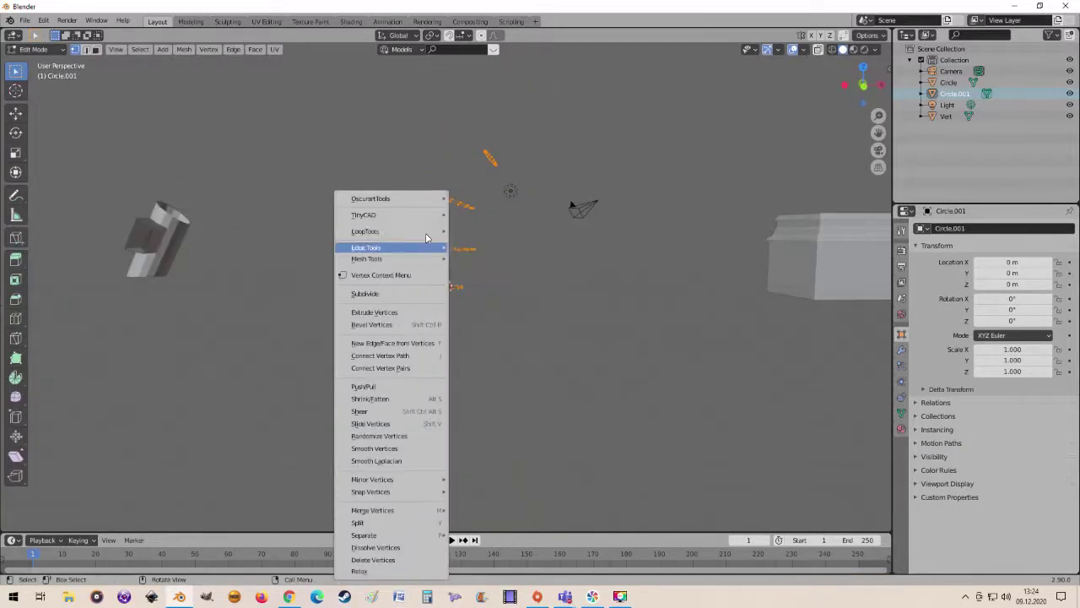
mouse_move(366, 231)
click(478, 231)
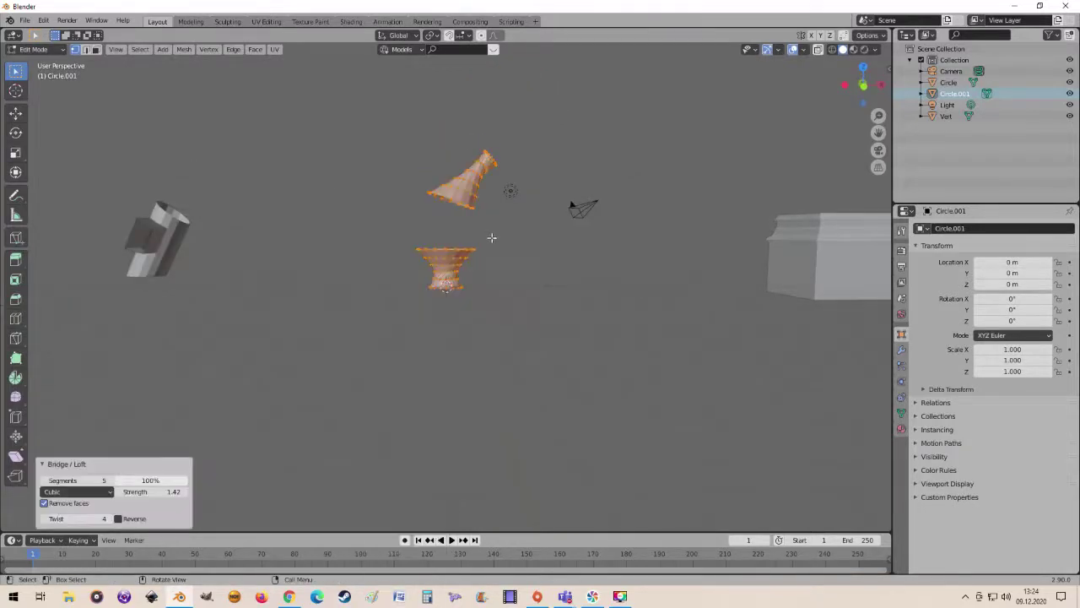
key(ctrl+z)
- Re-loft the rings with LoopTools Loft and lower the twist from 4 to 0
right_click(479, 238)
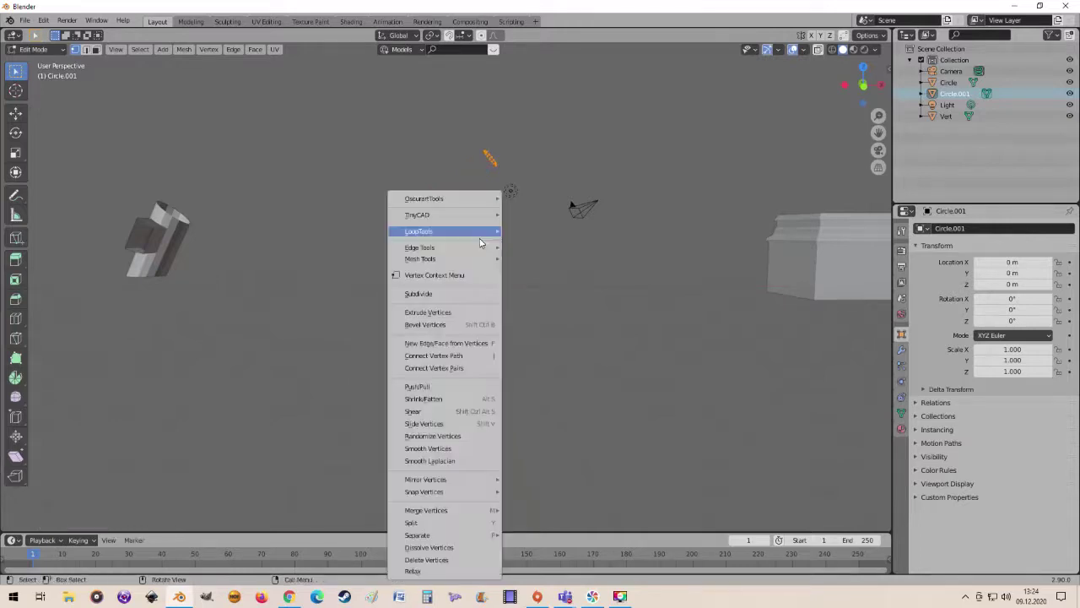
click(524, 287)
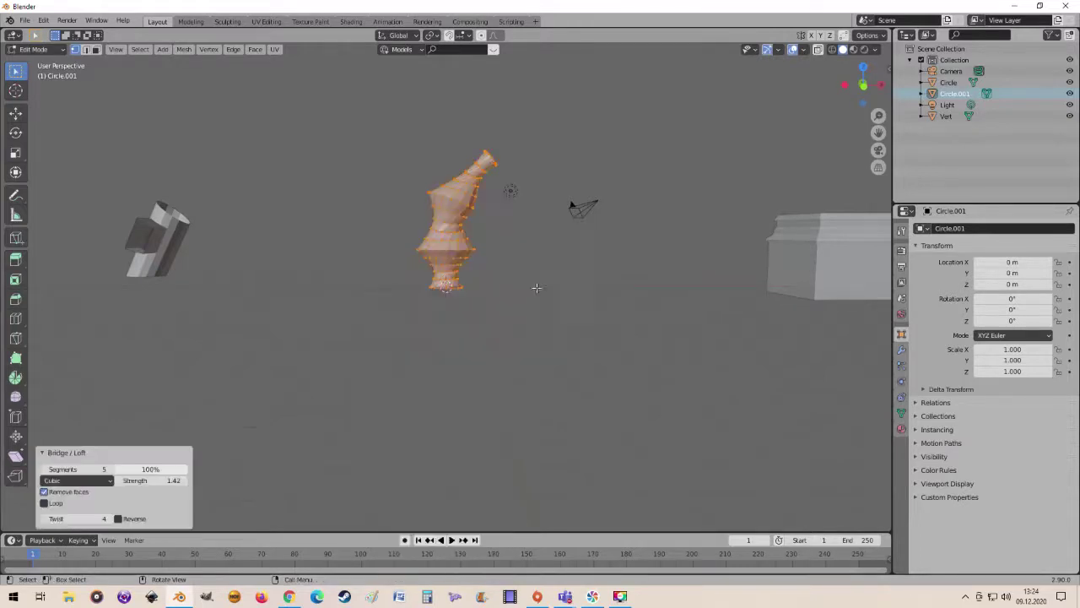
scroll(539, 271, up, 3)
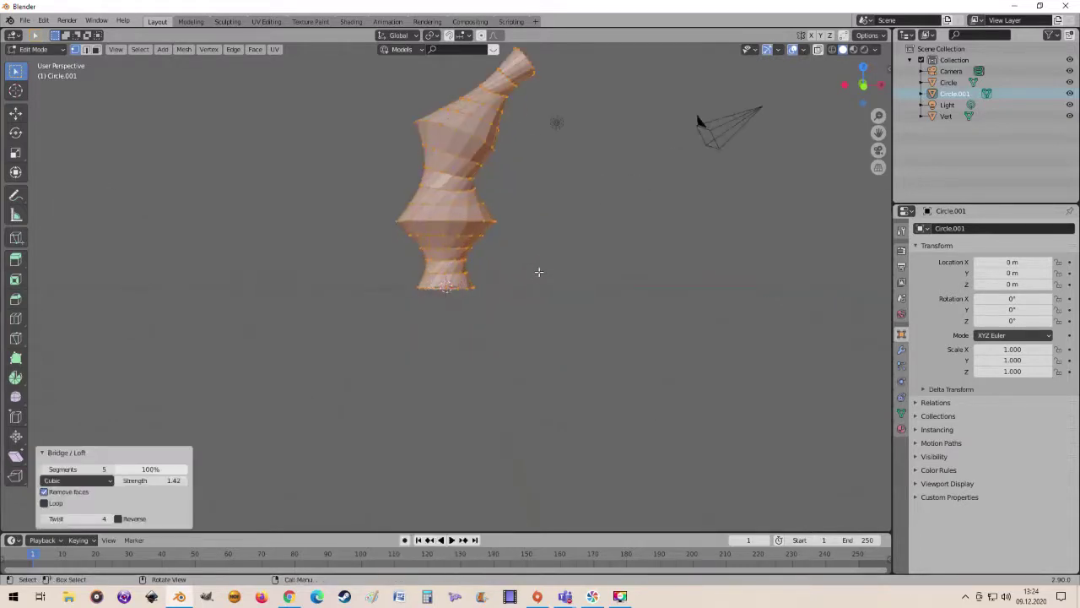
click(45, 519)
click(45, 519)
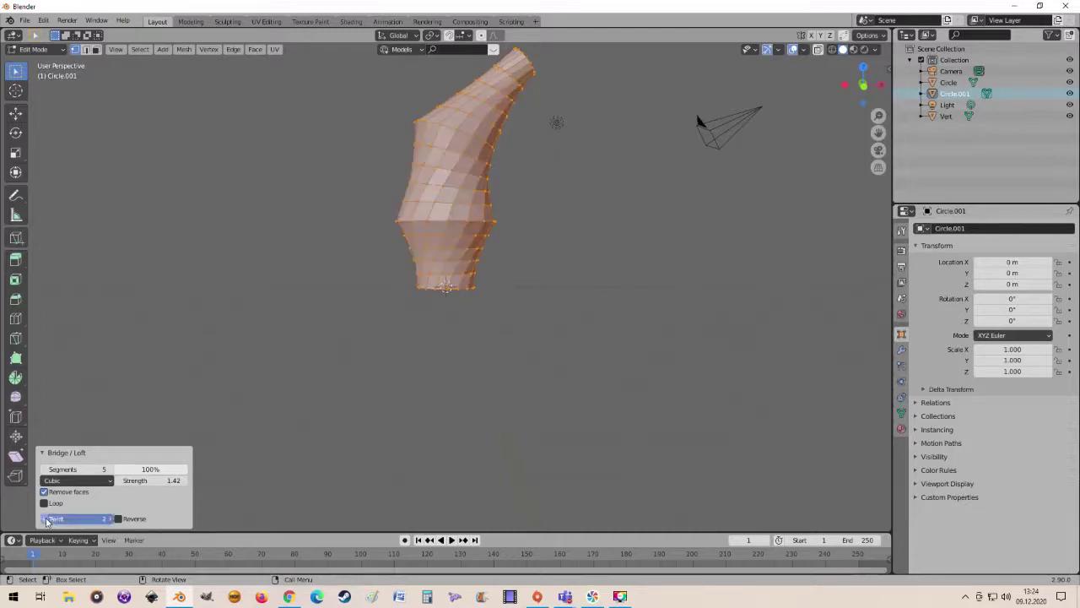
click(45, 519)
click(45, 519)
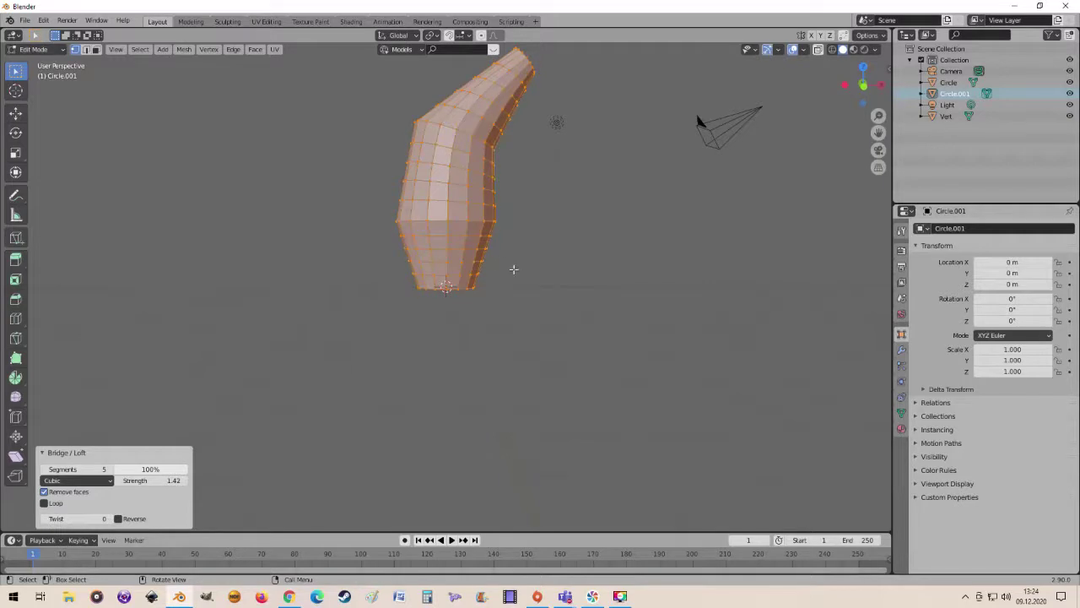
mouse_move(513, 269)
middle_down()
mouse_move(438, 283)
mouse_move(530, 340)
mouse_move(615, 328)
mouse_move(559, 290)
mouse_move(464, 296)
mouse_move(587, 241)
mouse_move(672, 303)
mouse_move(699, 271)
mouse_move(745, 268)
mouse_move(699, 276)
middle_up()
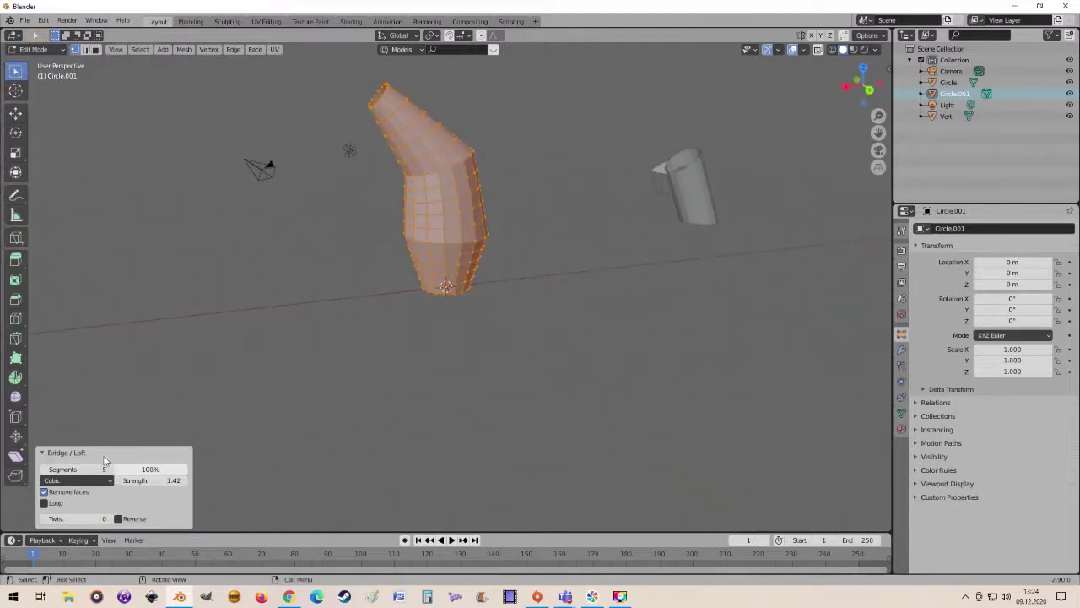
- Enable the loft's Loop option and inspect the closed result in wireframe
mouse_move(467, 285)
middle_down()
mouse_move(268, 246)
mouse_move(260, 195)
mouse_move(200, 241)
middle_up()
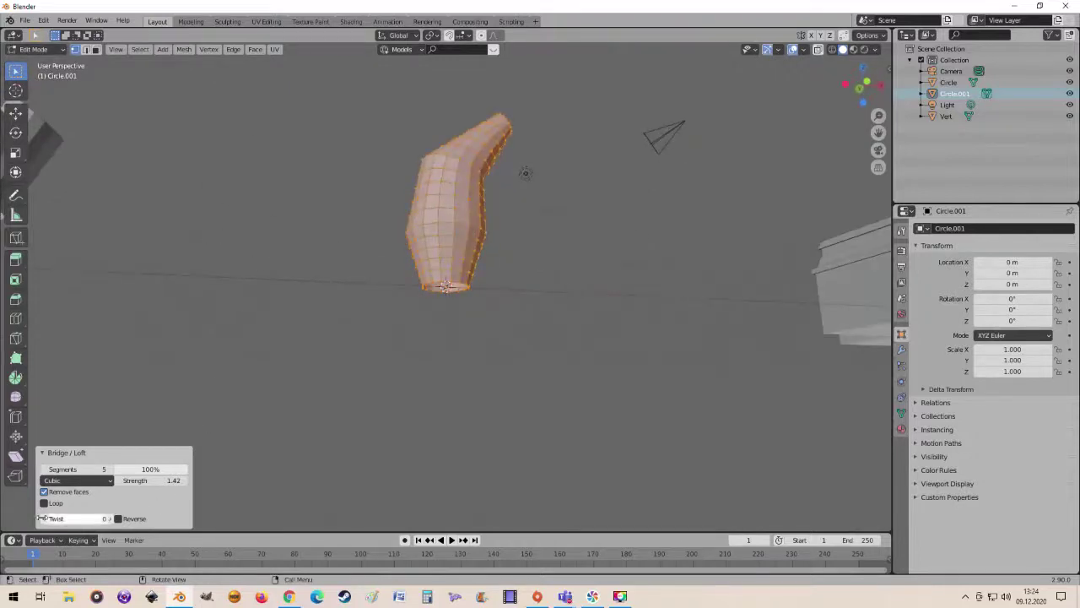
mouse_move(457, 369)
middle_down()
mouse_move(413, 357)
mouse_move(415, 340)
mouse_move(493, 207)
middle_up()
middle_drag(504, 297, 371, 370)
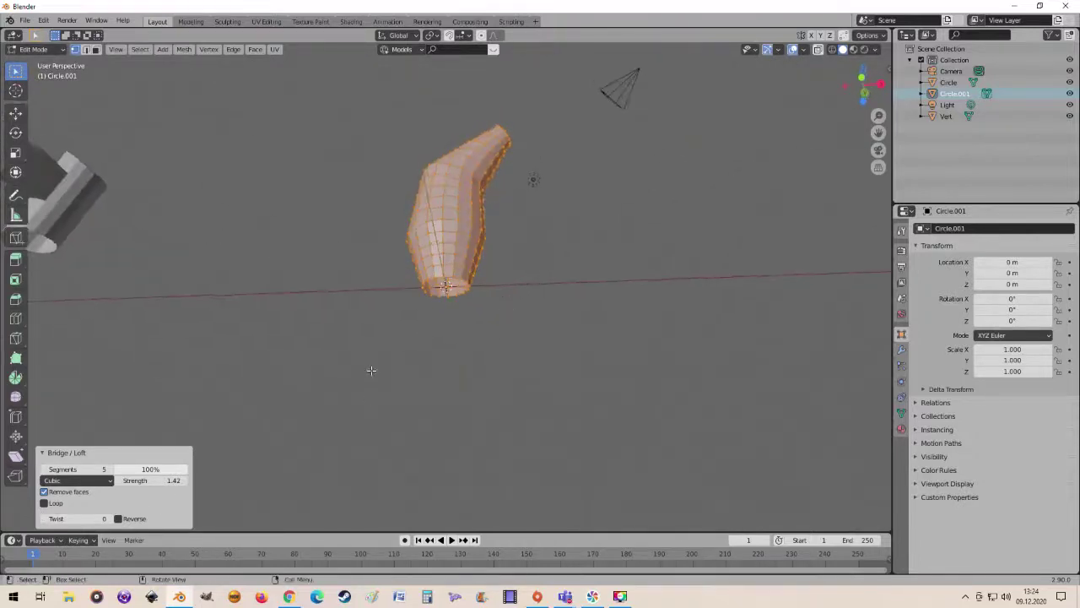
click(44, 504)
mouse_move(432, 403)
middle_down()
mouse_move(386, 427)
mouse_move(465, 171)
middle_up()
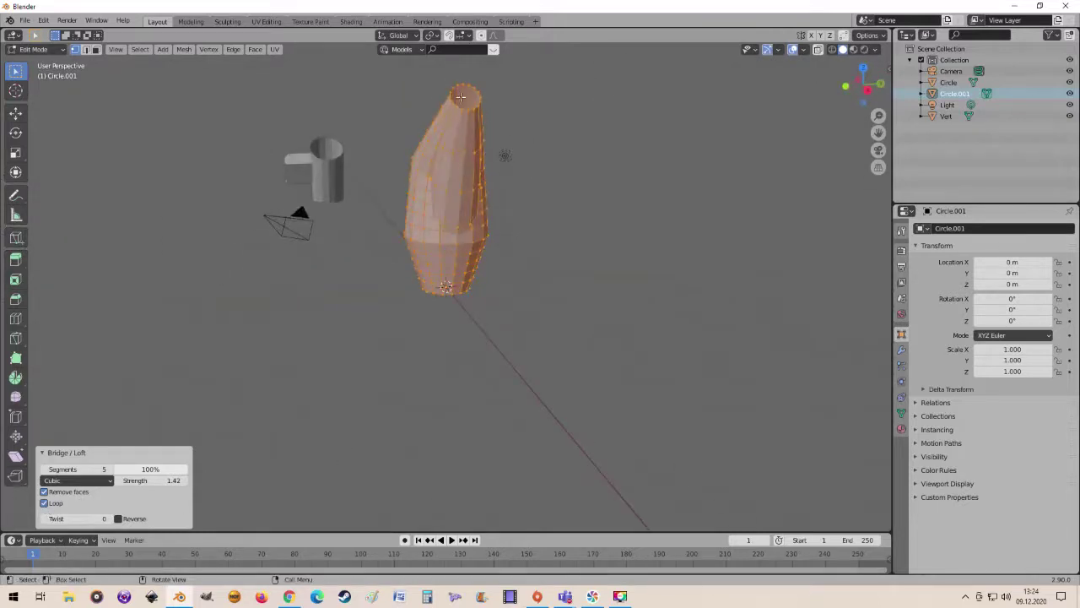
mouse_move(460, 97)
middle_down()
mouse_move(520, 251)
mouse_move(542, 121)
middle_up()
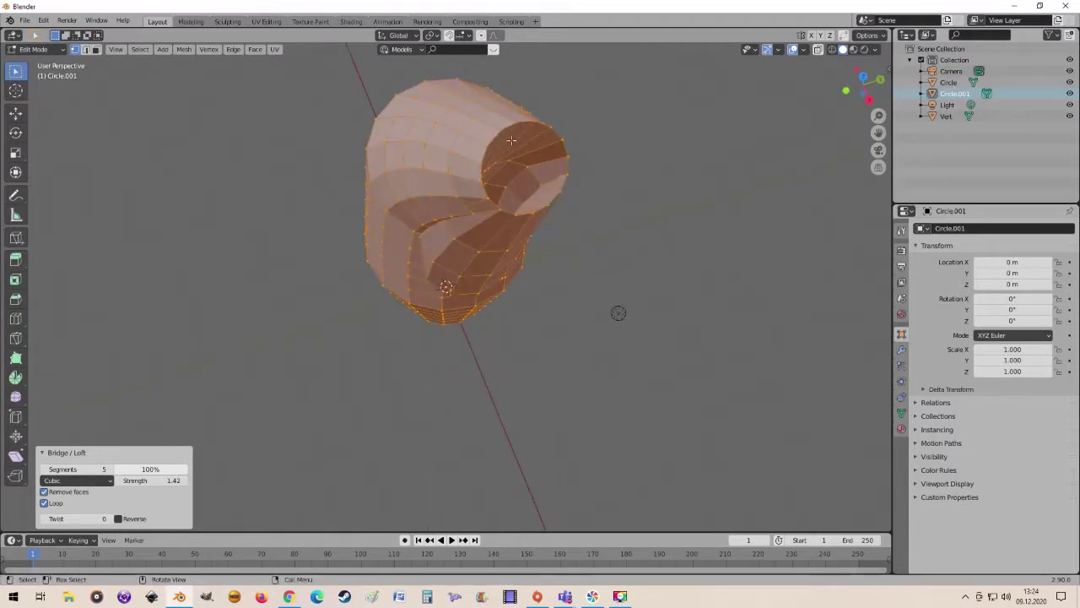
mouse_move(553, 308)
middle_down()
mouse_move(624, 172)
mouse_move(514, 231)
mouse_move(495, 313)
mouse_move(481, 325)
mouse_move(382, 353)
mouse_move(557, 211)
mouse_move(537, 228)
mouse_move(545, 212)
mouse_move(559, 219)
mouse_move(546, 206)
mouse_move(563, 203)
mouse_move(513, 187)
mouse_move(501, 202)
mouse_move(513, 240)
middle_up()
click(832, 49)
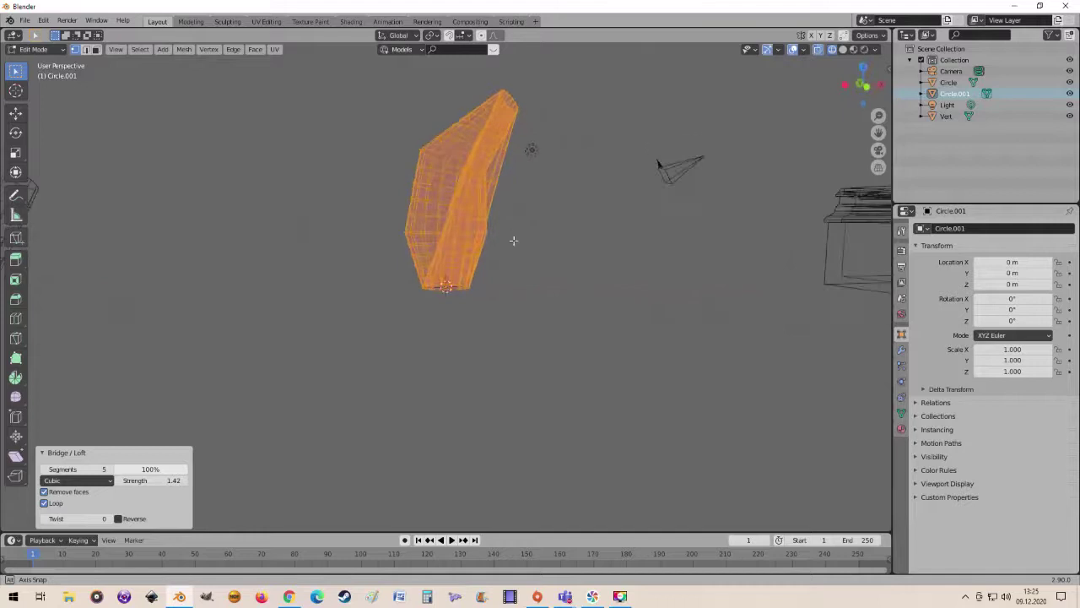
- Turn Loop back off, return to Object Mode, and switch to solid shading
click(44, 503)
scroll(380, 348, down, 2)
key(Tab)
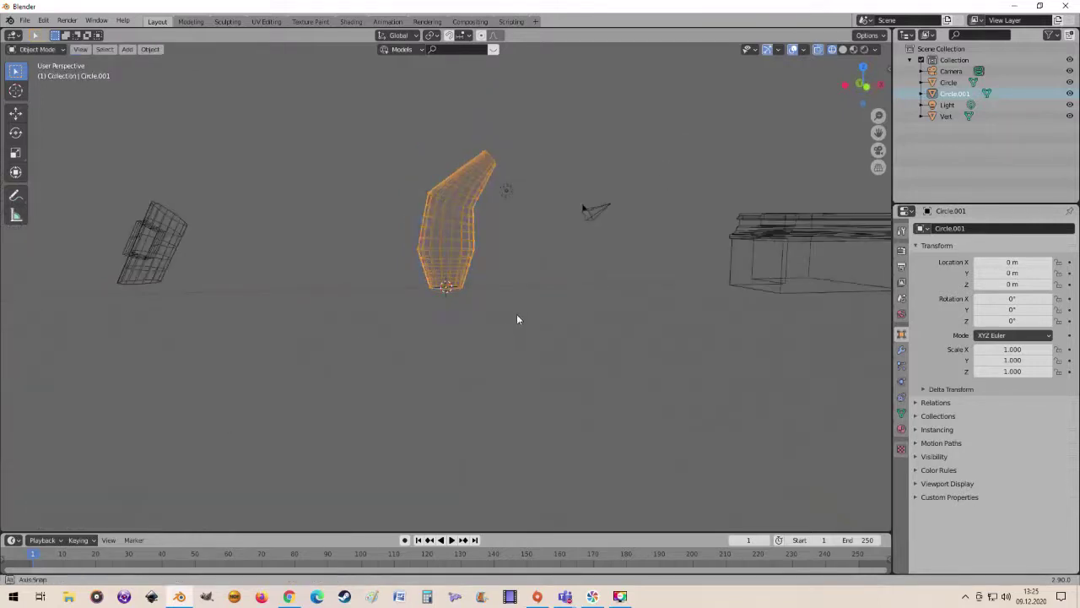
middle_drag(516, 314, 791, 67)
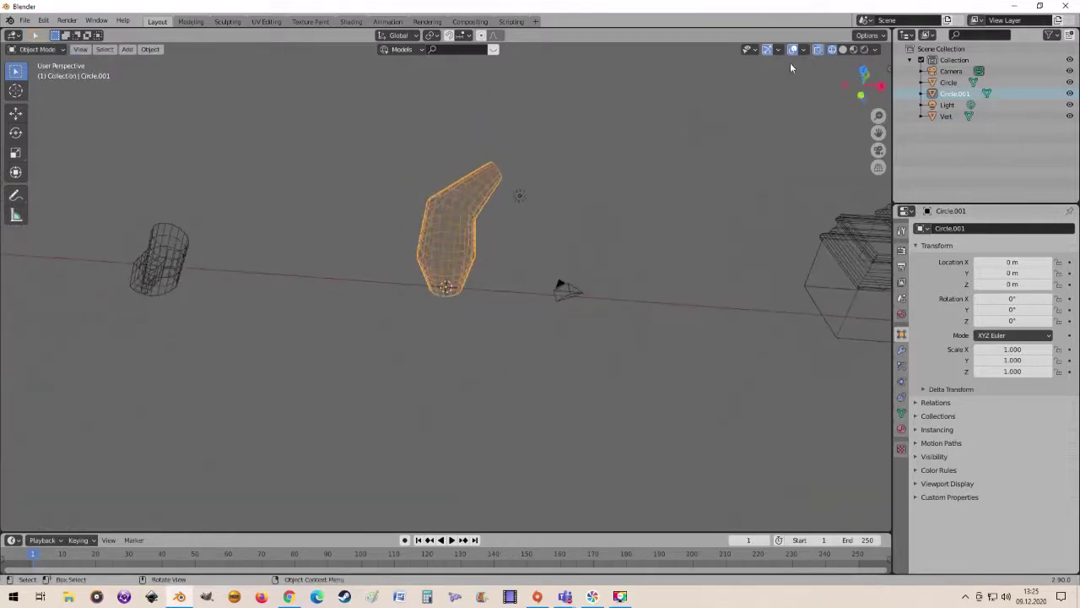
click(840, 49)
scroll(607, 182, up, 4)
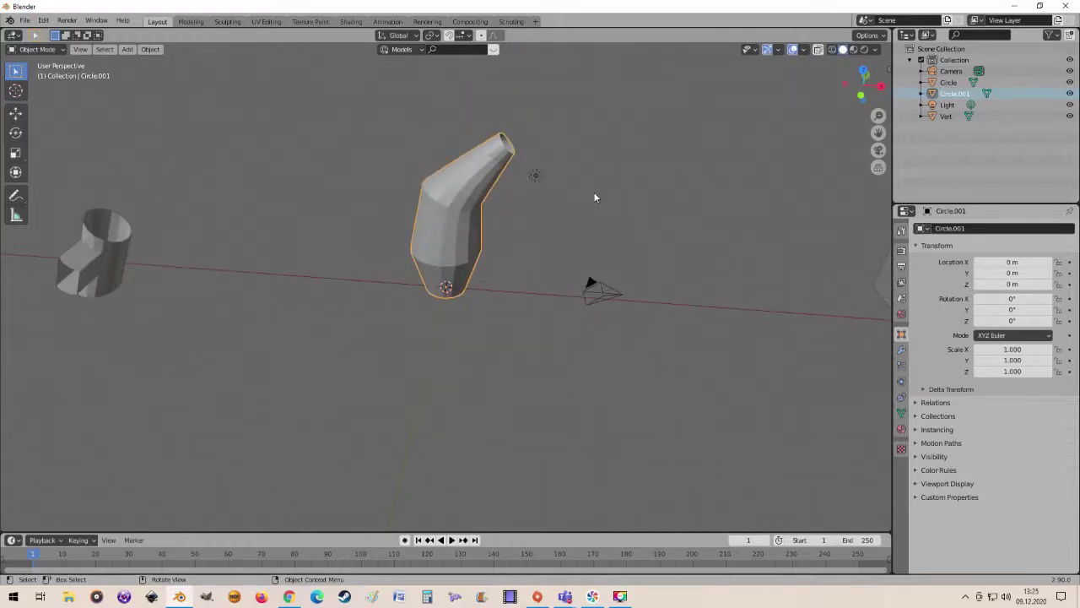
- Move the bent Circle.001 object up and to the left, away from the origin
key(g)
click(427, 185)
scroll(471, 191, up, 2)
middle_drag(472, 192, 485, 159)
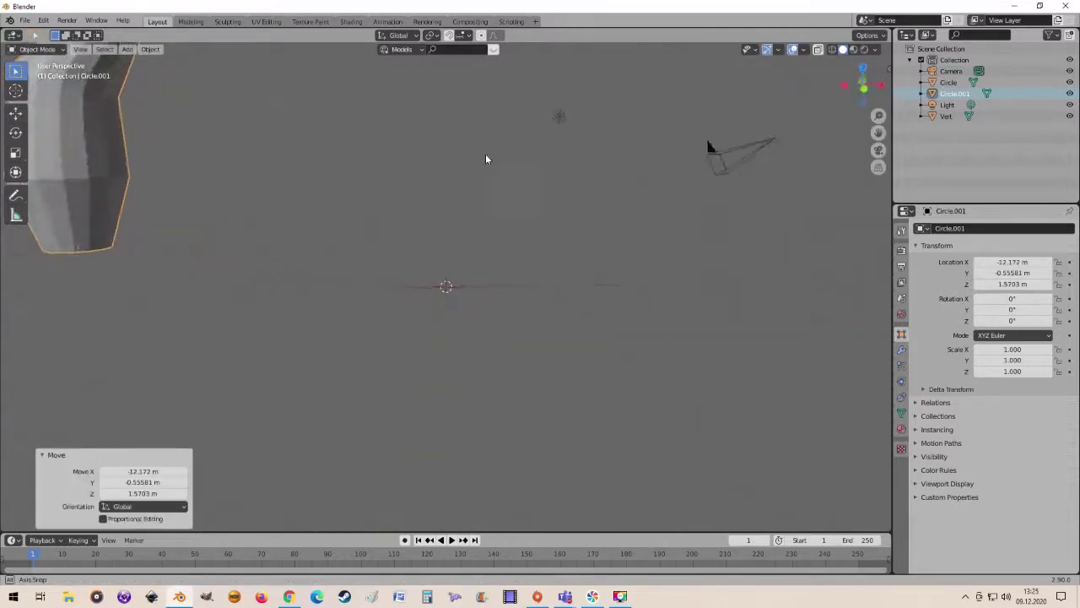
- Add a new circle at the origin, enlarge its ring, and lift it up along Z
click(127, 49)
click(249, 85)
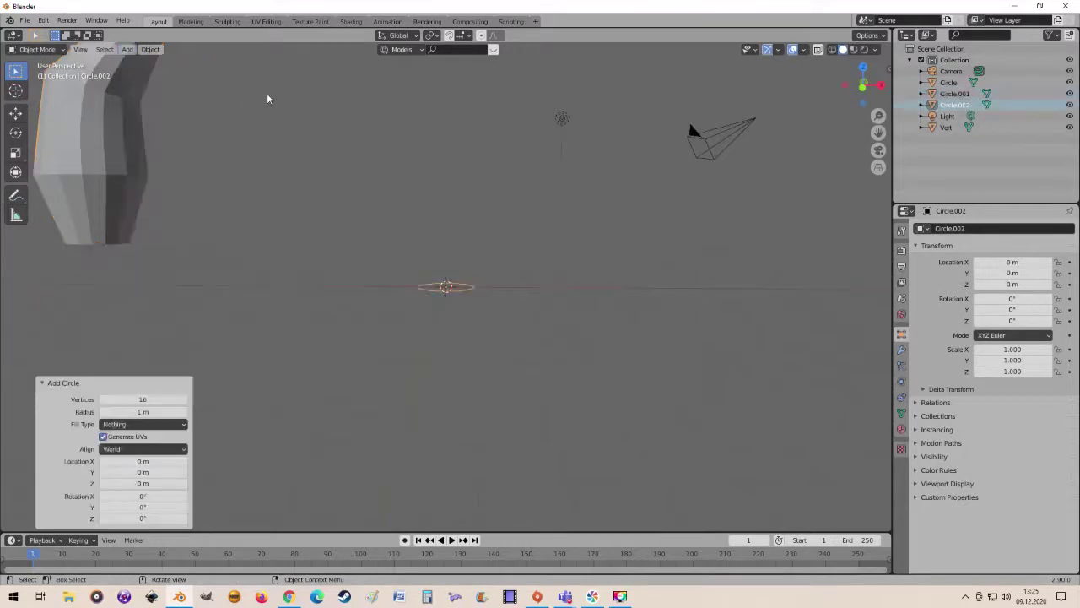
key(Tab)
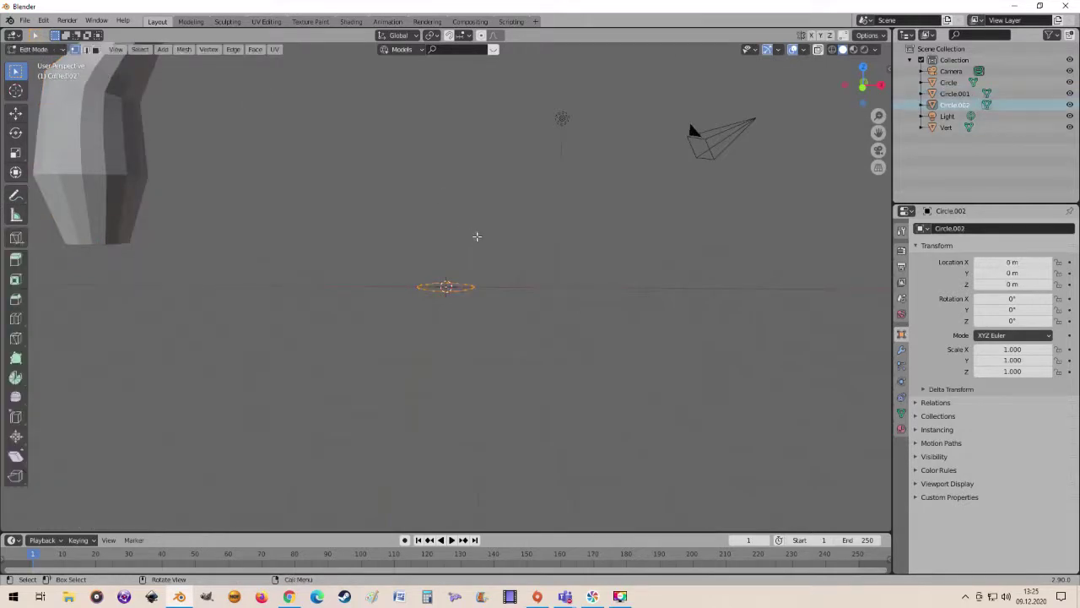
key(KP_1)
key(s)
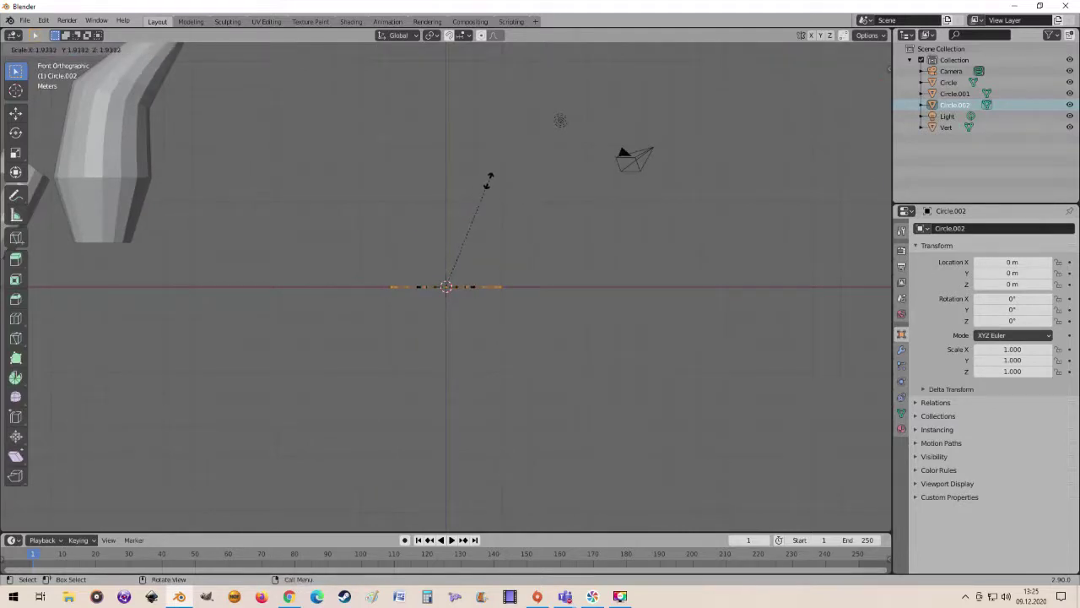
click(488, 181)
key(g)
key(z)
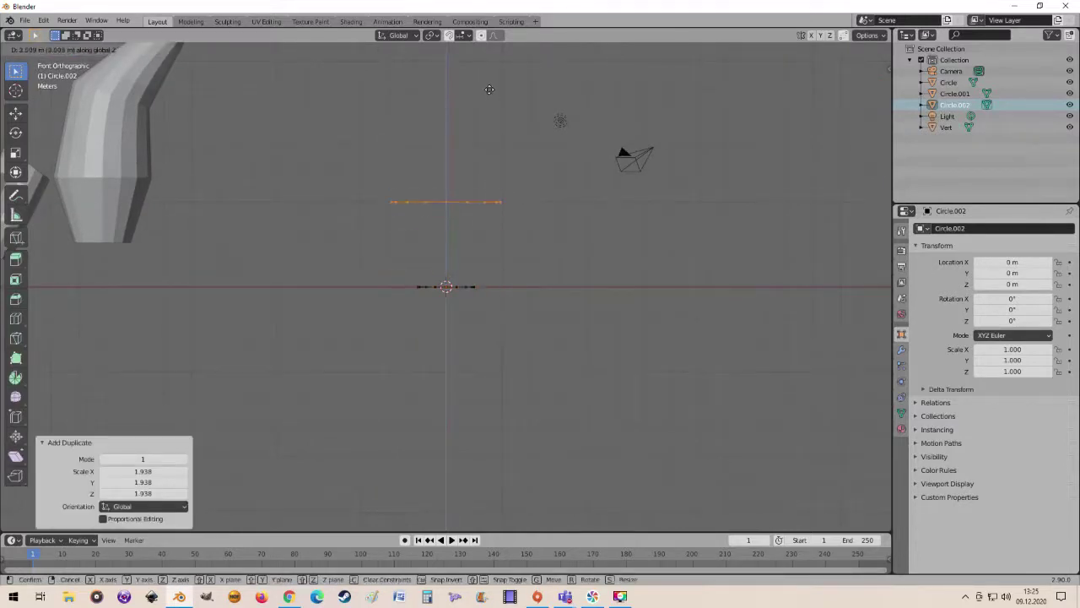
click(491, 91)
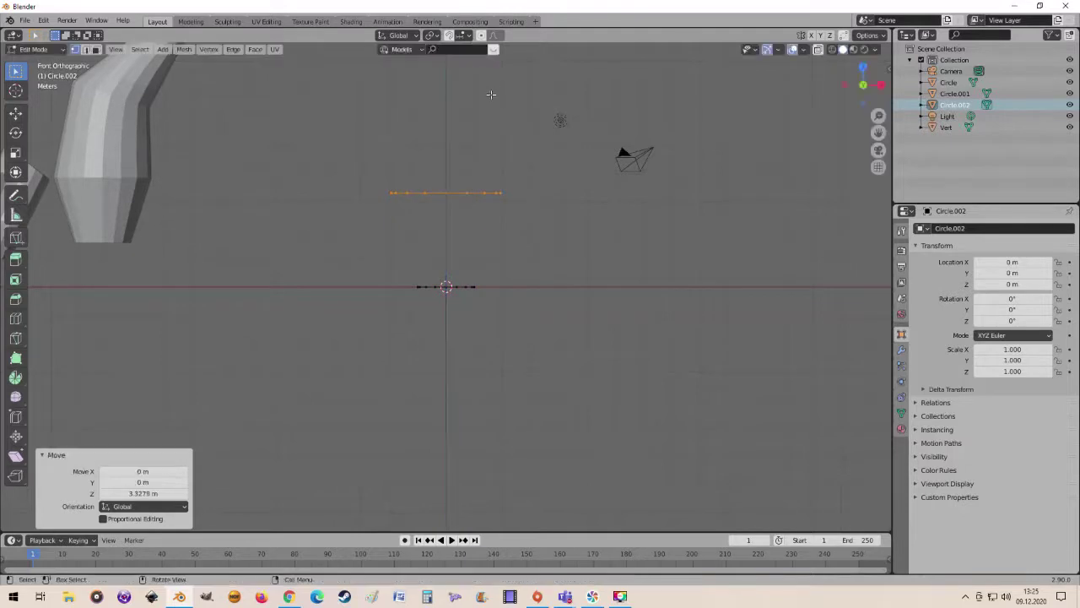
scroll(491, 140, down, 2)
- Stack two shrunken duplicate rings above it at 0.716 and 0.422 scale, then select all
key(shift+d)
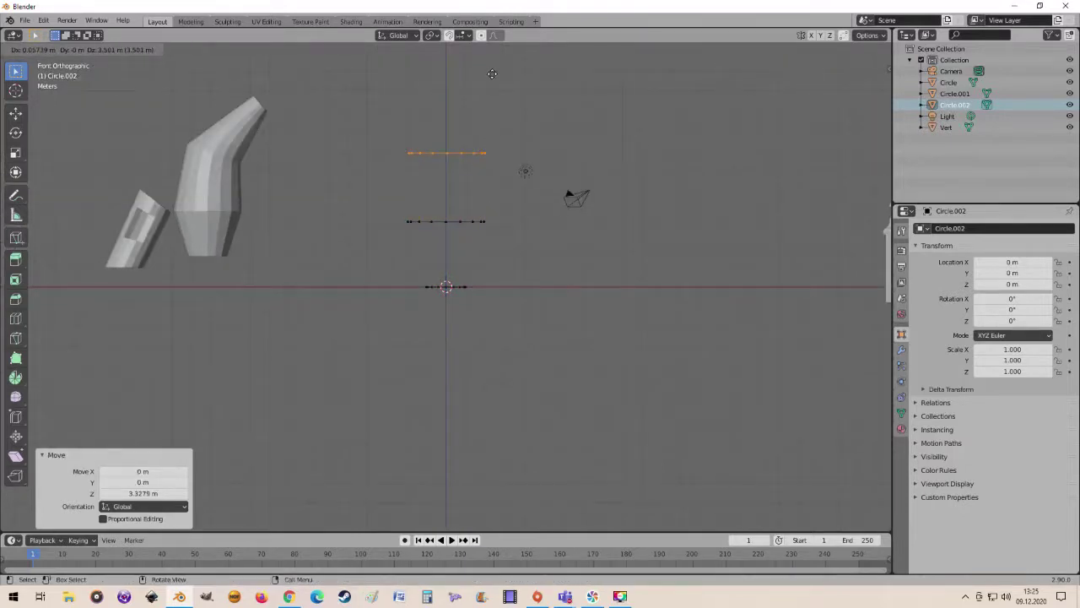
click(494, 75)
key(s)
click(559, 144)
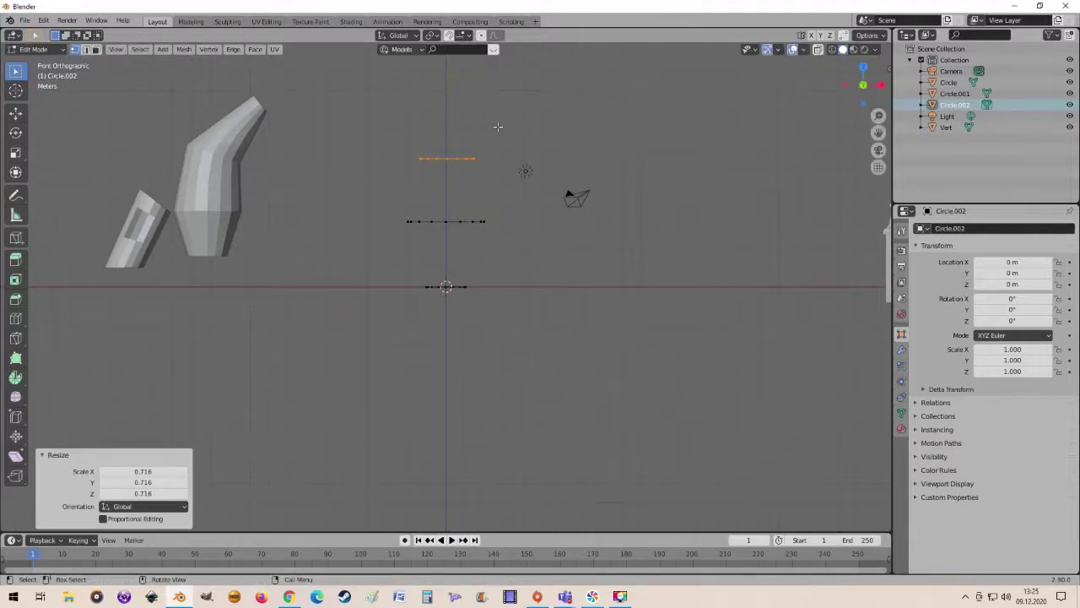
key(shift+d)
click(499, 75)
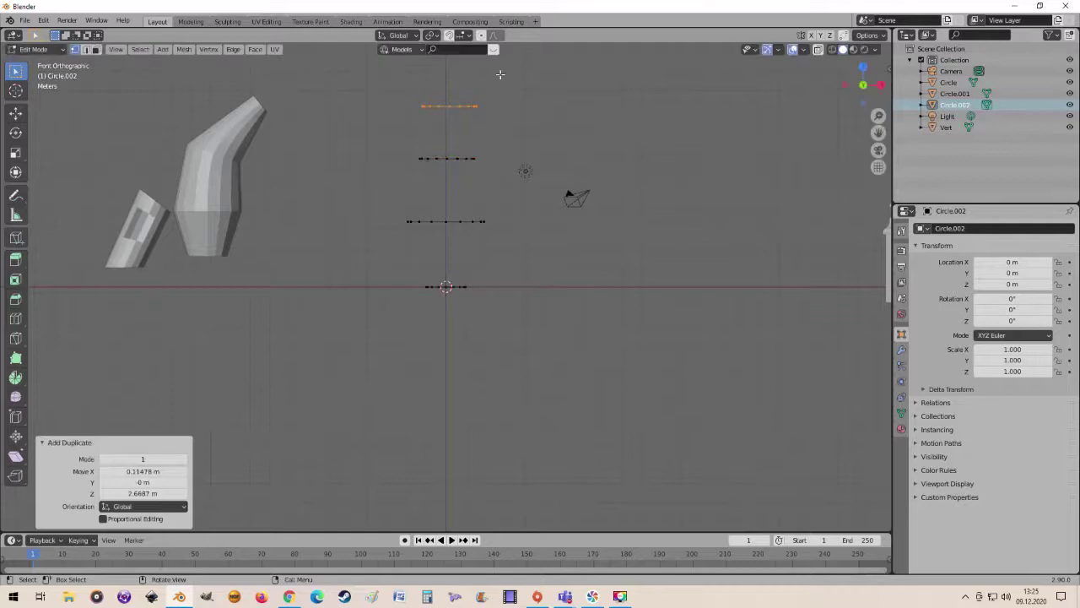
key(s)
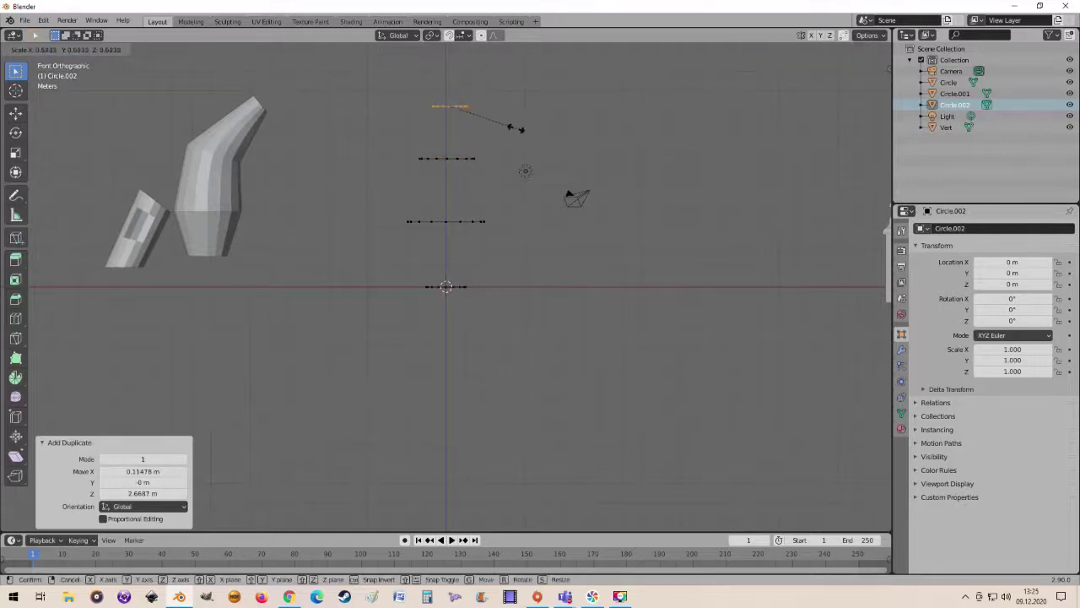
click(496, 126)
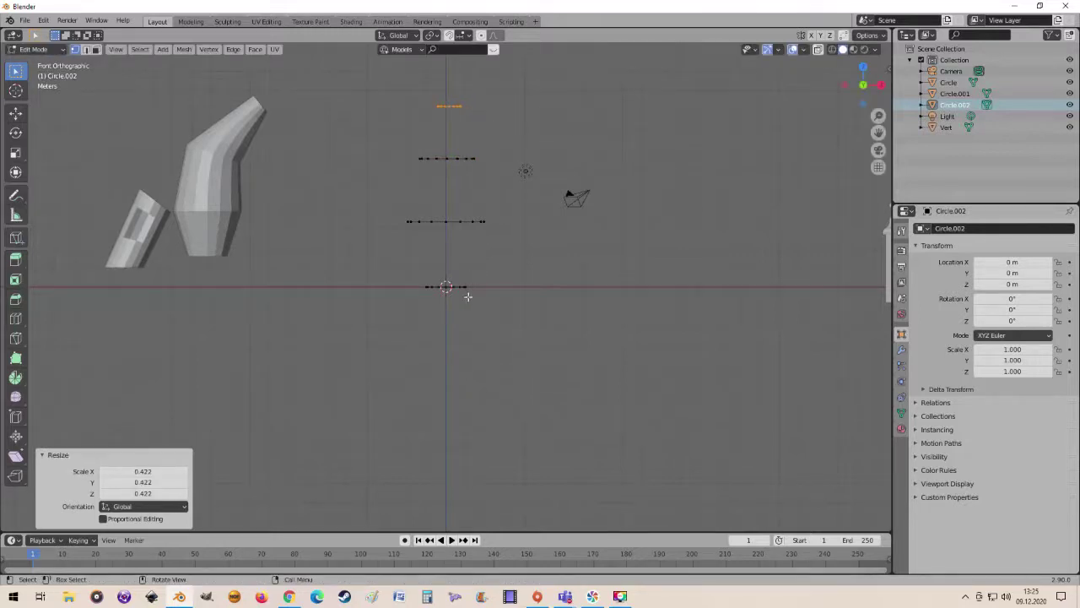
key(a)
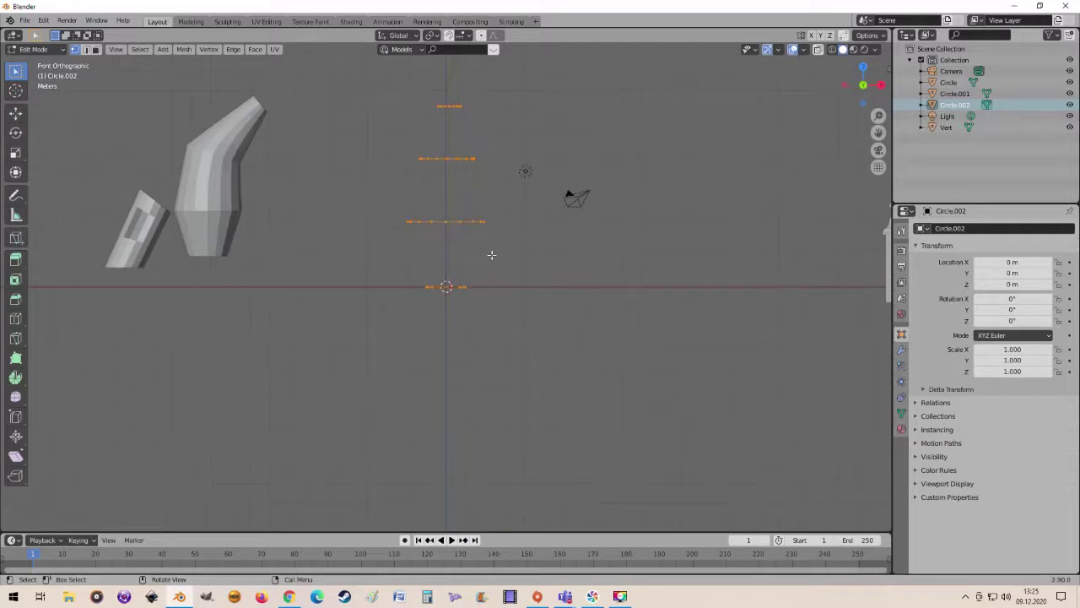
mouse_move(492, 253)
middle_down()
mouse_move(465, 279)
mouse_move(448, 242)
middle_up()
- Loft the four rings with LoopTools and close the loft using the Loop option
right_click(447, 242)
mouse_move(388, 231)
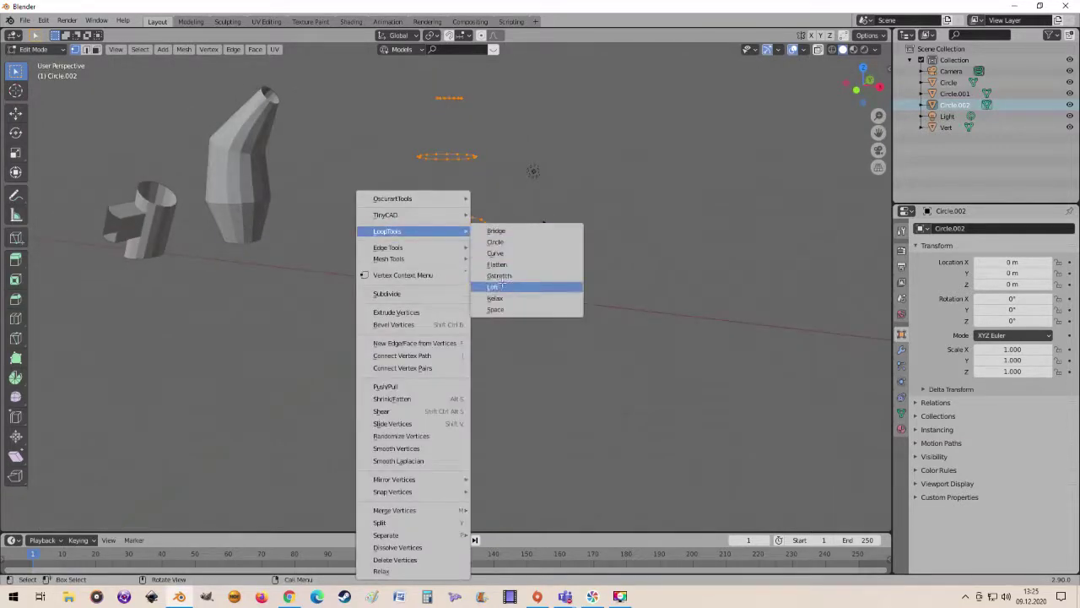
click(501, 287)
mouse_move(501, 282)
middle_down()
mouse_move(562, 171)
mouse_move(518, 265)
mouse_move(503, 365)
mouse_move(561, 364)
middle_up()
scroll(518, 265, up, 3)
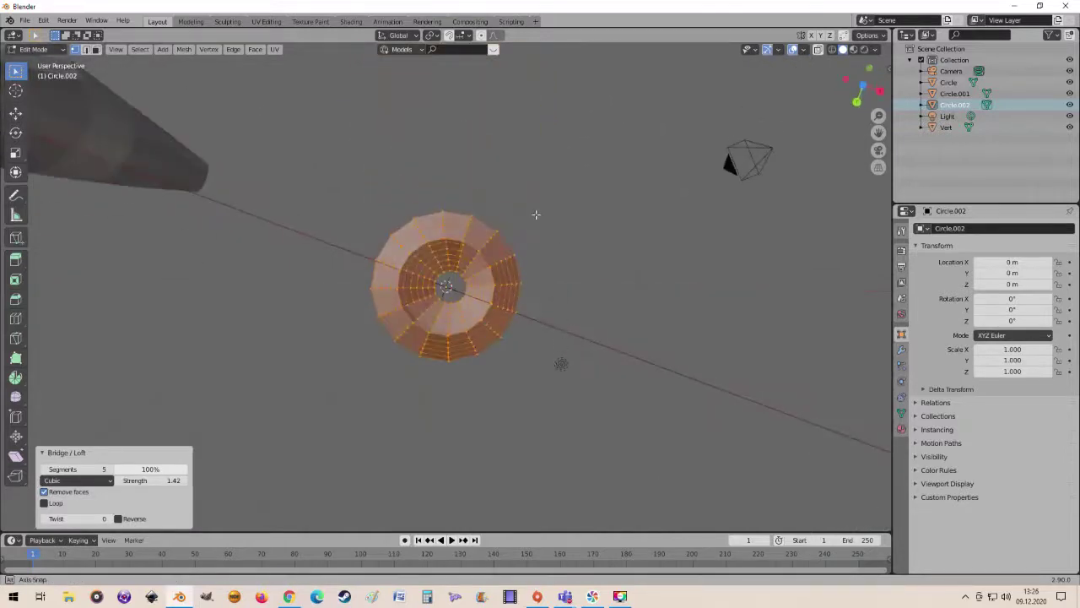
click(46, 504)
mouse_move(374, 374)
middle_down()
mouse_move(405, 415)
mouse_move(379, 445)
mouse_move(440, 341)
mouse_move(437, 442)
mouse_move(446, 388)
mouse_move(473, 342)
mouse_move(465, 299)
mouse_move(490, 262)
middle_up()
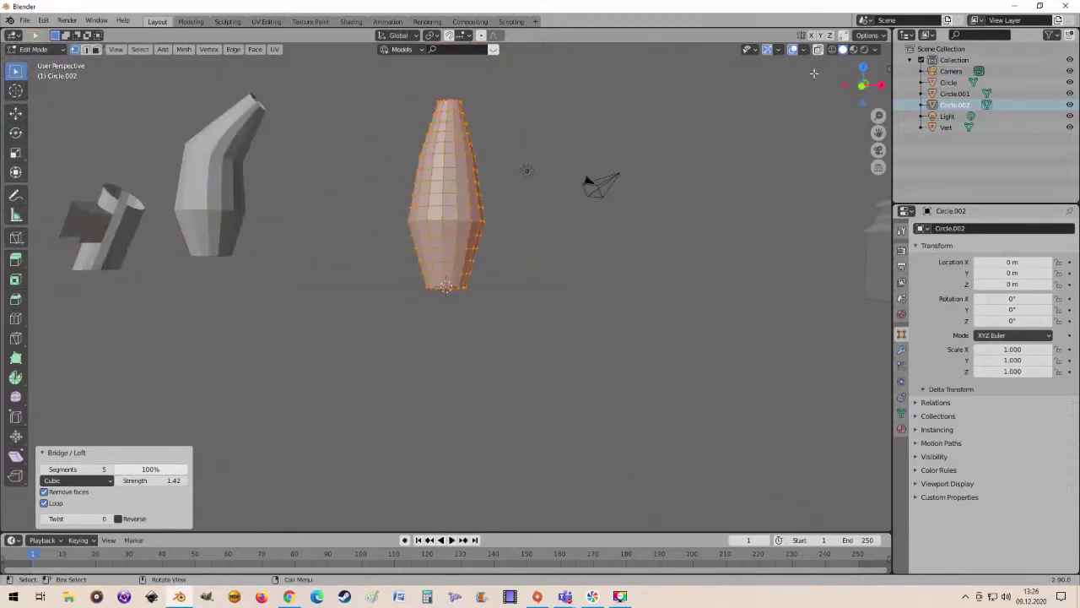
- Inspect the closed spindle in wireframe, switch back to solid, and return to Object Mode
click(832, 51)
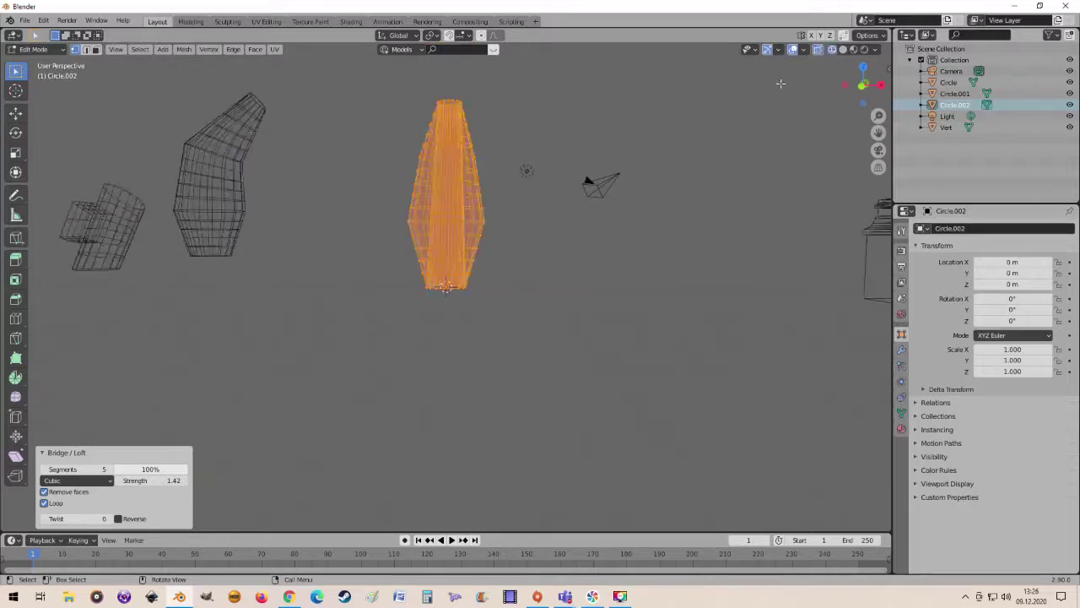
mouse_move(600, 171)
middle_down()
mouse_move(591, 222)
mouse_move(567, 222)
mouse_move(611, 176)
mouse_move(622, 183)
mouse_move(573, 186)
mouse_move(591, 183)
middle_up()
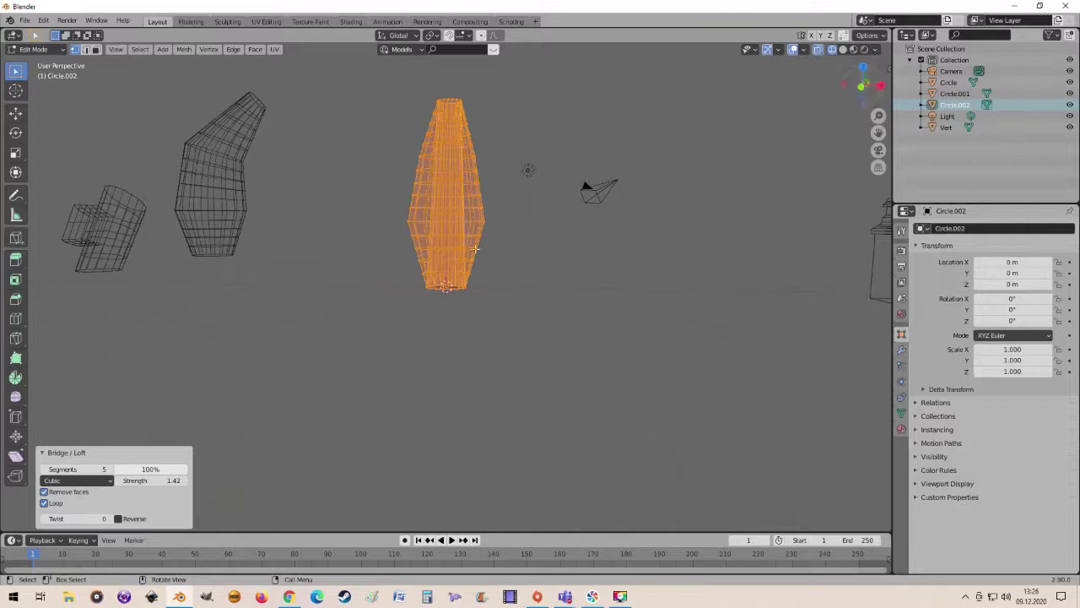
mouse_move(475, 249)
middle_down()
mouse_move(481, 316)
mouse_move(489, 234)
mouse_move(516, 183)
mouse_move(438, 165)
mouse_move(467, 144)
mouse_move(472, 109)
mouse_move(482, 186)
mouse_move(486, 106)
mouse_move(472, 270)
mouse_move(422, 329)
mouse_move(362, 366)
mouse_move(439, 302)
mouse_move(569, 158)
mouse_move(525, 143)
mouse_move(451, 150)
middle_up()
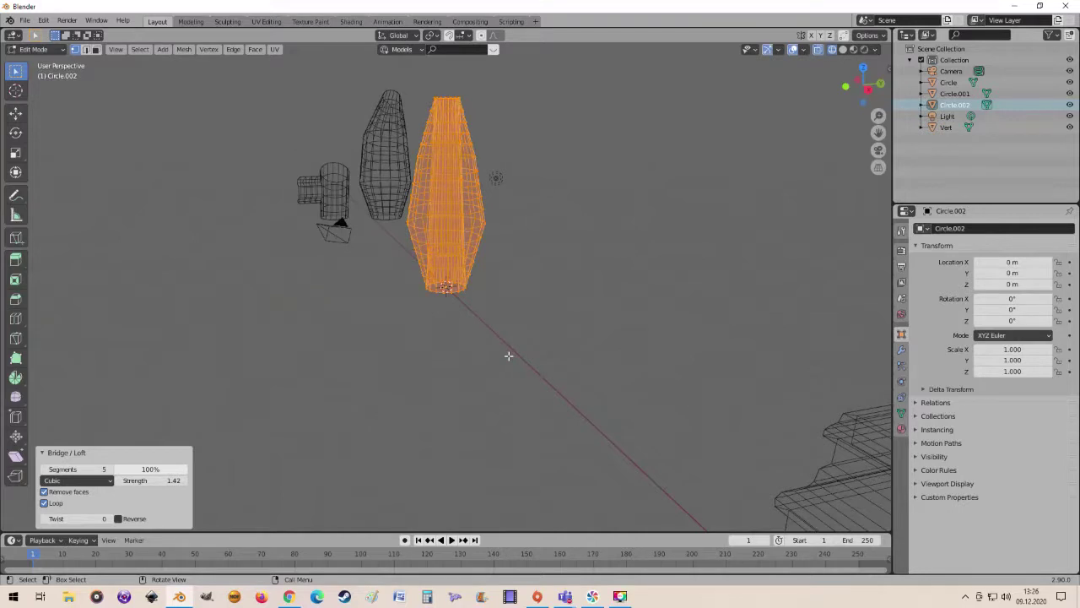
middle_drag(508, 355, 579, 195)
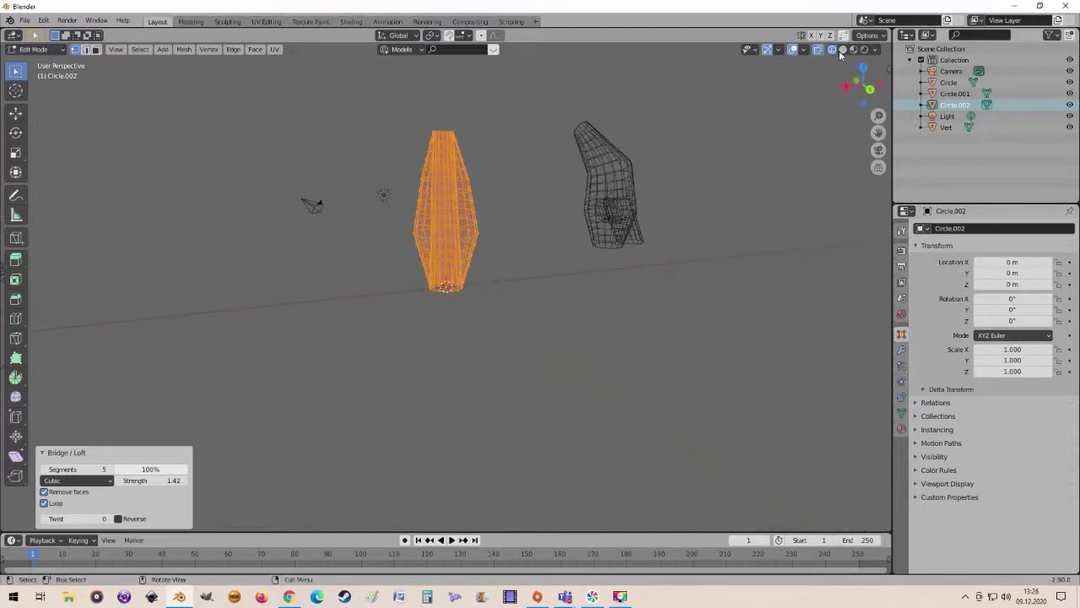
click(839, 50)
mouse_move(602, 191)
middle_down()
mouse_move(493, 298)
mouse_move(575, 205)
mouse_move(660, 223)
mouse_move(642, 222)
middle_up()
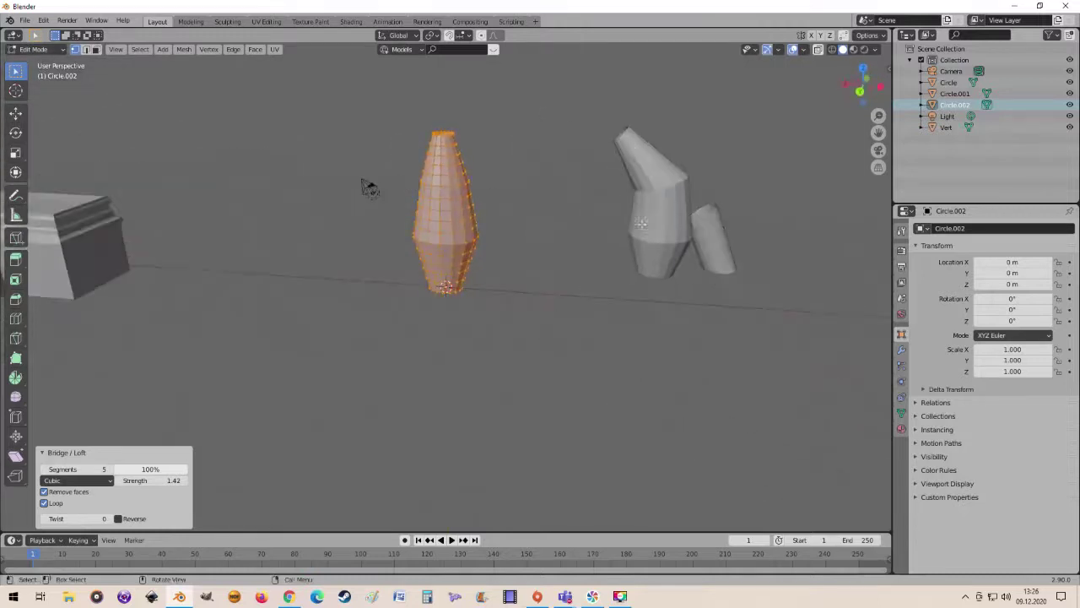
key(Tab)
mouse_move(689, 267)
middle_down()
mouse_move(578, 274)
mouse_move(604, 266)
middle_up()
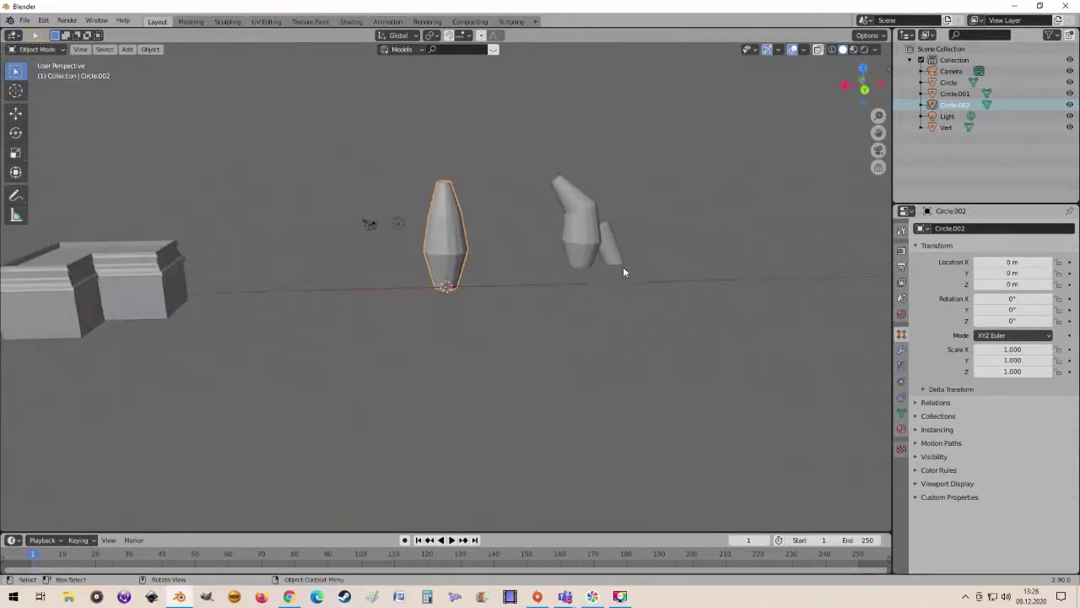
- Move the spindle left, add a new circle at the origin, and edit it in front view
key(g)
click(428, 282)
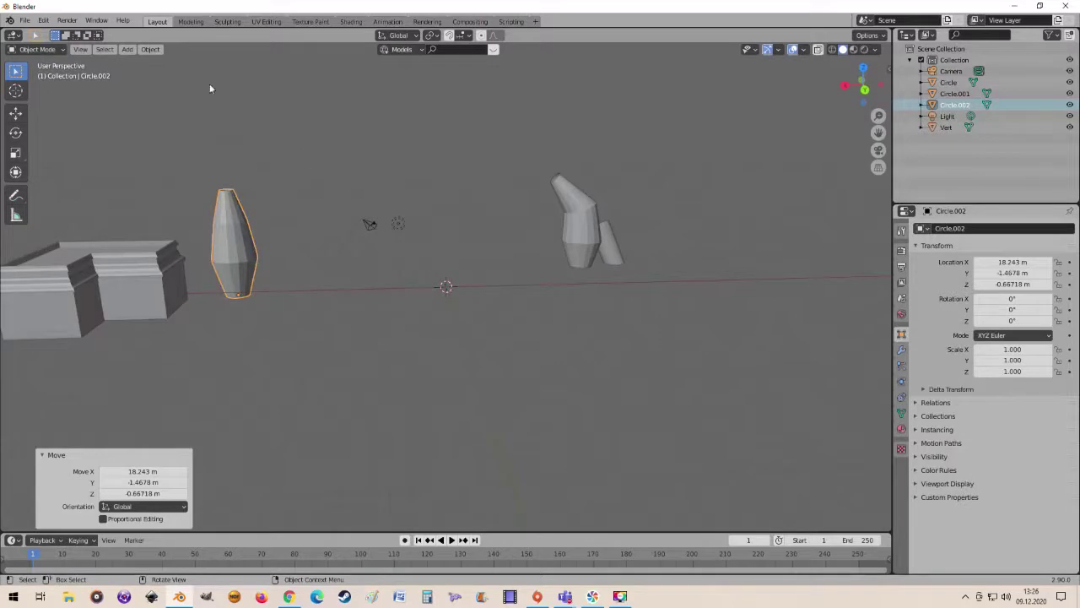
click(127, 50)
mouse_move(142, 62)
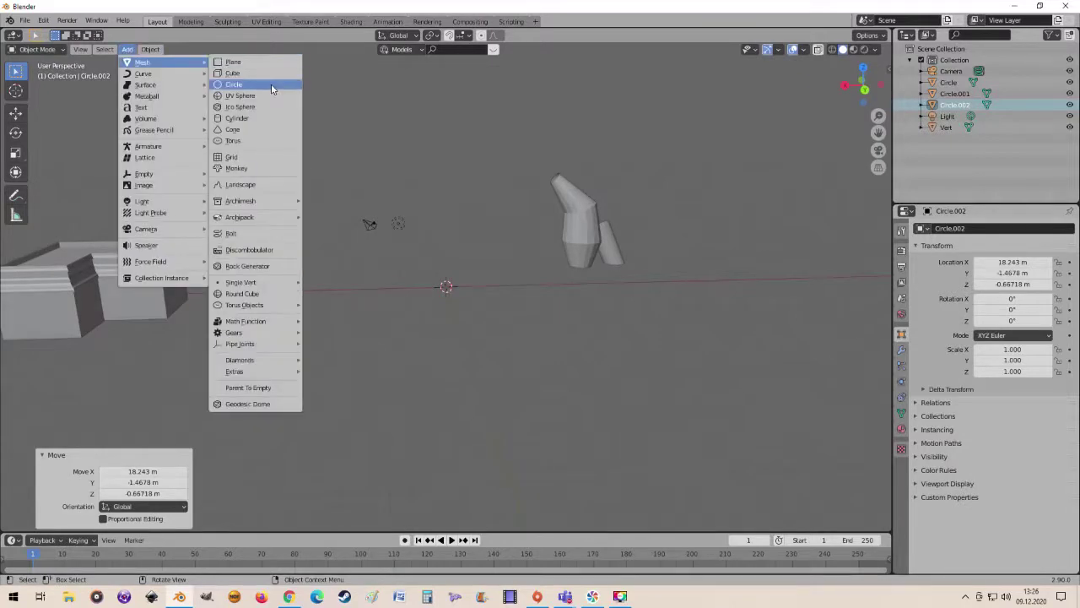
click(272, 88)
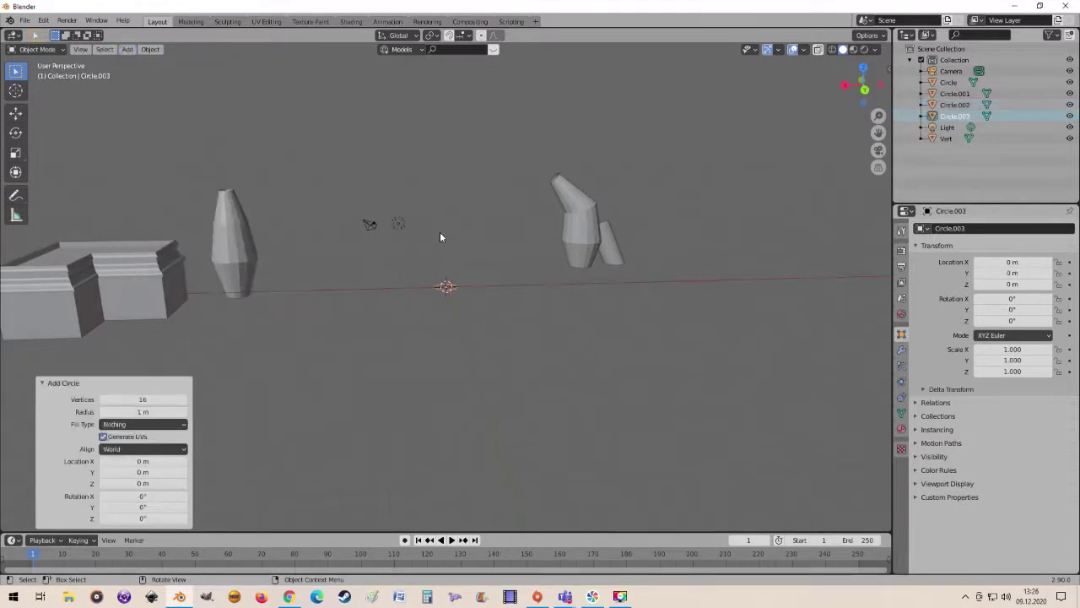
key(KP_1)
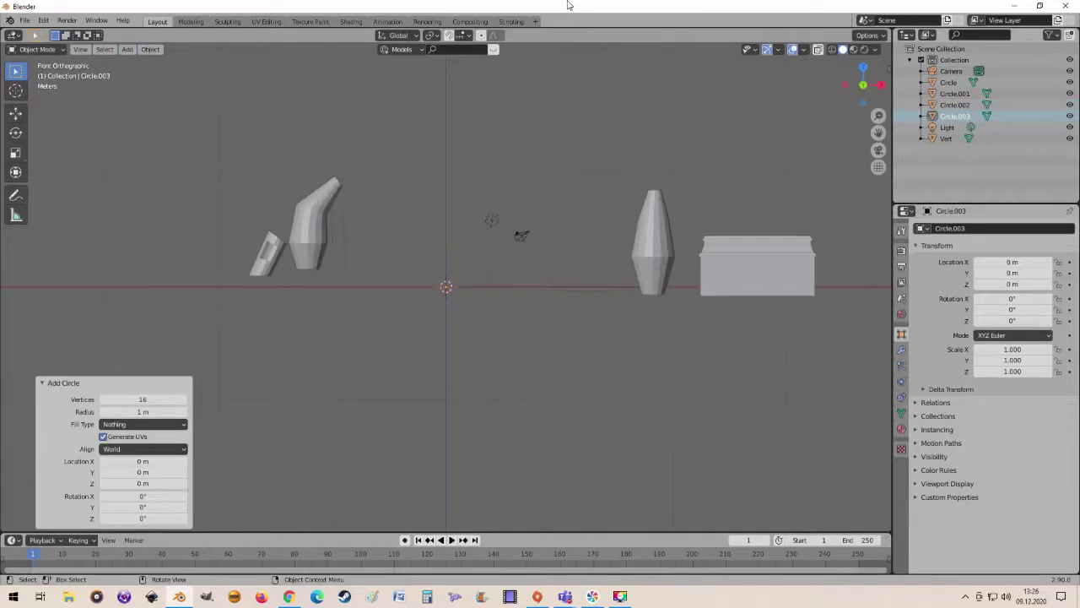
scroll(500, 302, up, 4)
scroll(480, 339, up, 5)
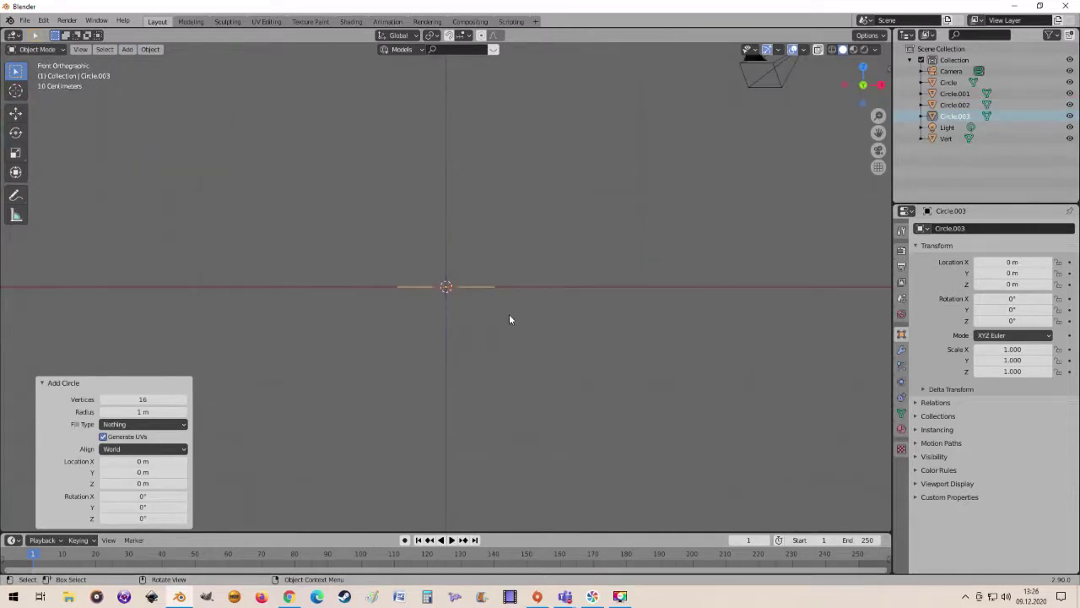
key(Tab)
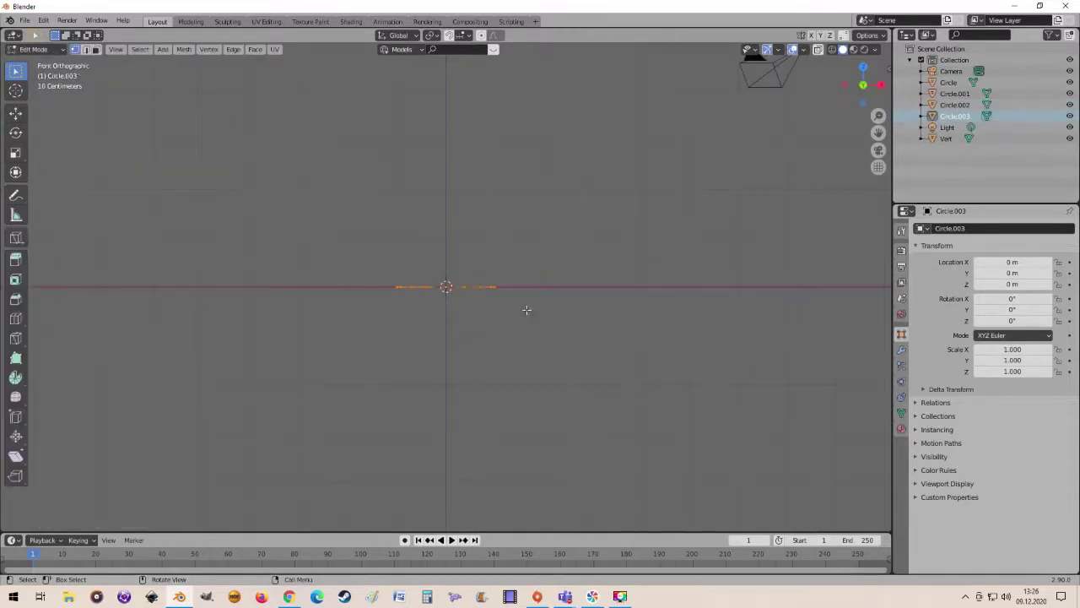
- Move the circle ring below the origin and resize it
scroll(501, 315, down, 3)
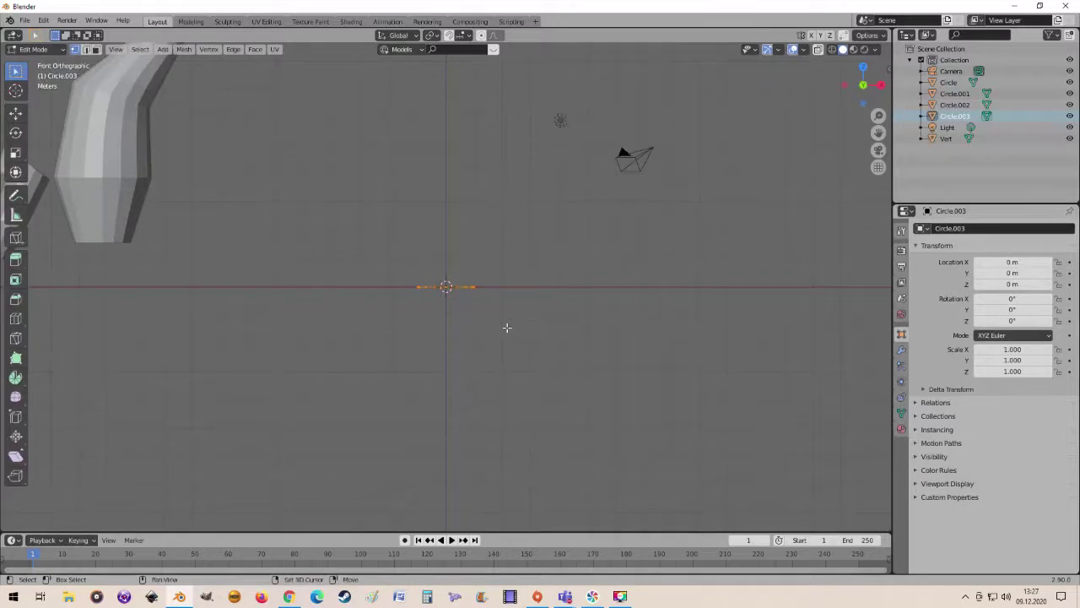
key(g)
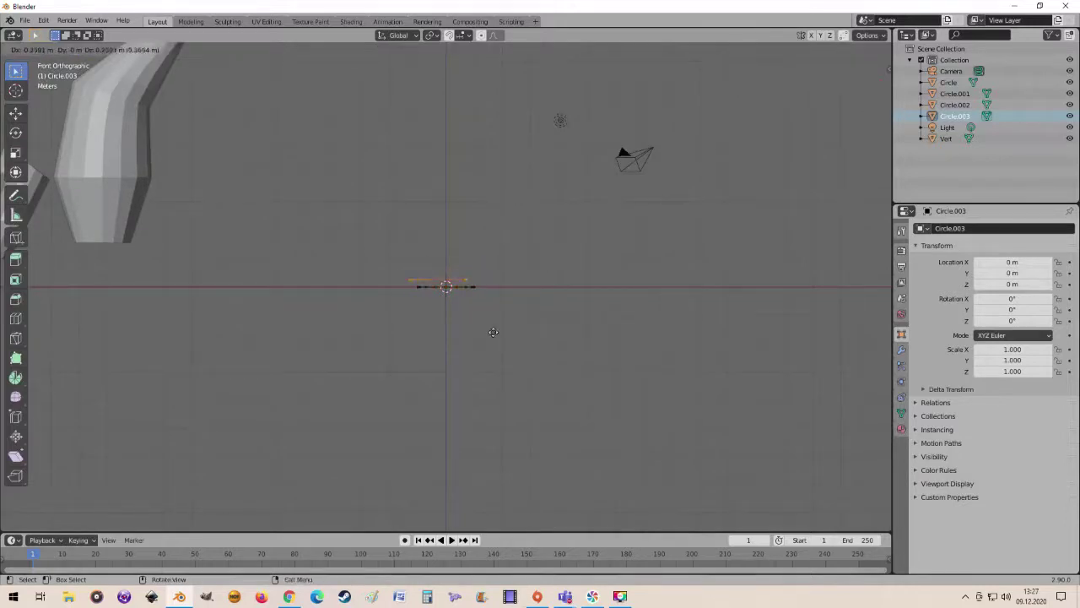
click(504, 407)
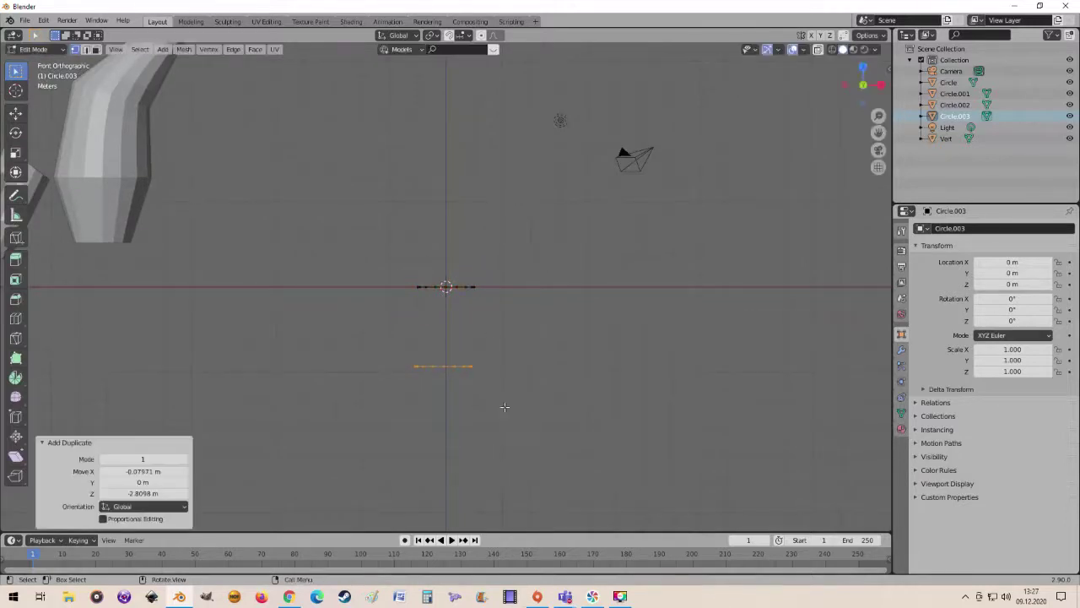
key(s)
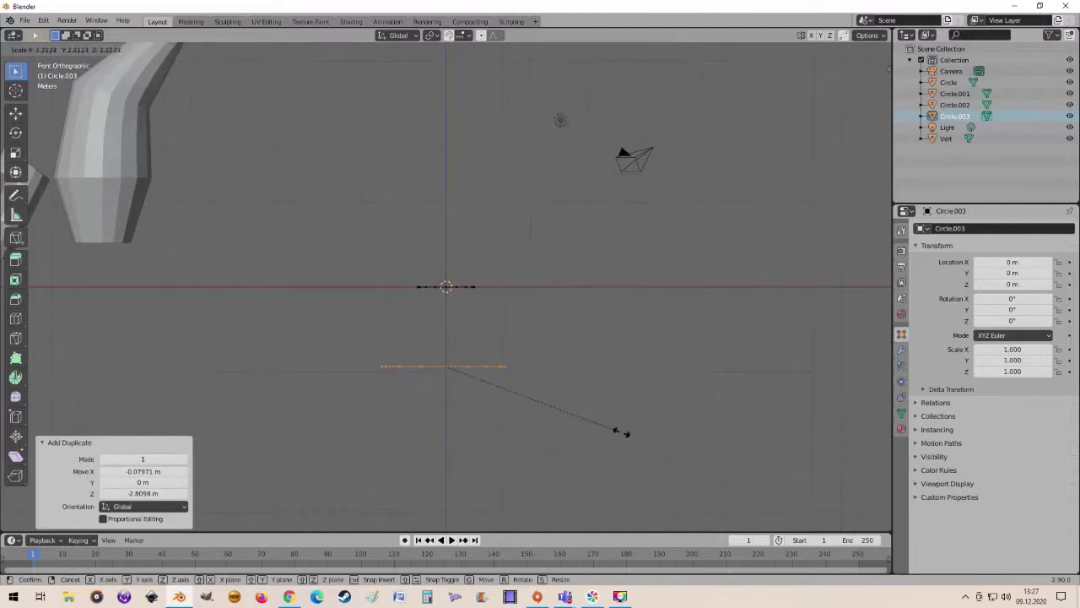
click(622, 433)
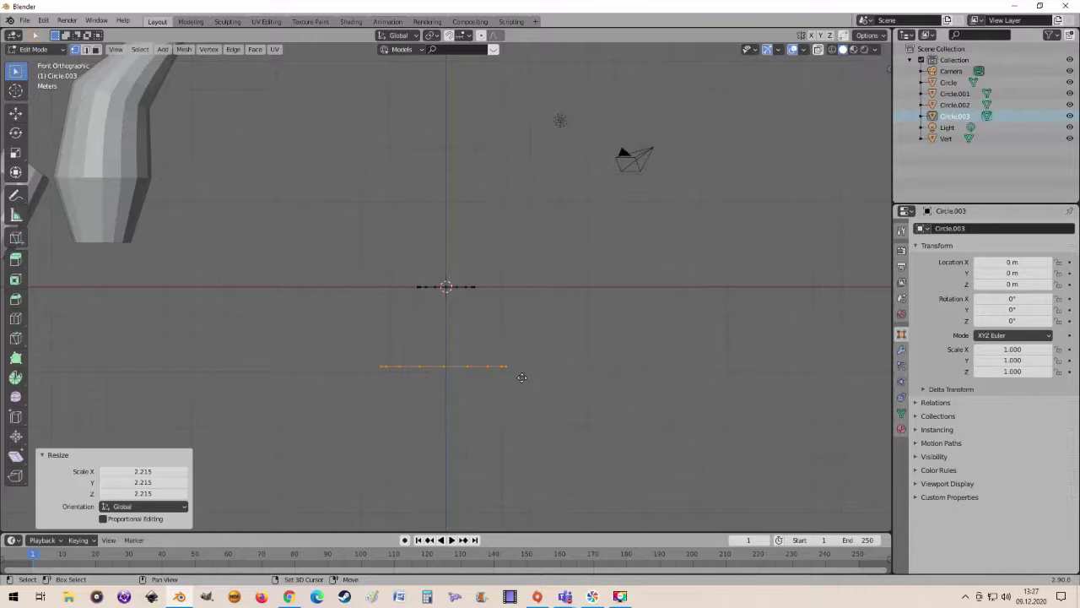
- Duplicate it as a top ring scaled to 0.659 and tilted 17.6°
key(shift+d)
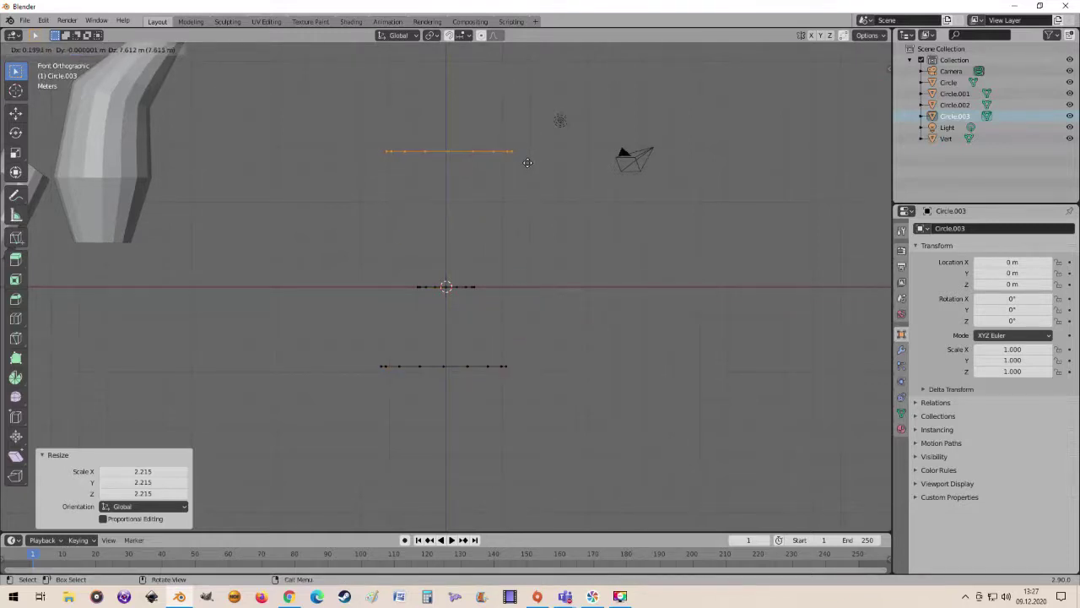
click(528, 162)
key(s)
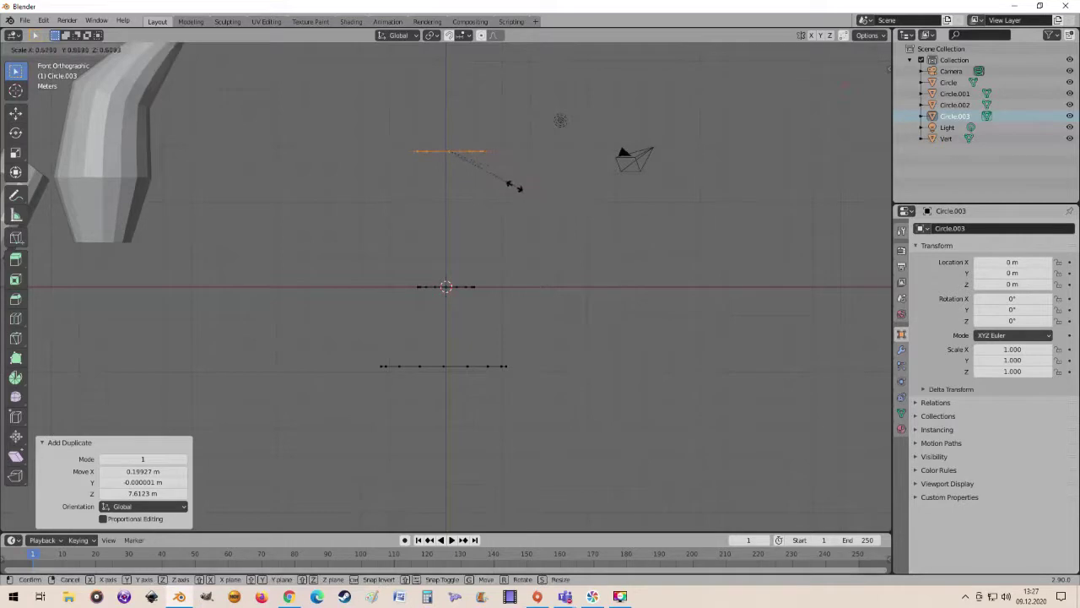
click(530, 191)
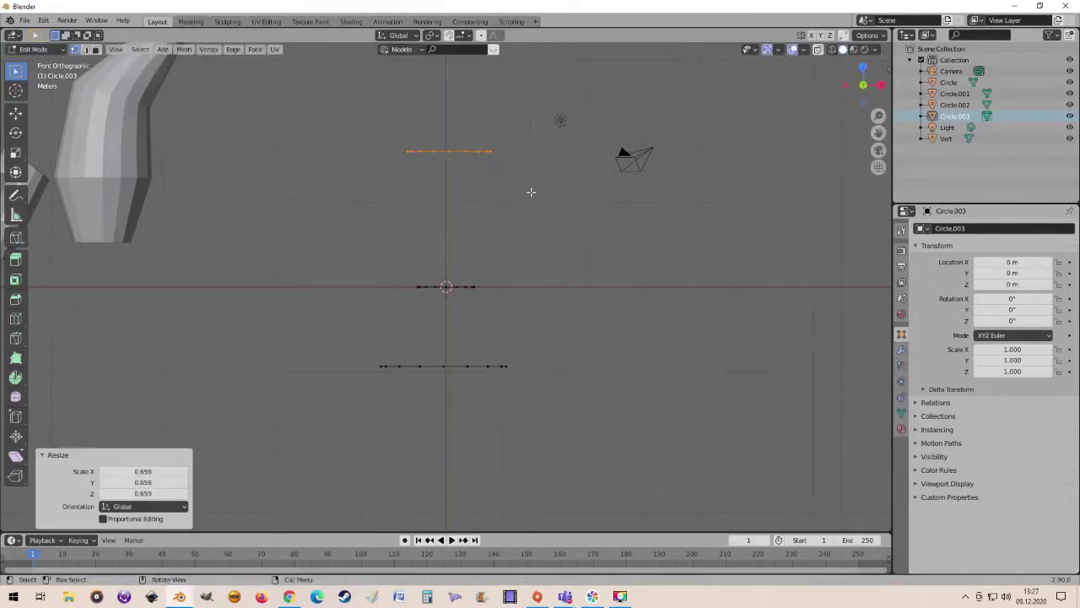
key(r)
click(528, 228)
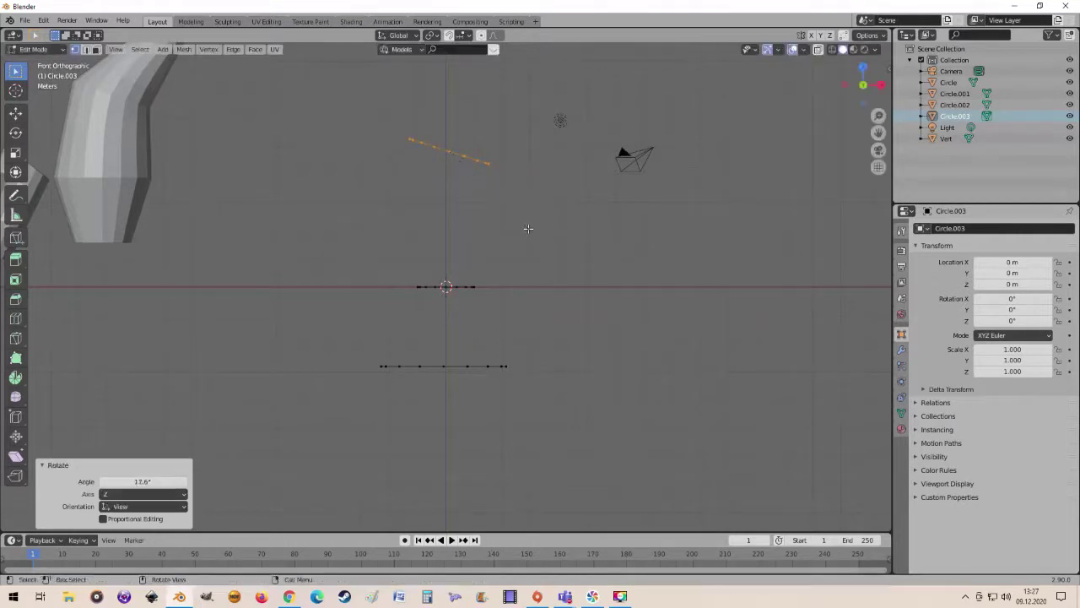
click(521, 263)
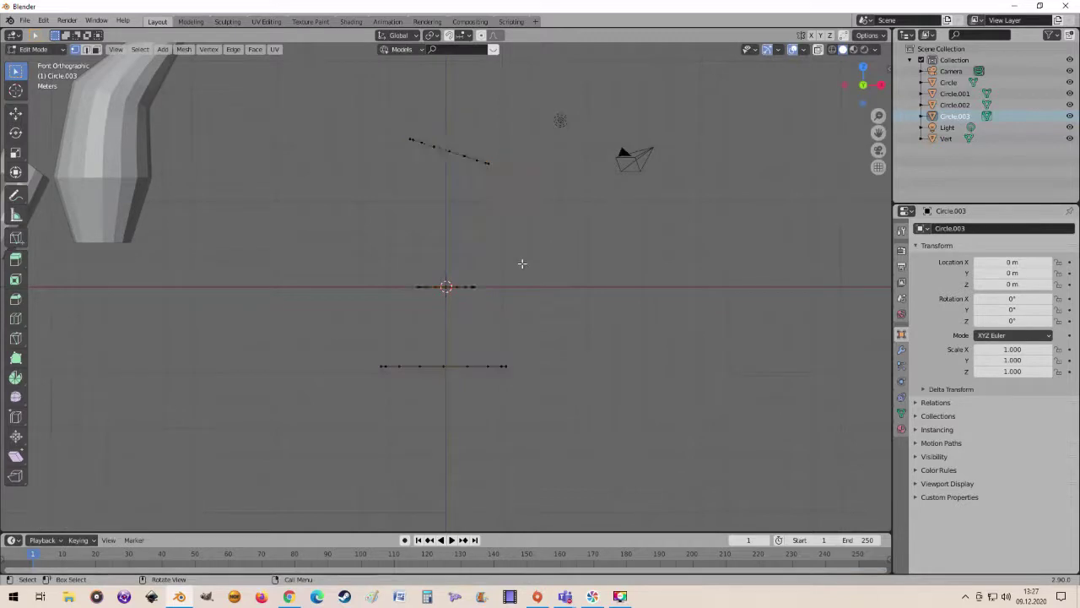
- Duplicate the centre ring to the very top, tilted 36° and scaled to 0.689
mouse_move(381, 254)
mouse_down()
mouse_move(436, 297)
mouse_move(498, 305)
mouse_up()
mouse_move(536, 274)
middle_down()
mouse_move(540, 300)
mouse_move(506, 287)
middle_up()
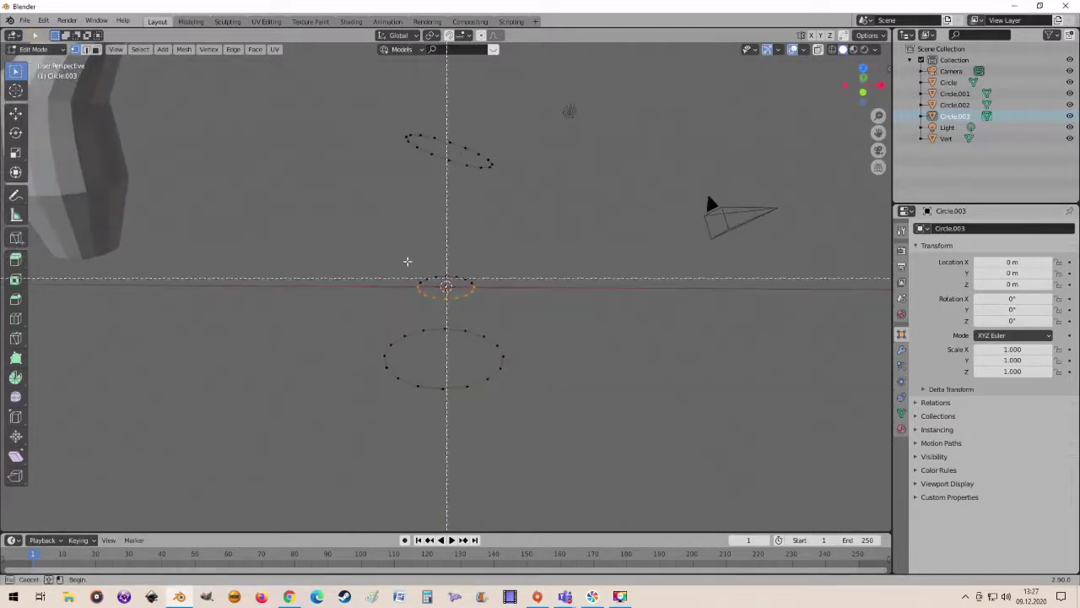
drag(383, 253, 501, 307)
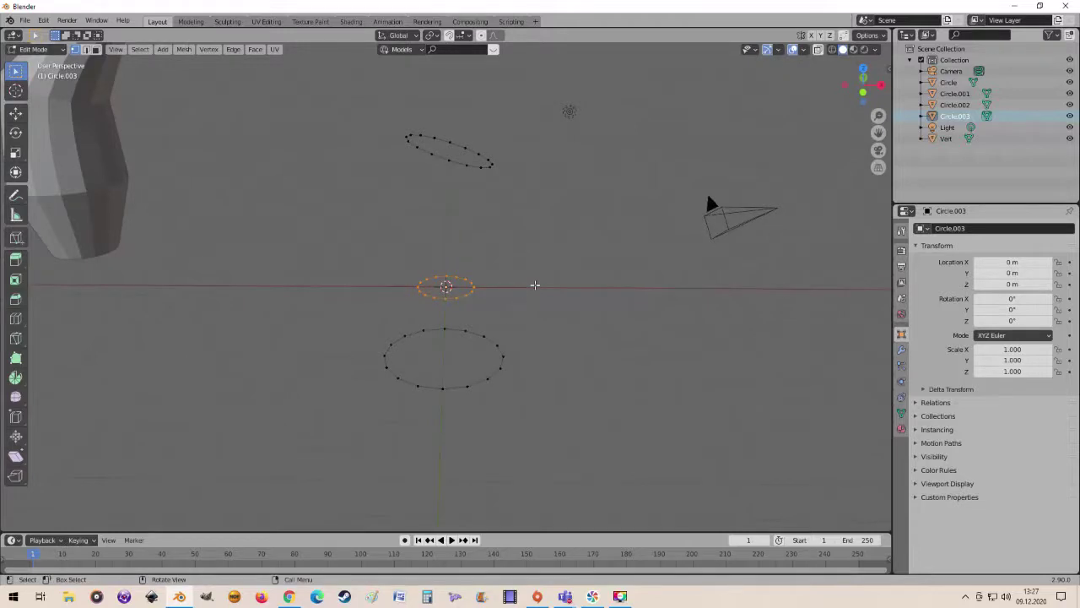
key(KP_1)
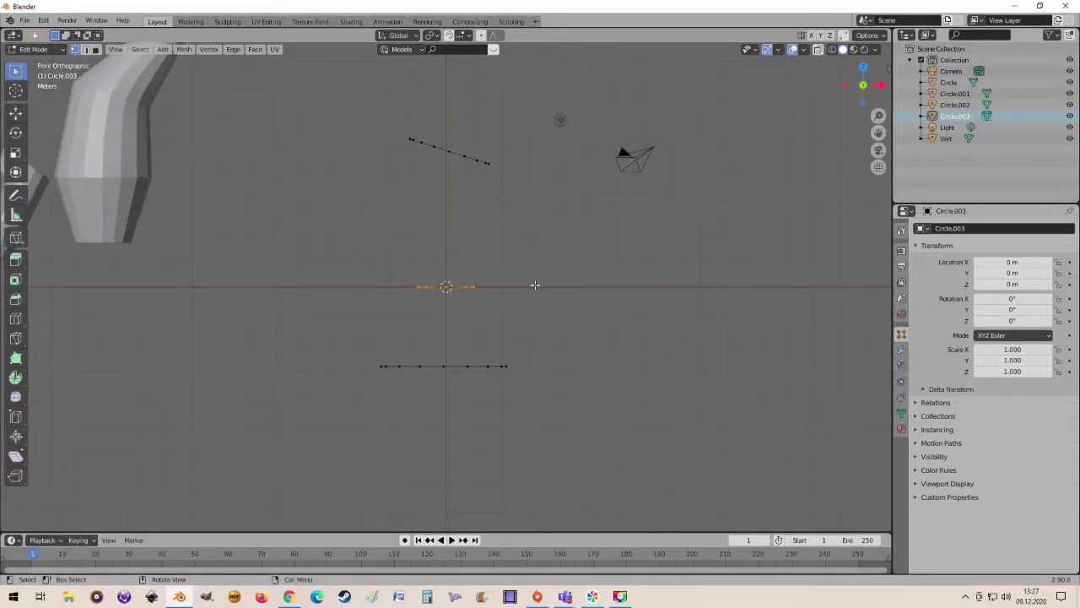
key(shift+d)
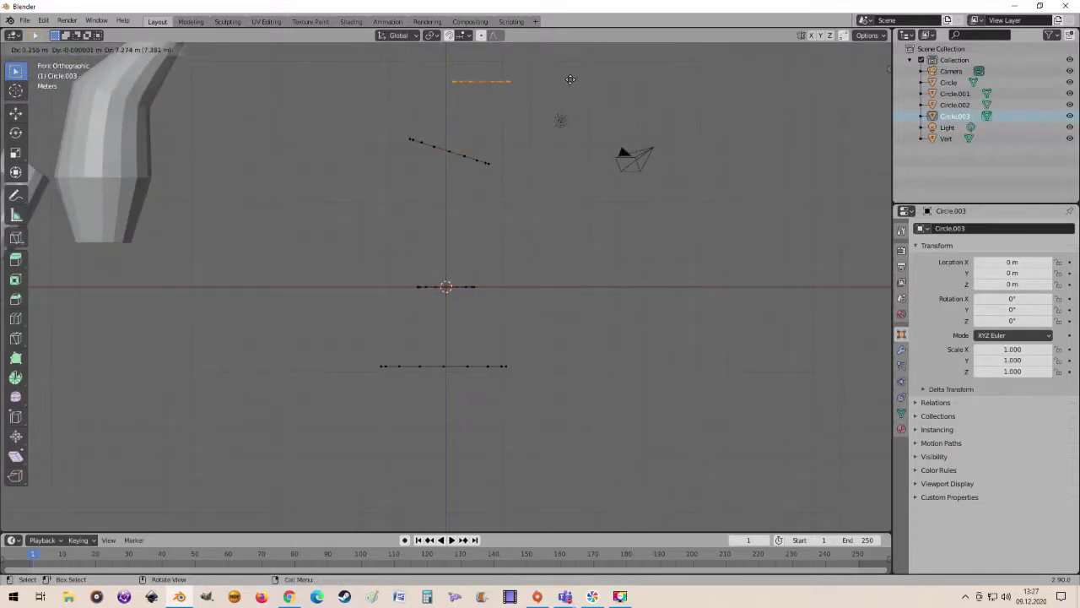
click(574, 78)
key(r)
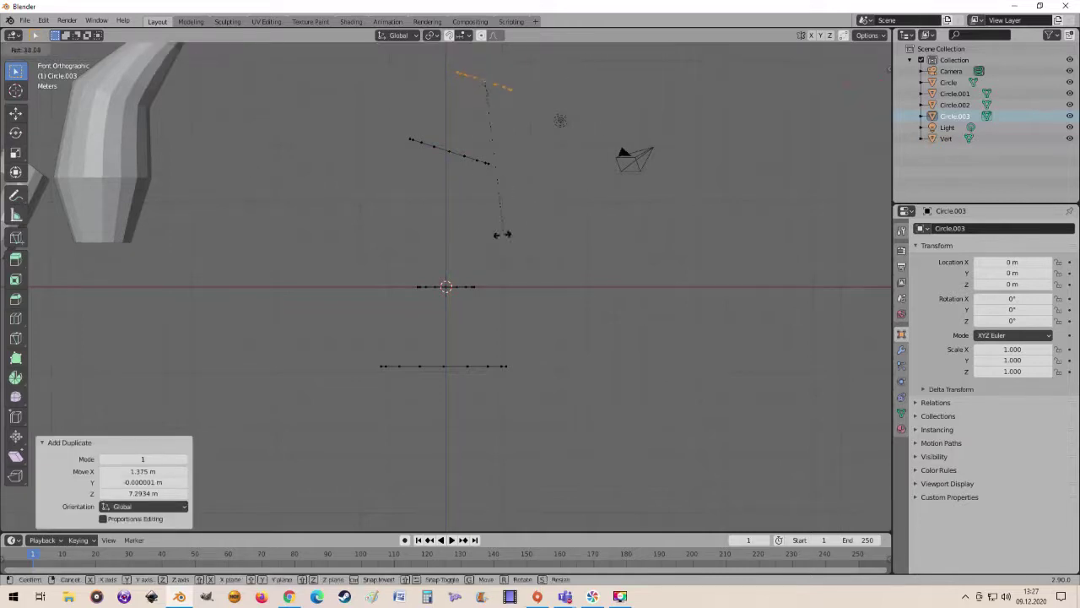
click(458, 249)
key(s)
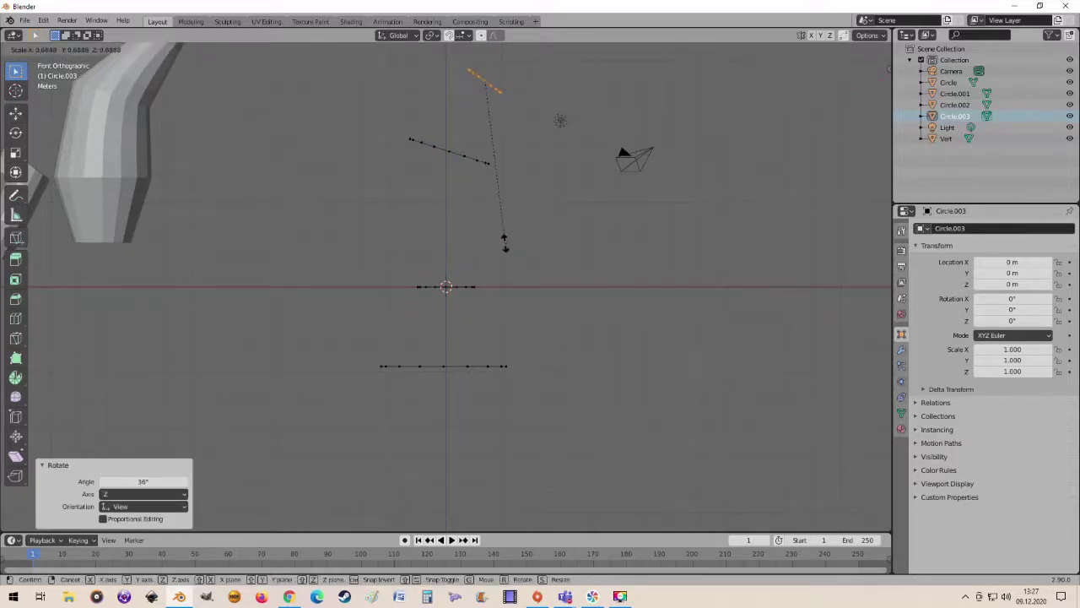
click(504, 243)
- Select all the rings and view the whole stack in perspective
scroll(504, 243, down, 1)
mouse_move(504, 243)
middle_down()
mouse_move(527, 253)
mouse_move(501, 251)
mouse_move(486, 281)
middle_up()
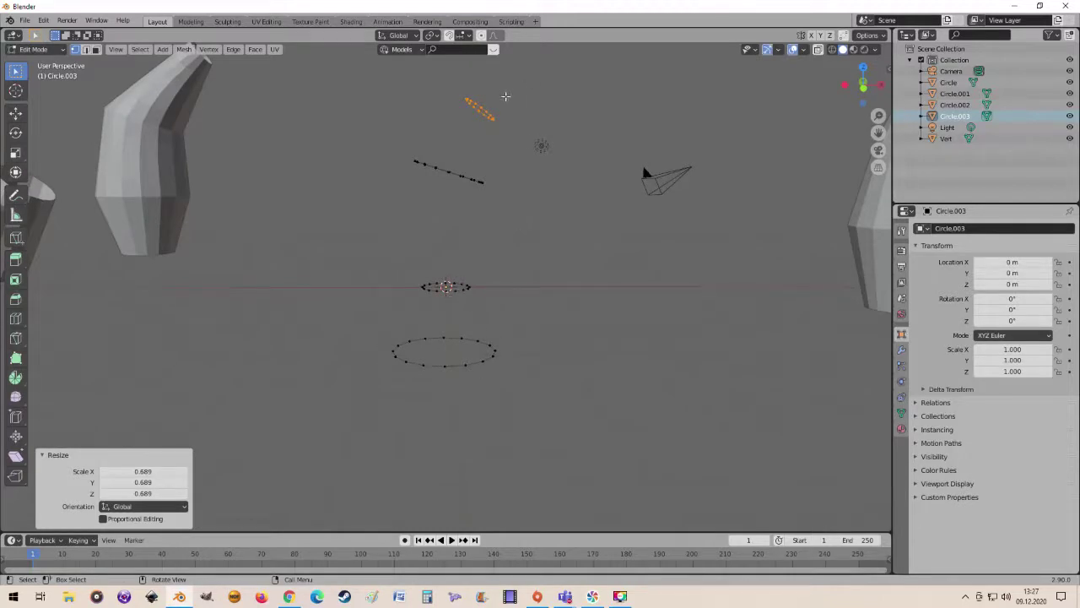
key(a)
mouse_move(542, 246)
middle_down()
mouse_move(496, 244)
mouse_move(530, 230)
middle_up()
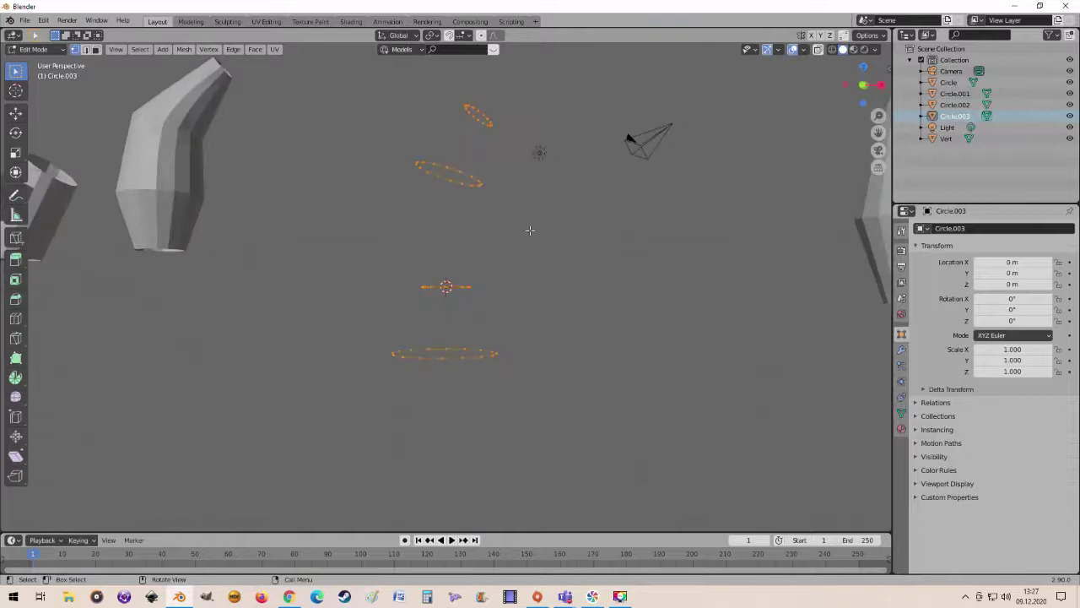
- Loft the Circle.003 rings into one connected tube with LoopTools Loft
right_click(454, 233)
mouse_move(418, 230)
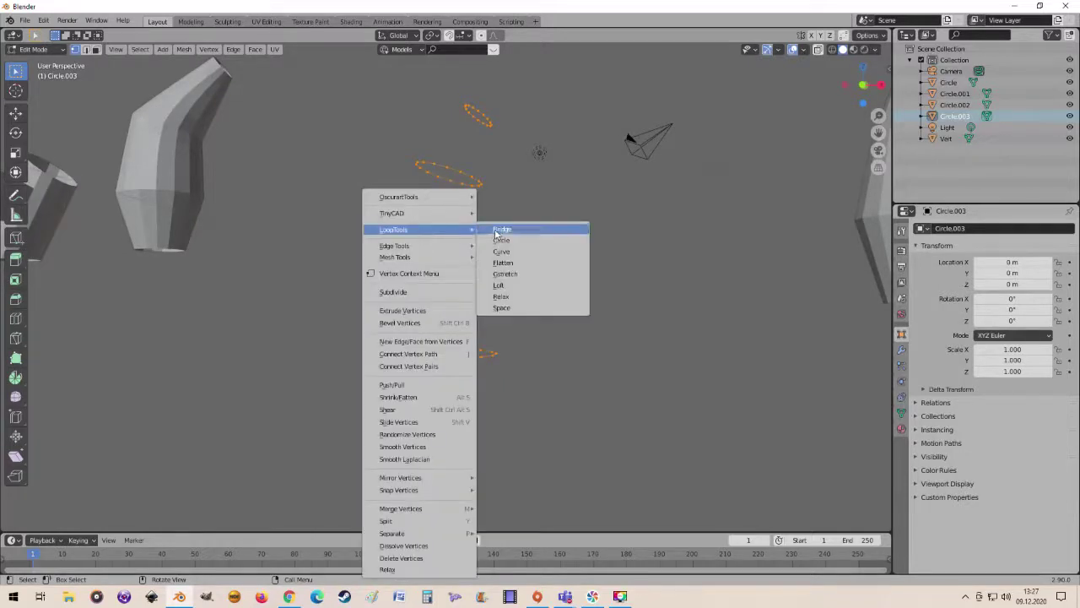
click(499, 285)
mouse_move(532, 279)
middle_down()
mouse_move(598, 302)
mouse_move(511, 157)
mouse_move(490, 186)
mouse_move(534, 295)
mouse_move(555, 301)
middle_up()
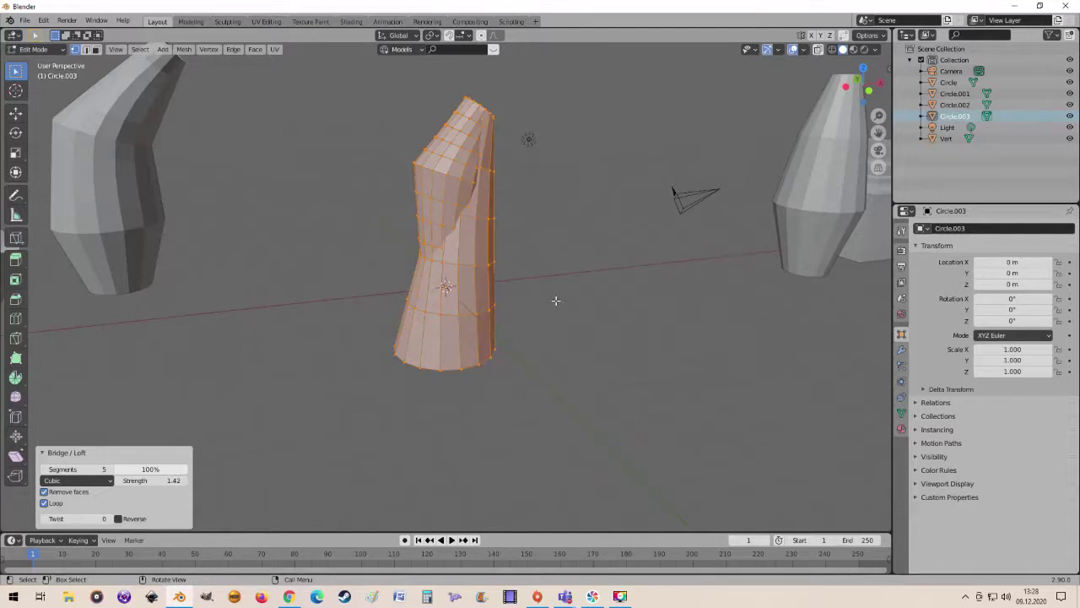
mouse_move(555, 300)
middle_down()
mouse_move(560, 379)
mouse_move(473, 372)
mouse_move(363, 392)
mouse_move(362, 436)
mouse_move(468, 302)
mouse_move(482, 345)
mouse_move(405, 434)
mouse_move(369, 434)
mouse_move(436, 414)
mouse_move(446, 284)
mouse_move(542, 335)
mouse_move(579, 270)
mouse_move(533, 250)
mouse_move(470, 260)
mouse_move(495, 251)
mouse_move(539, 300)
mouse_move(528, 272)
mouse_move(532, 361)
mouse_move(497, 310)
mouse_move(723, 122)
middle_up()
- Uncheck Loop so the loft stays open, checking the tube in wireframe shading
click(44, 504)
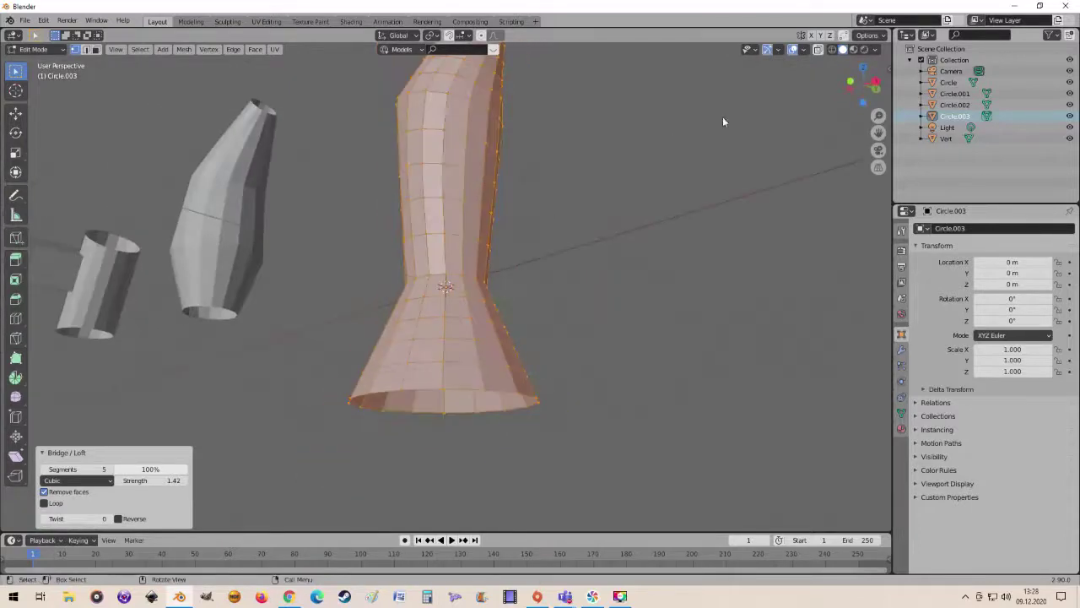
click(833, 52)
mouse_move(608, 251)
middle_down()
mouse_move(596, 281)
mouse_move(540, 238)
mouse_move(574, 234)
mouse_move(579, 72)
mouse_move(579, 164)
mouse_move(564, 155)
mouse_move(558, 192)
middle_up()
click(45, 503)
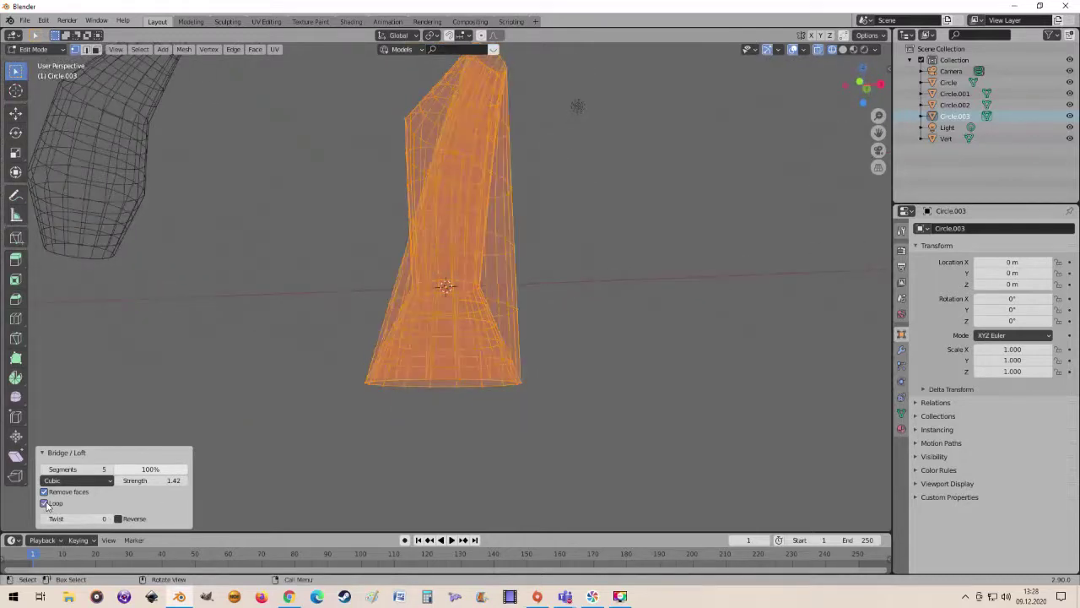
click(45, 503)
click(45, 503)
click(45, 503)
mouse_move(454, 329)
middle_down()
mouse_move(479, 353)
mouse_move(500, 312)
mouse_move(468, 337)
middle_up()
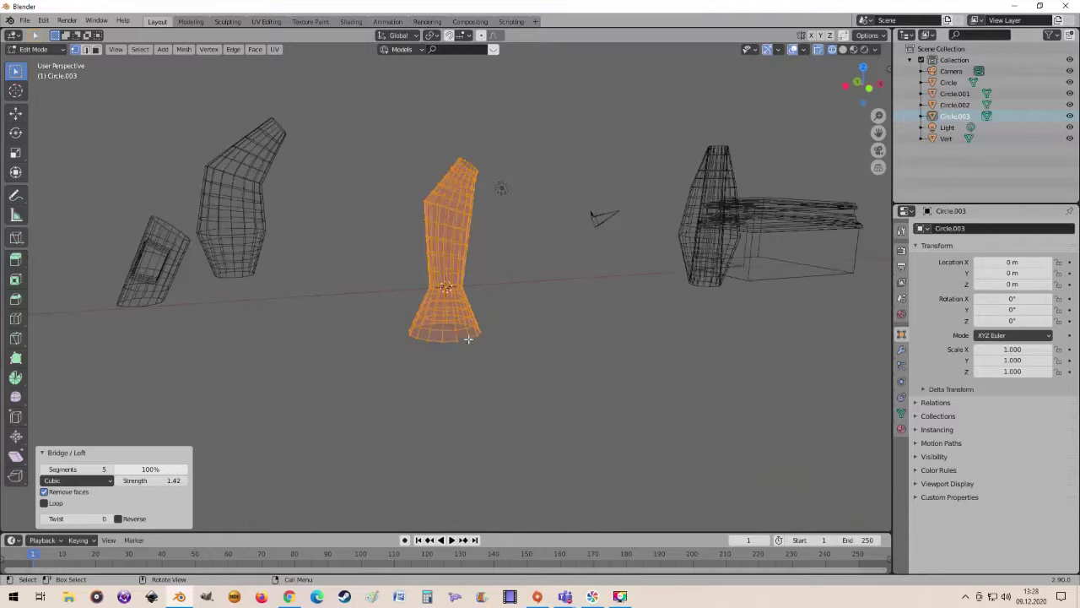
scroll(484, 321, up, 2)
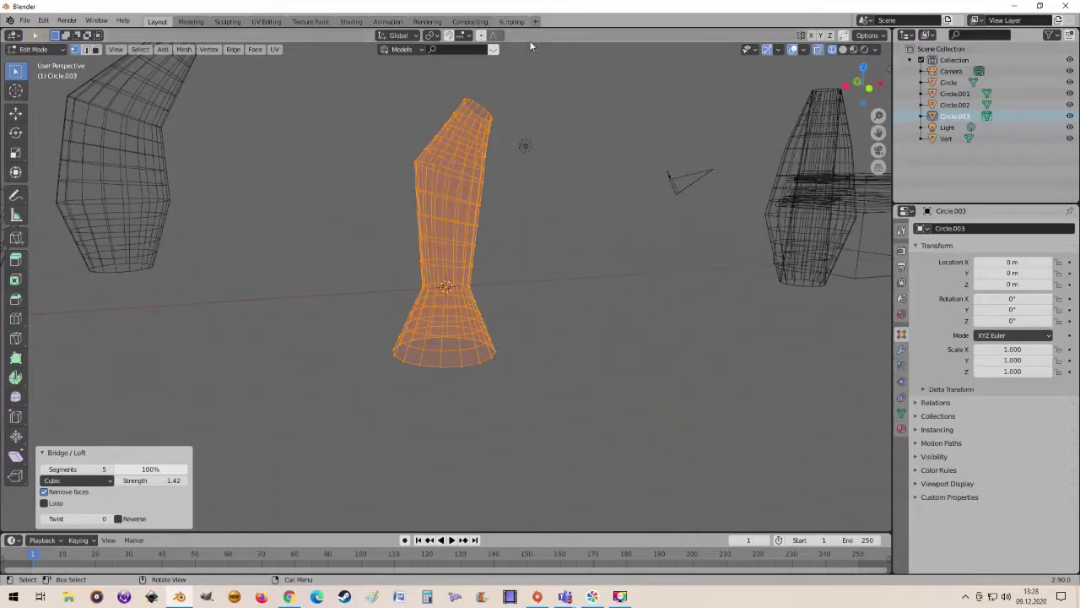
mouse_move(545, 232)
middle_down()
mouse_move(559, 233)
mouse_move(501, 268)
mouse_move(539, 238)
middle_up()
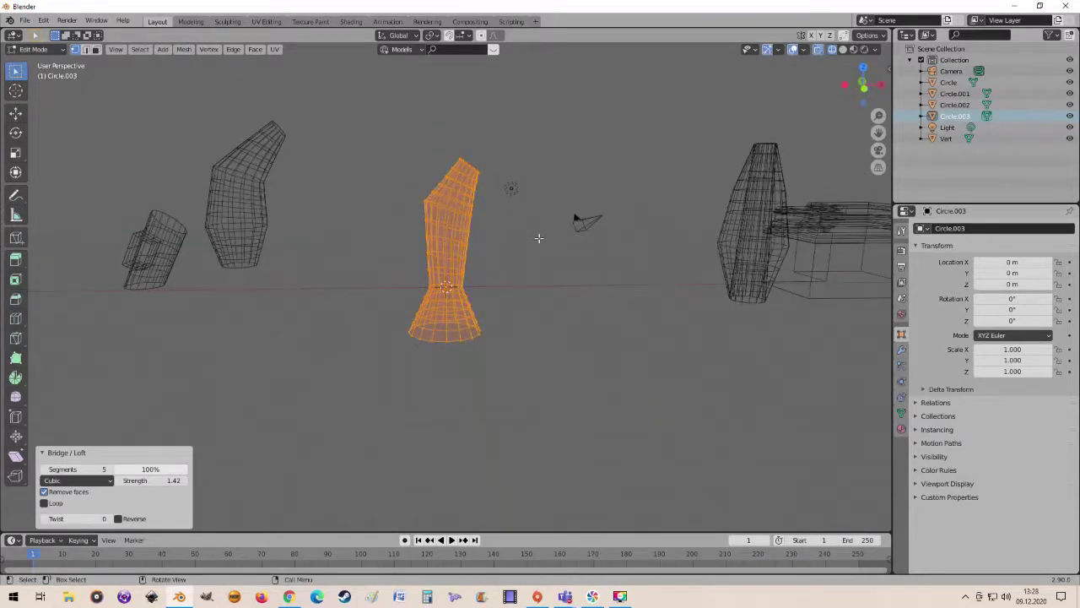
scroll(538, 238, up, 2)
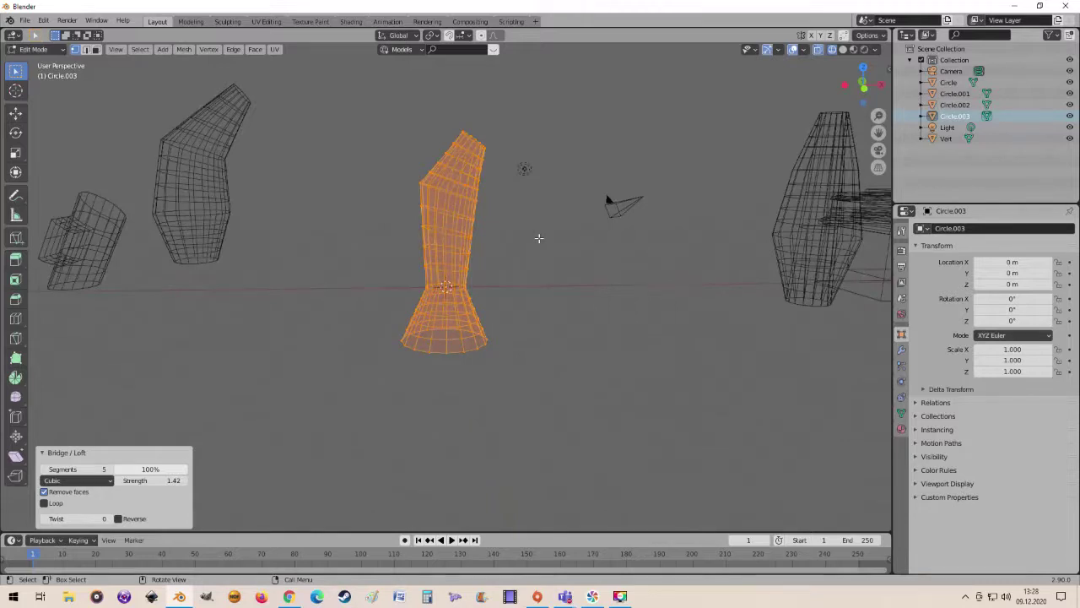
- Return to solid shading and leave Edit Mode for Object Mode
key(Tab)
mouse_move(526, 241)
middle_down()
mouse_move(487, 174)
mouse_move(520, 166)
mouse_move(531, 279)
mouse_move(559, 236)
mouse_move(526, 251)
mouse_move(540, 253)
middle_up()
key(Tab)
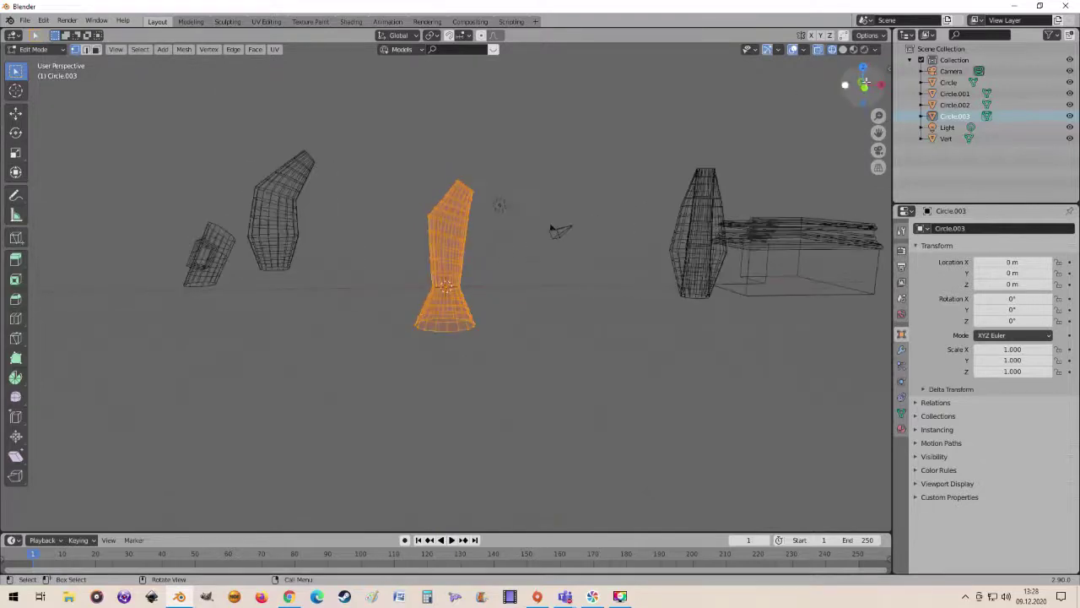
click(842, 49)
scroll(620, 219, up, 4)
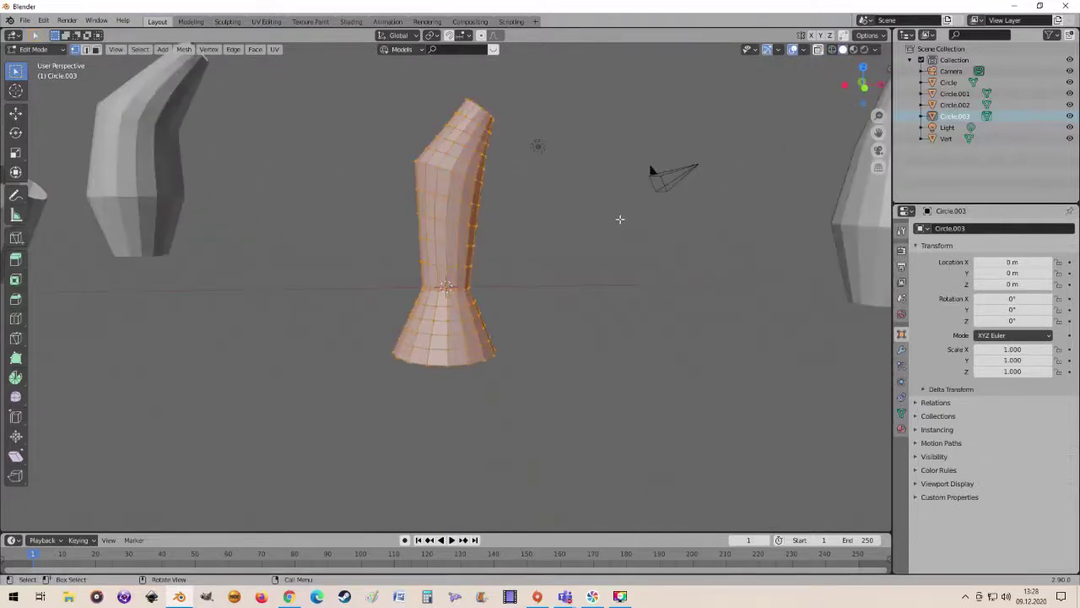
key(Tab)
scroll(571, 224, down, 3)
mouse_move(559, 228)
middle_down()
mouse_move(558, 244)
mouse_move(521, 269)
mouse_move(543, 268)
mouse_move(560, 242)
mouse_move(495, 296)
mouse_move(513, 278)
mouse_move(509, 299)
mouse_move(593, 235)
mouse_move(591, 225)
mouse_move(535, 284)
mouse_move(519, 178)
mouse_move(535, 161)
mouse_move(544, 331)
mouse_move(501, 267)
middle_up()
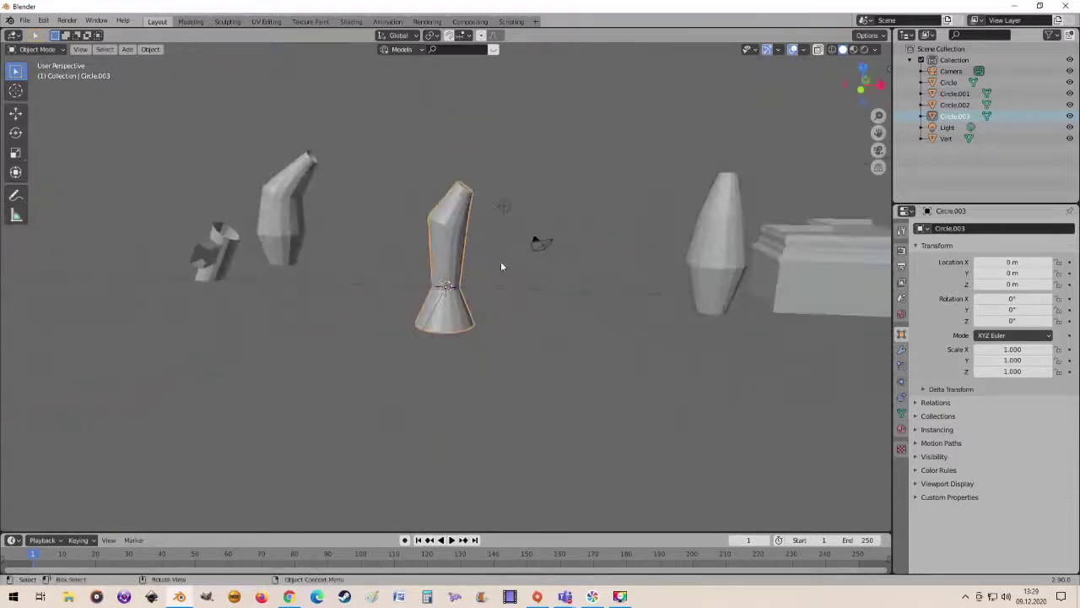
- Move the lofted tube object far off to the left
key(g)
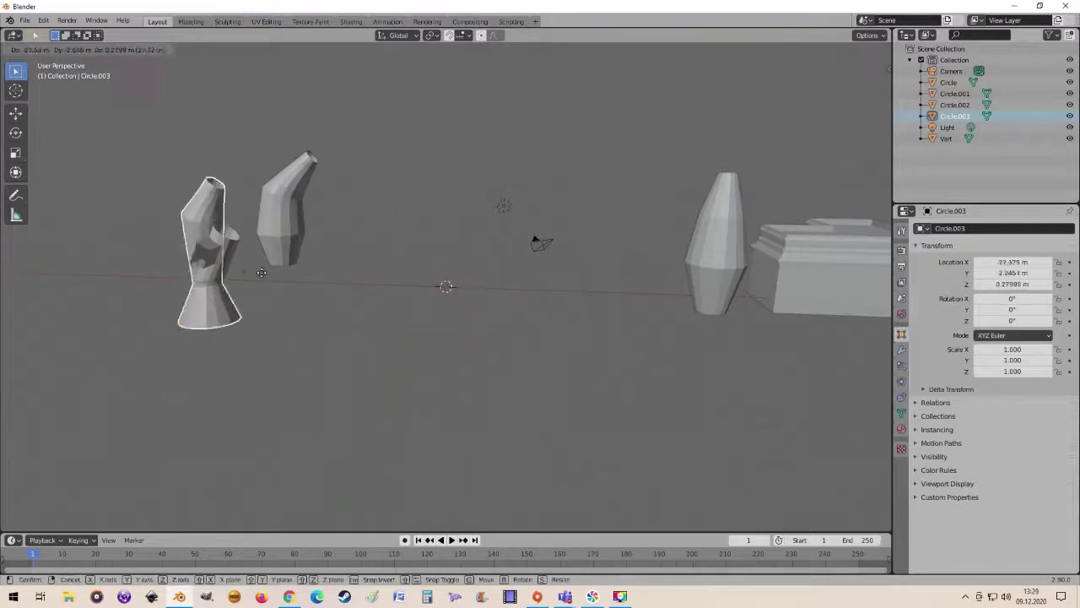
click(247, 250)
scroll(404, 263, up, 1)
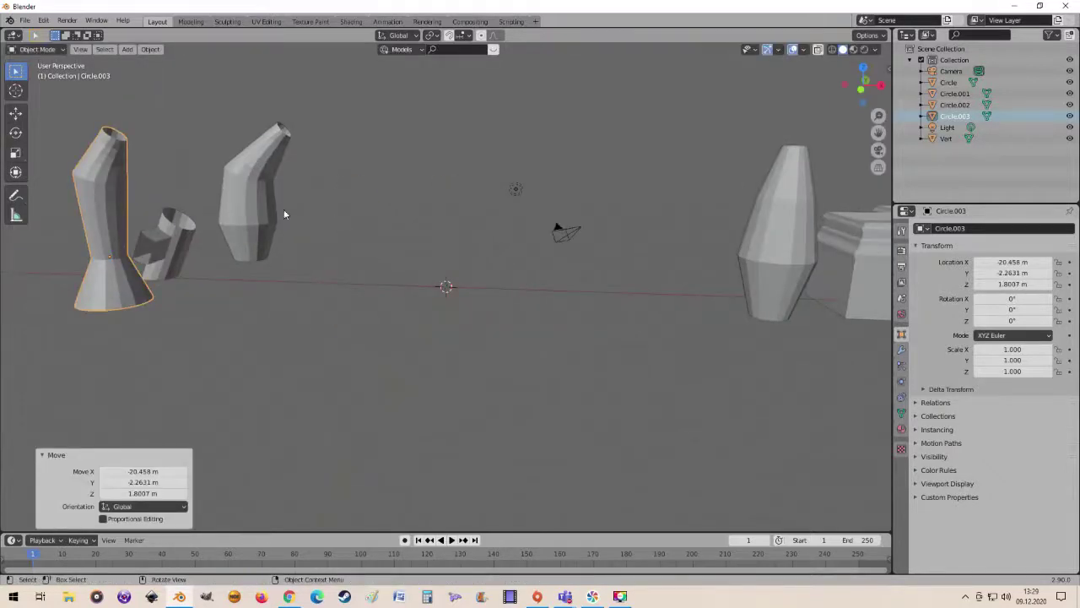
key(Tab)
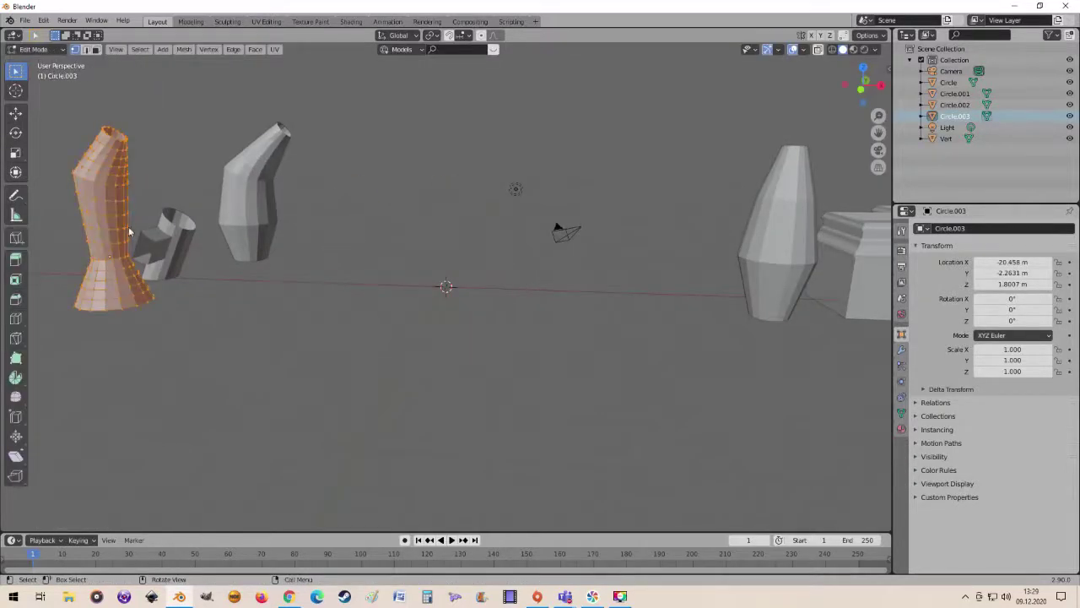
right_click(131, 230)
mouse_move(380, 253)
middle_down()
mouse_move(574, 281)
mouse_move(496, 296)
mouse_move(515, 292)
middle_up()
key(Tab)
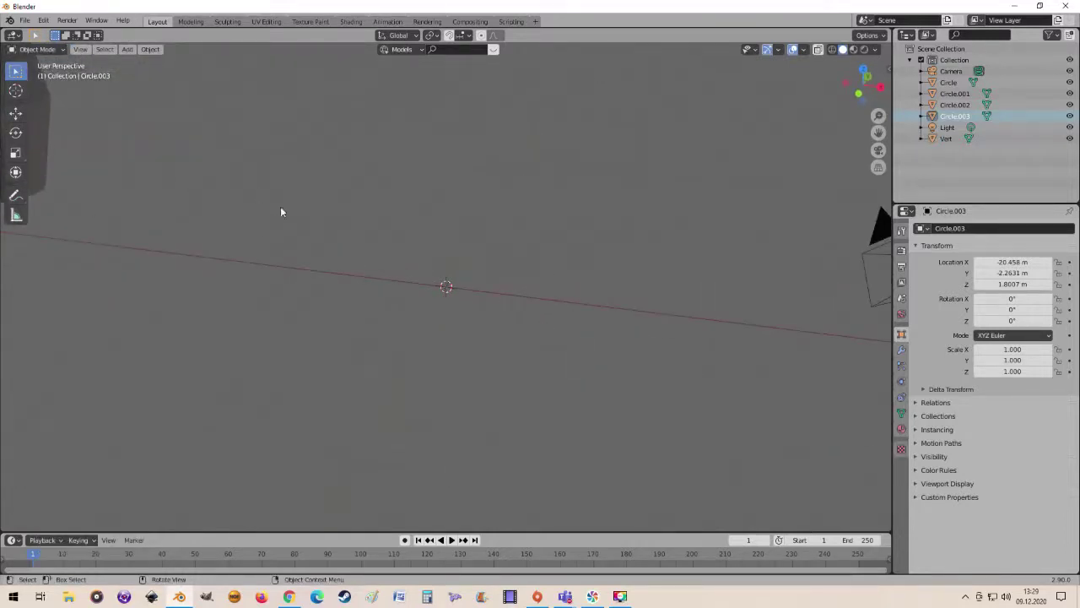
- Add a new mesh cube at the origin
click(127, 49)
mouse_move(160, 62)
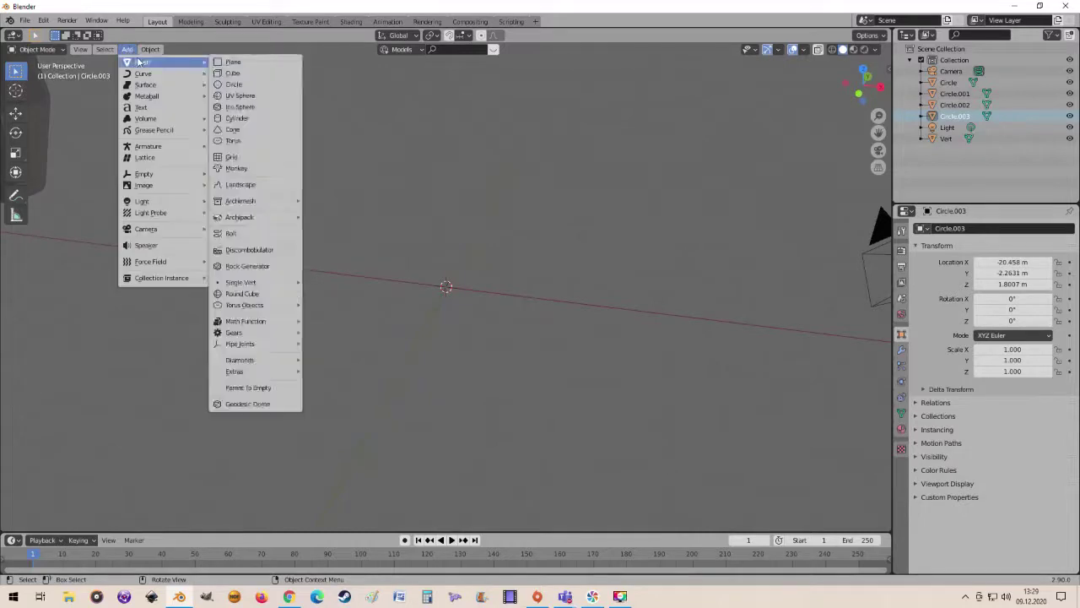
click(268, 73)
scroll(523, 259, up, 3)
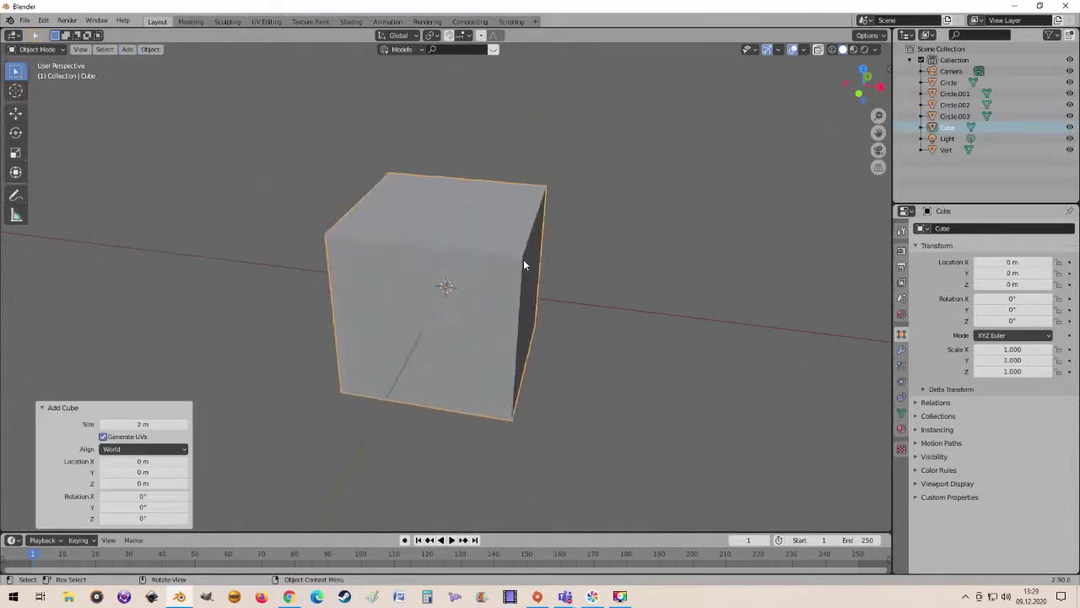
mouse_move(523, 259)
middle_down()
mouse_move(521, 283)
mouse_move(456, 246)
middle_up()
- Subdivide the cube's mesh with Number of Cuts raised to 9, then return to Object Mode
key(Tab)
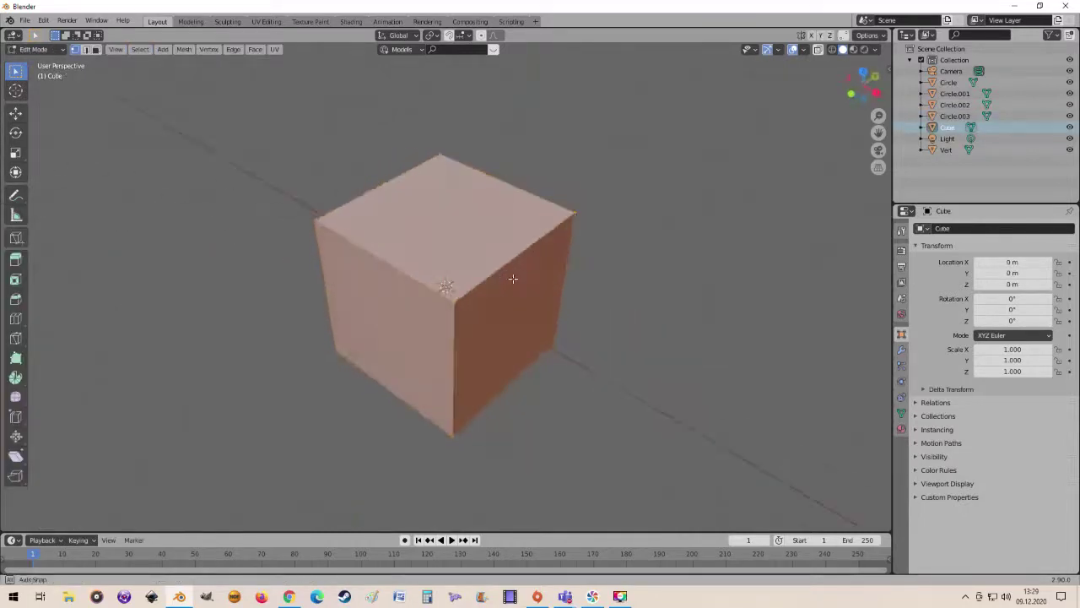
right_click(456, 246)
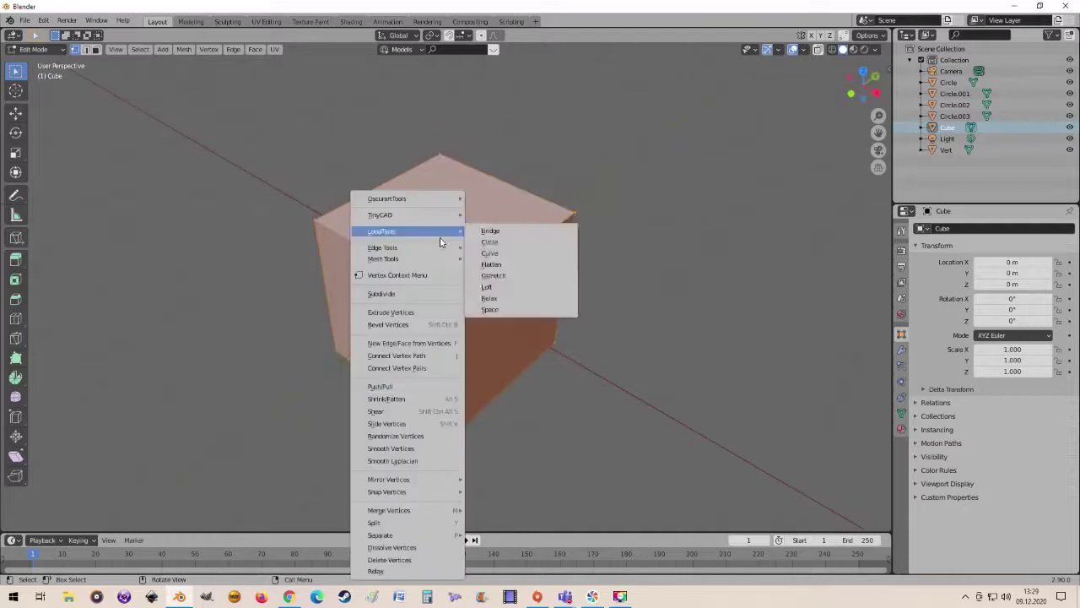
click(402, 295)
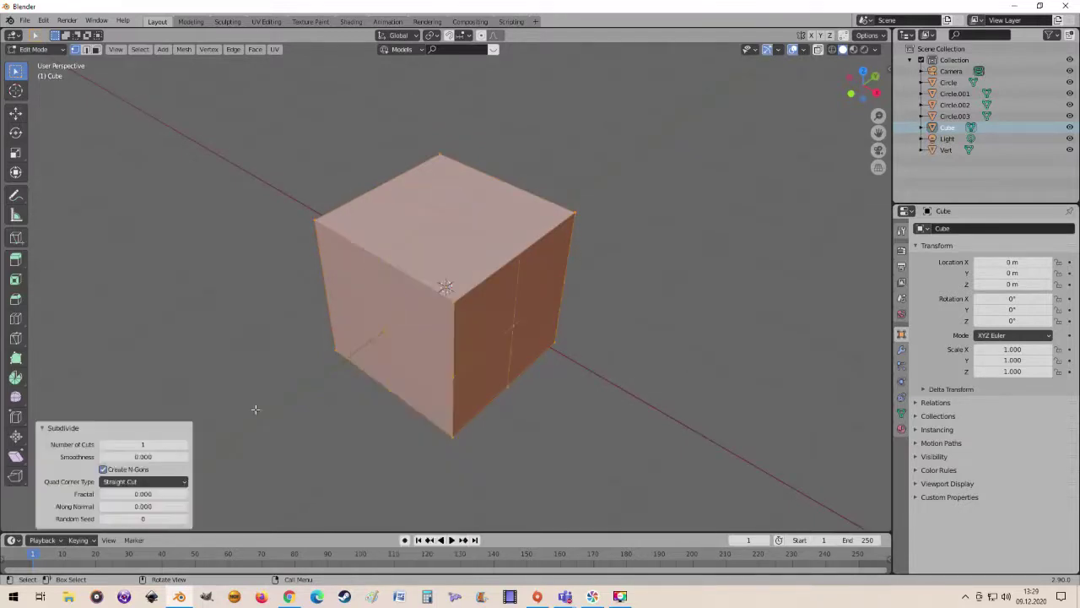
click(185, 449)
click(185, 450)
click(185, 450)
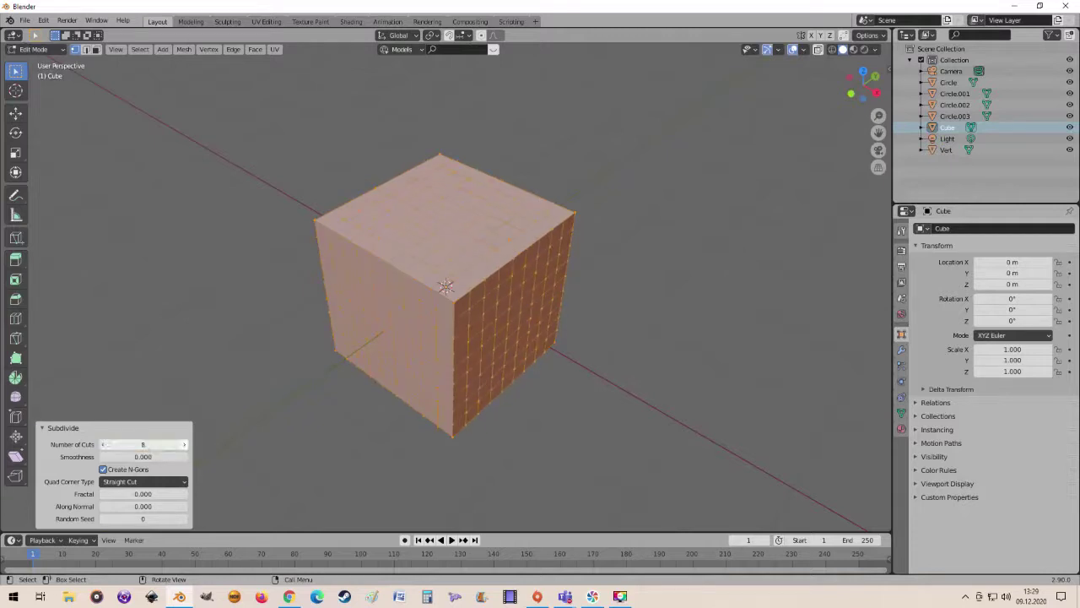
click(185, 450)
mouse_move(405, 354)
middle_down()
mouse_move(384, 363)
mouse_move(450, 321)
mouse_move(444, 329)
middle_up()
key(Tab)
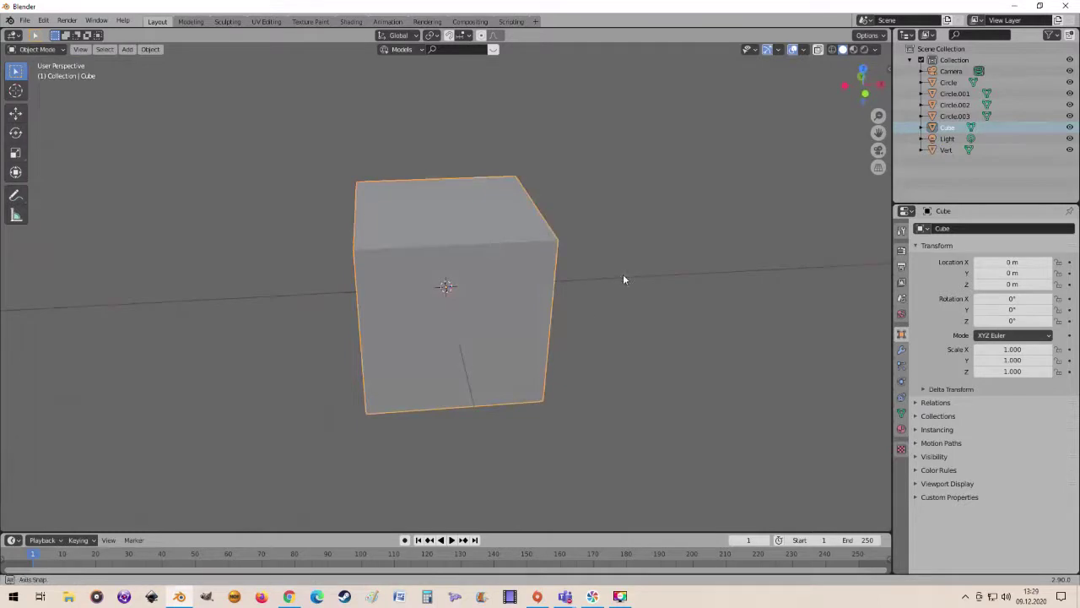
- Enter Edit Mode on the subdivided cube with everything selected and switch to Top view
middle_drag(623, 273, 490, 237)
mouse_move(412, 295)
middle_down()
mouse_move(535, 331)
mouse_move(506, 318)
middle_up()
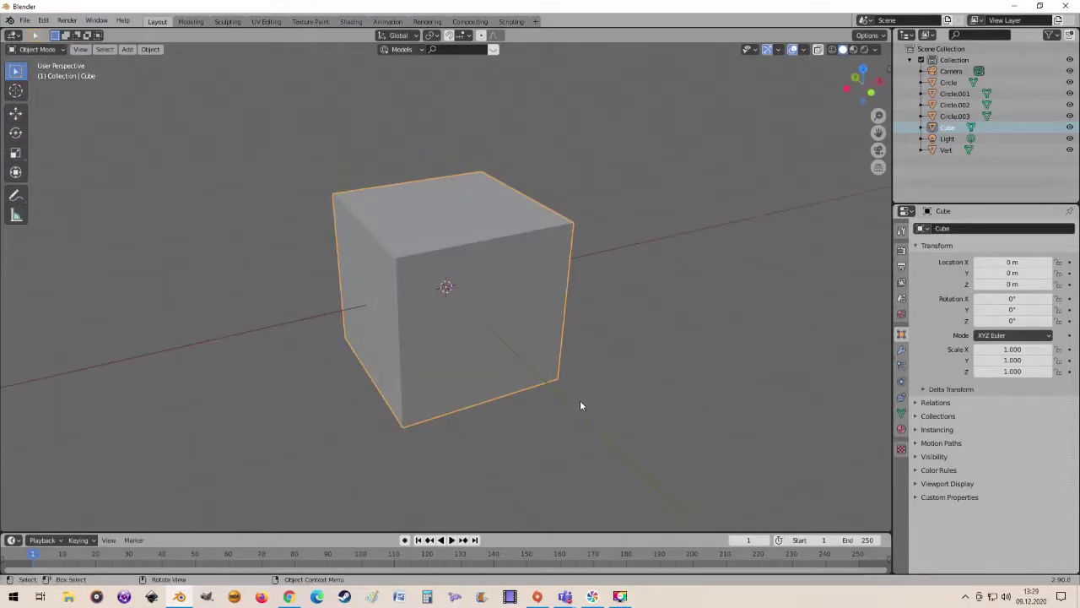
mouse_move(579, 406)
middle_down()
mouse_move(584, 388)
mouse_move(452, 414)
mouse_move(554, 415)
mouse_move(552, 403)
middle_up()
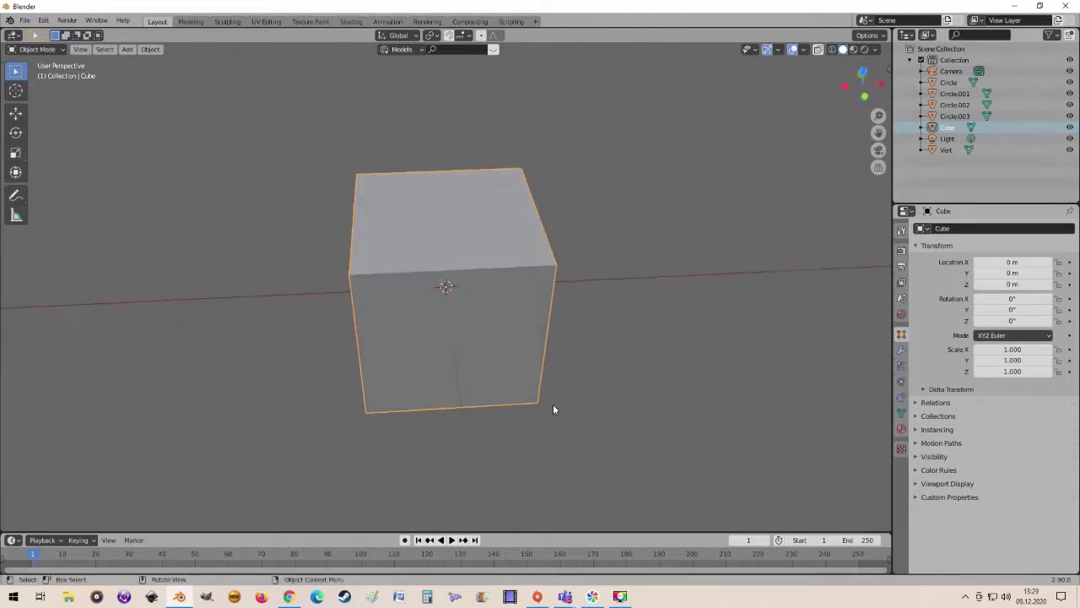
key(Tab)
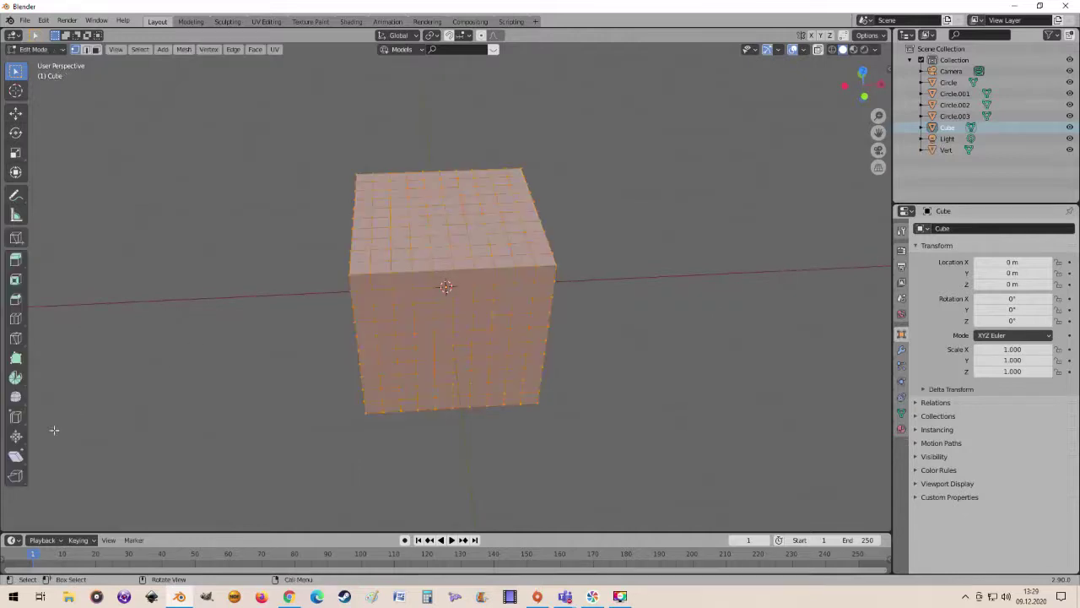
click(16, 439)
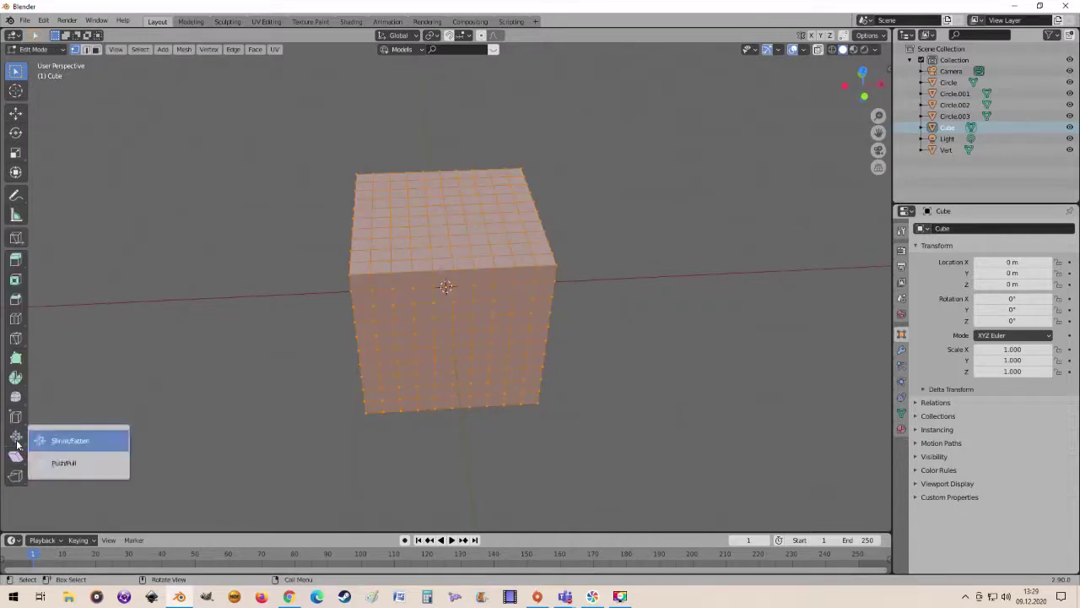
click(14, 458)
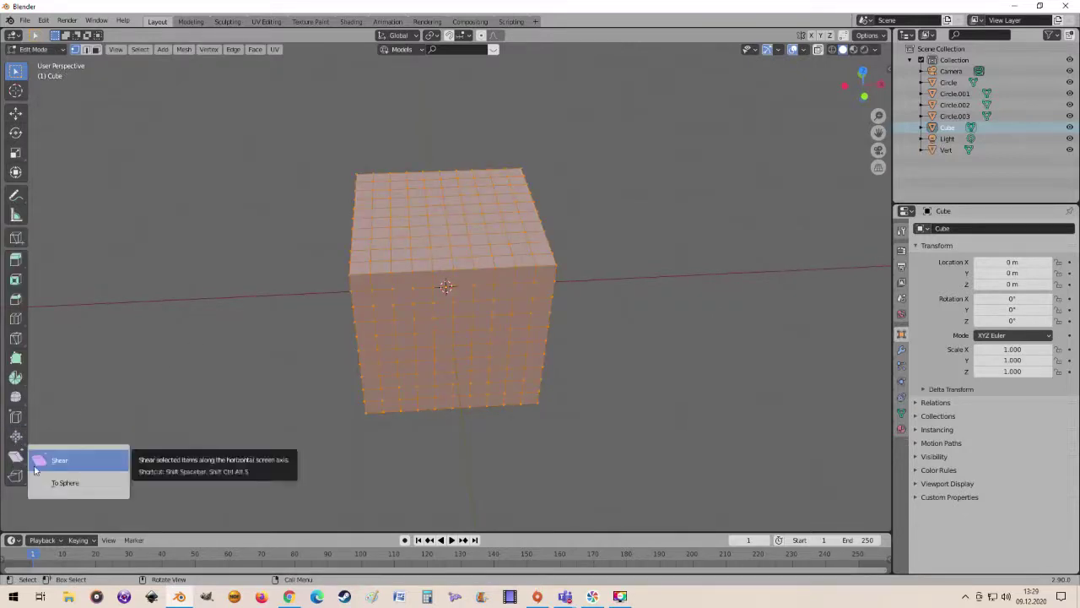
click(13, 463)
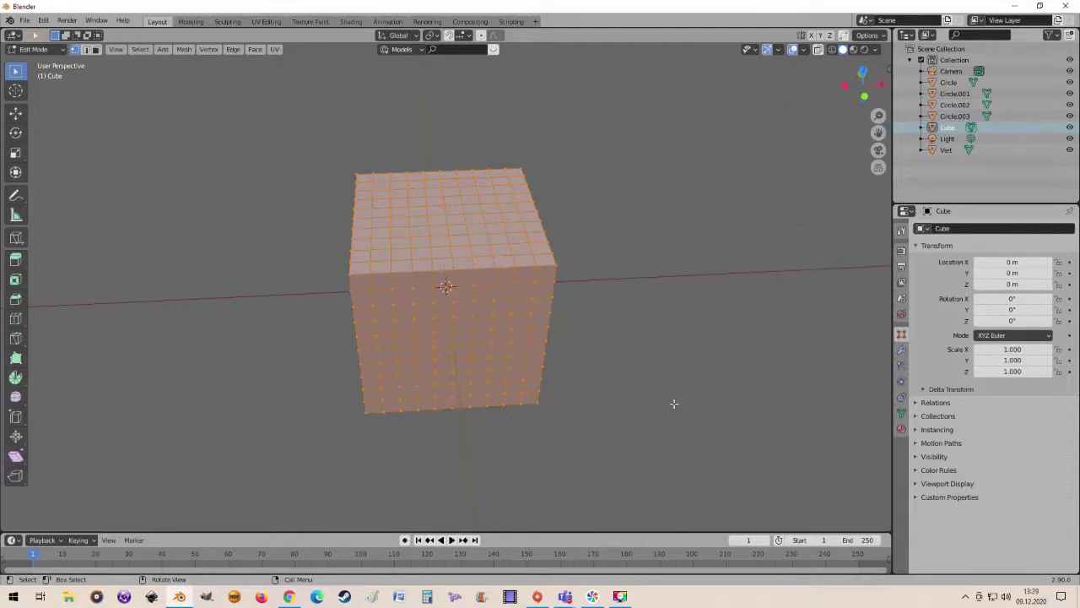
key(KP_7)
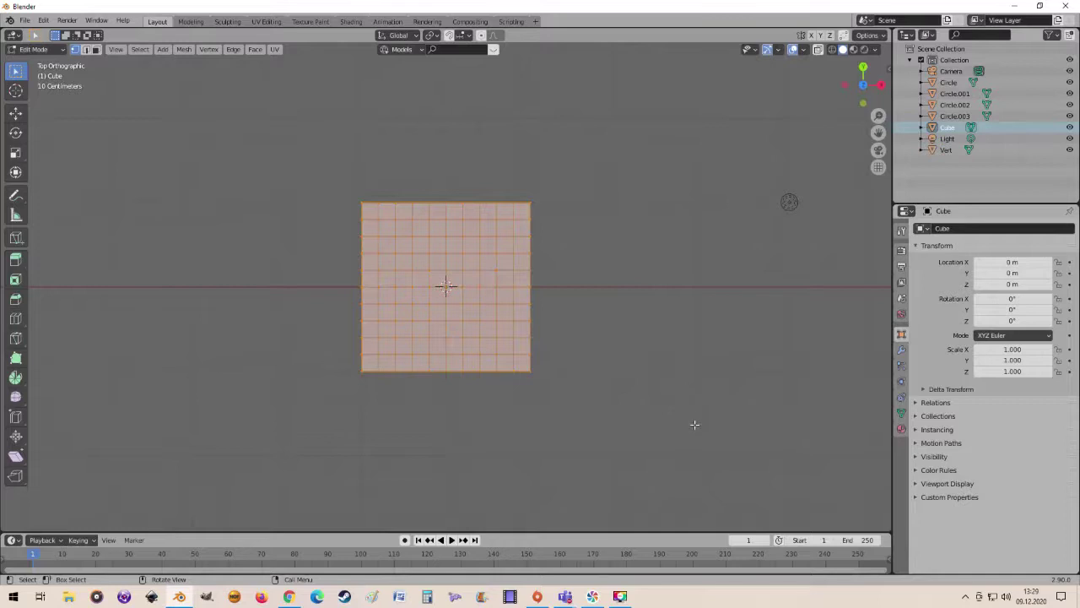
- Deselect all and box-select the central block of vertices on the cube's top
key(alt+a)
key(b)
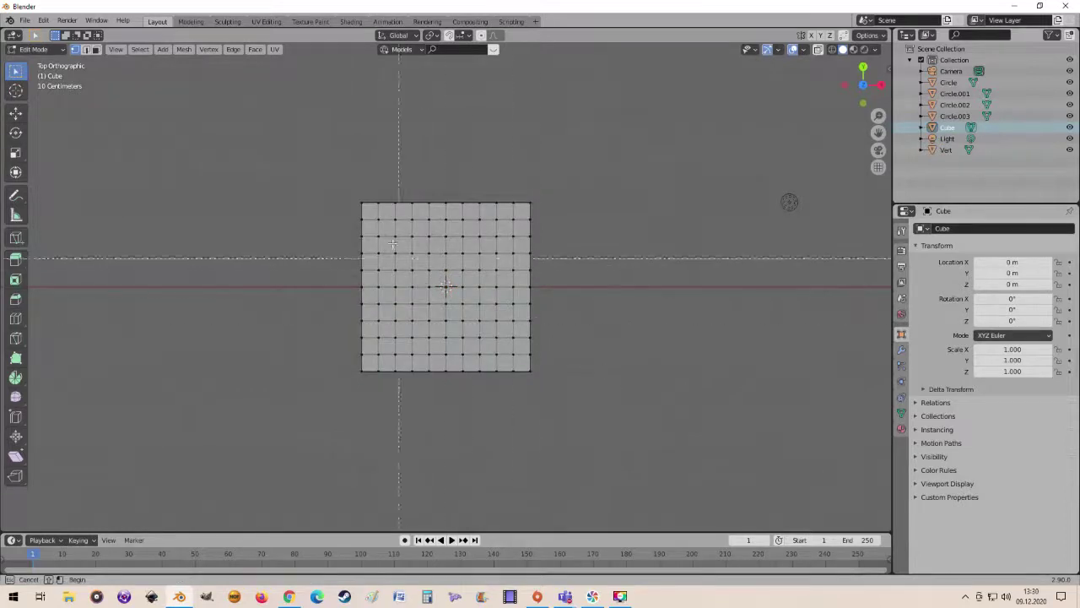
drag(389, 229, 502, 341)
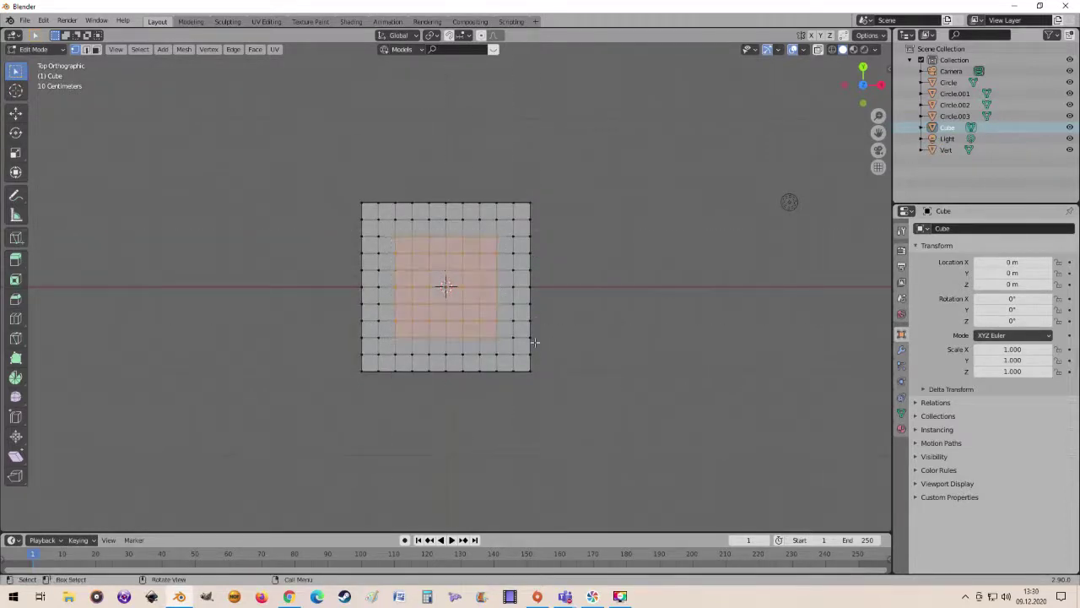
- Round the selected block into a circle with To Sphere at factor 1.000
click(17, 457)
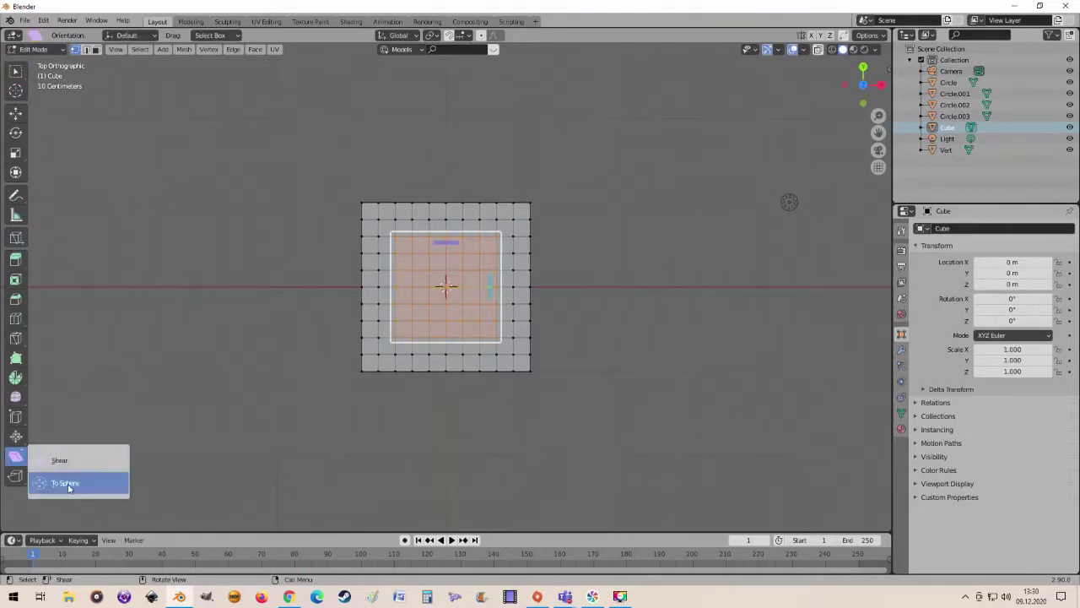
drag(17, 457, 59, 481)
scroll(482, 366, up, 1)
scroll(482, 367, up, 1)
mouse_move(527, 363)
mouse_down()
mouse_move(851, 457)
mouse_move(97, 484)
mouse_up()
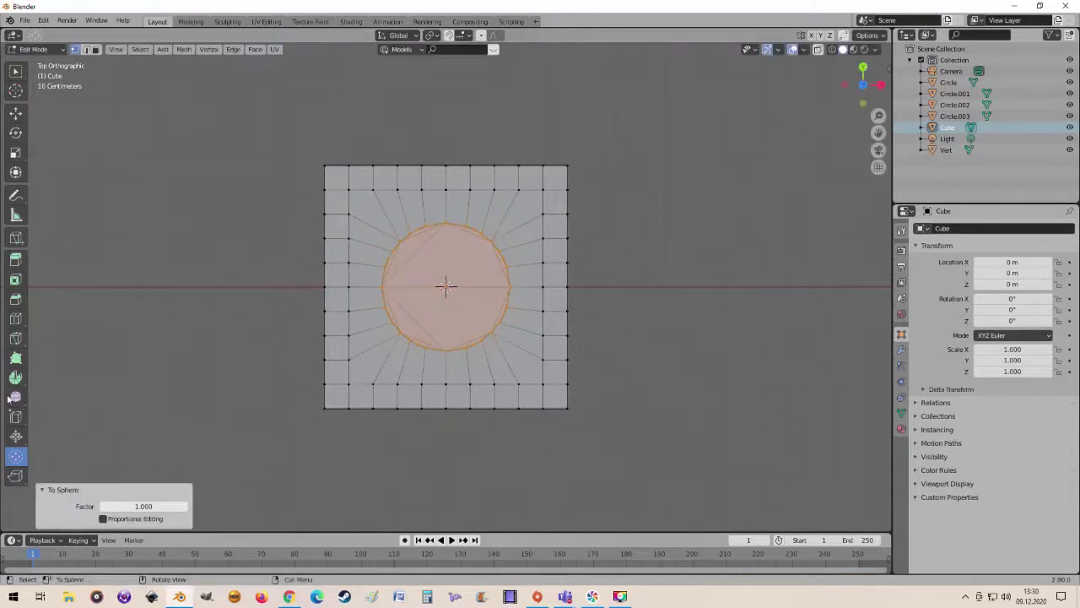
scroll(532, 243, up, 3)
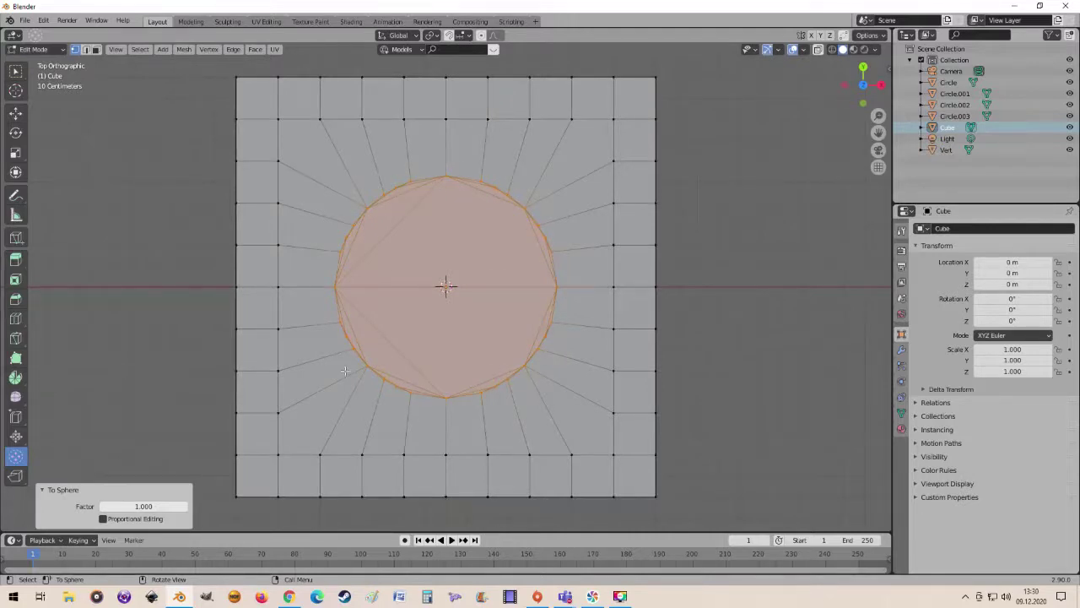
mouse_move(479, 331)
middle_down()
mouse_move(327, 243)
mouse_move(497, 337)
middle_up()
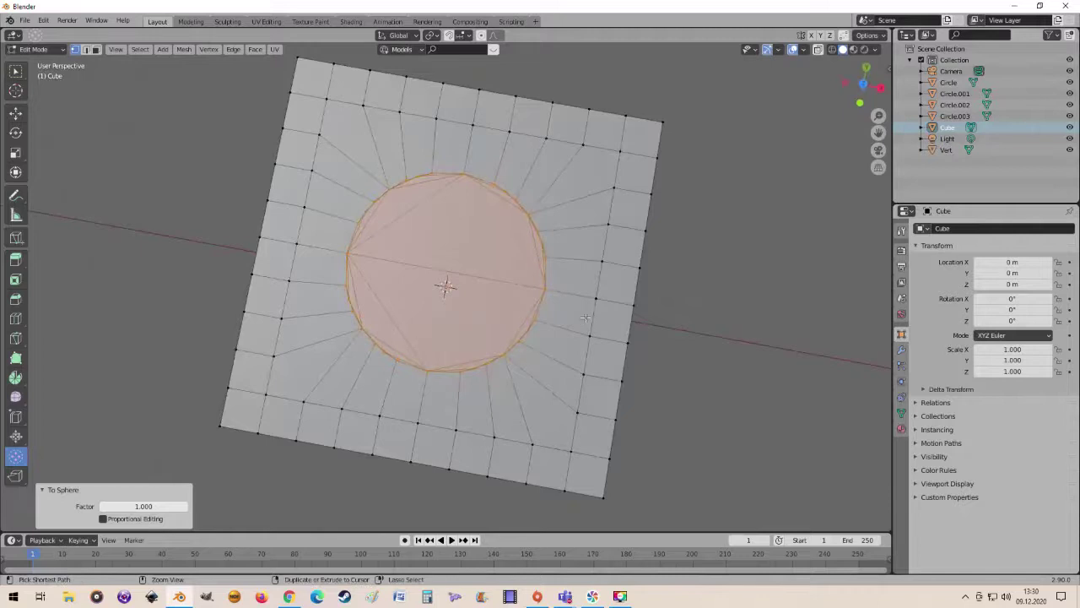
- Undo the To Sphere rounding on the top patch
key(ctrl+z)
scroll(591, 279, down, 3)
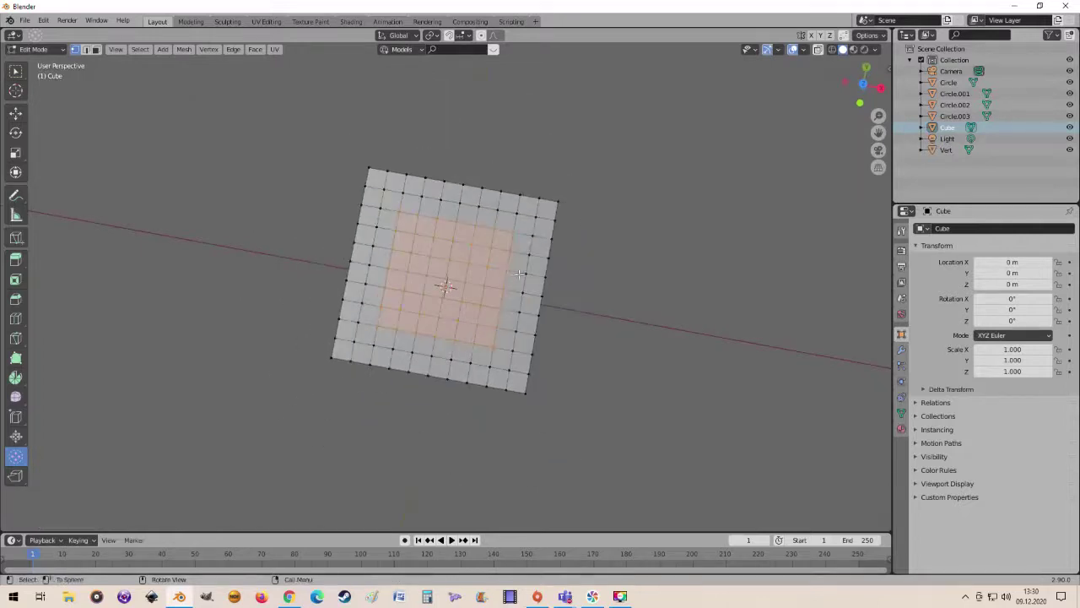
mouse_move(520, 274)
middle_down()
mouse_move(543, 244)
mouse_move(489, 241)
middle_up()
scroll(481, 246, up, 2)
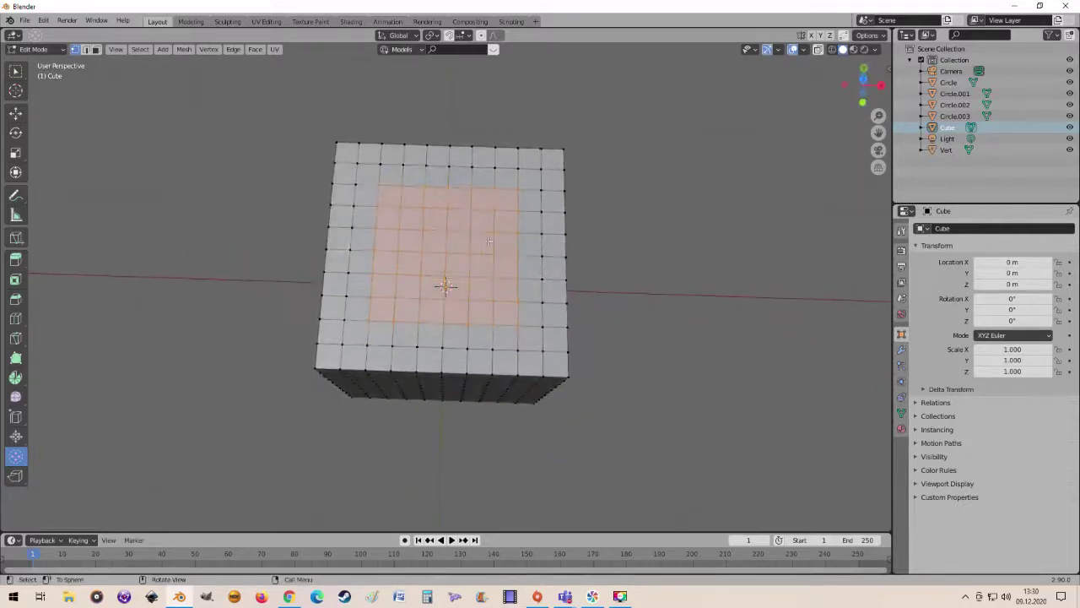
- Apply LoopTools Circle to the selected square of top-face vertices
right_click(433, 229)
mouse_move(397, 232)
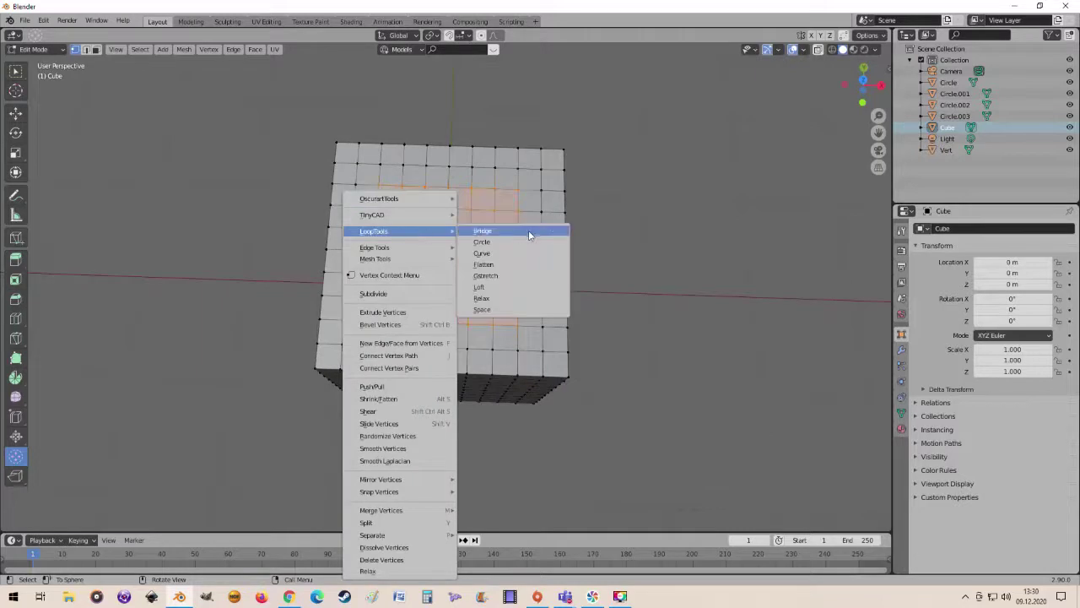
click(519, 244)
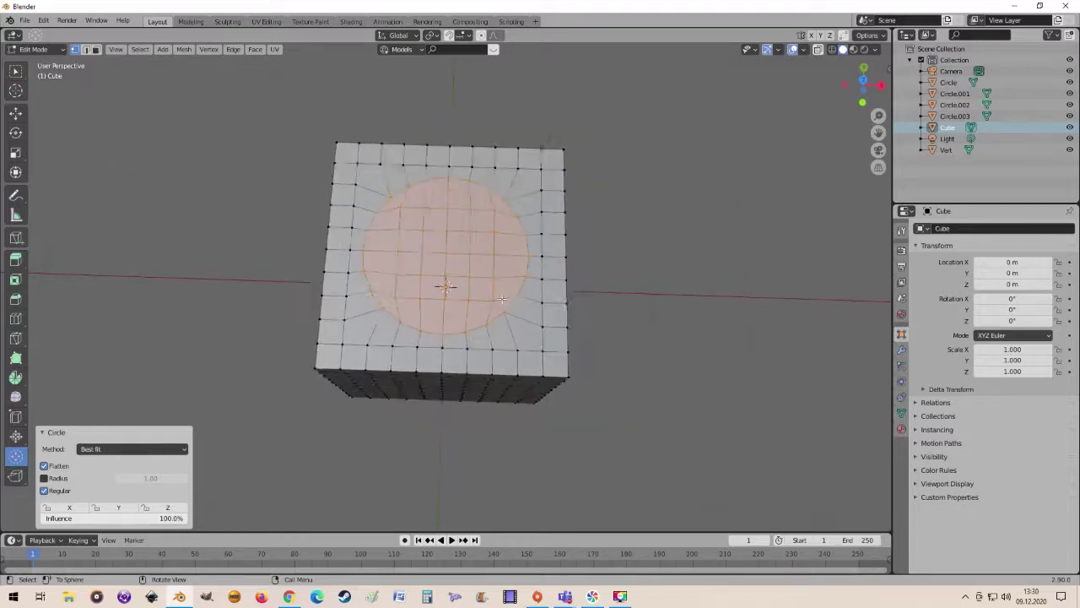
mouse_move(538, 312)
middle_down()
mouse_move(433, 266)
mouse_move(439, 278)
mouse_move(385, 310)
middle_up()
scroll(438, 278, up, 2)
scroll(439, 279, up, 3)
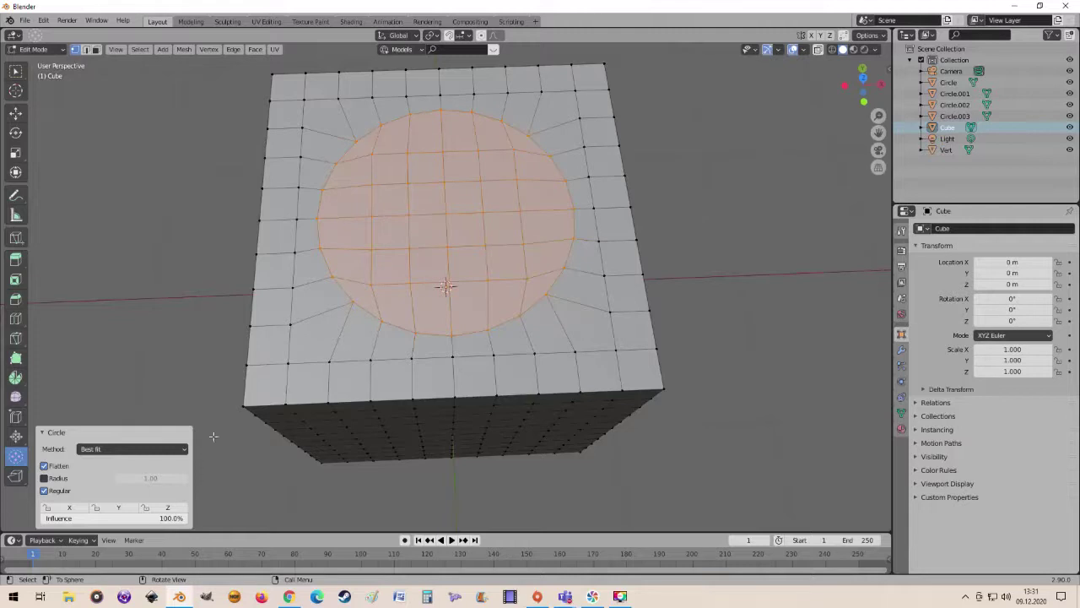
- Switch the Circle method to fit inside and compare different influence strengths
click(130, 448)
click(125, 478)
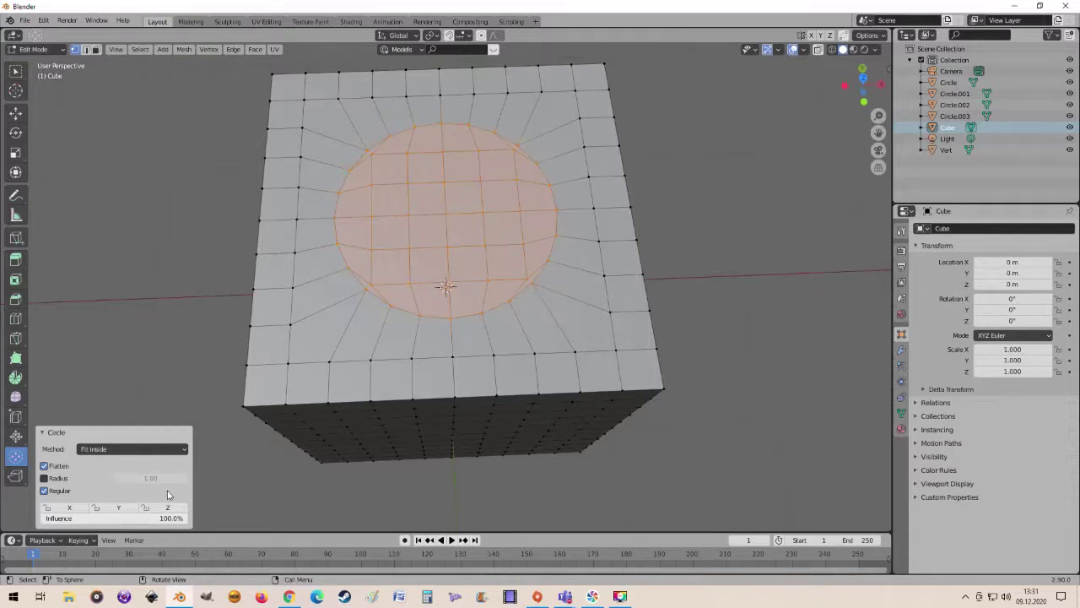
mouse_move(155, 524)
mouse_down()
mouse_move(69, 524)
mouse_move(107, 519)
mouse_up()
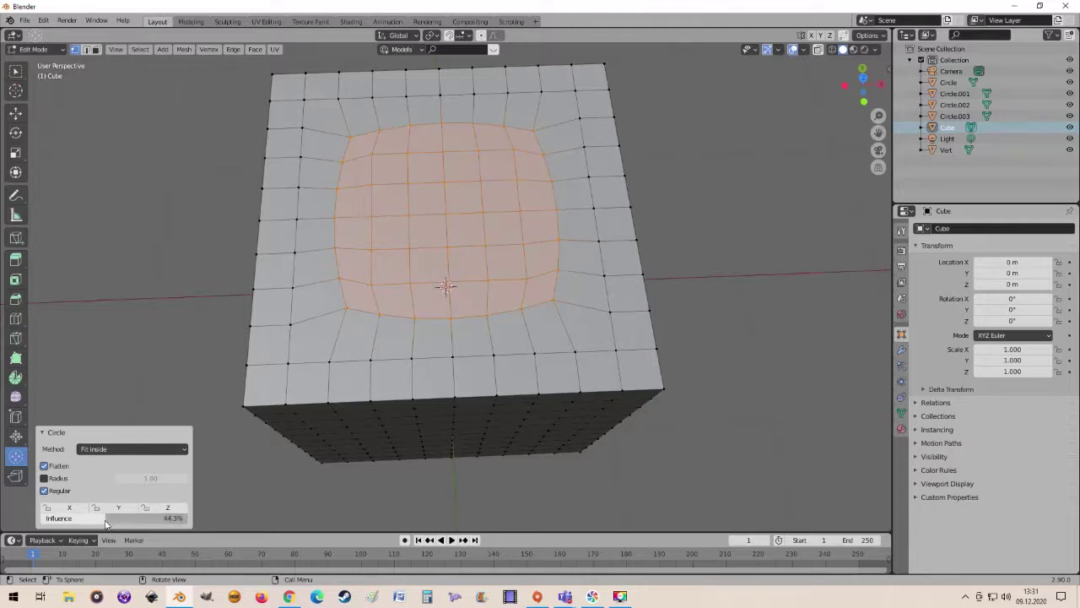
mouse_move(104, 523)
mouse_down()
mouse_move(43, 523)
mouse_move(187, 518)
mouse_move(42, 518)
mouse_move(188, 518)
mouse_up()
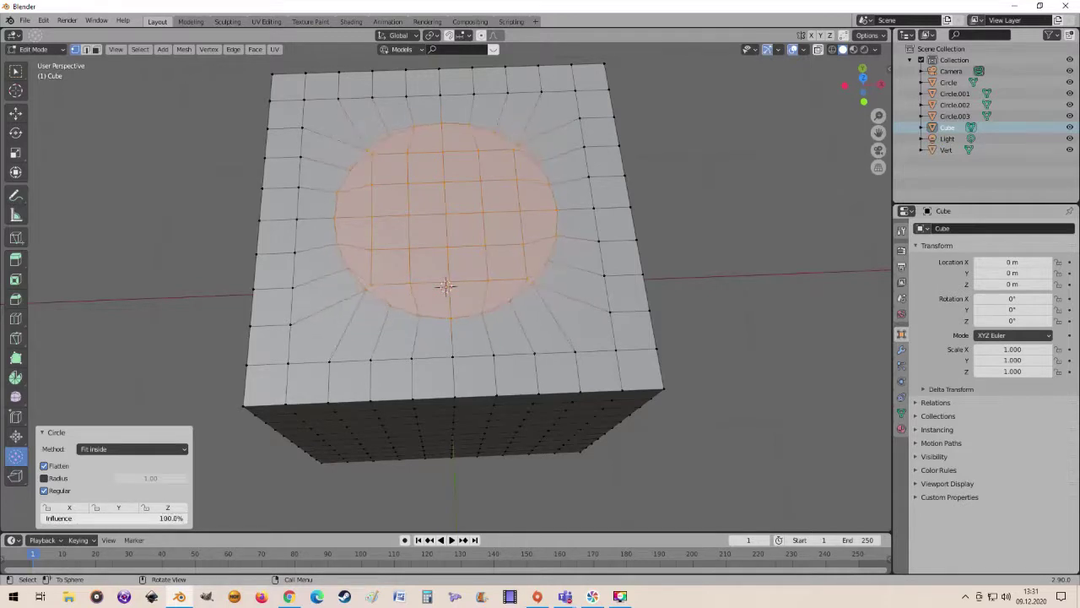
- Test locking the X, Y and Z axes while varying influence, then restore full influence
click(74, 507)
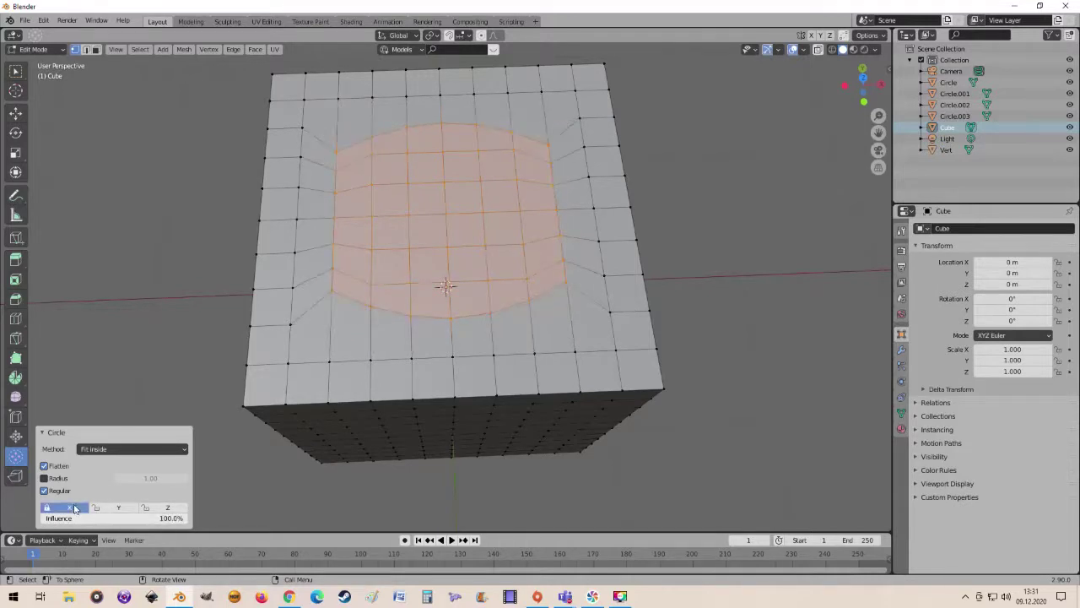
mouse_move(184, 518)
mouse_down()
mouse_move(43, 519)
mouse_move(188, 518)
mouse_up()
click(85, 508)
click(118, 507)
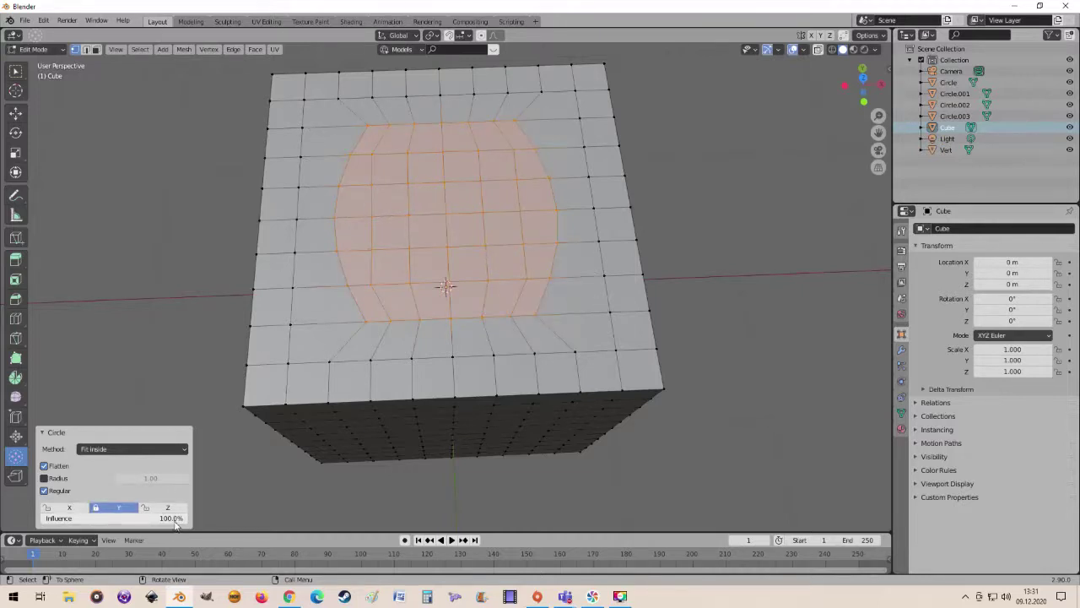
mouse_move(118, 518)
mouse_down()
mouse_move(42, 518)
mouse_move(187, 518)
mouse_up()
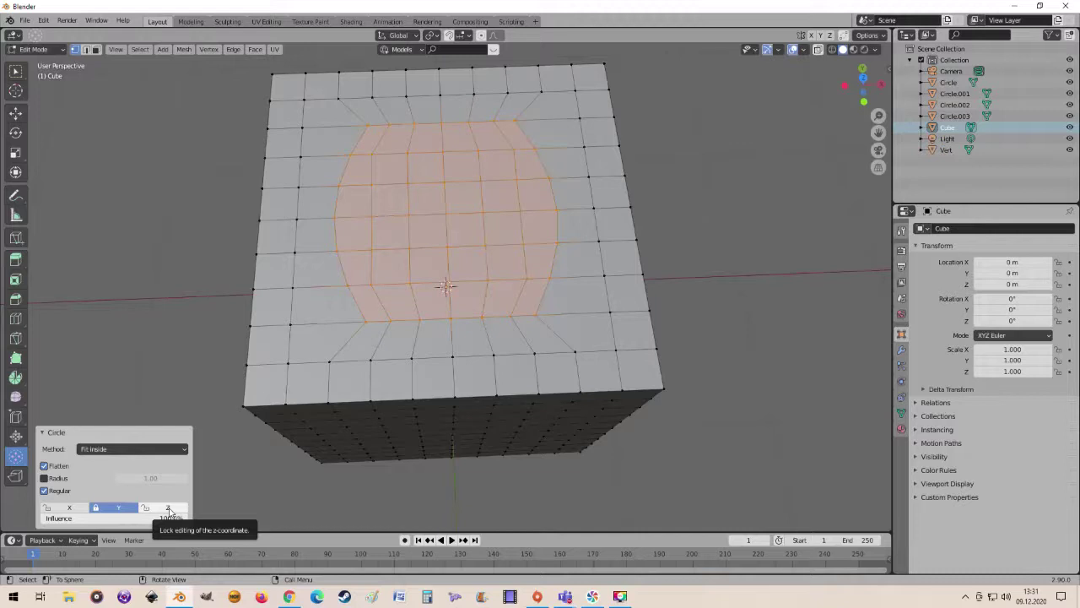
click(169, 508)
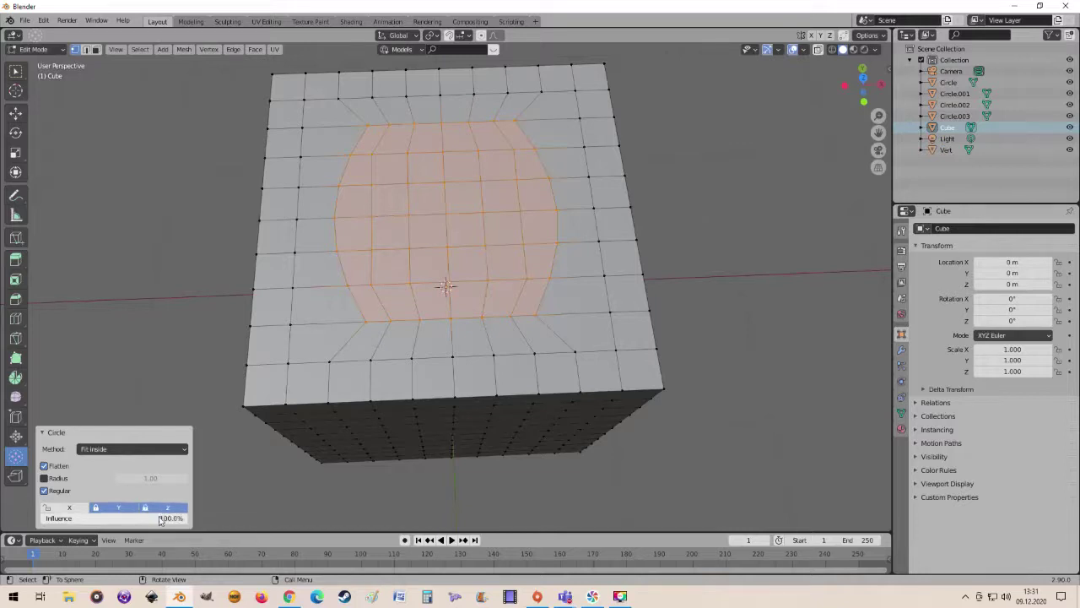
mouse_move(181, 518)
mouse_down()
mouse_move(42, 518)
mouse_move(187, 518)
mouse_up()
mouse_move(473, 337)
middle_down()
mouse_move(492, 326)
mouse_move(506, 207)
middle_up()
- Unlock the axes, set Method to Best fit and turn Flatten off
middle_drag(512, 218, 512, 245)
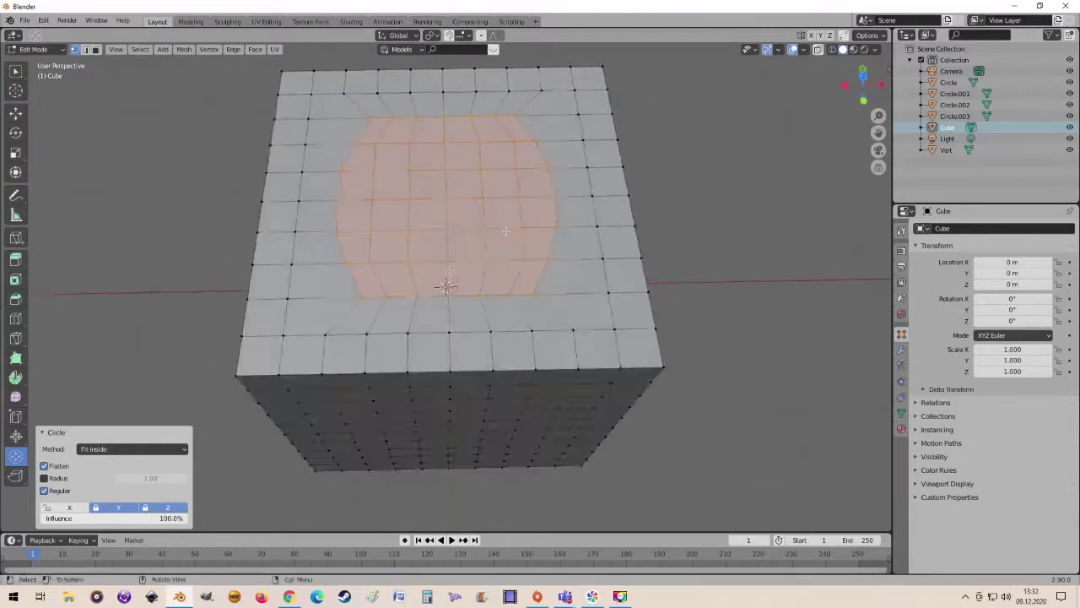
click(145, 508)
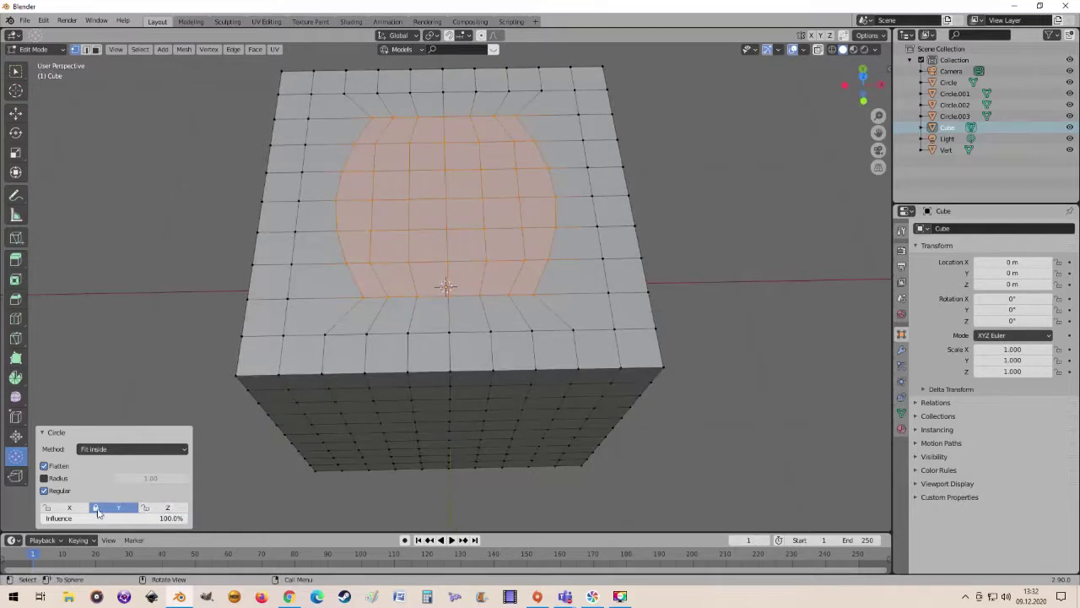
click(97, 510)
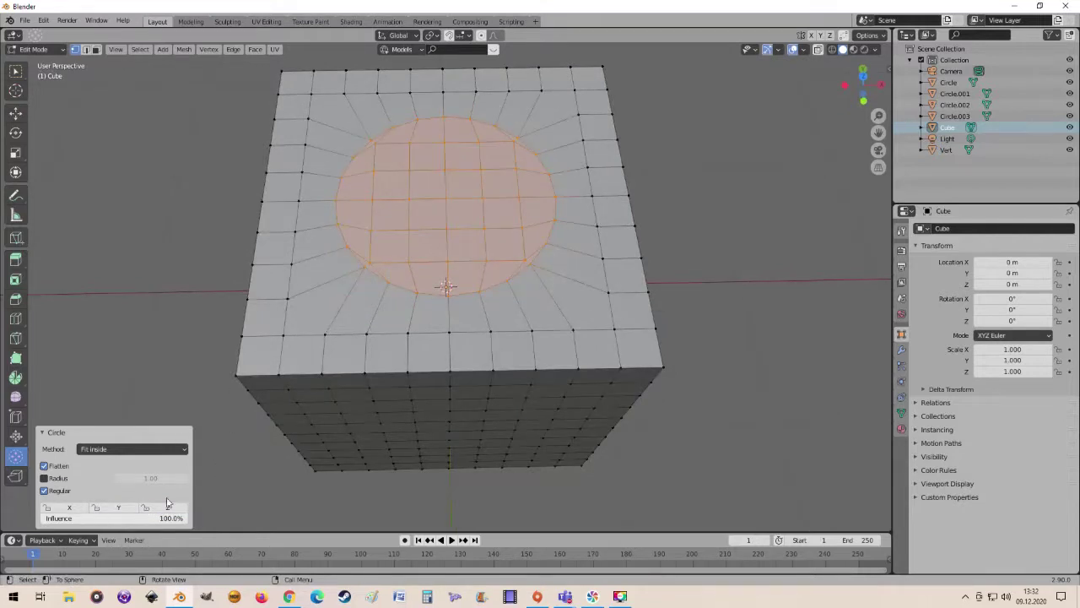
click(125, 449)
click(130, 470)
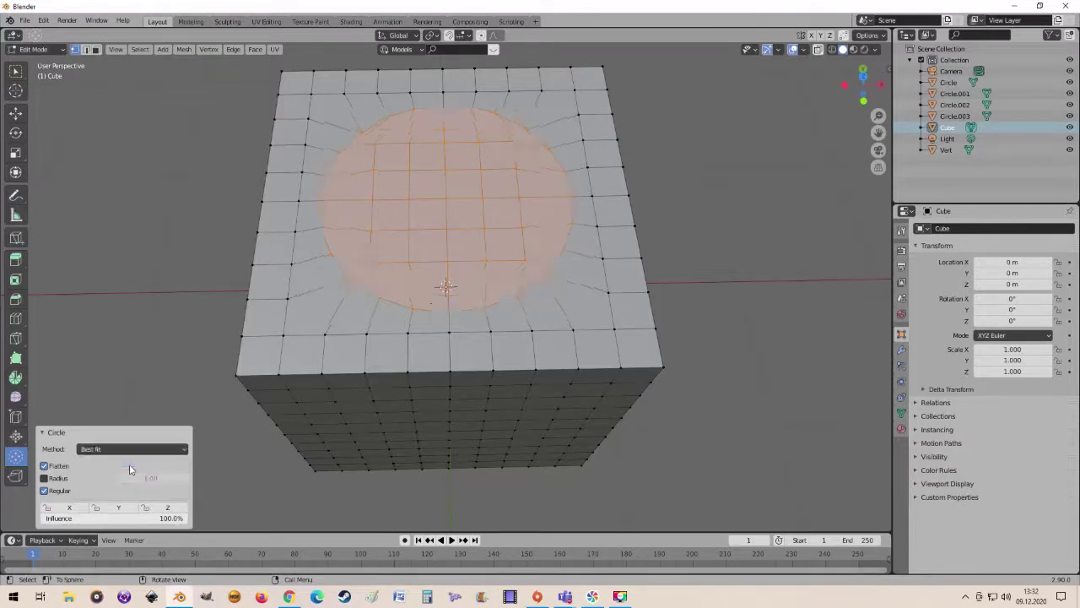
click(46, 471)
mouse_move(502, 214)
middle_down()
mouse_move(516, 247)
mouse_move(587, 236)
middle_up()
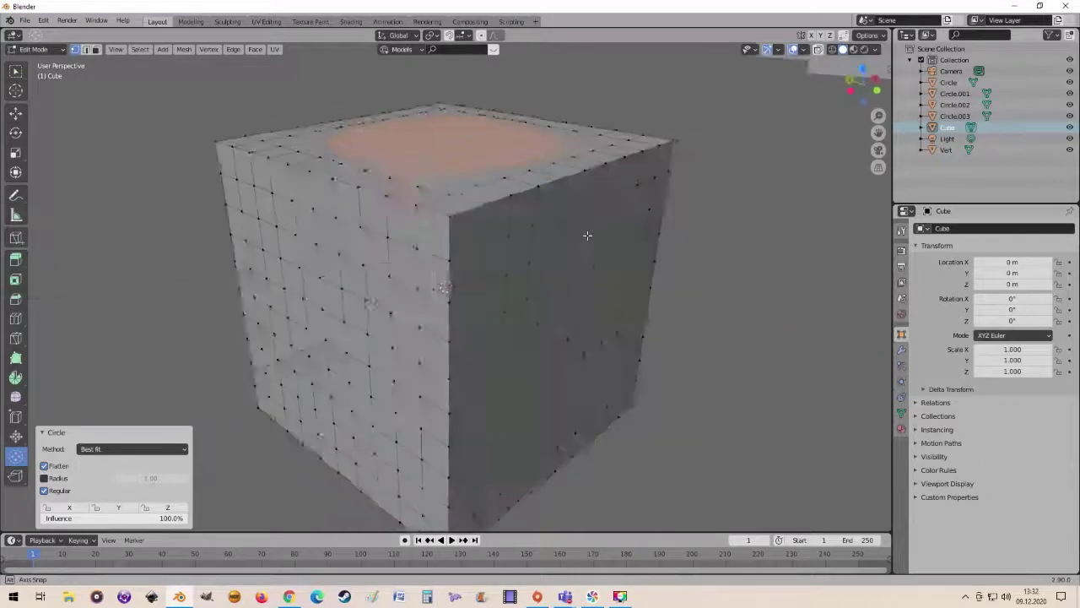
middle_drag(587, 236, 524, 243)
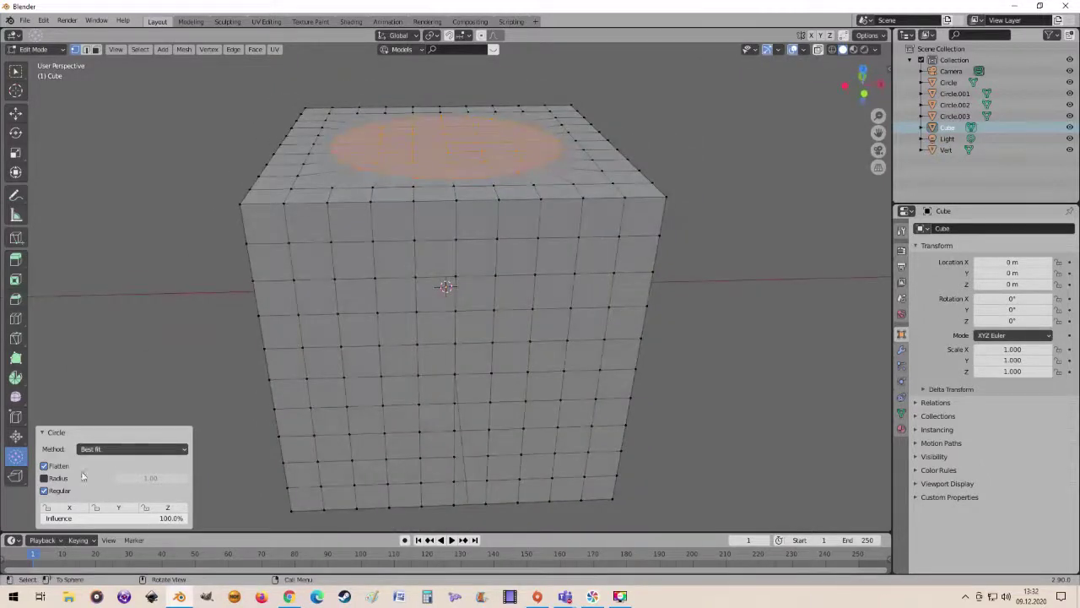
click(44, 467)
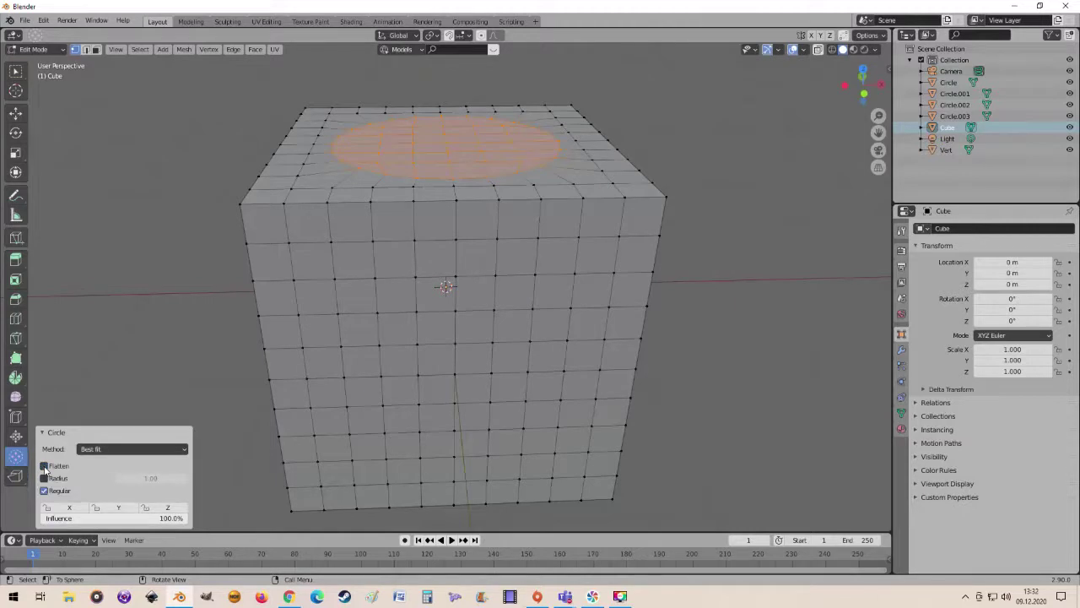
- Enable Flatten and a fixed Radius of 0.70, toggling Regular to compare
click(44, 467)
click(44, 478)
middle_drag(125, 464, 155, 488)
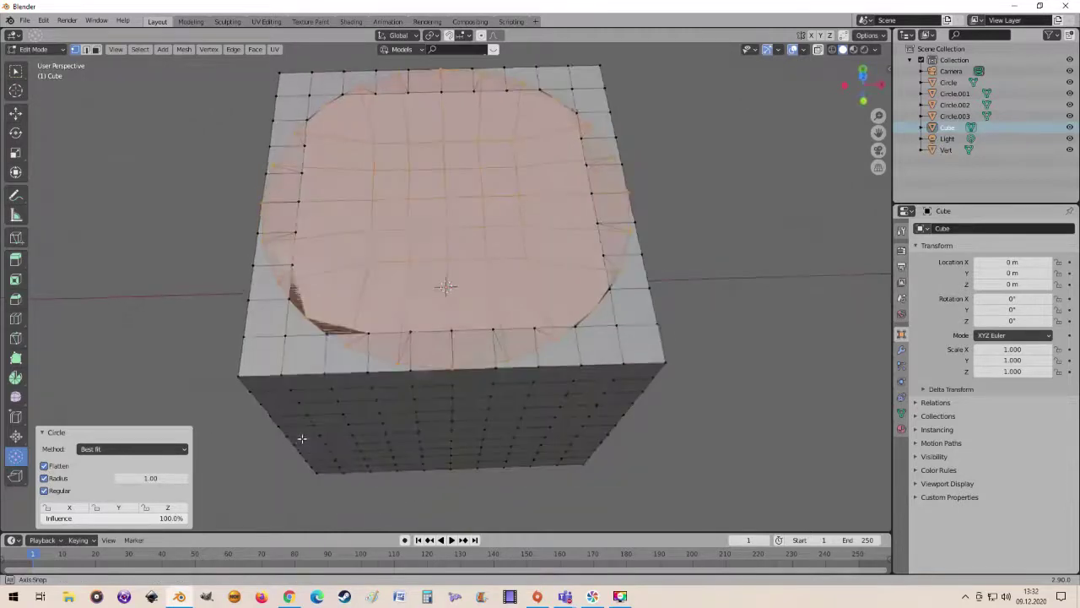
mouse_move(154, 479)
mouse_down()
mouse_move(100, 479)
mouse_move(190, 479)
mouse_move(137, 477)
mouse_up()
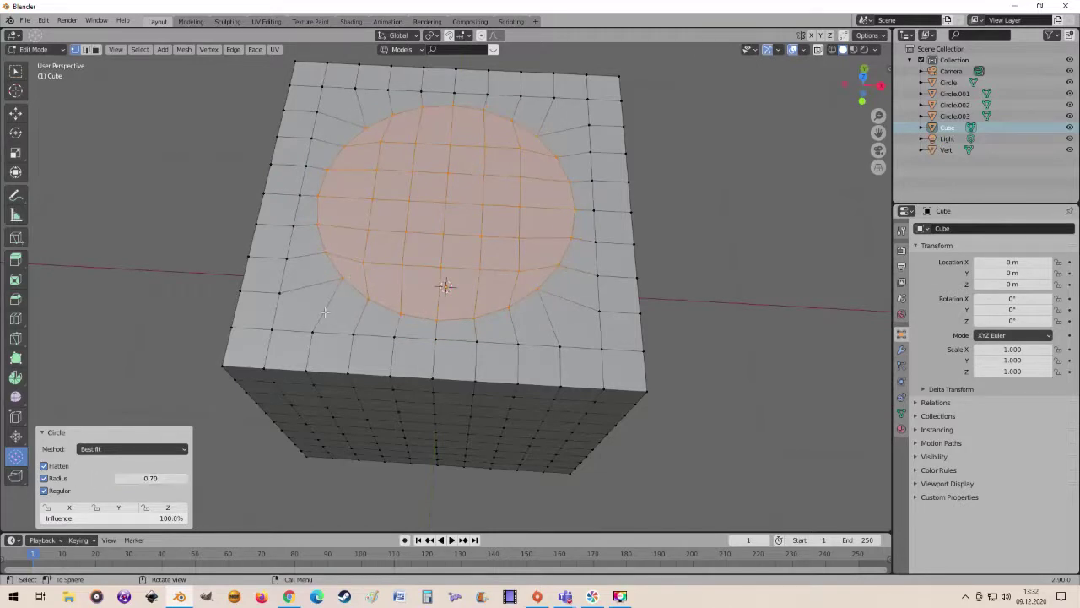
click(45, 491)
click(45, 491)
- Compare uneven spacing at about 57% influence, then restore full strength
click(45, 491)
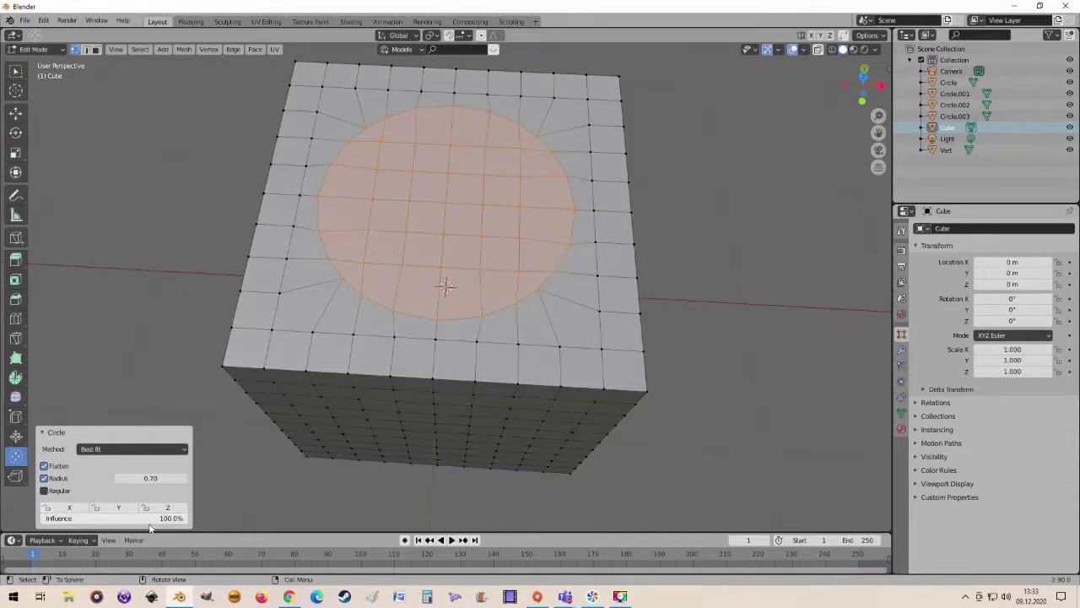
mouse_move(156, 518)
mouse_down()
mouse_move(43, 518)
mouse_move(189, 518)
mouse_up()
click(45, 492)
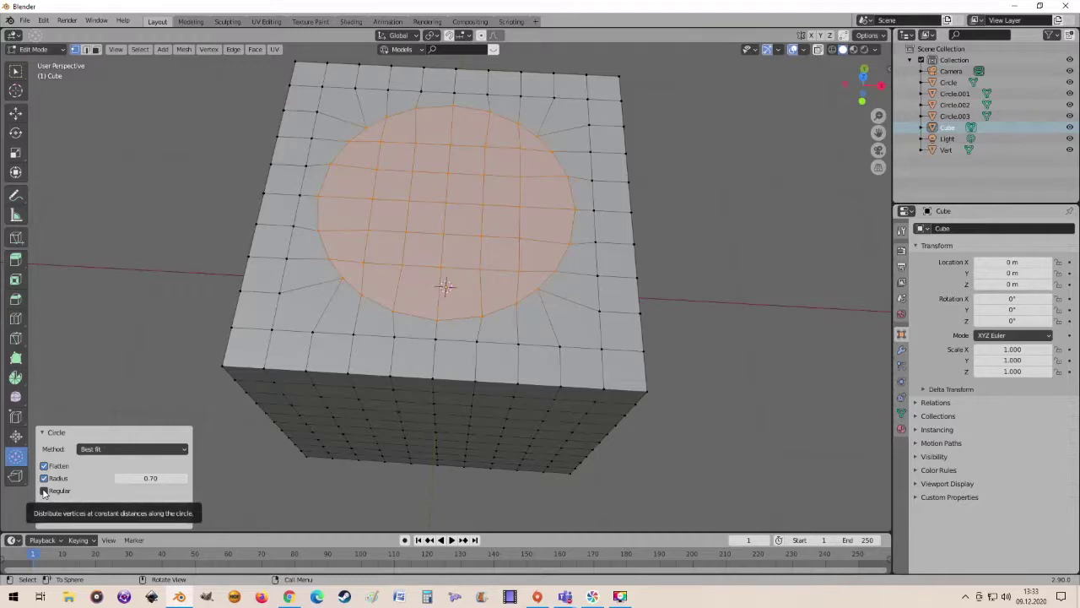
- Toggle Regular repeatedly to compare, leaving even vertex spacing switched on
click(44, 491)
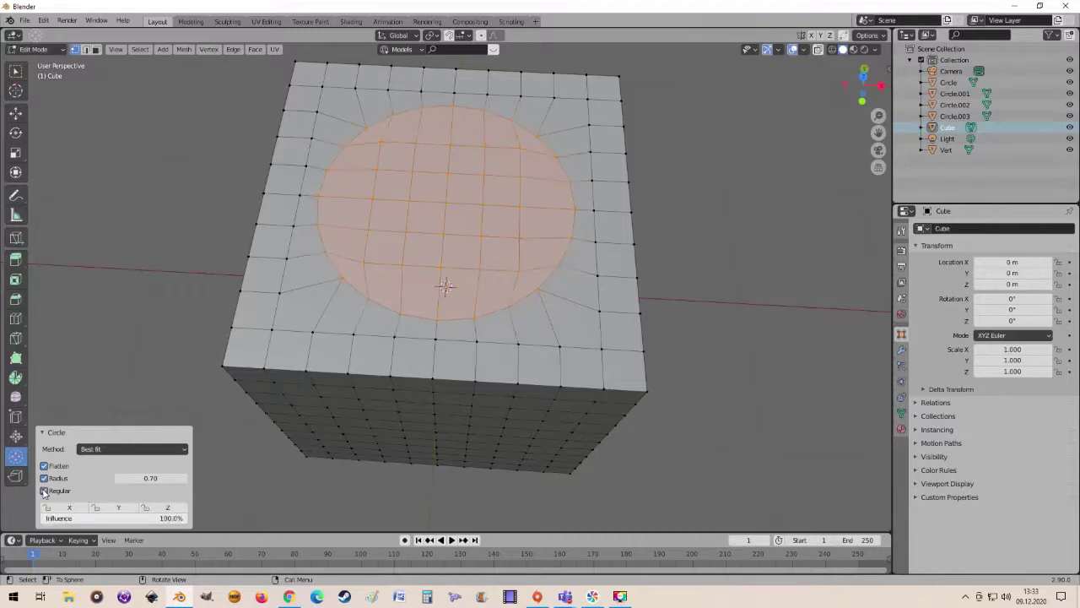
click(44, 491)
click(44, 491)
click(45, 492)
click(44, 491)
click(44, 491)
click(43, 491)
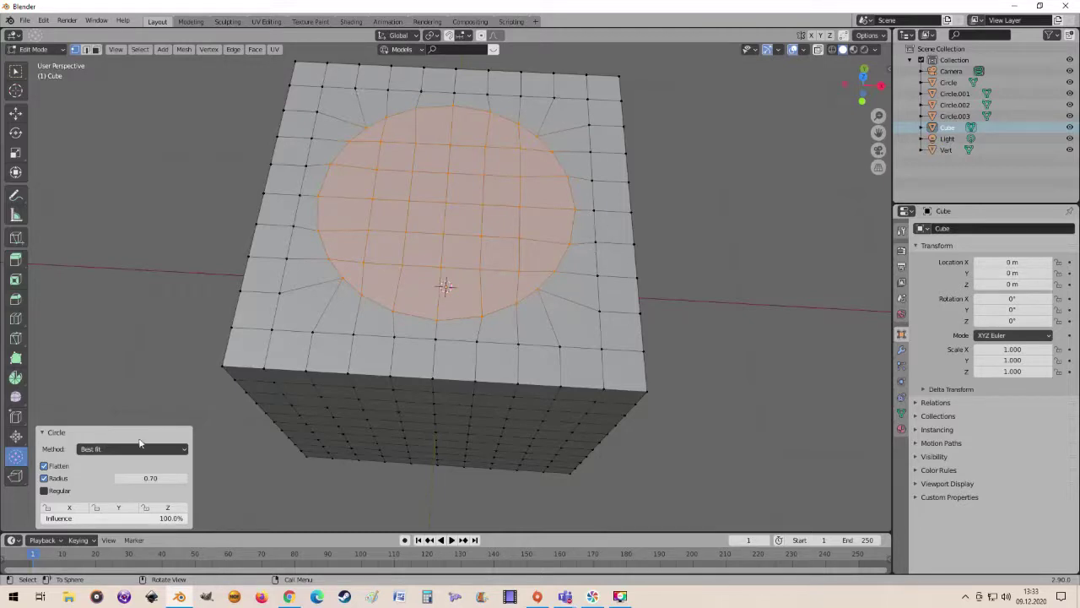
click(44, 491)
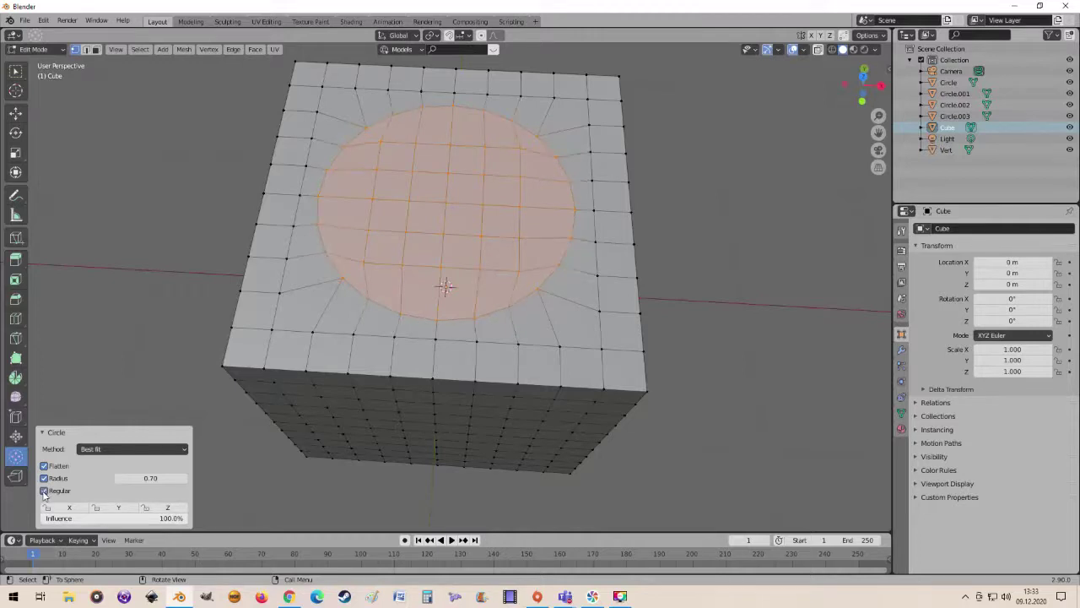
click(44, 491)
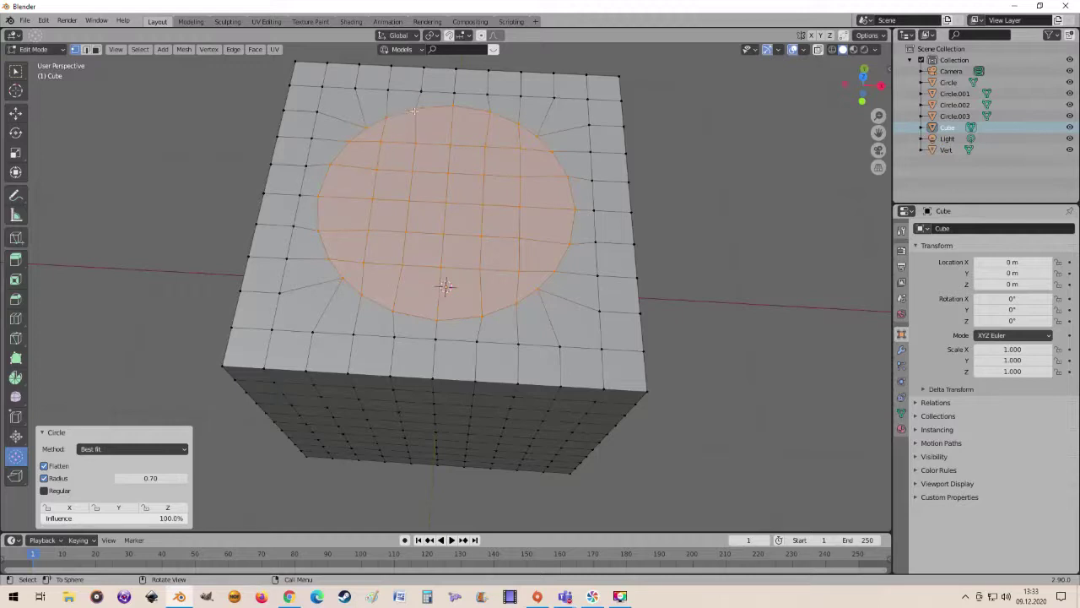
click(44, 490)
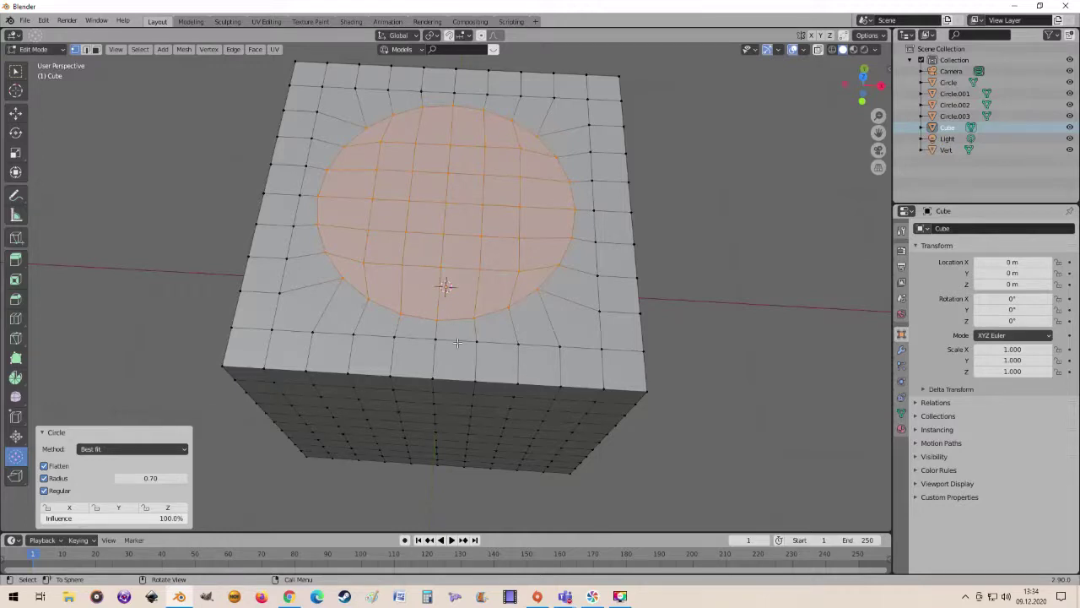
- Extrude the top circle upward into a column about 4.57 m high
scroll(457, 342, down, 5)
middle_drag(507, 346, 528, 264)
scroll(518, 288, down, 3)
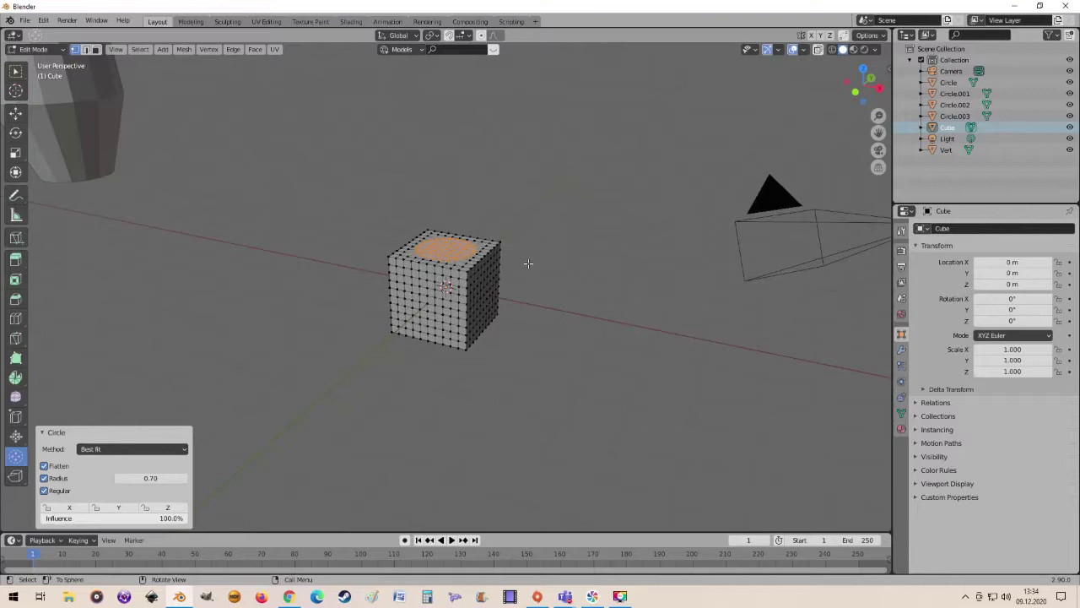
key(e)
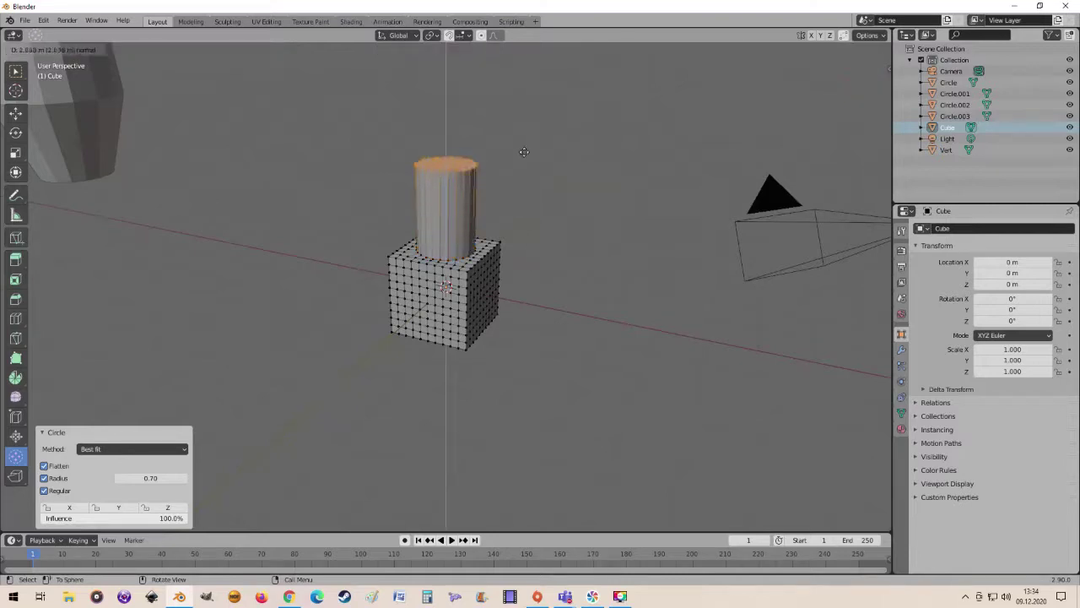
click(507, 58)
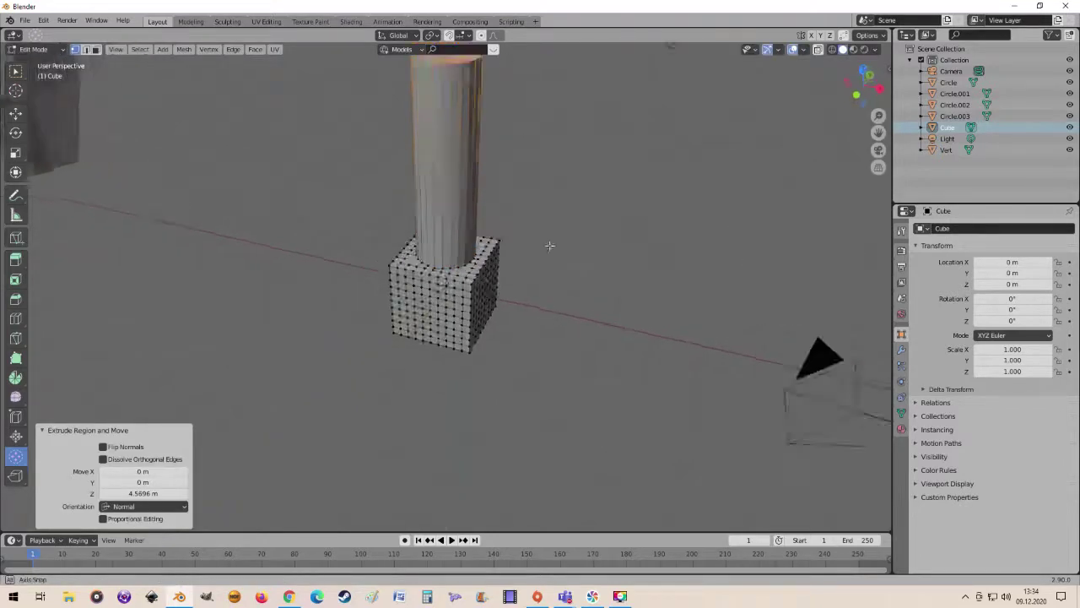
- Inspect the column and cube from several angles, then return to Object Mode
mouse_move(539, 201)
middle_down()
mouse_move(579, 226)
mouse_move(504, 243)
mouse_move(576, 265)
mouse_move(535, 231)
mouse_move(526, 205)
mouse_move(511, 259)
middle_up()
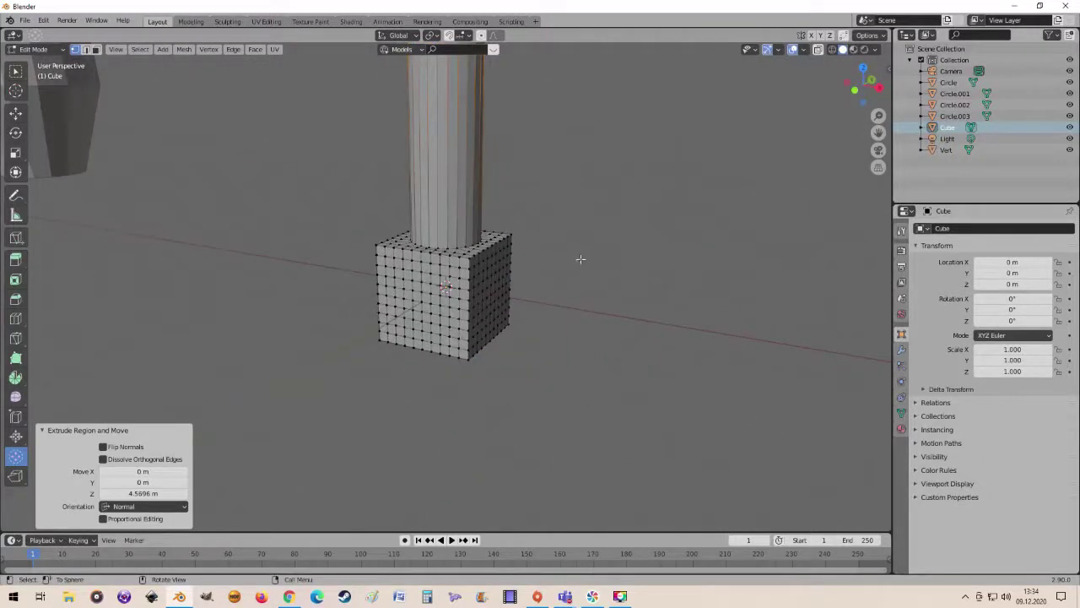
mouse_move(581, 260)
middle_down()
mouse_move(372, 247)
mouse_move(622, 281)
mouse_move(546, 279)
mouse_move(586, 161)
middle_up()
scroll(601, 292, down, 5)
scroll(543, 313, up, 4)
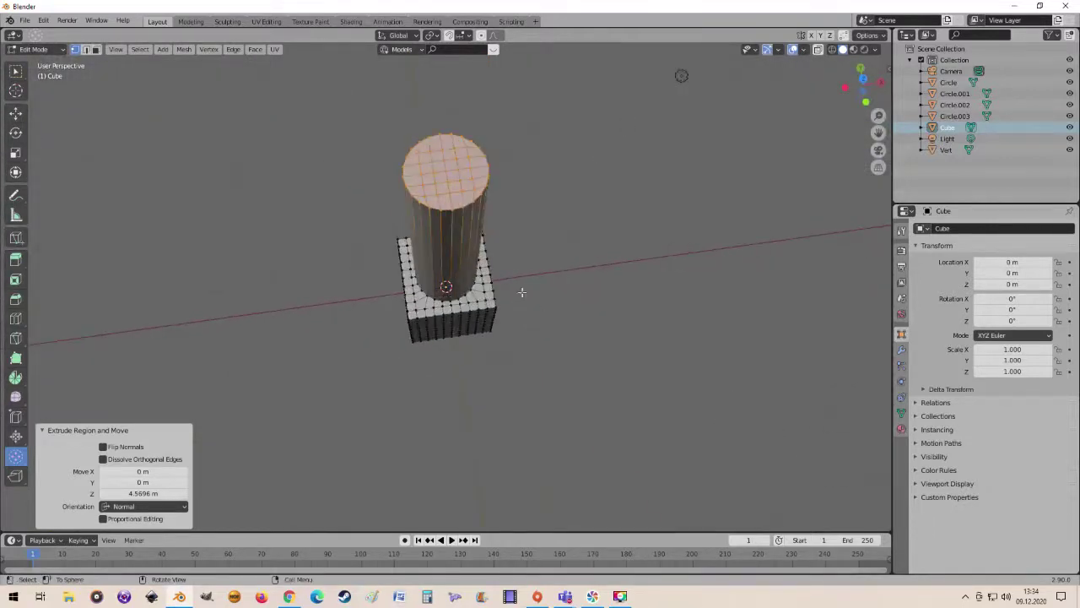
scroll(588, 225, down, 3)
mouse_move(585, 241)
middle_down()
mouse_move(560, 185)
mouse_move(522, 196)
mouse_move(560, 186)
mouse_move(565, 214)
middle_up()
scroll(560, 185, up, 3)
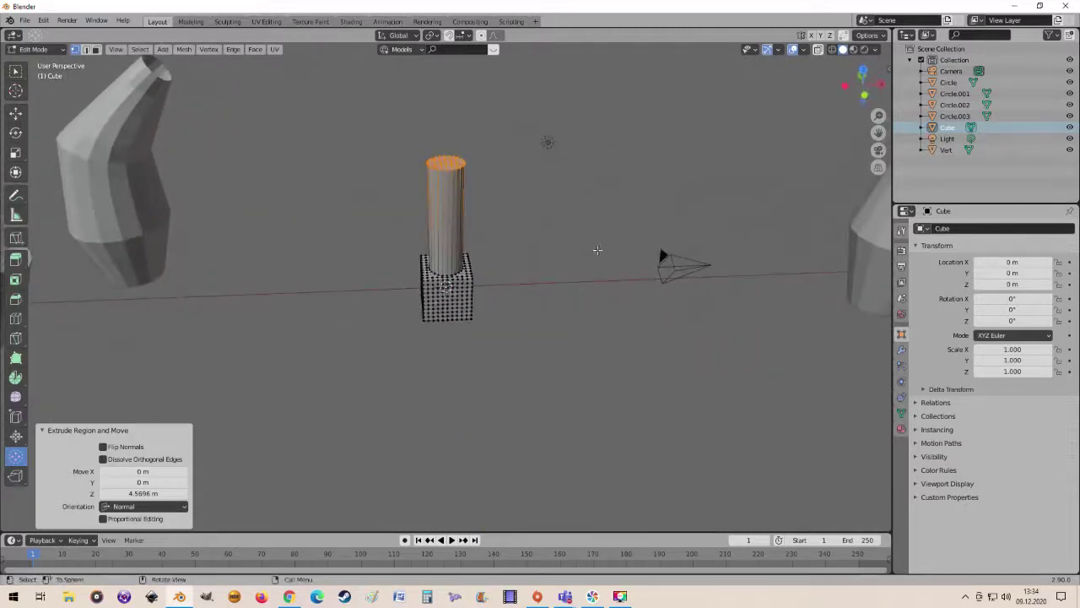
key(Tab)
mouse_move(642, 271)
middle_down()
mouse_move(554, 279)
mouse_move(582, 292)
middle_up()
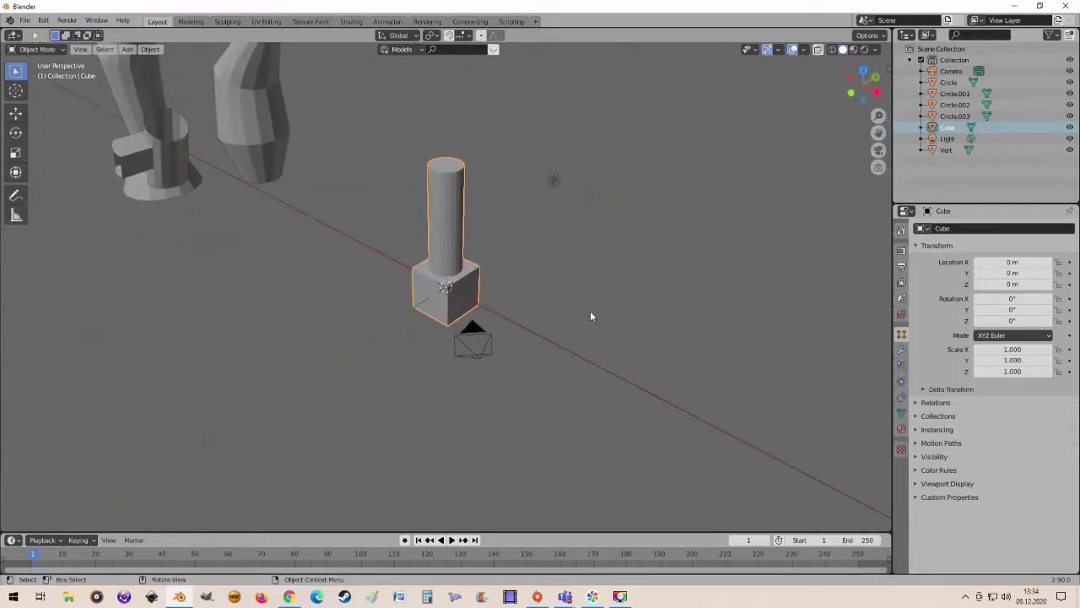
- Move the column-topped cube away from the origin
key(g)
click(798, 456)
mouse_move(798, 456)
middle_down()
mouse_move(583, 314)
mouse_move(417, 266)
middle_up()
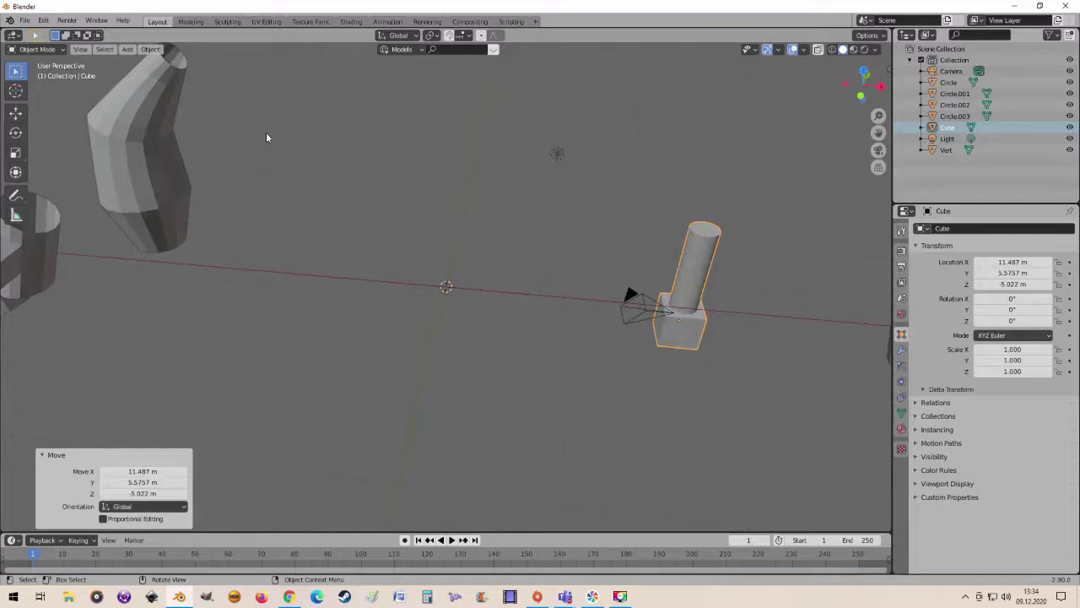
- Add a UV sphere at the origin
click(127, 49)
mouse_move(144, 62)
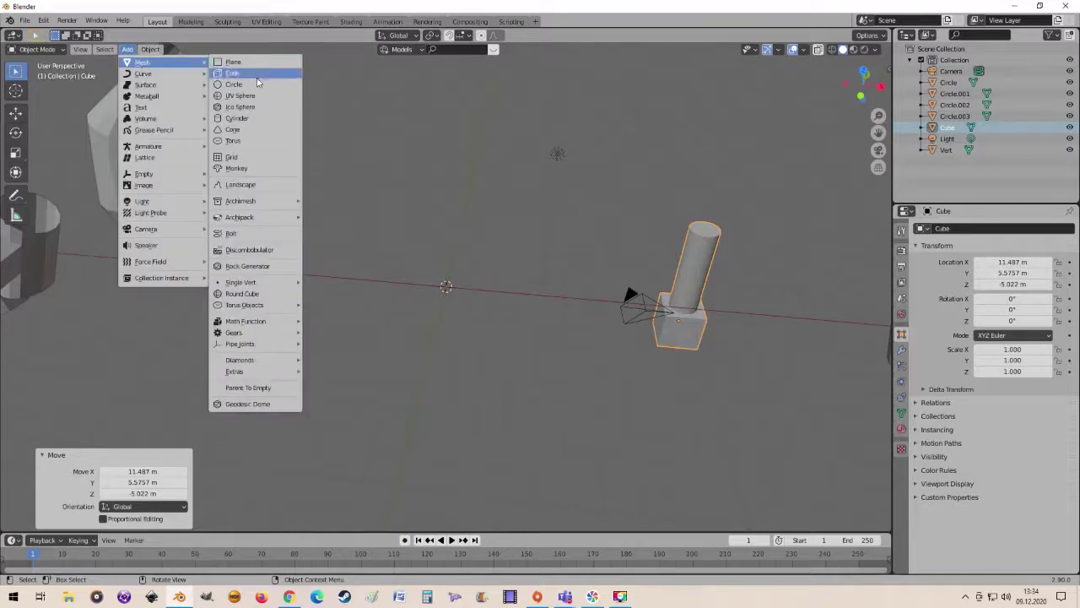
click(240, 96)
scroll(472, 236, up, 4)
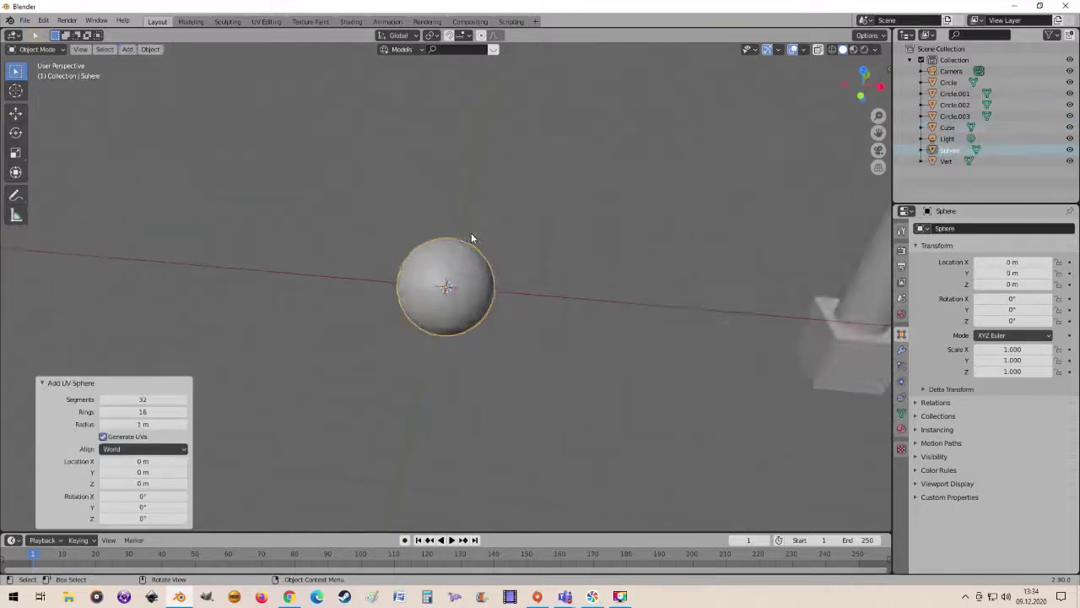
scroll(478, 233, up, 5)
scroll(520, 278, up, 1)
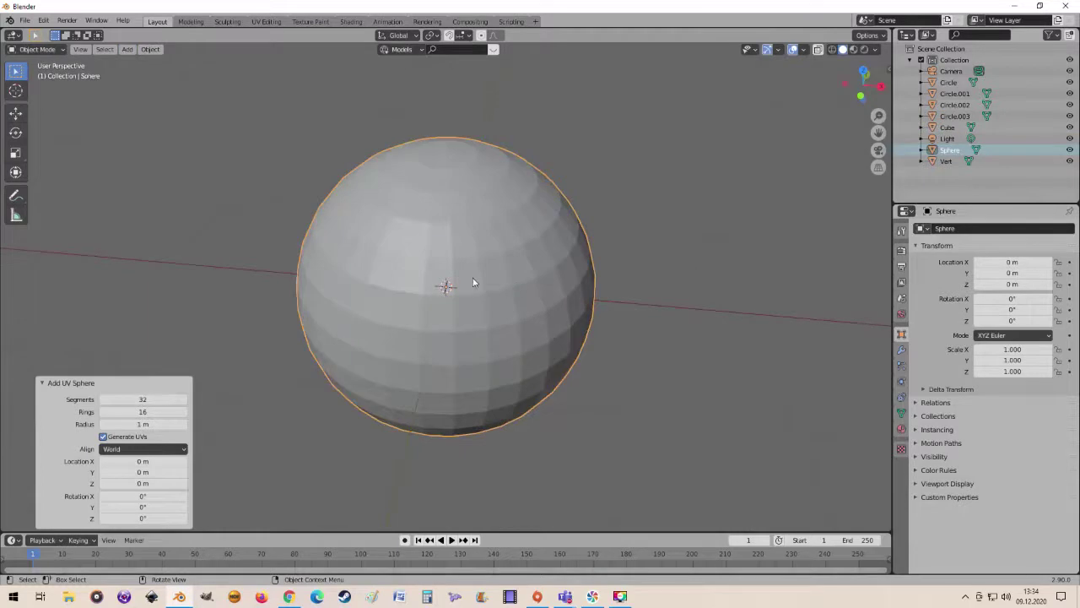
mouse_move(514, 292)
middle_down()
mouse_move(441, 247)
mouse_move(456, 235)
middle_up()
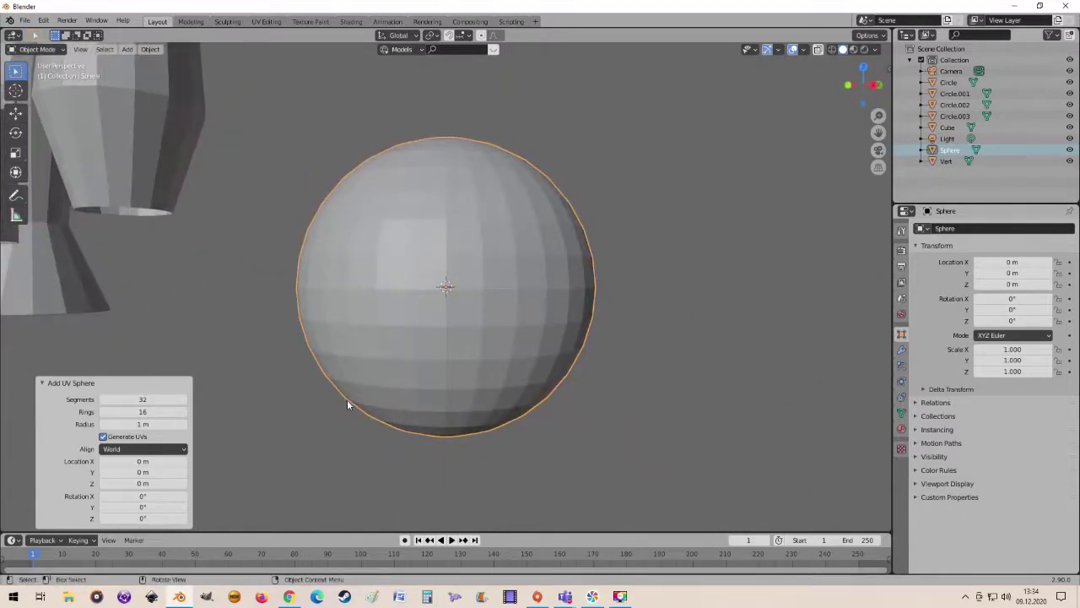
- Set the new sphere to 32 segments and 17 rings
click(183, 400)
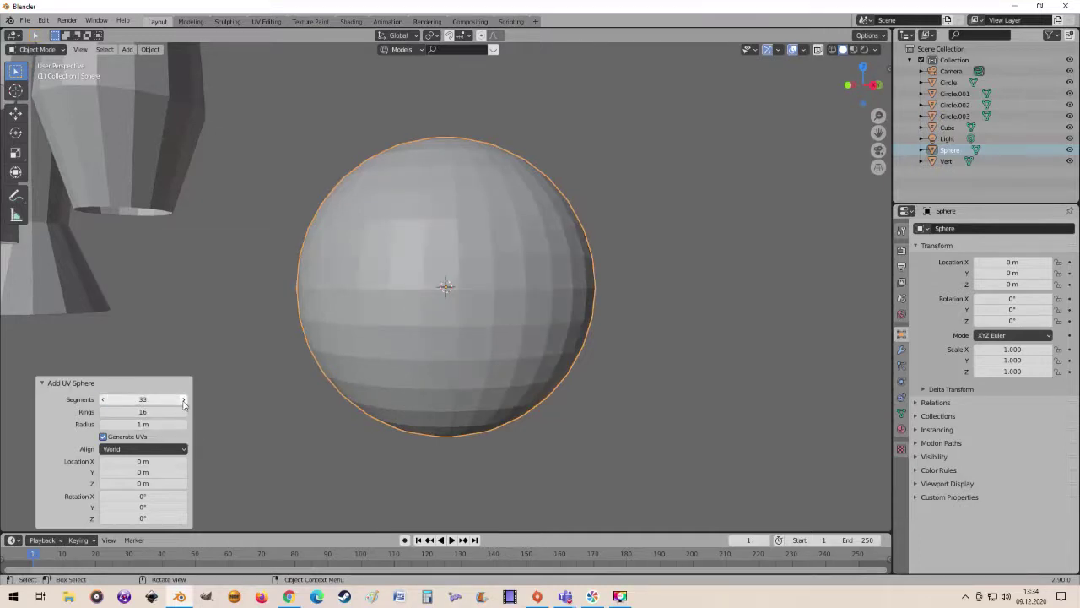
click(104, 400)
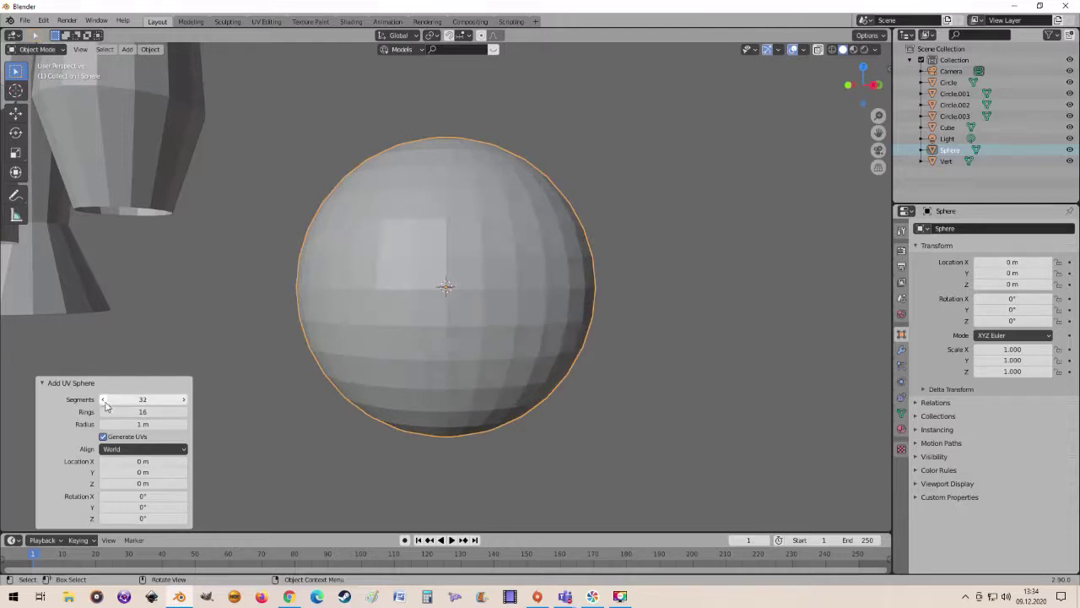
click(184, 412)
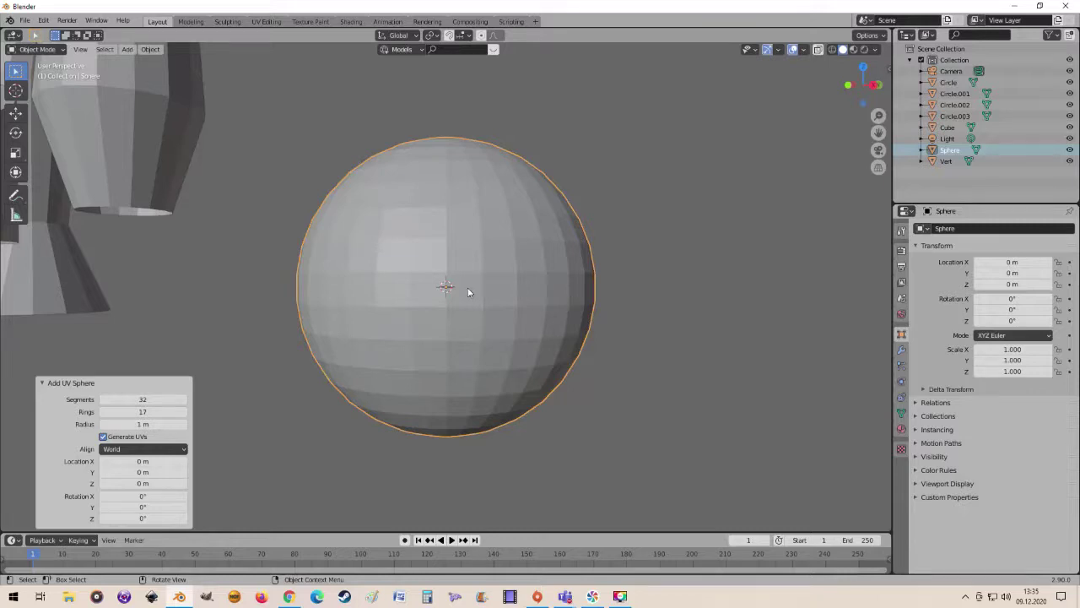
scroll(468, 288, up, 1)
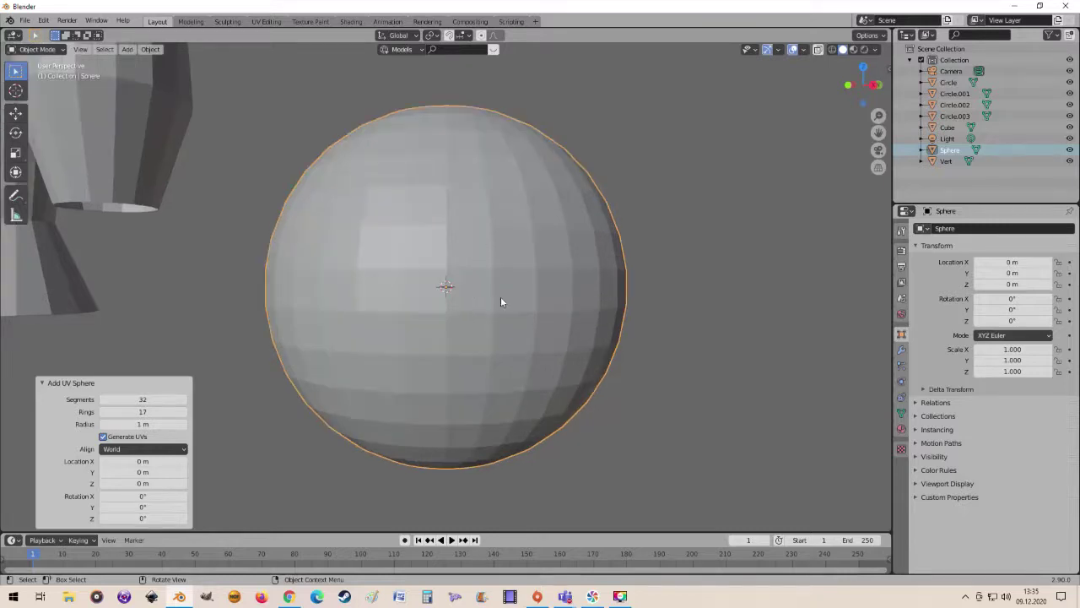
scroll(494, 297, up, 1)
scroll(487, 301, down, 1)
mouse_move(494, 301)
middle_down()
mouse_move(562, 304)
mouse_move(517, 285)
mouse_move(531, 305)
middle_up()
scroll(479, 300, up, 1)
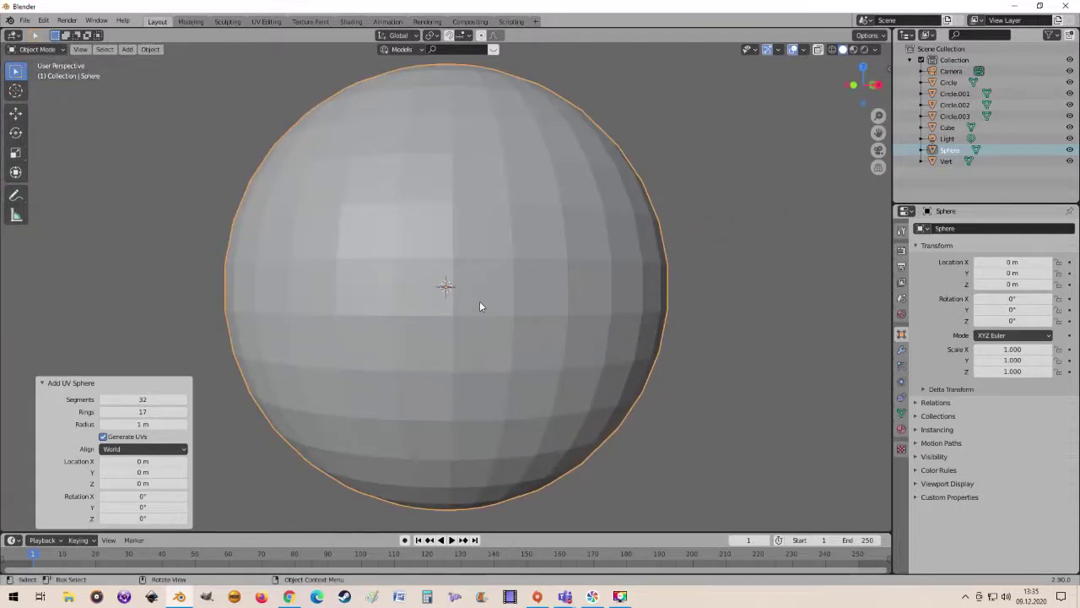
- In Edit Mode, add a two-cut loop around the sphere's equator
key(Tab)
scroll(509, 300, up, 1)
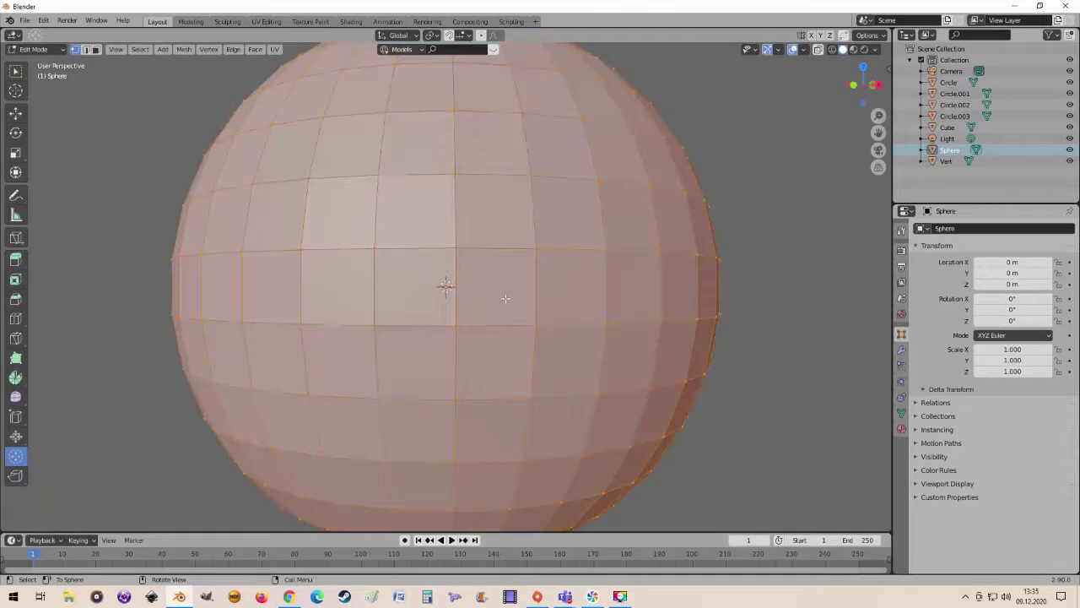
key(ctrl+r)
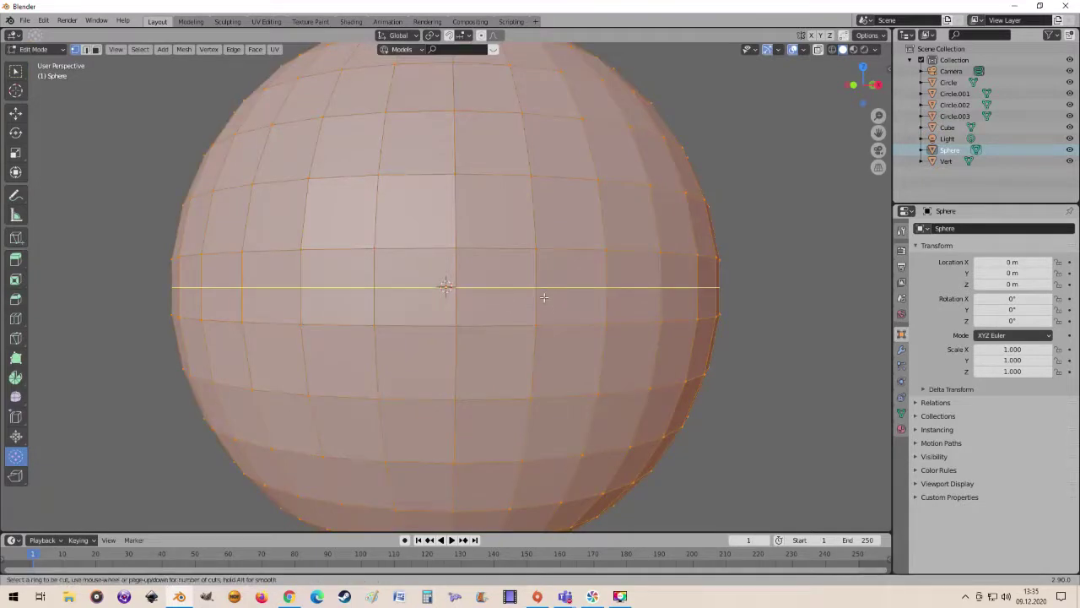
scroll(545, 297, up, 1)
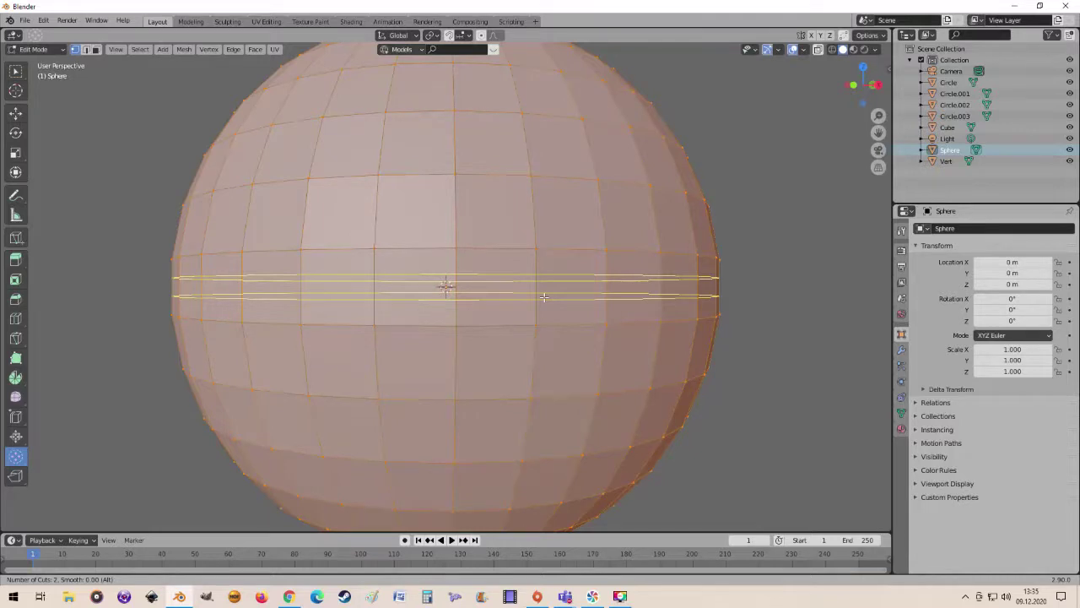
click(544, 297)
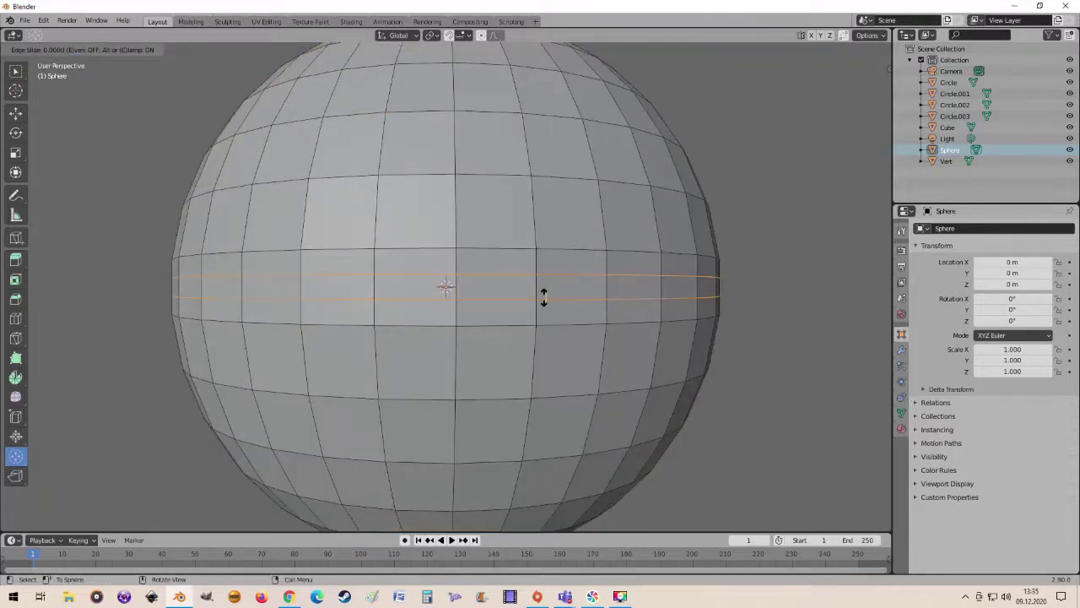
click(543, 295)
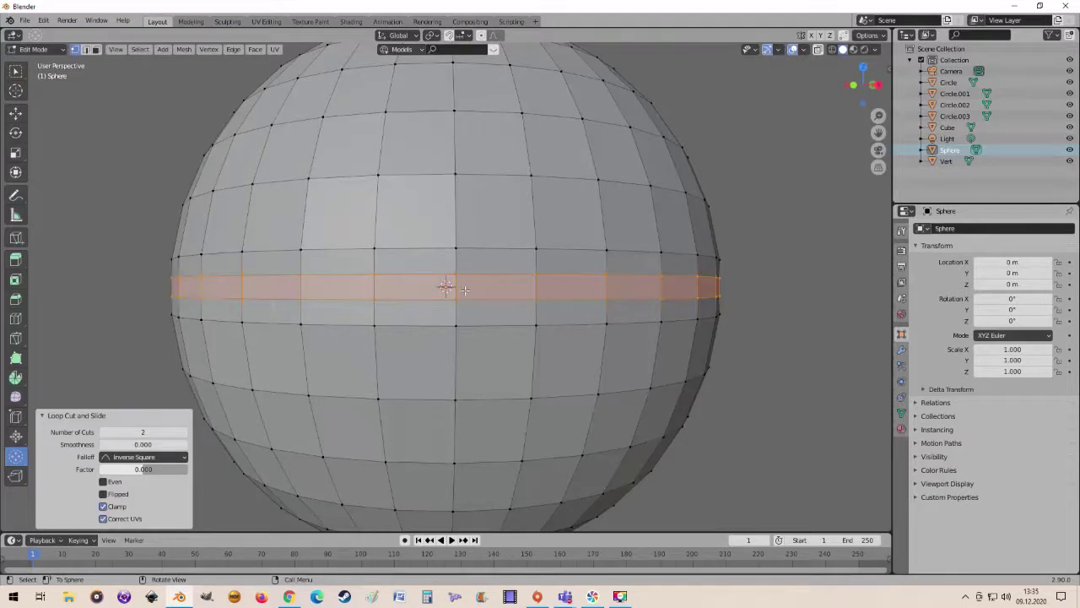
middle_drag(537, 300, 507, 320)
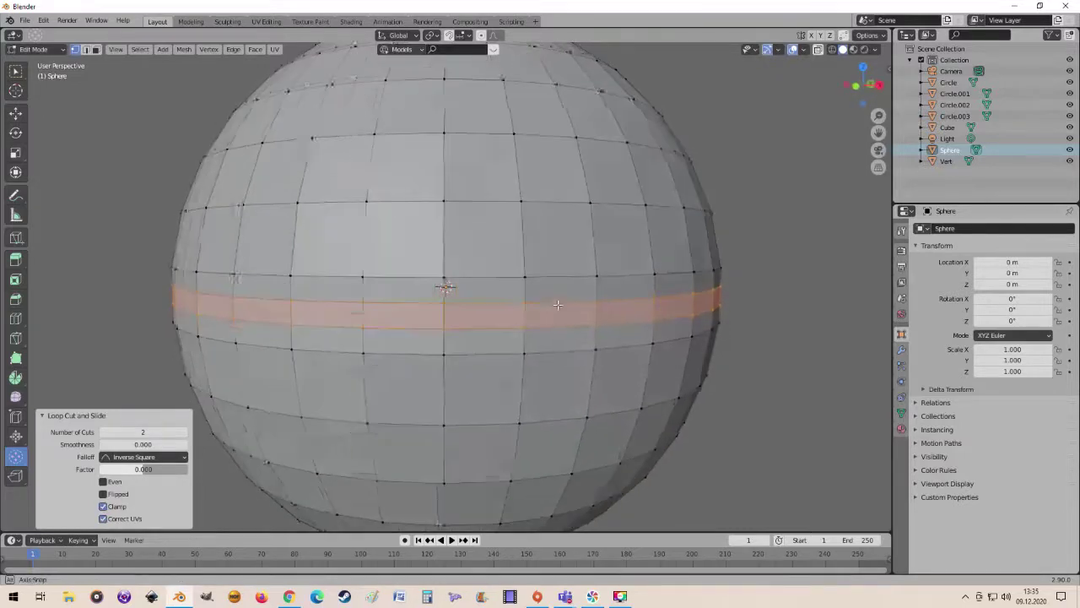
- Shrink/Fatten the equator band inward by 0.0358 m and return to Object Mode
click(15, 435)
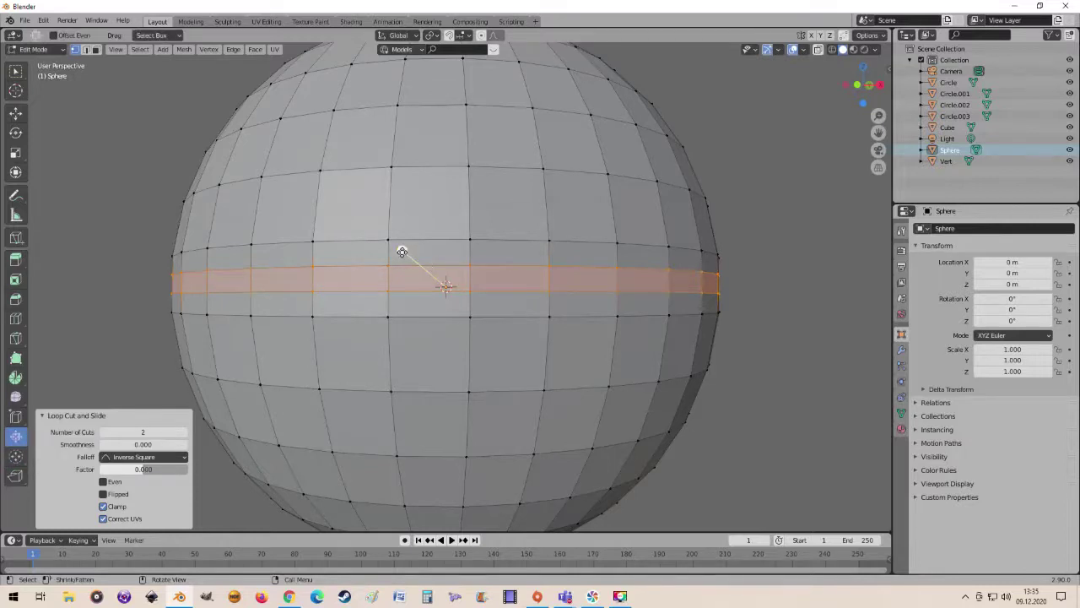
right_click(515, 279)
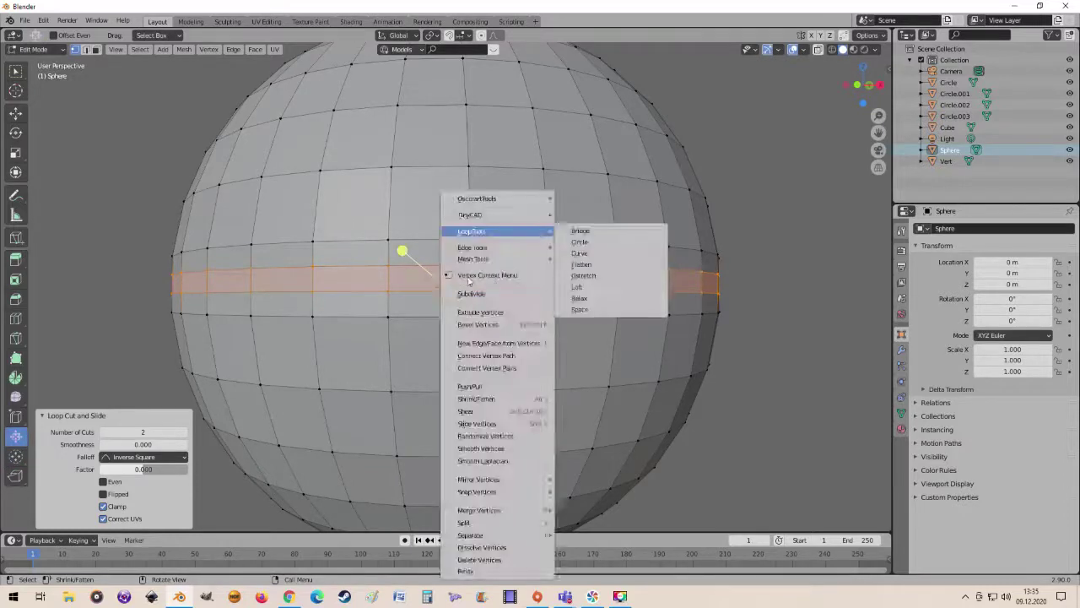
drag(426, 301, 442, 291)
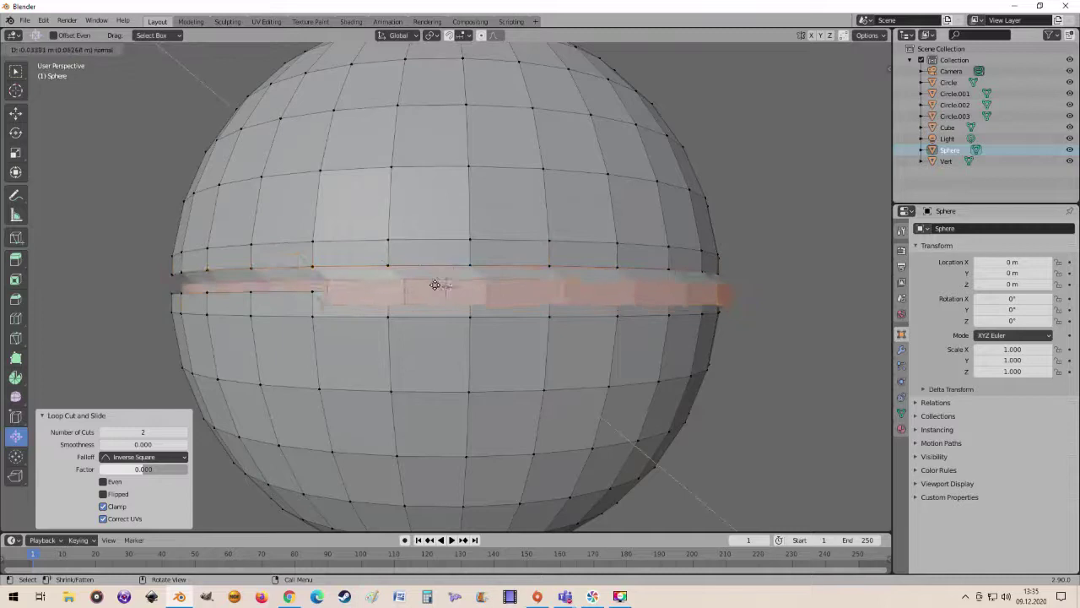
right_click(442, 291)
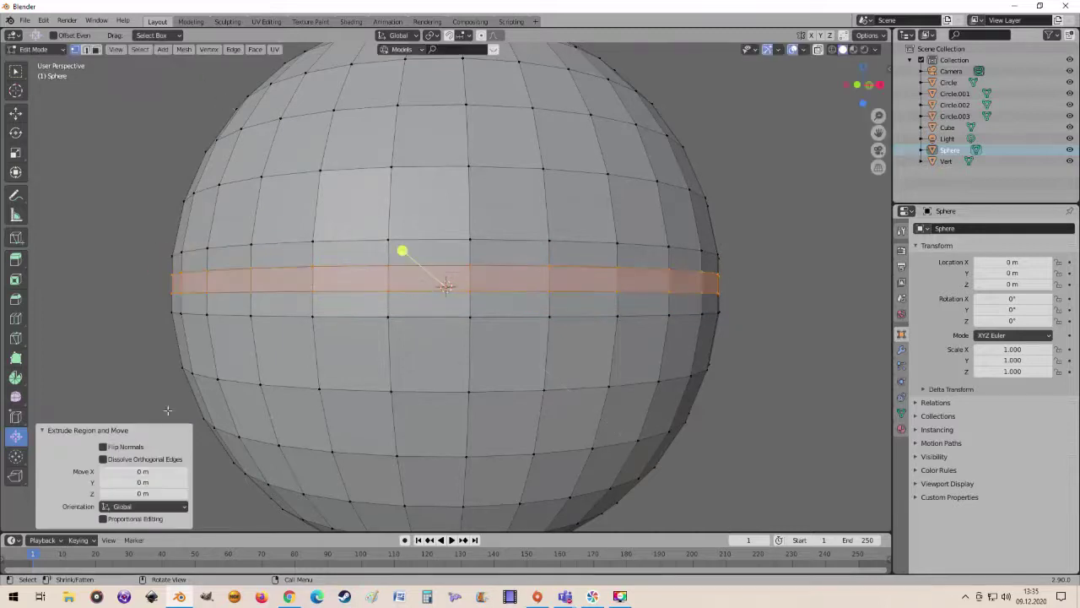
drag(402, 250, 406, 250)
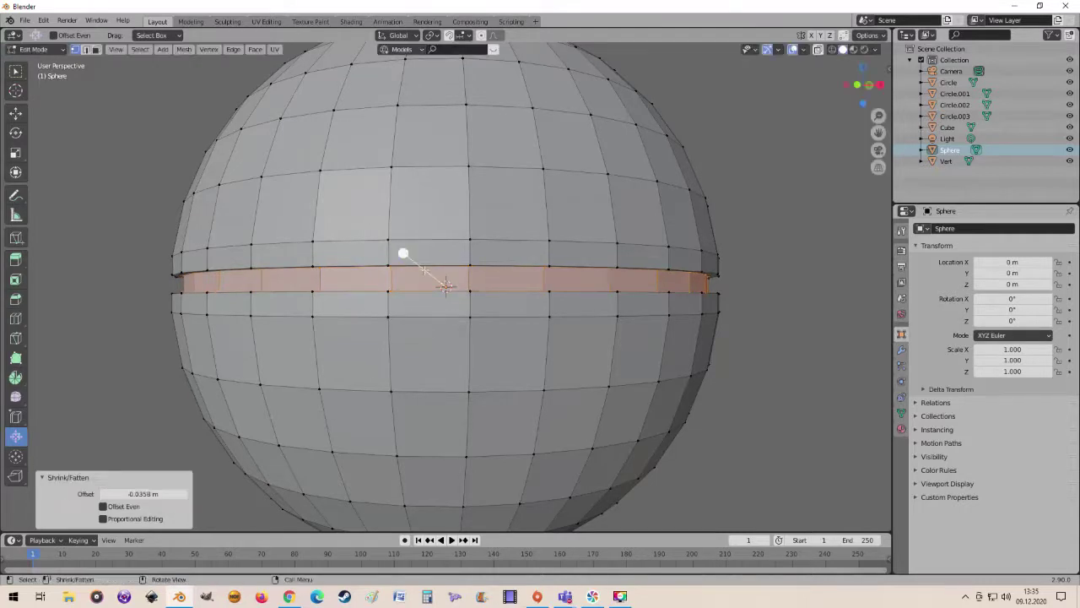
mouse_move(405, 251)
middle_down()
mouse_move(613, 333)
mouse_move(374, 307)
mouse_move(249, 321)
mouse_move(381, 327)
mouse_move(523, 372)
mouse_move(465, 345)
mouse_move(490, 318)
mouse_move(486, 260)
middle_up()
key(Tab)
key(Tab)
mouse_move(446, 199)
middle_down()
mouse_move(430, 209)
mouse_move(424, 177)
mouse_move(360, 152)
middle_up()
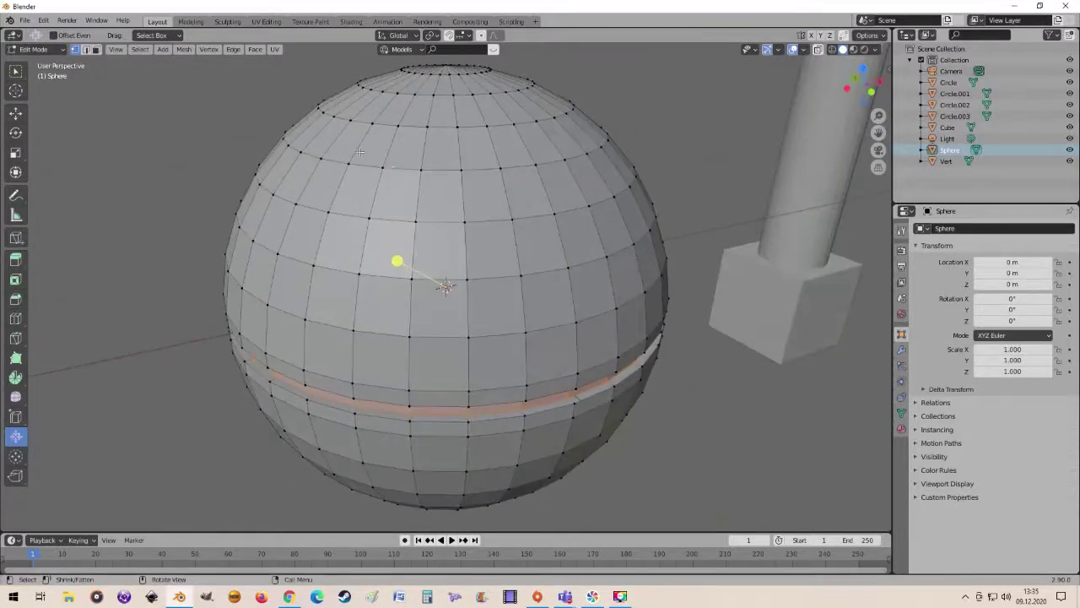
- In face select mode, pick a block of faces on the sphere's upper side
click(96, 50)
click(406, 155)
drag(392, 242, 400, 237)
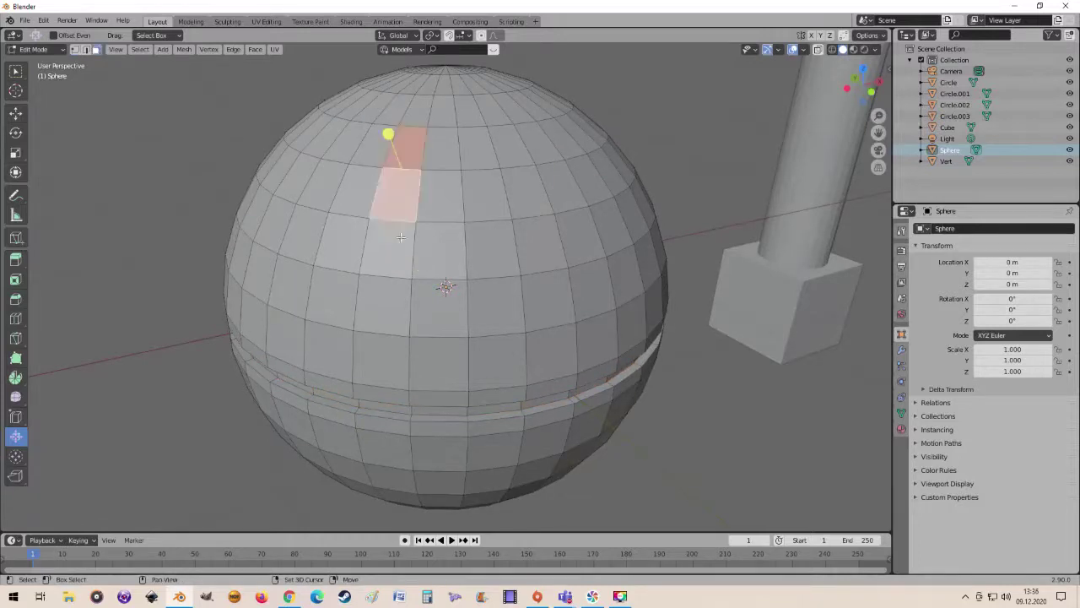
shift+click(454, 253)
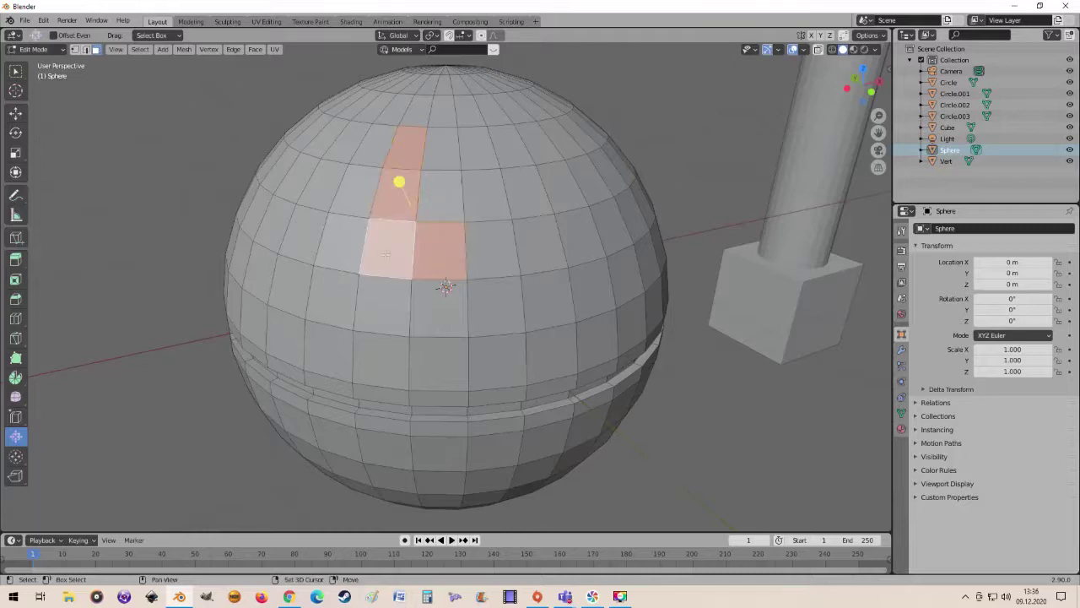
shift+click(388, 249)
click(16, 69)
shift+click(440, 190)
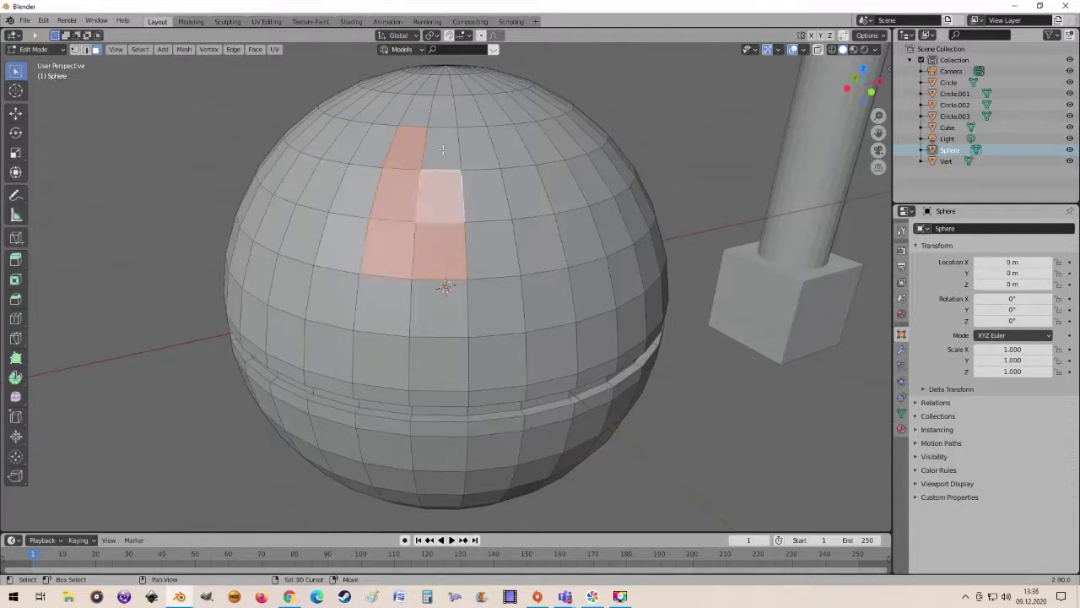
shift+click(442, 150)
shift+click(486, 152)
shift+click(486, 194)
shift+click(485, 245)
- Add the remaining top faces to the patch and bring up the face context menu
middle_drag(485, 244, 521, 248)
shift+click(437, 167)
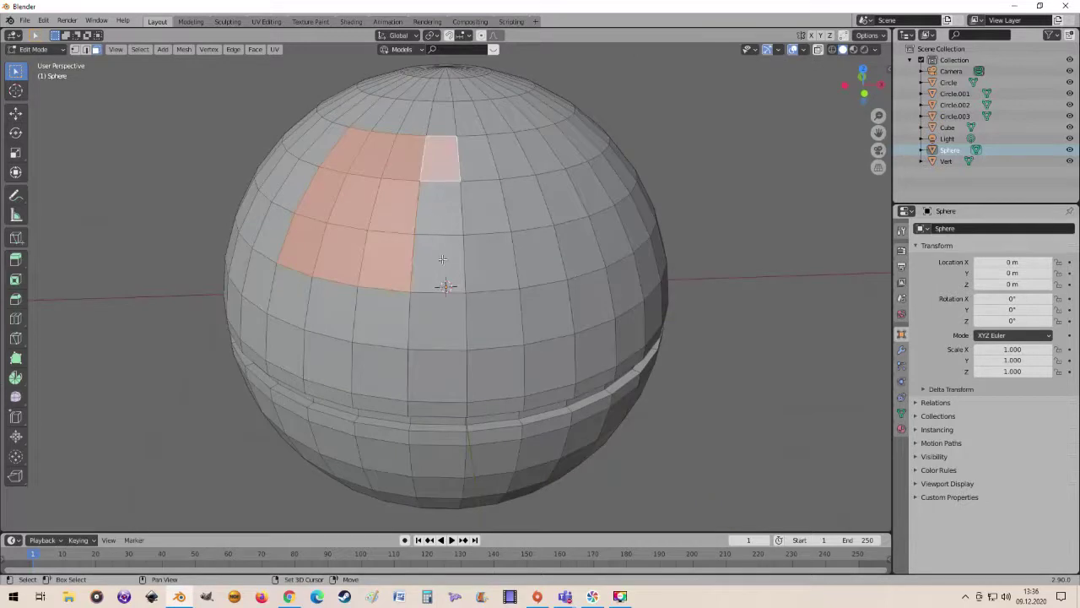
shift+click(433, 223)
shift+click(438, 267)
middle_drag(438, 266, 570, 280)
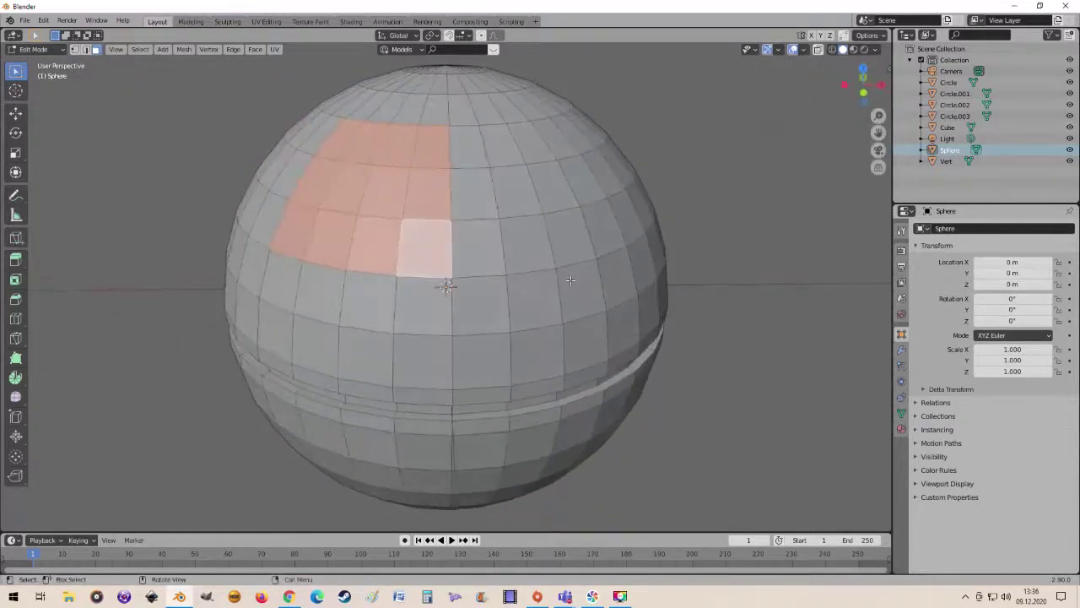
right_click(369, 197)
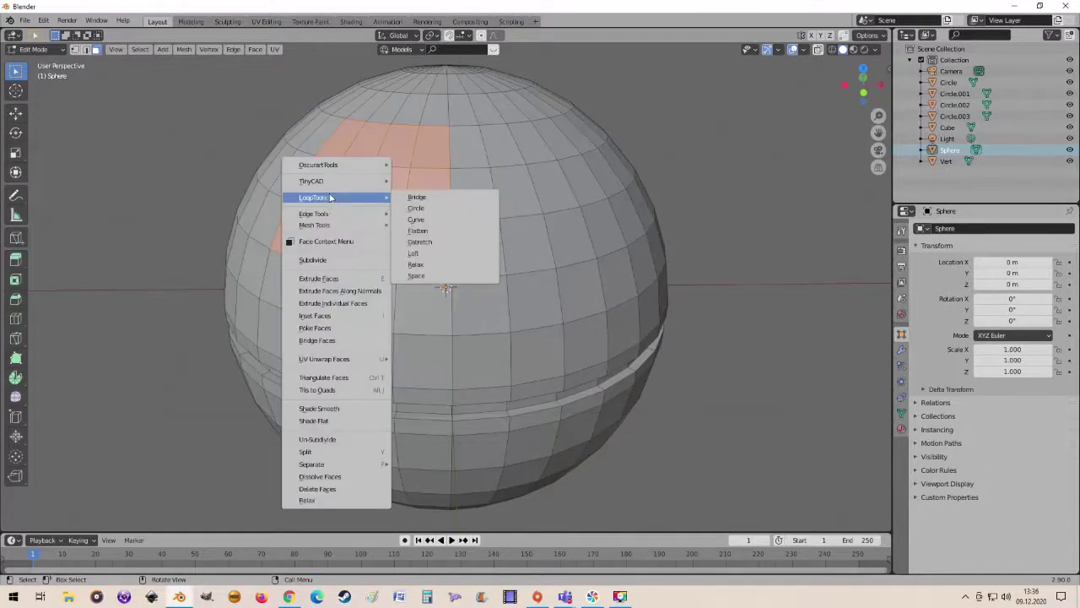
- Apply LoopTools Circle to the selected faces and uncheck Radius
click(438, 211)
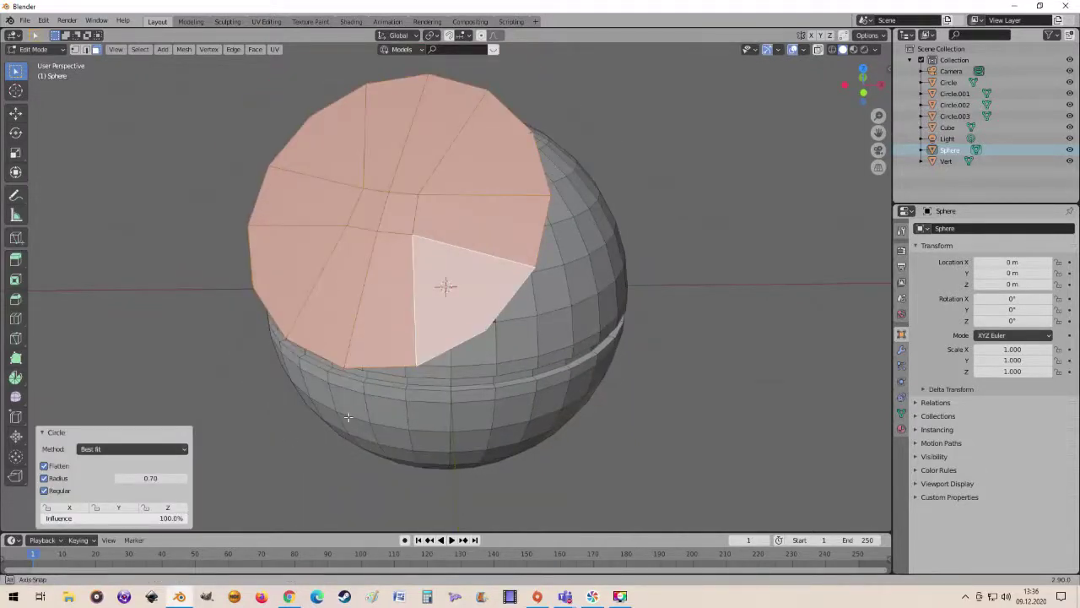
mouse_move(278, 422)
middle_down()
mouse_move(309, 384)
mouse_move(177, 465)
middle_up()
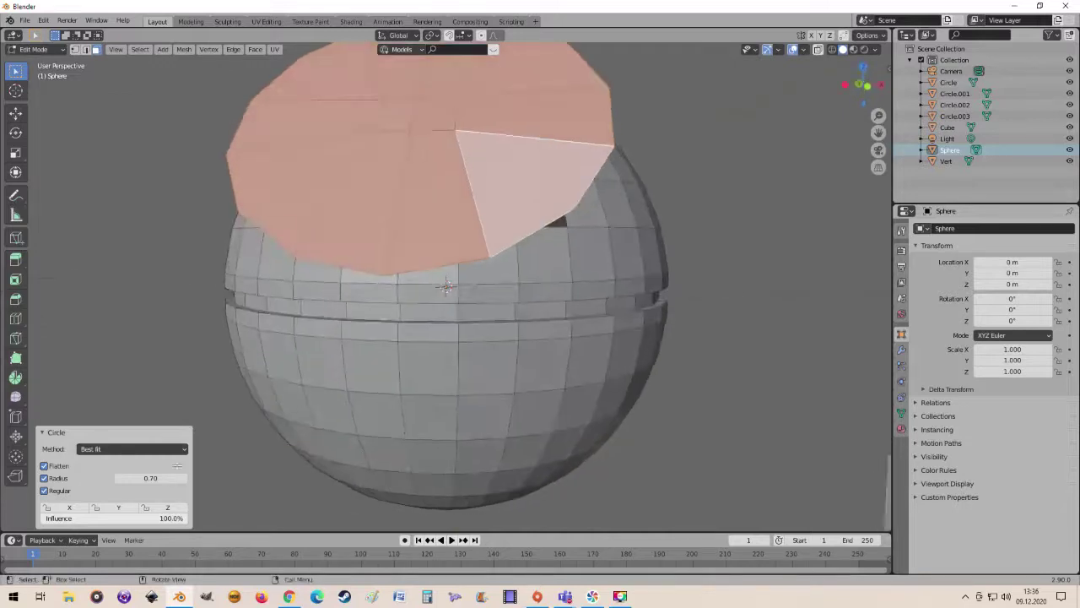
click(45, 478)
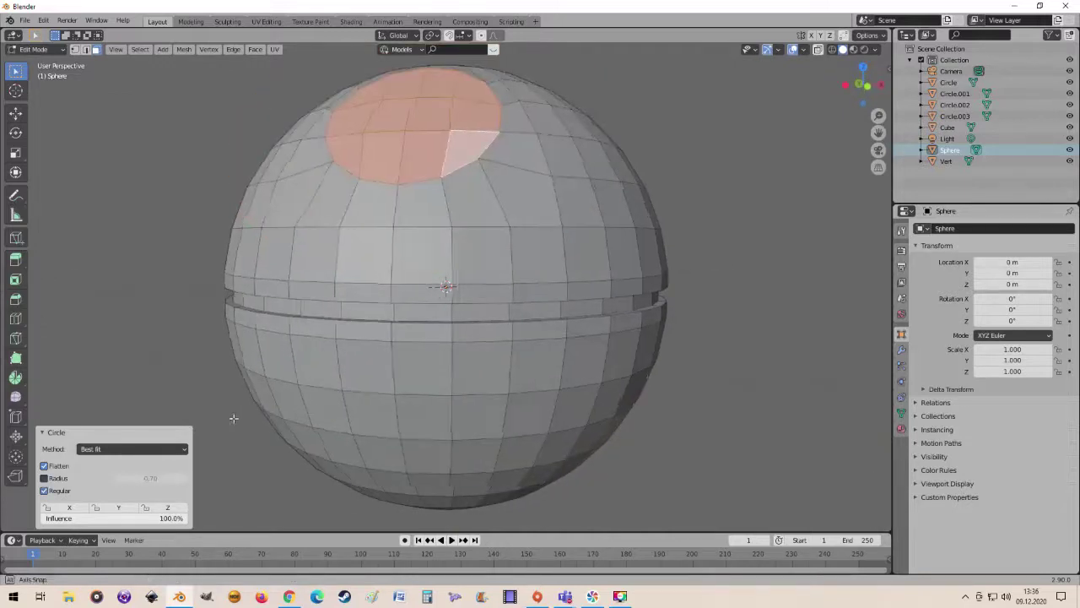
middle_drag(242, 418, 127, 447)
- Turn Flatten off so the circular patch follows the sphere's curvature
click(44, 466)
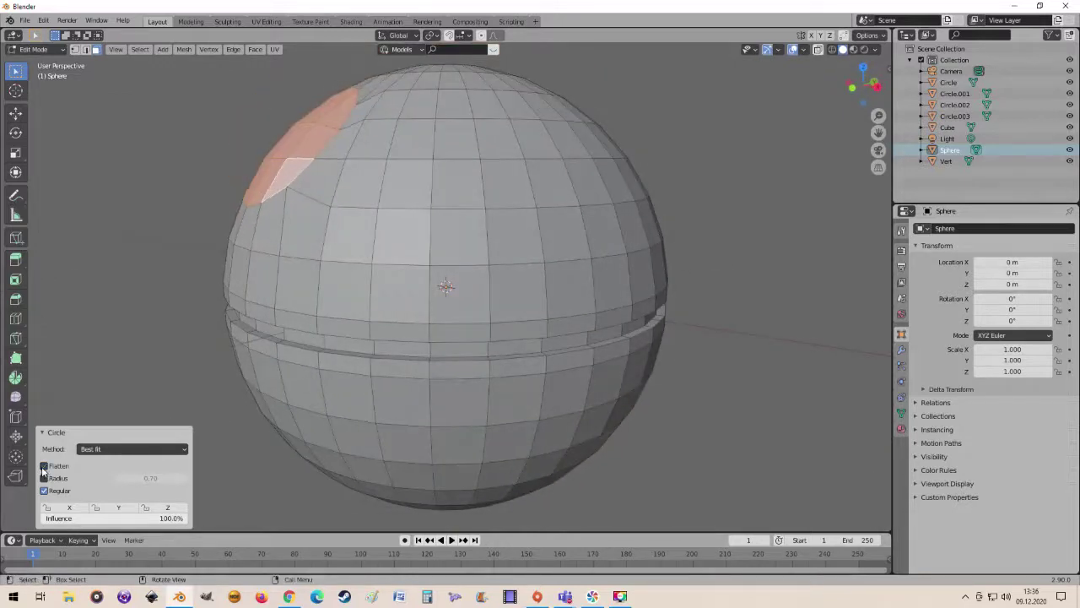
click(44, 465)
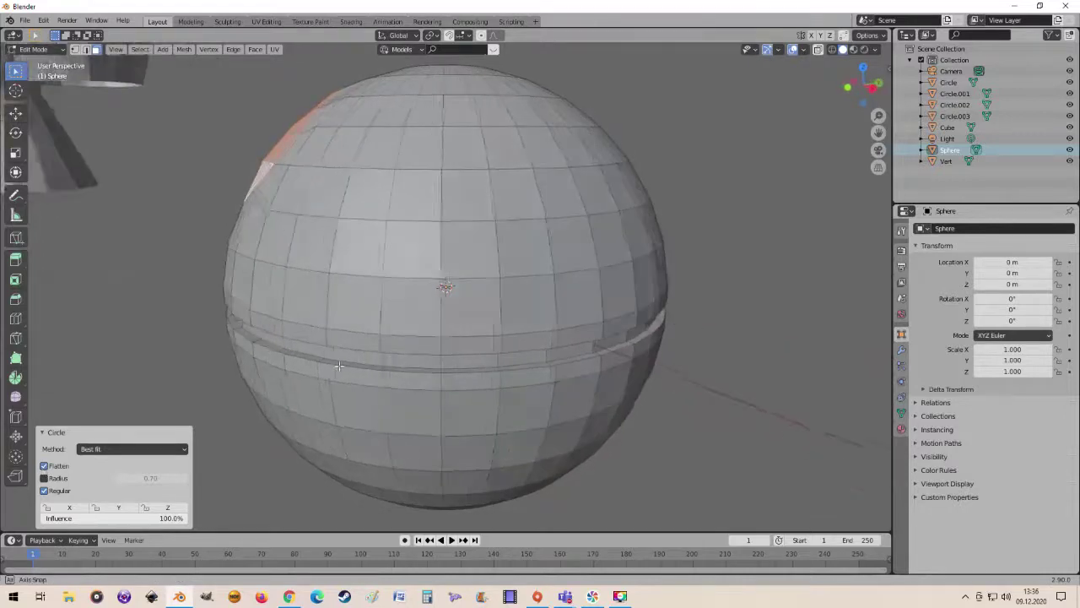
middle_drag(326, 377, 101, 456)
click(44, 466)
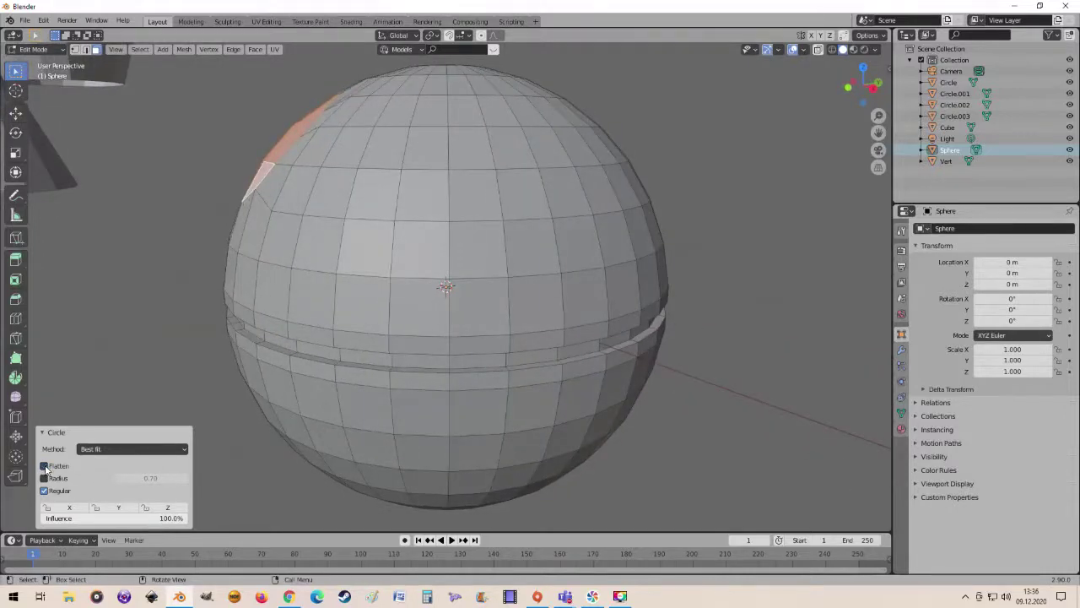
click(43, 466)
click(44, 466)
click(44, 466)
click(44, 466)
click(44, 466)
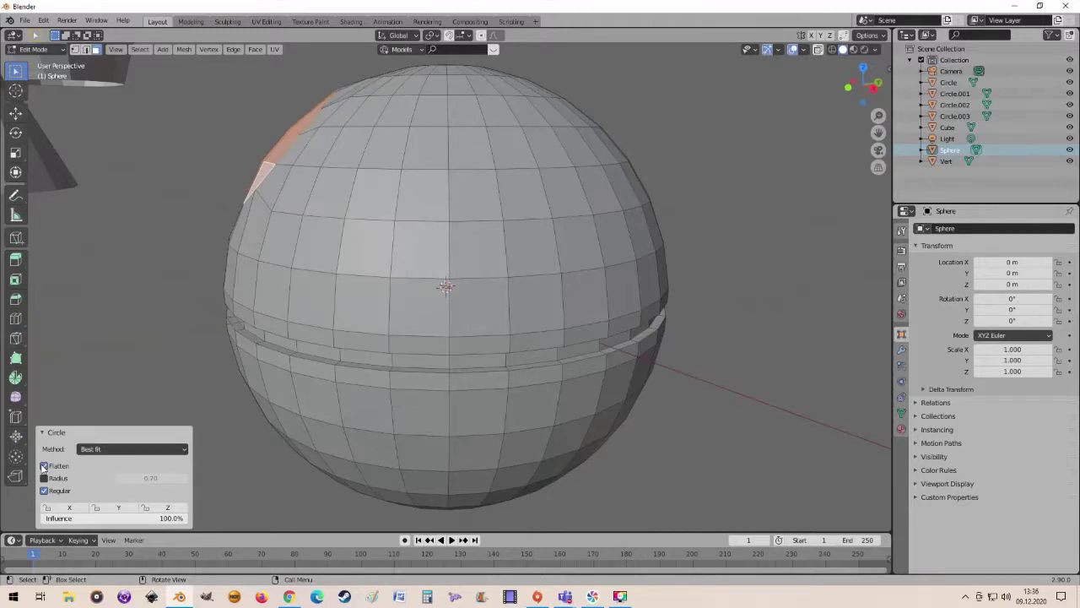
click(44, 466)
click(44, 466)
middle_drag(171, 277, 254, 354)
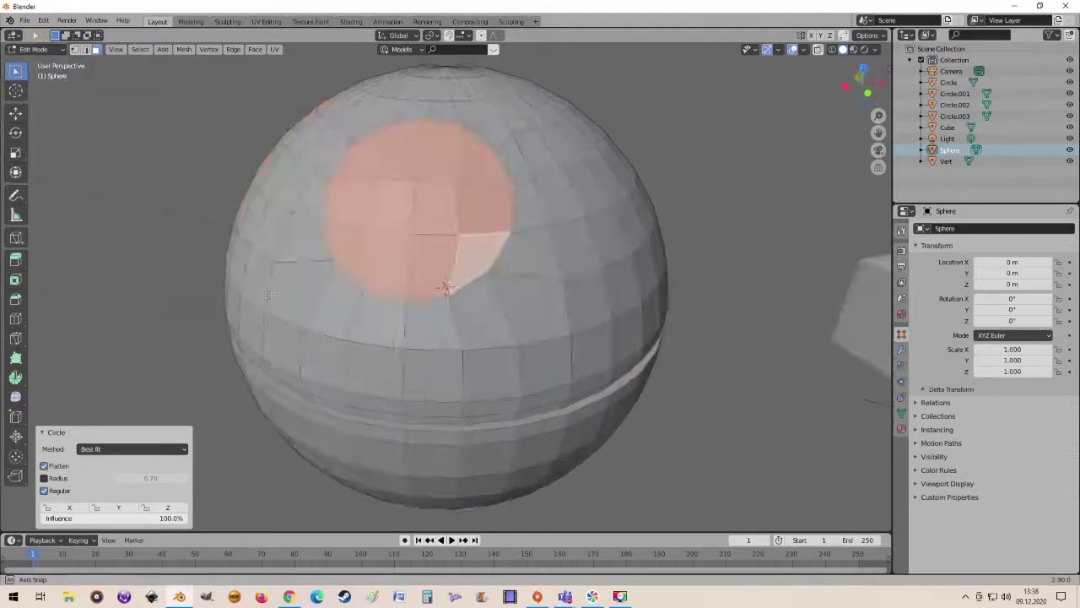
click(45, 466)
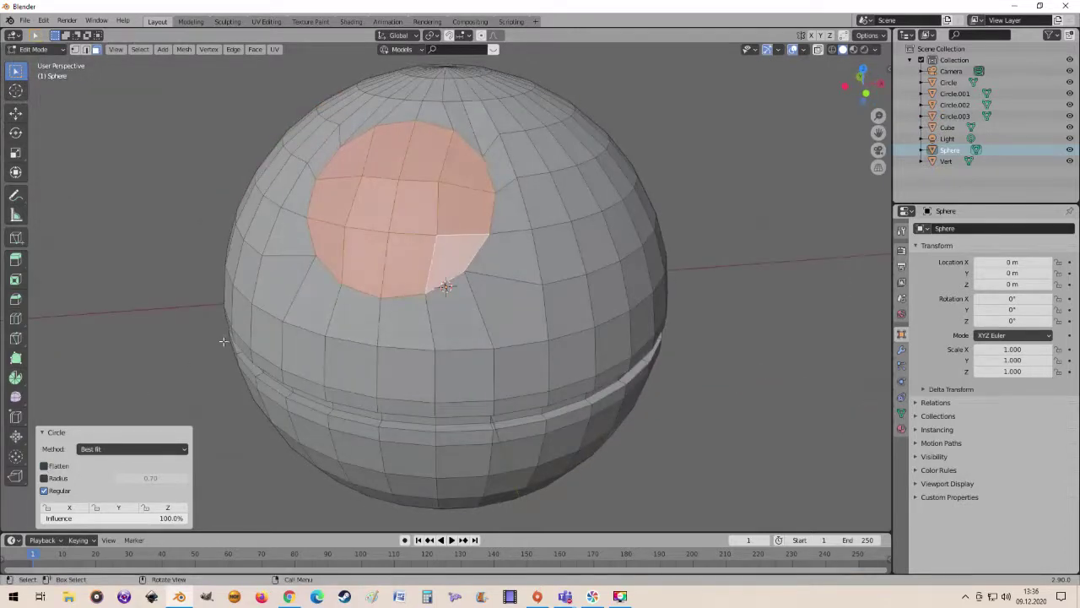
mouse_move(225, 337)
middle_down()
mouse_move(466, 176)
mouse_move(437, 212)
middle_up()
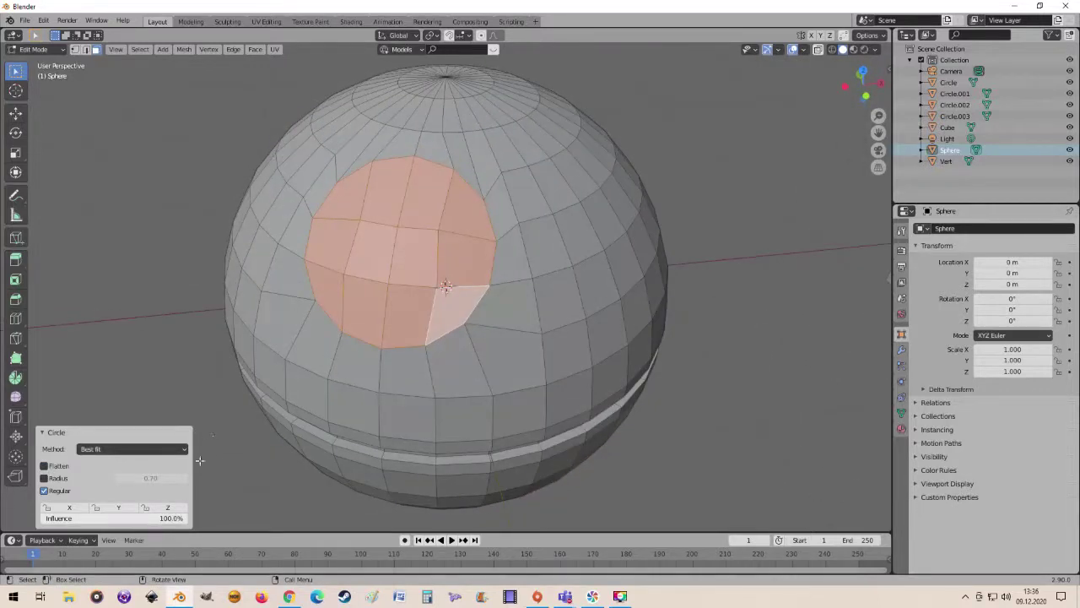
mouse_move(385, 299)
middle_down()
mouse_move(335, 255)
mouse_move(406, 304)
middle_up()
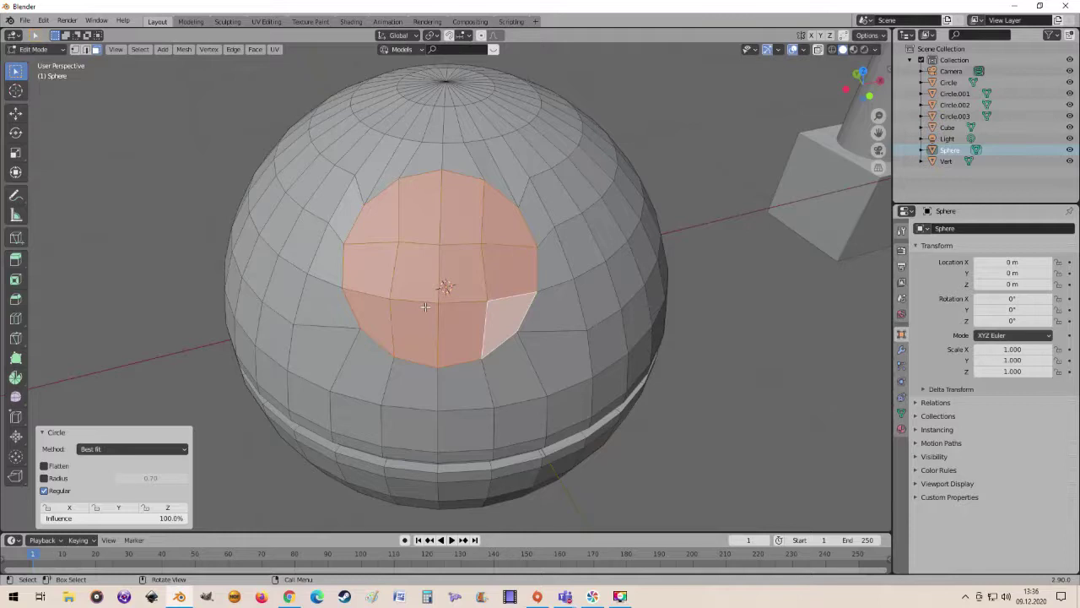
- Delete the circular patch of faces to open a hole, then switch to edge select
key(x)
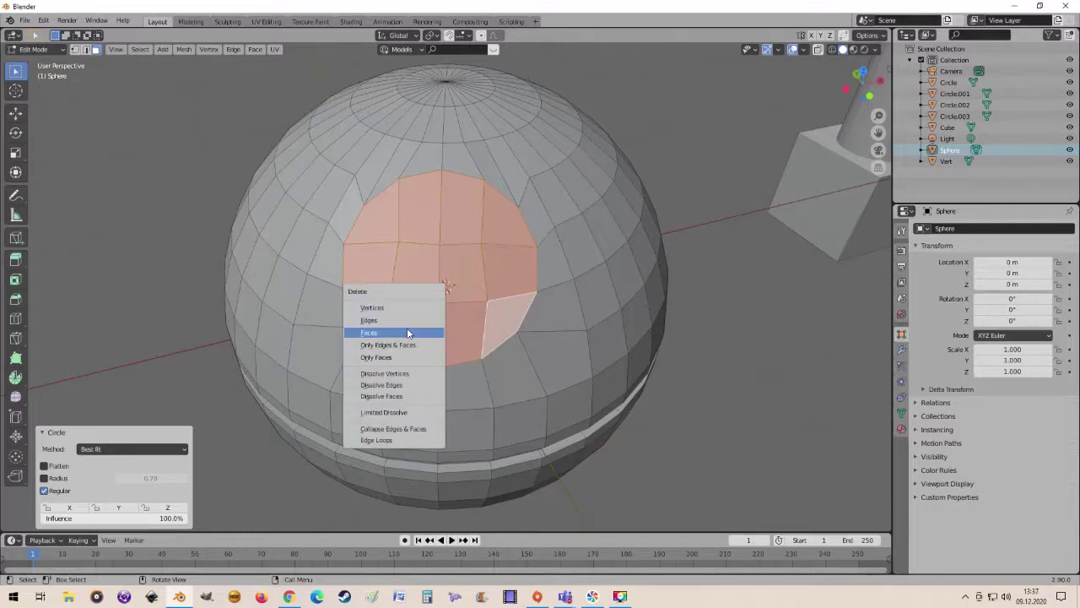
click(406, 332)
middle_drag(407, 332, 423, 241)
scroll(423, 242, up, 3)
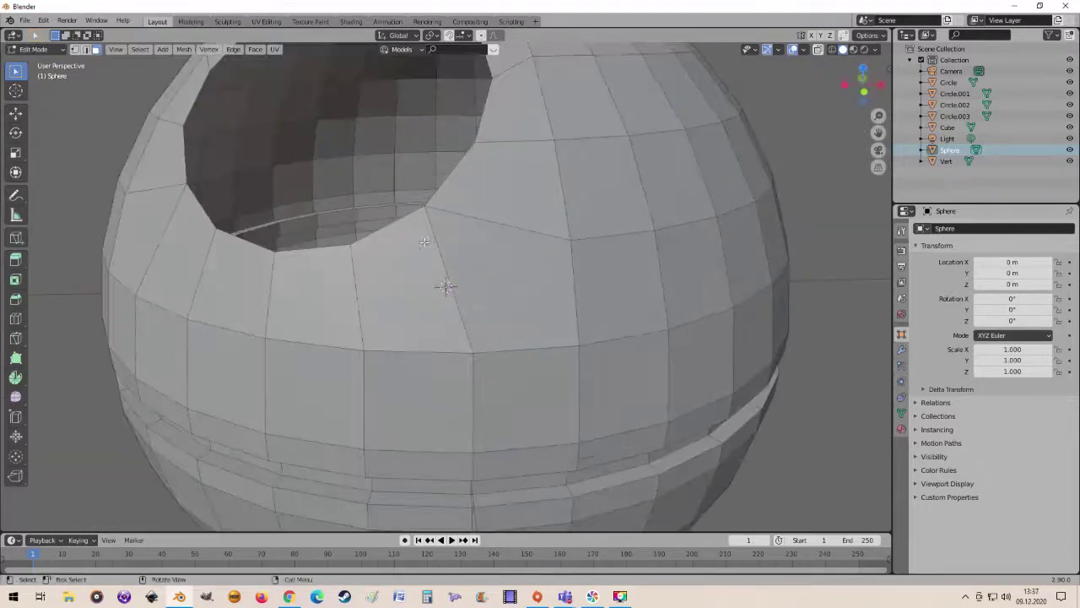
scroll(414, 241, down, 2)
click(84, 50)
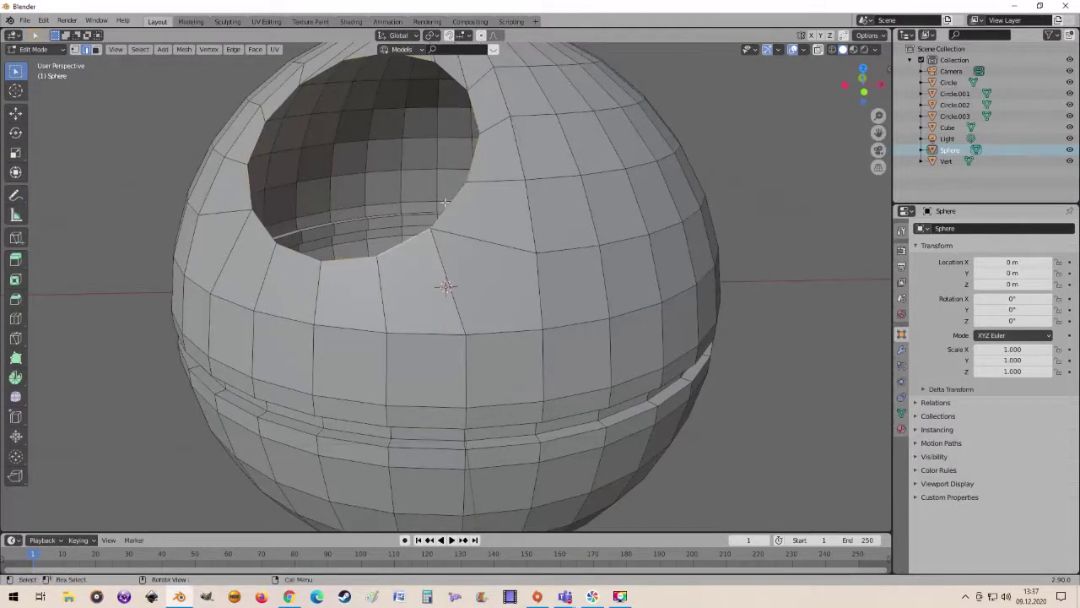
mouse_move(403, 245)
middle_down()
mouse_move(473, 226)
mouse_move(450, 224)
middle_up()
scroll(474, 226, down, 3)
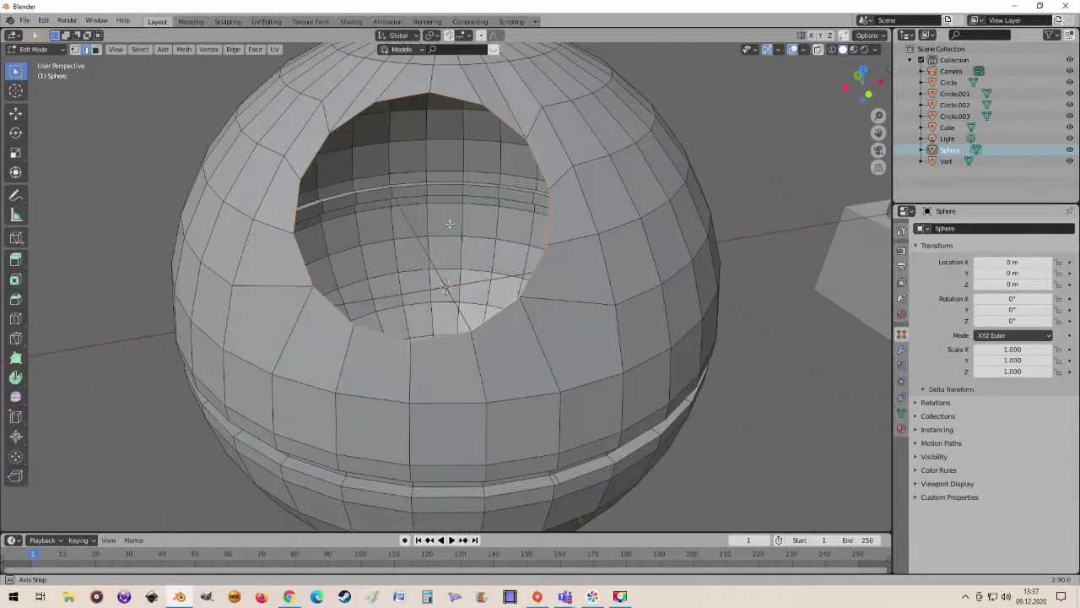
- Fill the hole with a face and inset it to leave a thin rim
key(f)
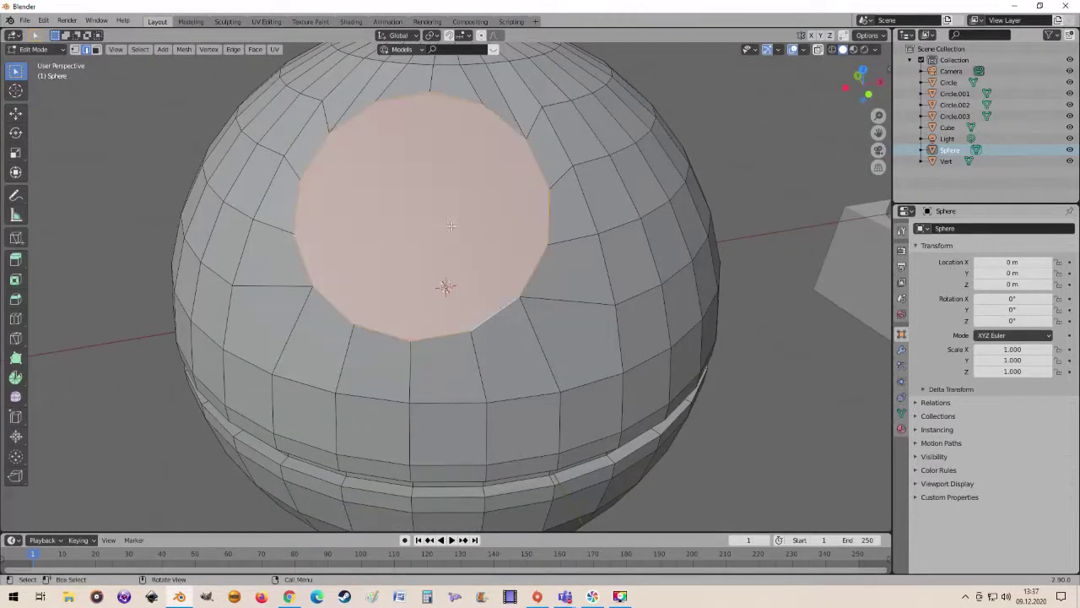
middle_drag(386, 201, 400, 218)
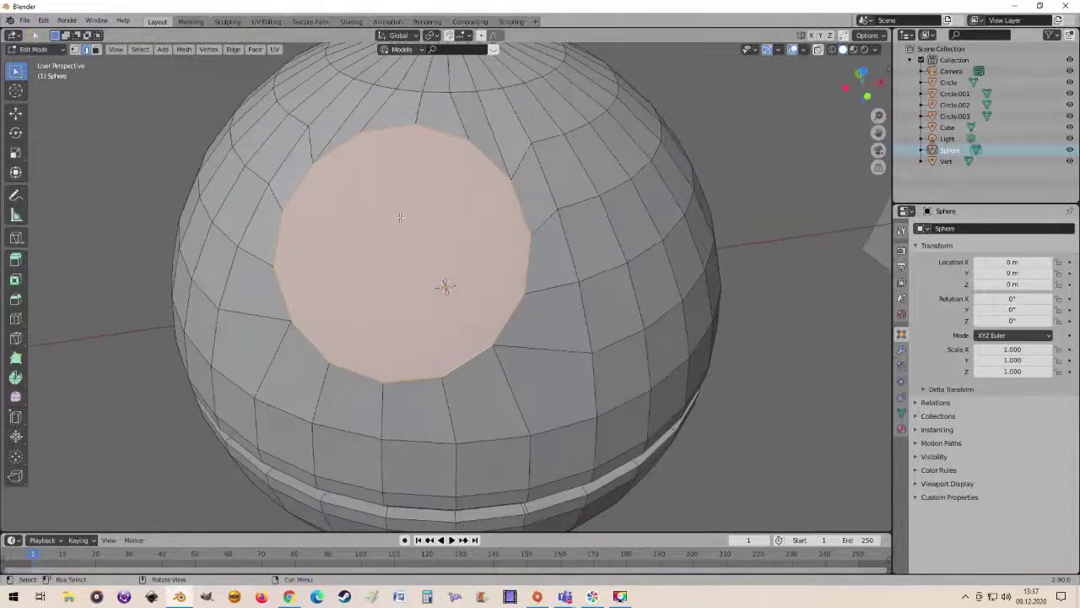
key(e)
right_click(473, 248)
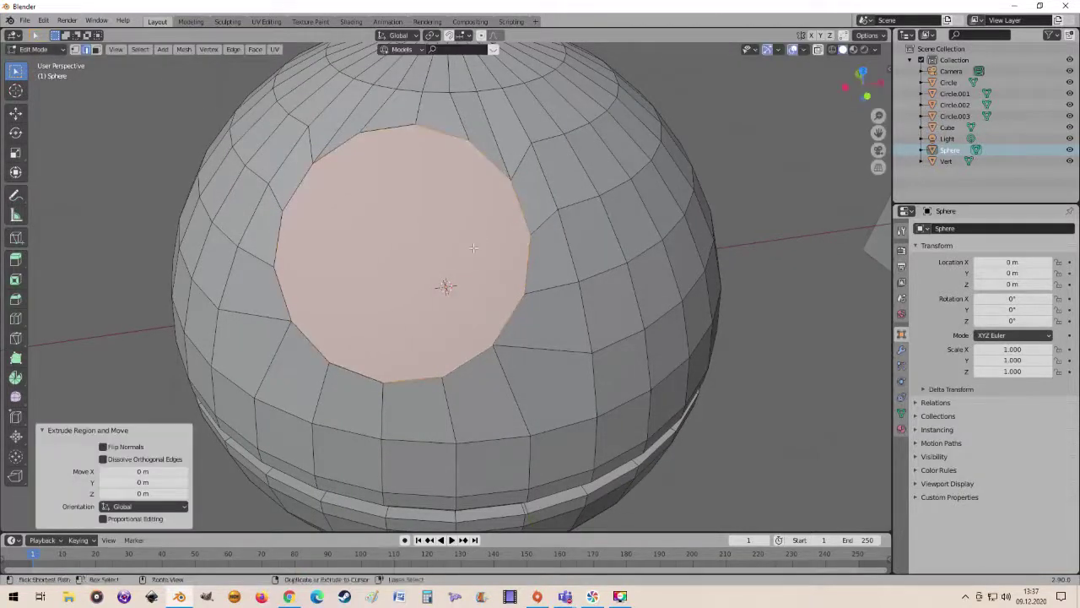
key(ctrl+z)
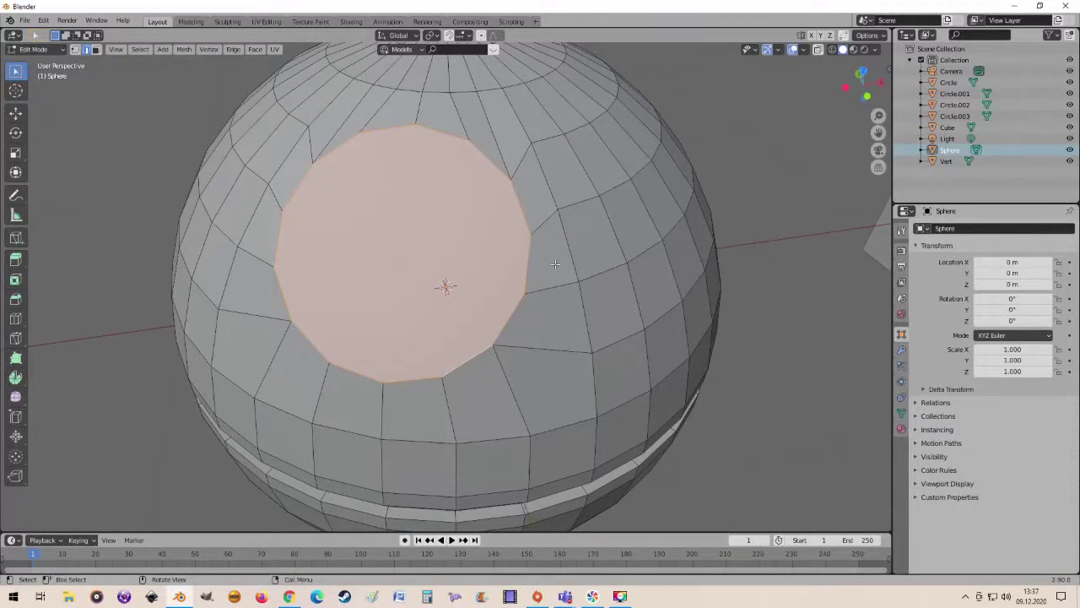
key(i)
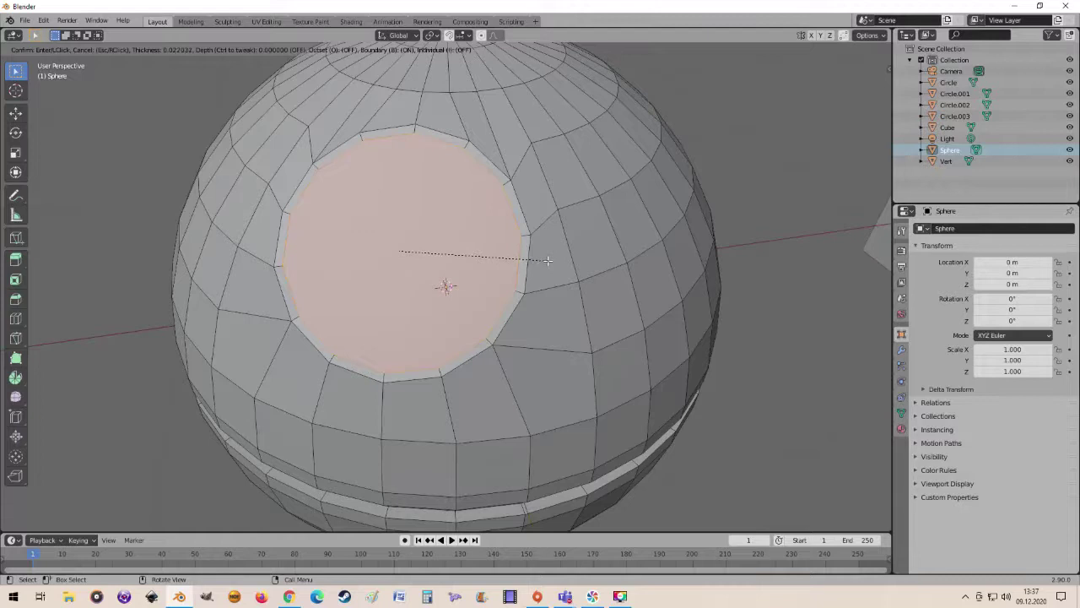
click(549, 260)
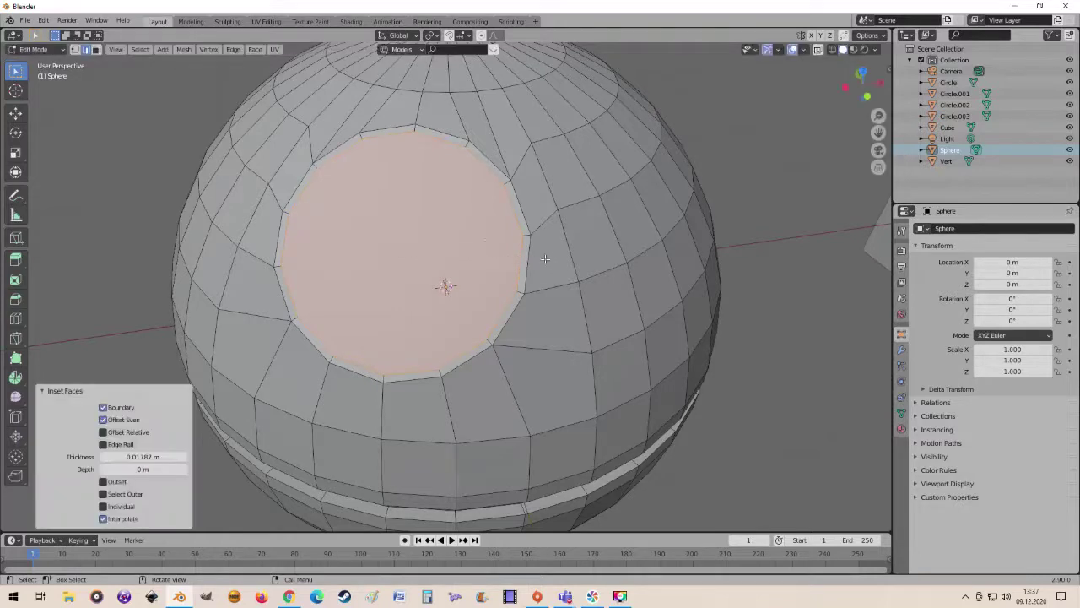
middle_drag(549, 260, 403, 211)
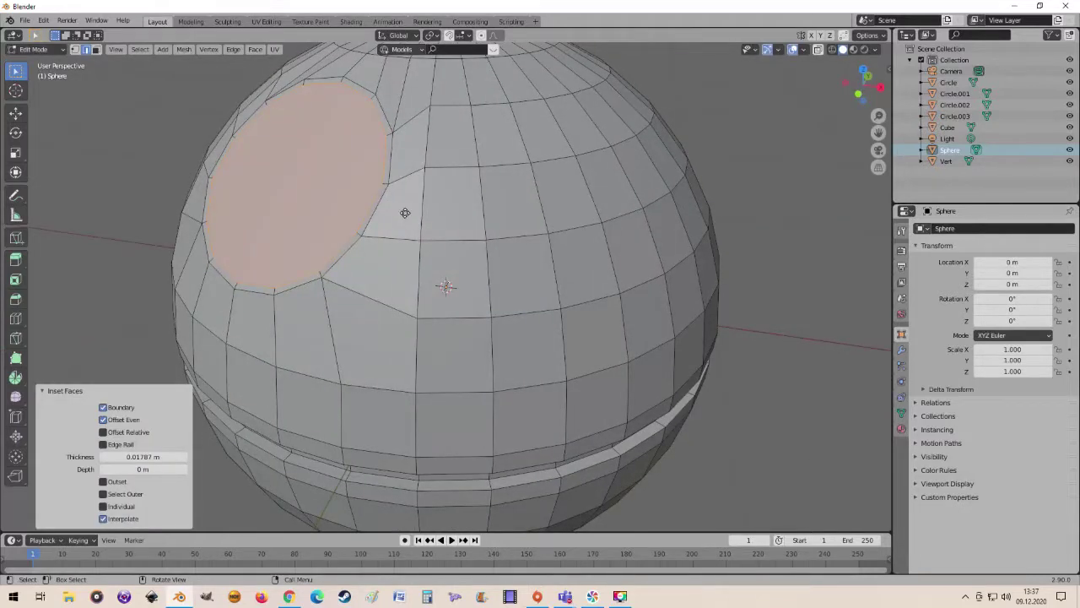
- Extrude the cap 0.0229 m inward, then inset it again by 0.2272 m
key(e)
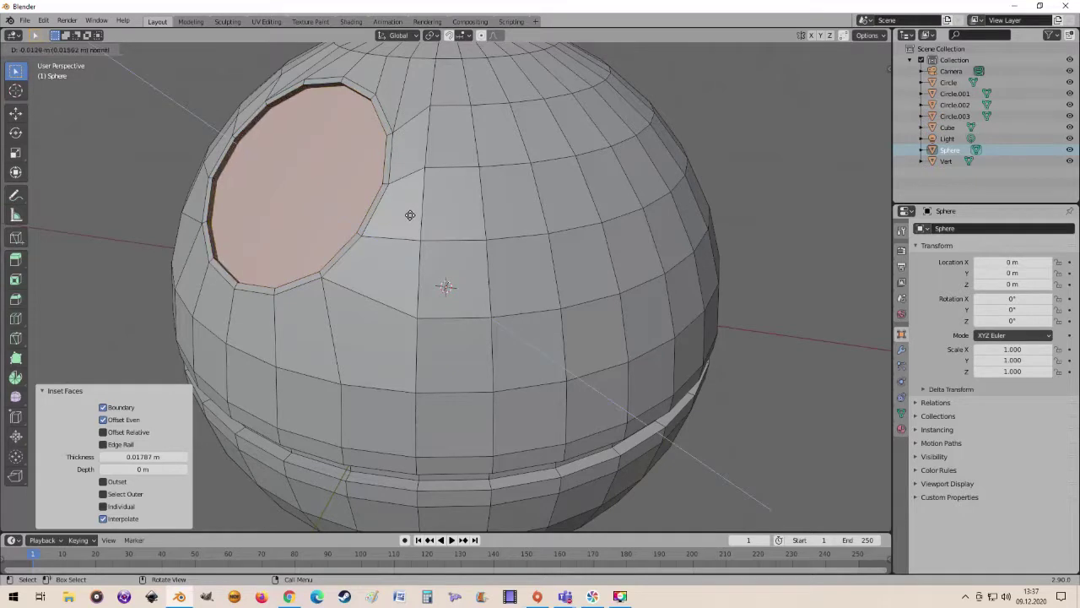
click(410, 215)
middle_drag(410, 215, 608, 276)
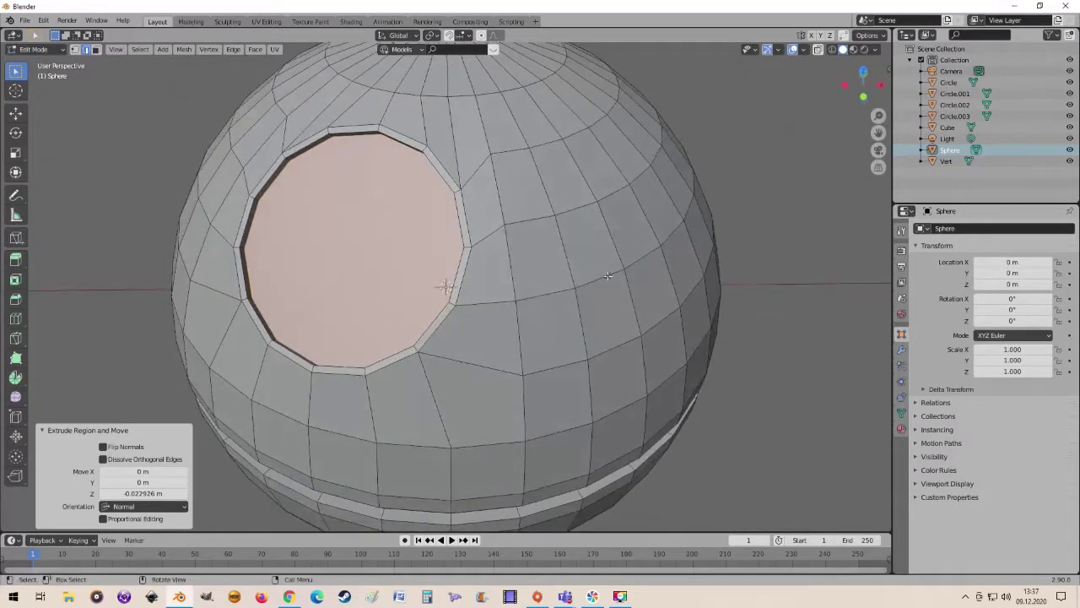
key(i)
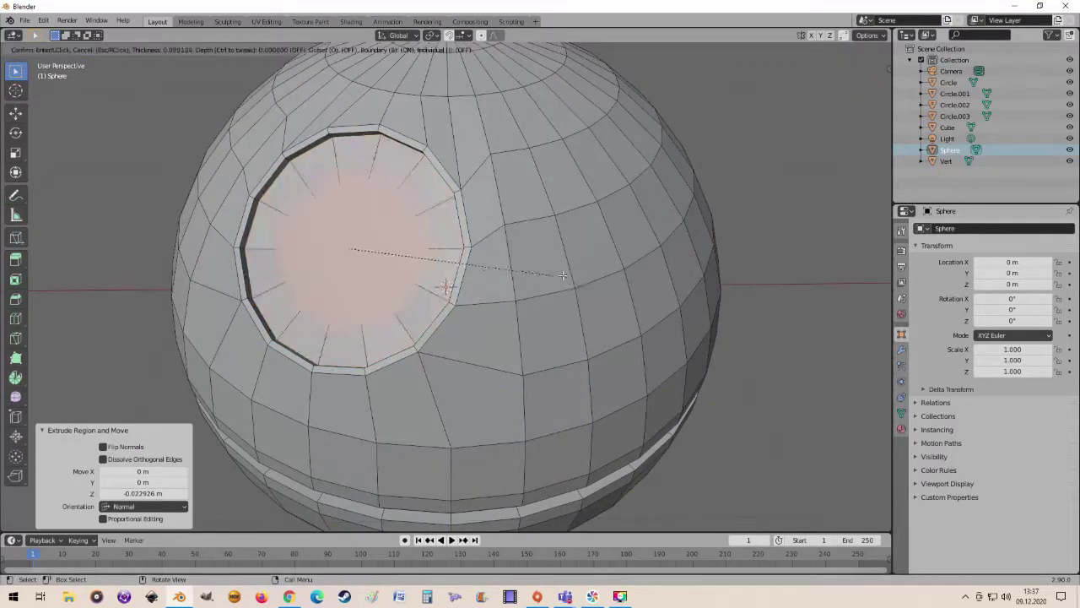
click(520, 266)
mouse_move(491, 253)
middle_down()
mouse_move(257, 166)
mouse_move(257, 128)
mouse_move(263, 140)
mouse_move(187, 112)
middle_up()
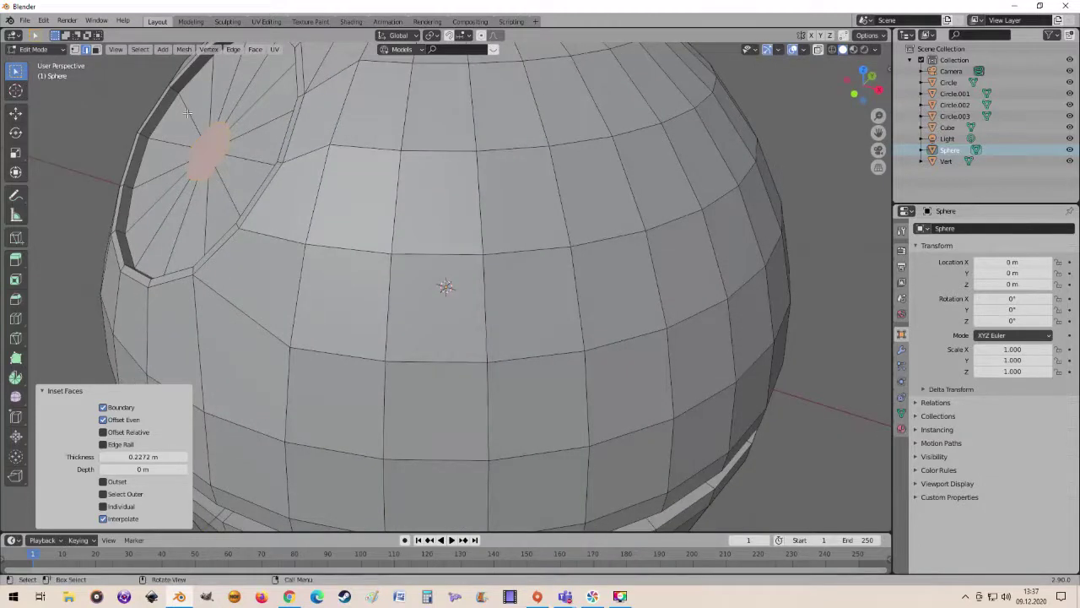
- Set transform orientation to Normal and push the central face slightly inward
click(15, 112)
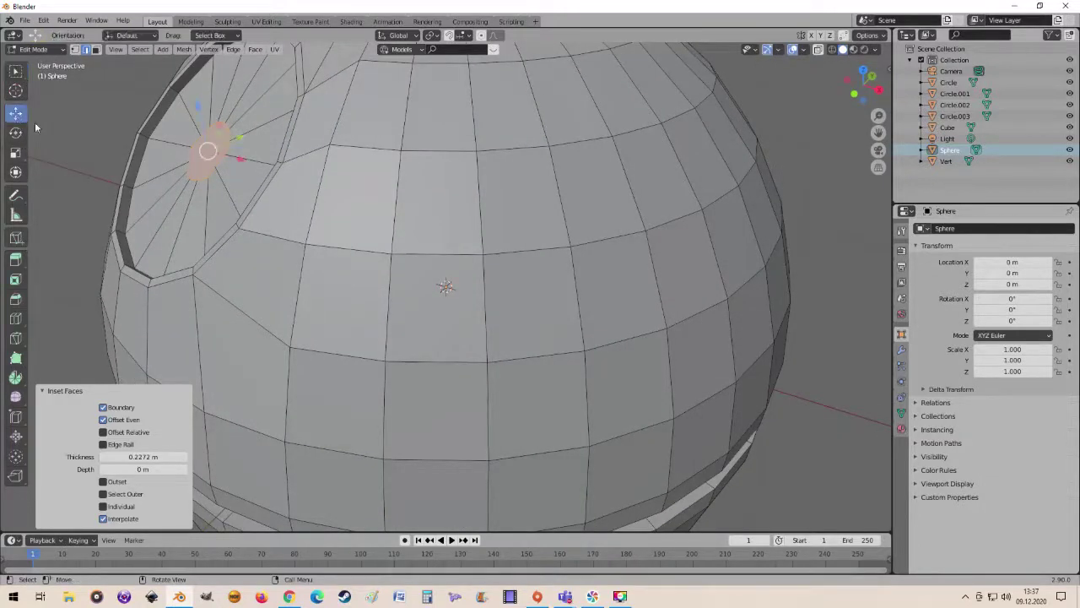
mouse_move(251, 234)
middle_down()
mouse_move(270, 236)
mouse_move(257, 179)
middle_up()
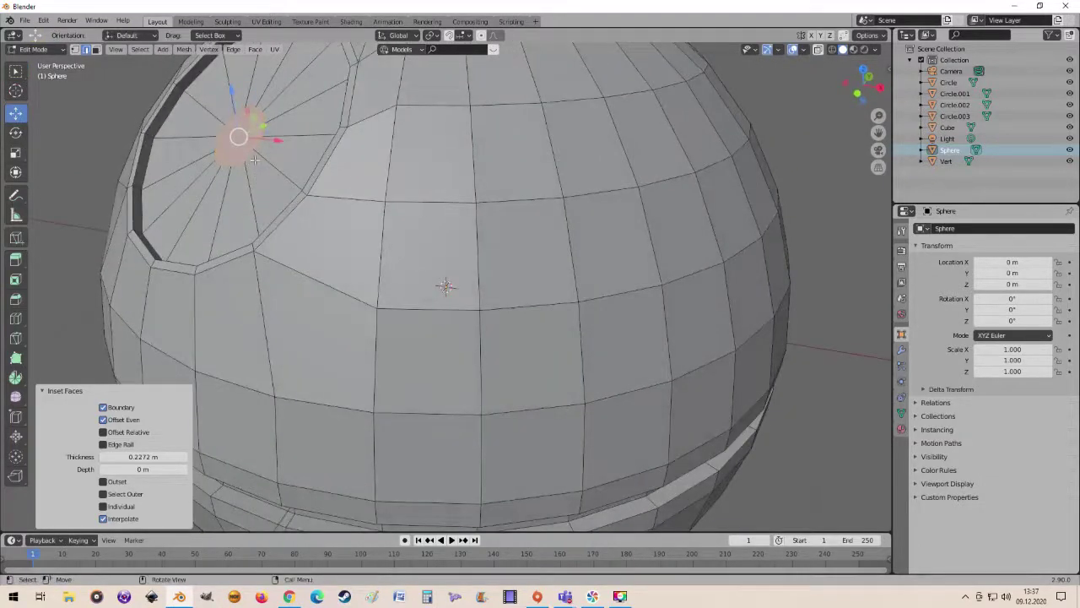
click(400, 35)
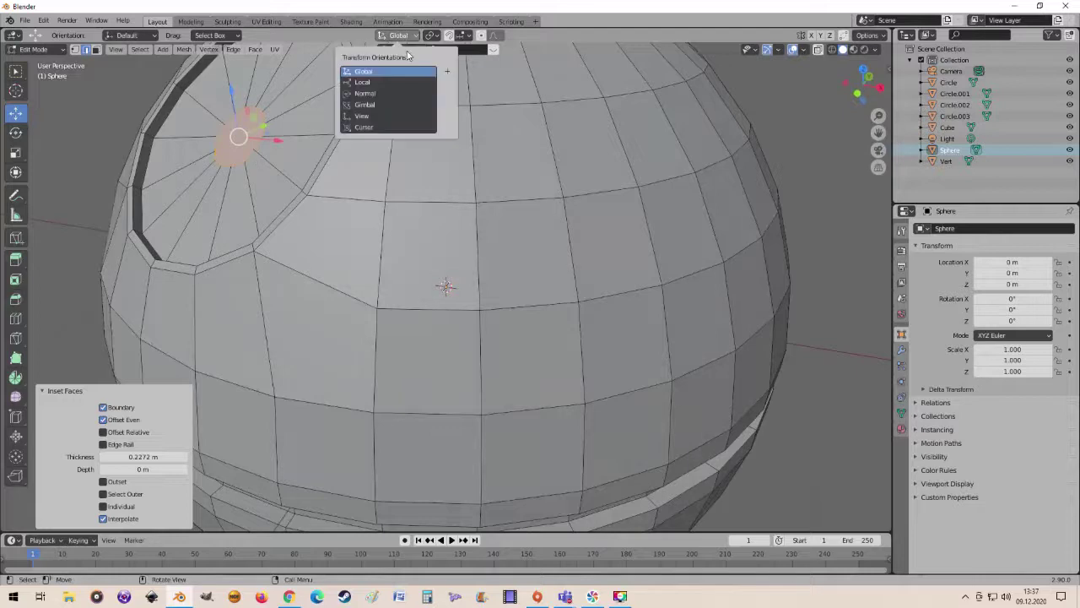
click(364, 81)
middle_drag(397, 93, 430, 58)
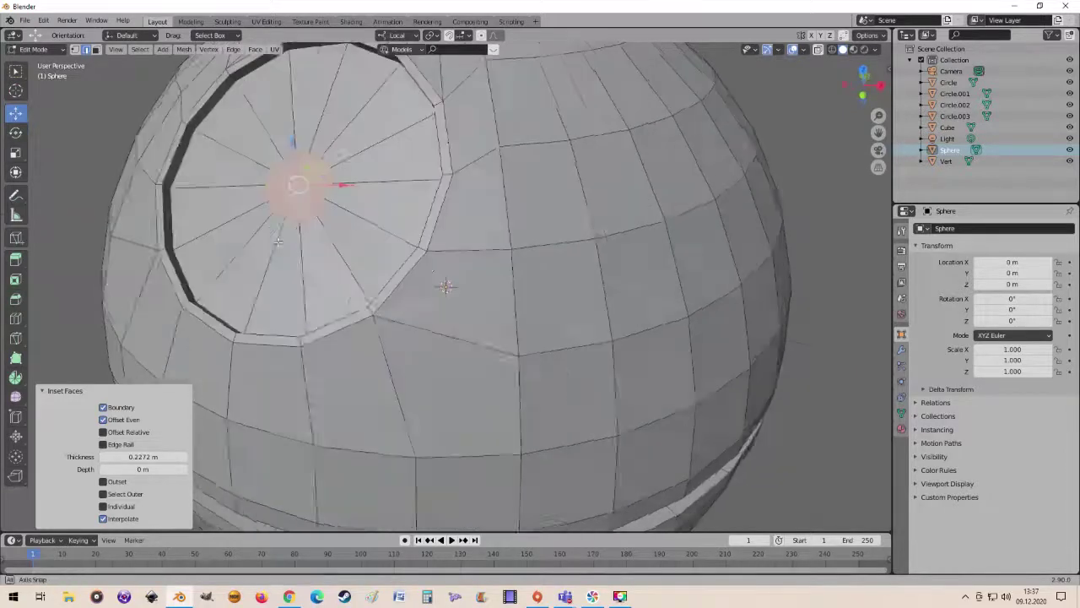
click(398, 36)
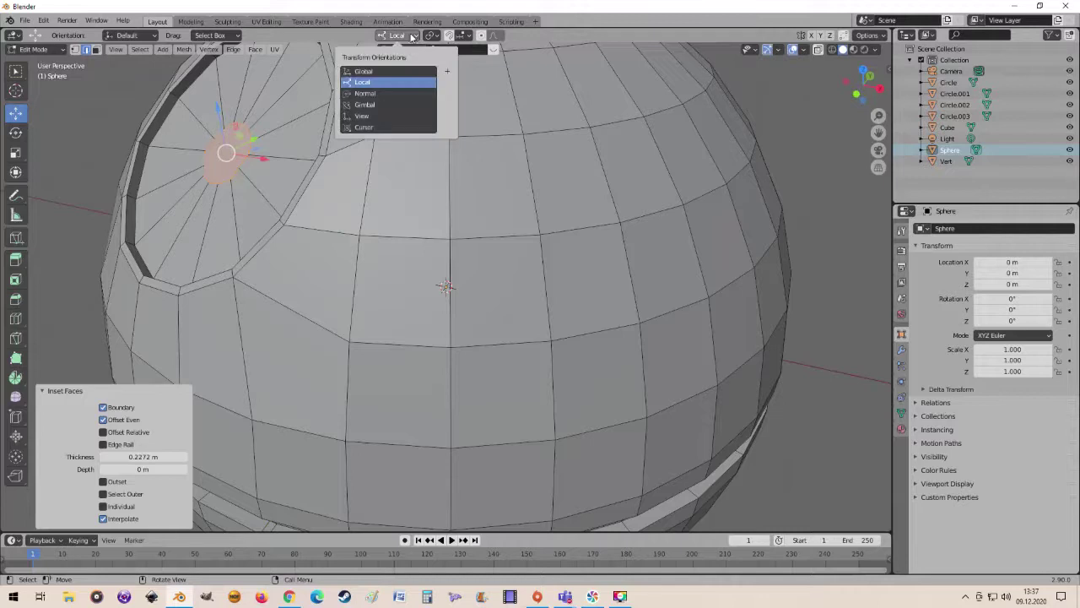
click(384, 93)
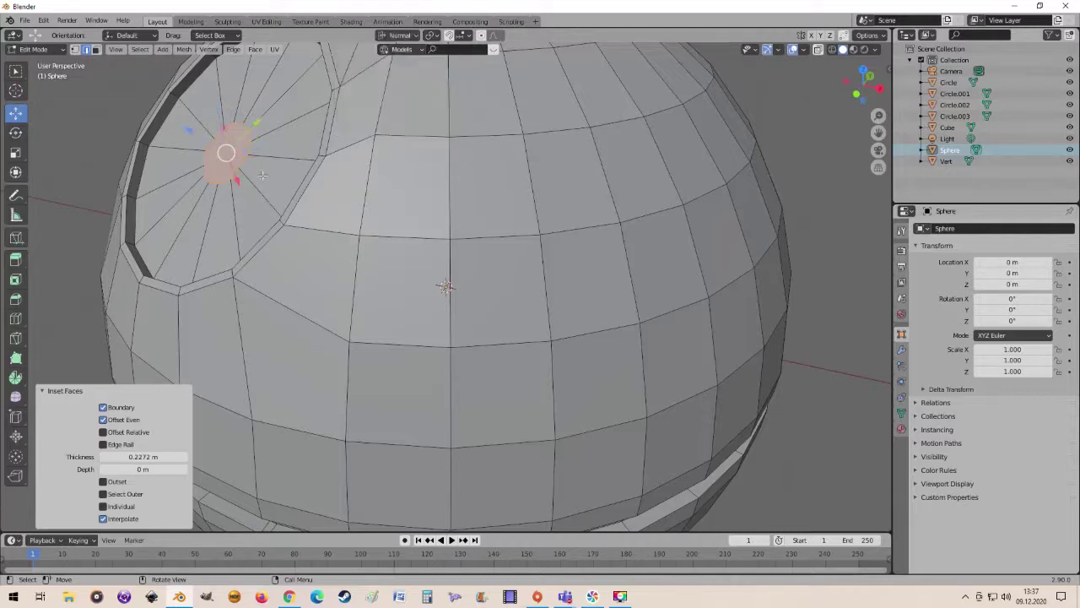
mouse_move(263, 175)
middle_down()
mouse_move(251, 178)
mouse_move(204, 133)
middle_up()
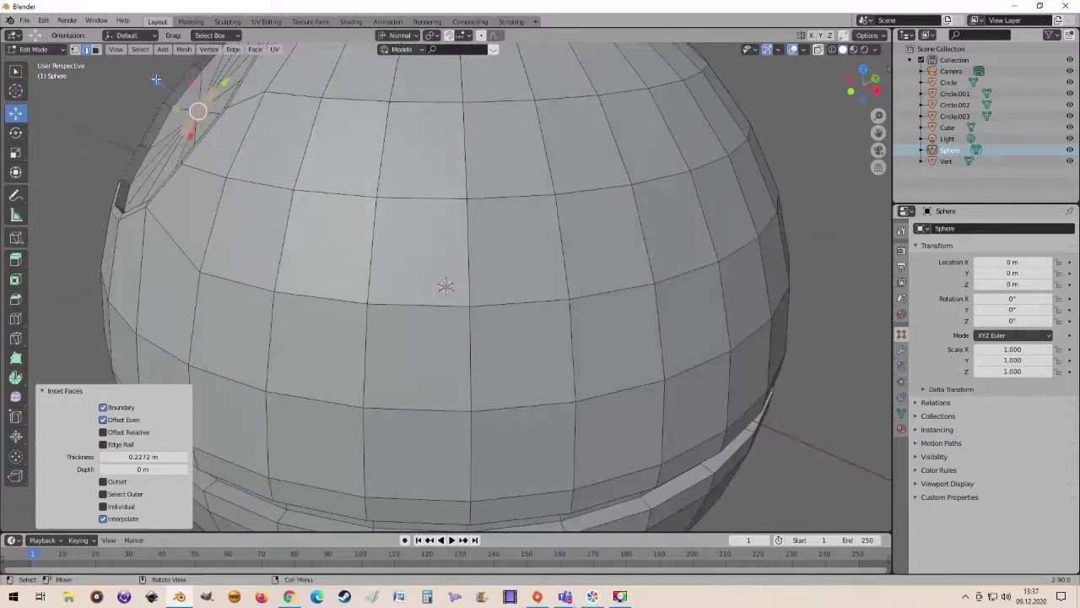
drag(155, 80, 167, 85)
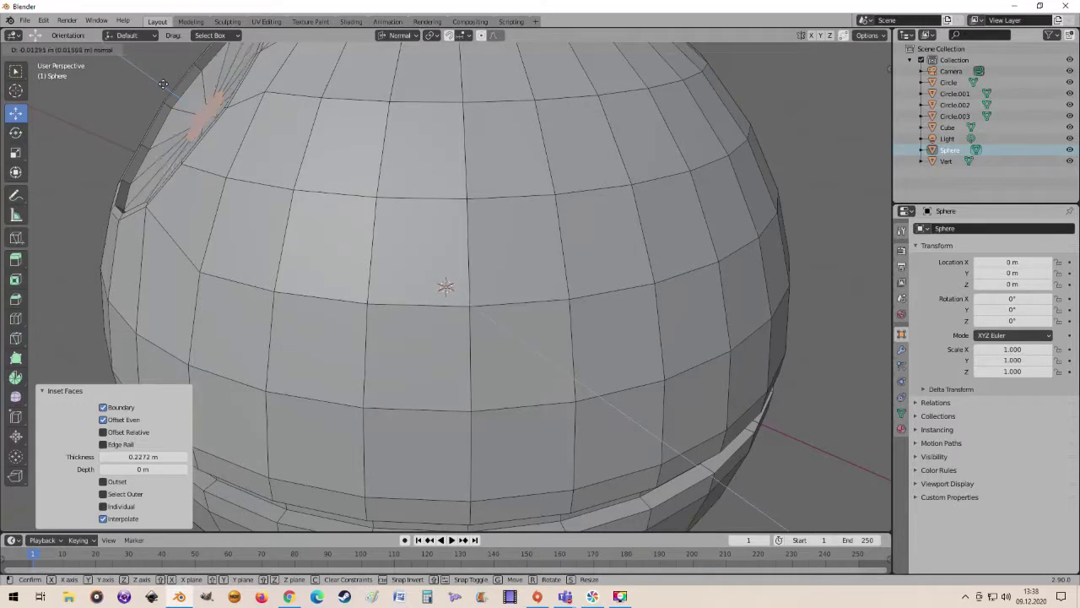
key(KP_Decimal)
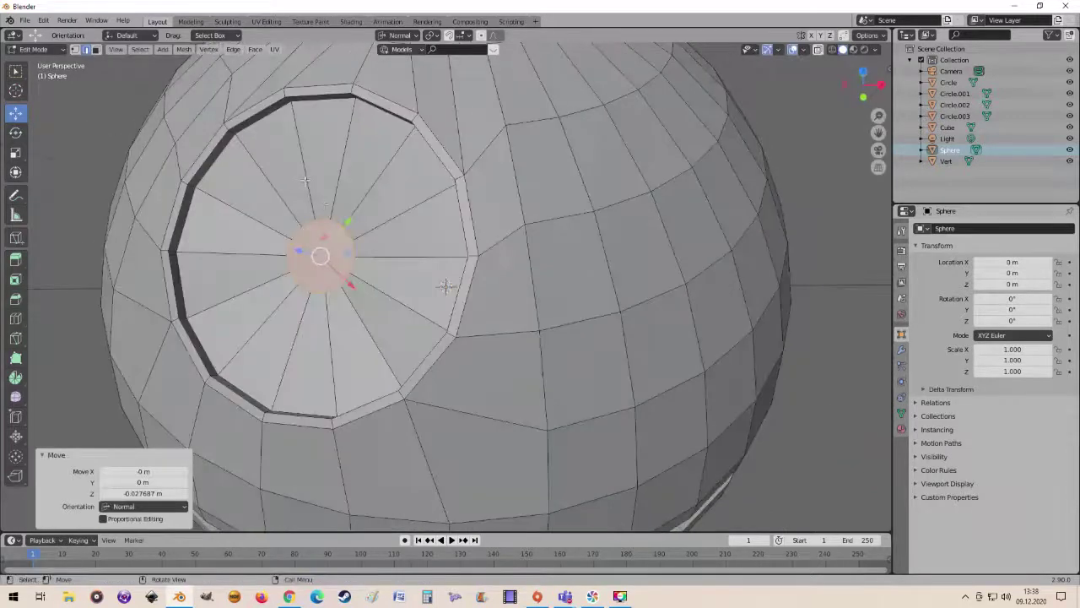
scroll(393, 211, up, 2)
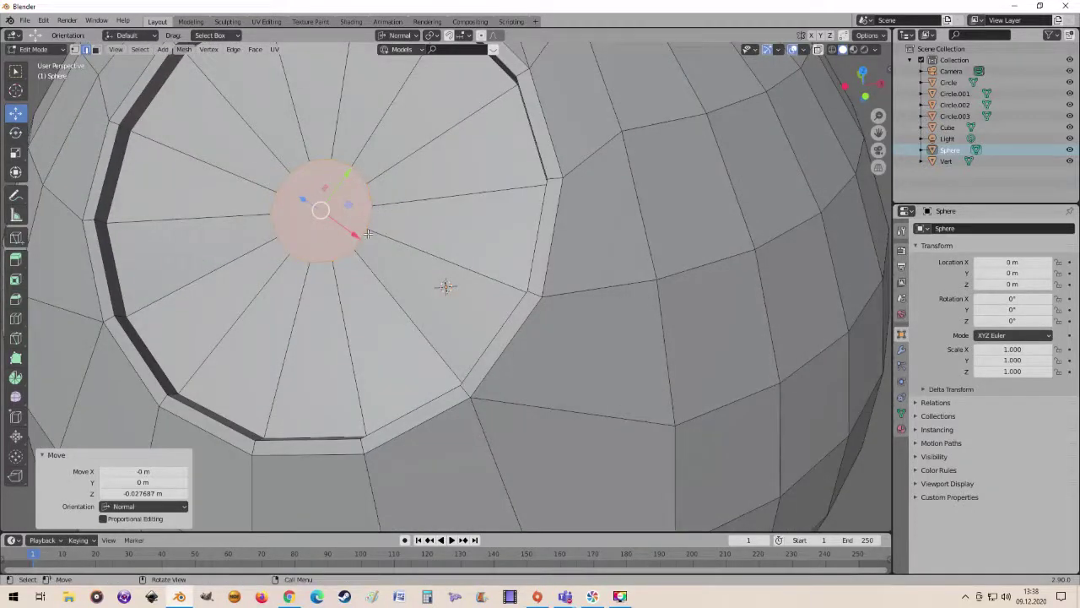
- Inset the central face twice, then extrude it 0.098031 m inward to form a hole
key(i)
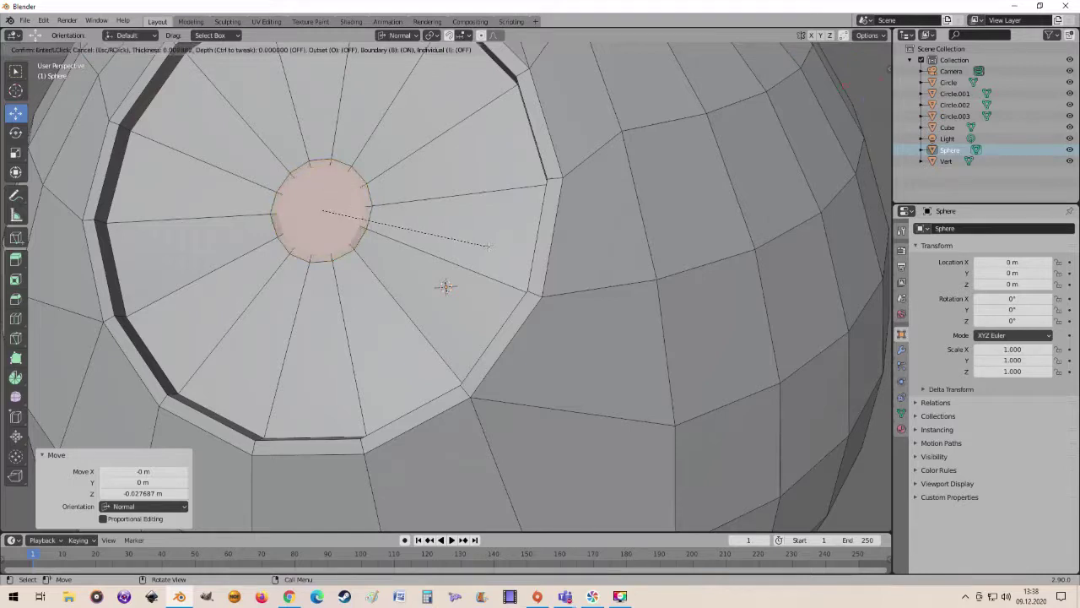
click(488, 246)
middle_drag(512, 285, 438, 236)
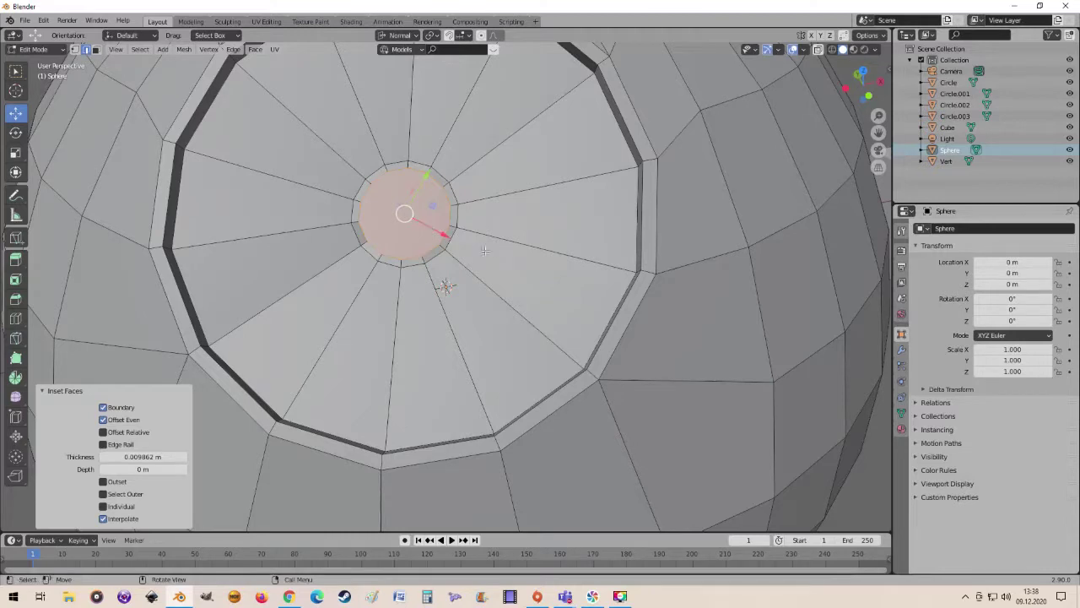
key(i)
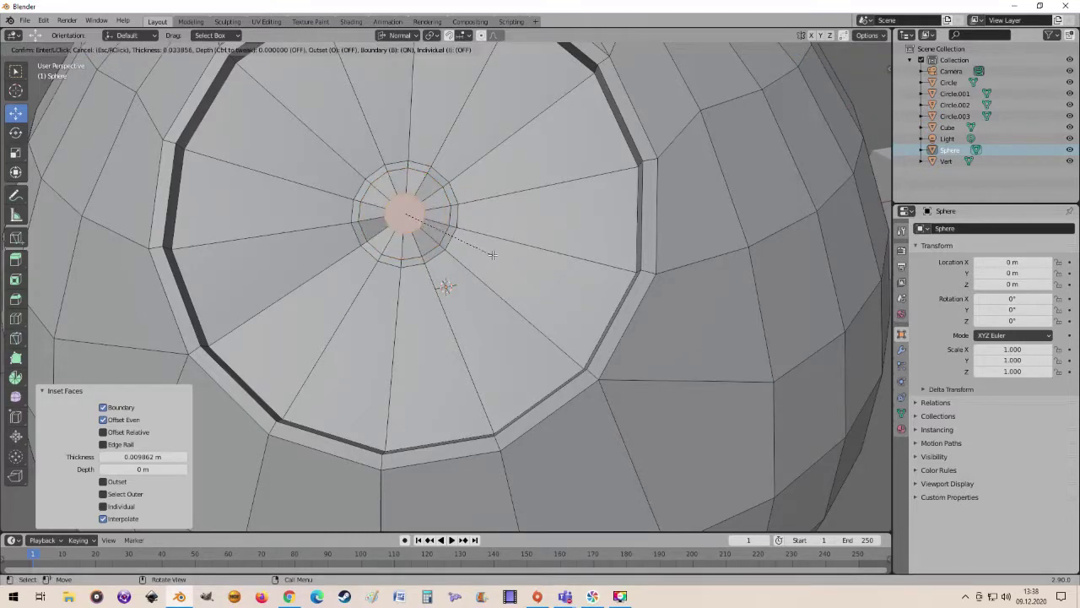
click(494, 254)
middle_drag(494, 254, 351, 223)
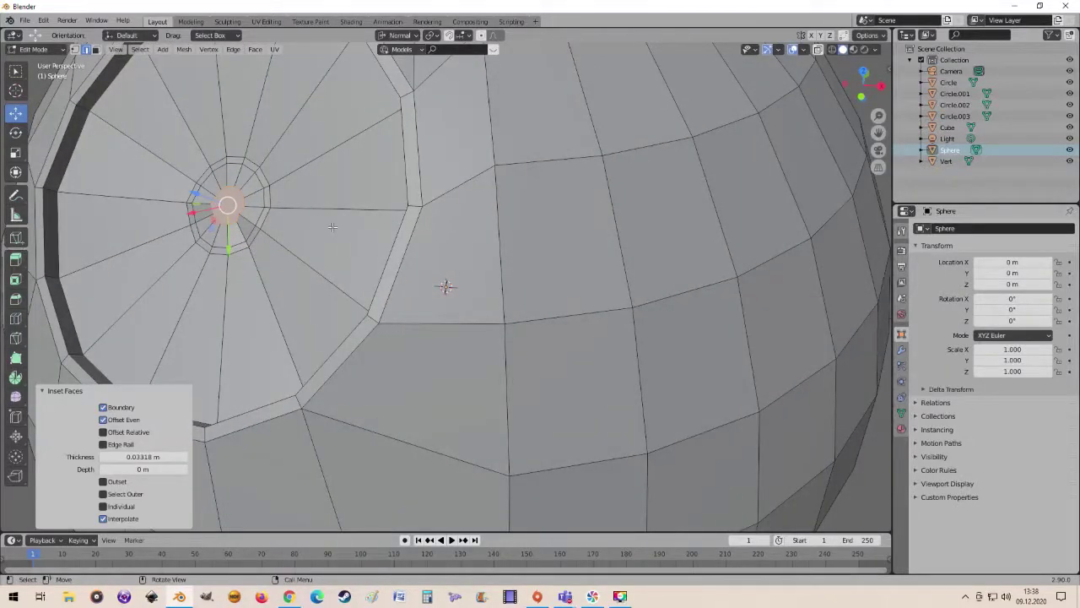
key(e)
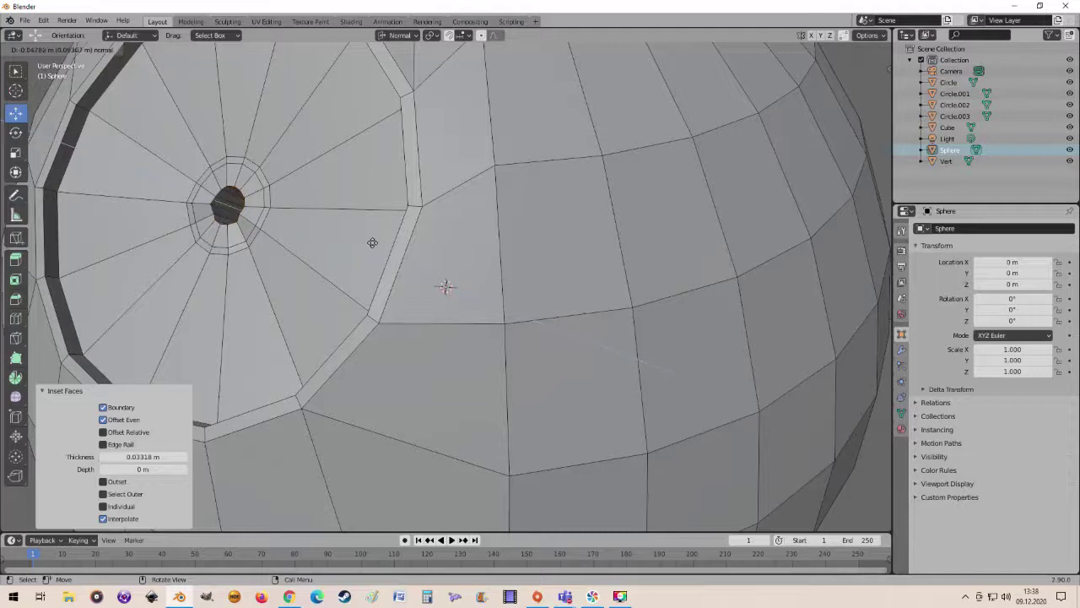
click(371, 241)
scroll(446, 287, up, 1)
scroll(446, 287, up, 1)
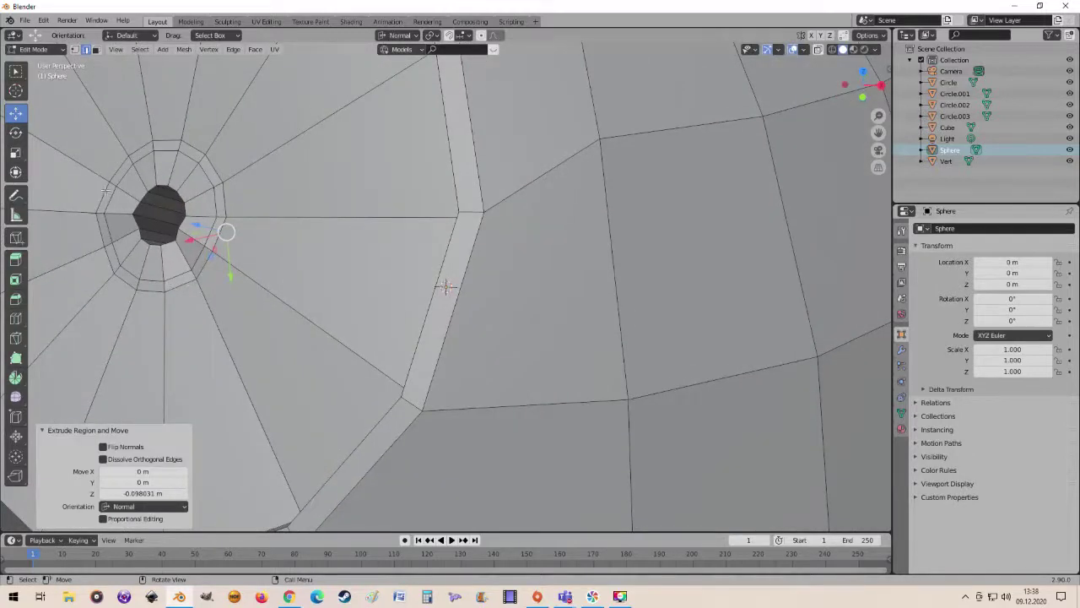
- Select the ring of faces around the hole and extrude it
click(96, 51)
alt+click(167, 284)
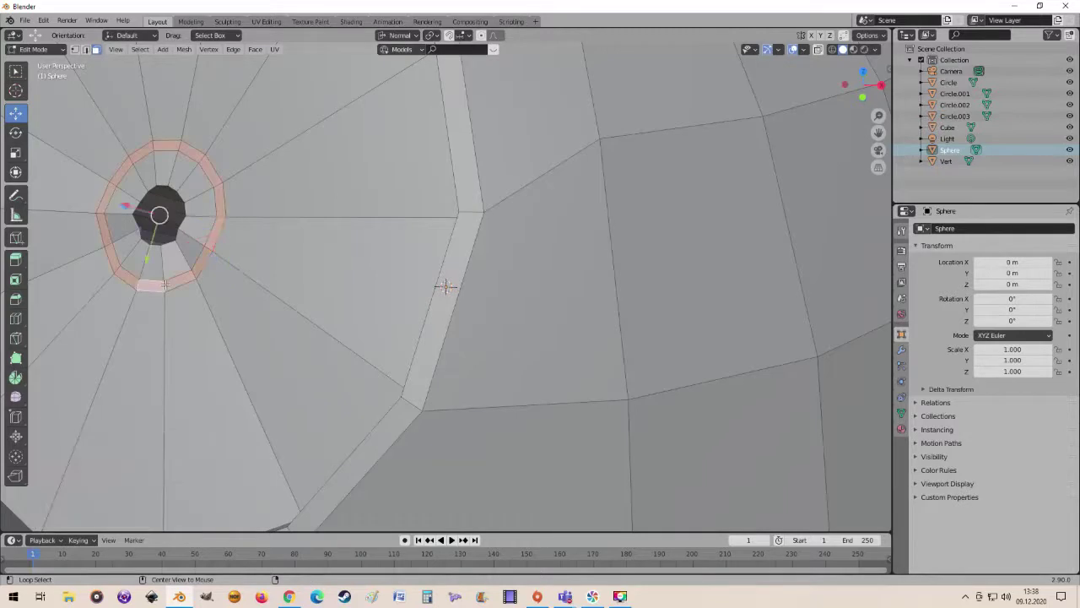
scroll(166, 283, down, 5)
mouse_move(166, 283)
middle_down()
mouse_move(206, 231)
mouse_move(236, 254)
mouse_move(274, 257)
middle_up()
scroll(236, 253, down, 3)
scroll(264, 263, down, 2)
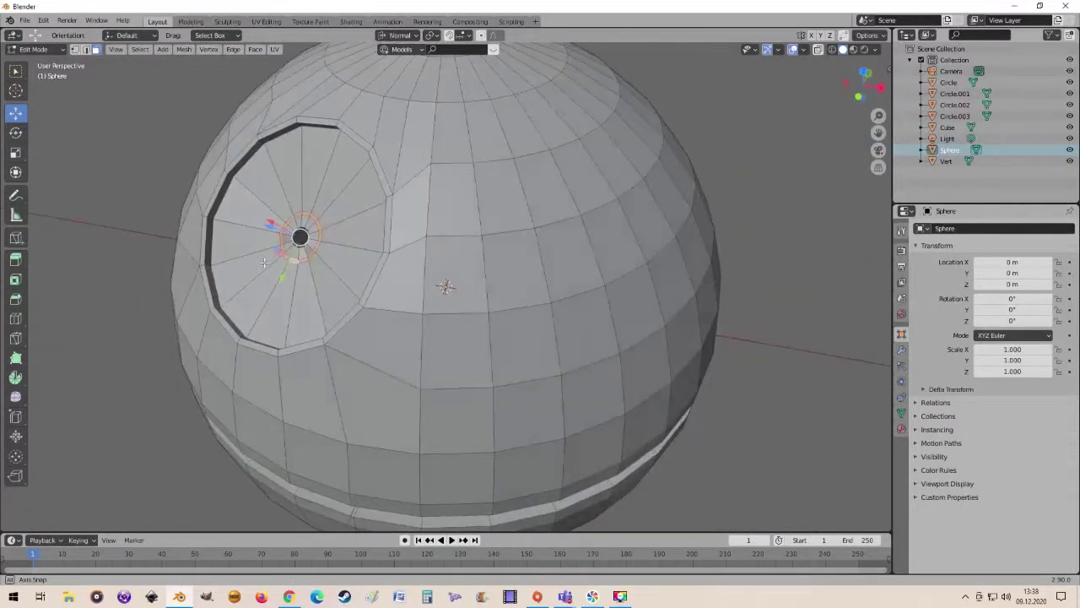
key(e)
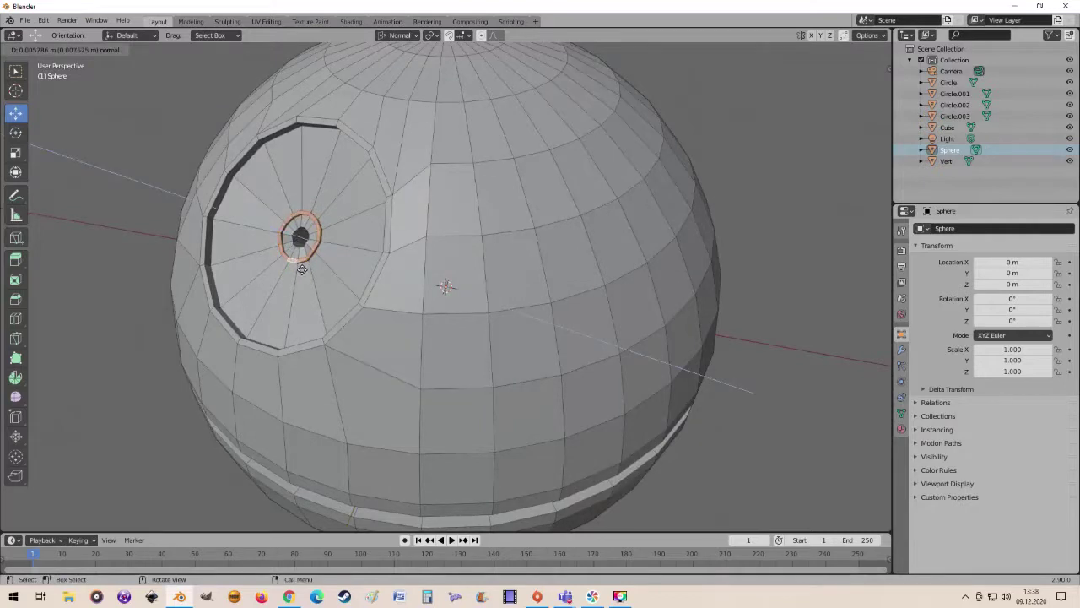
click(302, 269)
key(Tab)
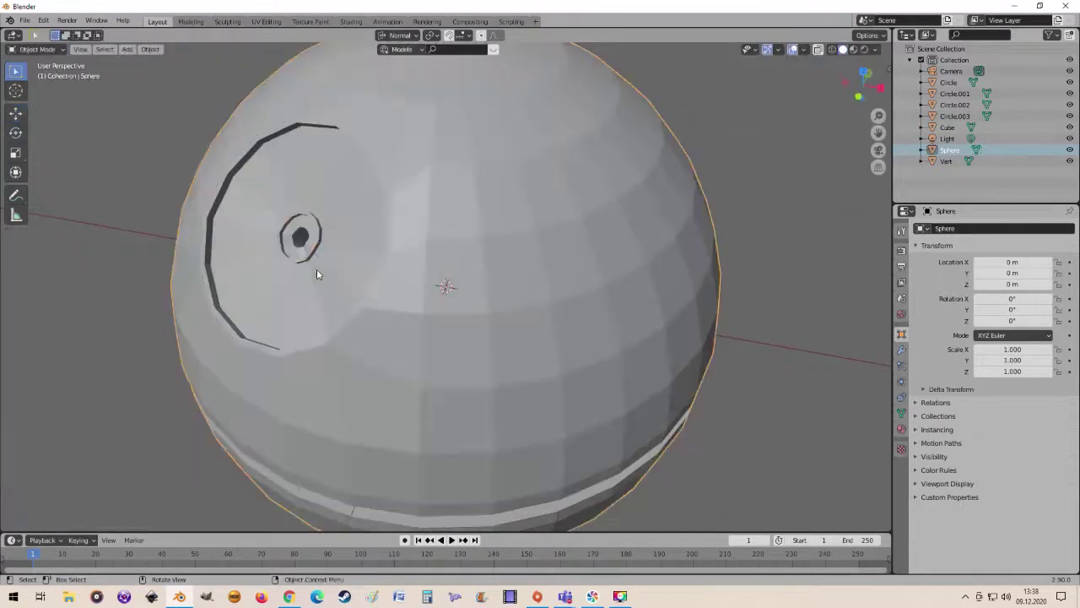
- Extrude the dish rim ring 0.008041 m along its normal, then exit to Object Mode
key(Tab)
middle_drag(317, 268, 344, 348)
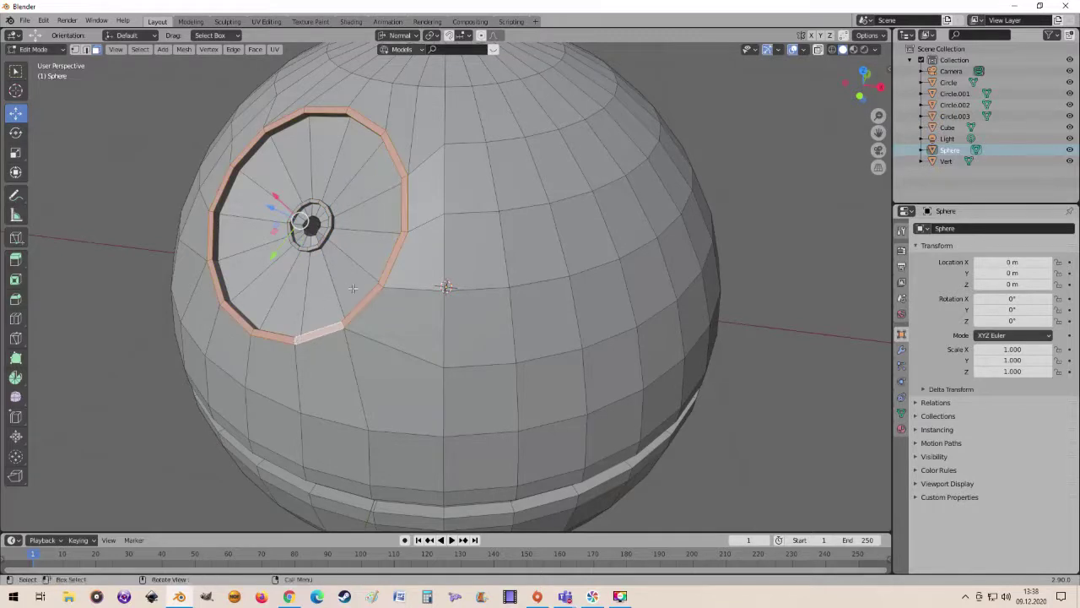
key(e)
click(413, 302)
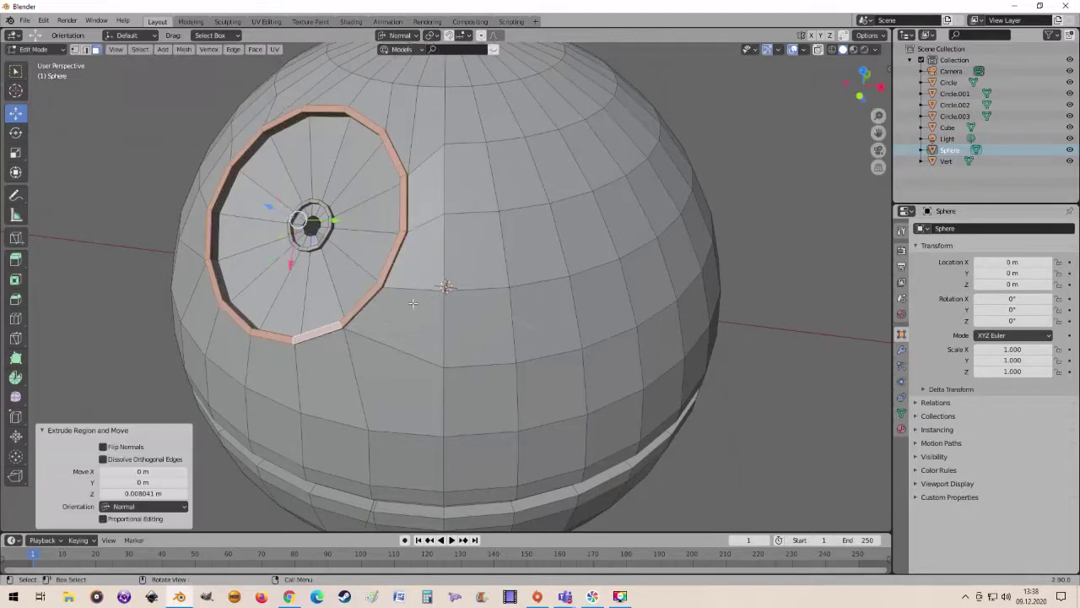
scroll(401, 329, down, 5)
key(Tab)
mouse_move(422, 287)
middle_down()
mouse_move(441, 273)
mouse_move(525, 289)
mouse_move(485, 270)
mouse_move(482, 255)
mouse_move(475, 306)
mouse_move(429, 282)
mouse_move(473, 309)
middle_up()
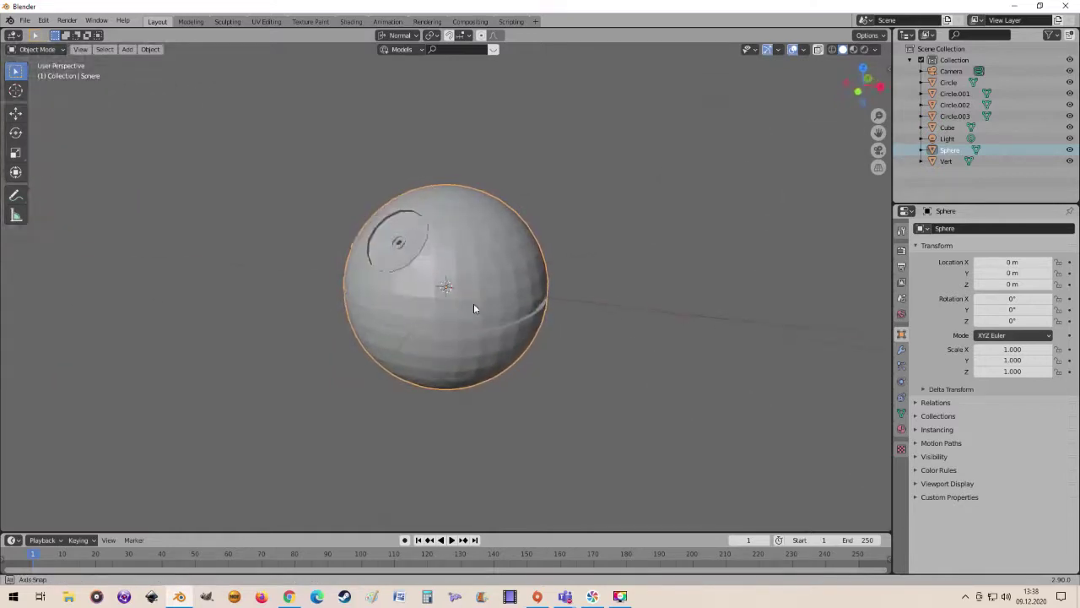
- Add a level 2 Subdivision Surface to the sphere and apply Shade Smooth
key(ctrl+2)
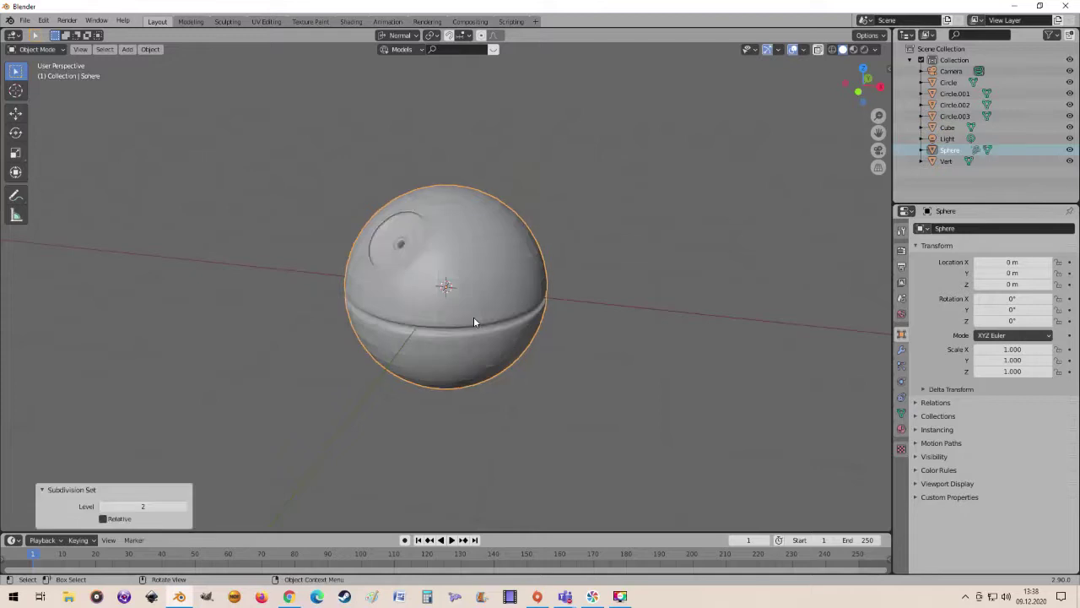
scroll(465, 310, up, 2)
scroll(454, 302, down, 1)
mouse_move(452, 301)
middle_down()
mouse_move(437, 291)
mouse_move(512, 265)
middle_up()
right_click(444, 286)
click(424, 289)
- Orbit and zoom around the smoothed sphere to inspect the dish and equatorial trench
scroll(435, 287, down, 1)
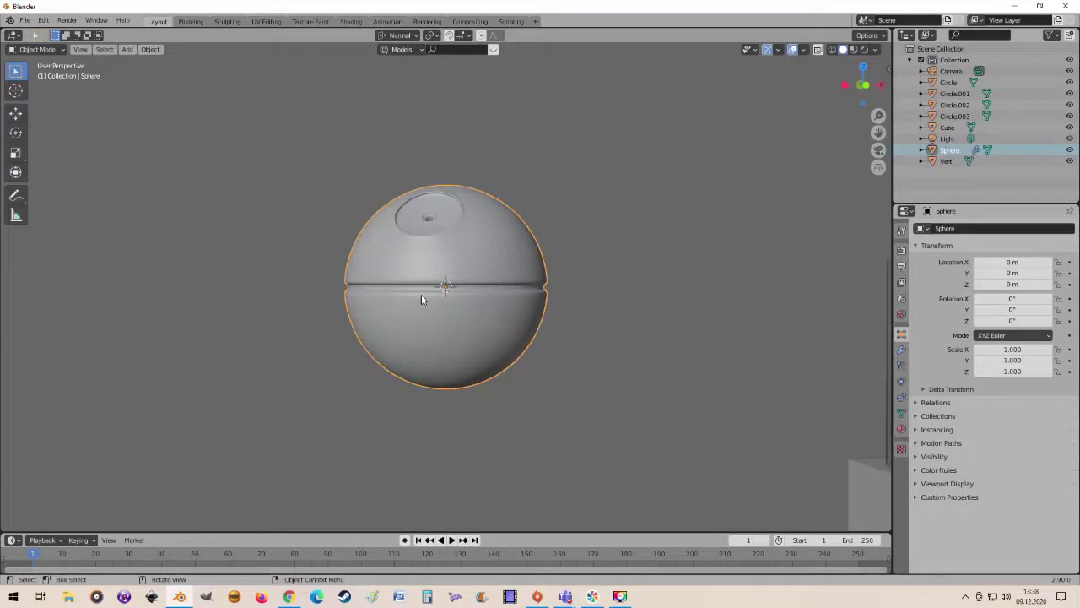
middle_drag(422, 300, 398, 331)
mouse_move(441, 302)
middle_down()
mouse_move(473, 319)
mouse_move(559, 309)
mouse_move(353, 287)
mouse_move(498, 301)
middle_up()
scroll(490, 290, down, 1)
scroll(491, 289, up, 3)
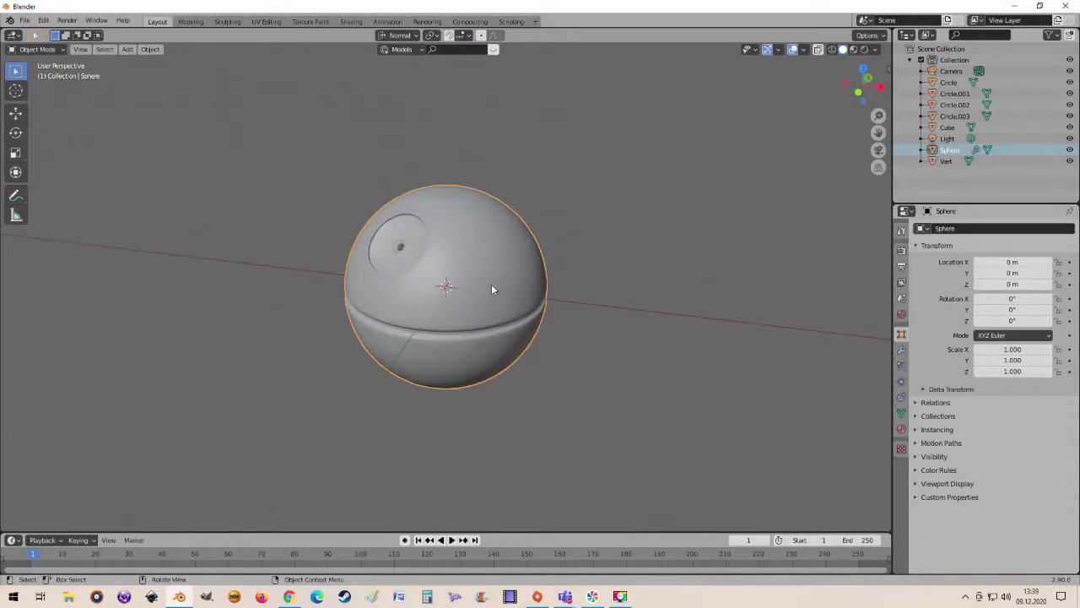
mouse_move(493, 290)
middle_down()
mouse_move(476, 281)
mouse_move(480, 255)
mouse_move(479, 279)
mouse_move(510, 306)
mouse_move(490, 309)
mouse_move(518, 301)
mouse_move(491, 278)
mouse_move(524, 294)
middle_up()
scroll(479, 278, down, 2)
scroll(489, 281, down, 2)
scroll(516, 288, up, 2)
scroll(524, 300, down, 2)
scroll(526, 304, down, 2)
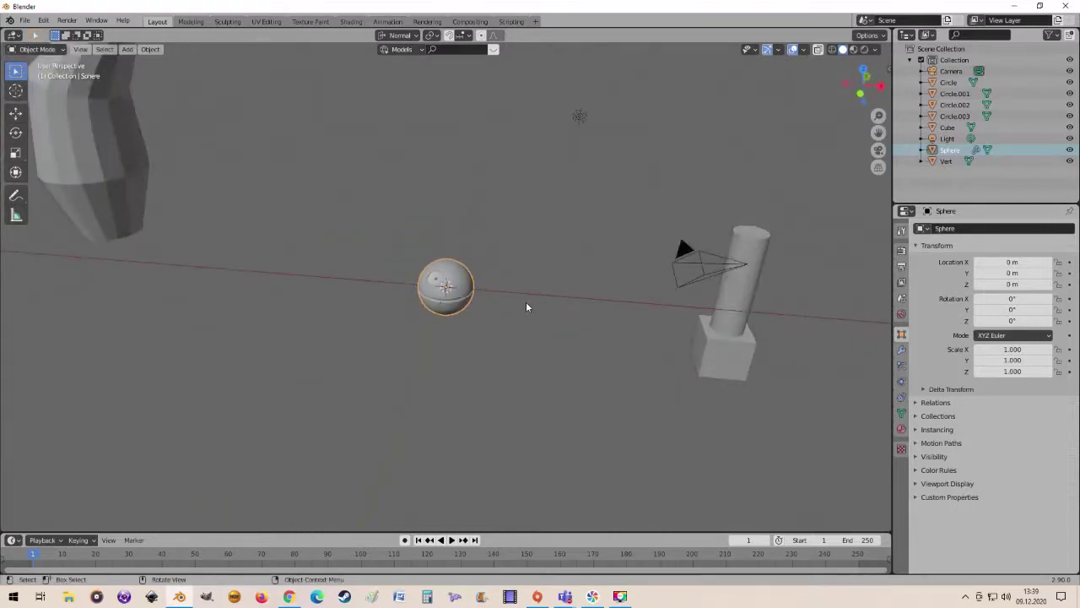
- Move the sphere left to X -10.704 m and apply LoopTools to its faces in Edit Mode
key(g)
click(224, 278)
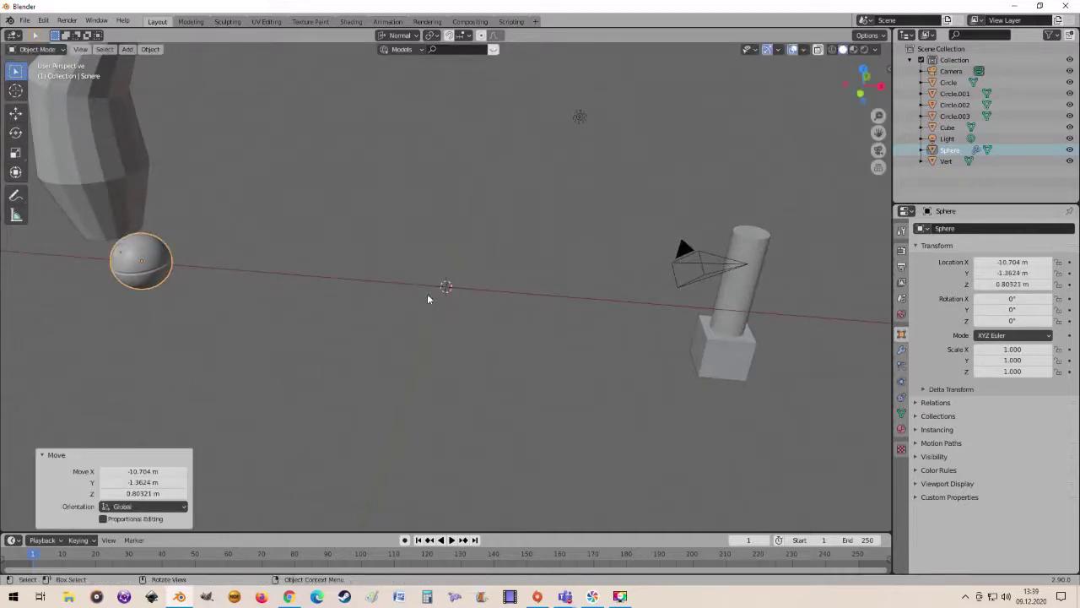
key(Tab)
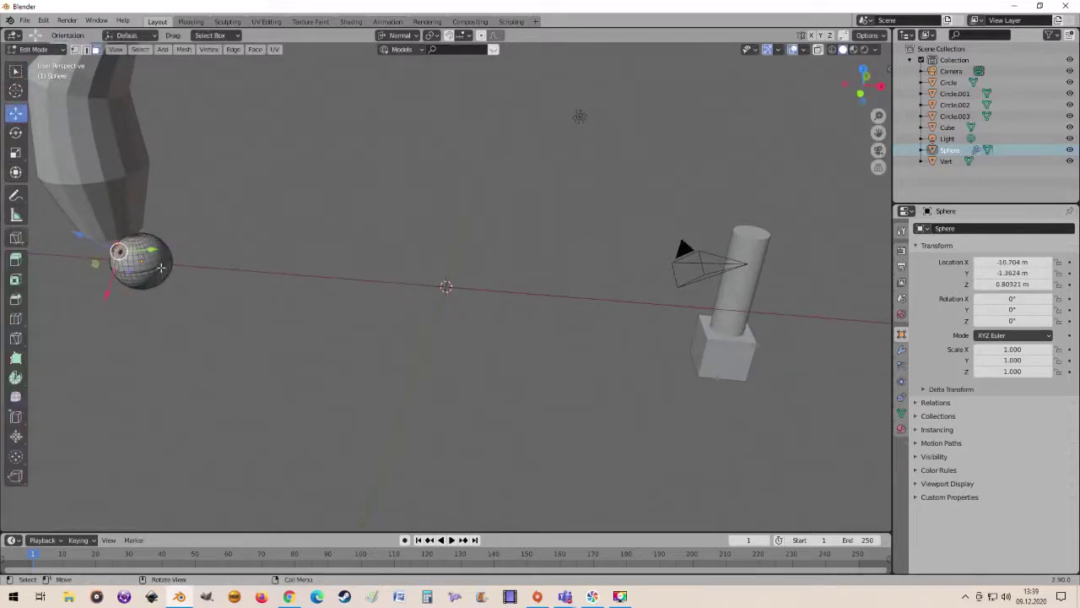
right_click(150, 256)
mouse_move(96, 256)
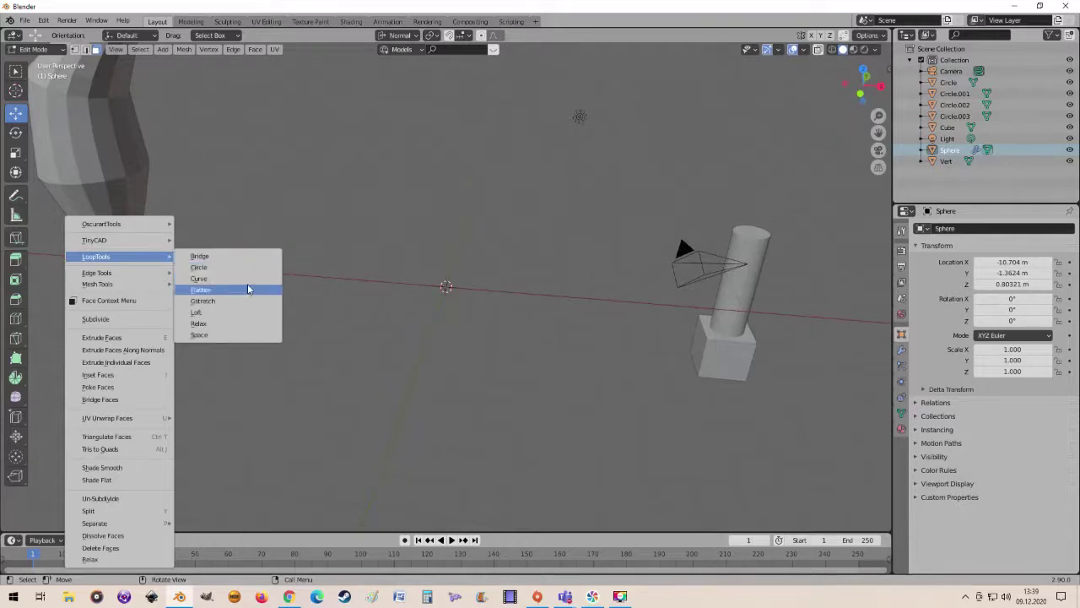
click(199, 267)
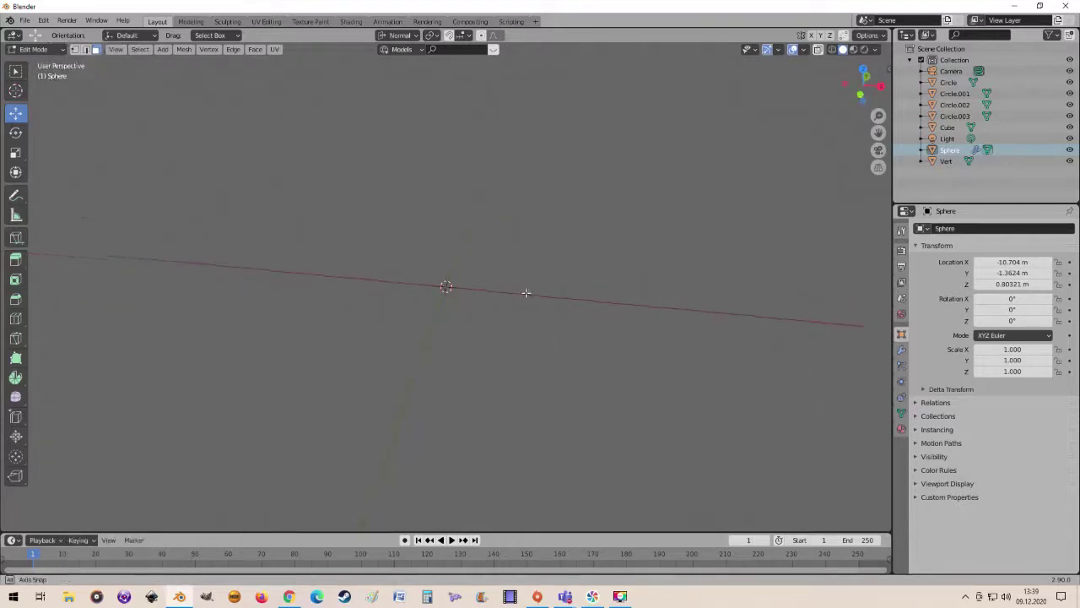
- Return the sphere to Object Mode and bring up the Add menu
middle_drag(554, 255, 518, 299)
scroll(342, 168, down, 2)
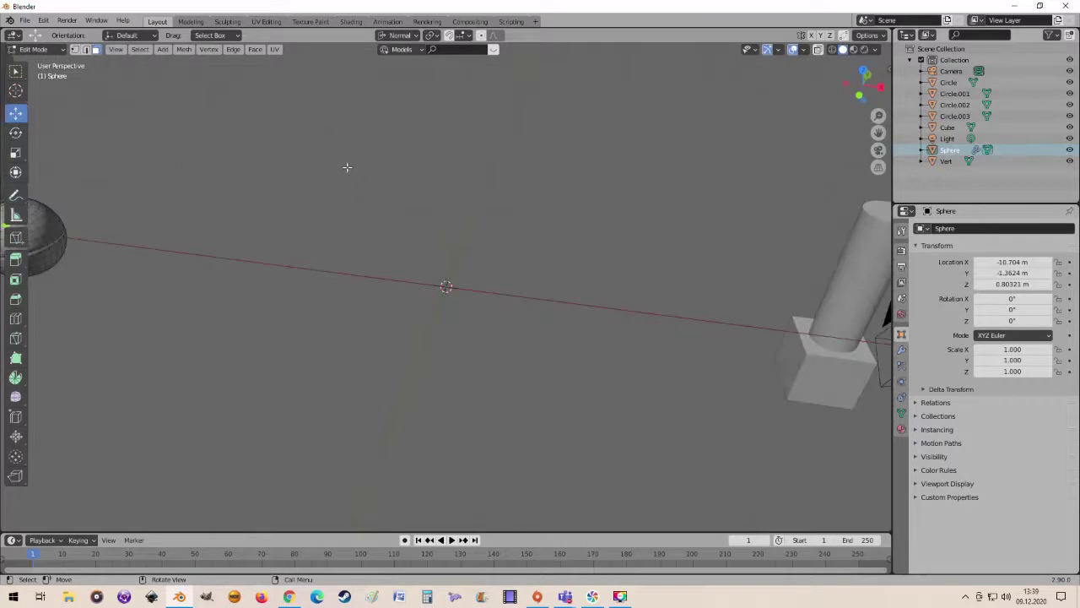
key(Tab)
click(129, 51)
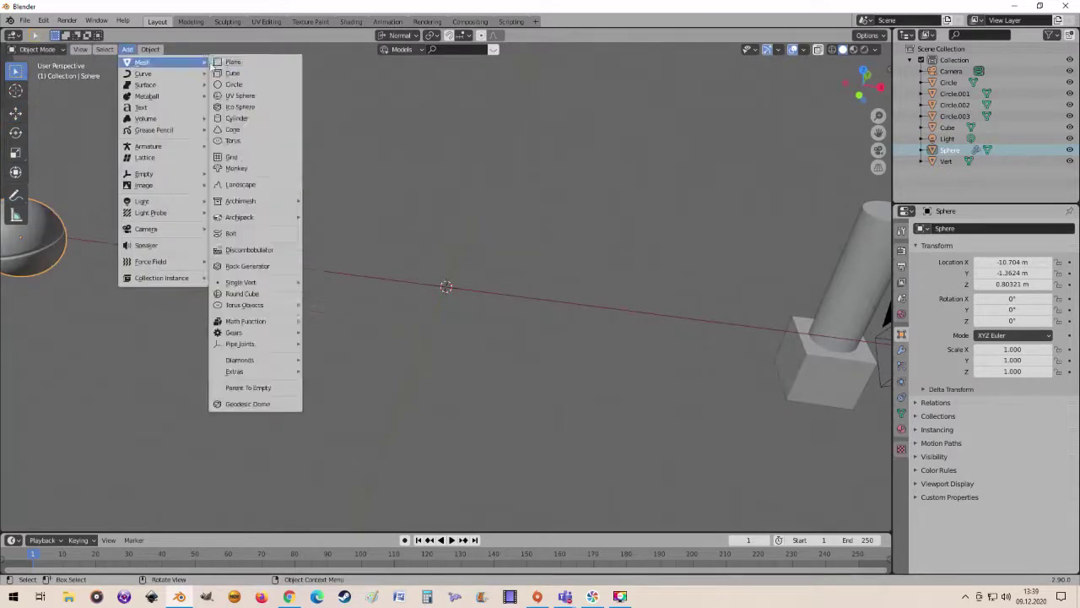
- Add a cube at the origin and subdivide its mesh with 10 cuts
click(258, 75)
scroll(490, 234, up, 2)
middle_drag(491, 234, 499, 233)
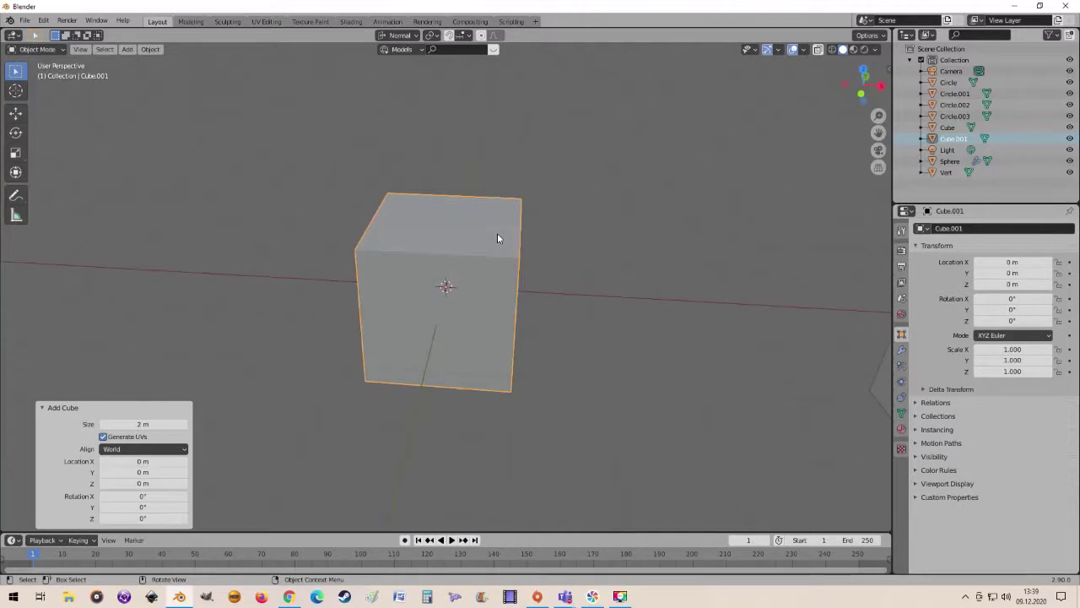
key(Tab)
scroll(497, 233, up, 3)
middle_drag(498, 233, 407, 258)
right_click(407, 257)
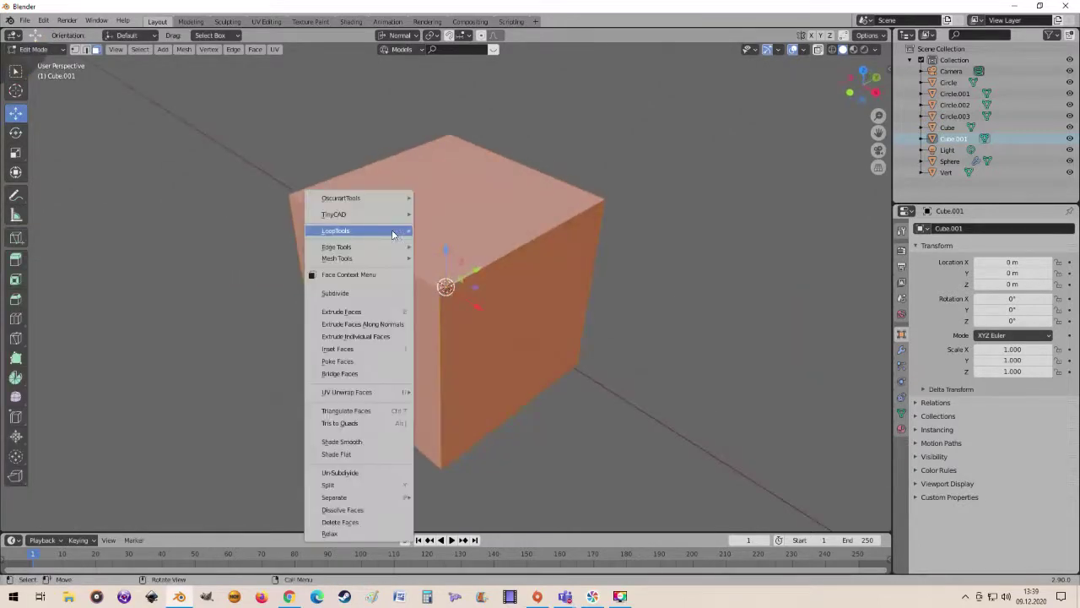
click(353, 295)
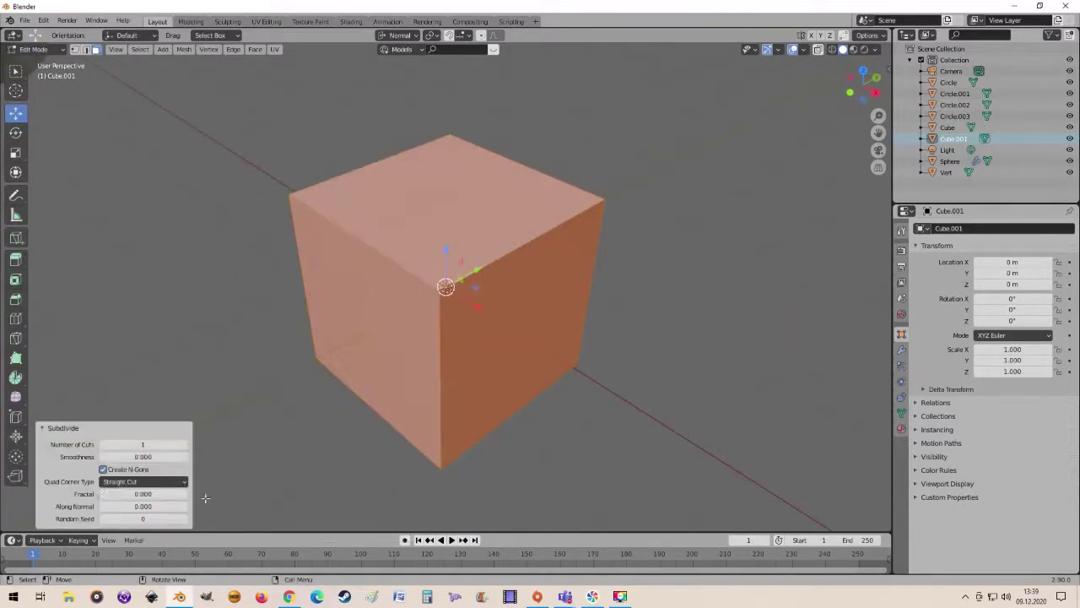
middle_drag(200, 335, 292, 342)
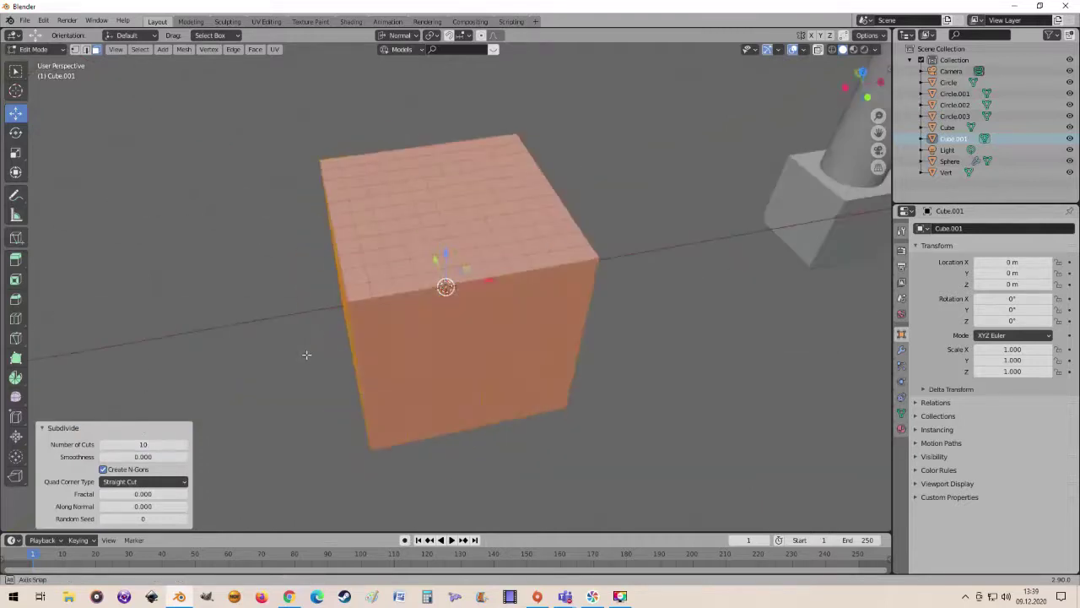
- Select single vertices on the subdivided cube, then switch to rectangle selection
key(Tab)
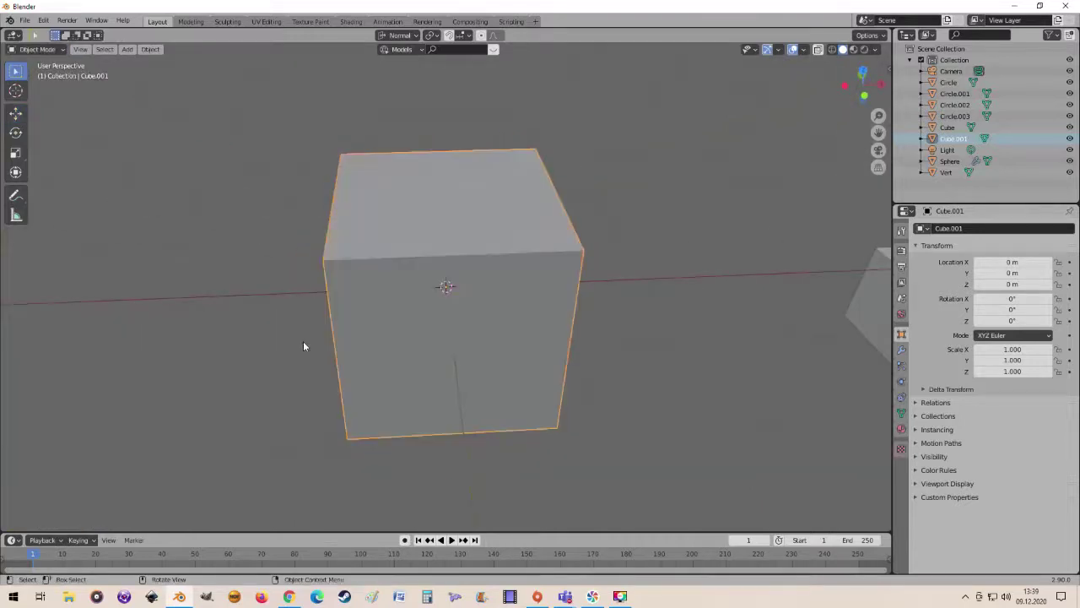
key(Tab)
mouse_move(323, 336)
middle_down()
mouse_move(390, 319)
mouse_move(371, 313)
middle_up()
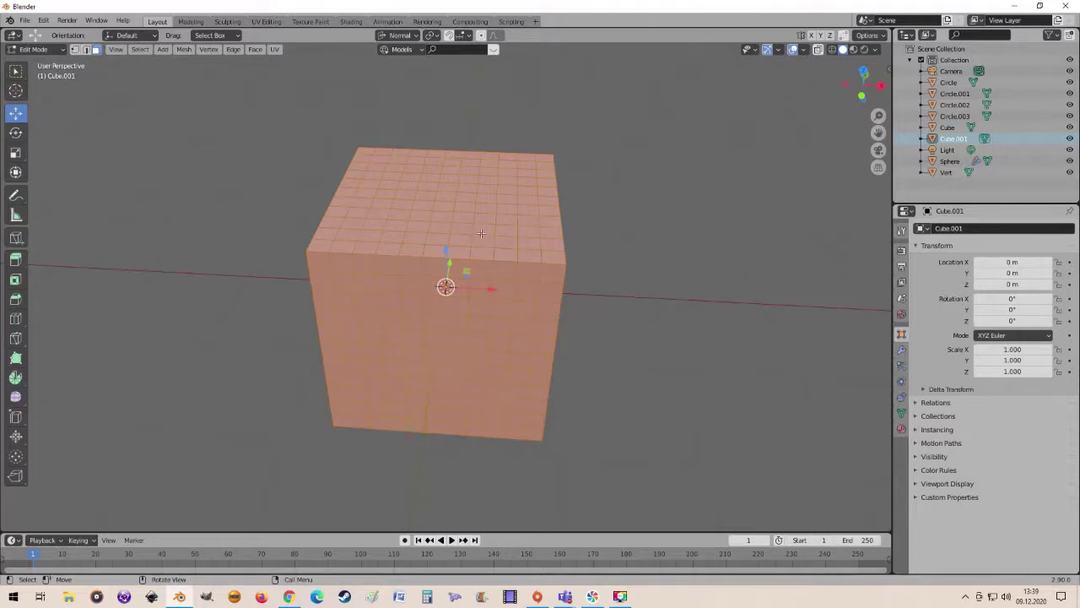
middle_drag(480, 233, 488, 242)
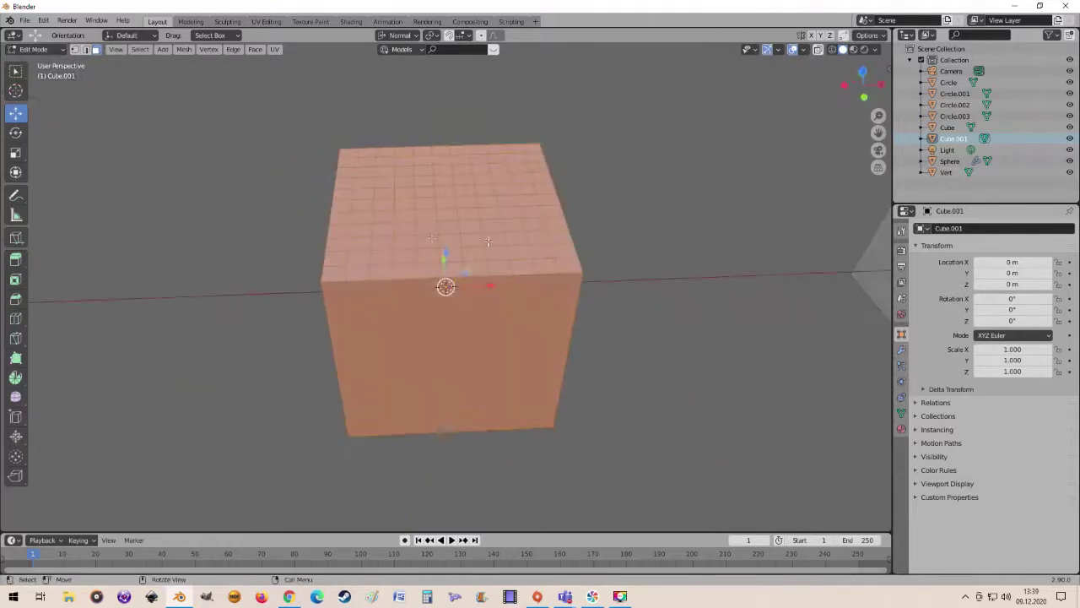
click(381, 250)
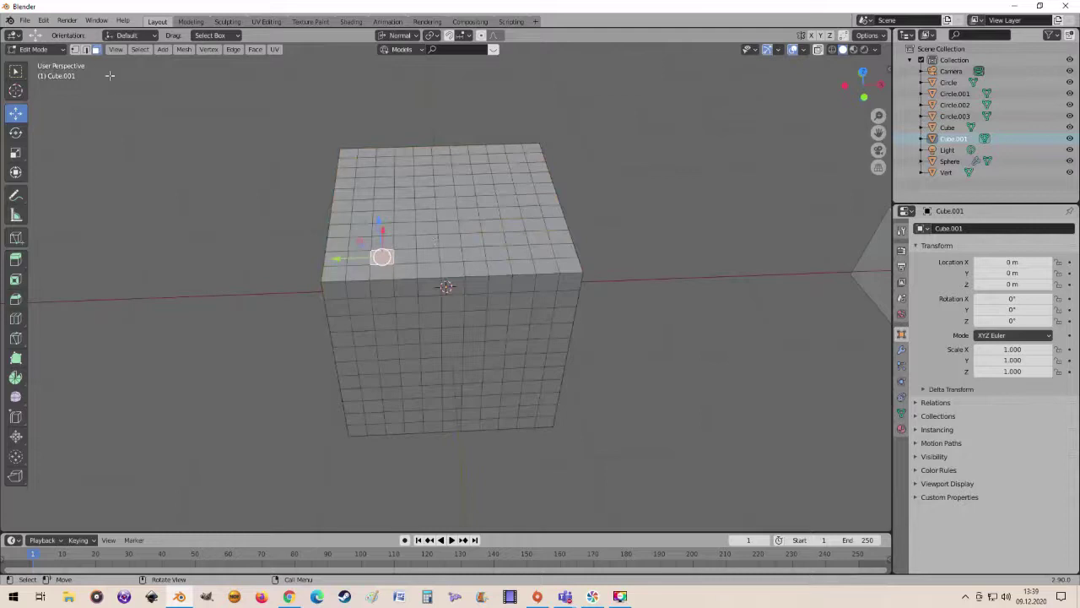
scroll(385, 178, up, 3)
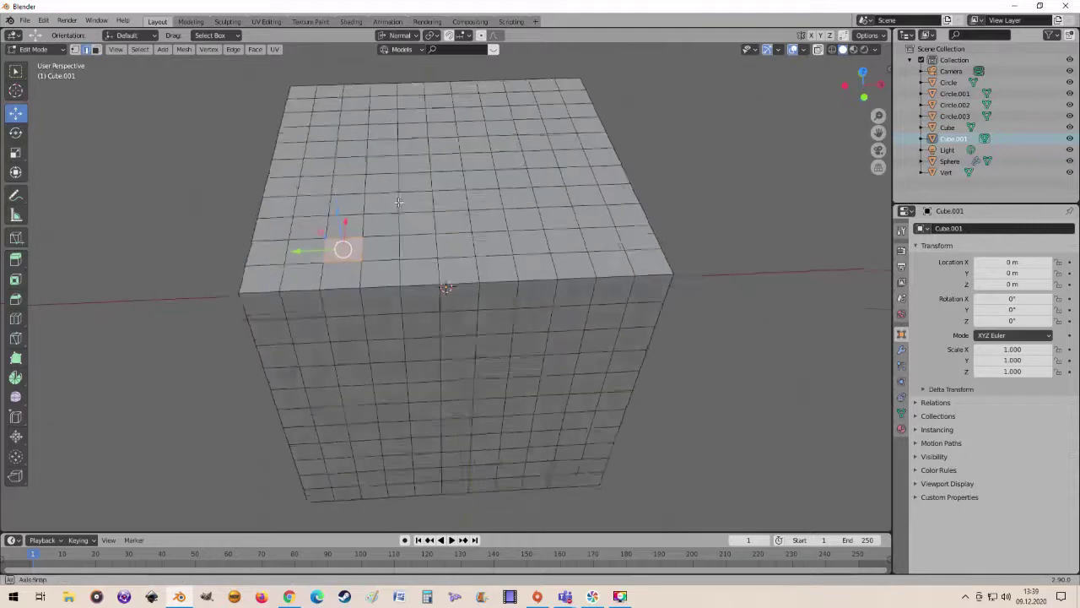
middle_drag(396, 190, 389, 208)
click(331, 199)
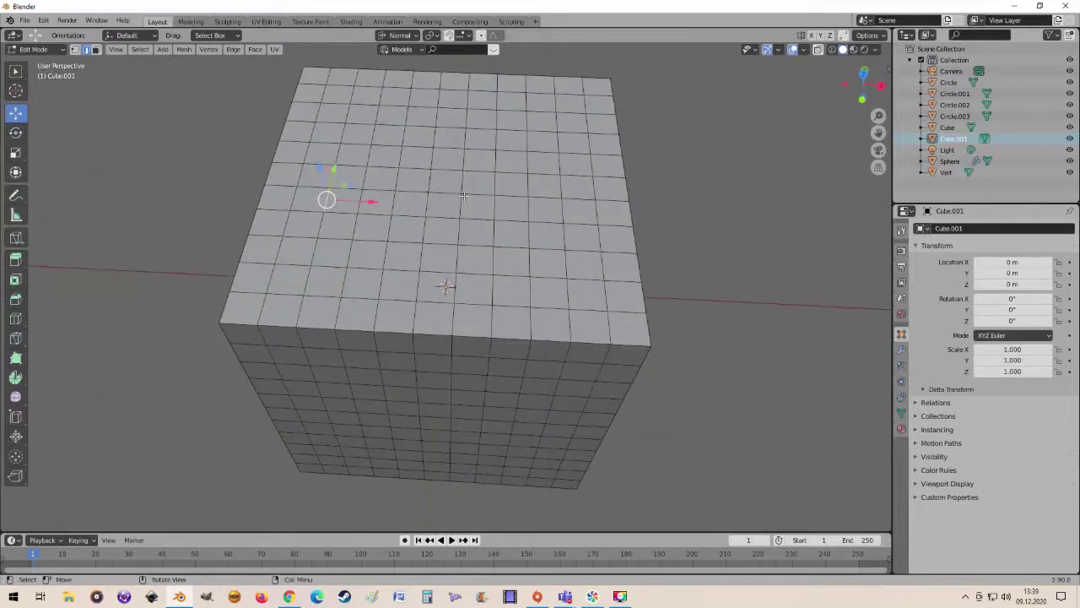
mouse_move(463, 196)
middle_down()
mouse_move(478, 225)
mouse_move(423, 178)
middle_up()
scroll(477, 224, up, 2)
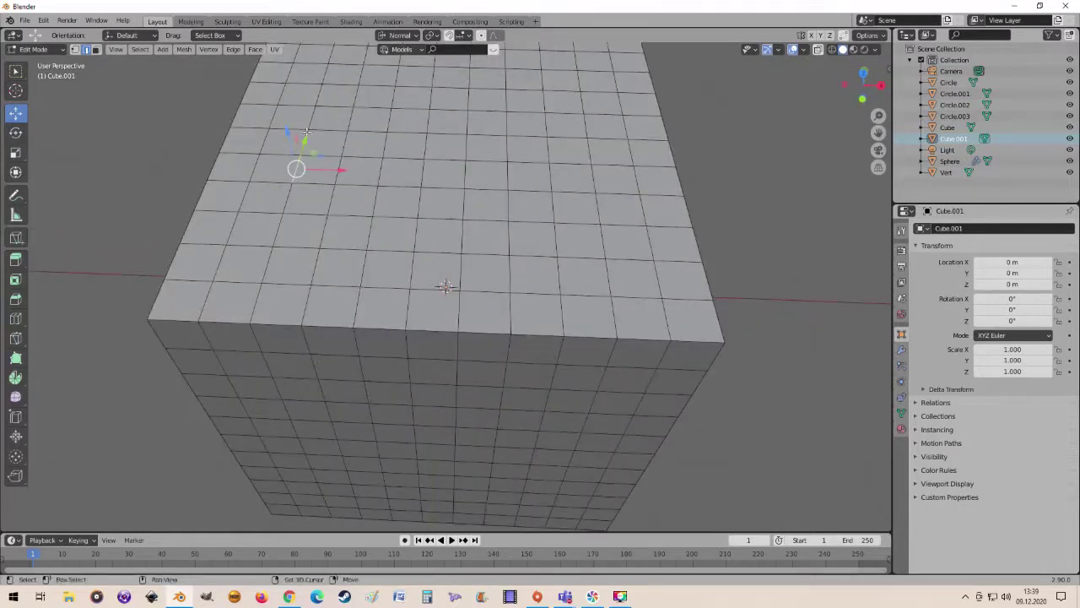
click(21, 76)
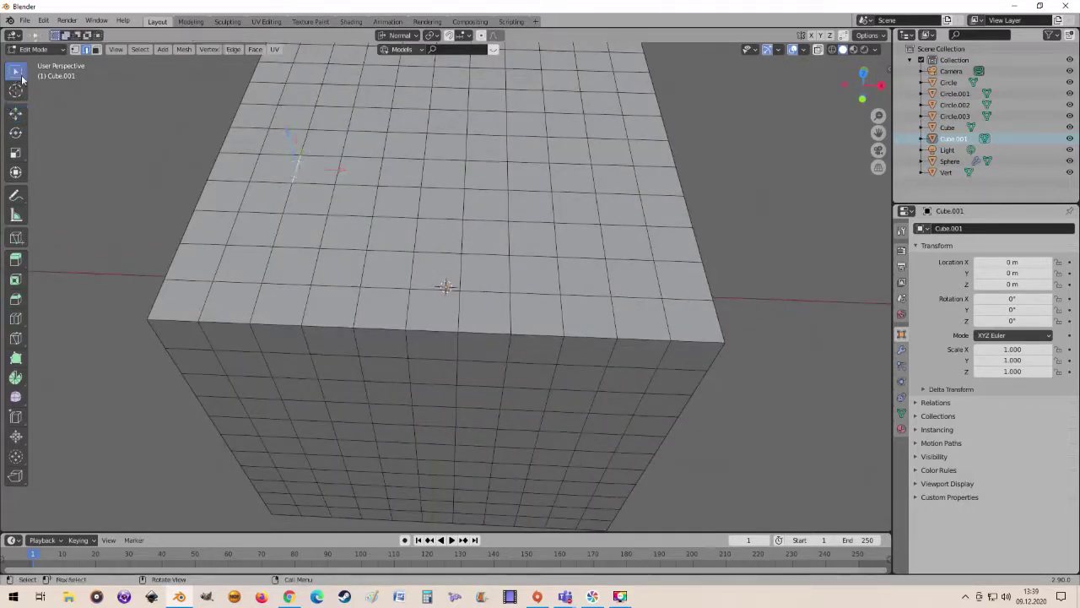
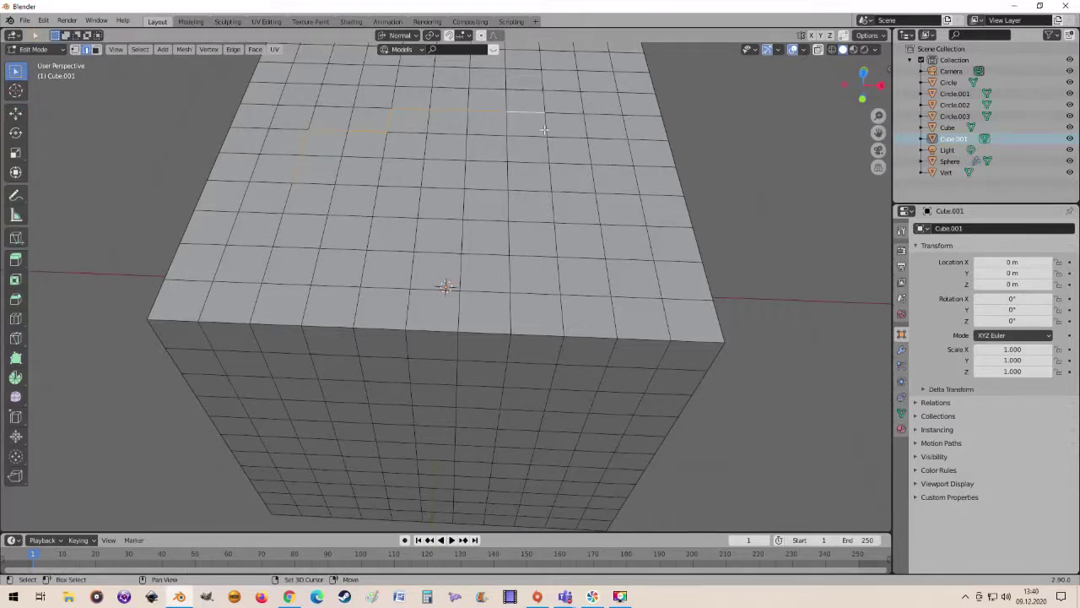
- Apply LoopTools Curve to the cube's edge loop and inspect the curved ridges from several angles
middle_drag(554, 175, 190, 127)
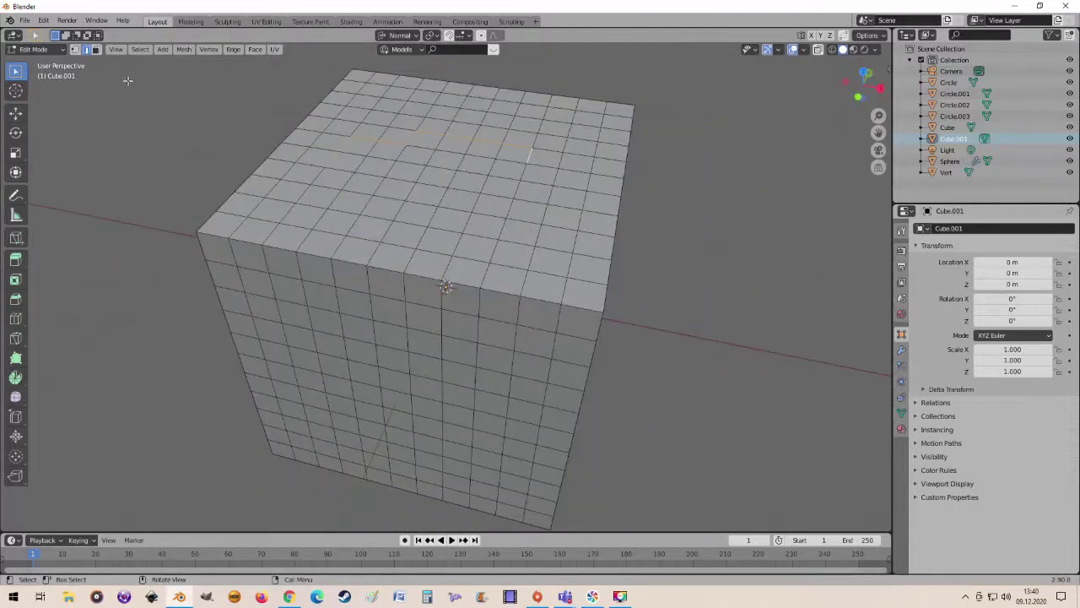
right_click(444, 140)
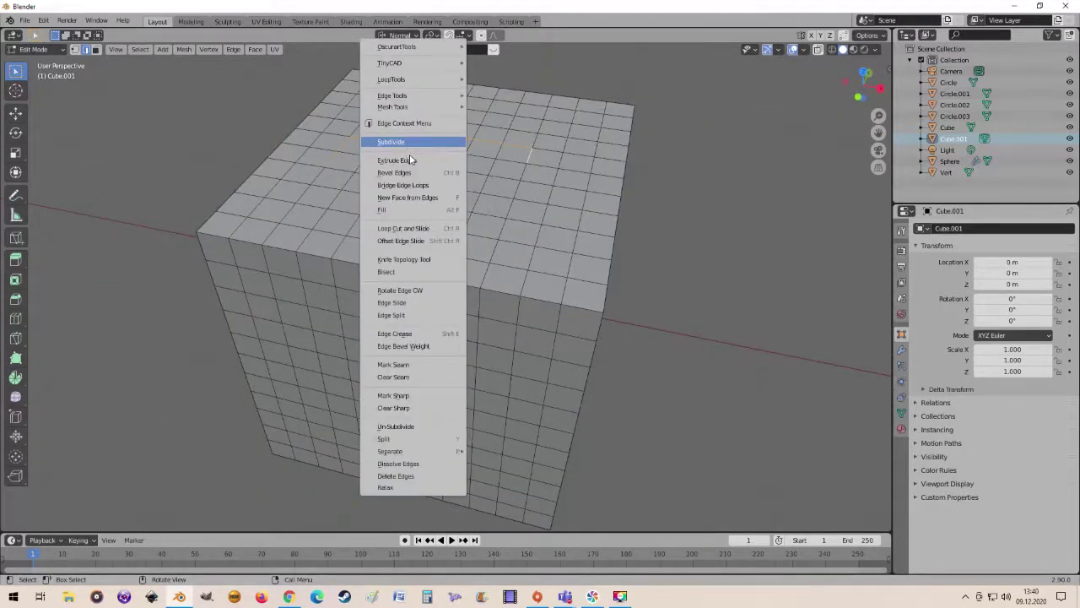
mouse_move(391, 79)
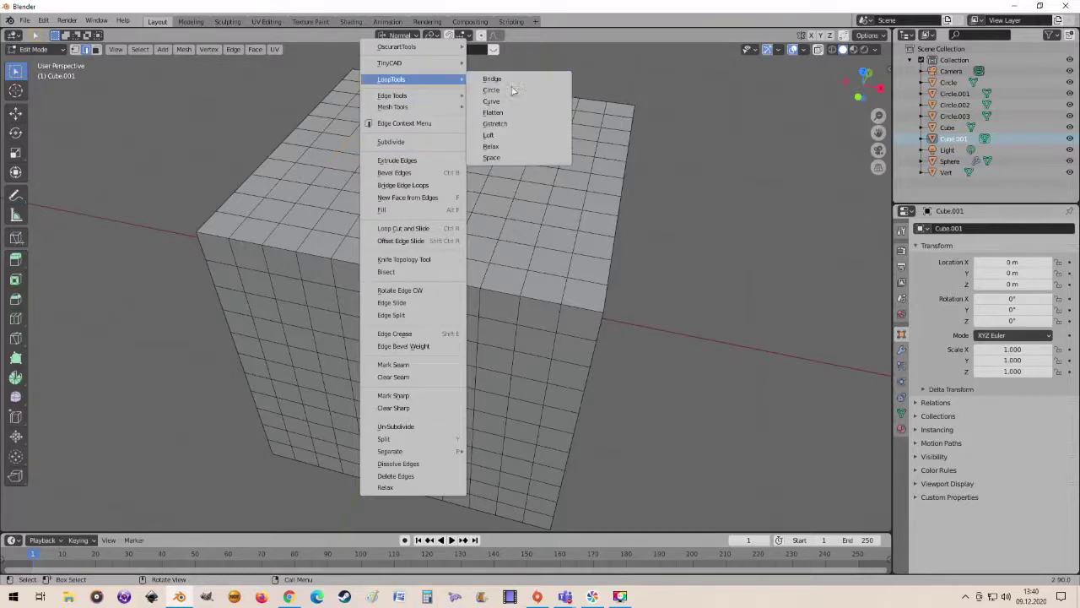
click(511, 100)
mouse_move(505, 122)
middle_down()
mouse_move(276, 273)
mouse_move(613, 170)
mouse_move(523, 192)
mouse_move(478, 172)
mouse_move(531, 222)
middle_up()
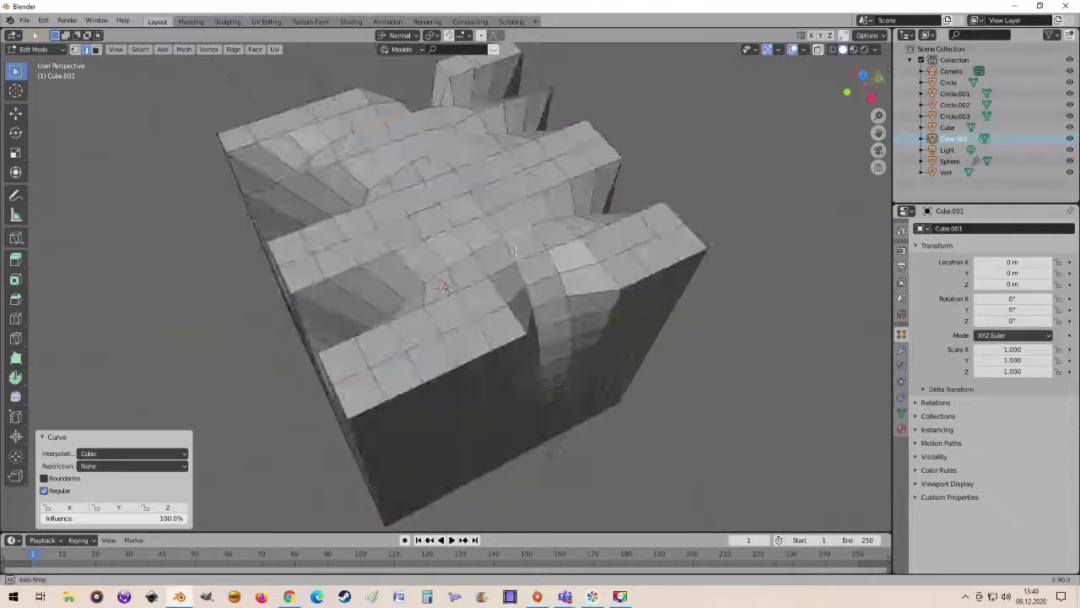
middle_drag(488, 164, 533, 157)
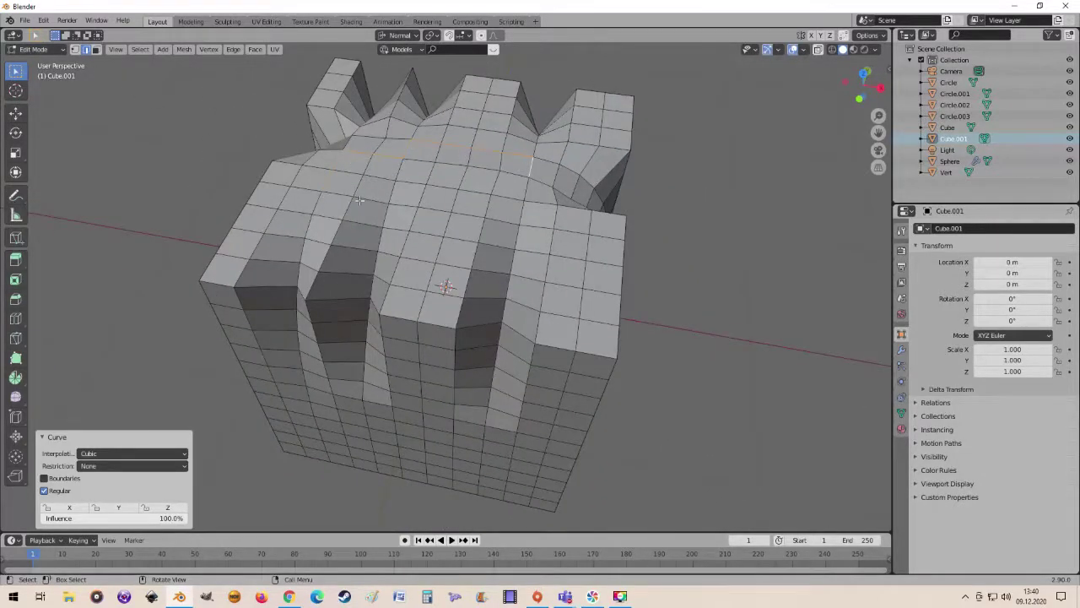
mouse_move(359, 200)
middle_down()
mouse_move(490, 290)
mouse_move(448, 289)
mouse_move(131, 482)
middle_up()
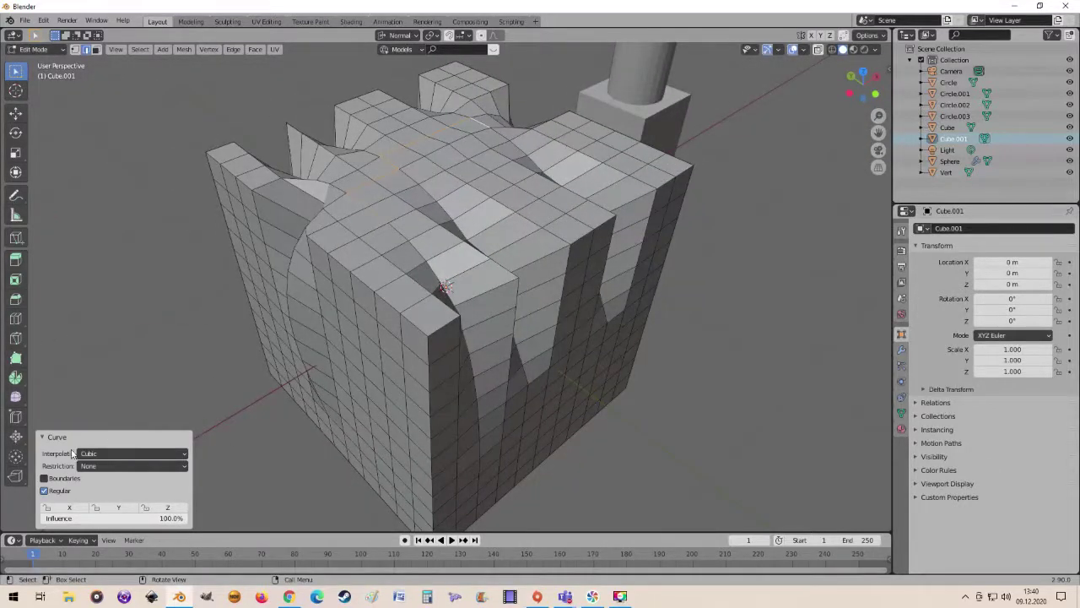
click(181, 456)
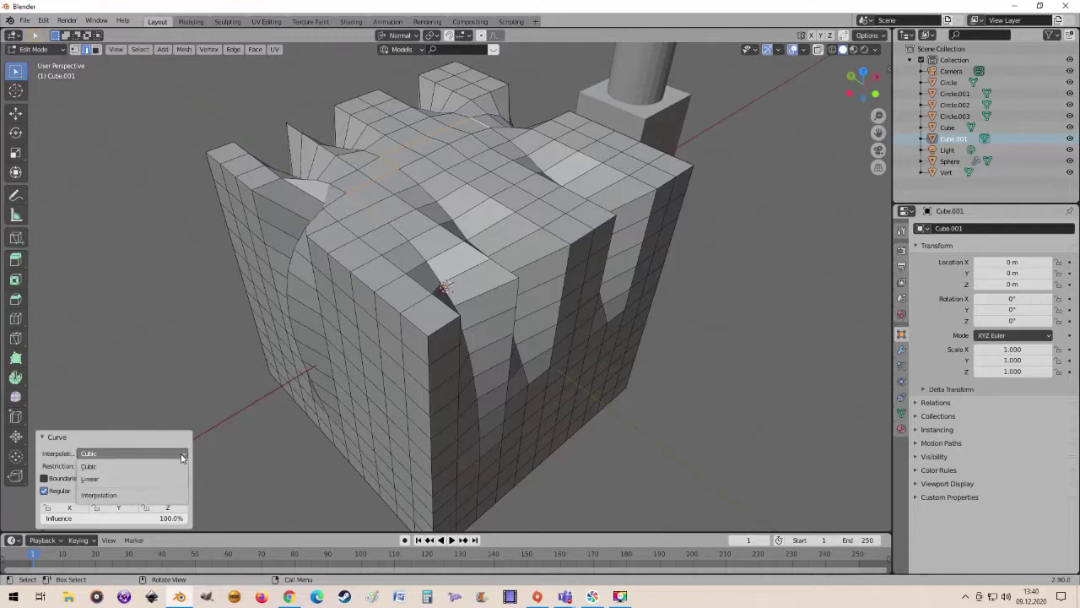
click(143, 479)
mouse_move(381, 403)
middle_down()
mouse_move(405, 278)
mouse_move(446, 406)
mouse_move(446, 371)
middle_up()
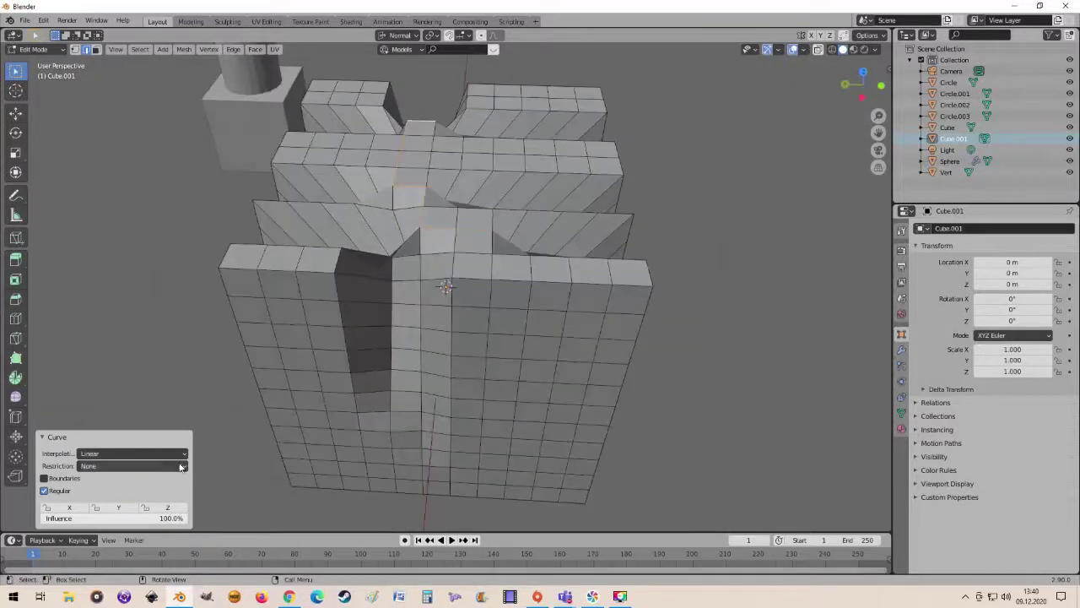
click(178, 453)
click(168, 466)
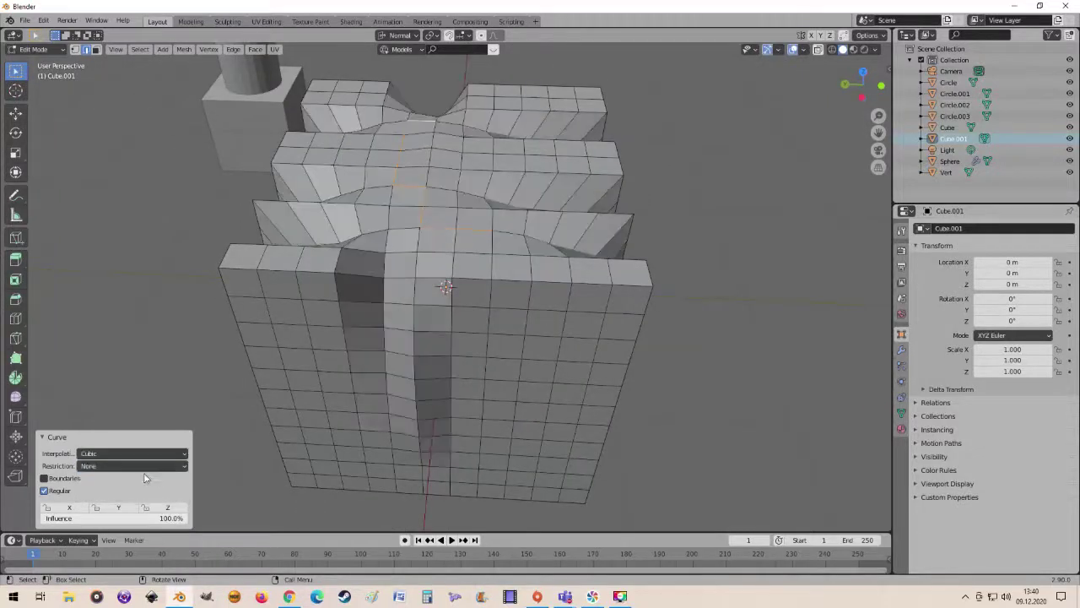
click(181, 467)
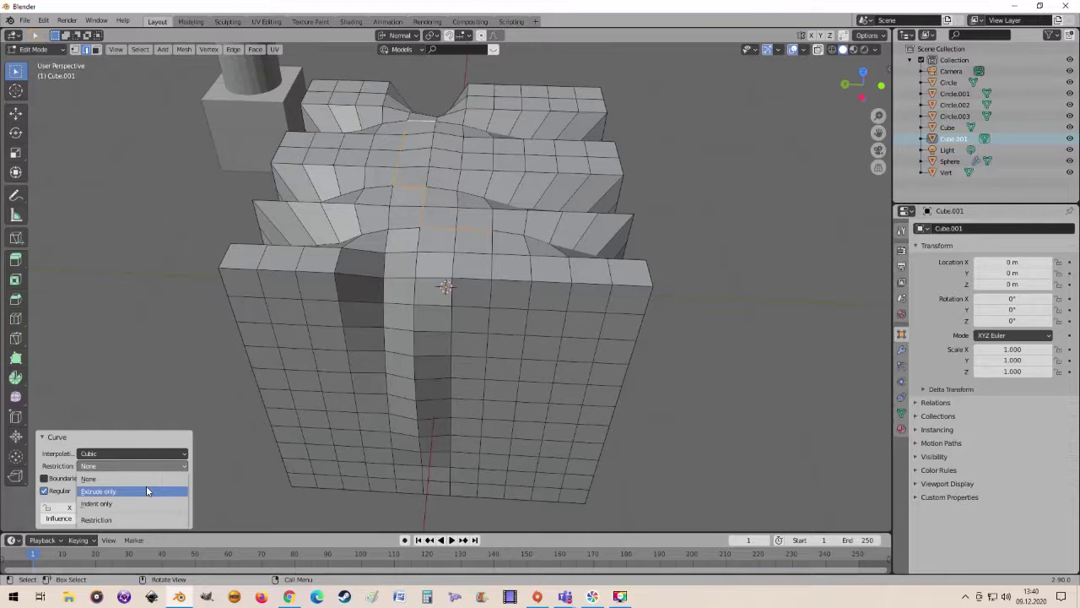
click(146, 489)
mouse_move(324, 410)
middle_down()
mouse_move(366, 344)
mouse_move(365, 303)
mouse_move(377, 379)
middle_up()
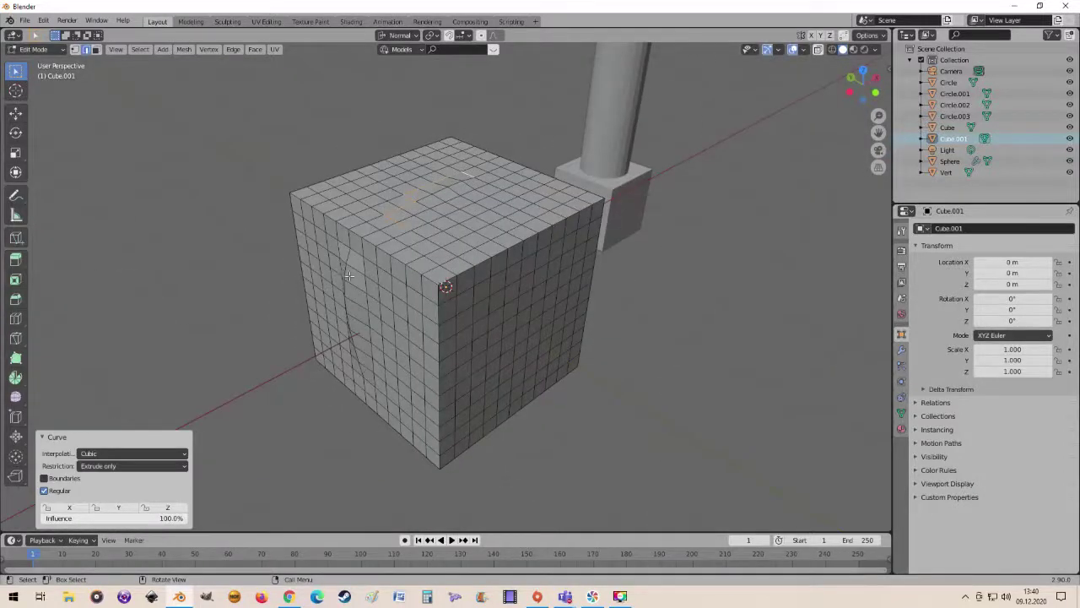
mouse_move(349, 276)
middle_down()
mouse_move(403, 298)
mouse_move(596, 323)
mouse_move(627, 312)
middle_up()
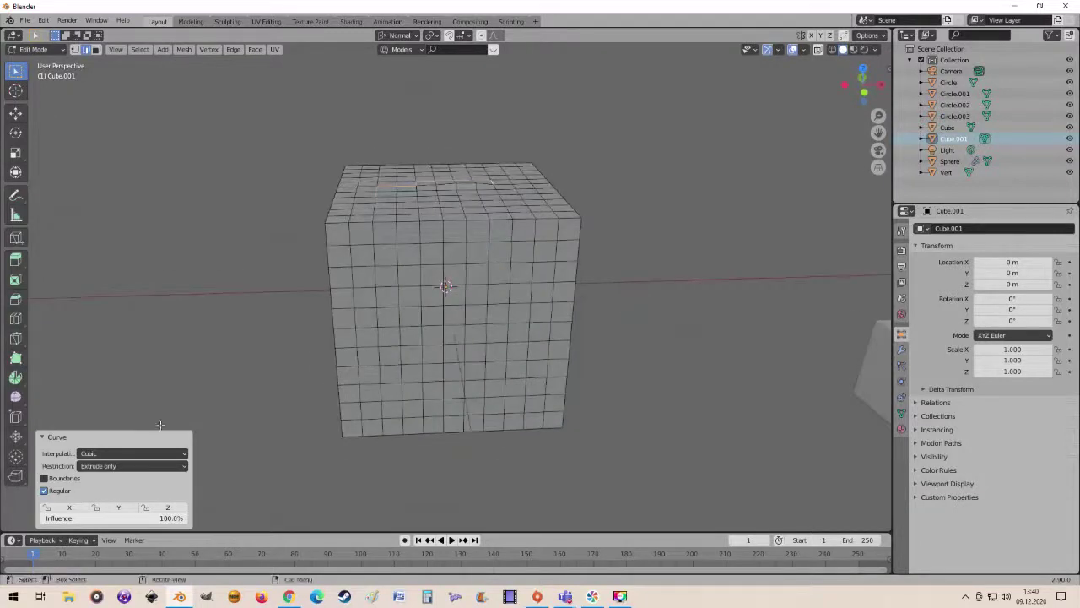
click(163, 465)
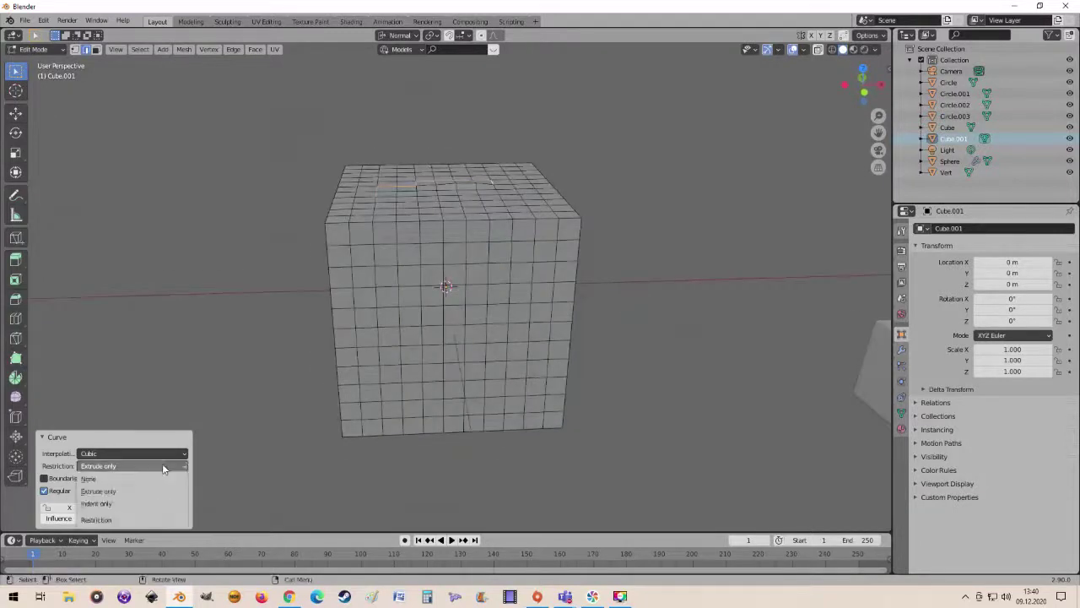
click(138, 504)
mouse_move(438, 397)
middle_down()
mouse_move(459, 403)
mouse_move(313, 410)
mouse_move(309, 453)
mouse_move(286, 460)
middle_up()
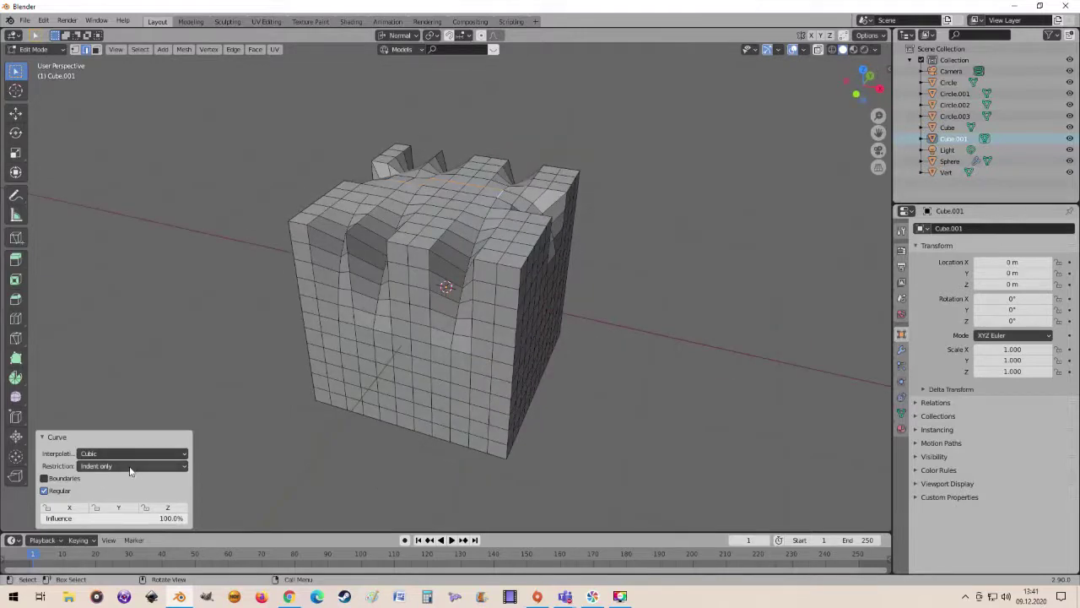
click(131, 466)
click(126, 478)
mouse_move(161, 480)
middle_down()
mouse_move(322, 436)
mouse_move(500, 438)
mouse_move(475, 439)
middle_up()
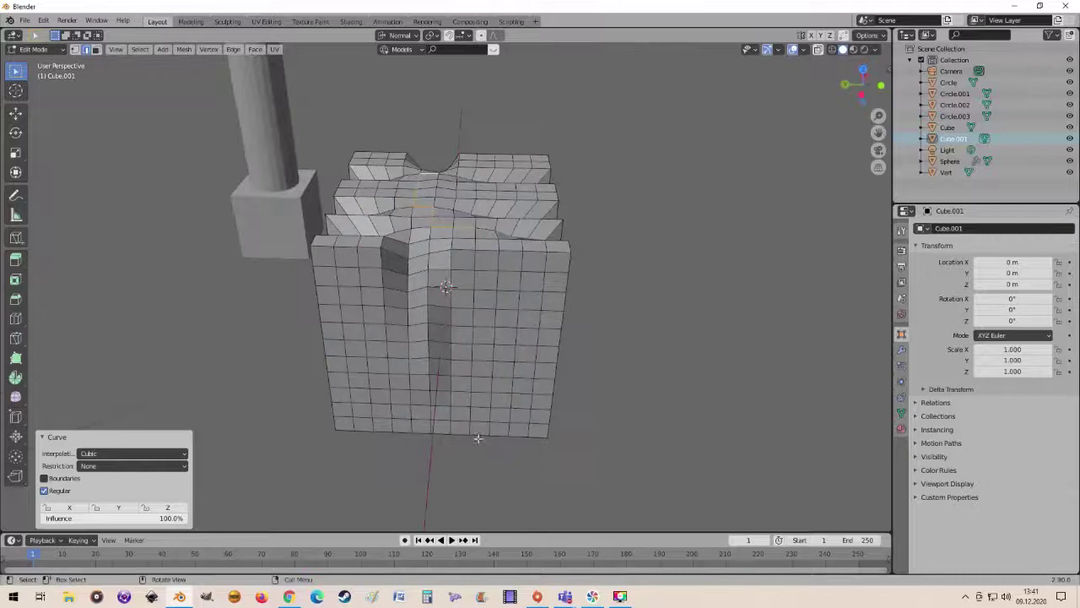
- Turn on Boundaries and try Restriction Extrude only, then Indent only, on the Curve
click(45, 479)
middle_drag(280, 438, 324, 437)
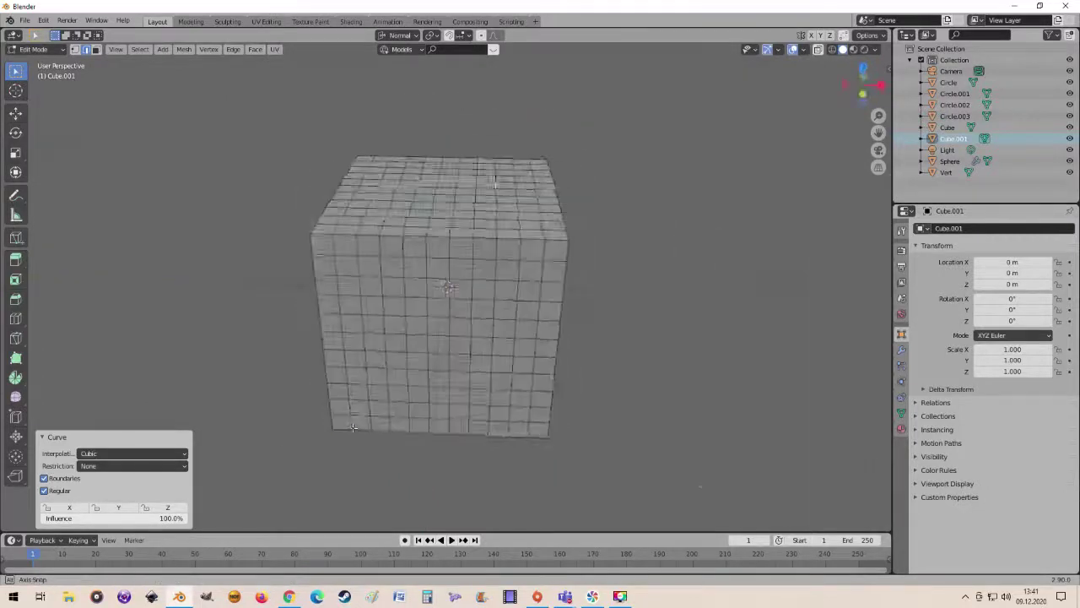
click(143, 469)
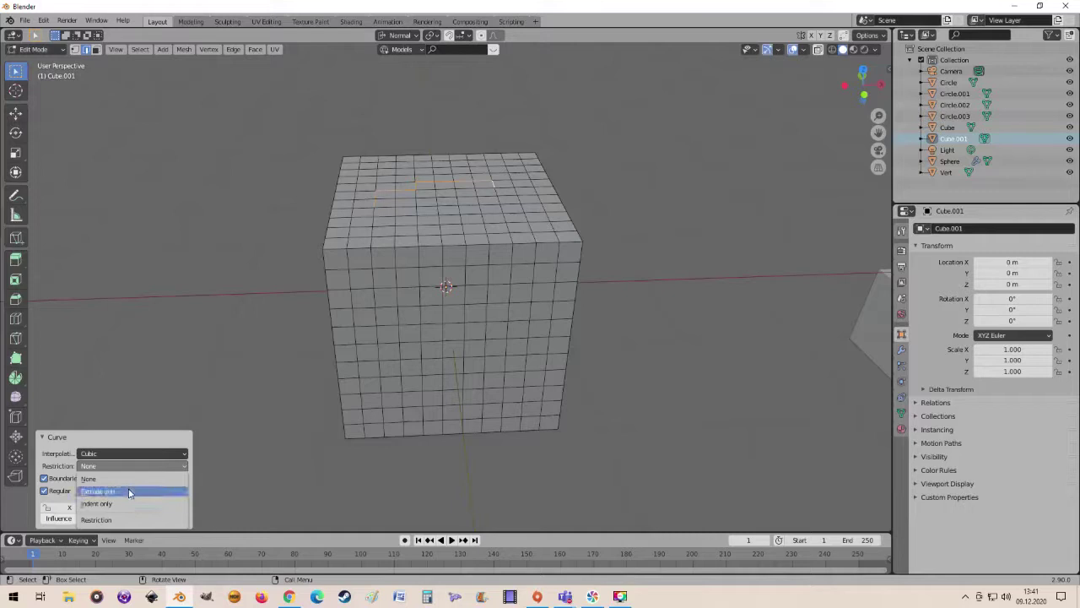
click(128, 491)
click(133, 469)
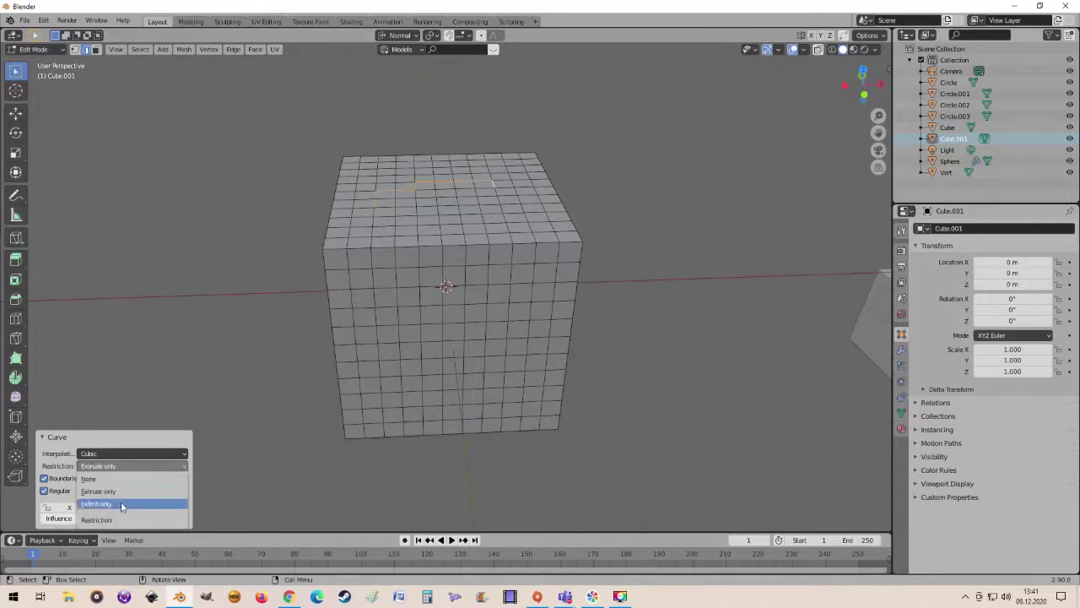
click(122, 502)
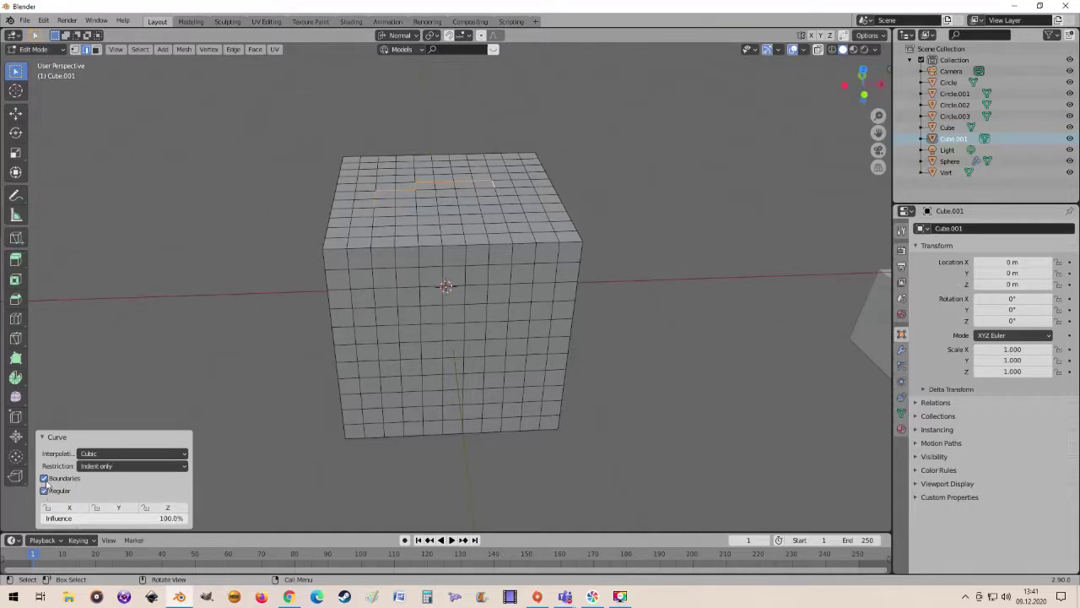
- Untick Boundaries so the ridges return, inspect the cube, and vary the Curve Influence
click(45, 478)
middle_drag(572, 386, 666, 379)
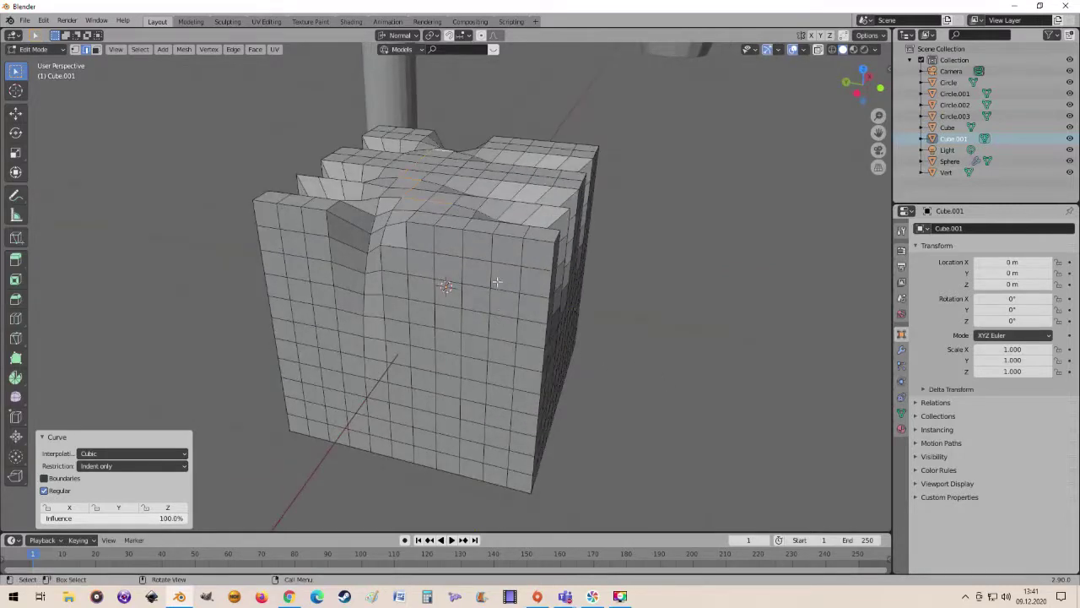
mouse_move(497, 282)
middle_down()
mouse_move(473, 214)
mouse_move(410, 315)
mouse_move(390, 282)
middle_up()
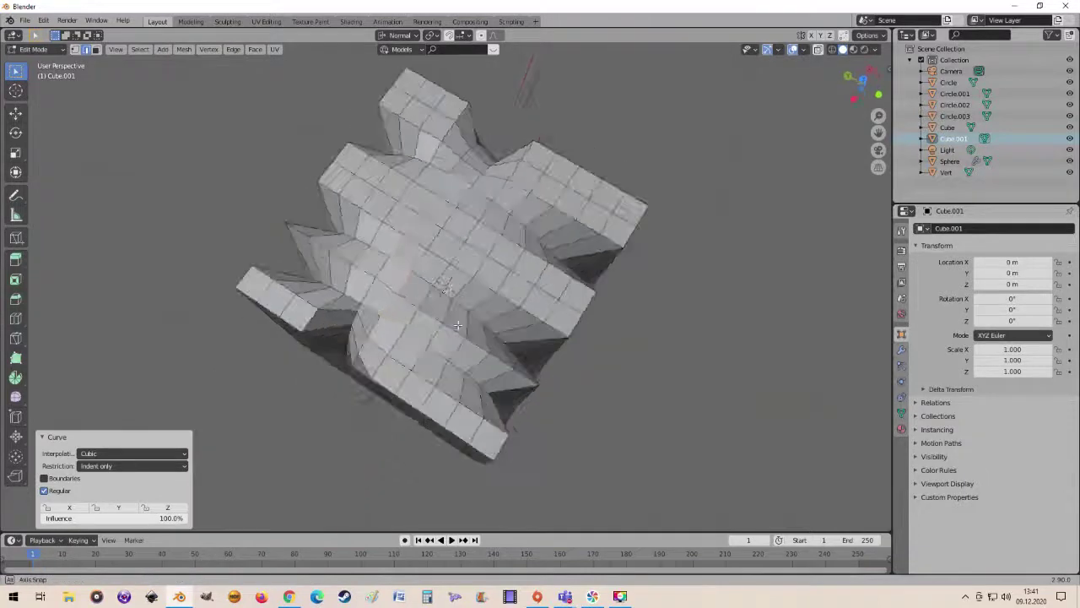
mouse_move(489, 236)
middle_down()
mouse_move(389, 239)
mouse_move(361, 351)
middle_up()
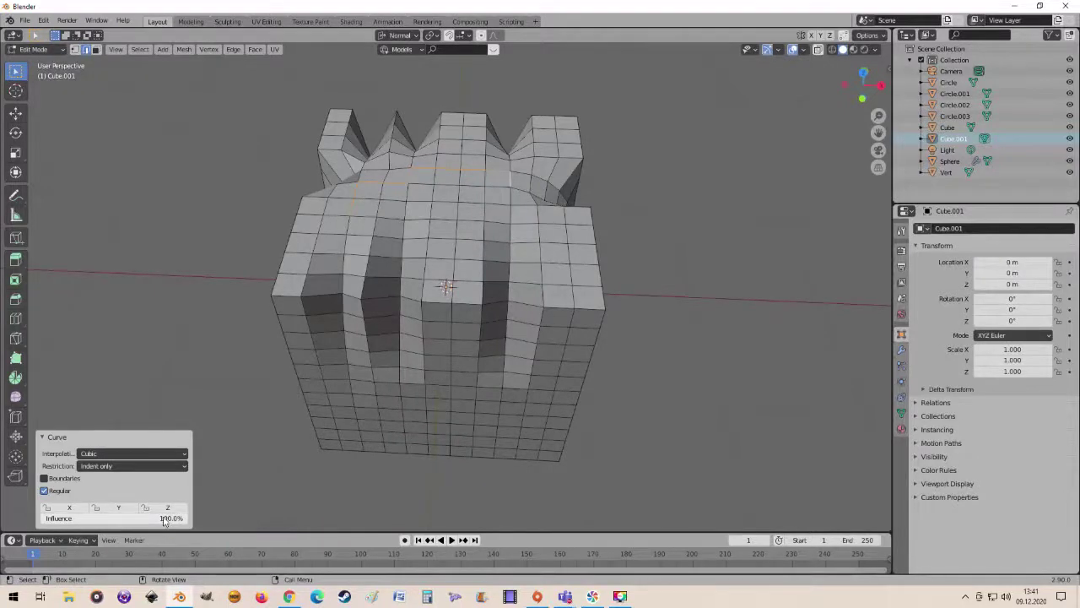
mouse_move(173, 518)
mouse_down()
mouse_move(46, 517)
mouse_move(147, 518)
mouse_up()
- Try locking Z, then Y, then Z again, finally leaving Z unlocked so the top turns jagged
click(148, 508)
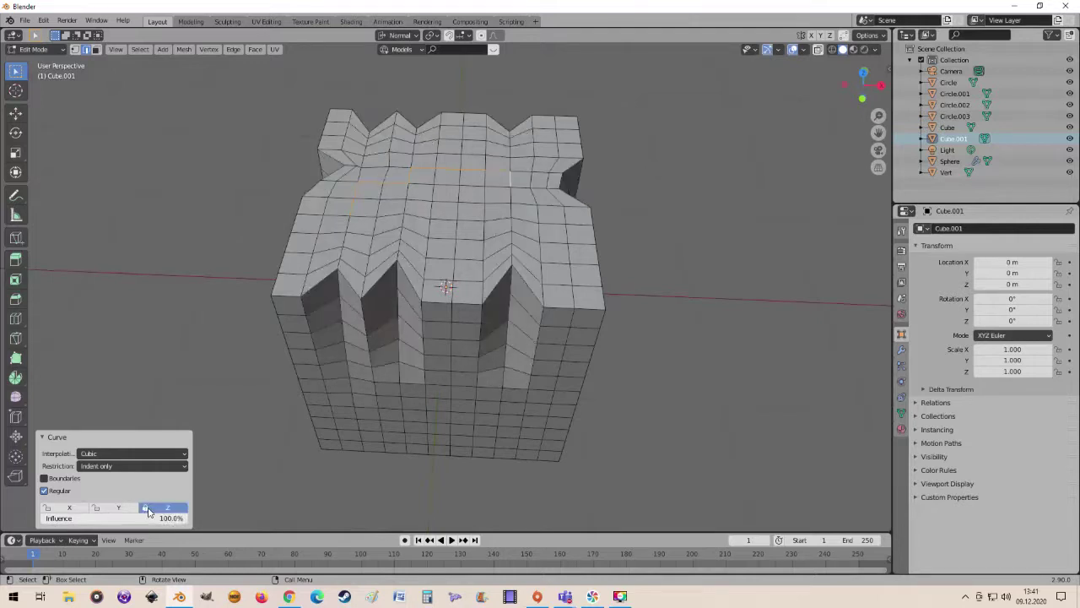
middle_drag(329, 348, 572, 197)
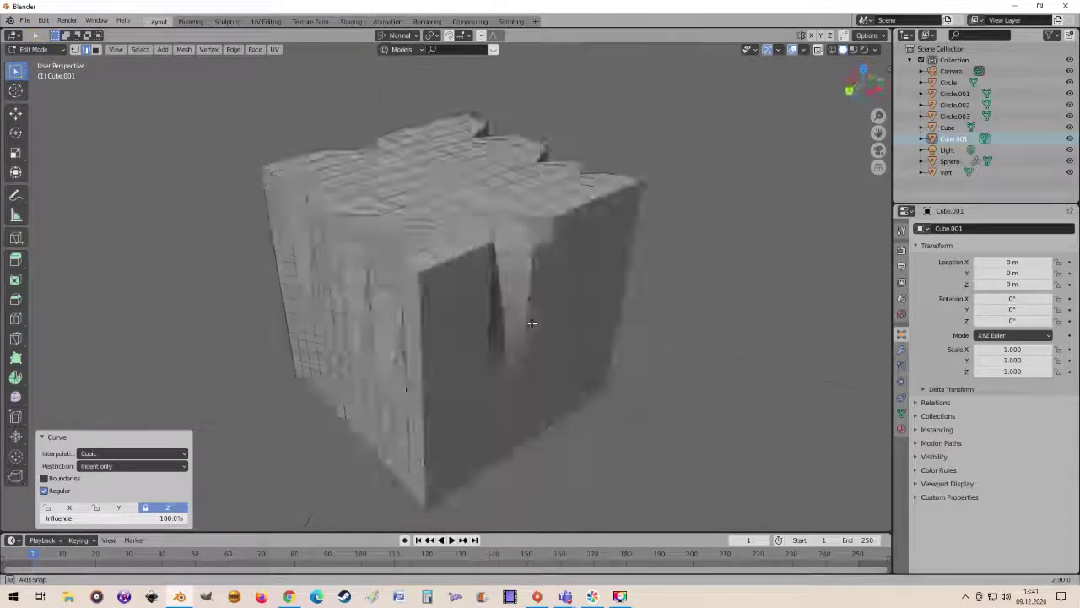
mouse_move(515, 175)
middle_down()
mouse_move(214, 165)
mouse_move(298, 206)
middle_up()
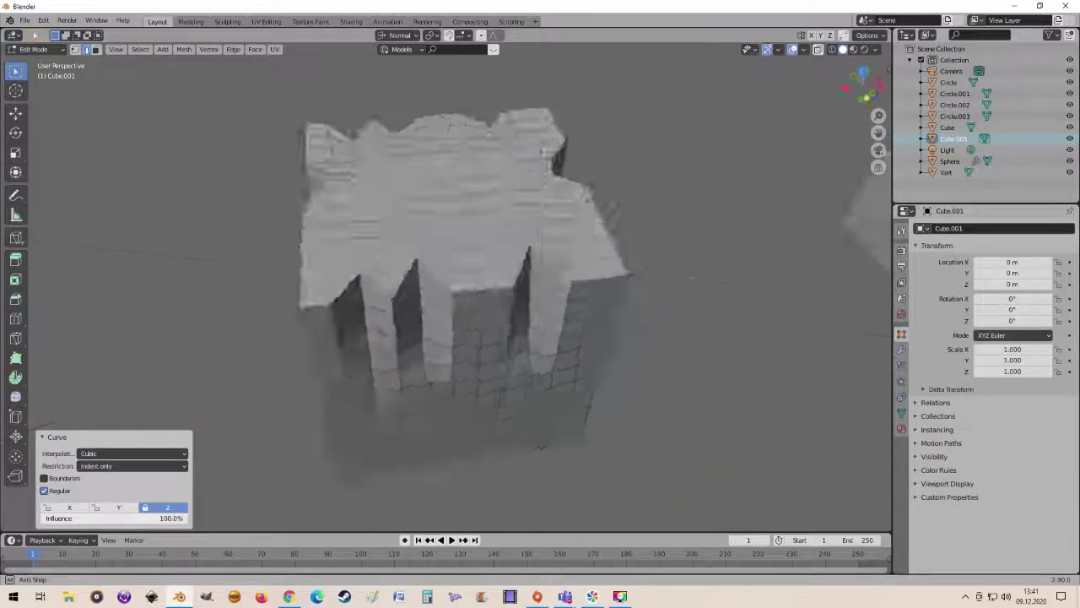
click(153, 512)
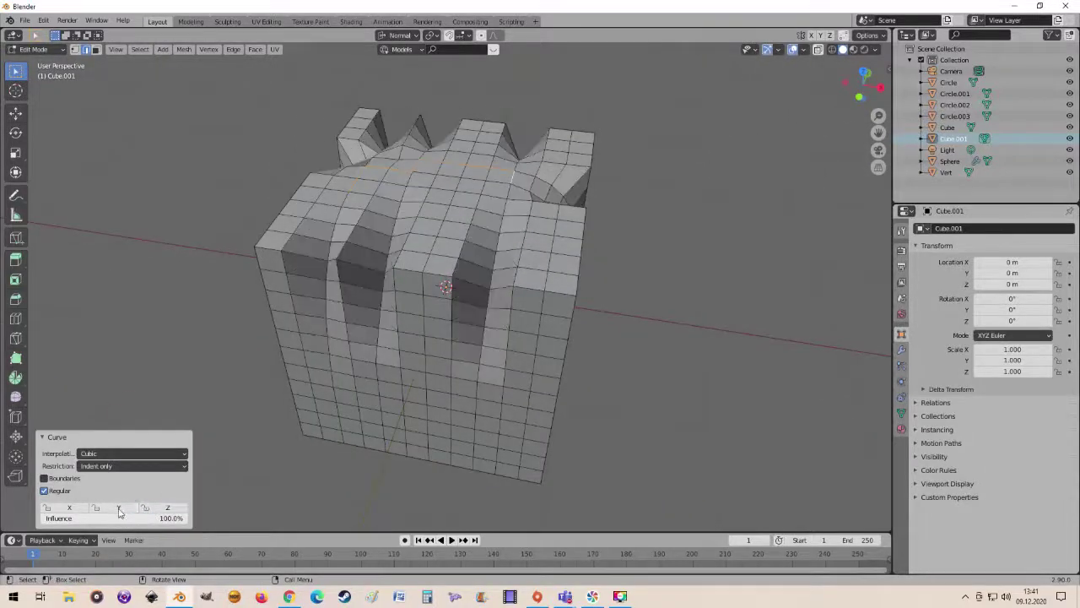
click(98, 509)
middle_drag(417, 392, 203, 466)
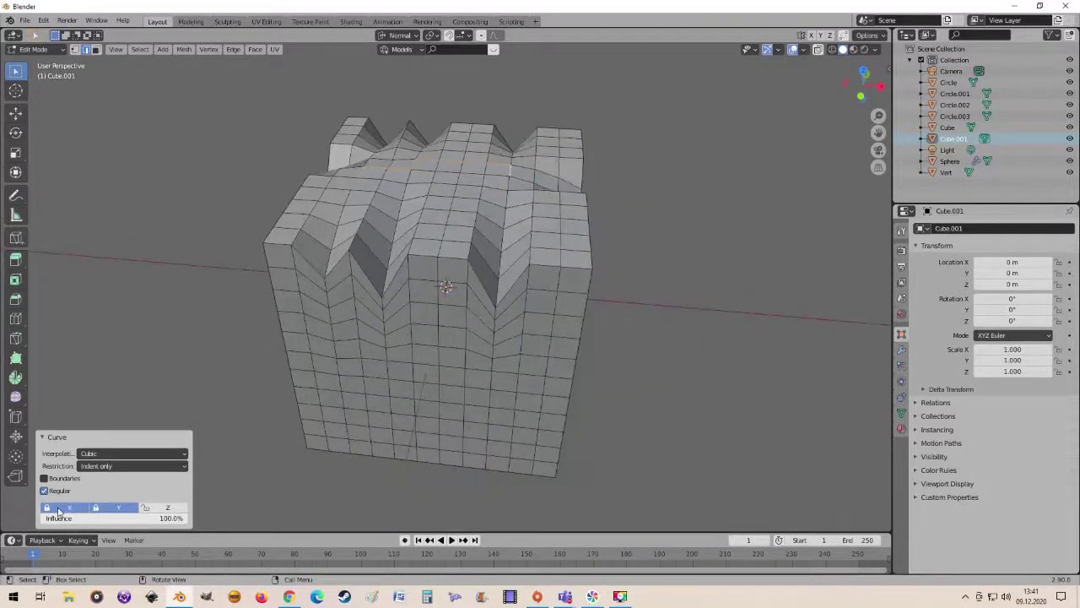
mouse_move(415, 434)
middle_down()
mouse_move(589, 461)
mouse_move(473, 415)
mouse_move(358, 459)
mouse_move(445, 287)
middle_up()
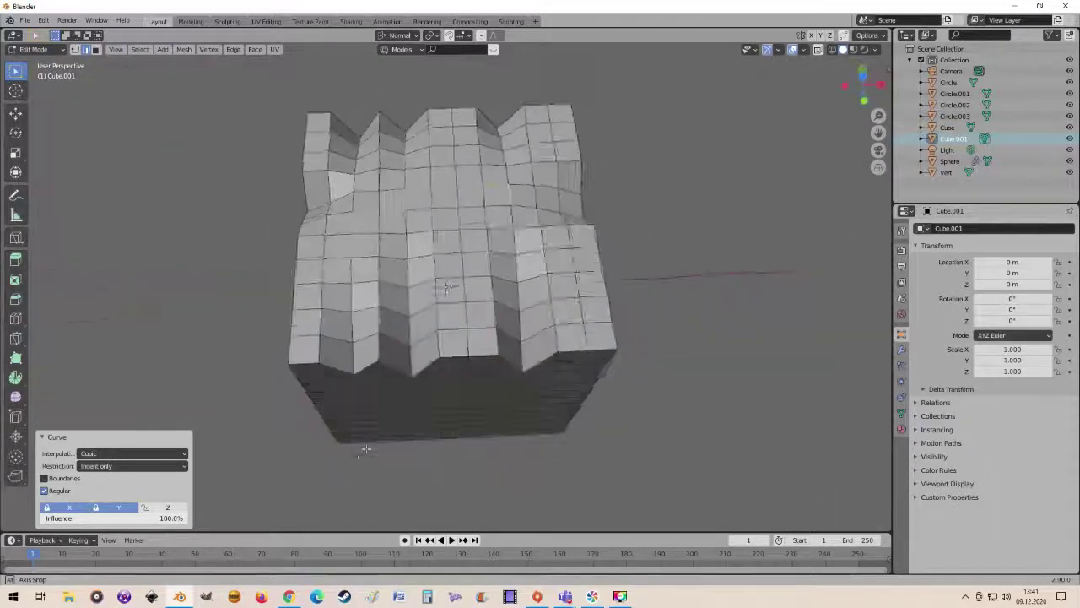
click(145, 507)
click(142, 508)
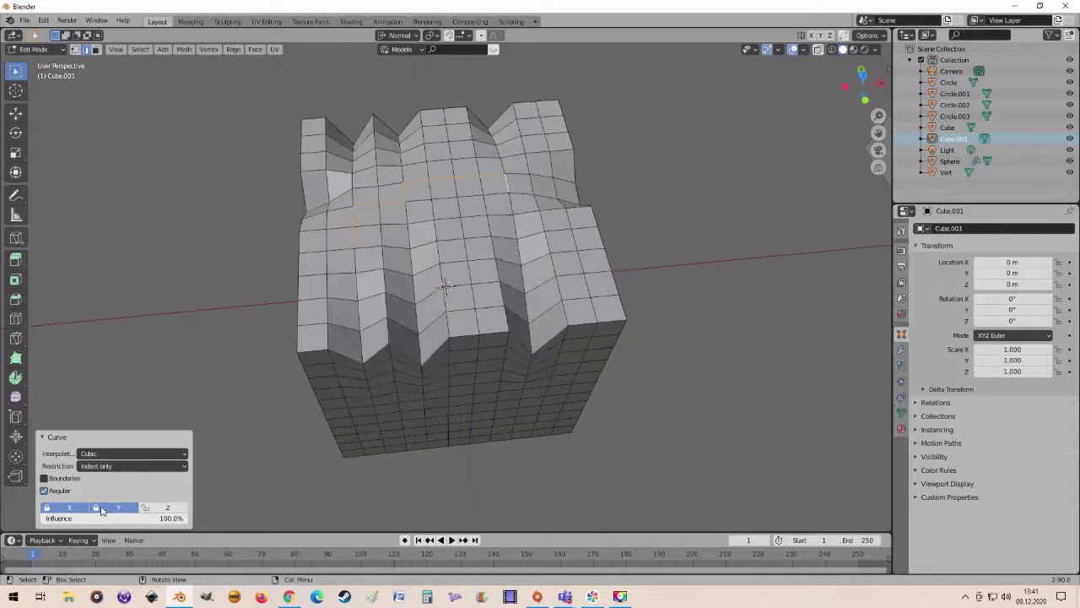
middle_drag(495, 409, 456, 393)
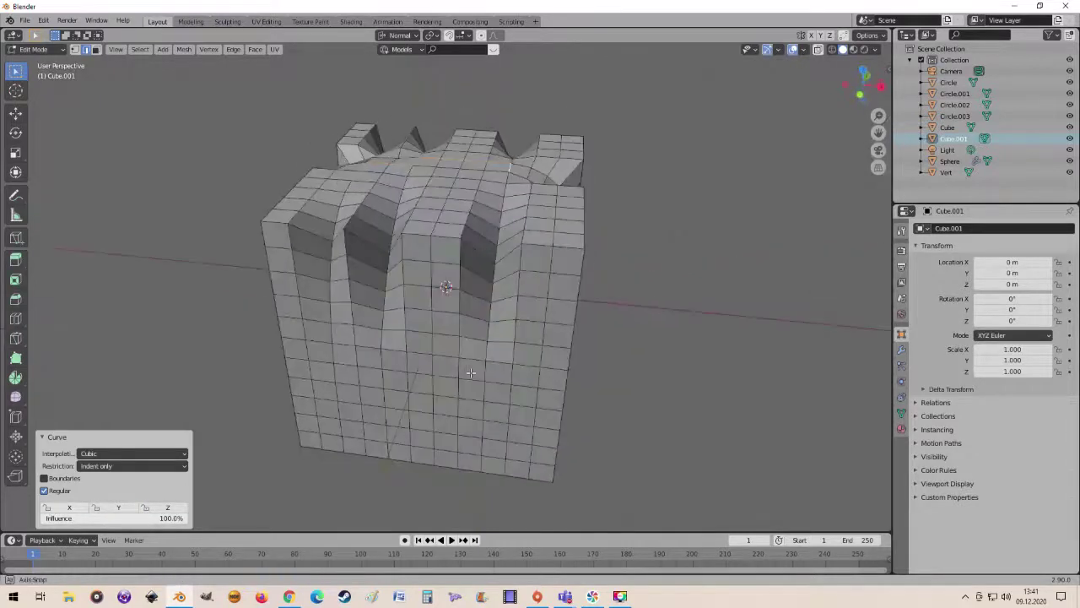
- Undo the Curve, enable X-ray, and select vertical edge loops on the cube's side face
key(ctrl+z)
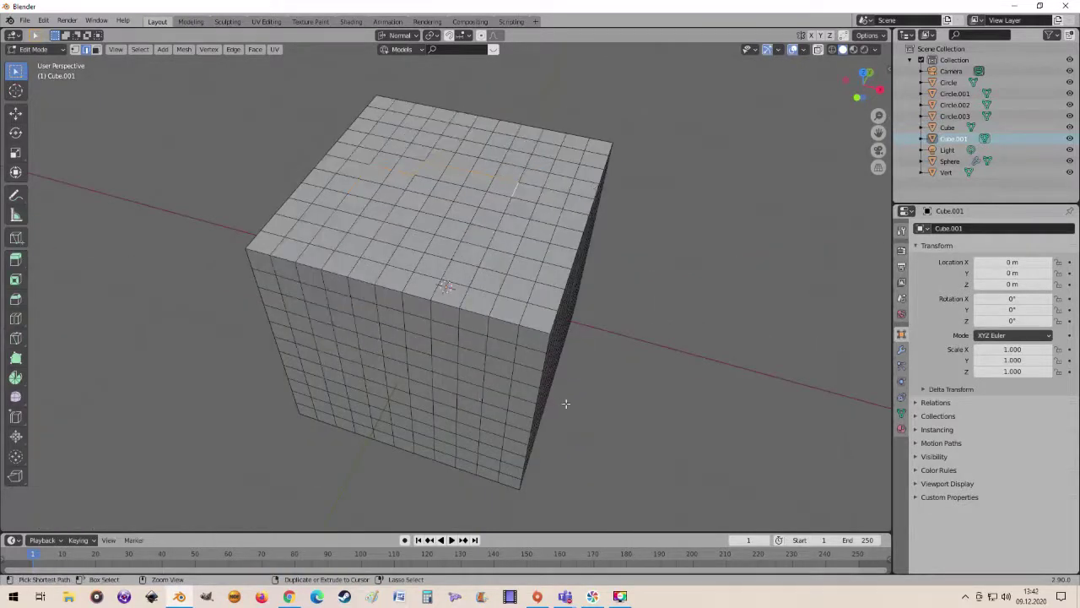
key(alt+z)
mouse_move(473, 392)
middle_down()
mouse_move(468, 376)
mouse_move(452, 372)
middle_up()
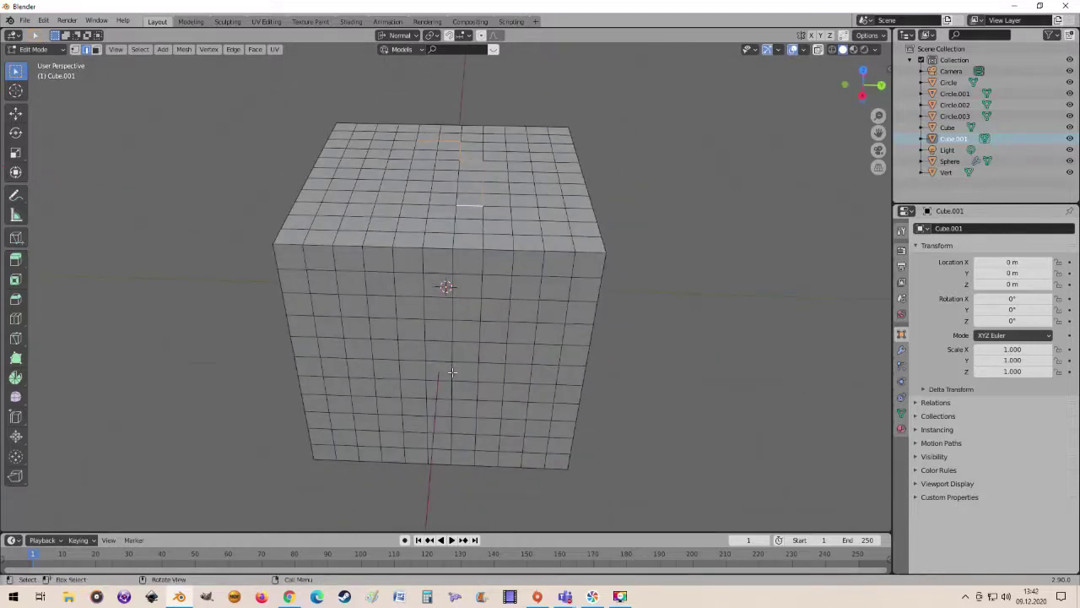
alt+click(338, 288)
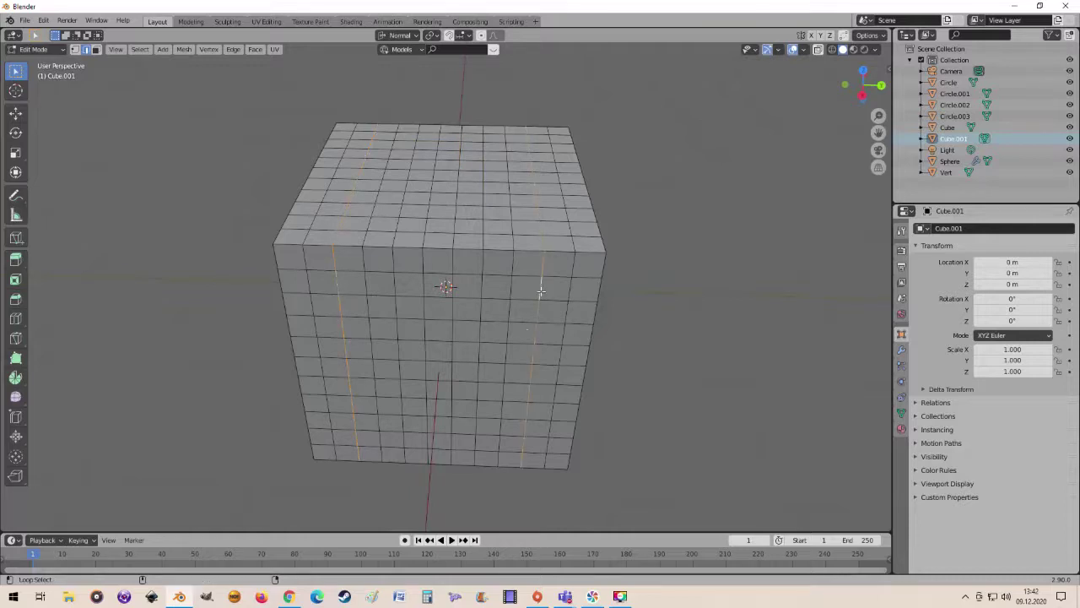
middle_drag(540, 291, 541, 319)
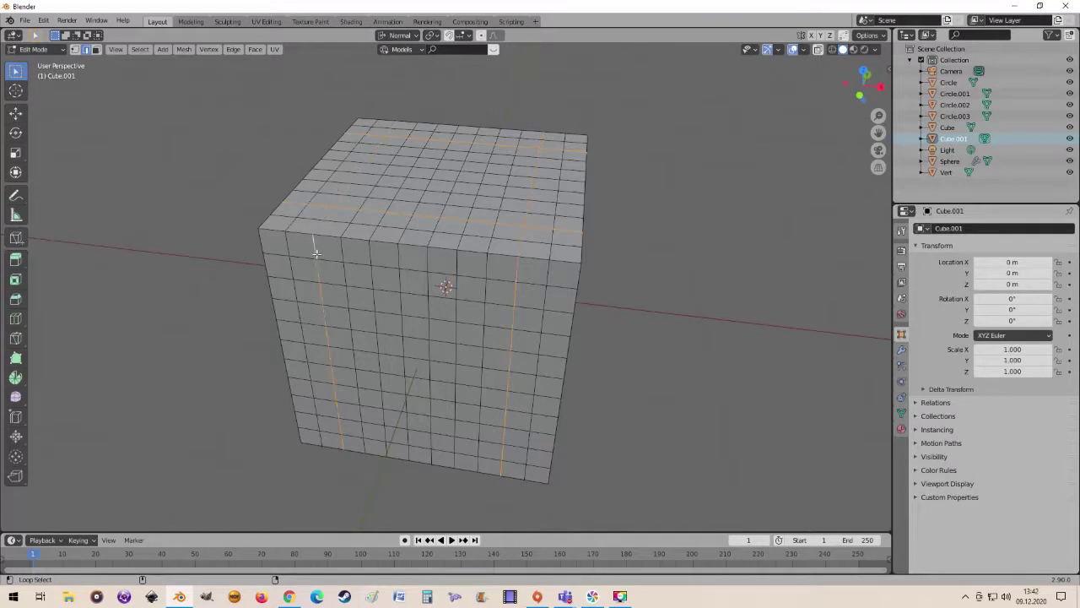
mouse_move(471, 385)
middle_down()
mouse_move(552, 355)
mouse_move(579, 374)
mouse_move(549, 386)
middle_up()
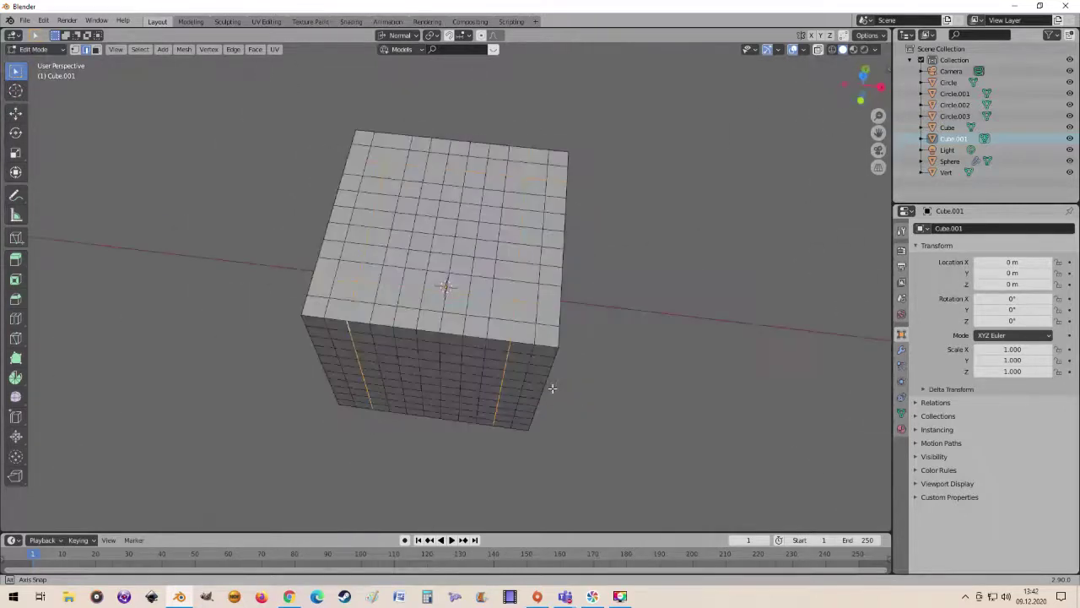
- Apply LoopTools Curve to the two selected edge loops and inspect the warped sides
right_click(365, 261)
mouse_move(321, 163)
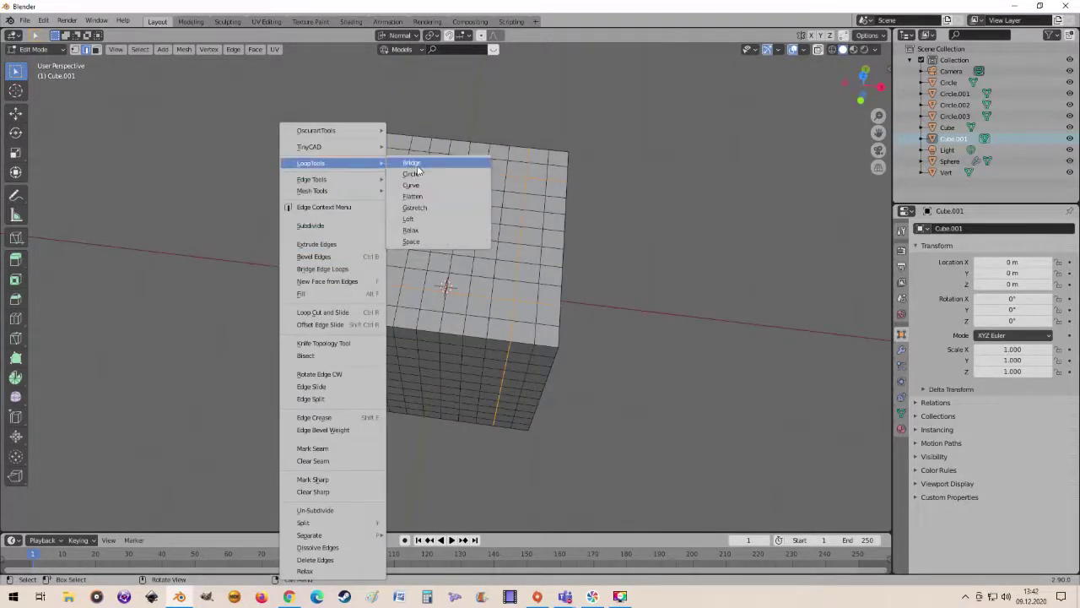
click(423, 184)
mouse_move(680, 430)
middle_down()
mouse_move(667, 313)
mouse_move(661, 461)
middle_up()
mouse_move(617, 417)
middle_down()
mouse_move(557, 404)
mouse_move(438, 521)
mouse_move(338, 456)
mouse_move(321, 391)
middle_up()
mouse_move(522, 409)
middle_down()
mouse_move(365, 419)
mouse_move(242, 509)
mouse_move(308, 478)
middle_up()
middle_drag(391, 477, 447, 472)
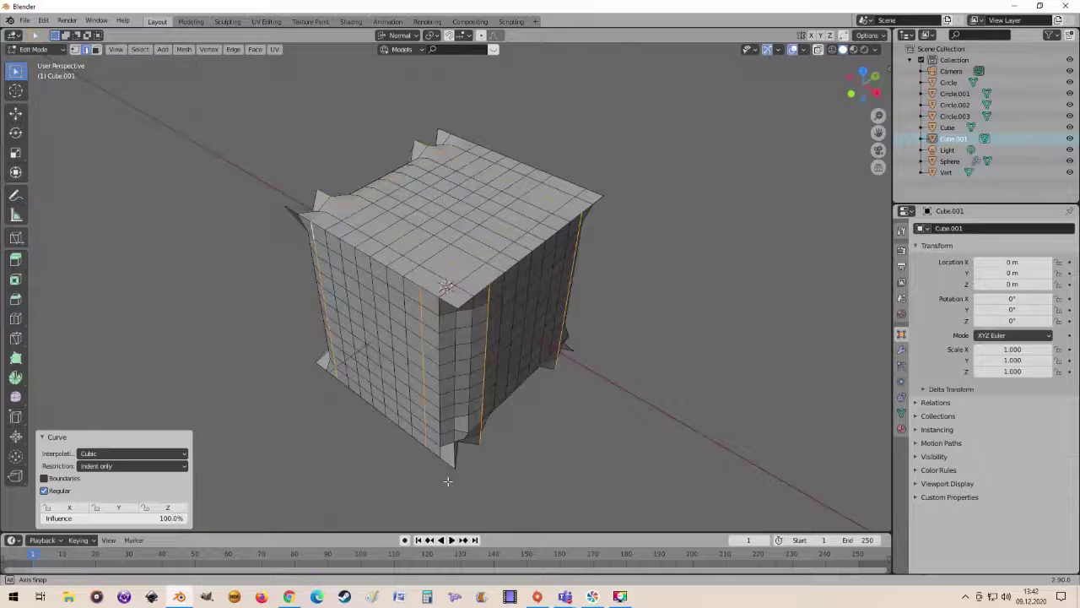
middle_drag(498, 273, 272, 428)
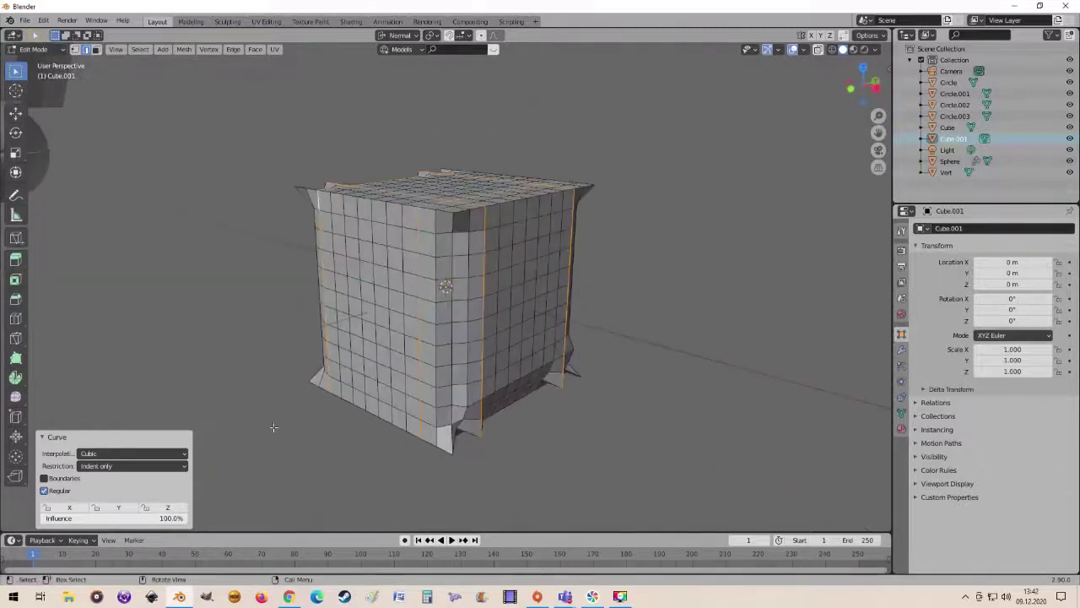
- Toggle Boundaries on and off in the Curve panel, comparing how the corners flare
click(45, 479)
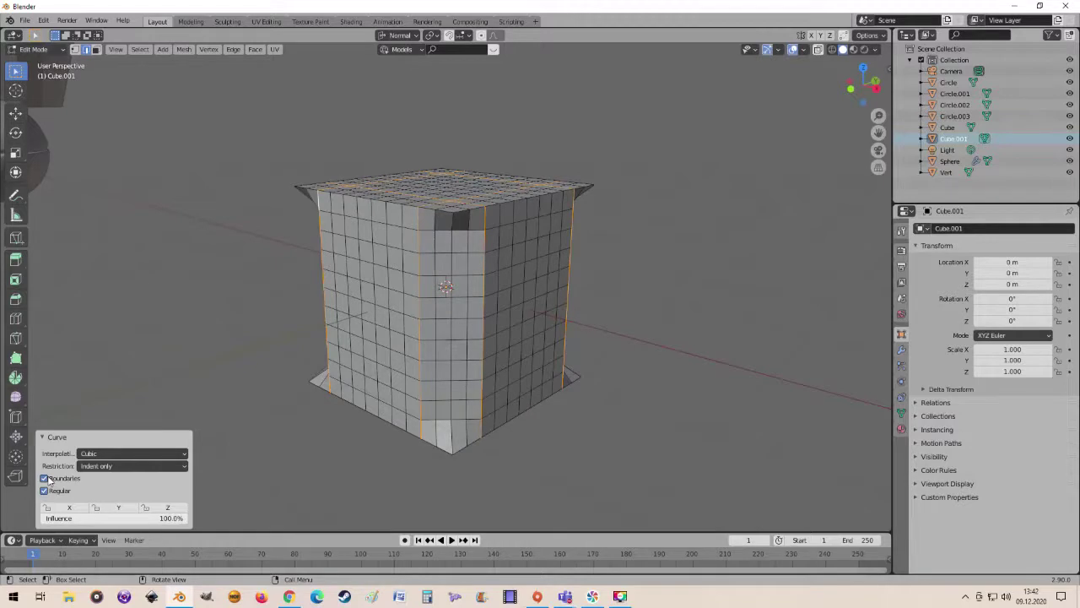
click(45, 478)
click(45, 478)
mouse_move(693, 325)
middle_down()
mouse_move(700, 357)
mouse_move(670, 302)
mouse_move(579, 307)
mouse_move(594, 363)
mouse_move(611, 342)
middle_up()
middle_drag(705, 384, 427, 268)
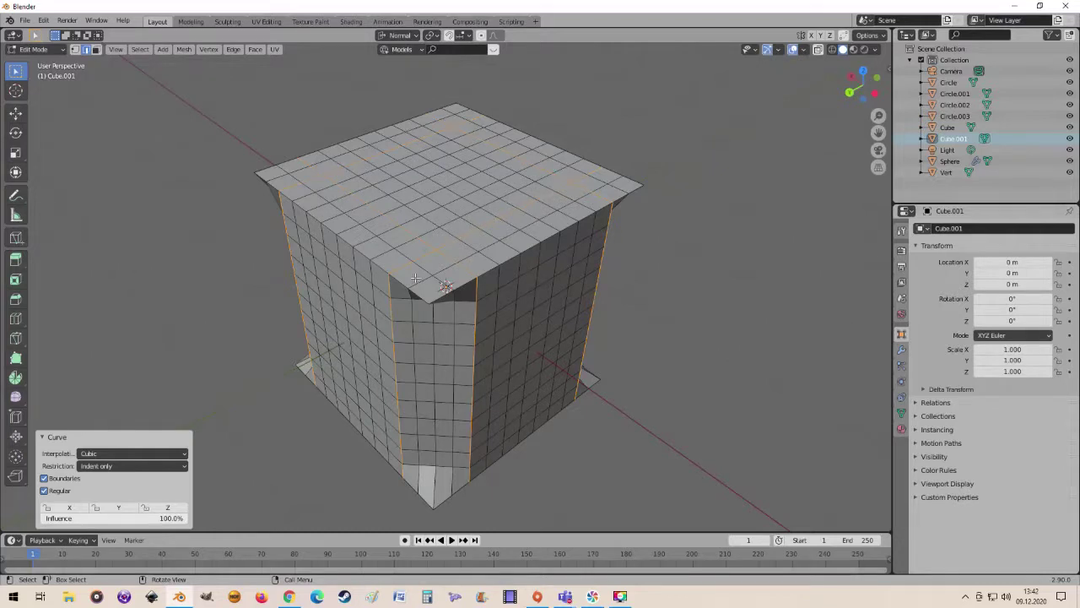
middle_drag(526, 392, 432, 277)
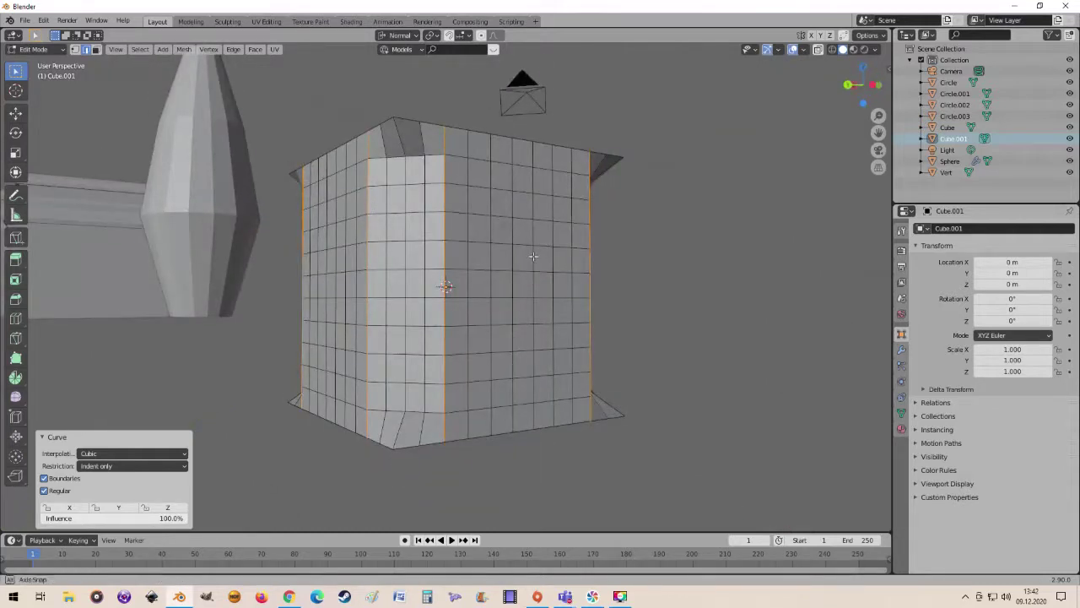
mouse_move(534, 256)
middle_down()
mouse_move(467, 221)
mouse_move(388, 259)
mouse_move(640, 329)
mouse_move(500, 290)
mouse_move(627, 237)
mouse_move(649, 296)
mouse_move(570, 368)
mouse_move(592, 336)
mouse_move(588, 298)
mouse_move(697, 267)
mouse_move(603, 248)
mouse_move(578, 332)
mouse_move(615, 315)
mouse_move(604, 321)
mouse_move(625, 335)
middle_up()
- Undo the previous Curve and apply LoopTools Curve again to the side edge loops
key(ctrl+z)
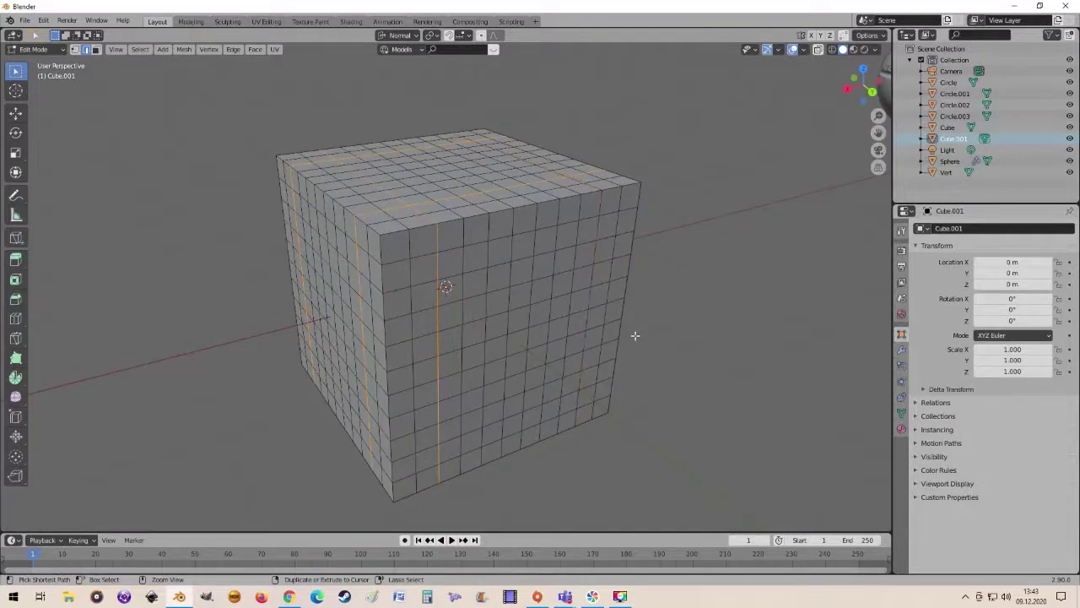
mouse_move(635, 335)
middle_down()
mouse_move(689, 323)
mouse_move(513, 217)
mouse_move(355, 197)
mouse_move(511, 233)
middle_up()
right_click(292, 302)
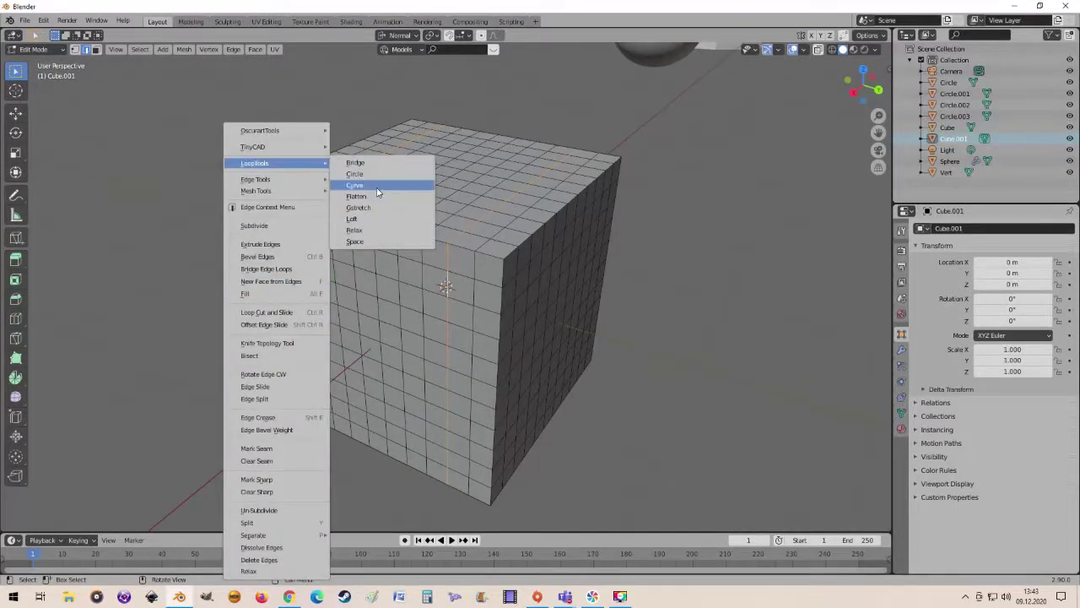
click(367, 185)
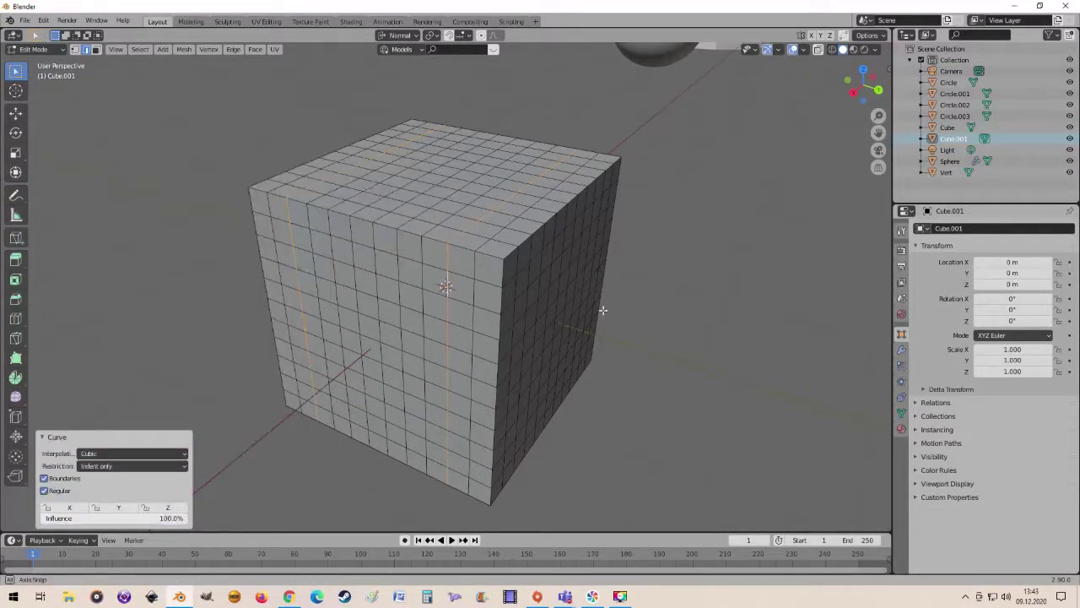
mouse_move(602, 310)
middle_down()
mouse_move(478, 194)
mouse_move(563, 268)
mouse_move(526, 345)
mouse_move(554, 335)
middle_up()
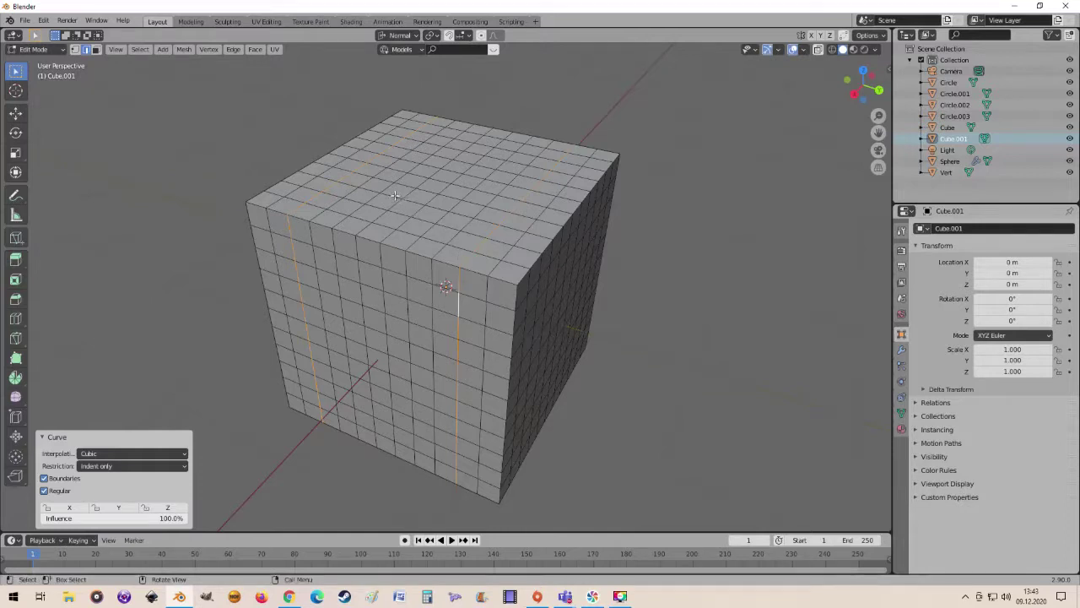
middle_drag(459, 236, 406, 268)
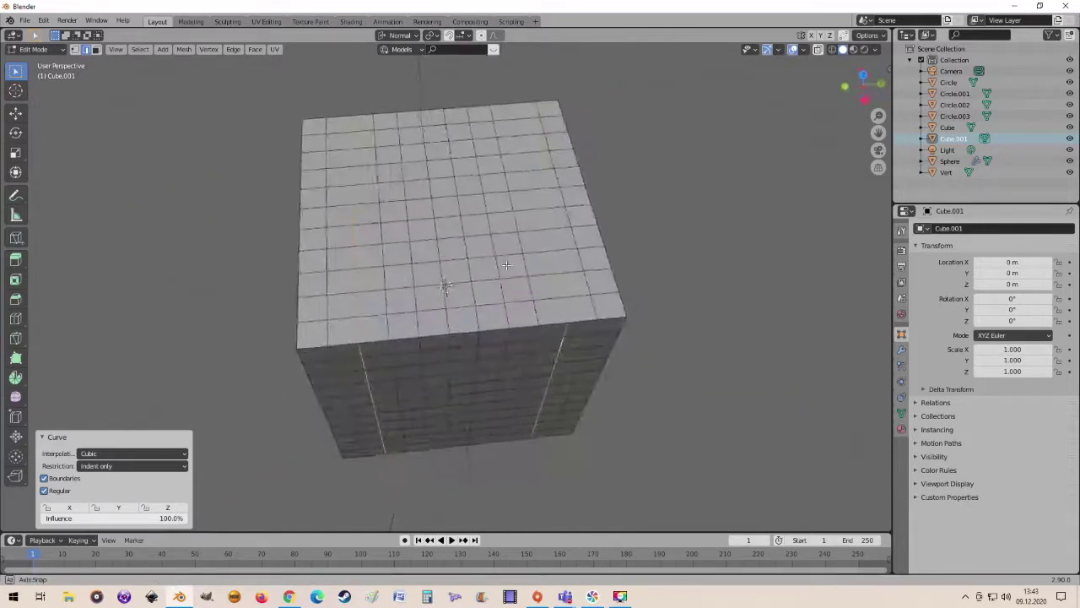
- Reapply LoopTools Curve with Boundaries unticked so the cube's top edges crumple
key(k)
click(355, 266)
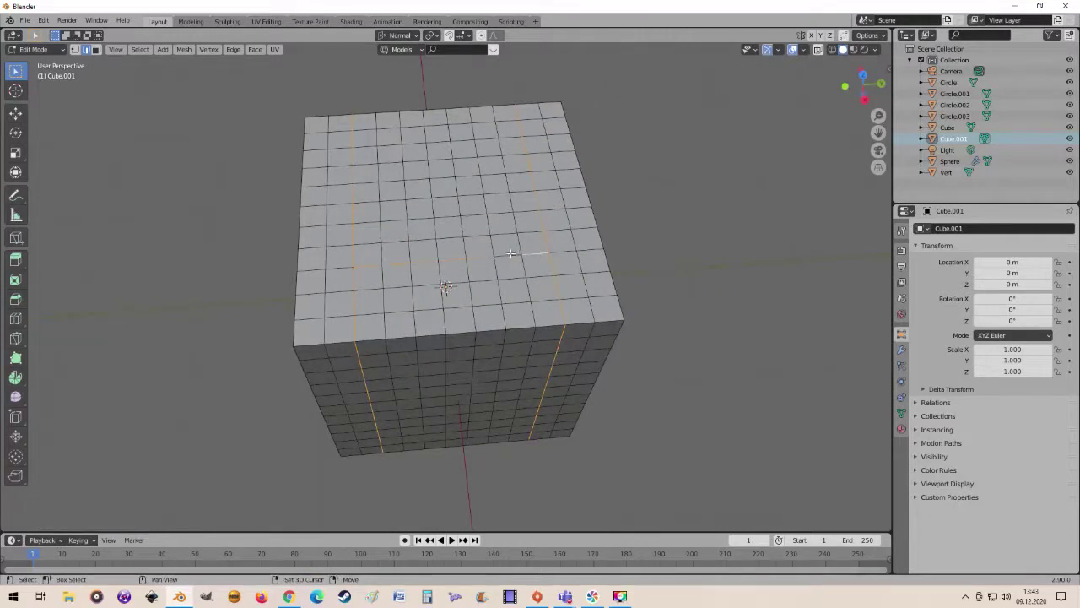
middle_drag(511, 254, 426, 219)
right_click(305, 165)
mouse_move(271, 162)
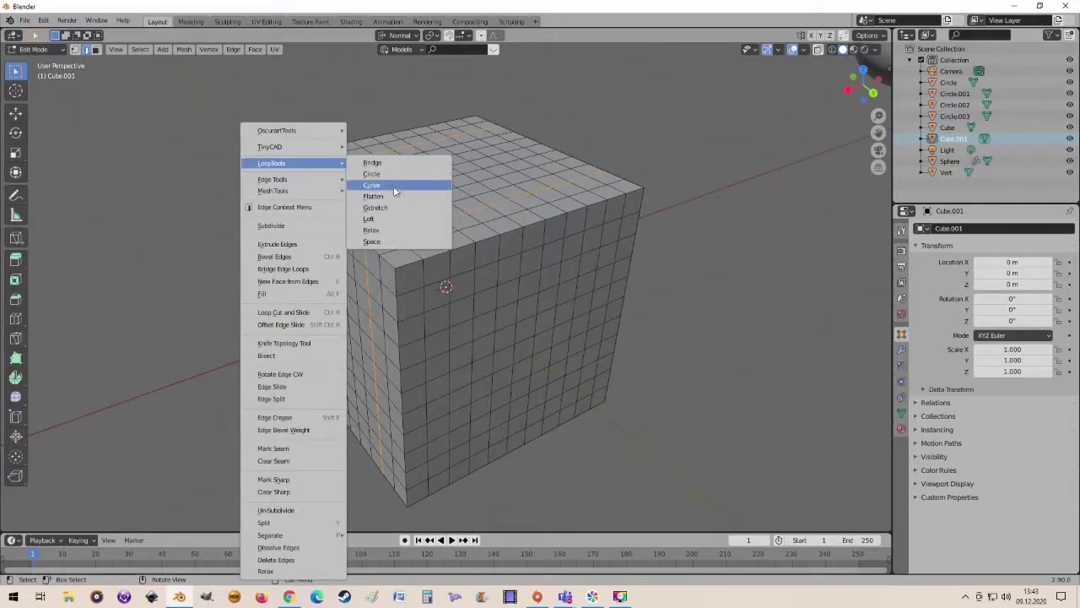
click(372, 185)
mouse_move(371, 185)
middle_down()
mouse_move(334, 203)
mouse_move(223, 416)
middle_up()
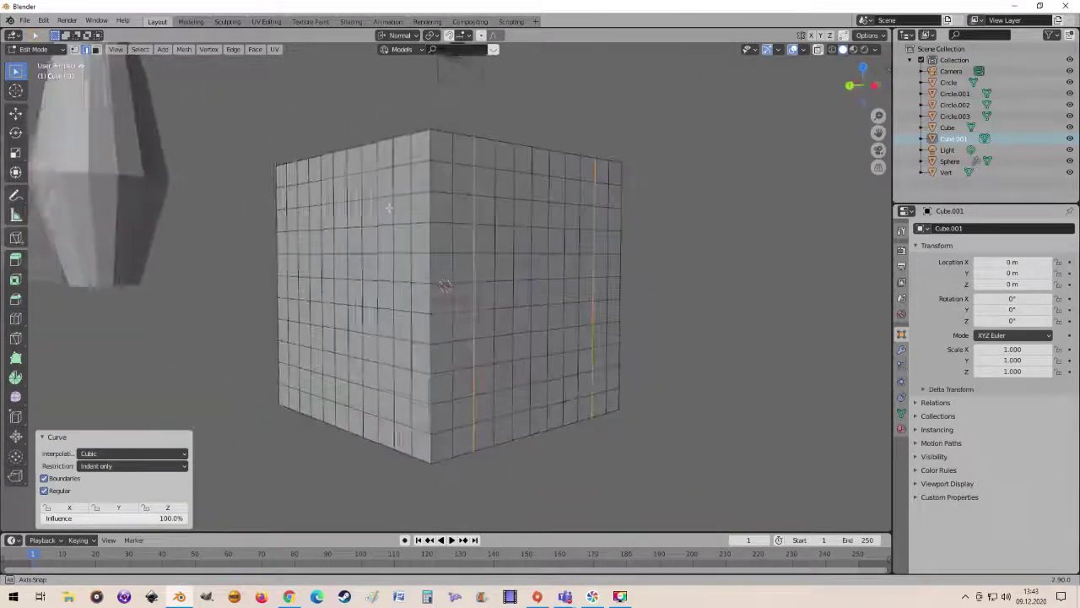
click(51, 479)
mouse_move(235, 413)
middle_down()
mouse_move(308, 375)
mouse_move(187, 428)
mouse_move(492, 323)
mouse_move(405, 249)
mouse_move(557, 268)
middle_up()
- Undo, reapply LoopTools Curve to the side loops, inspect the bend, then undo it again
key(ctrl+z)
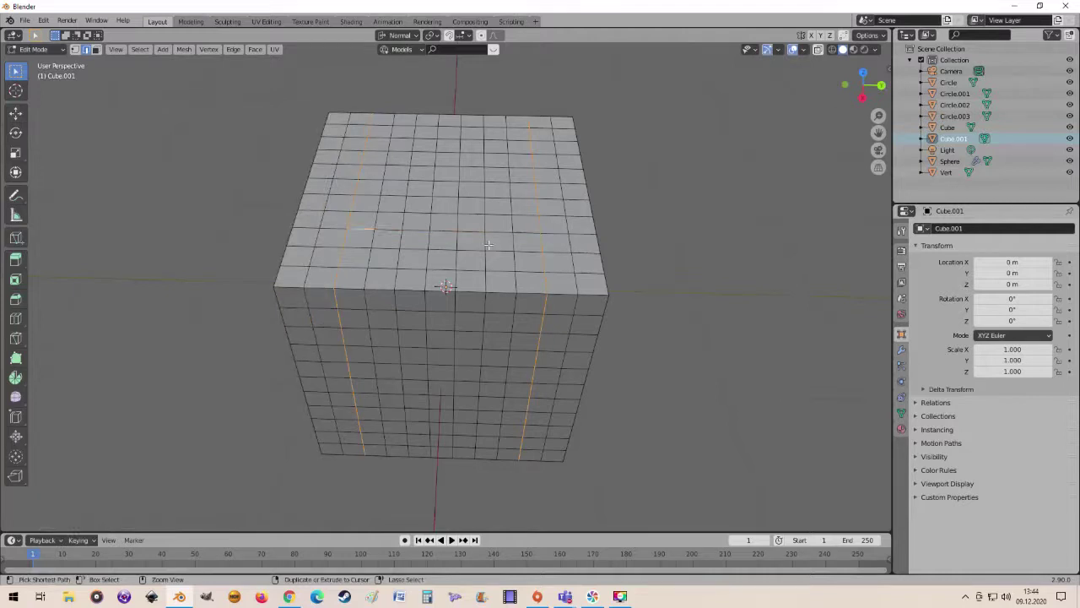
right_click(271, 157)
mouse_move(320, 163)
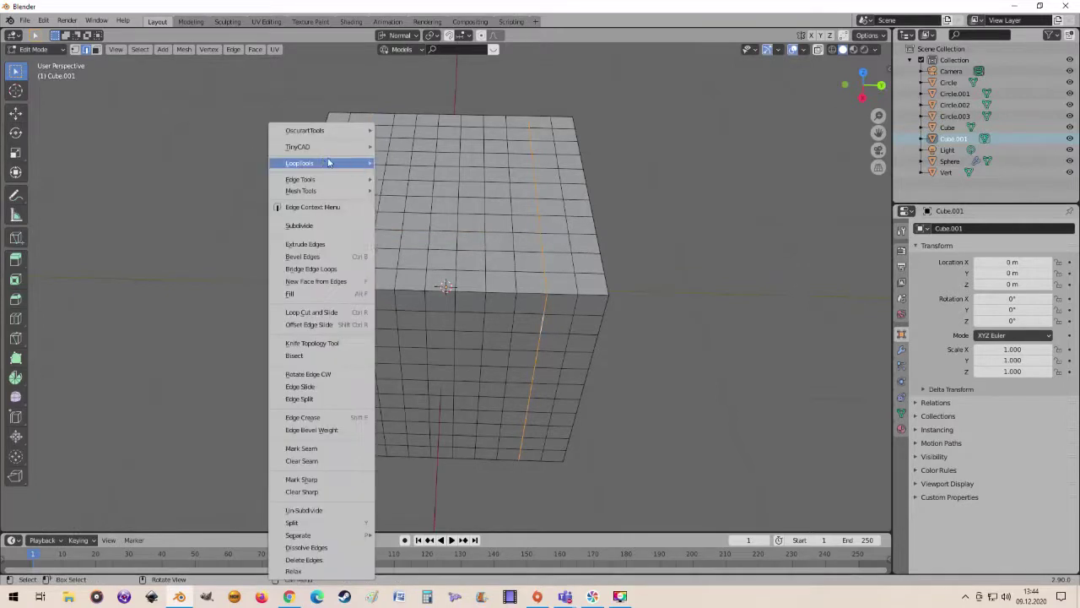
click(417, 186)
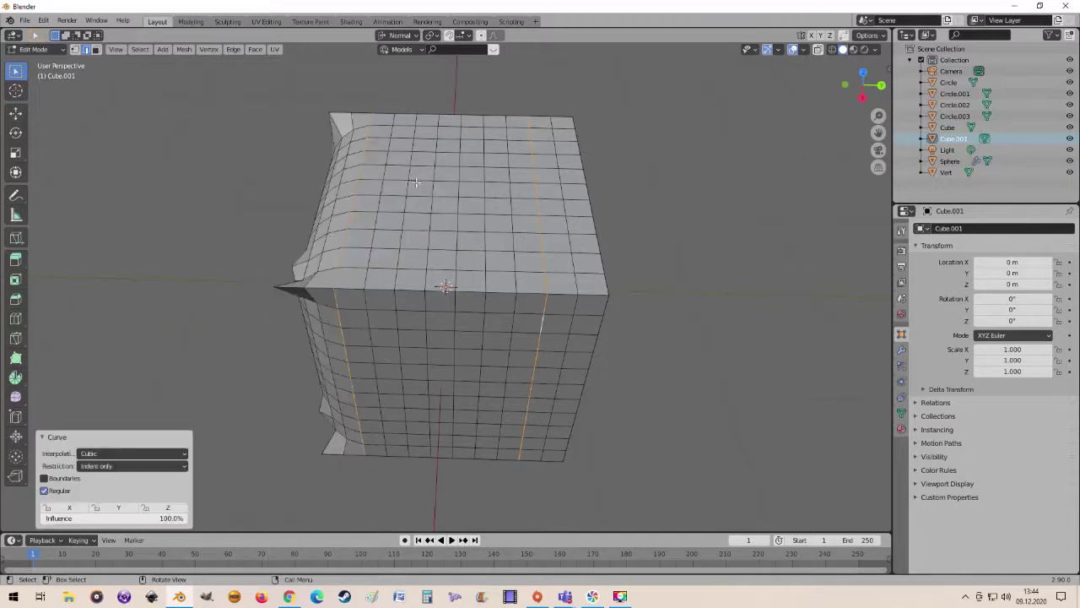
mouse_move(446, 285)
middle_down()
mouse_move(413, 296)
mouse_move(548, 220)
mouse_move(535, 160)
middle_up()
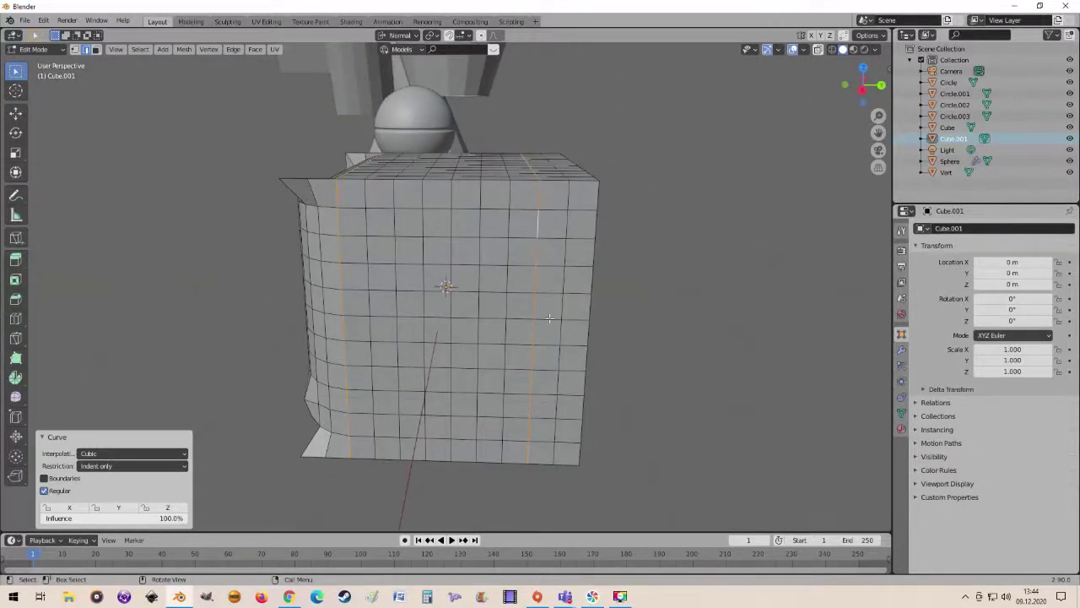
middle_drag(624, 316, 605, 335)
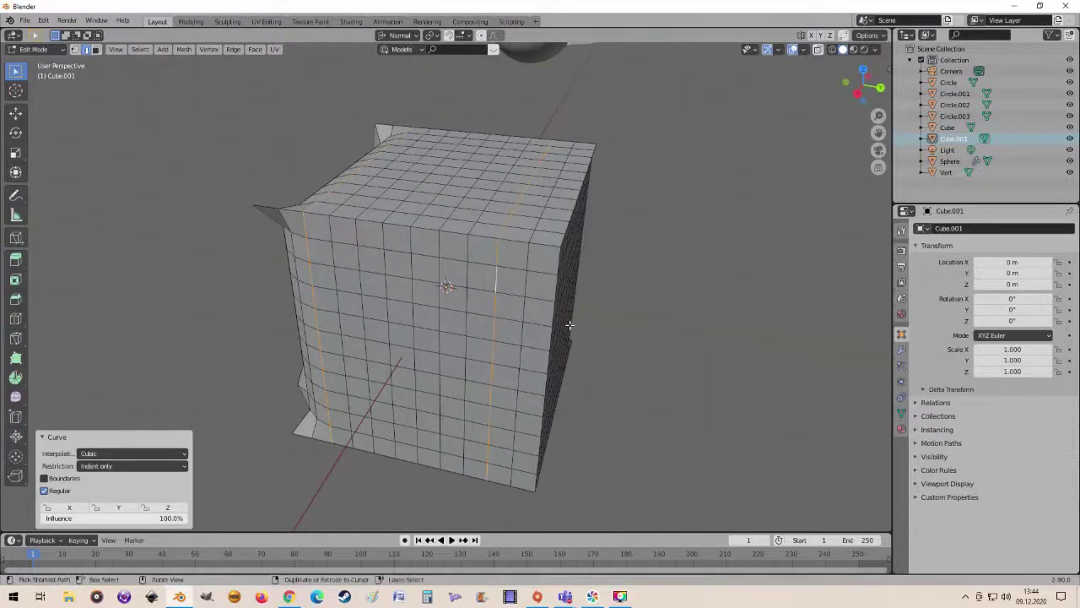
key(ctrl+z)
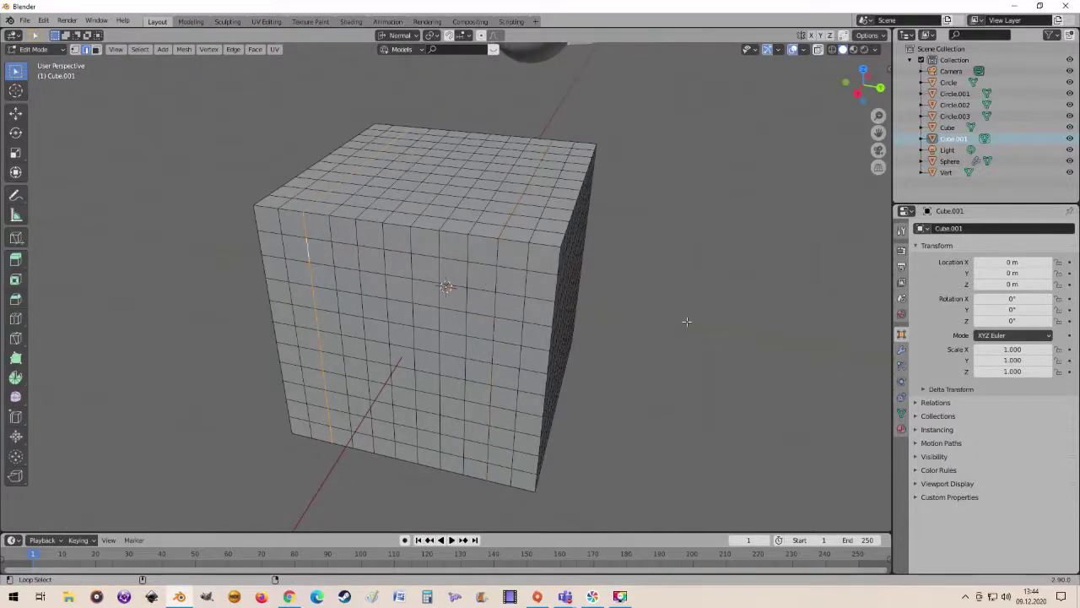
- From the front view, box-select the central block of faces on the cube's side
key(KP_1)
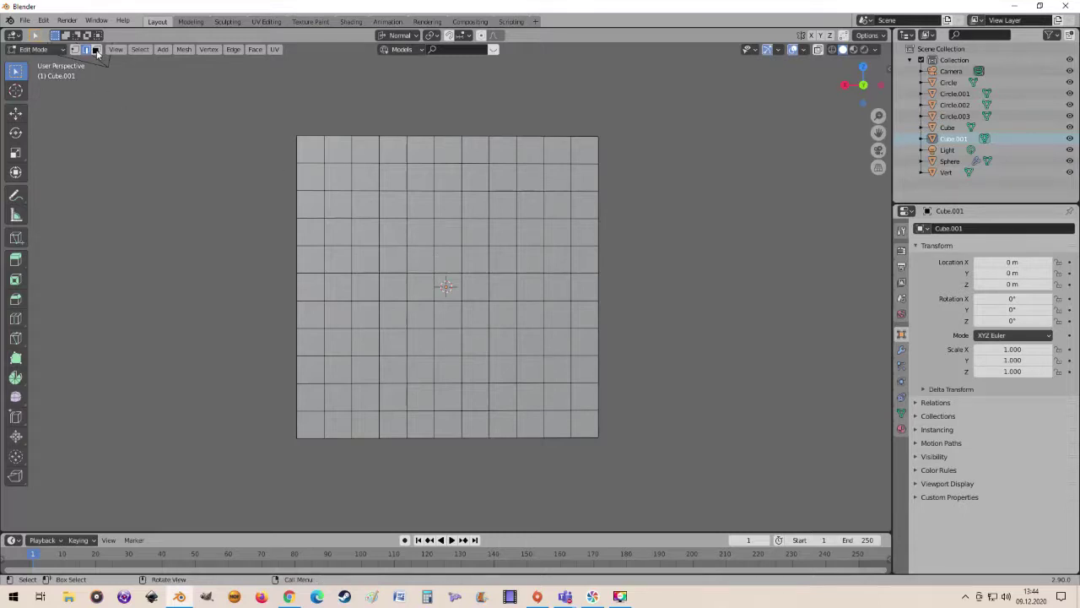
click(97, 51)
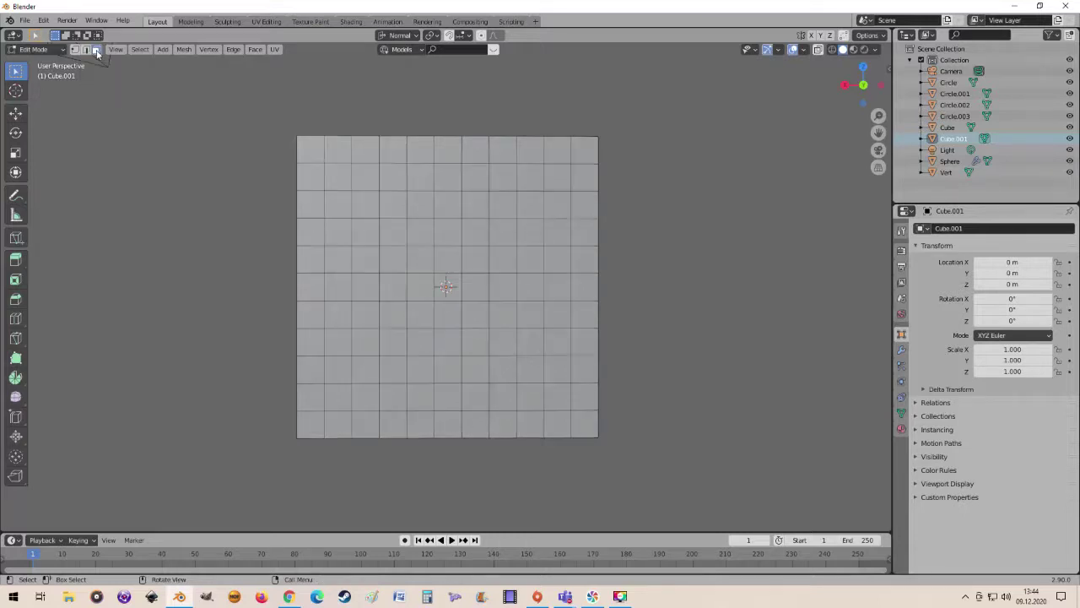
key(b)
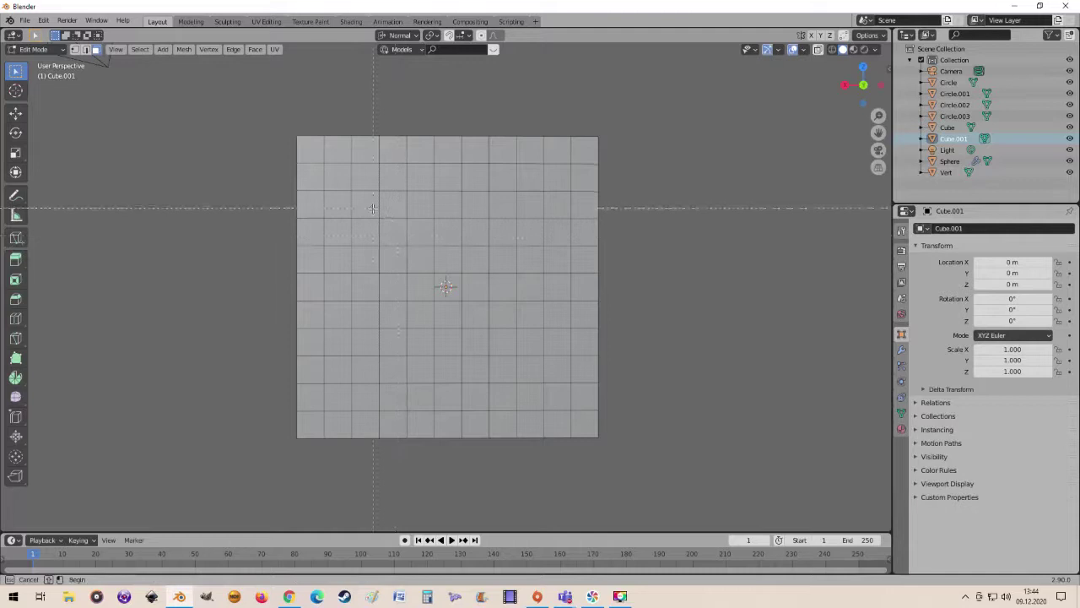
drag(518, 355, 519, 358)
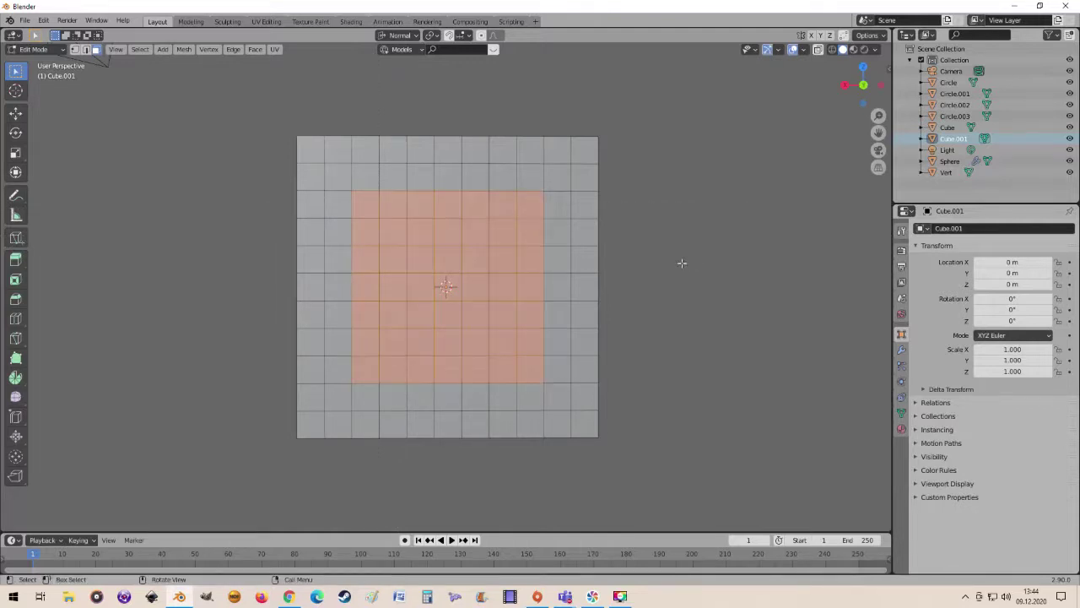
mouse_move(671, 252)
middle_down()
mouse_move(724, 280)
mouse_move(667, 283)
middle_up()
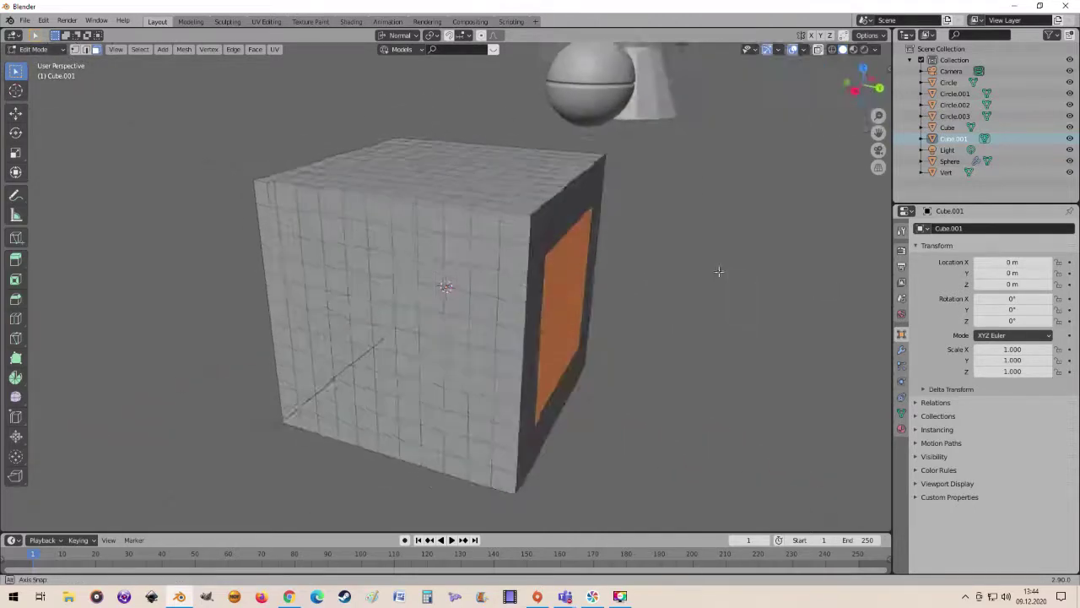
- Switch to edge select mode and orbit to bring the selected side face into view
click(87, 50)
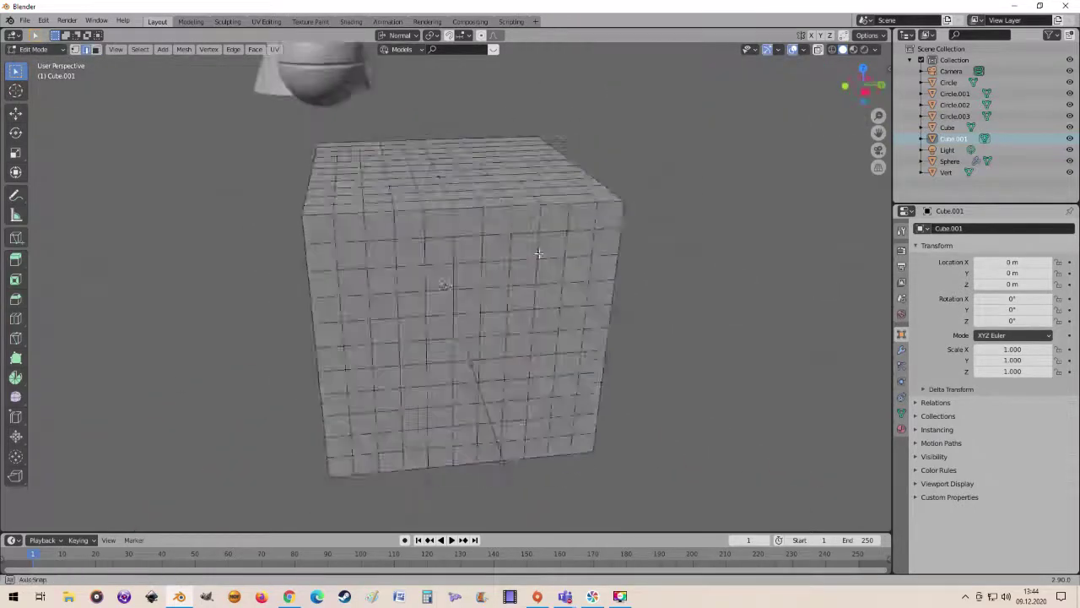
mouse_move(454, 248)
middle_down()
mouse_move(534, 248)
mouse_move(347, 231)
middle_up()
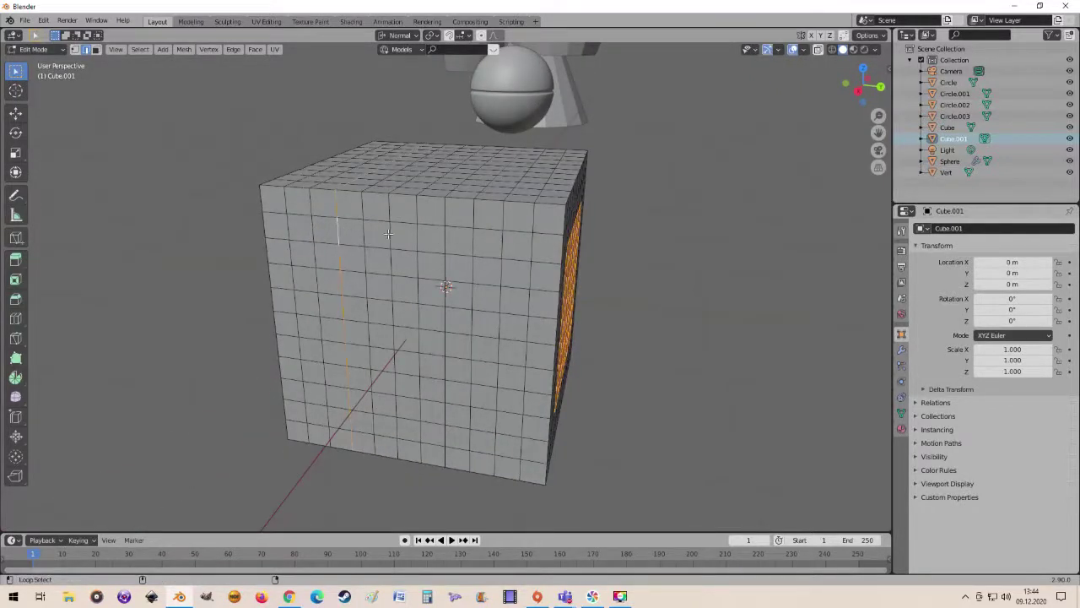
middle_drag(388, 234, 321, 219)
- Apply LoopTools Curve to the selected patch, then toggle Boundaries on and off to compare the bulge
right_click(321, 219)
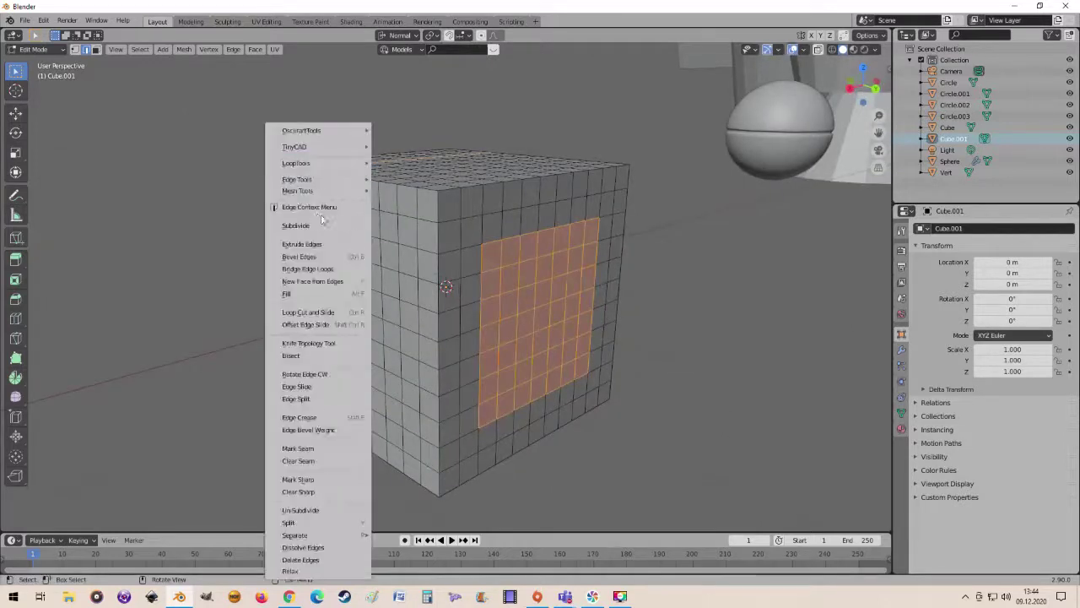
mouse_move(321, 163)
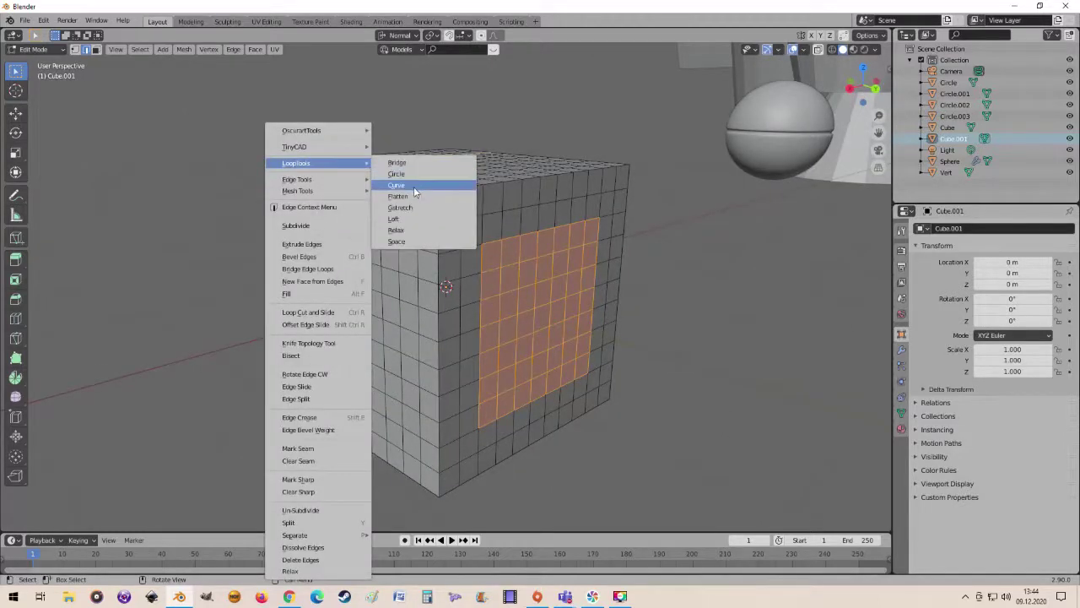
click(414, 187)
mouse_move(410, 228)
middle_down()
mouse_move(523, 238)
mouse_move(526, 208)
middle_up()
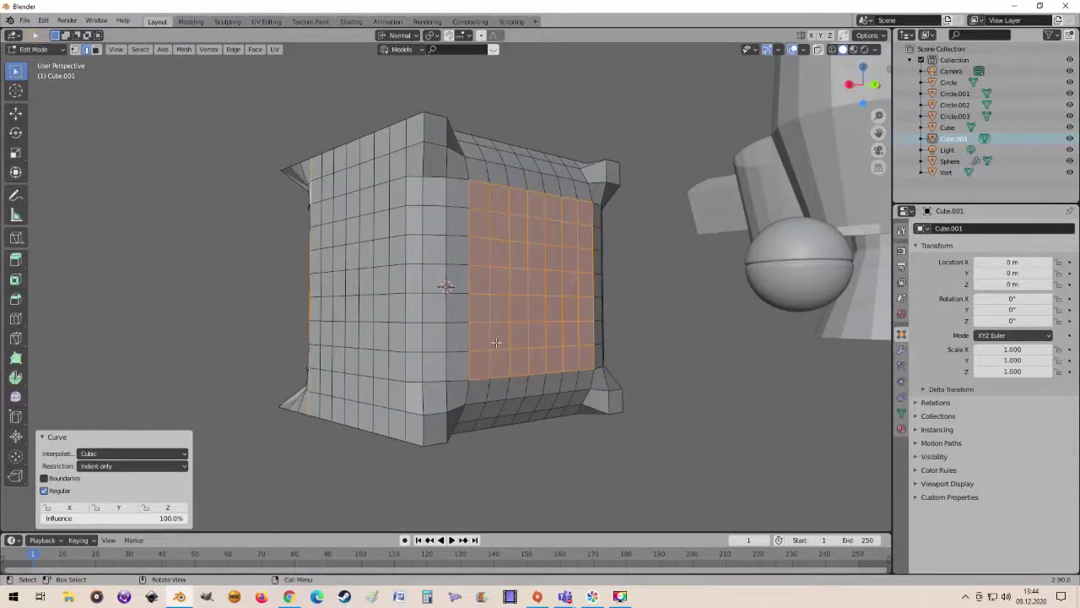
mouse_move(497, 342)
middle_down()
mouse_move(525, 246)
mouse_move(463, 281)
middle_up()
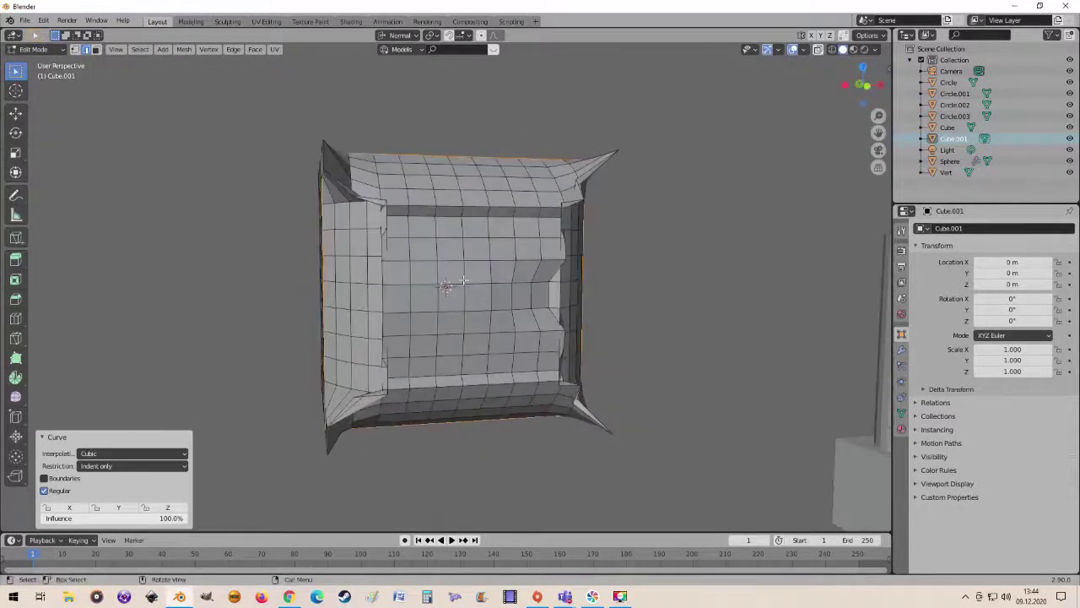
click(45, 478)
mouse_move(487, 379)
middle_down()
mouse_move(623, 360)
mouse_move(282, 437)
middle_up()
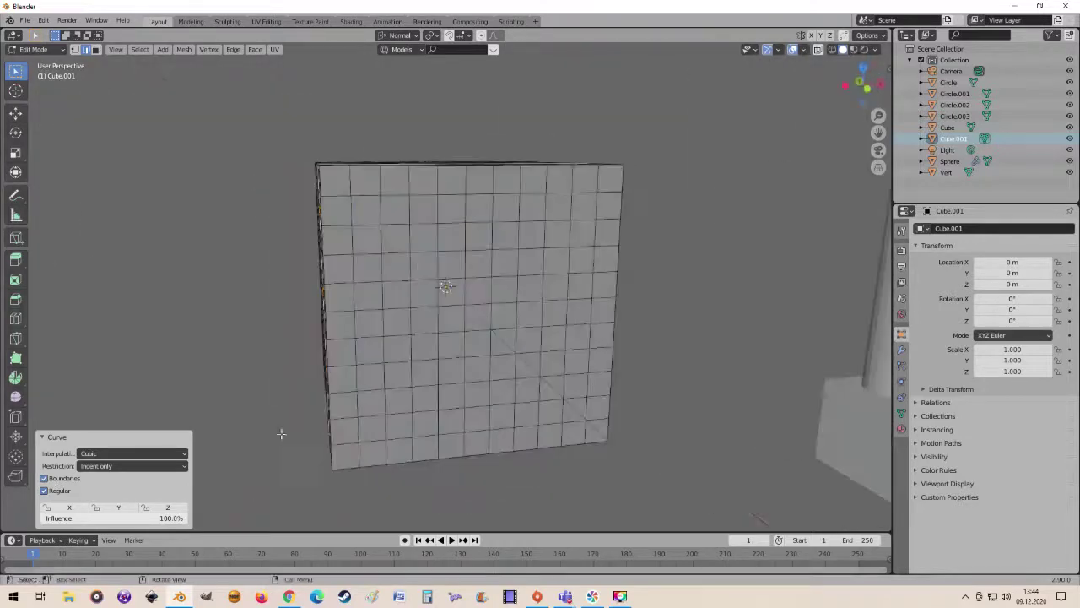
click(44, 479)
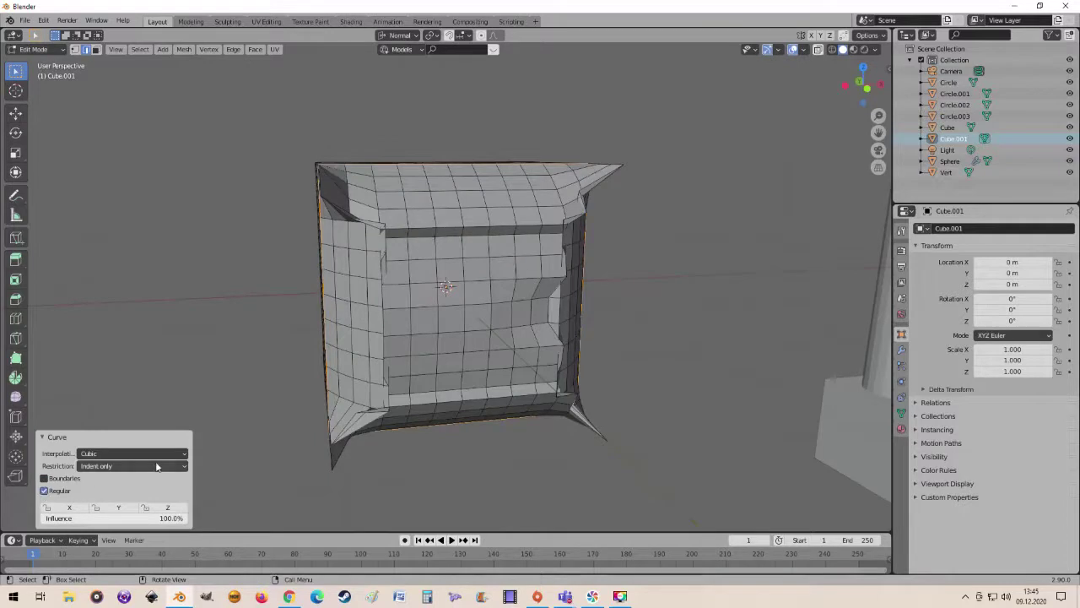
middle_drag(279, 431, 383, 316)
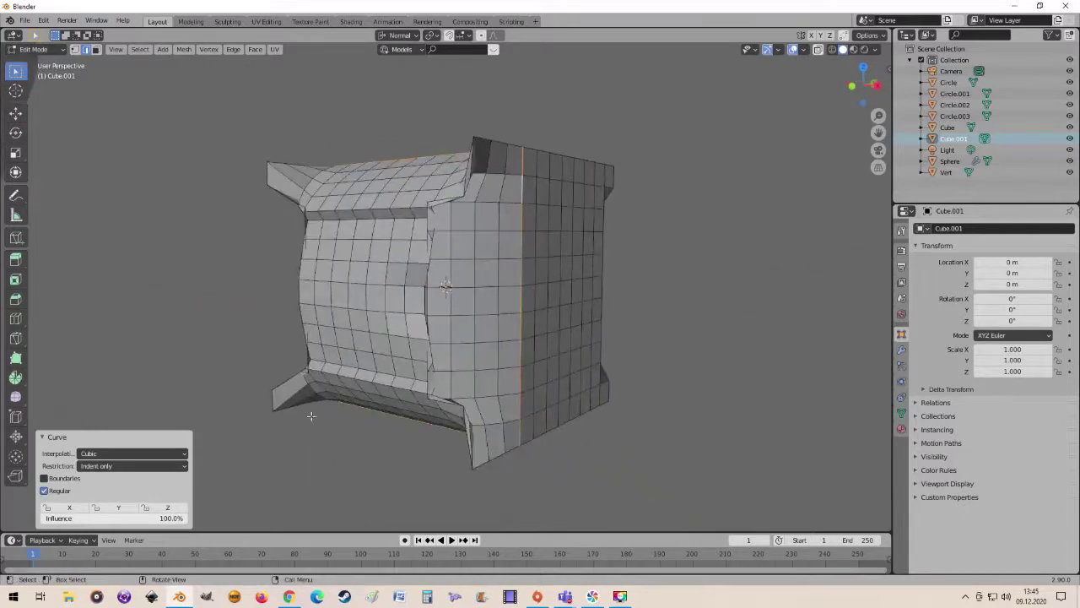
- Switch the Curve interpolation to Linear, inspect it, then return to Cubic
click(185, 458)
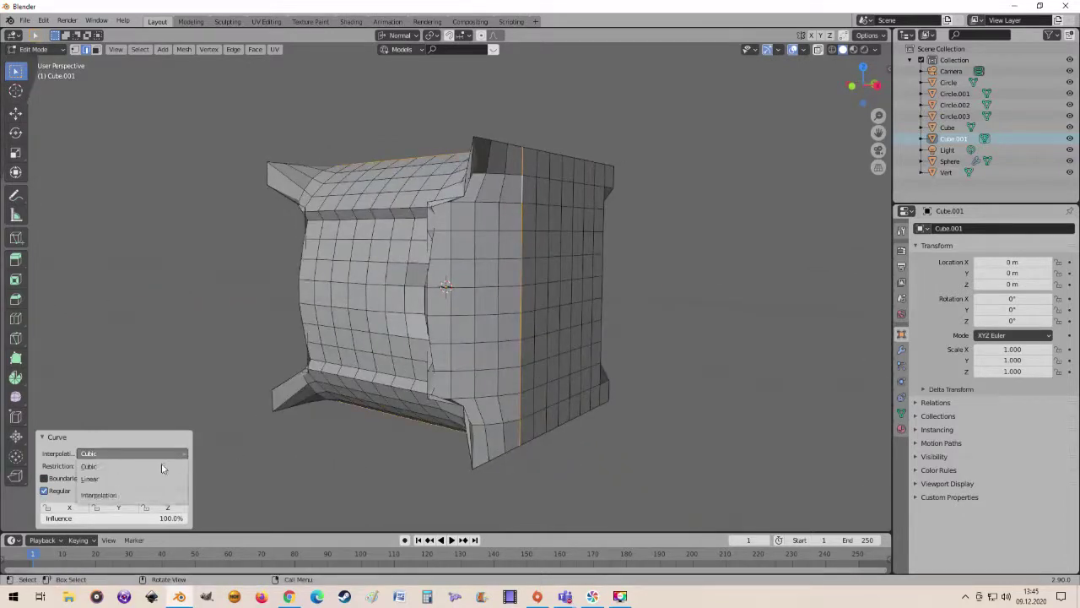
click(135, 482)
mouse_move(168, 439)
middle_down()
mouse_move(254, 353)
mouse_move(217, 313)
mouse_move(169, 360)
mouse_move(419, 419)
mouse_move(324, 462)
middle_up()
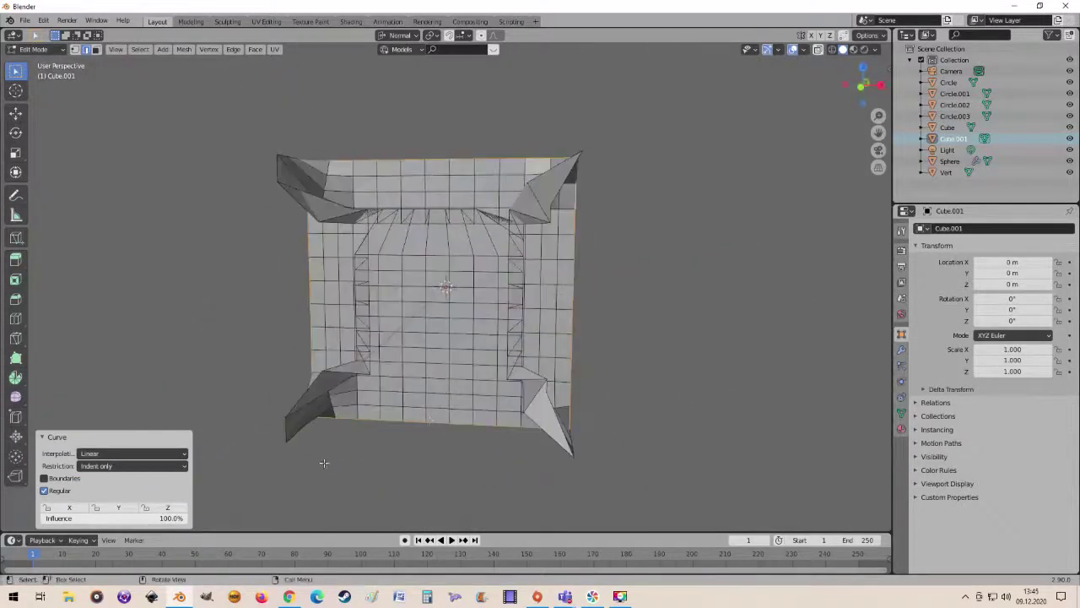
click(180, 454)
click(153, 468)
- Set the Curve Restriction to None and orbit around the curved mesh
click(150, 466)
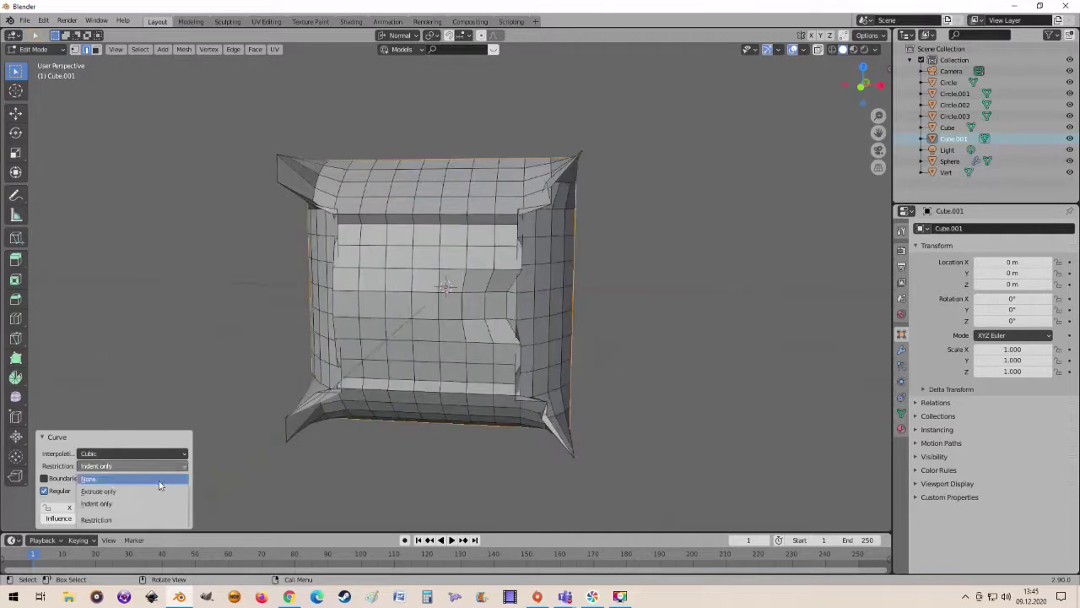
click(149, 482)
mouse_move(442, 440)
middle_down()
mouse_move(565, 480)
mouse_move(431, 289)
mouse_move(381, 470)
middle_up()
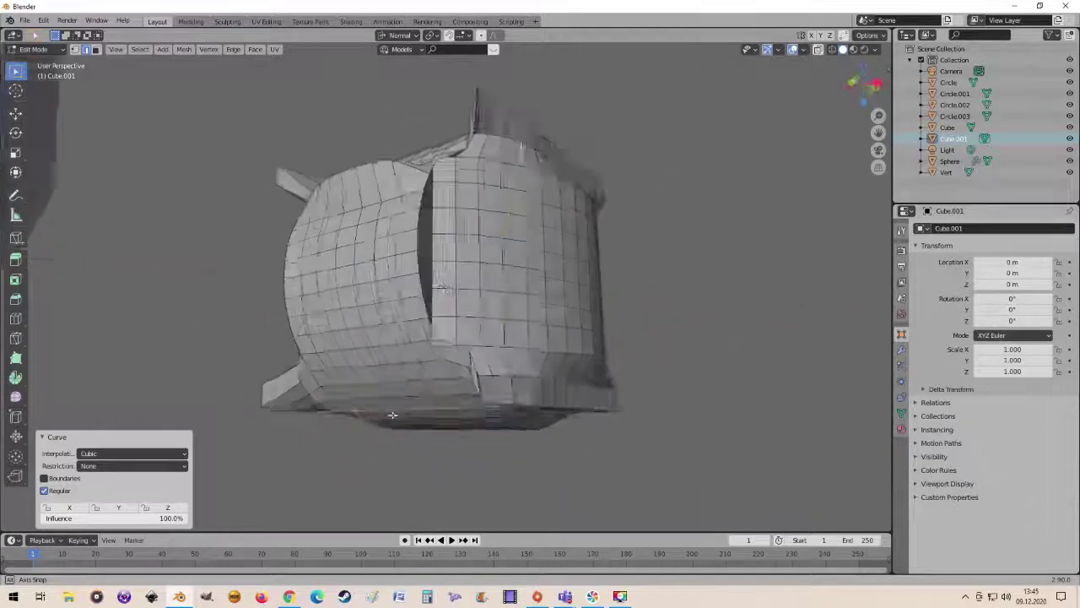
mouse_move(331, 490)
middle_down()
mouse_move(468, 367)
mouse_move(708, 399)
mouse_move(688, 439)
middle_up()
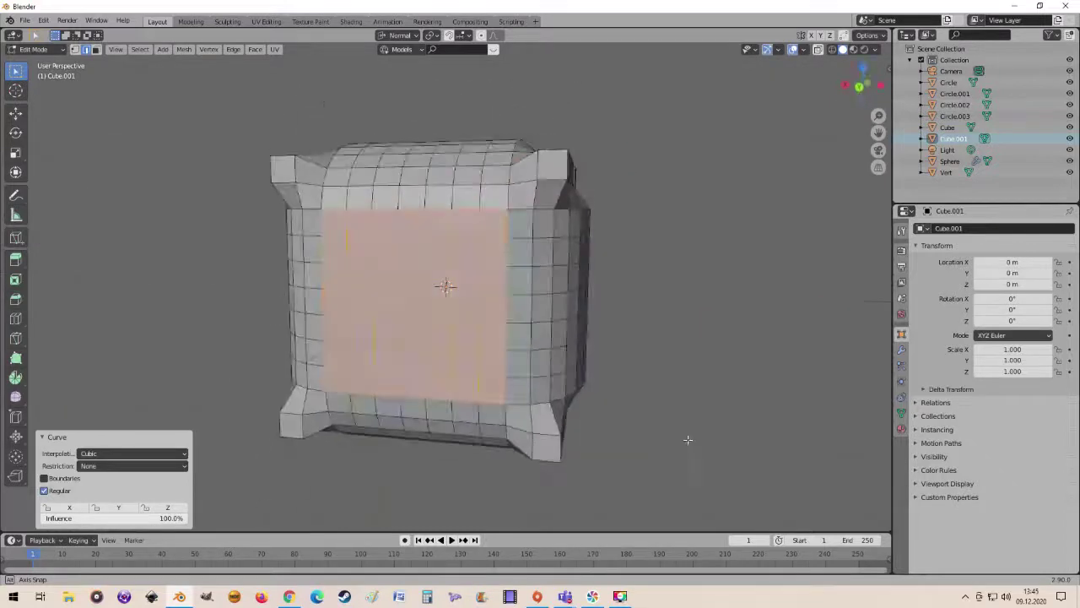
mouse_move(480, 279)
middle_down()
mouse_move(402, 447)
mouse_move(493, 492)
mouse_move(169, 357)
mouse_move(434, 499)
mouse_move(478, 438)
mouse_move(562, 485)
mouse_move(642, 143)
mouse_move(578, 87)
mouse_move(606, 63)
middle_up()
- Undo the Curve operation and look straight down at the top grid in edge select mode
key(ctrl+z)
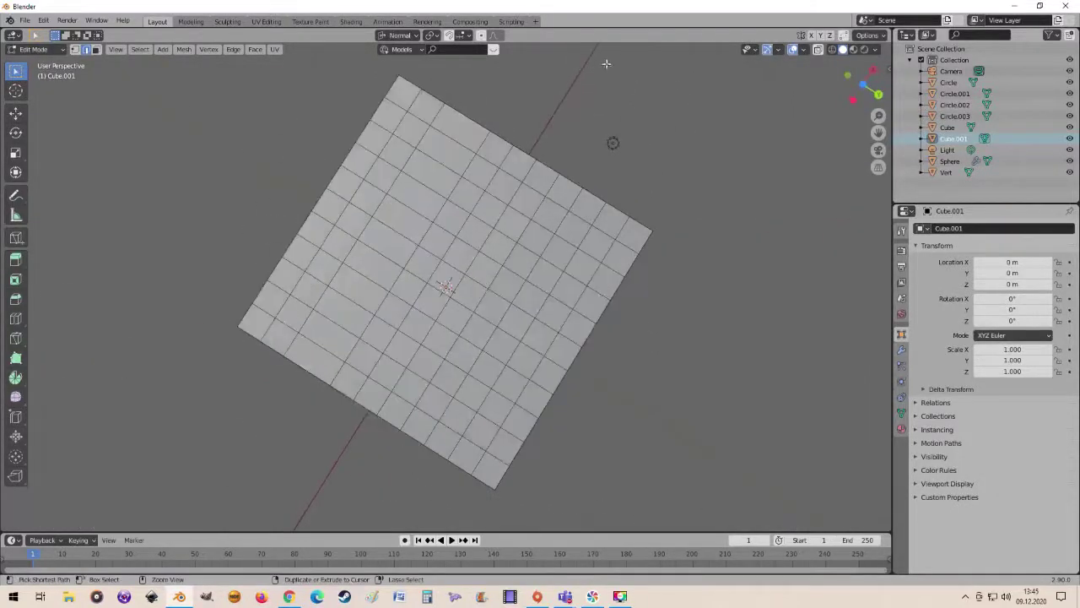
mouse_move(631, 183)
middle_down()
mouse_move(507, 114)
mouse_move(544, 237)
middle_up()
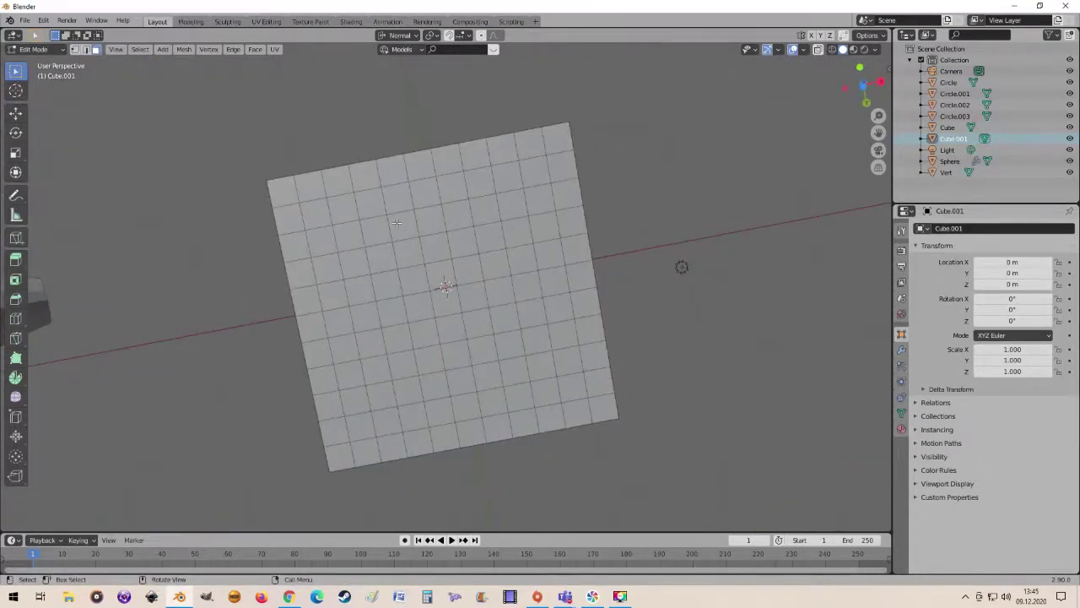
alt+middle_drag(397, 223, 397, 223)
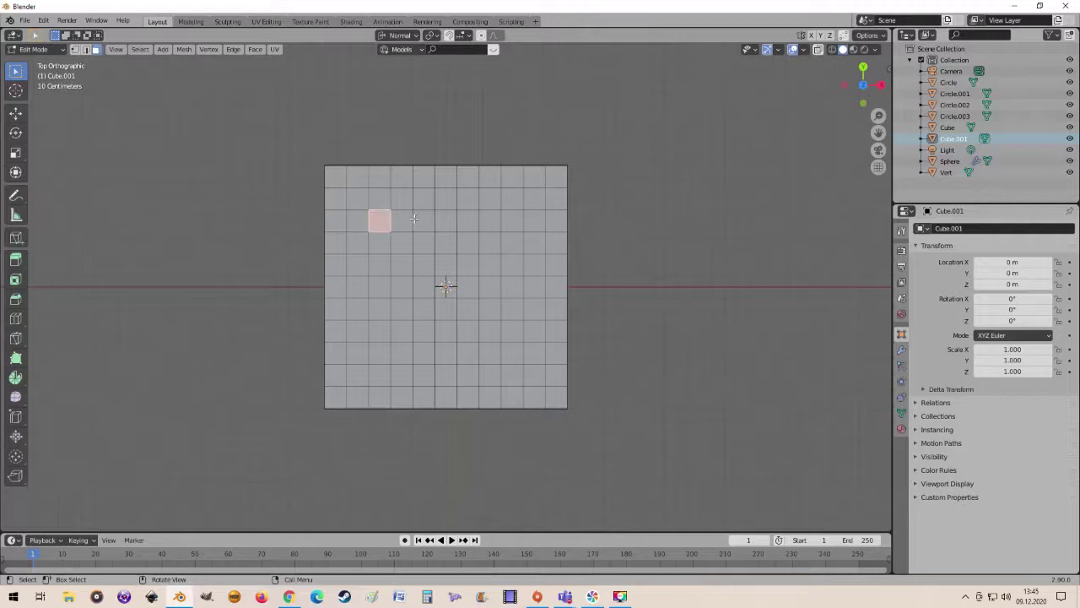
click(86, 49)
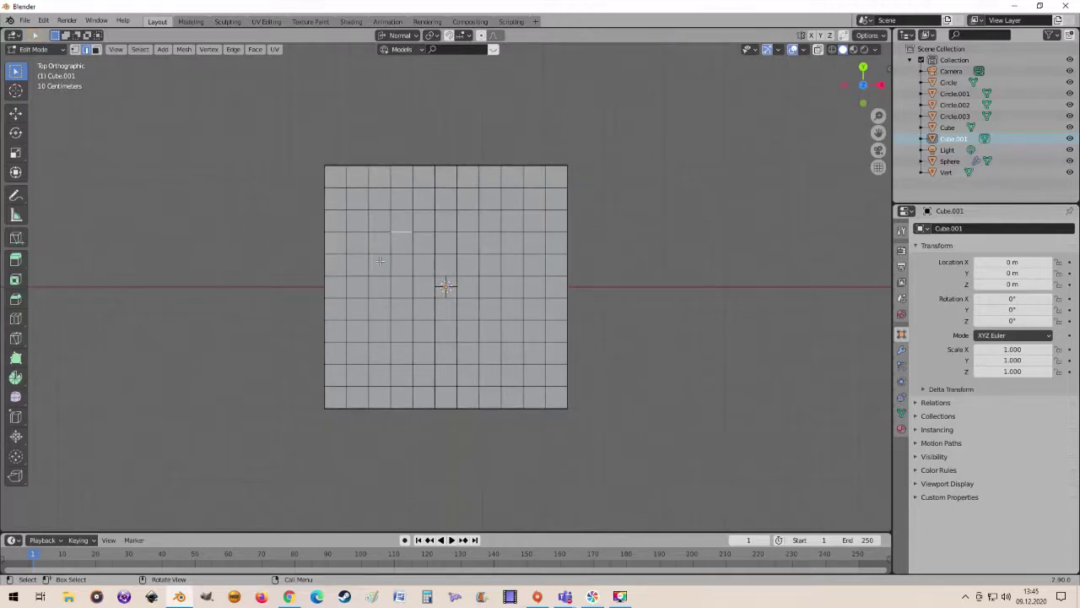
- Select the left, top, right and middle strips of the top grid to form a letter A
click(380, 363)
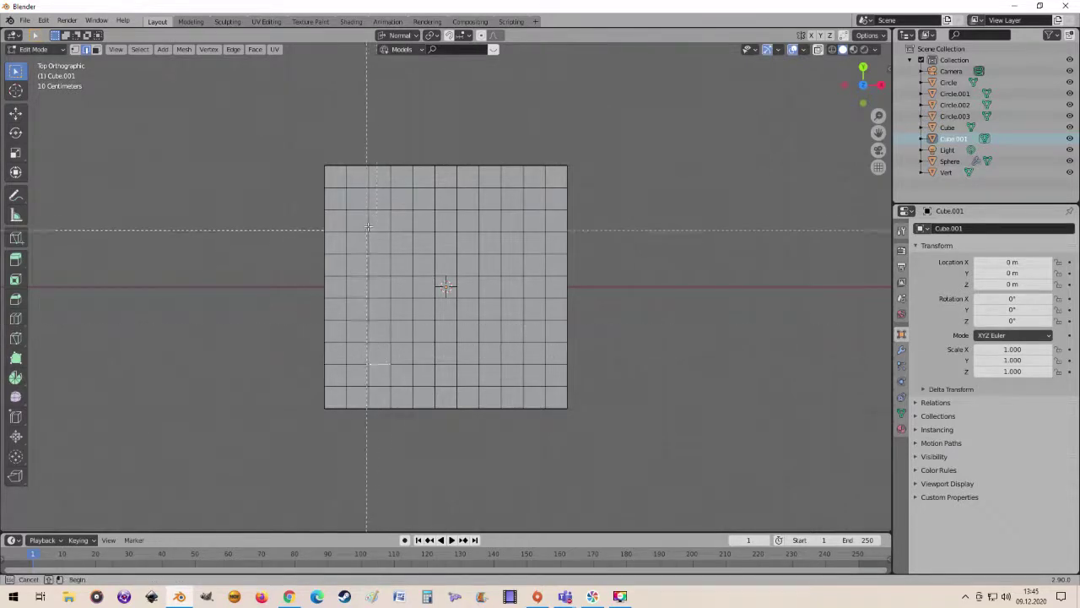
drag(397, 368, 400, 367)
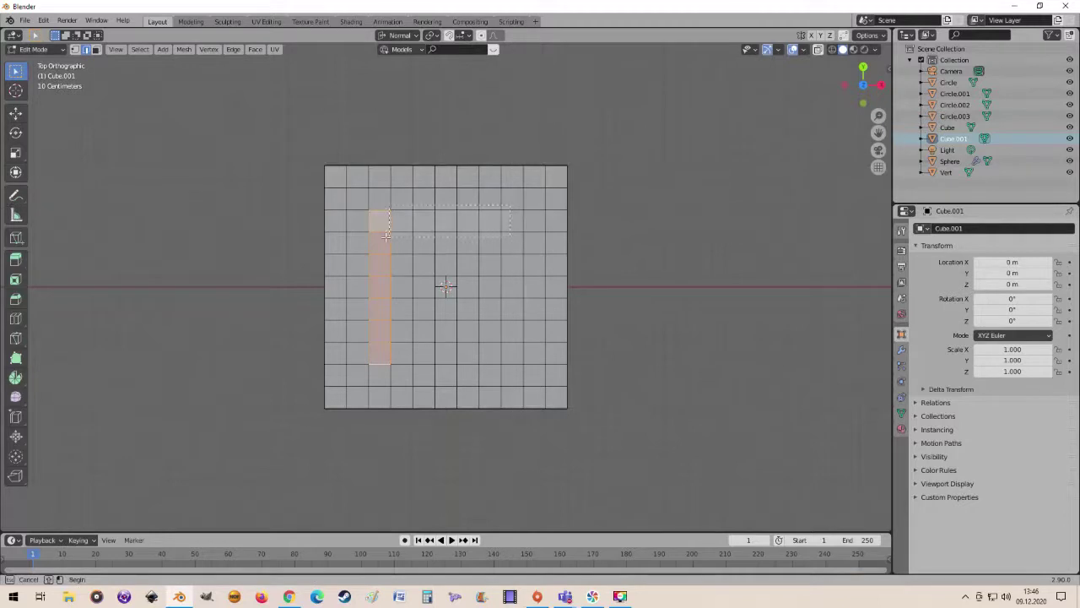
shift+drag(386, 237, 392, 238)
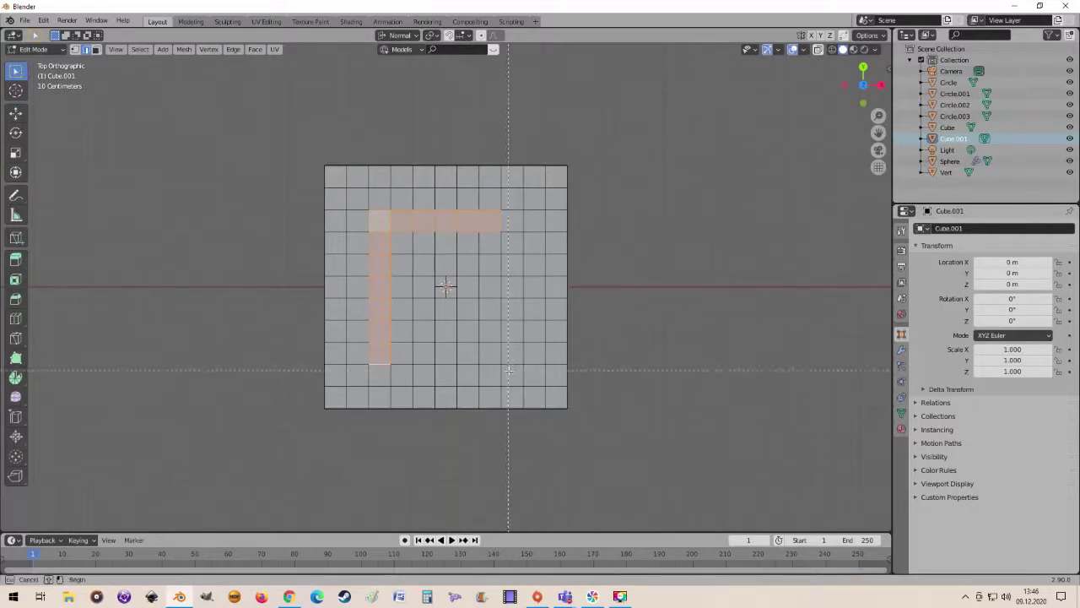
shift+drag(476, 228, 475, 230)
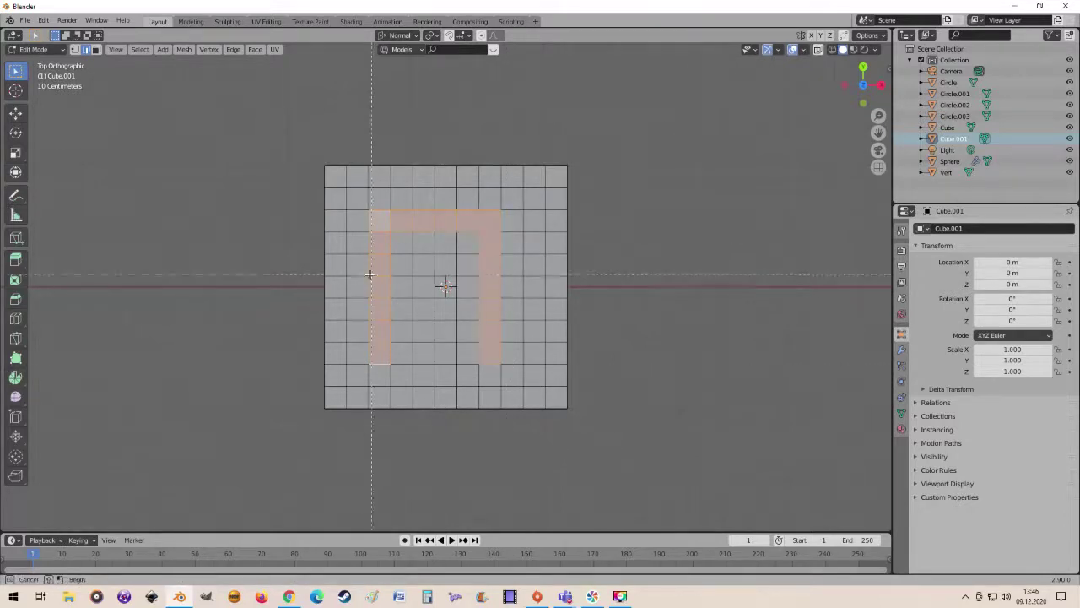
shift+drag(494, 301, 495, 302)
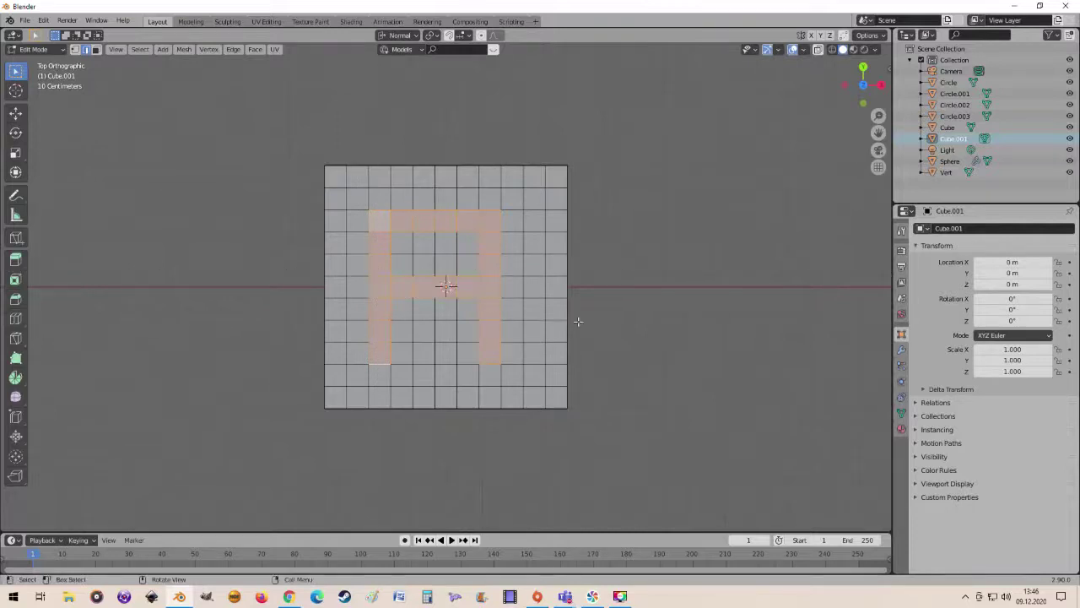
mouse_move(667, 314)
middle_down()
mouse_move(634, 264)
mouse_move(541, 292)
mouse_move(390, 241)
middle_up()
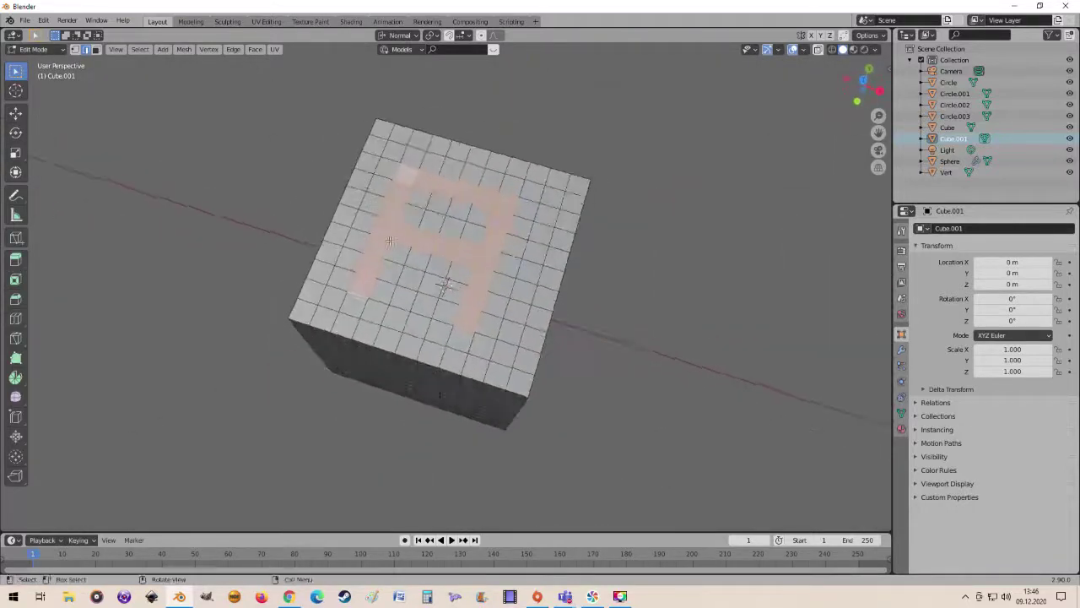
- Apply LoopTools Curve to the A-shaped selection and inspect the arched, deformed cube
right_click(389, 243)
mouse_move(354, 163)
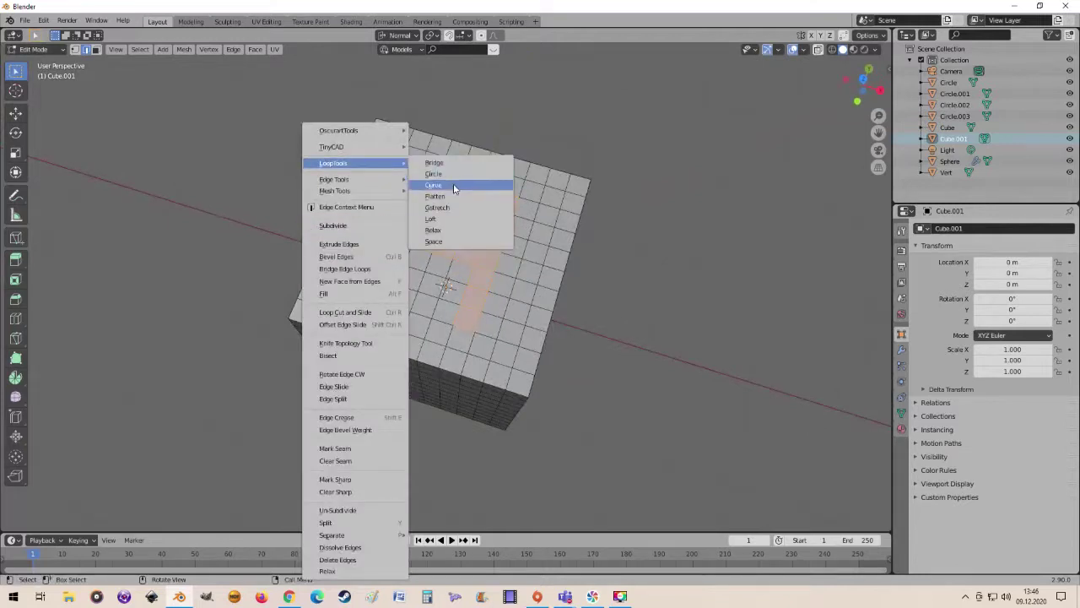
click(447, 185)
mouse_move(602, 324)
middle_down()
mouse_move(611, 372)
mouse_move(622, 302)
mouse_move(471, 171)
middle_up()
middle_drag(541, 292, 474, 275)
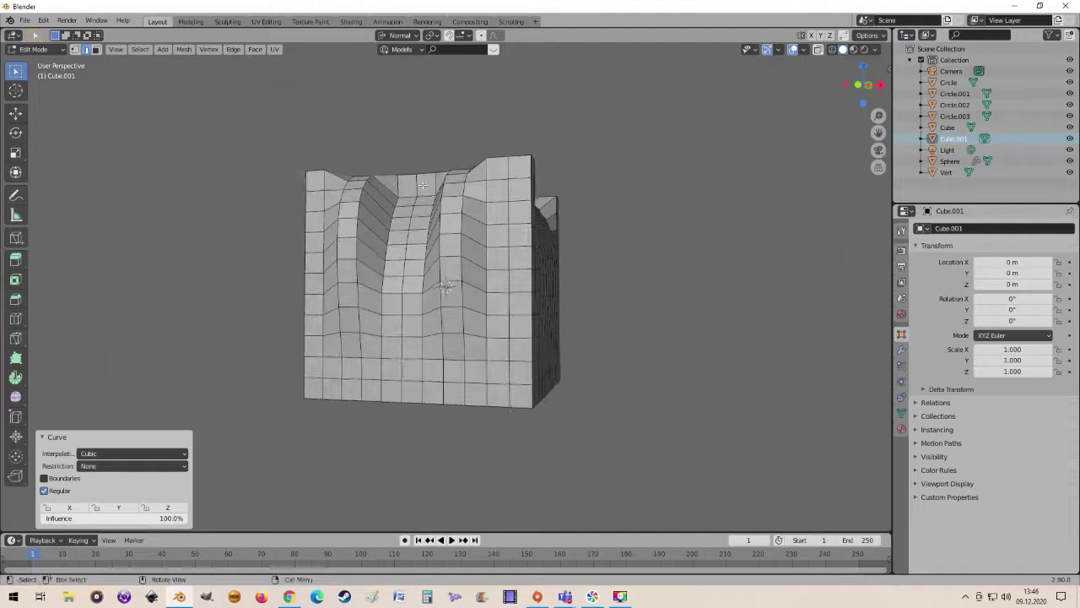
middle_drag(628, 272, 568, 205)
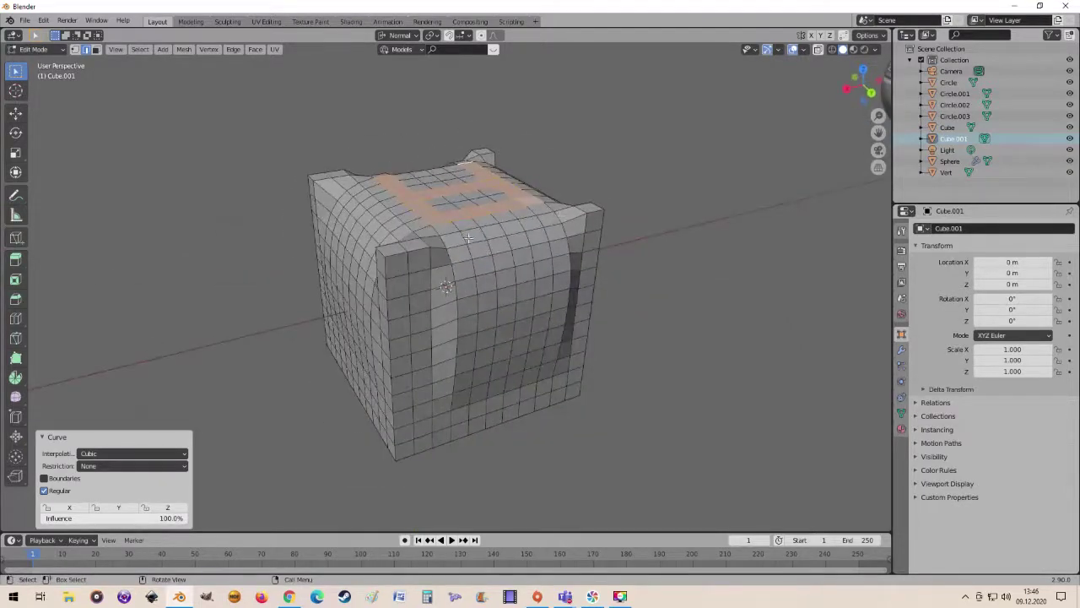
mouse_move(536, 253)
middle_down()
mouse_move(590, 357)
mouse_move(441, 245)
middle_up()
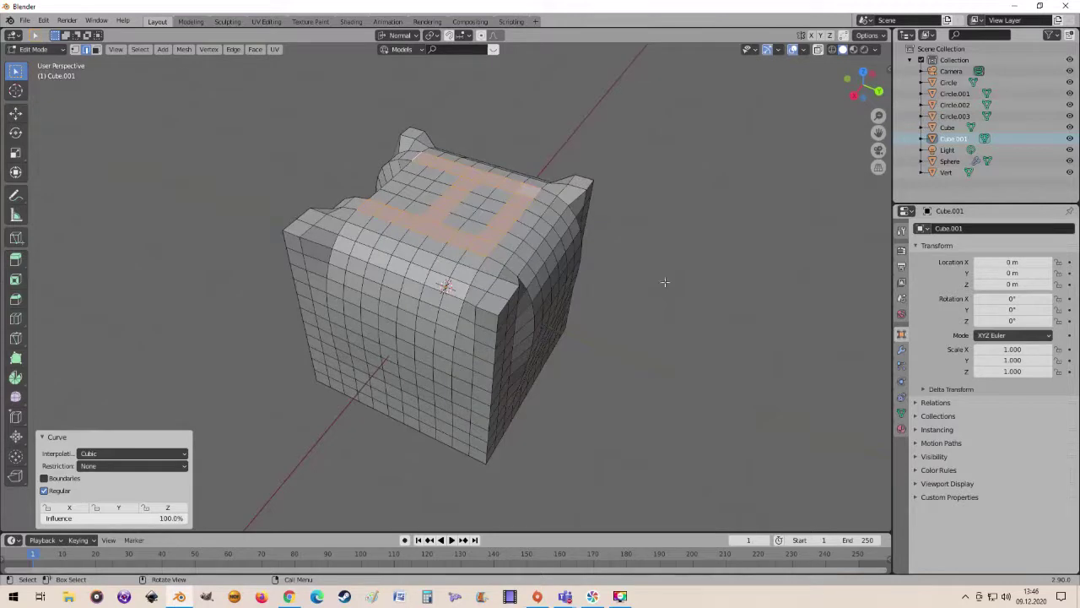
mouse_move(665, 282)
middle_down()
mouse_move(530, 330)
mouse_move(552, 393)
mouse_move(579, 403)
mouse_move(813, 384)
middle_up()
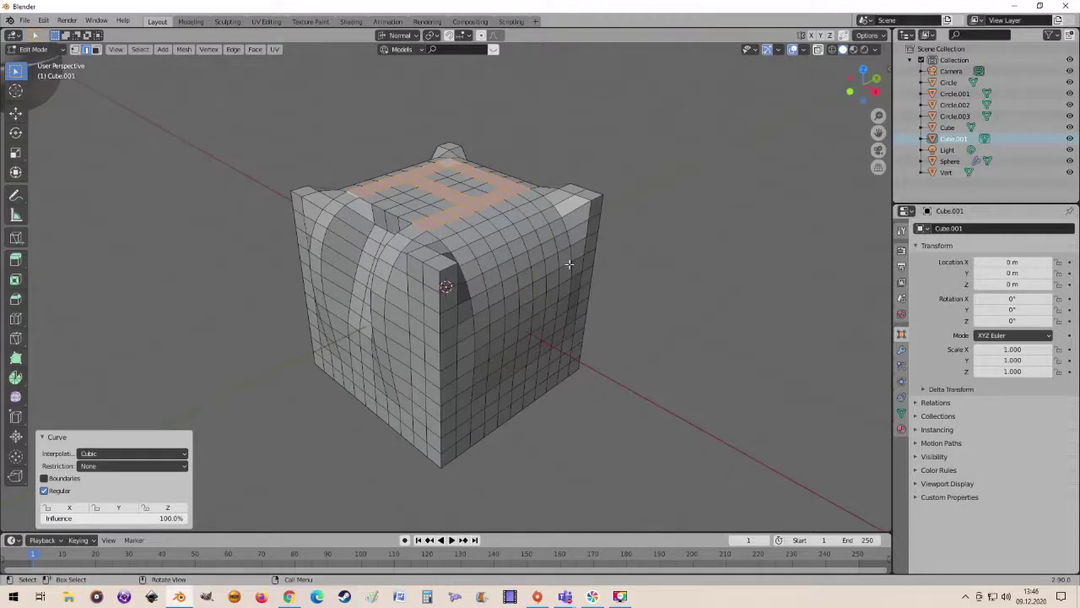
mouse_move(569, 264)
middle_down()
mouse_move(616, 253)
mouse_move(624, 207)
mouse_move(646, 337)
mouse_move(562, 309)
mouse_move(501, 245)
mouse_move(631, 225)
mouse_move(543, 168)
mouse_move(620, 329)
mouse_move(628, 310)
middle_up()
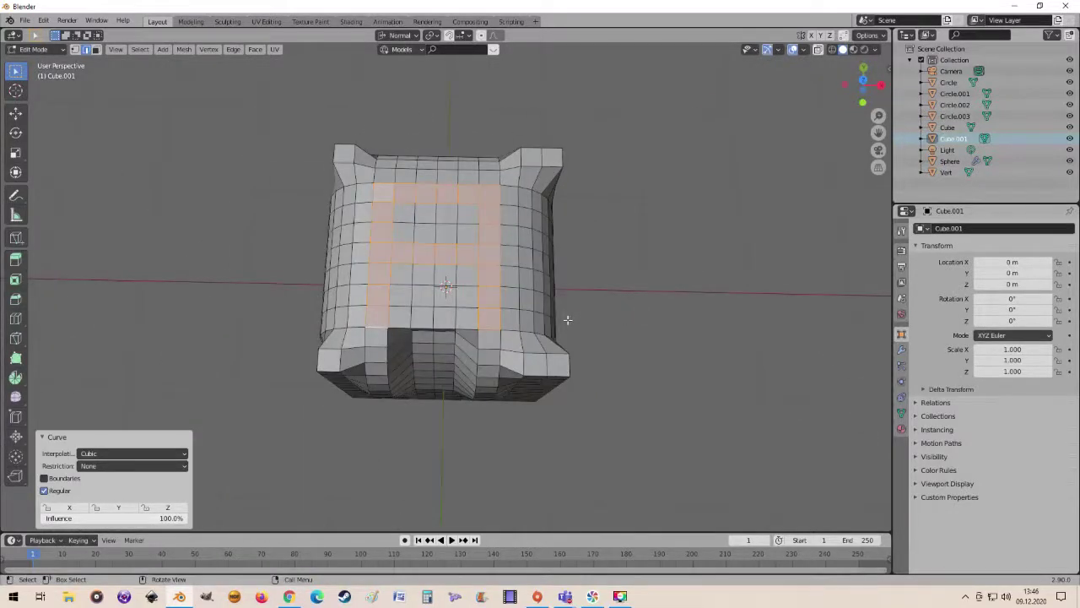
- Select the whole cube mesh and view its curved side
key(a)
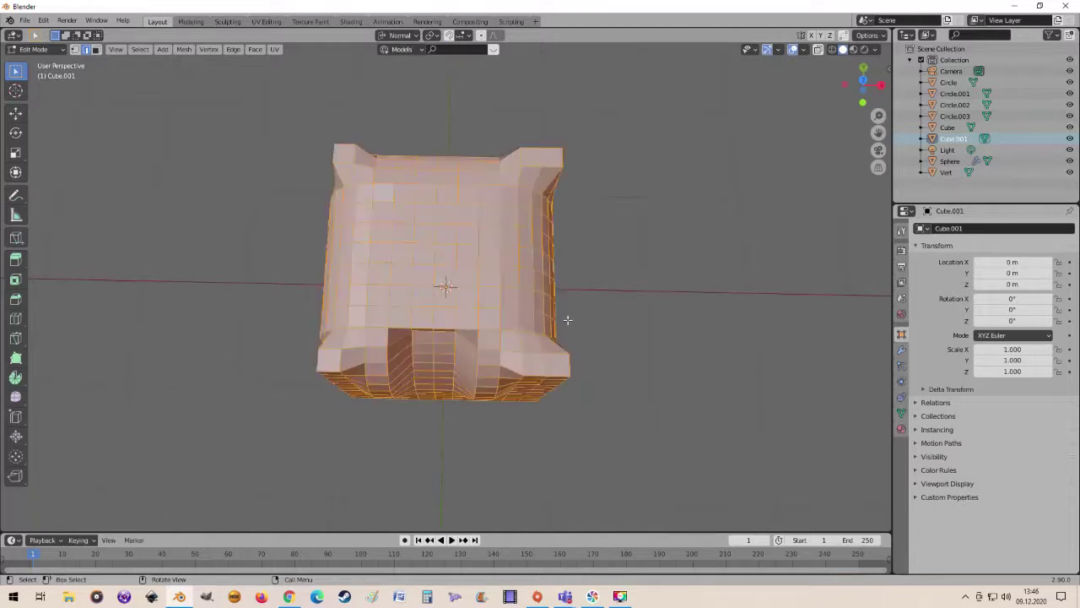
mouse_move(546, 302)
middle_down()
mouse_move(557, 287)
mouse_move(550, 313)
mouse_move(572, 210)
mouse_move(360, 256)
mouse_move(313, 200)
mouse_move(396, 253)
mouse_move(410, 137)
mouse_move(487, 247)
mouse_move(468, 254)
middle_up()
middle_drag(388, 236, 354, 268)
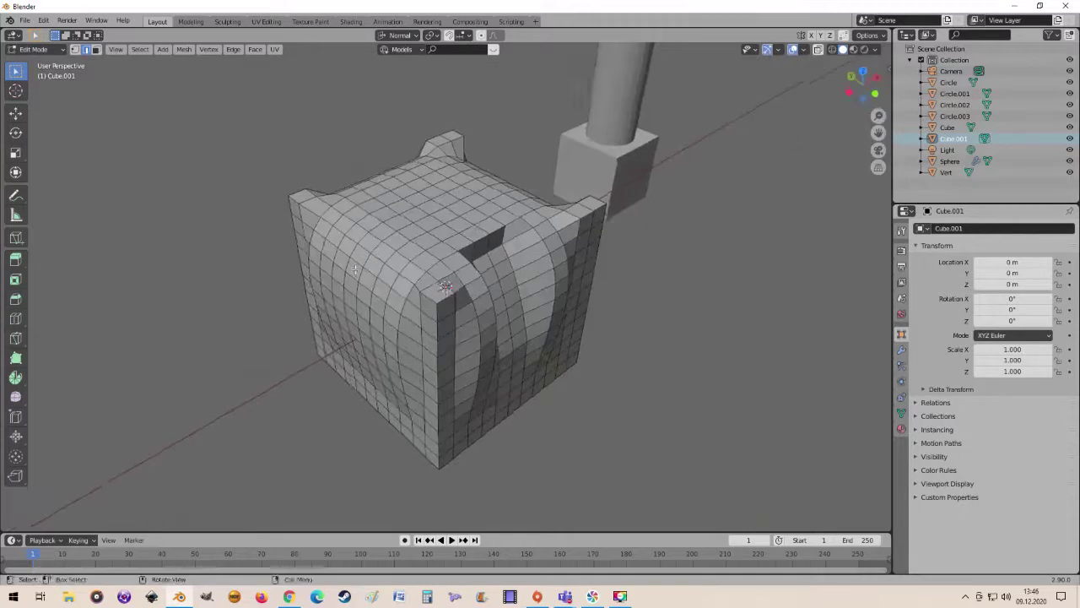
click(94, 49)
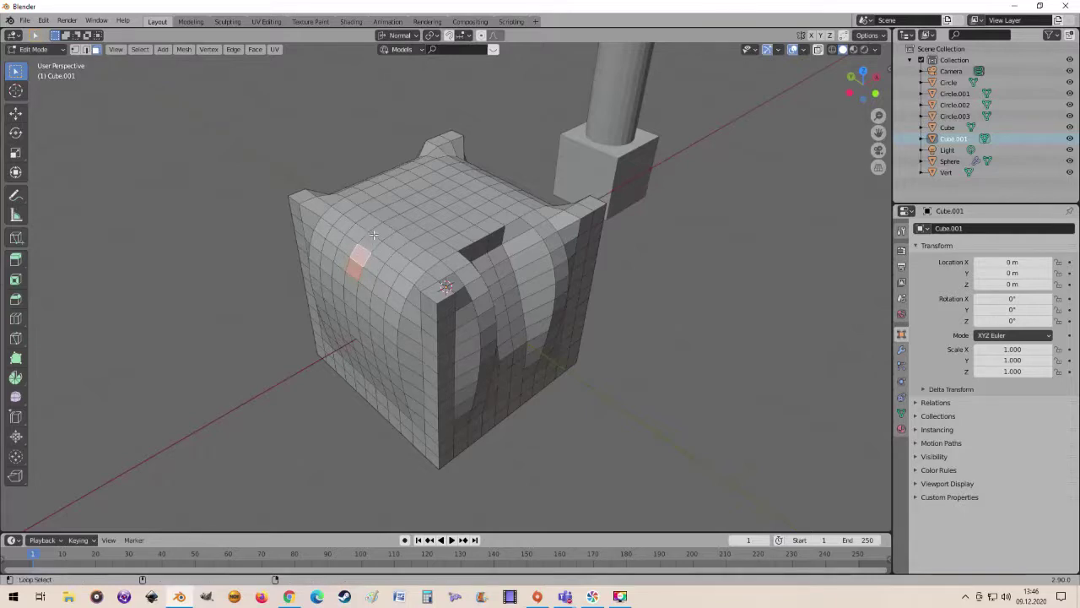
mouse_move(435, 278)
middle_down()
mouse_move(318, 266)
mouse_move(466, 285)
middle_up()
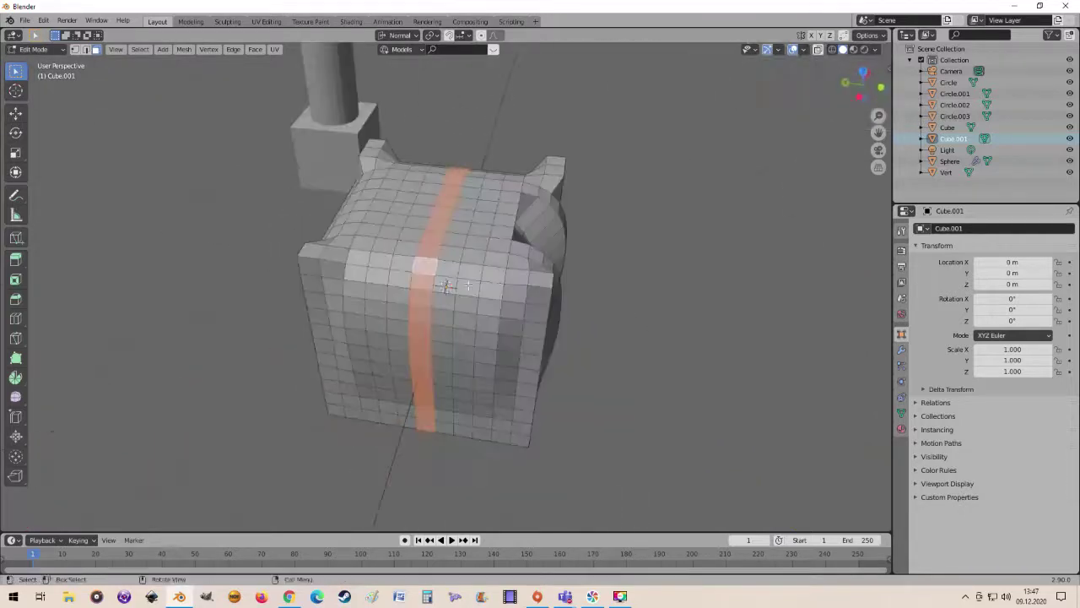
right_click(436, 250)
mouse_move(379, 246)
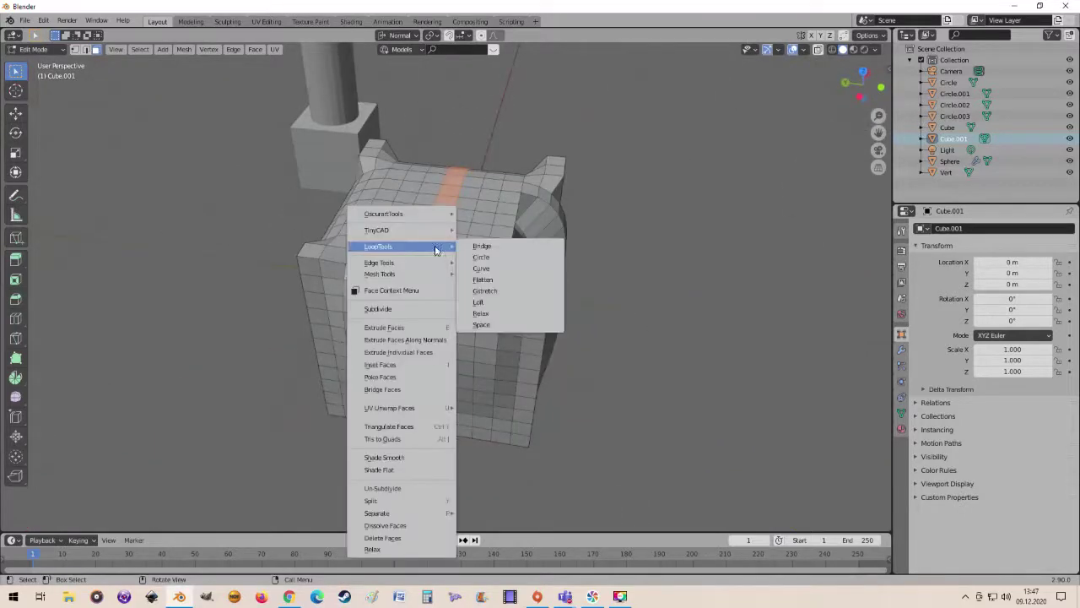
click(500, 271)
mouse_move(608, 302)
middle_down()
mouse_move(393, 188)
mouse_move(645, 288)
mouse_move(649, 268)
mouse_move(606, 242)
mouse_move(480, 264)
mouse_move(513, 303)
mouse_move(456, 337)
mouse_move(591, 325)
mouse_move(602, 313)
mouse_move(585, 326)
mouse_move(636, 410)
mouse_move(672, 403)
mouse_move(526, 362)
mouse_move(406, 293)
mouse_move(479, 364)
mouse_move(598, 367)
middle_up()
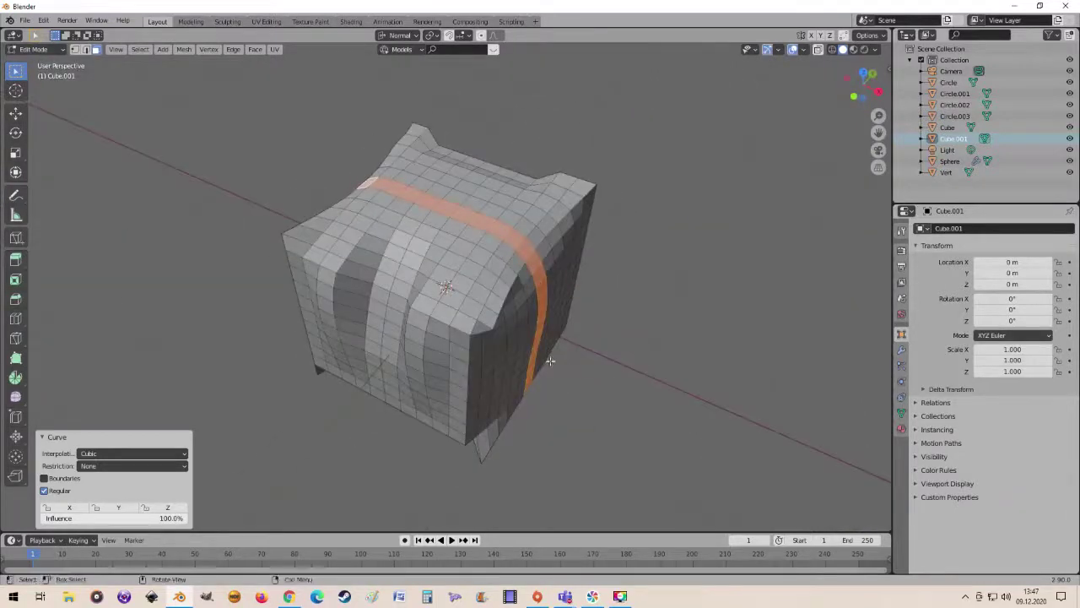
key(ctrl+z)
key(ctrl+z)
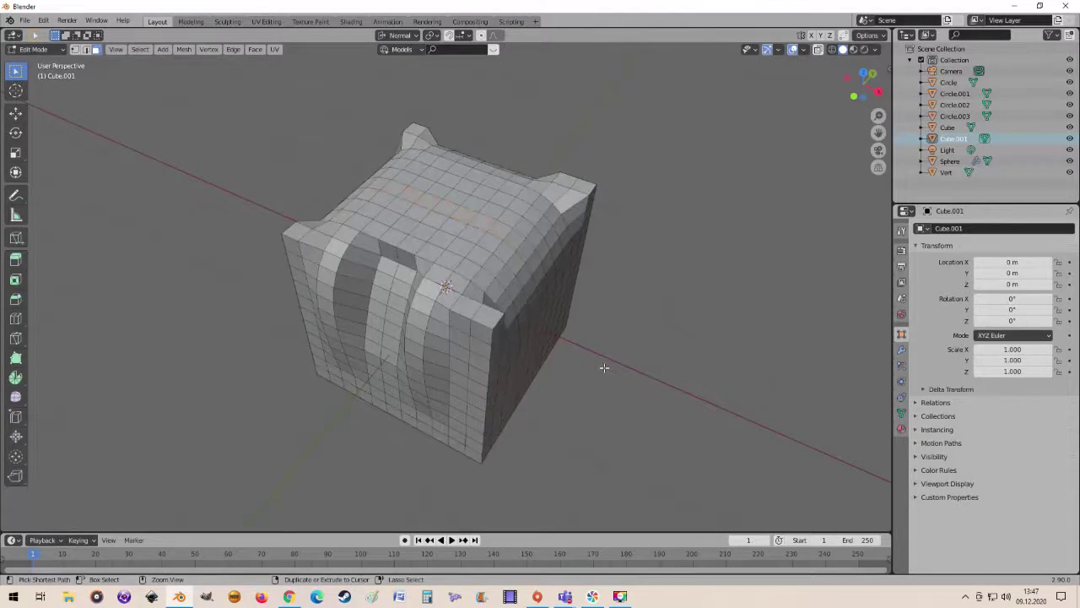
- Circle-select the faces around the cube's inner corner in face select mode
middle_drag(604, 368, 439, 281)
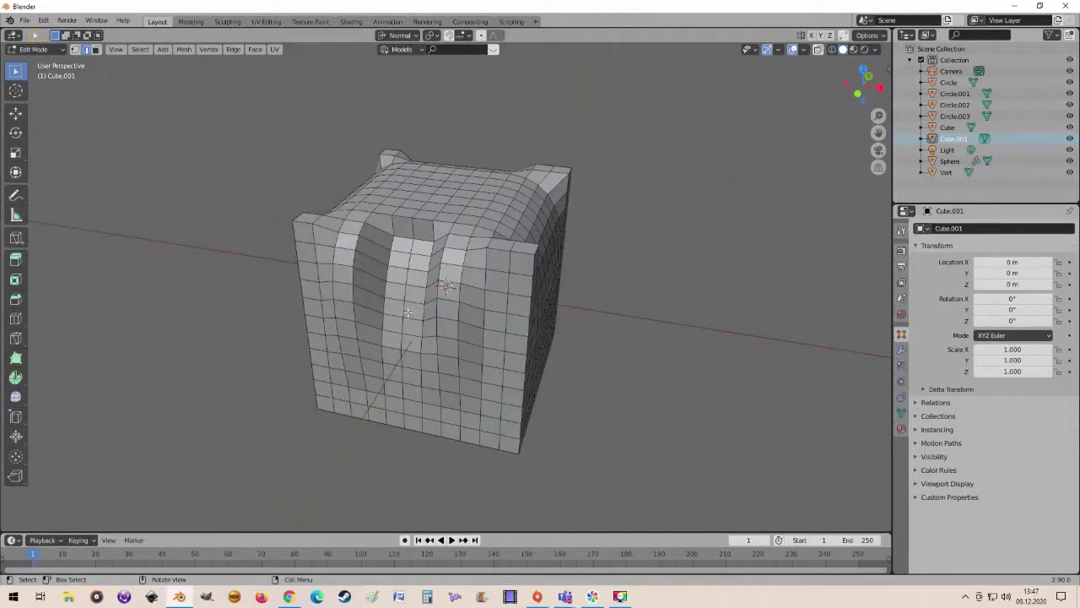
middle_drag(407, 313, 410, 320)
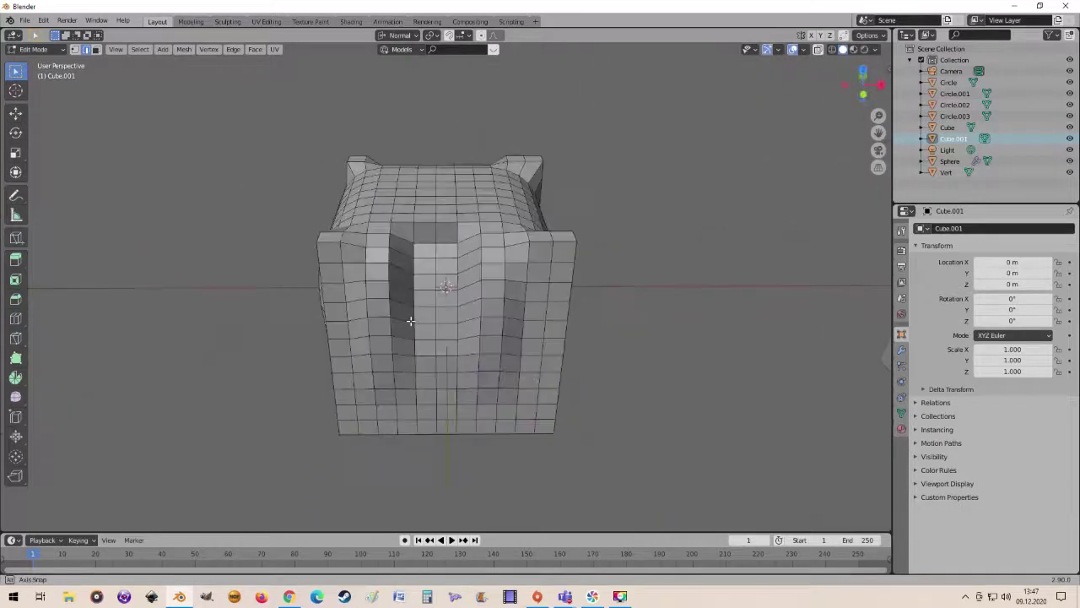
key(c)
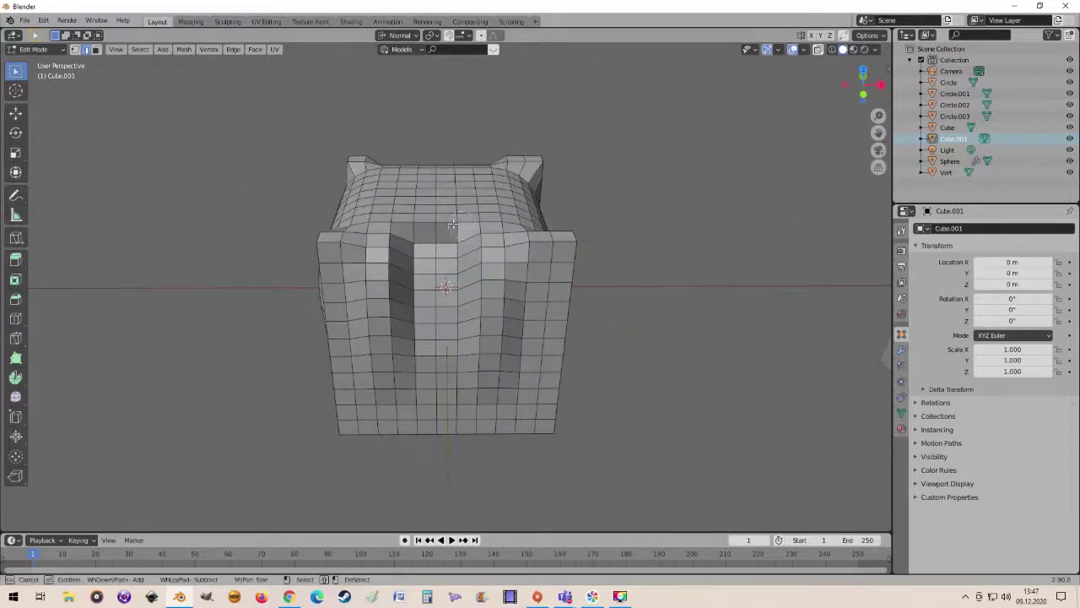
mouse_move(453, 224)
mouse_down()
mouse_move(401, 244)
mouse_move(469, 263)
mouse_up()
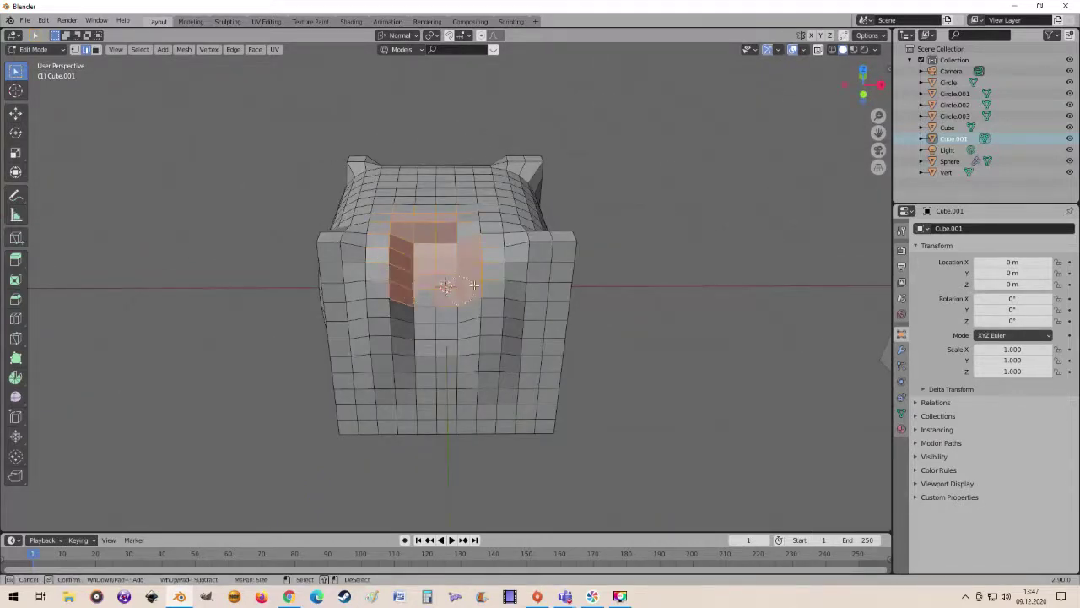
key(Escape)
click(97, 50)
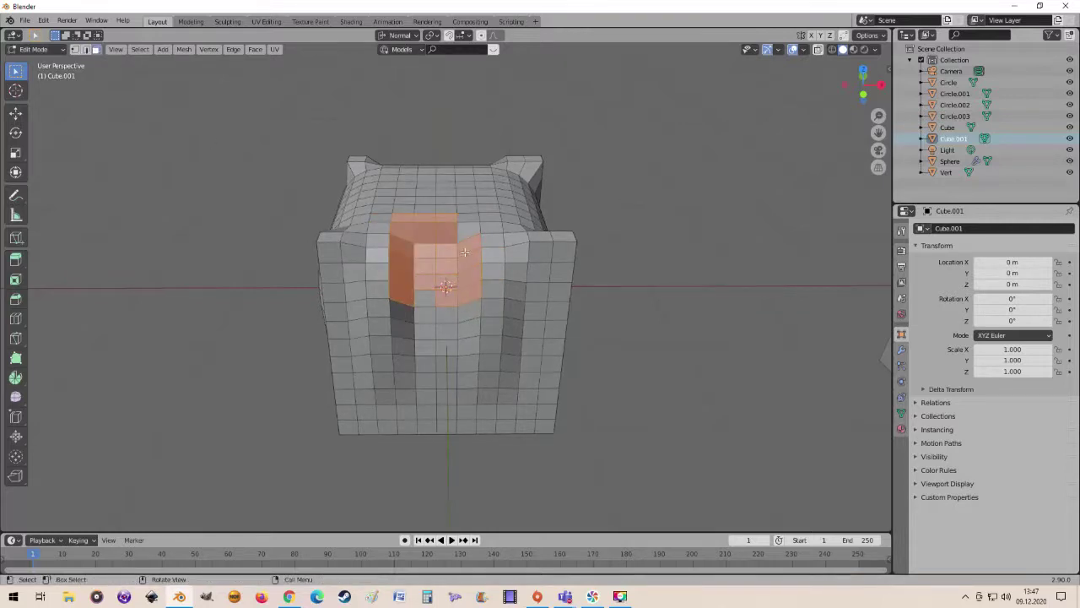
key(c)
drag(486, 257, 463, 251)
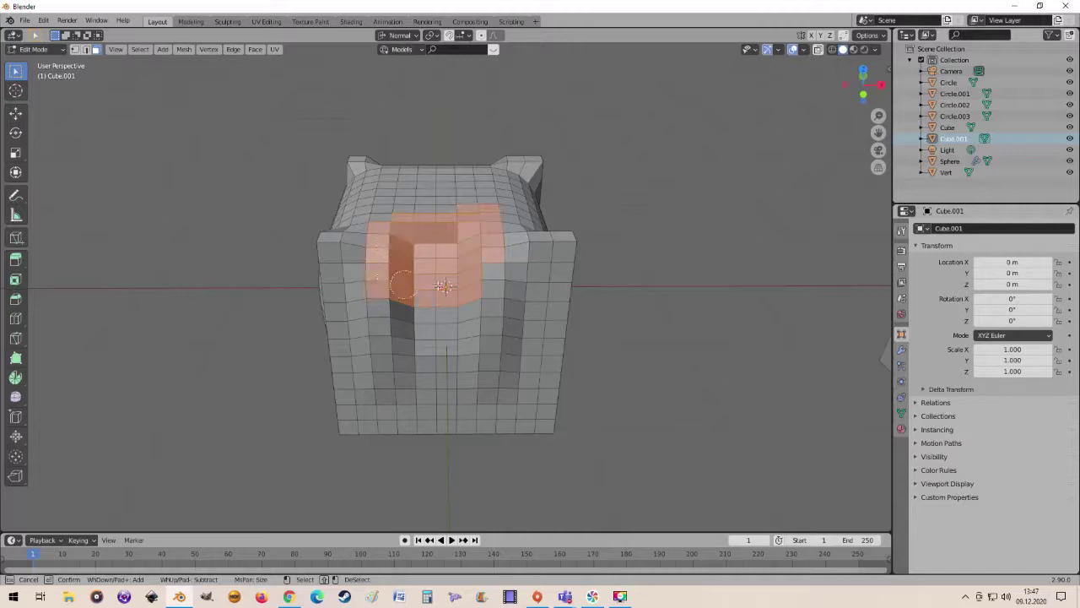
key(Escape)
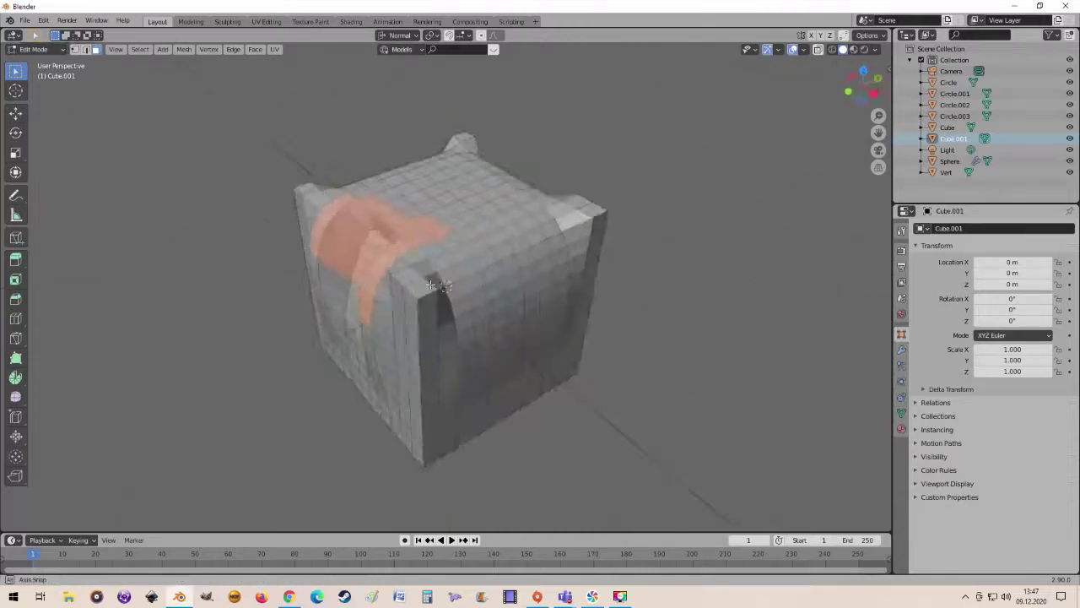
mouse_move(482, 263)
middle_down()
mouse_move(466, 278)
mouse_move(359, 272)
middle_up()
- Apply LoopTools Flatten to the corner patch and adjust its influence
right_click(358, 272)
mouse_move(329, 268)
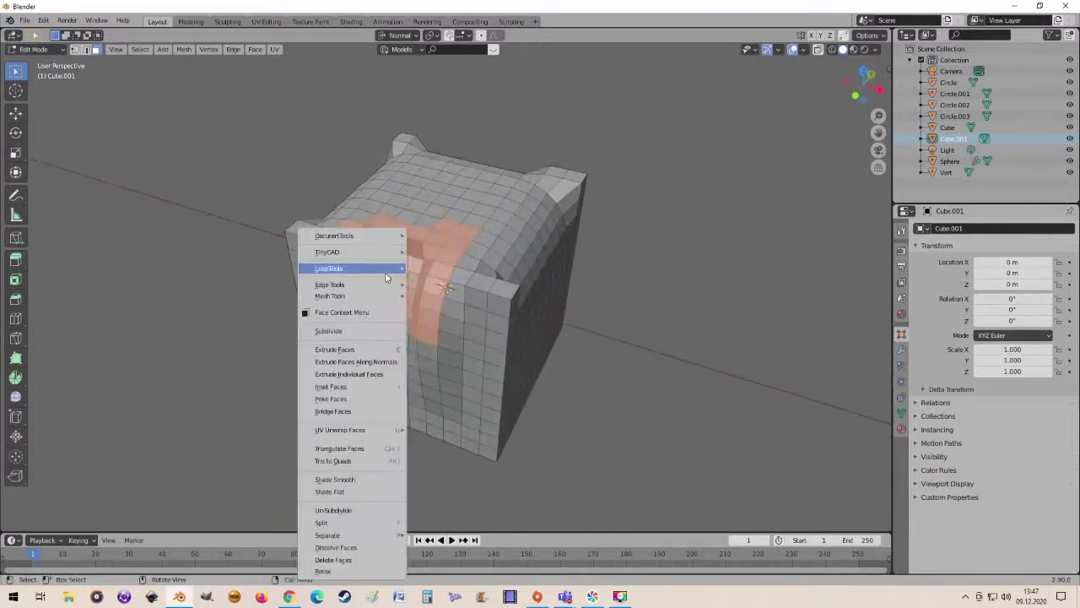
click(450, 301)
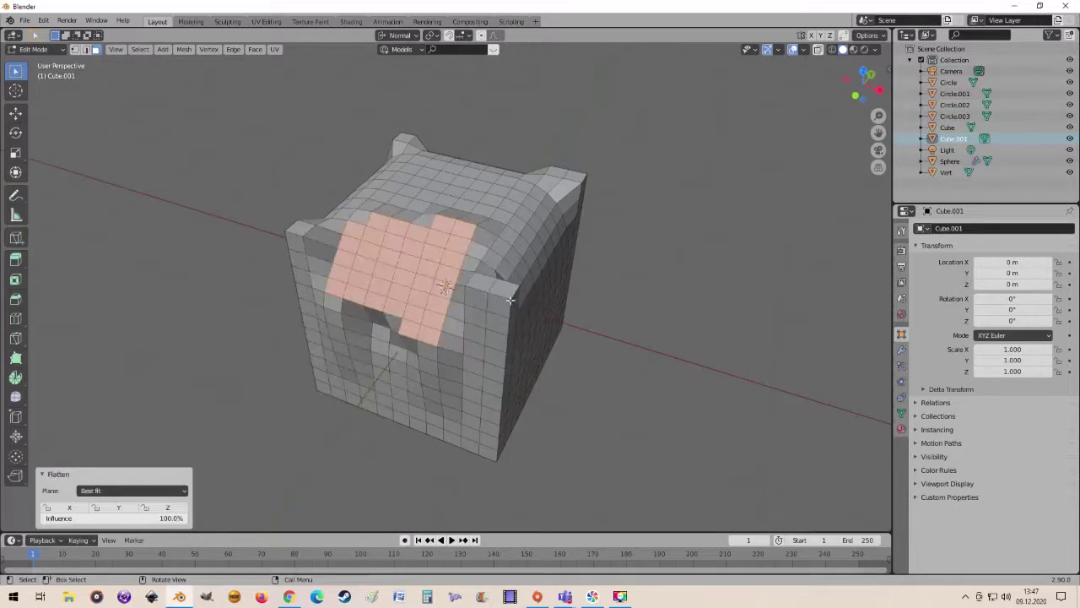
mouse_move(510, 299)
middle_down()
mouse_move(482, 272)
mouse_move(280, 201)
middle_up()
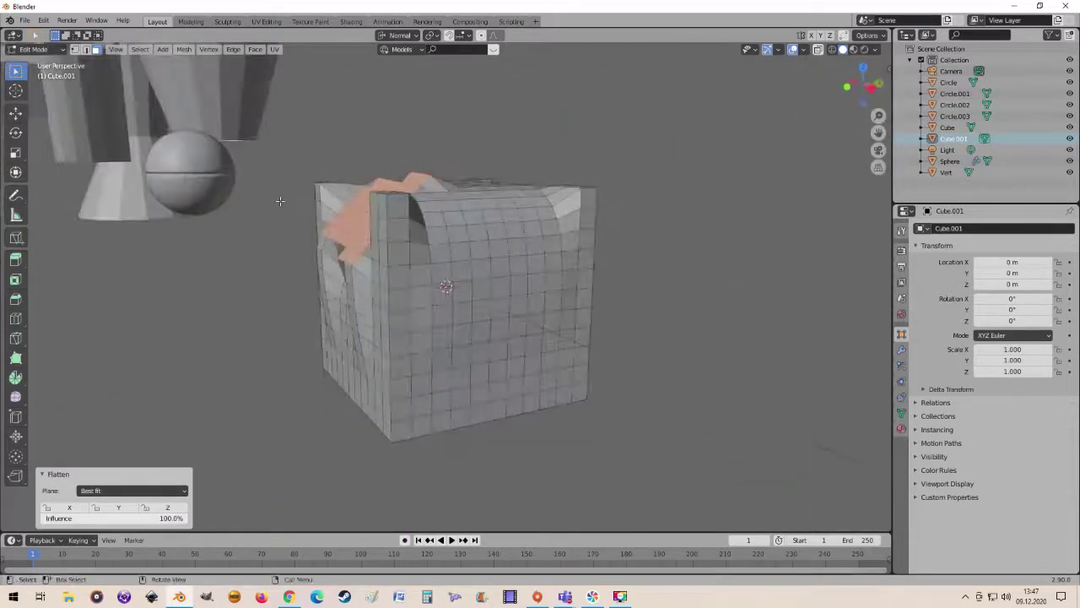
scroll(280, 201, up, 3)
middle_drag(281, 200, 263, 444)
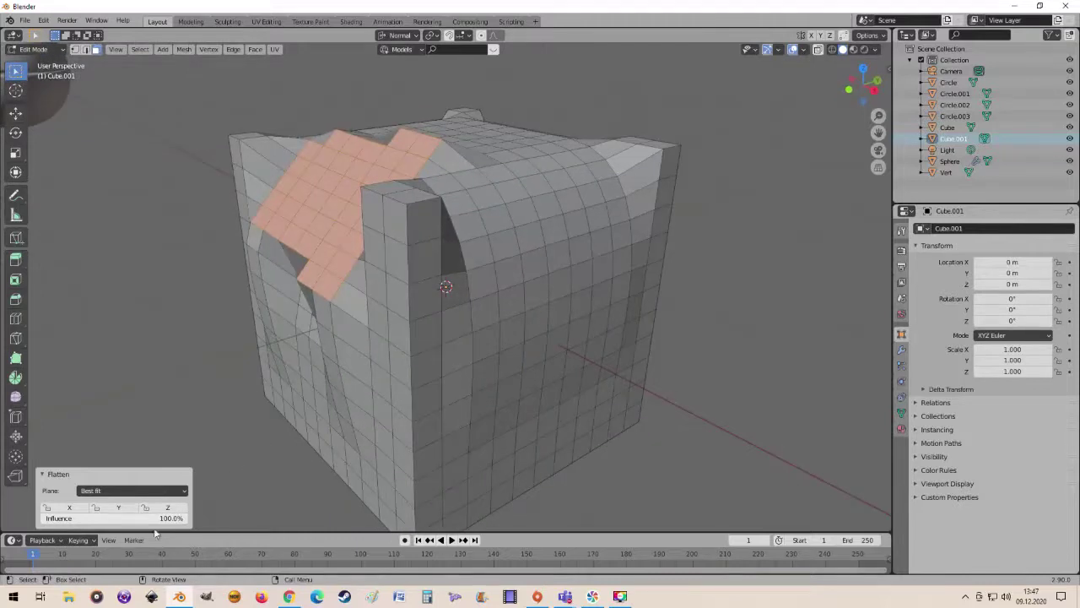
mouse_move(164, 523)
mouse_down()
mouse_move(140, 523)
mouse_move(160, 518)
mouse_up()
scroll(344, 255, down, 5)
mouse_move(343, 256)
middle_down()
mouse_move(564, 253)
mouse_move(489, 251)
mouse_move(489, 272)
mouse_move(531, 203)
mouse_move(503, 245)
middle_up()
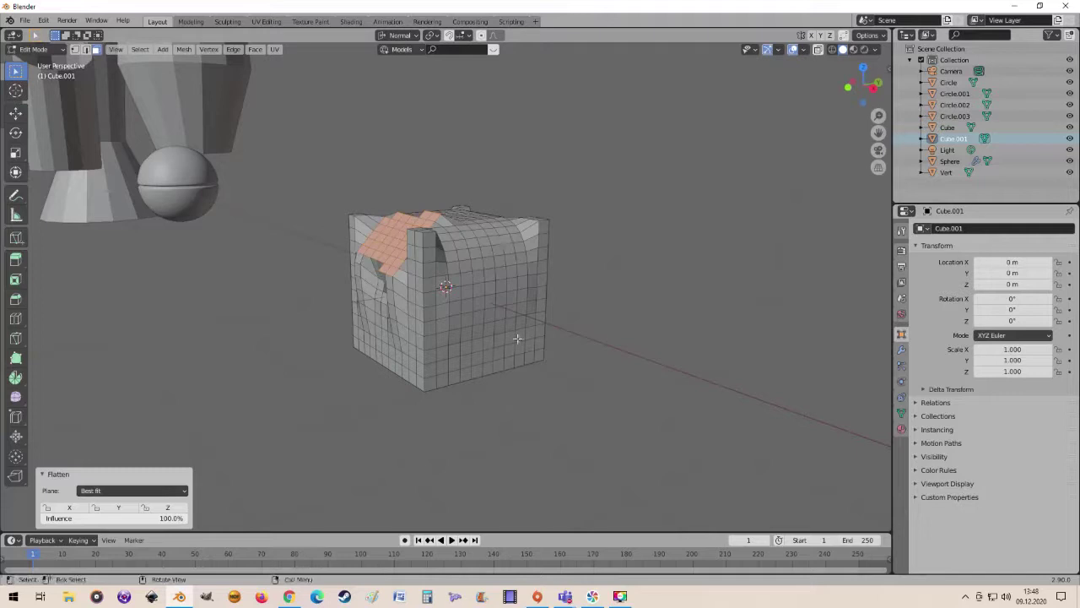
- Circle-select faces on the cube's side and flatten them with LoopTools Flatten
key(c)
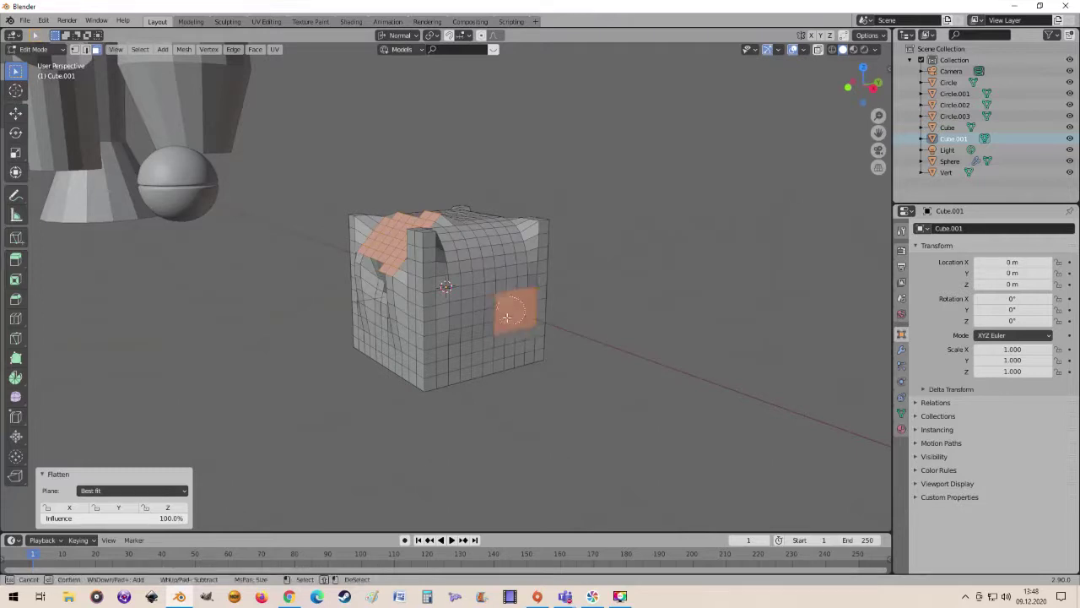
key(Escape)
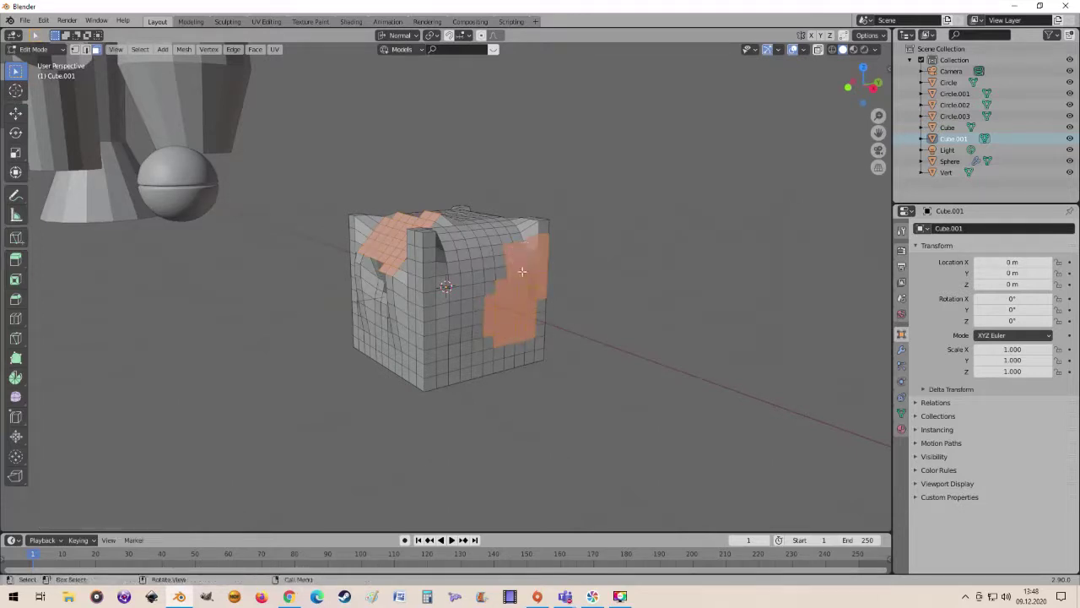
right_click(524, 270)
mouse_move(490, 269)
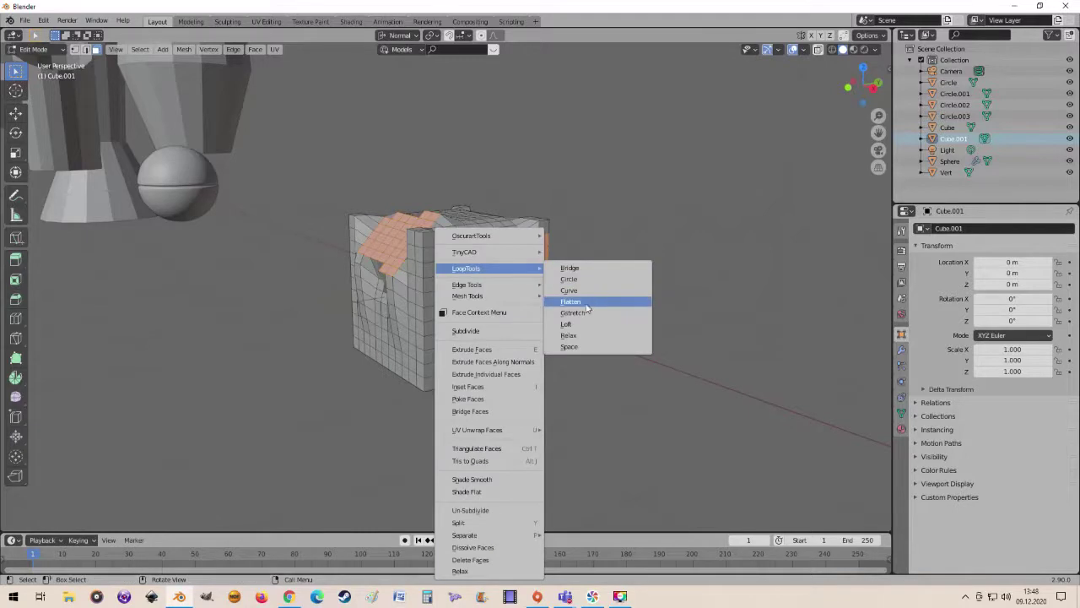
click(587, 307)
mouse_move(579, 304)
middle_down()
mouse_move(477, 331)
mouse_move(497, 240)
mouse_move(521, 295)
mouse_move(650, 303)
mouse_move(553, 224)
mouse_move(661, 264)
middle_up()
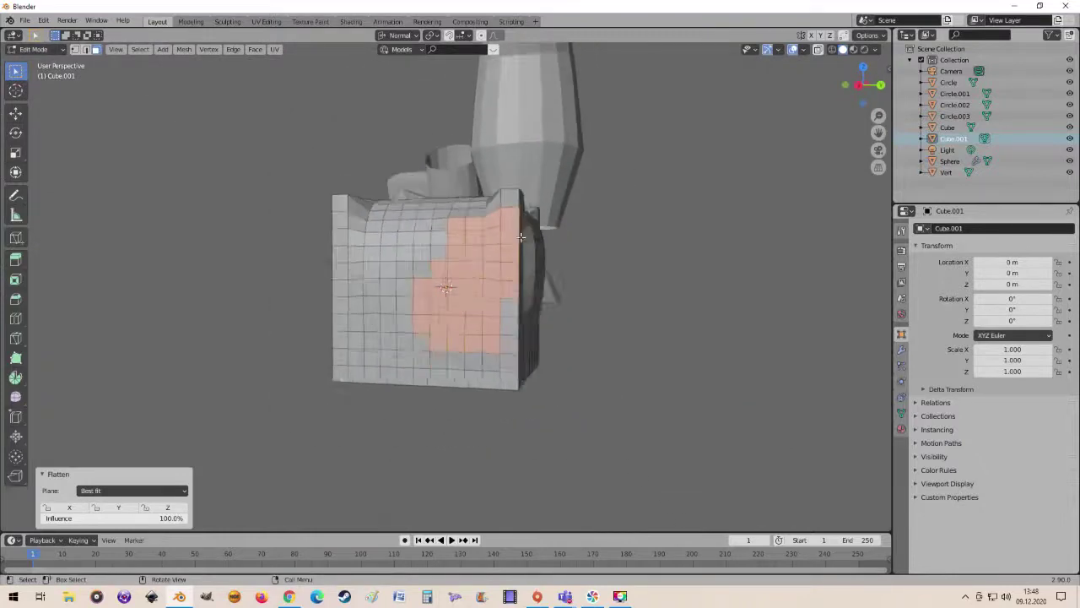
scroll(504, 273, down, 3)
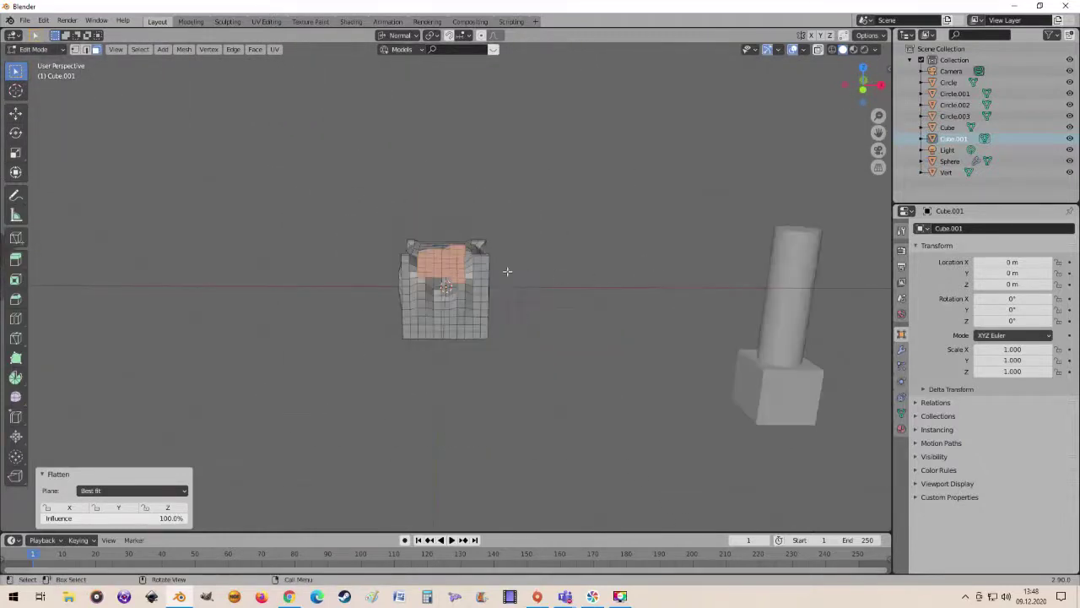
scroll(504, 273, down, 4)
scroll(504, 272, up, 1)
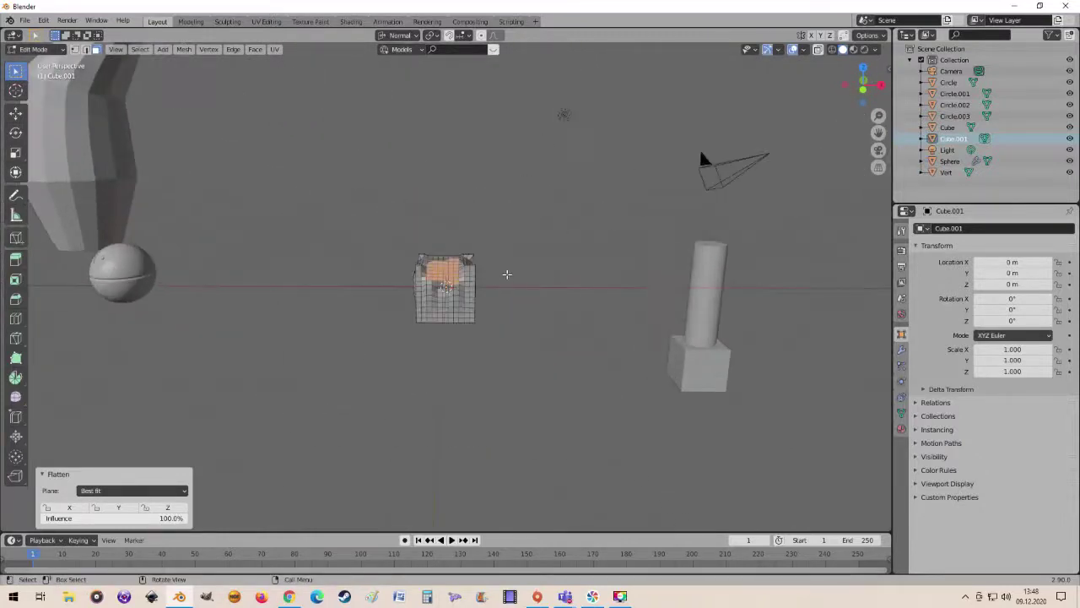
- Leave Edit Mode, move the cube to the upper left and add a Monkey head
key(Tab)
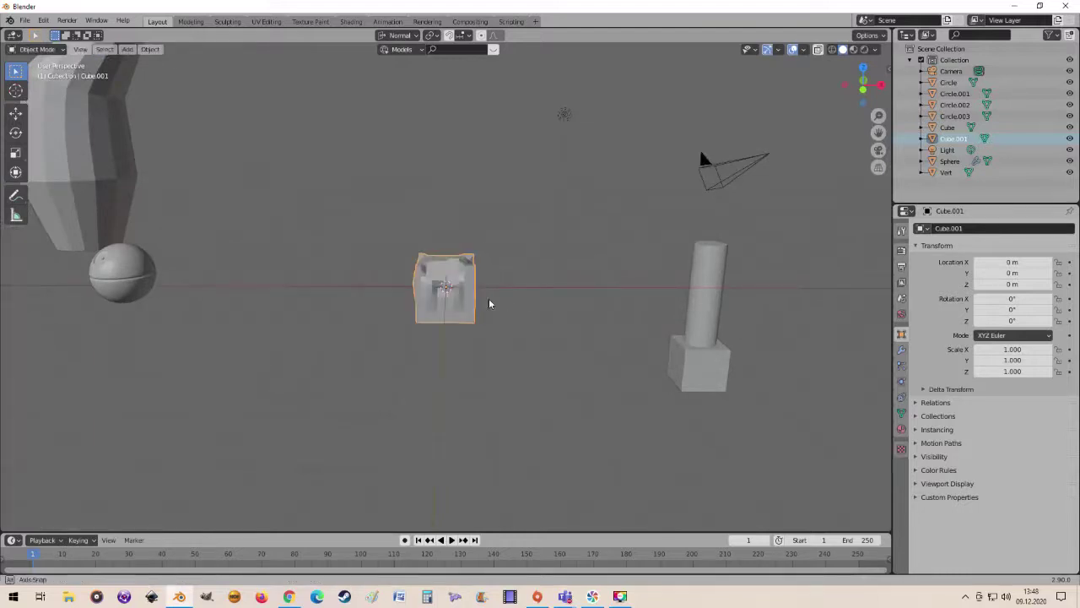
middle_drag(489, 299, 473, 298)
key(g)
click(383, 159)
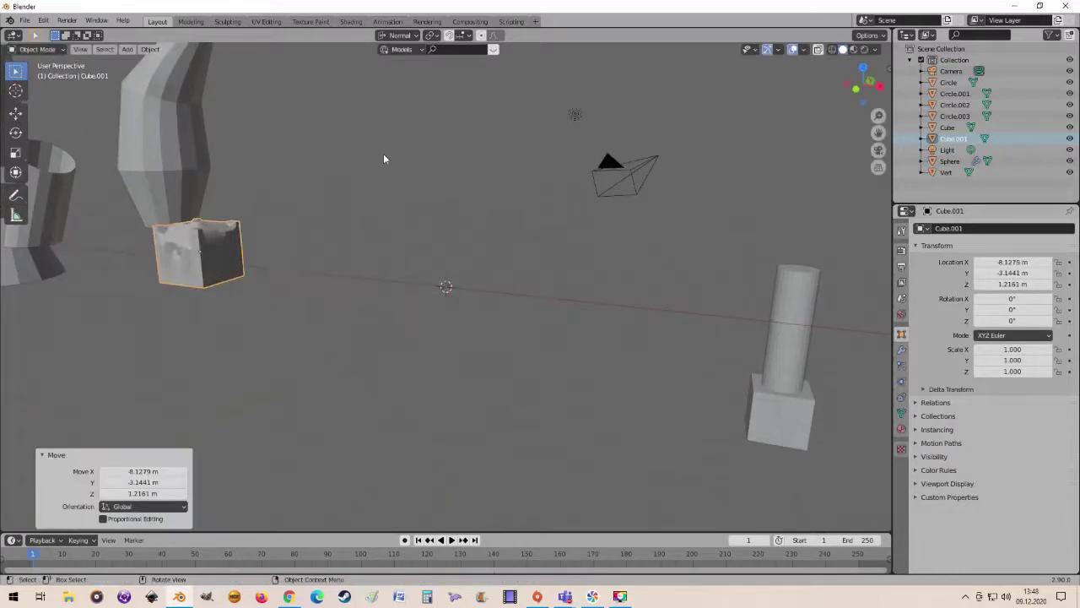
click(128, 51)
mouse_move(144, 63)
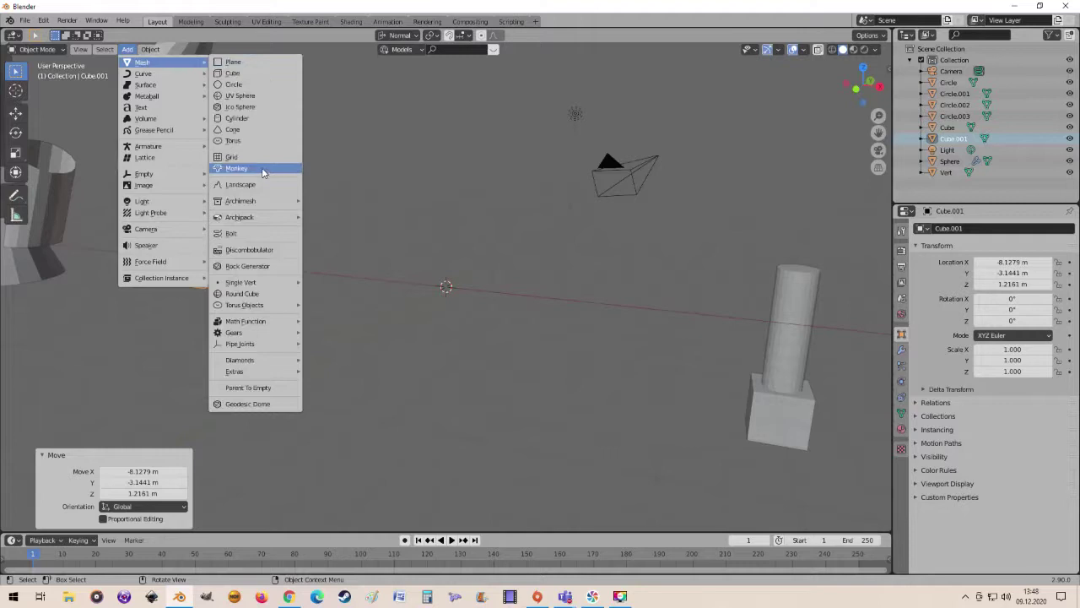
click(263, 169)
scroll(454, 220, up, 4)
mouse_move(464, 236)
middle_down()
mouse_move(461, 278)
mouse_move(420, 272)
middle_up()
- In Edit Mode, deselect all and circle-select the faces on top of Suzanne's head
key(Tab)
scroll(462, 278, up, 3)
key(alt+a)
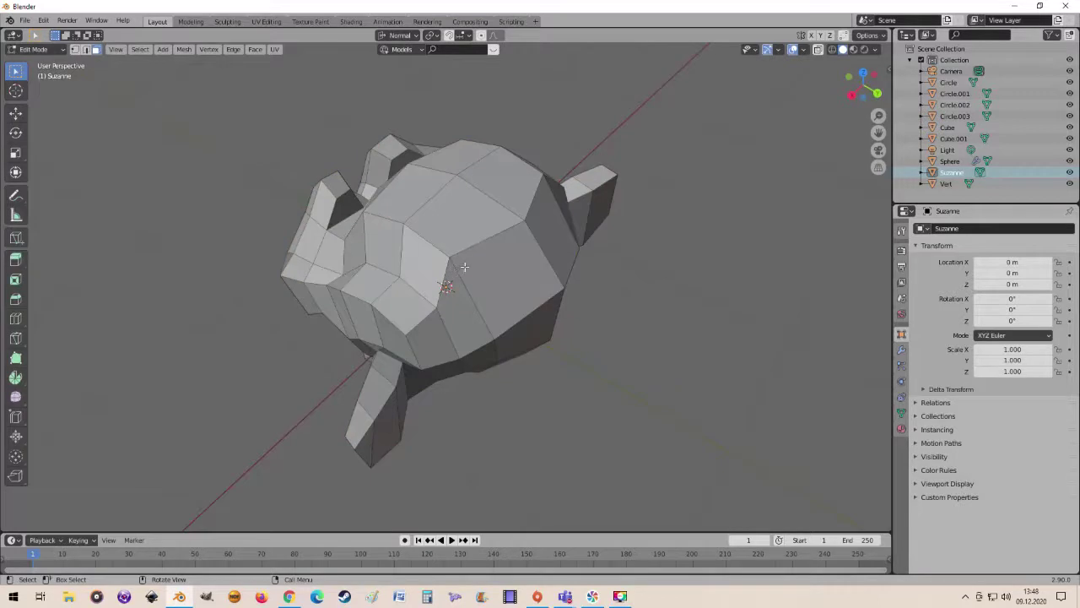
key(c)
drag(504, 228, 408, 242)
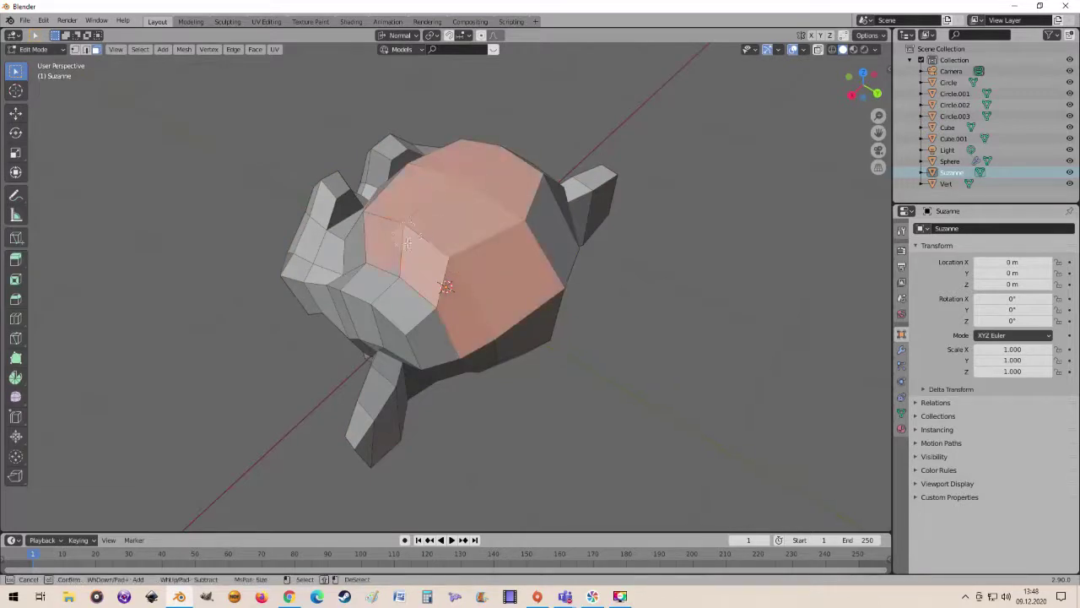
right_click(665, 277)
- Flatten the selected head faces with LoopTools Flatten and return to Object Mode
mouse_move(665, 277)
middle_down()
mouse_move(491, 282)
mouse_move(481, 254)
mouse_move(699, 229)
mouse_move(456, 253)
middle_up()
right_click(443, 230)
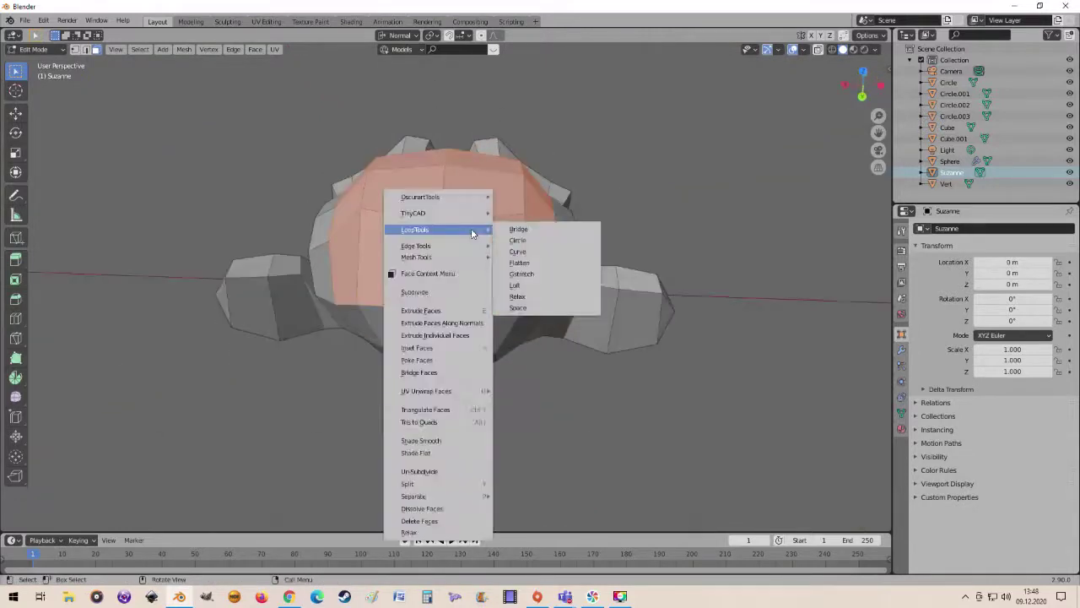
click(528, 263)
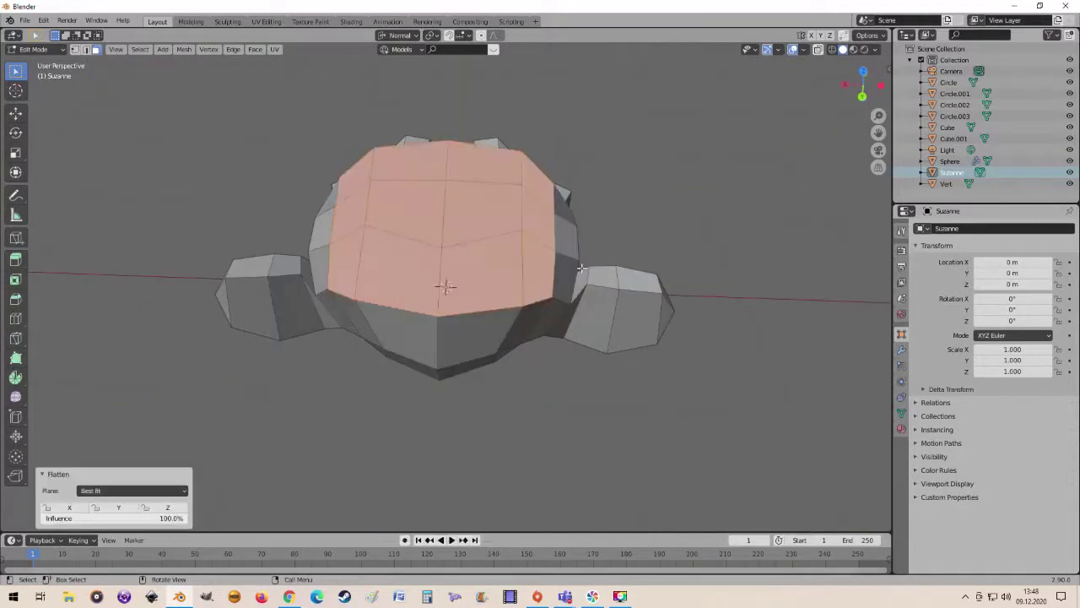
mouse_move(527, 262)
middle_down()
mouse_move(471, 234)
mouse_move(707, 239)
mouse_move(227, 279)
mouse_move(241, 273)
middle_up()
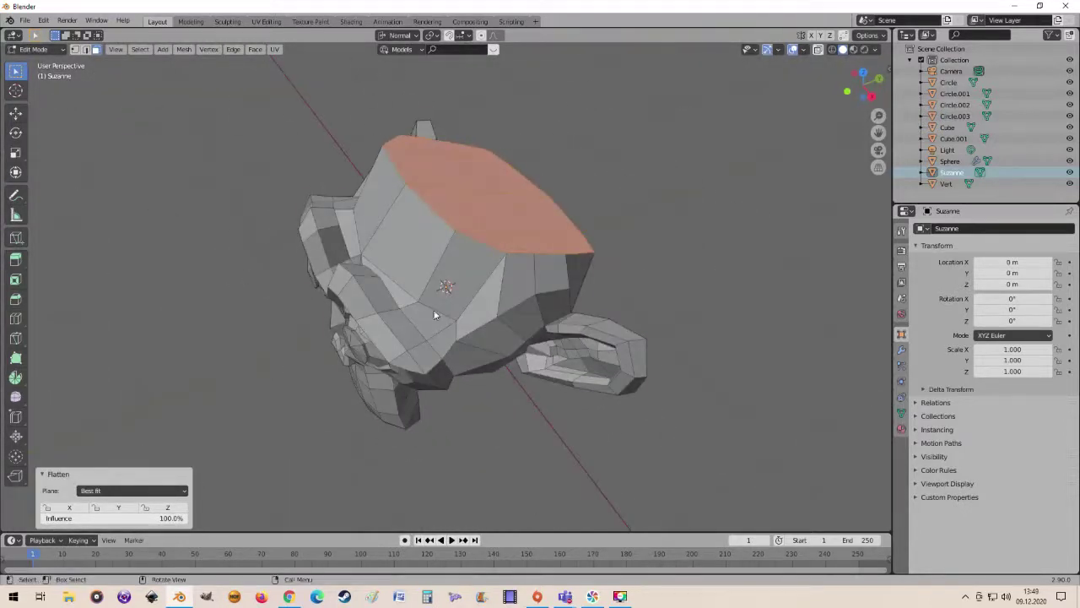
key(Tab)
middle_drag(516, 299, 403, 271)
mouse_move(576, 168)
middle_down()
mouse_move(260, 166)
mouse_move(448, 168)
mouse_move(574, 149)
mouse_move(720, 202)
mouse_move(644, 308)
mouse_move(438, 300)
middle_up()
scroll(665, 305, up, 2)
scroll(665, 307, up, 3)
- Move Suzanne further to the right along the X axis
key(g)
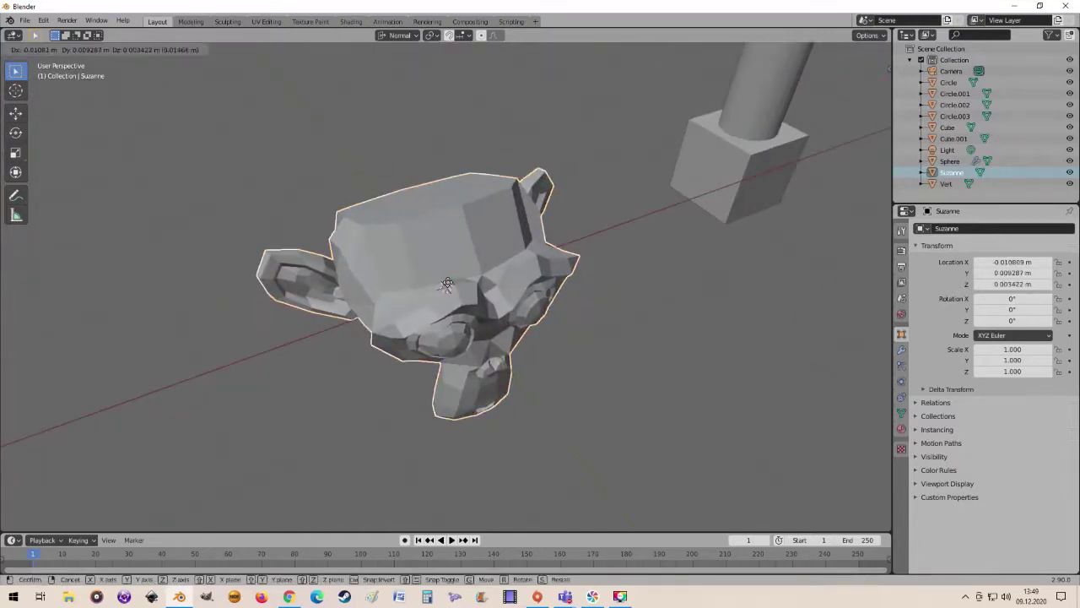
click(690, 179)
mouse_move(691, 179)
middle_down()
mouse_move(504, 190)
mouse_move(605, 250)
mouse_move(536, 316)
middle_up()
key(g)
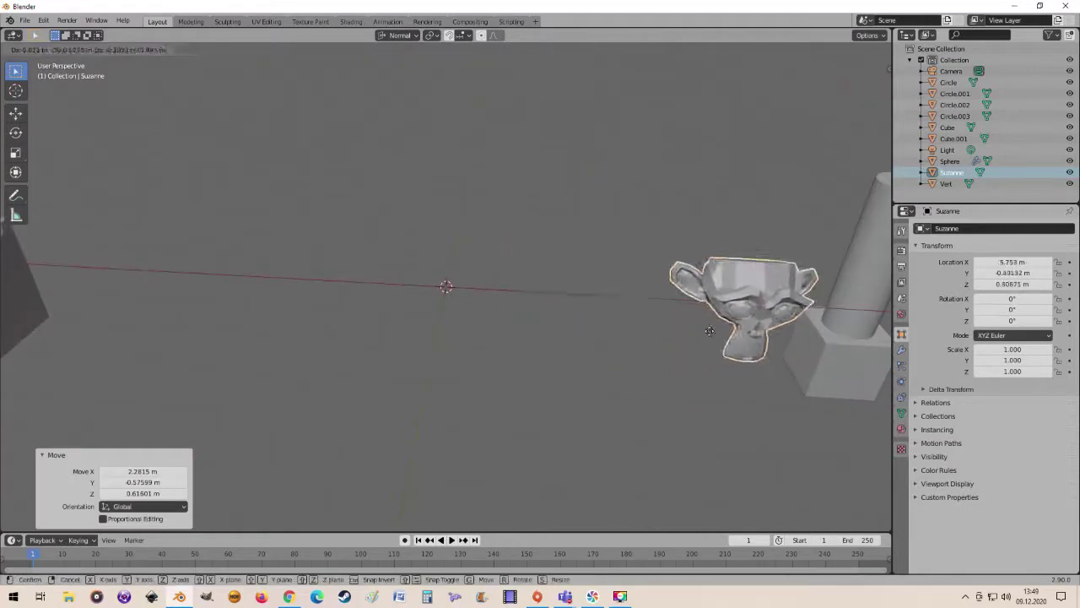
click(719, 325)
scroll(440, 261, up, 1)
scroll(301, 225, down, 3)
scroll(253, 169, down, 1)
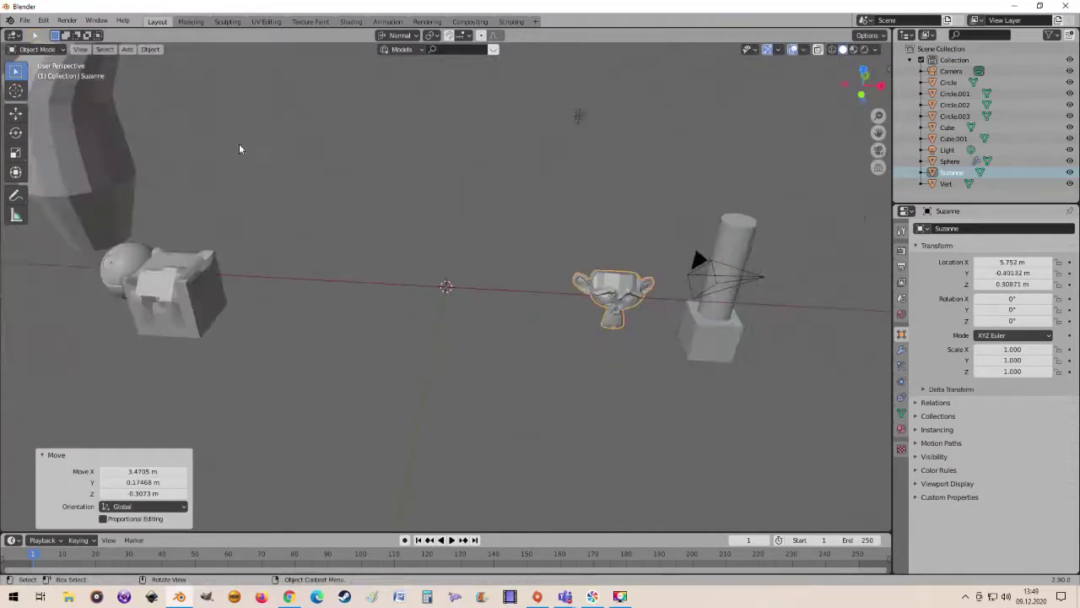
scroll(219, 135, up, 1)
- Add a new cube and subdivide its faces with 10 cuts
click(128, 50)
mouse_move(144, 62)
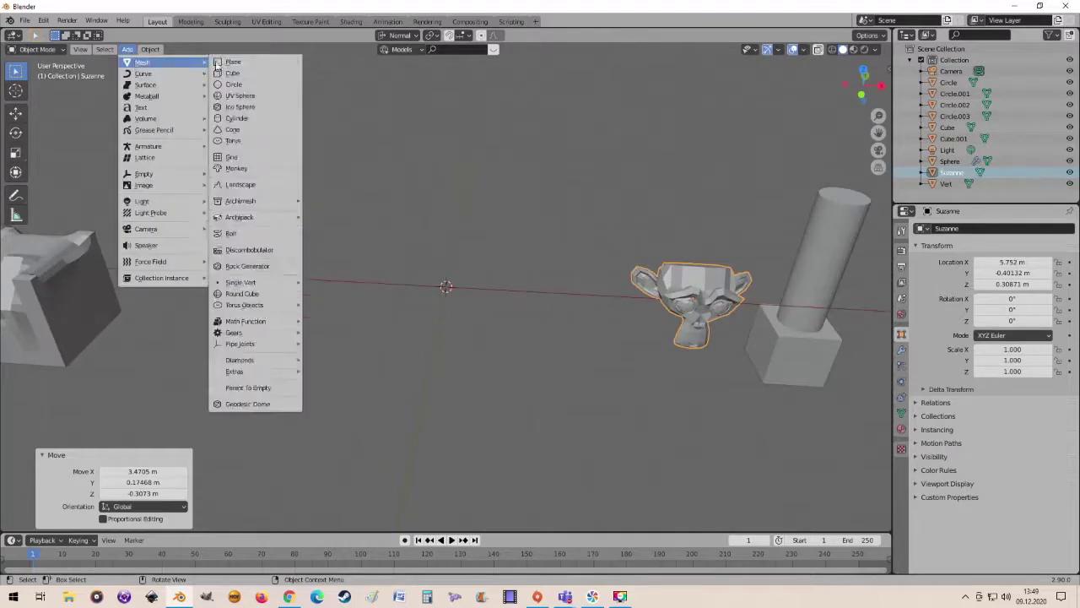
click(245, 77)
scroll(471, 285, up, 4)
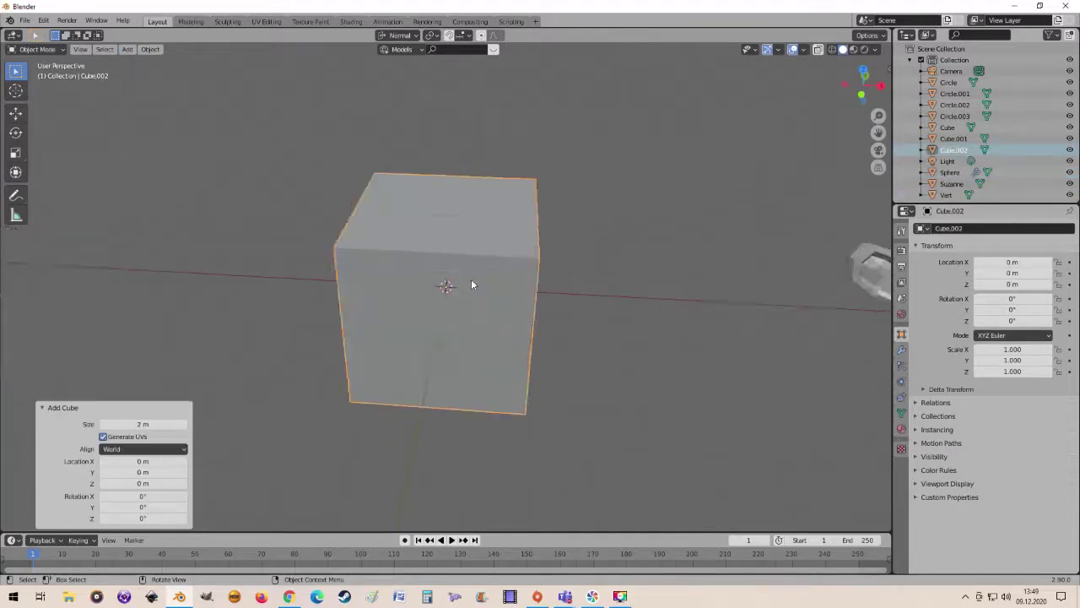
key(Tab)
middle_drag(471, 285, 401, 279)
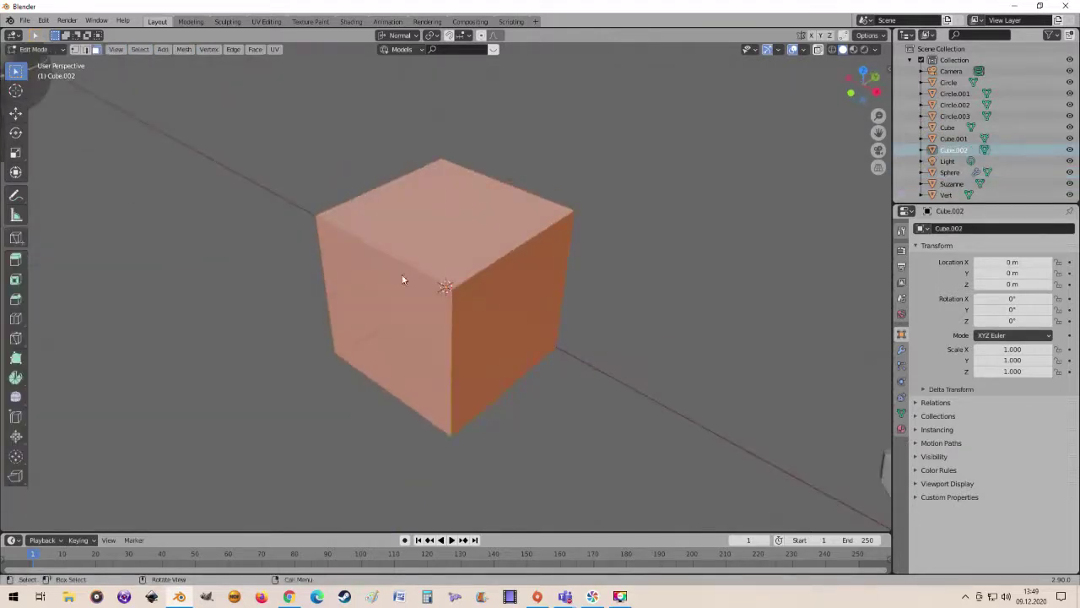
right_click(403, 280)
click(368, 336)
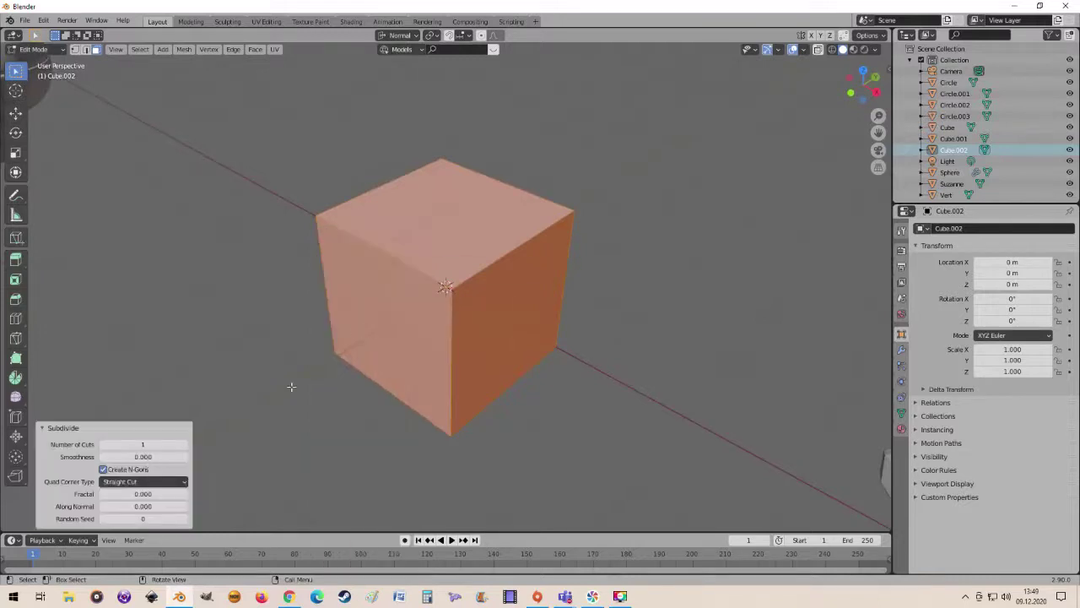
click(143, 444)
text(10)
key(Return)
- Deselect all of the subdivided cube's faces
key(Tab)
key(Tab)
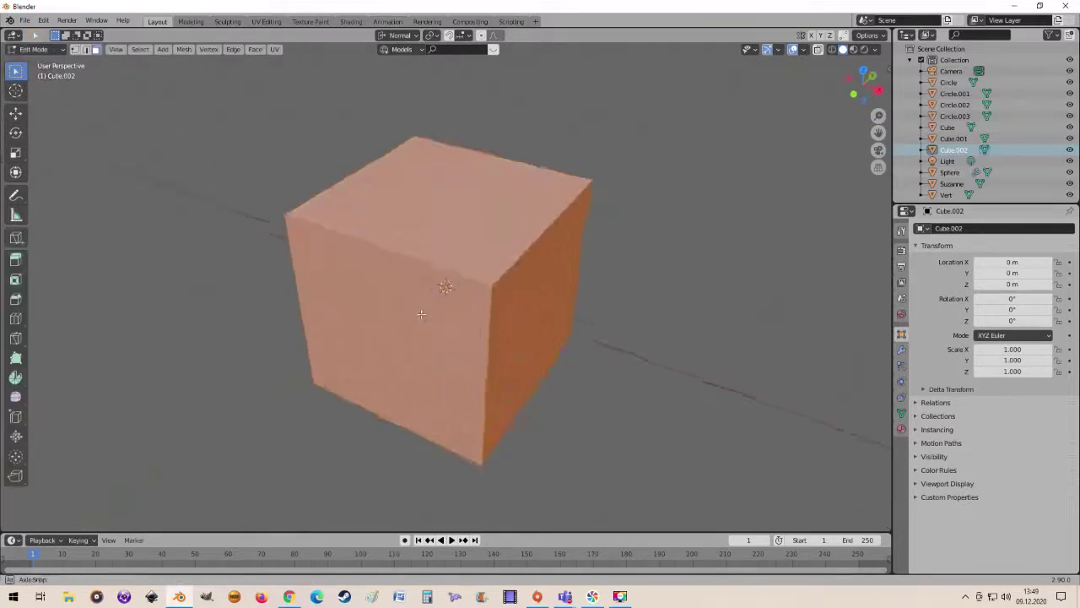
middle_drag(460, 265, 474, 251)
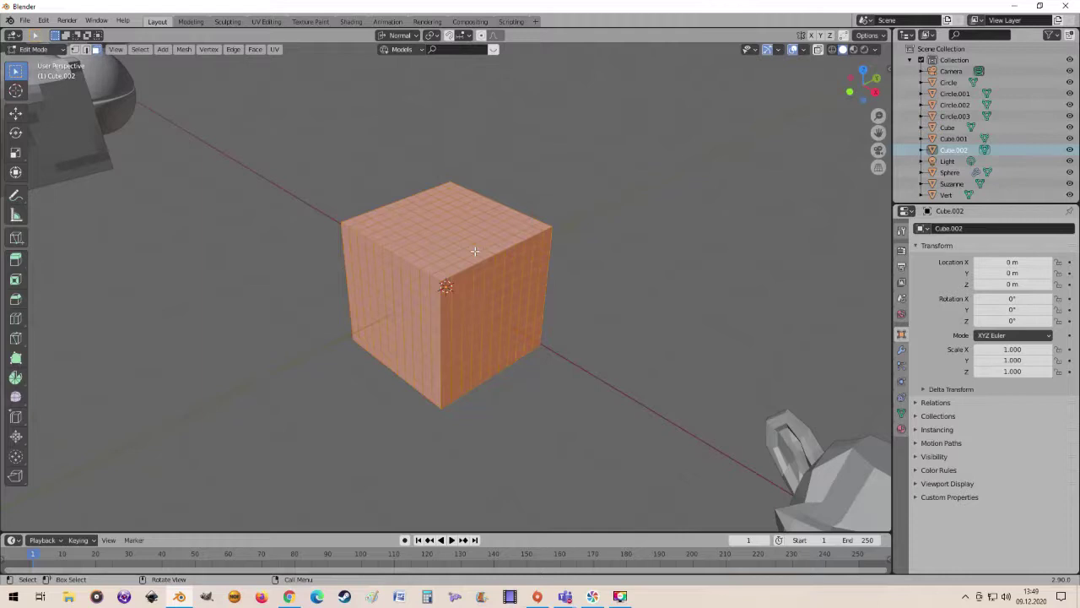
key(alt+a)
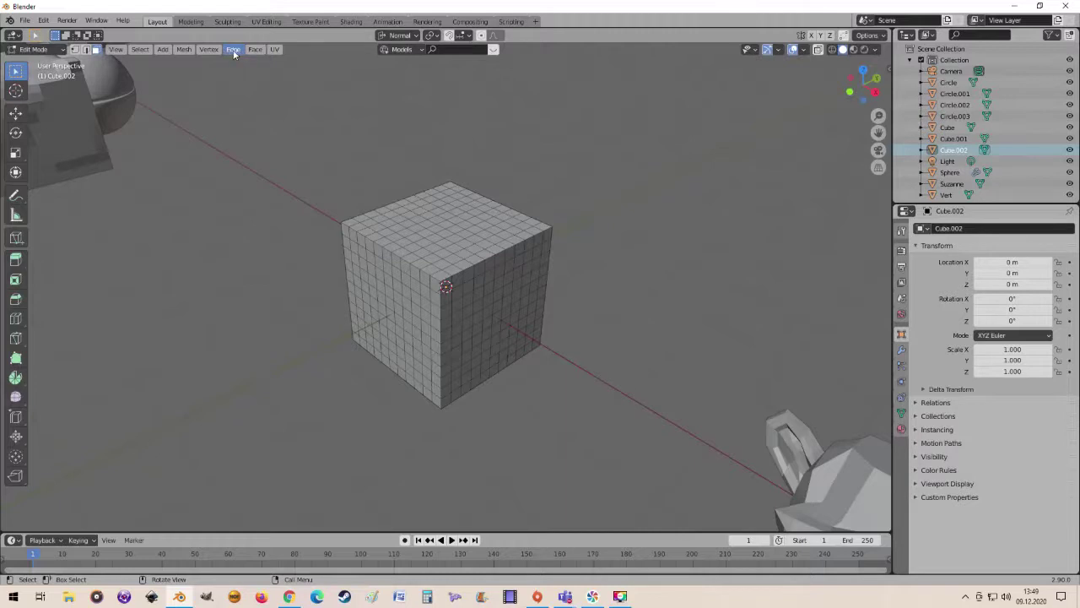
middle_drag(419, 220, 460, 223)
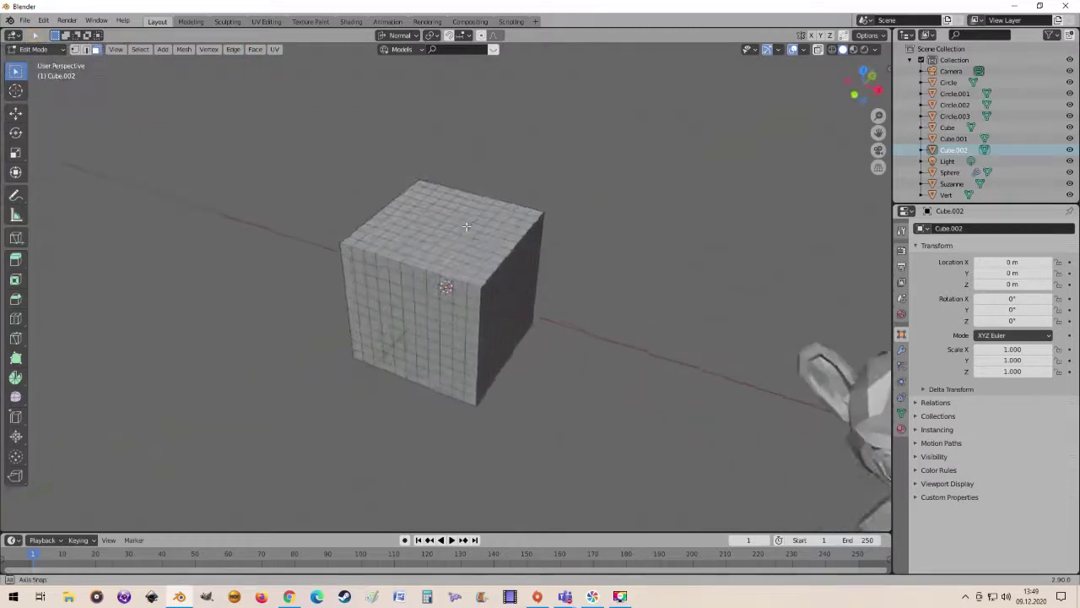
right_click(456, 223)
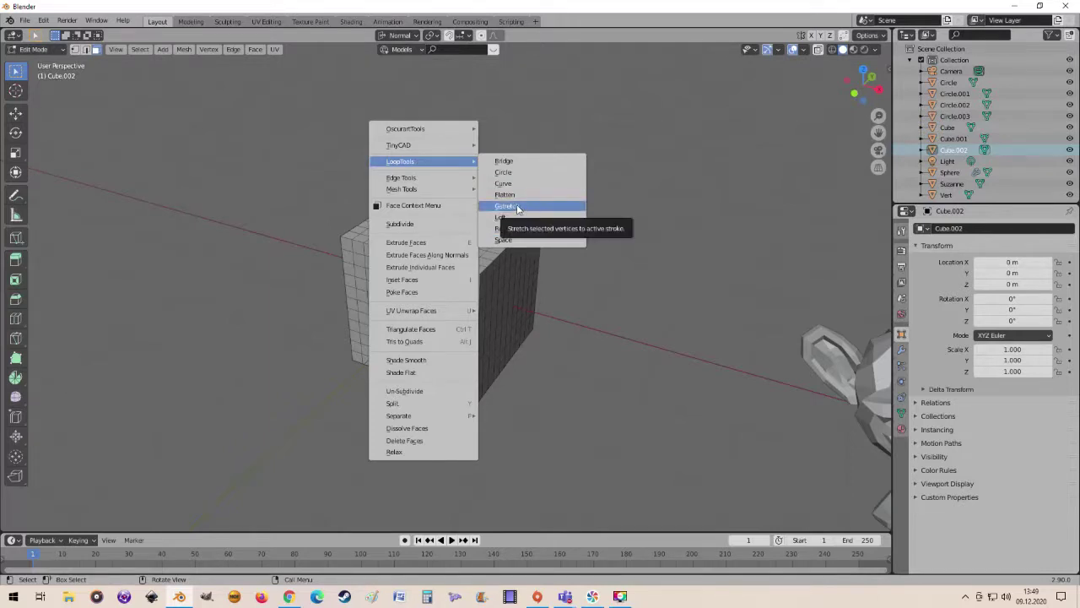
- Paint-select a small patch of faces near Cube.002's corner and zoom in on it
mouse_move(142, 171)
middle_down()
mouse_move(467, 268)
mouse_move(450, 267)
middle_up()
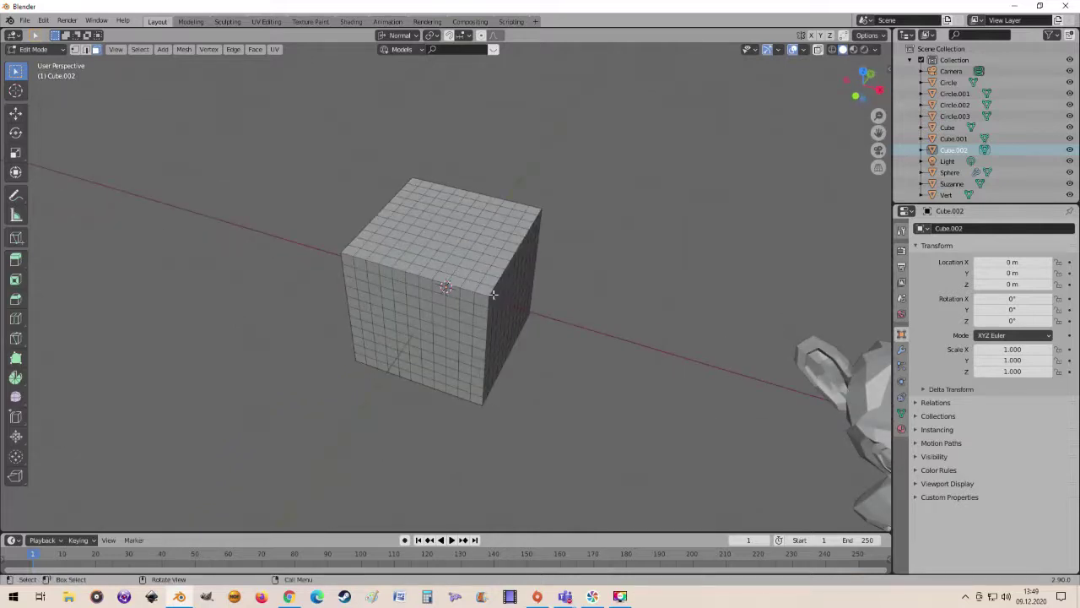
key(c)
drag(493, 294, 517, 291)
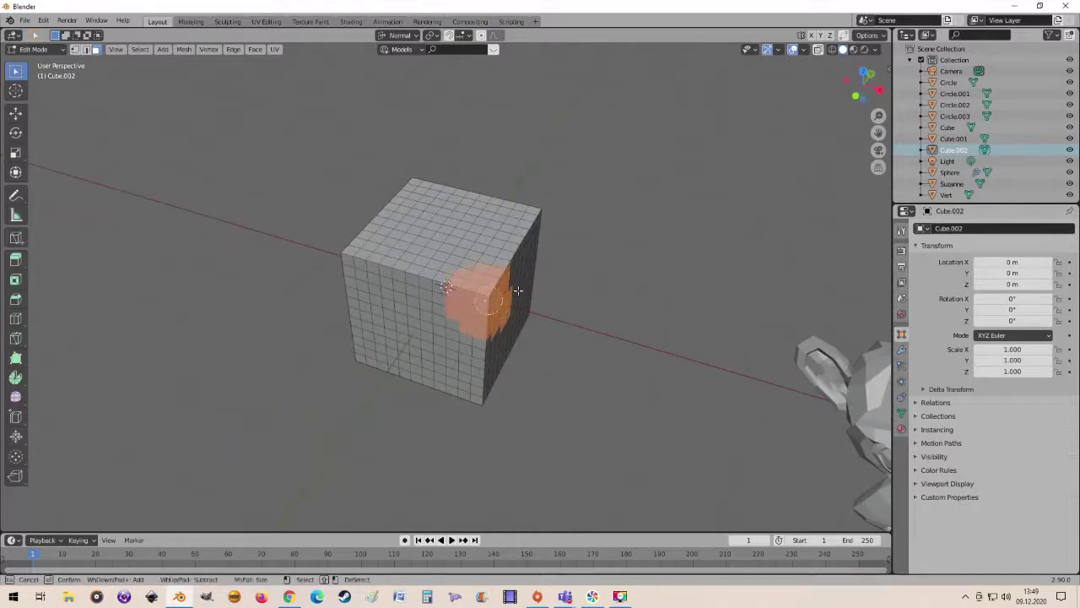
key(Escape)
middle_drag(517, 290, 408, 279)
scroll(408, 280, up, 3)
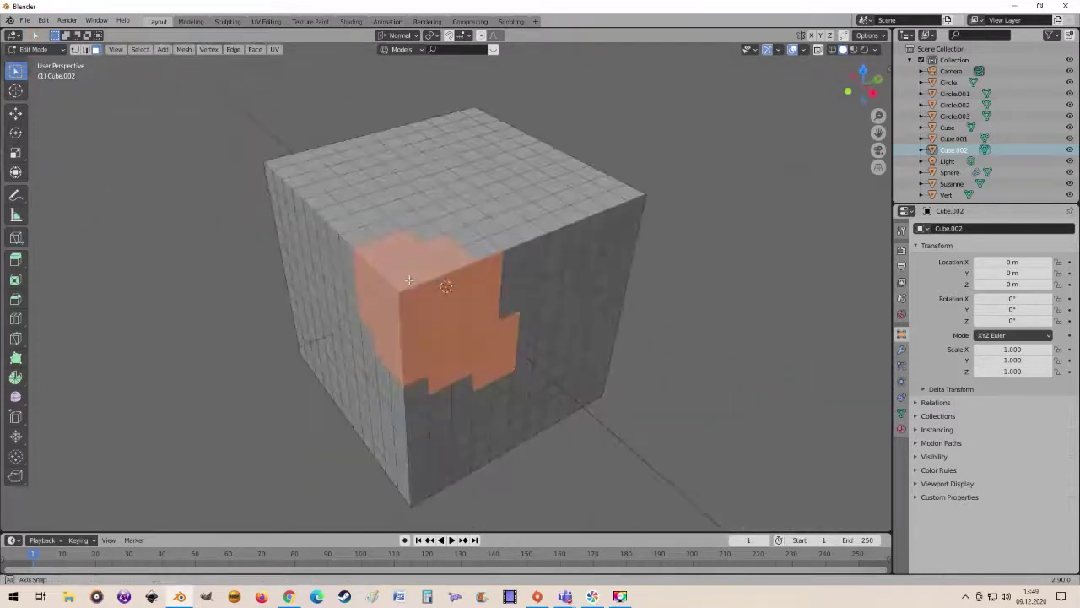
- Apply LoopTools Gstretch to the selected corner faces
right_click(391, 265)
mouse_move(354, 200)
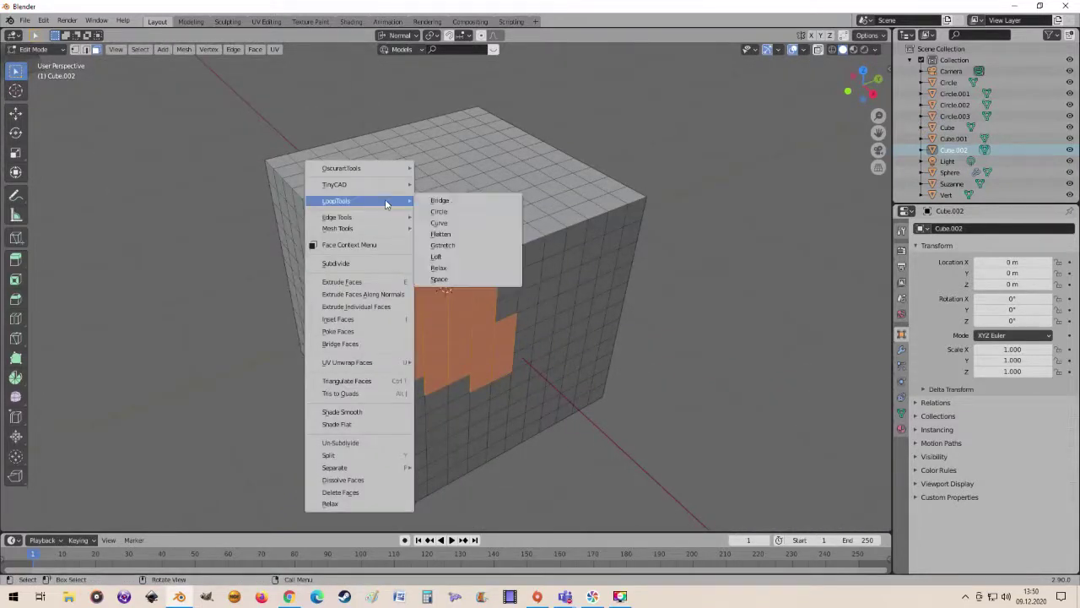
click(469, 245)
middle_drag(481, 266, 536, 211)
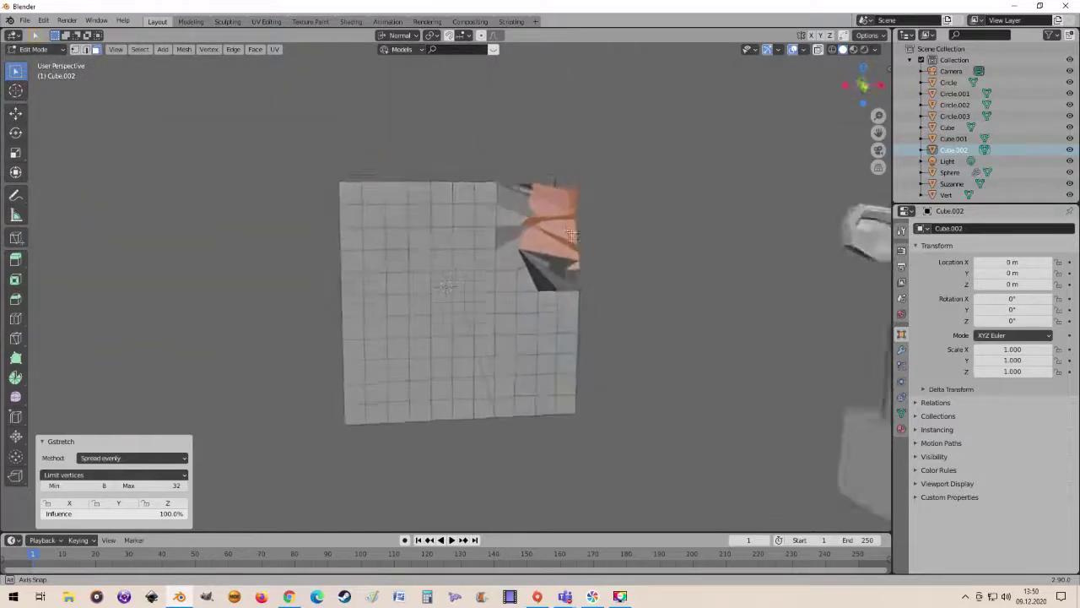
middle_drag(537, 211, 473, 279)
scroll(472, 278, up, 3)
middle_drag(211, 439, 405, 355)
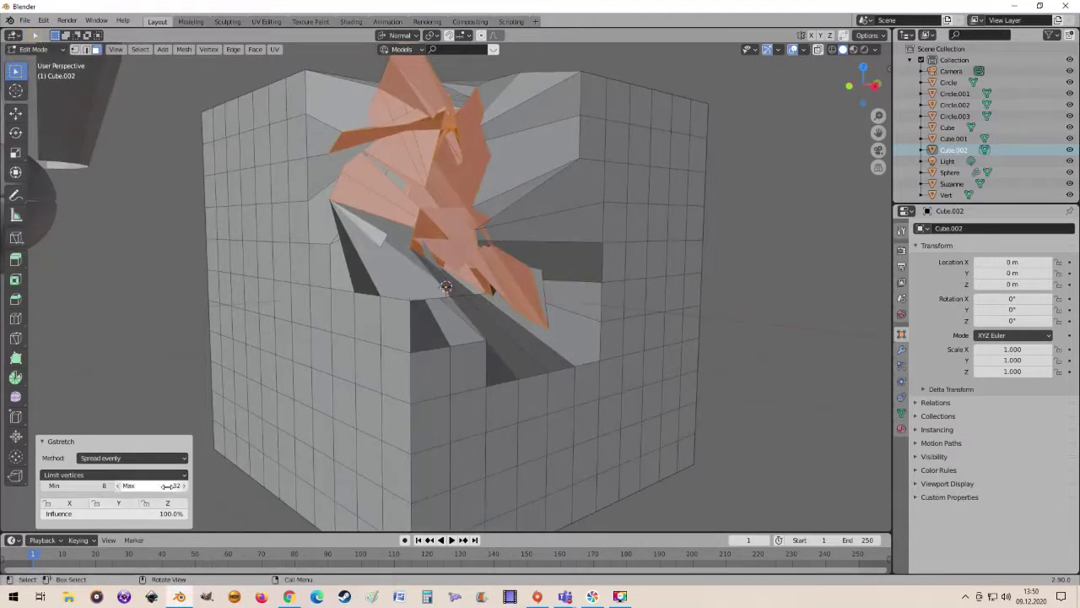
- Set Gstretch Max to 35, use the Exact vertices method, and drop influence to 0%
click(143, 485)
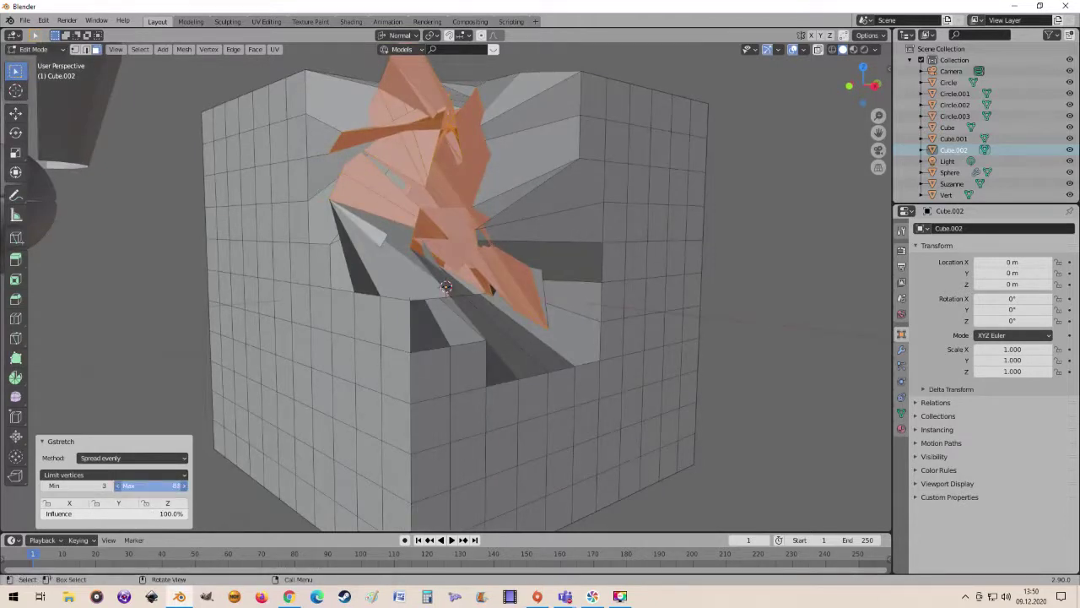
text(35)
key(Return)
drag(93, 485, 110, 482)
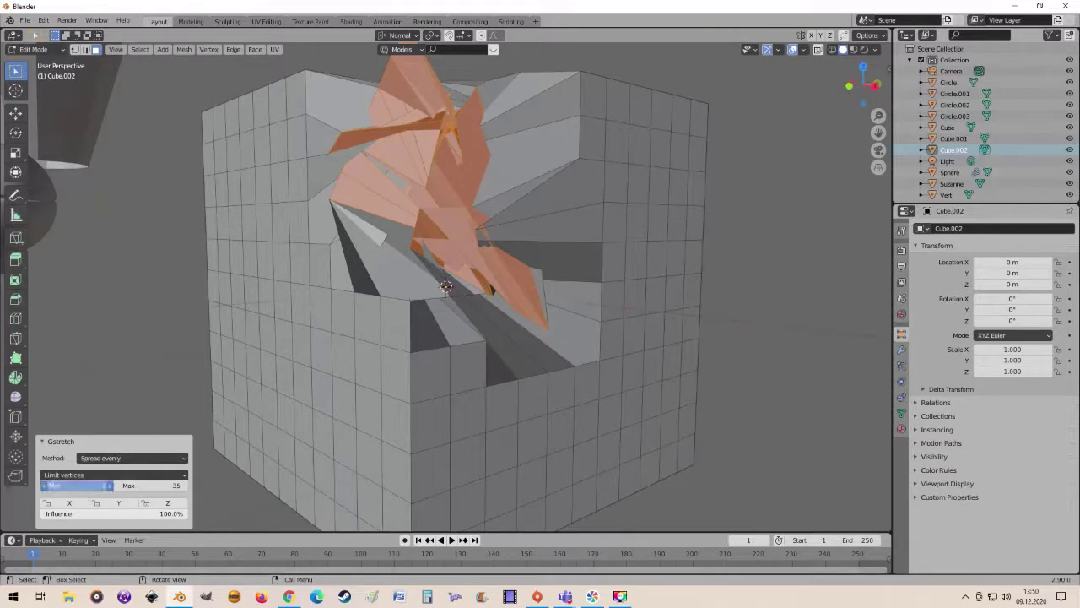
click(109, 475)
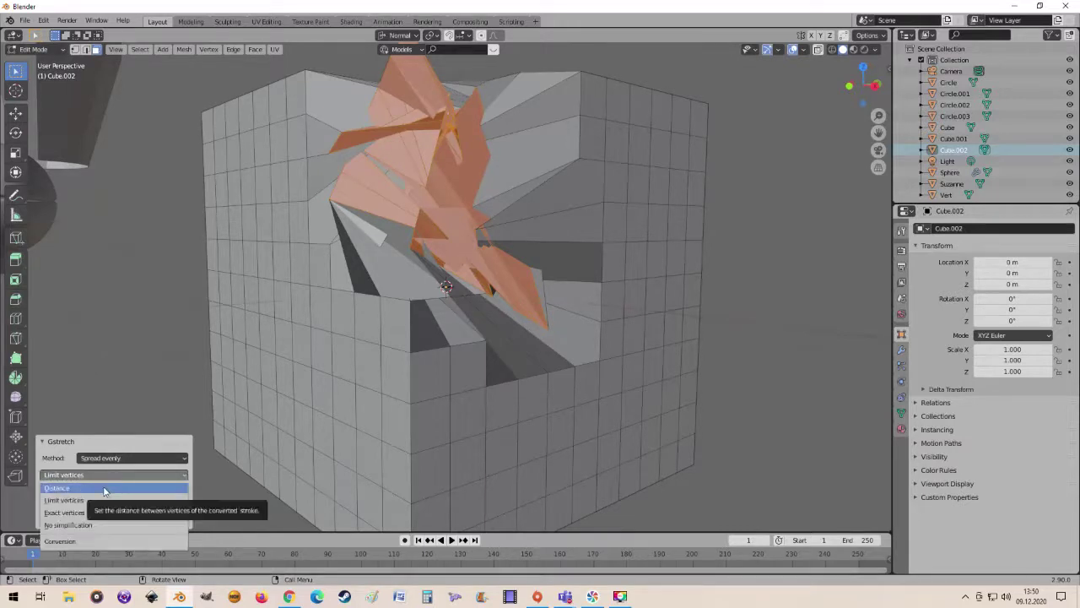
click(104, 485)
click(105, 475)
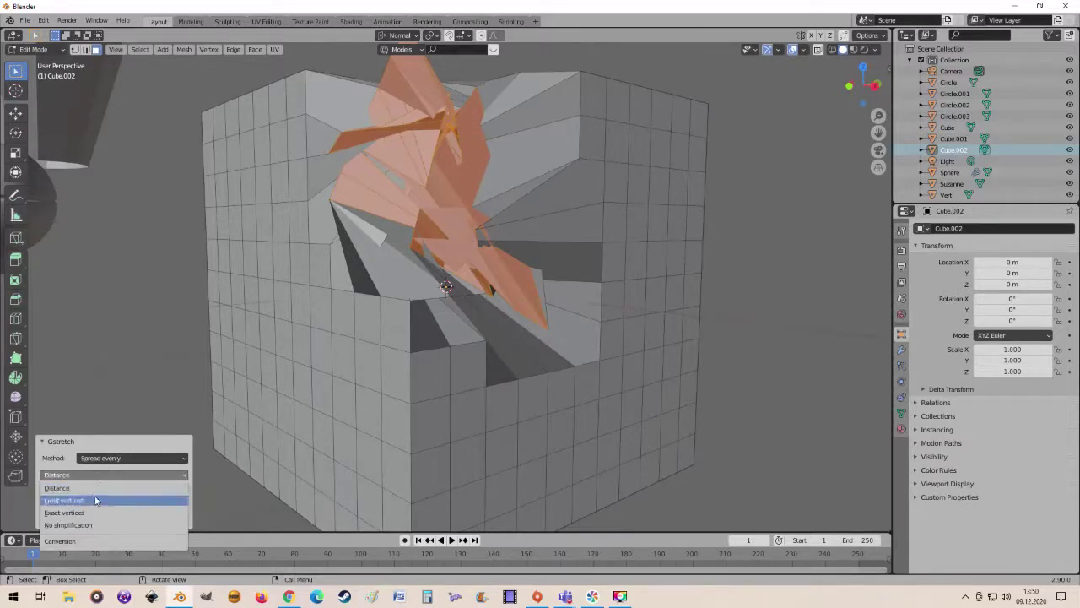
click(91, 513)
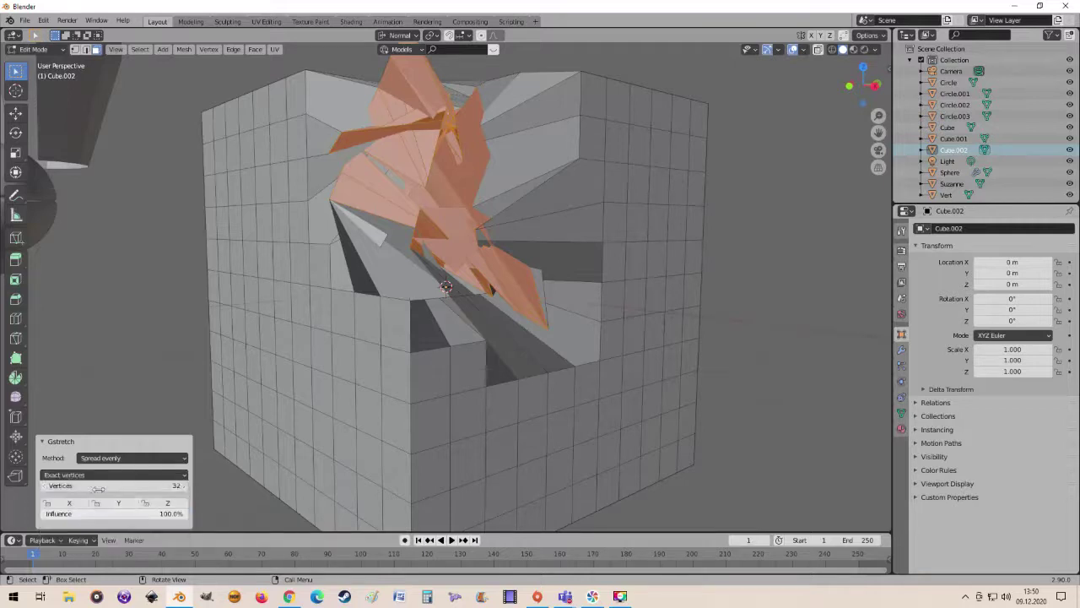
drag(118, 513, 50, 513)
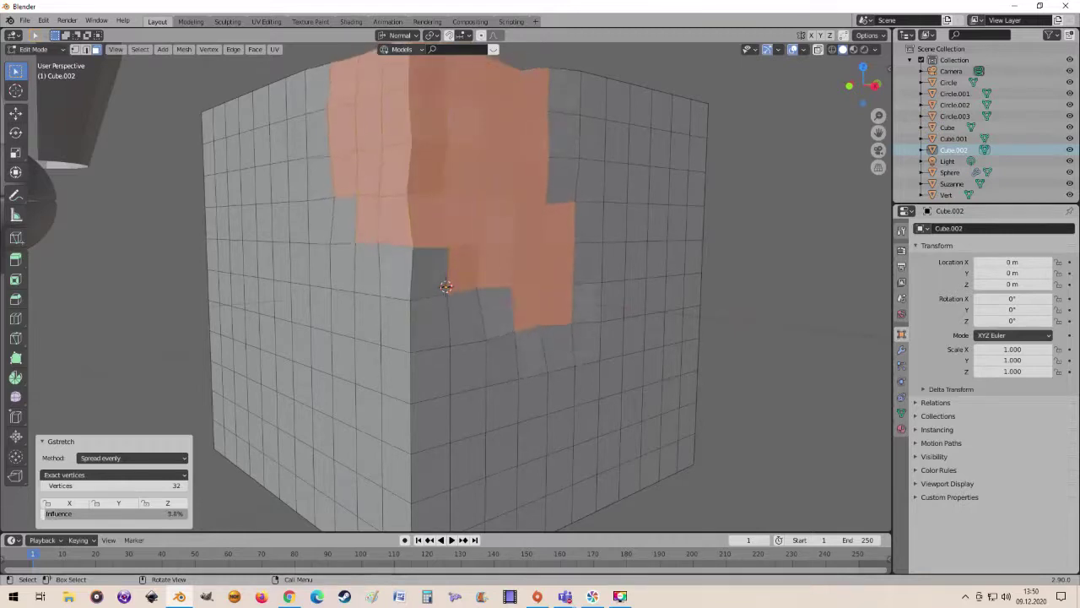
mouse_move(384, 363)
middle_down()
mouse_move(400, 368)
mouse_move(469, 342)
mouse_move(489, 369)
middle_up()
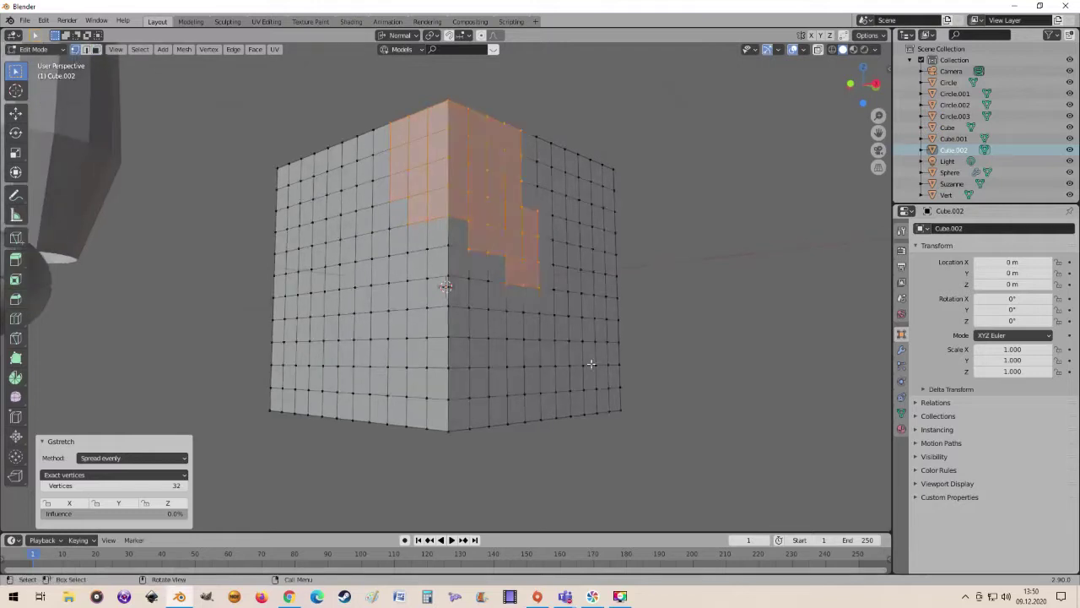
- In vertex select mode, select the row of vertices along the cube's bottom edge
click(75, 49)
click(491, 416)
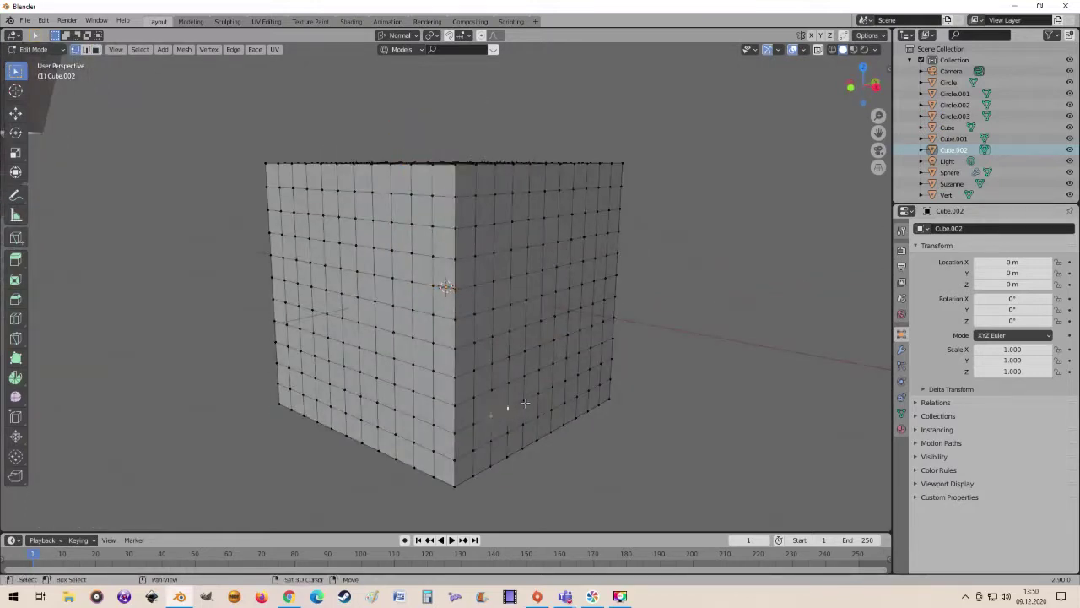
ctrl+click(572, 381)
middle_drag(624, 385, 624, 401)
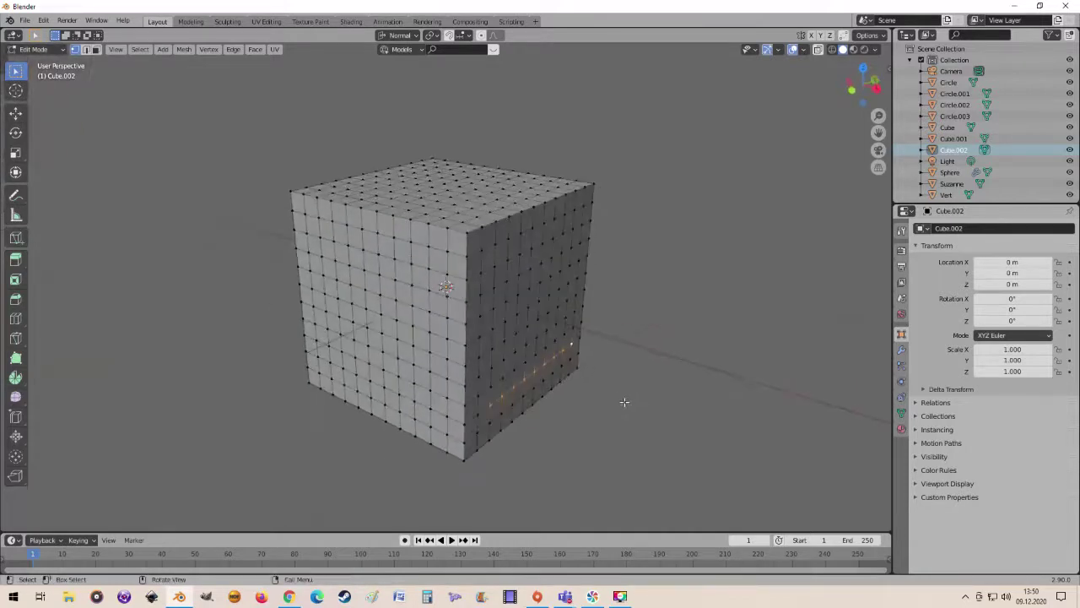
key(e)
key(Escape)
- Duplicate the vertex row and place the copy away from the cube
key(shift+d)
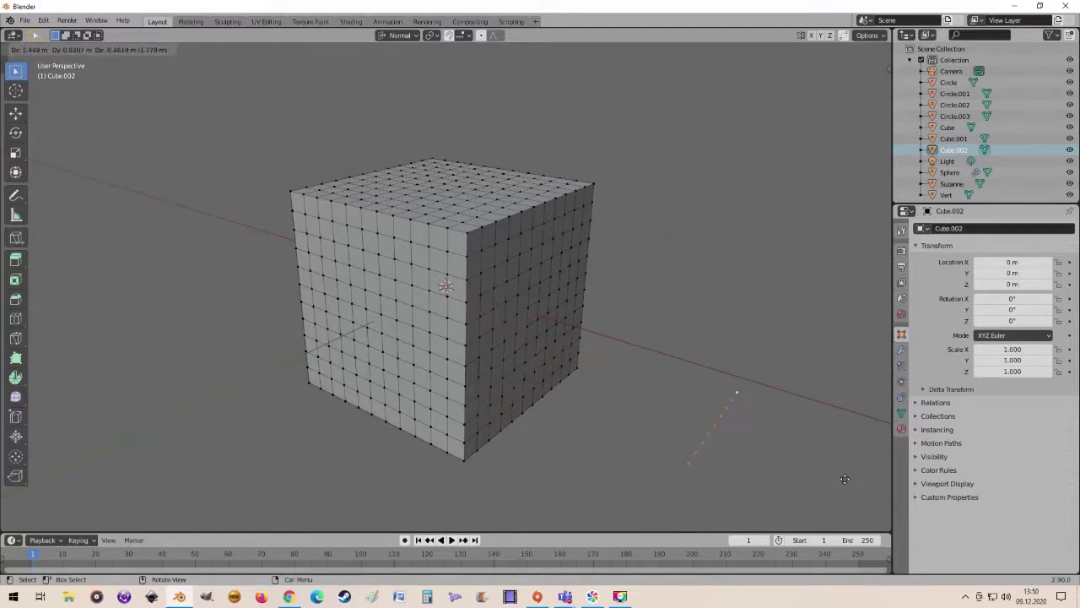
click(844, 480)
mouse_move(735, 397)
middle_down()
mouse_move(699, 397)
mouse_move(739, 417)
mouse_move(607, 415)
mouse_move(603, 449)
mouse_move(623, 413)
middle_up()
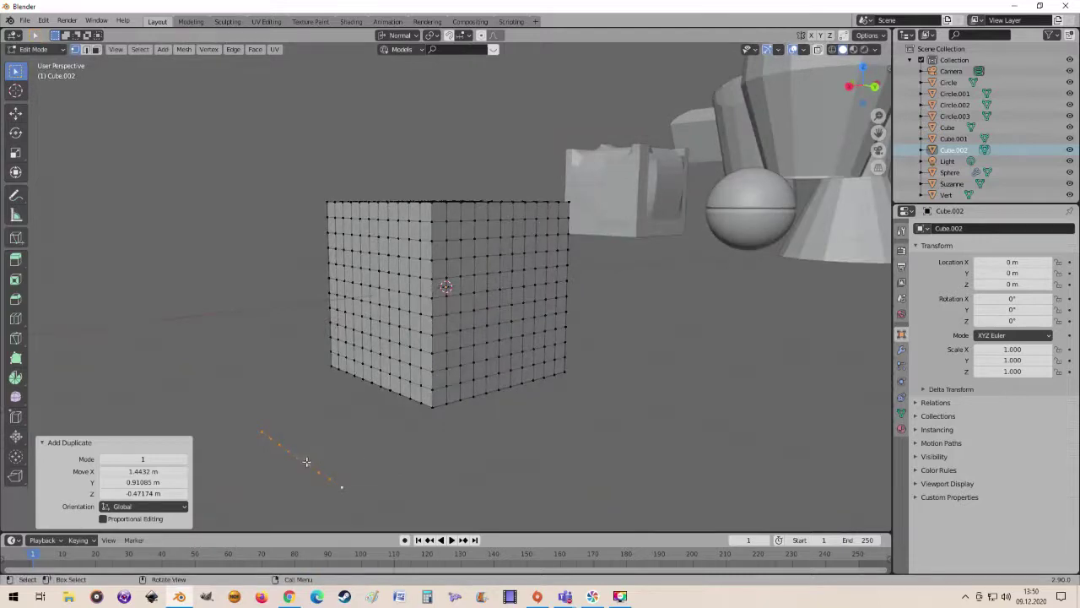
middle_drag(345, 485, 421, 448)
mouse_move(424, 403)
middle_down()
mouse_move(456, 406)
mouse_move(426, 394)
middle_up()
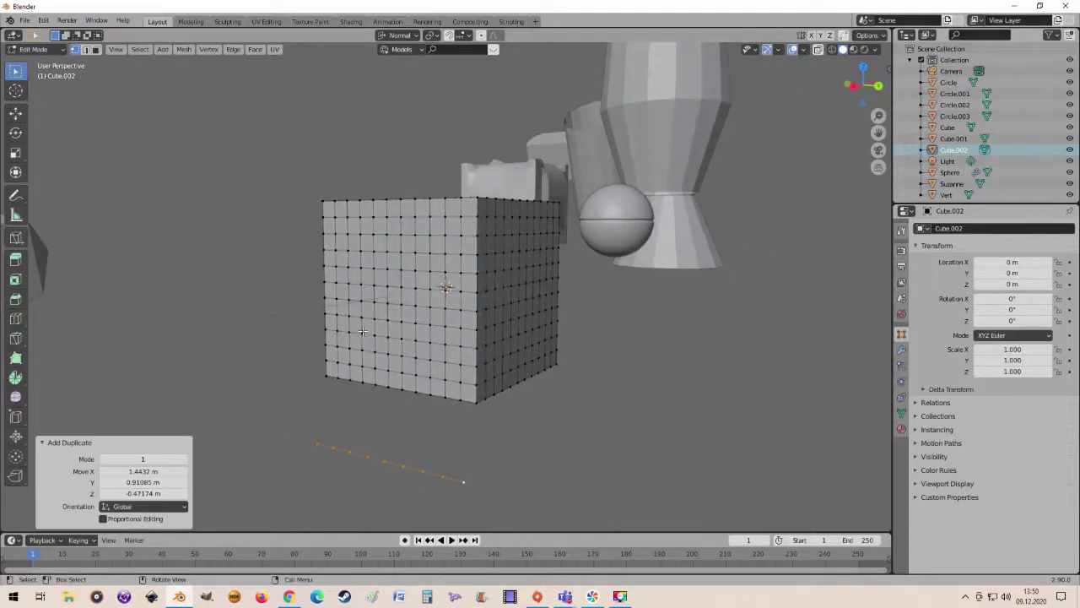
- Move individual vertices of the copied line to bend it into a zigzag
click(339, 448)
key(g)
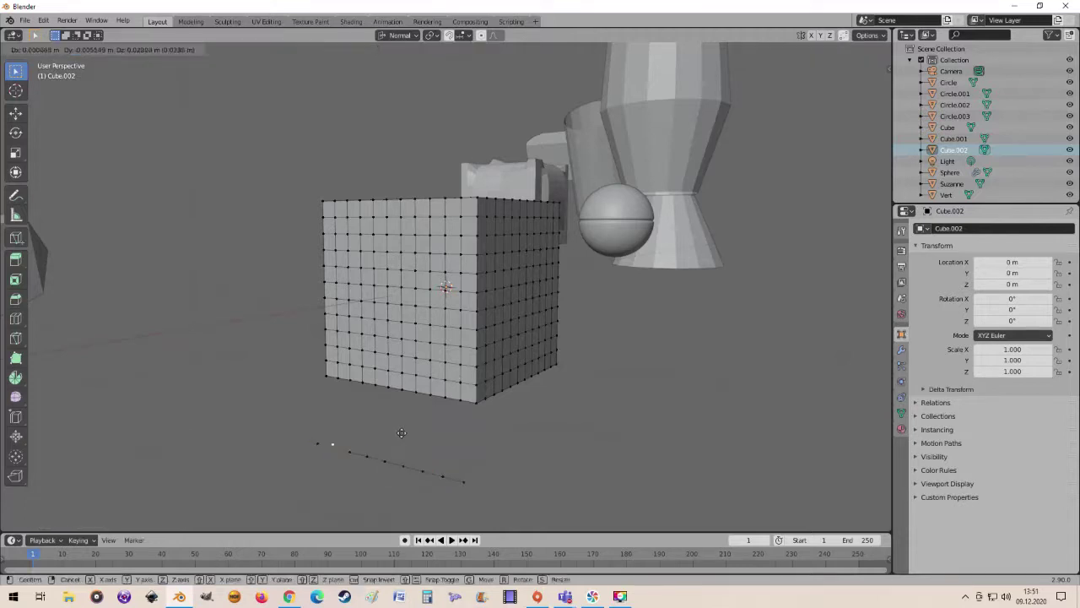
click(399, 433)
key(g)
click(368, 466)
key(g)
click(405, 457)
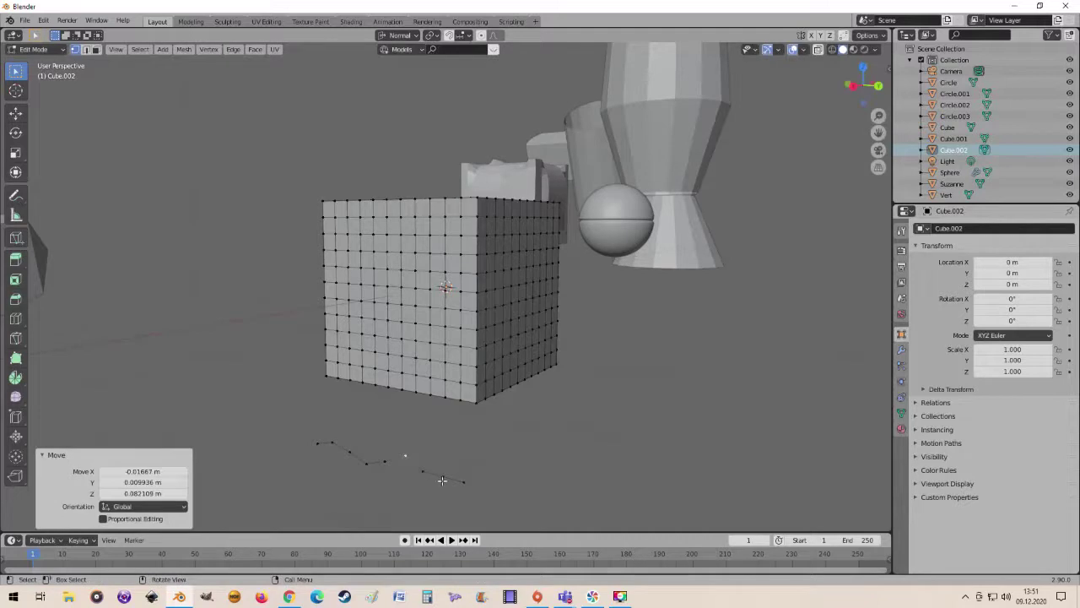
click(441, 481)
key(g)
click(441, 486)
- Box-select the whole zigzag vertex chain
drag(289, 423, 507, 528)
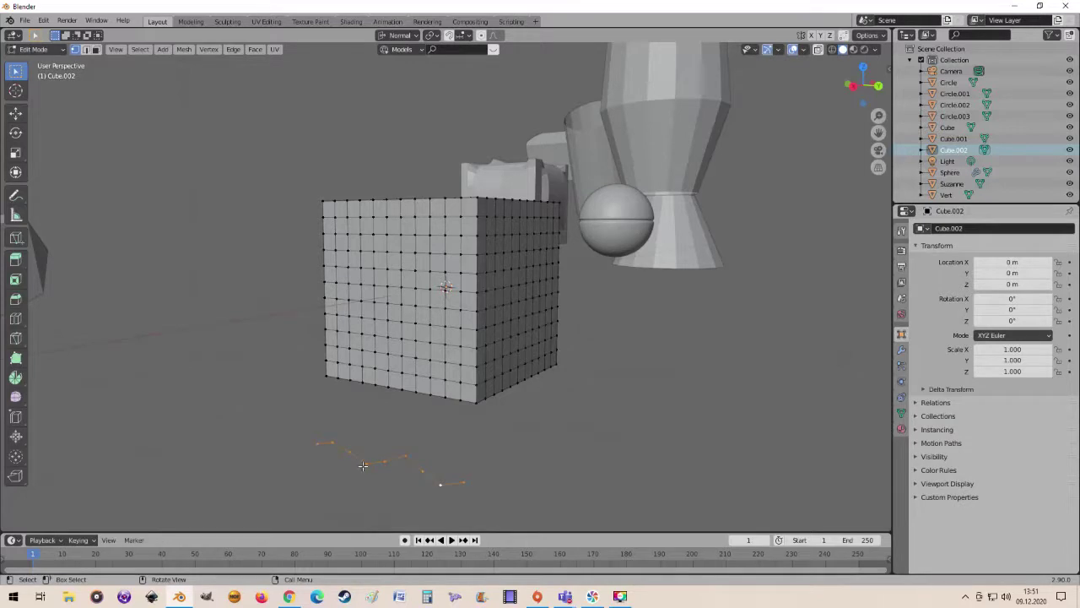
middle_drag(406, 335, 353, 336)
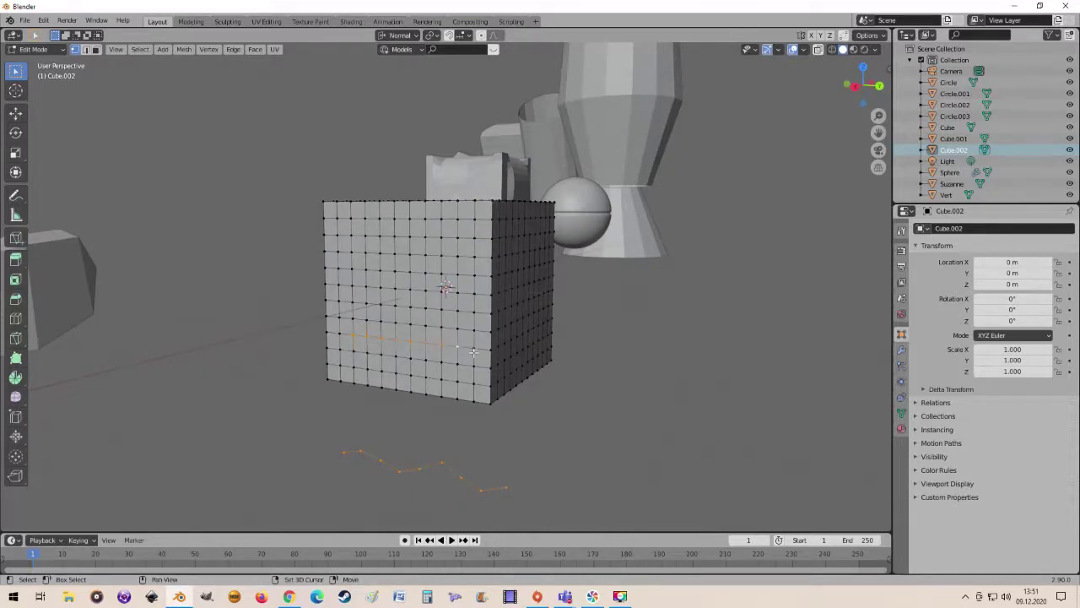
middle_drag(535, 350, 404, 228)
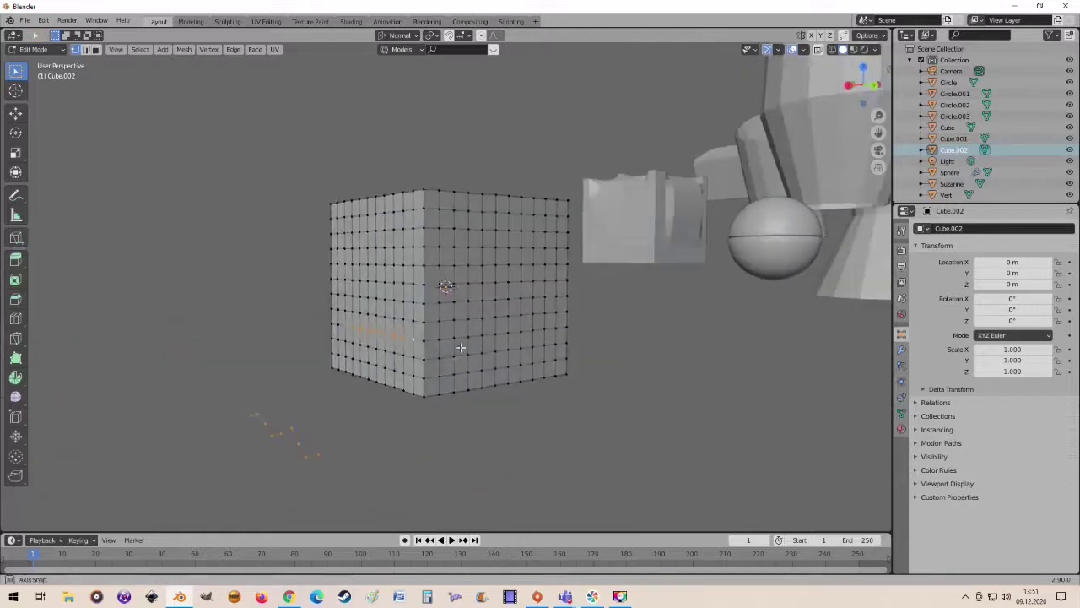
- Apply LoopTools Gstretch to the selected vertices and compare influence values
right_click(368, 287)
mouse_move(334, 231)
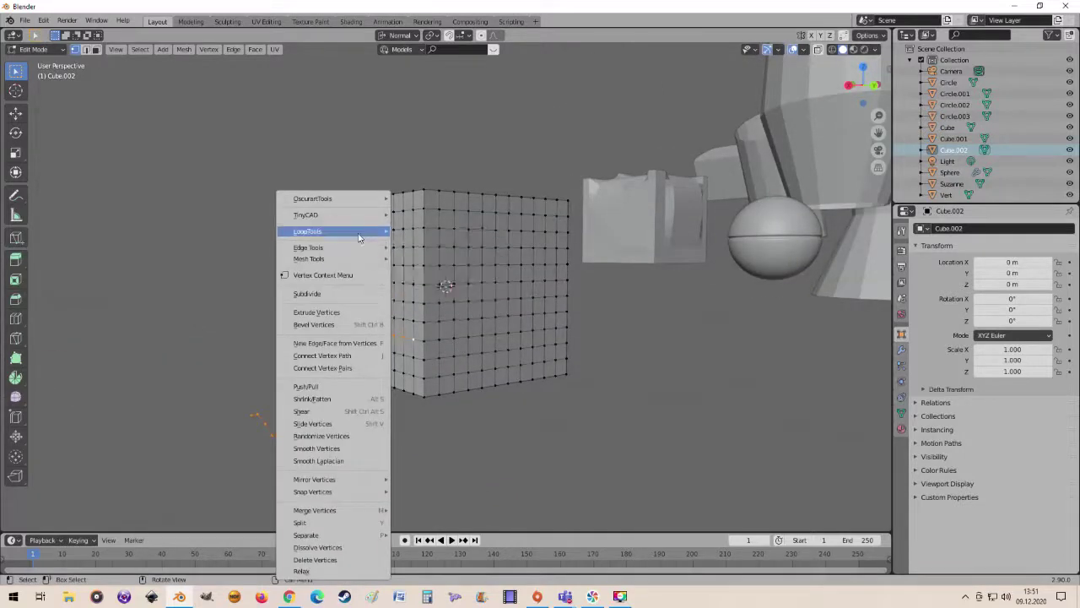
click(445, 275)
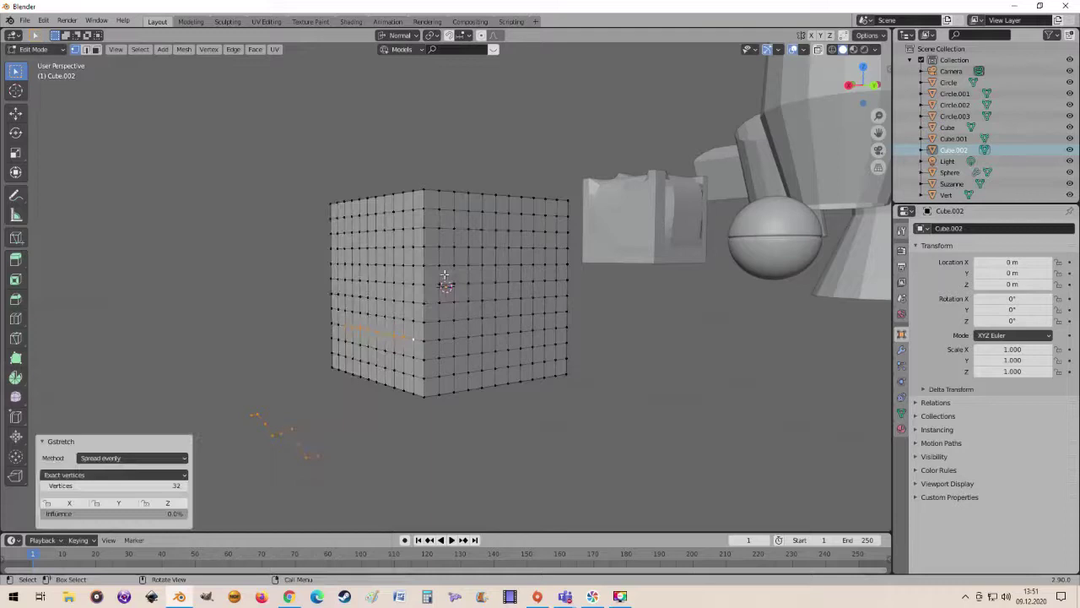
drag(79, 513, 187, 513)
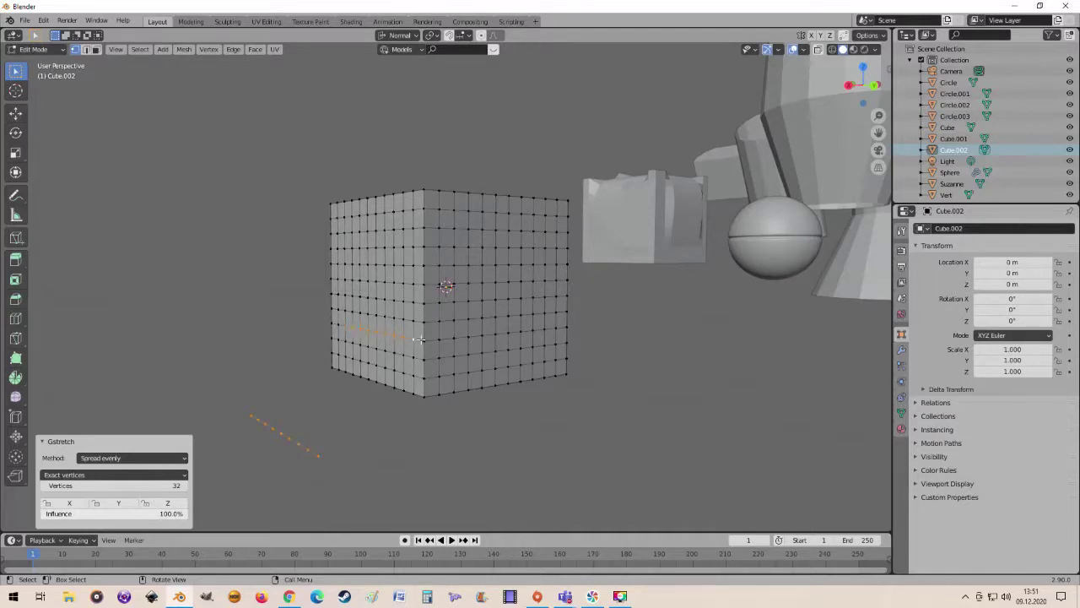
mouse_move(125, 515)
mouse_down()
mouse_move(49, 513)
mouse_move(186, 513)
mouse_up()
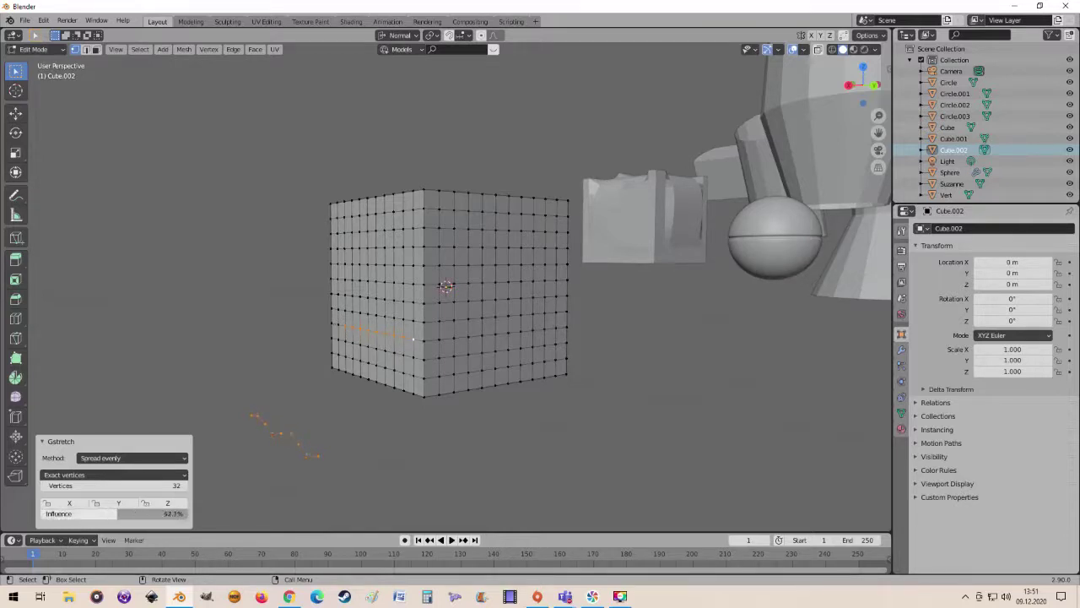
- Try Distance spacing for the Gstretch points and preview it at varying influence
click(135, 477)
click(92, 485)
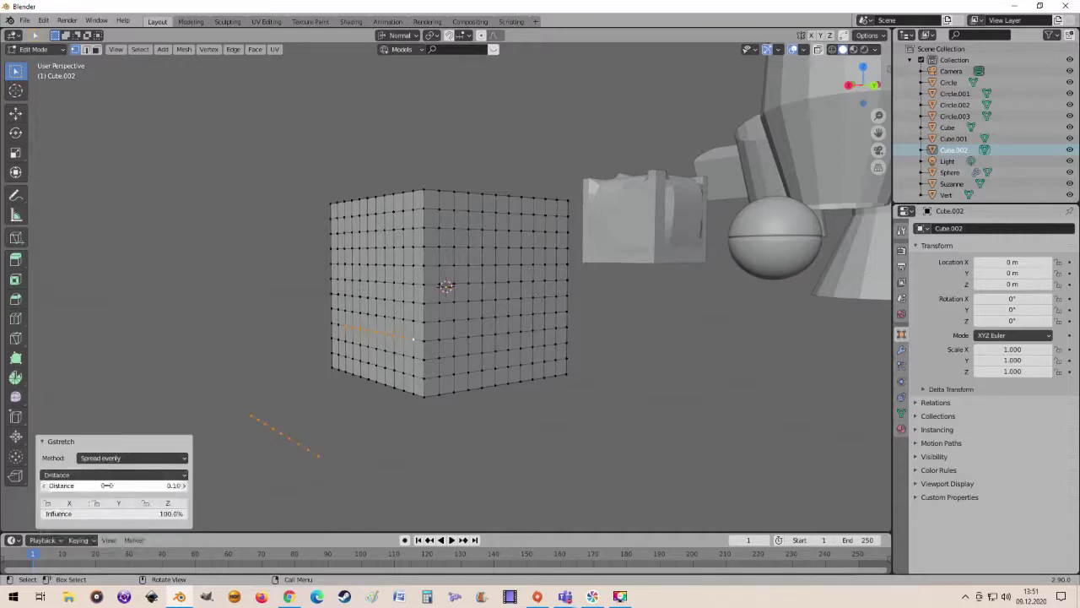
drag(135, 508, 187, 513)
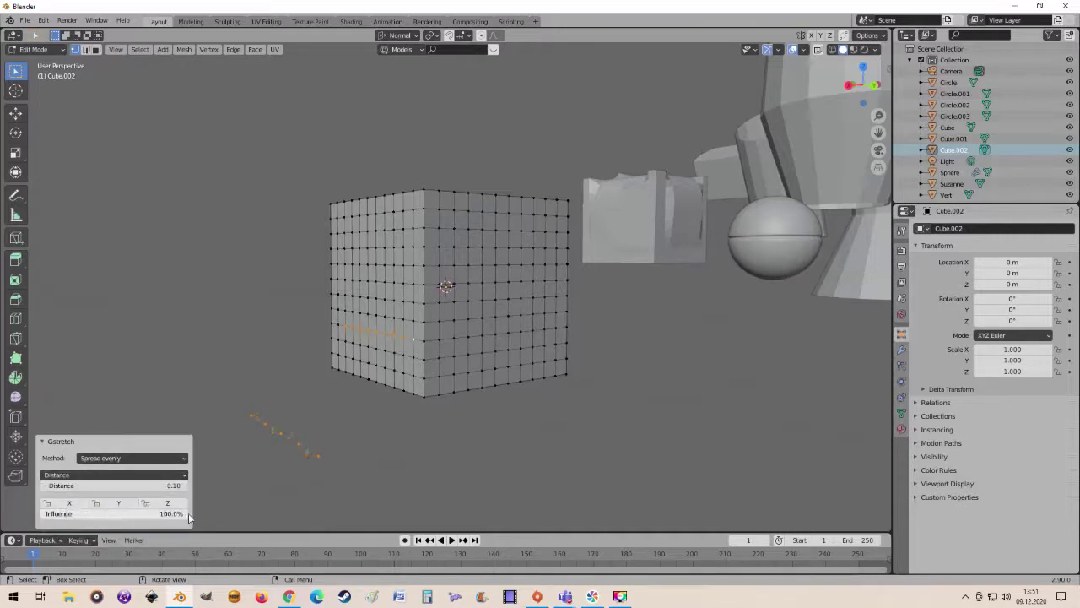
click(96, 485)
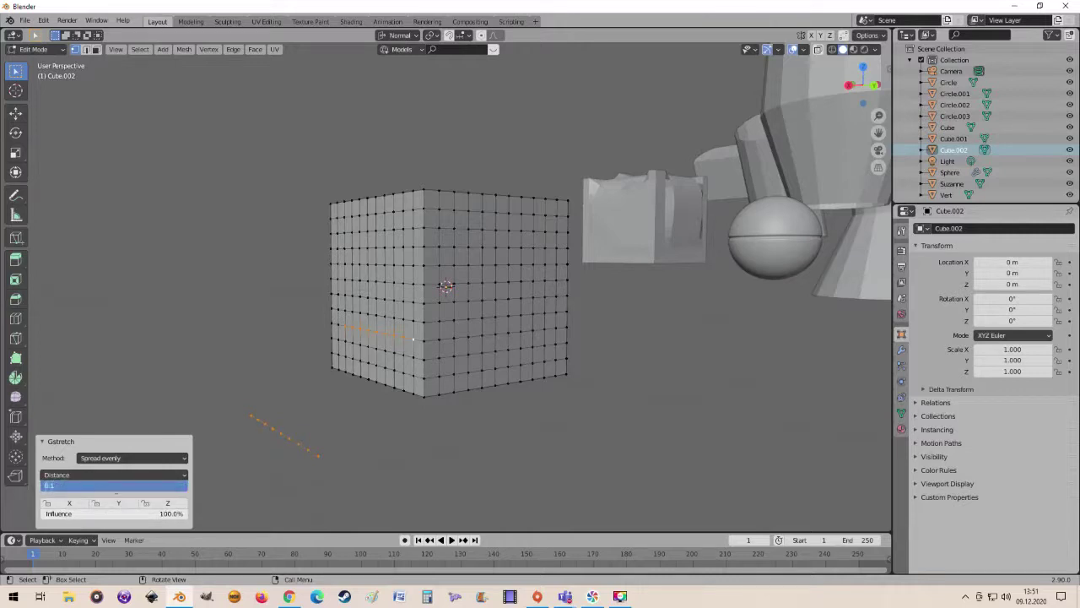
key(Escape)
- Try Exact vertices, settle on No simplification, and lower Gstretch influence to about 53%
click(112, 475)
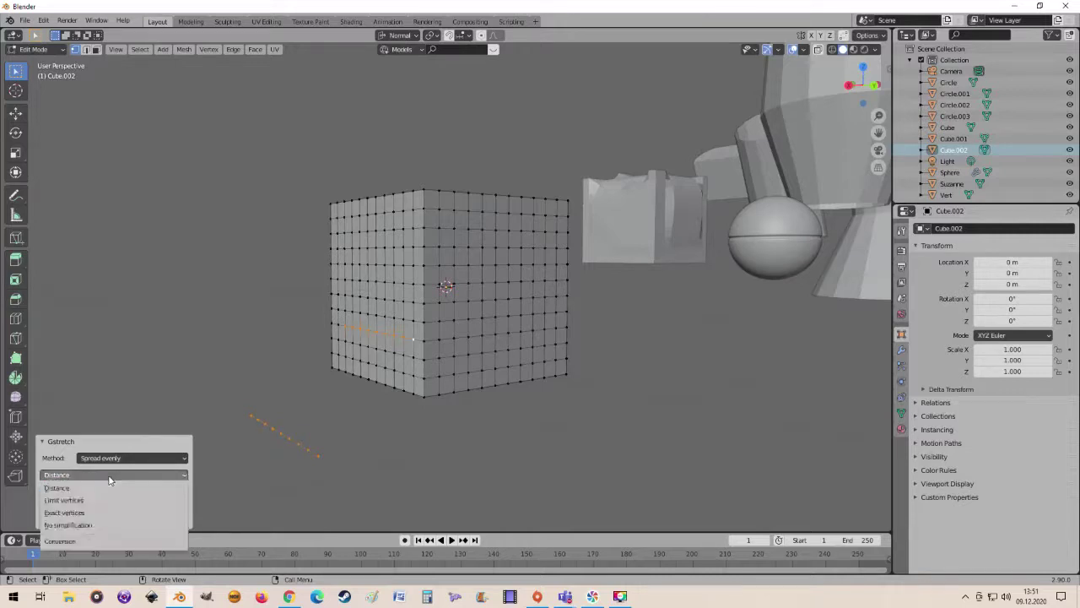
click(99, 511)
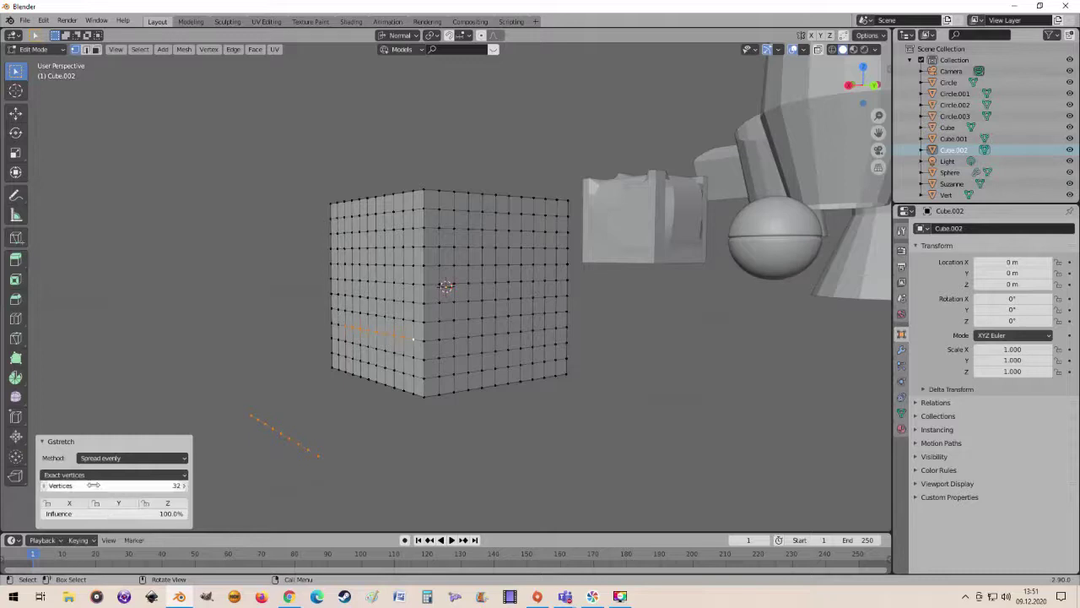
click(85, 512)
click(83, 524)
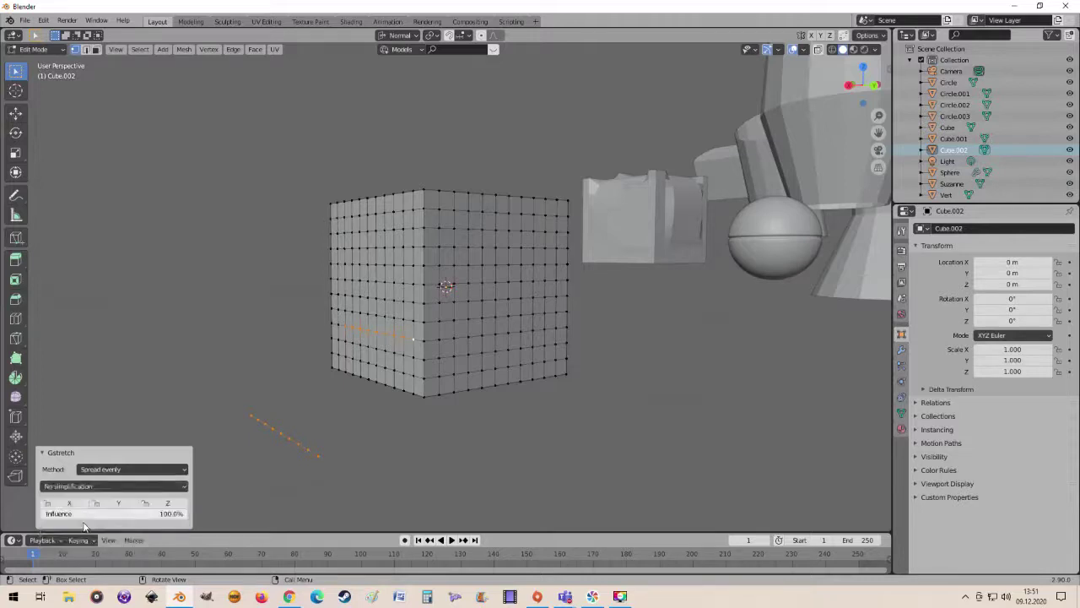
drag(127, 513, 101, 514)
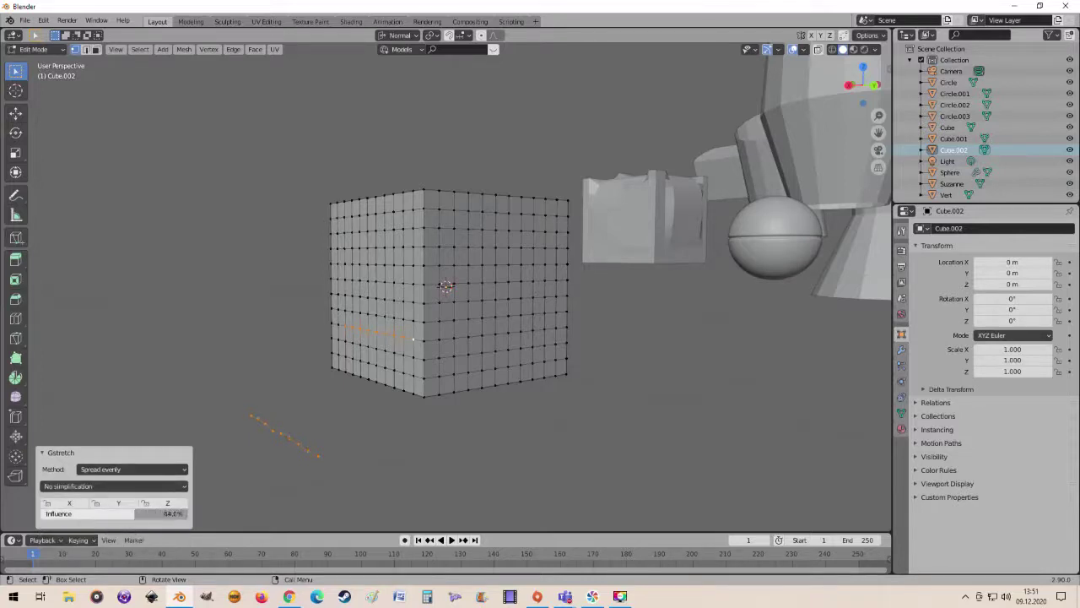
drag(173, 513, 126, 513)
mouse_move(352, 397)
middle_down()
mouse_move(390, 385)
mouse_move(442, 403)
mouse_move(386, 379)
mouse_move(438, 363)
mouse_move(466, 386)
mouse_move(478, 364)
mouse_move(468, 369)
mouse_move(480, 379)
mouse_move(465, 362)
mouse_move(463, 374)
mouse_move(407, 362)
mouse_move(434, 432)
middle_up()
- From top view with all vertices deselected, draw a wavy Annotate stroke beside the cube
key(KP_7)
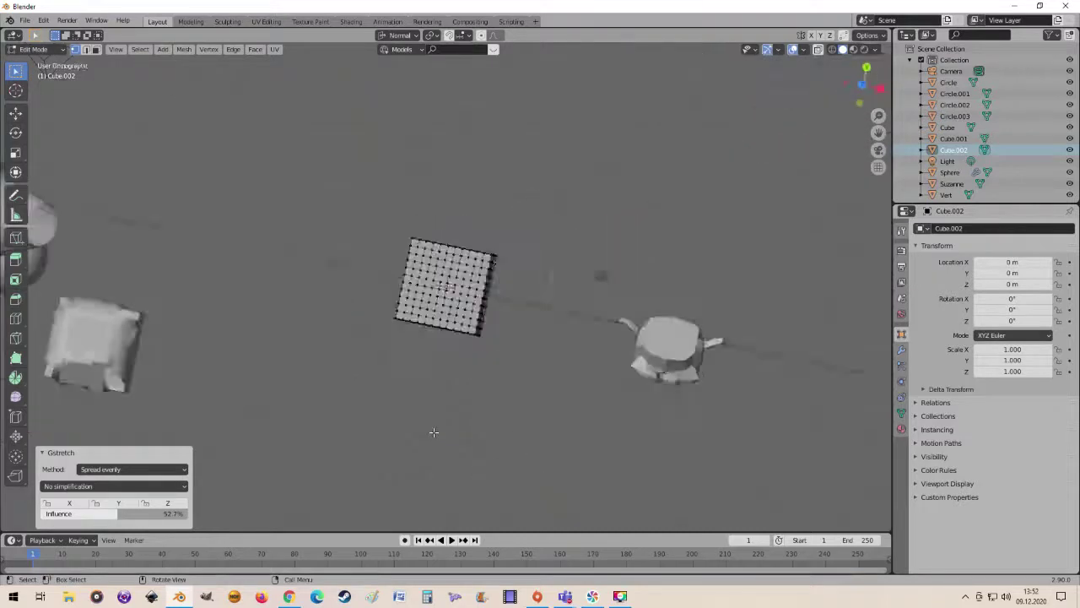
click(280, 188)
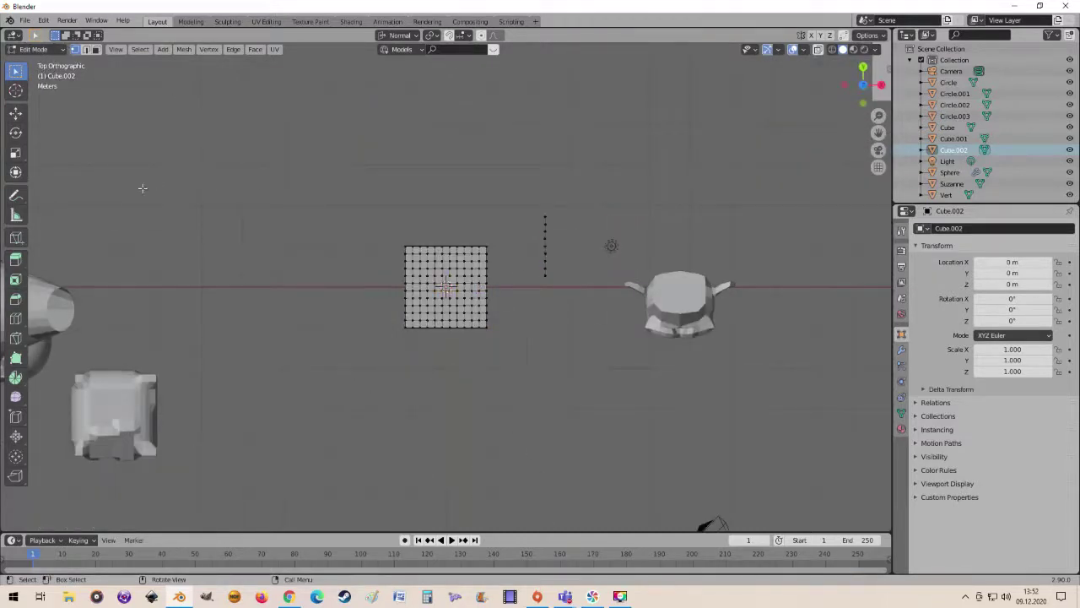
click(11, 200)
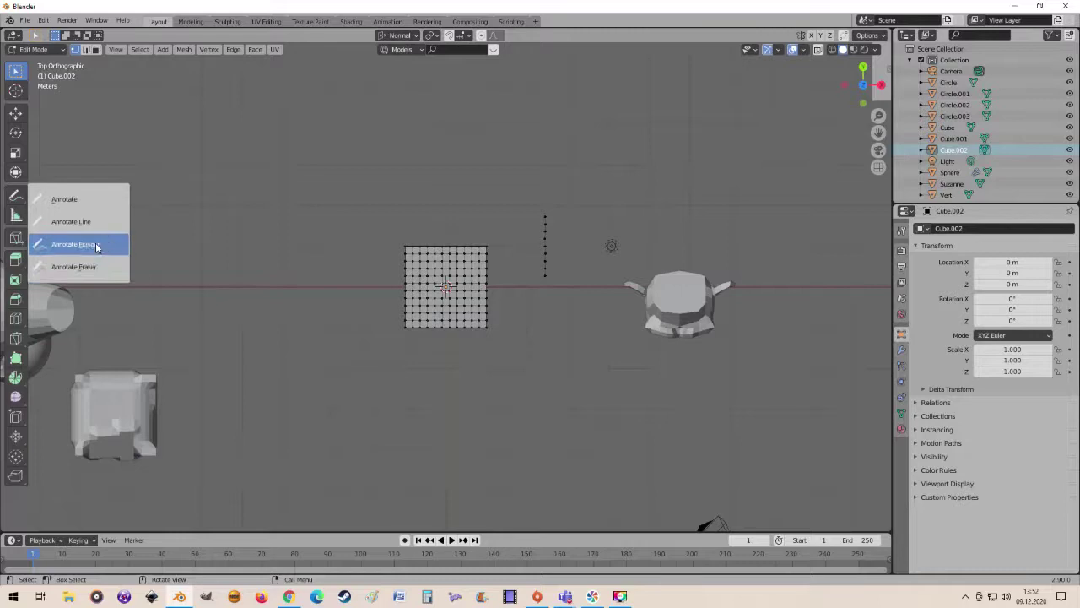
click(77, 202)
drag(410, 187, 442, 182)
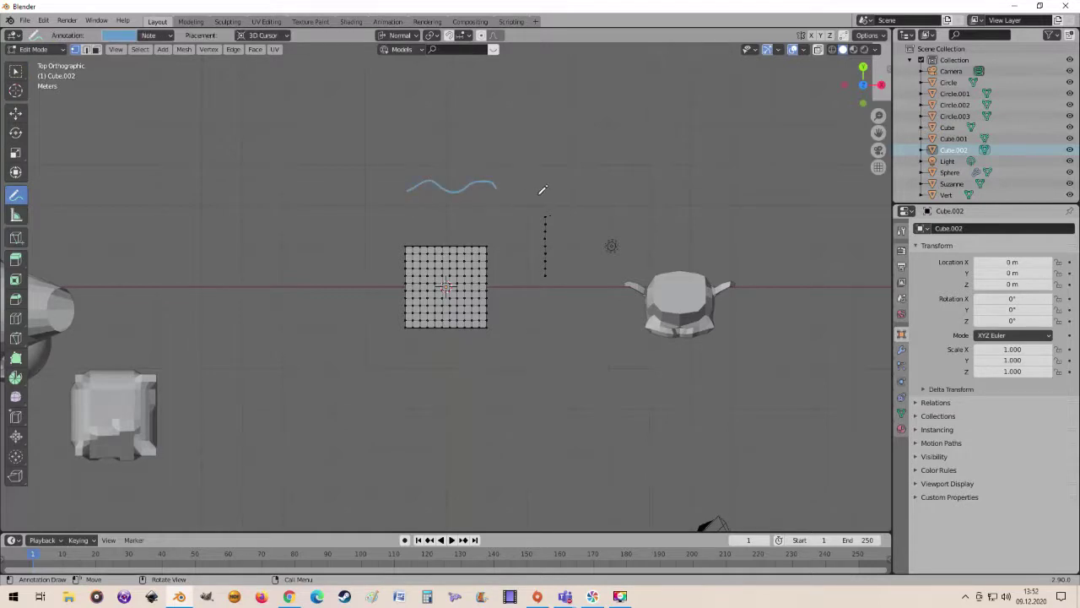
mouse_move(470, 184)
middle_down()
mouse_move(305, 141)
mouse_move(302, 126)
mouse_move(154, 142)
middle_up()
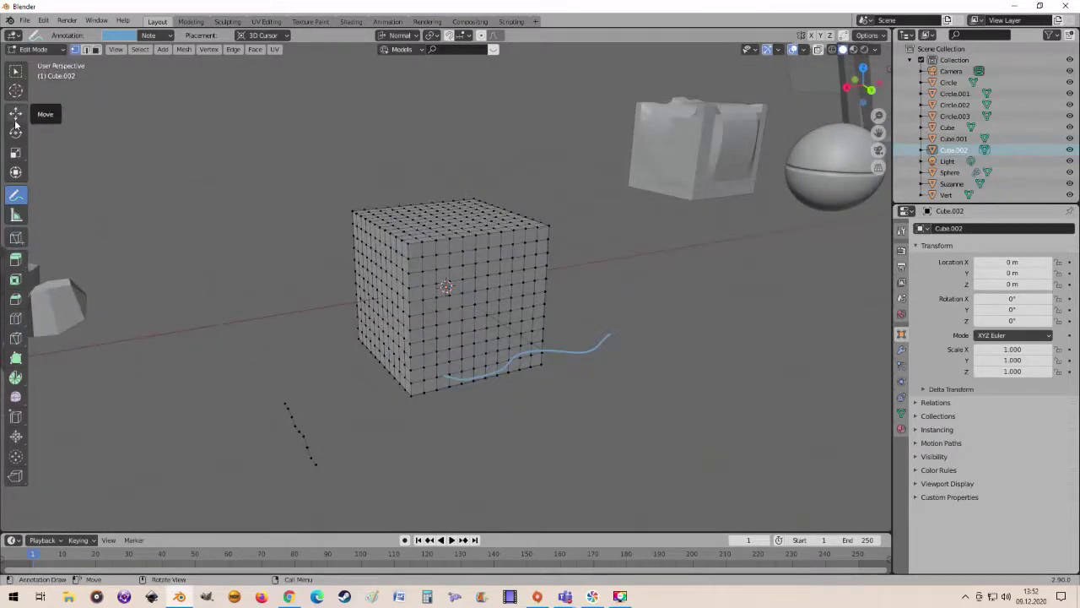
- Add a front-face vertex to the selection and run Gstretch at 100% influence
click(16, 73)
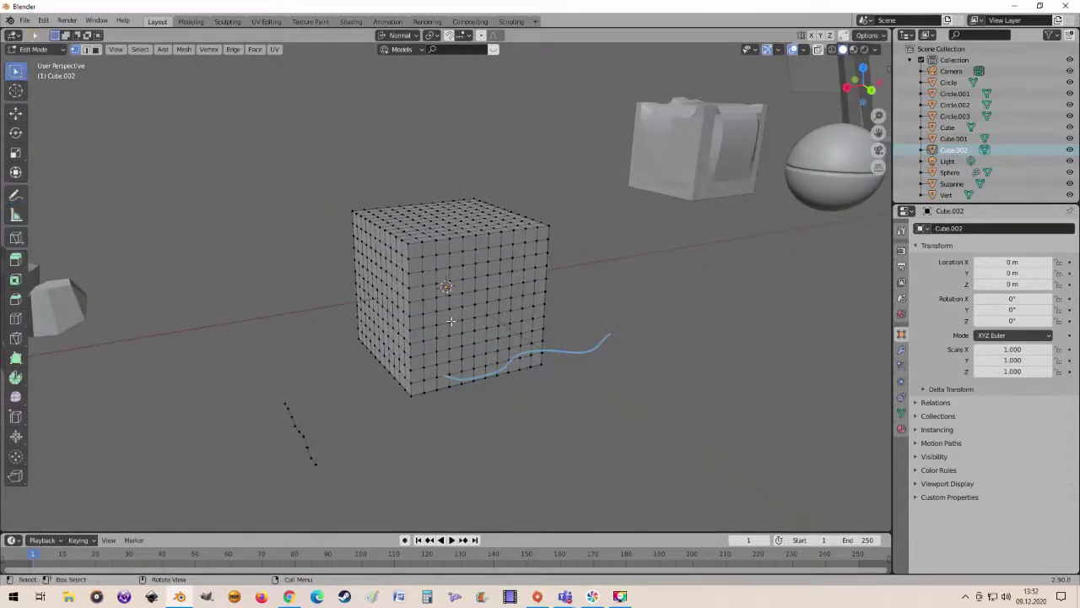
middle_drag(444, 321, 446, 327)
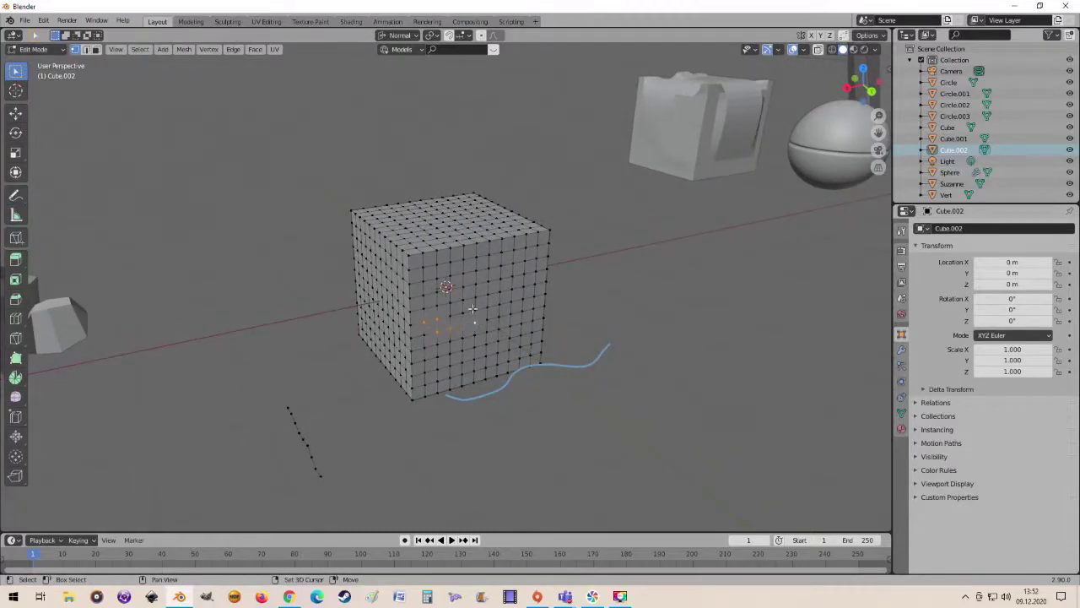
shift+click(512, 301)
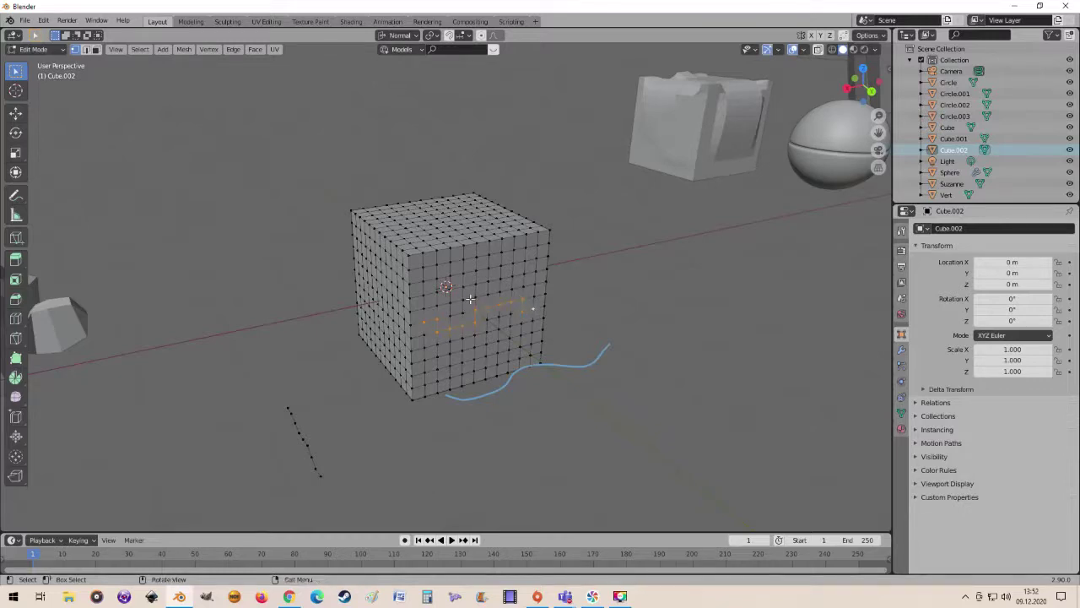
middle_drag(468, 299, 449, 262)
right_click(449, 260)
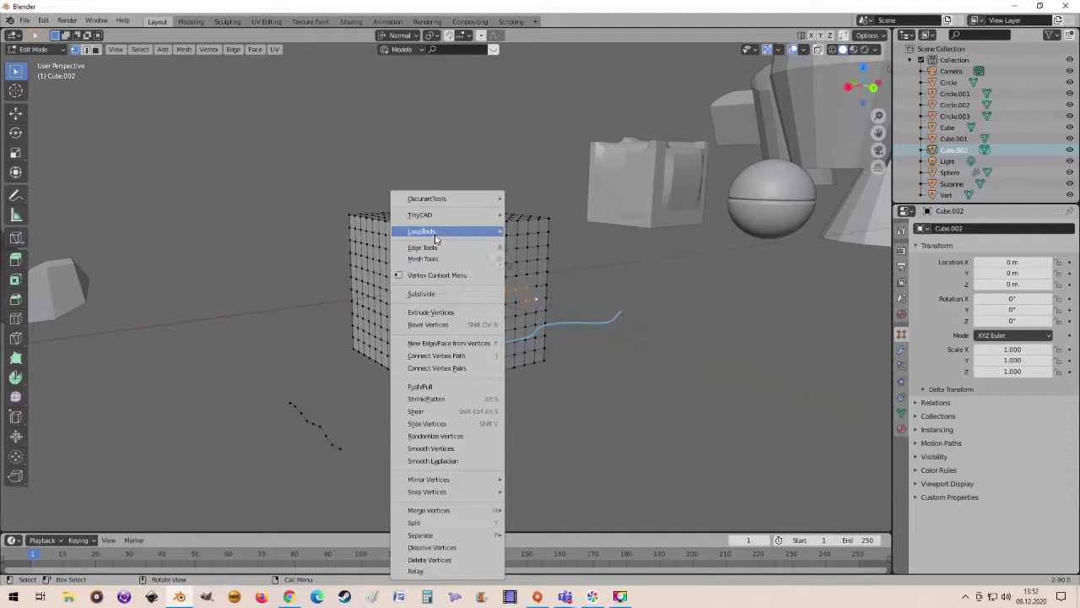
mouse_move(422, 232)
click(546, 277)
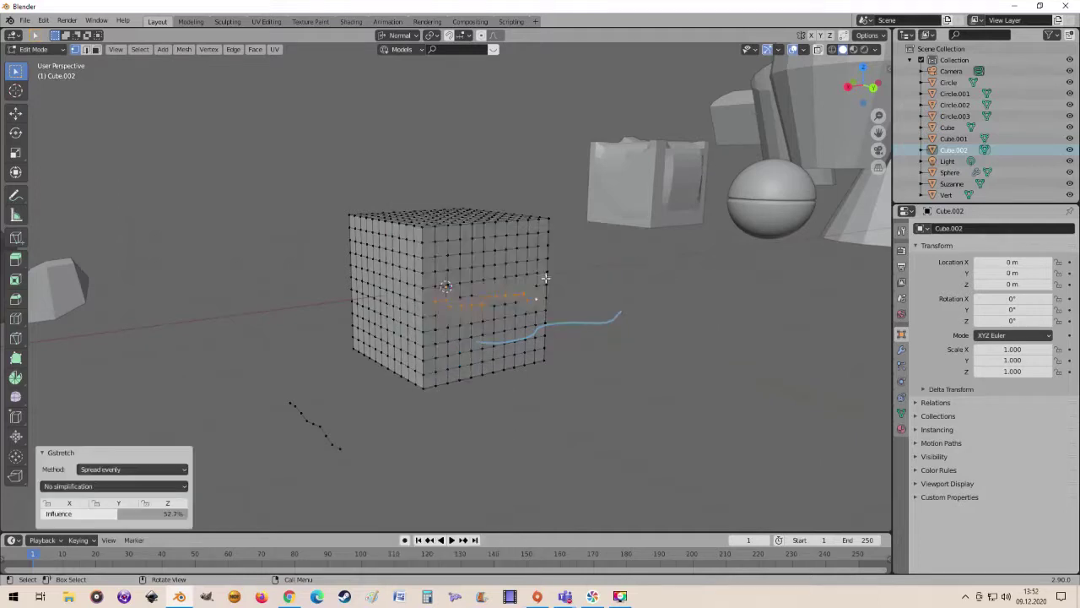
mouse_move(127, 513)
mouse_down()
mouse_move(189, 513)
mouse_move(81, 513)
mouse_move(189, 513)
mouse_up()
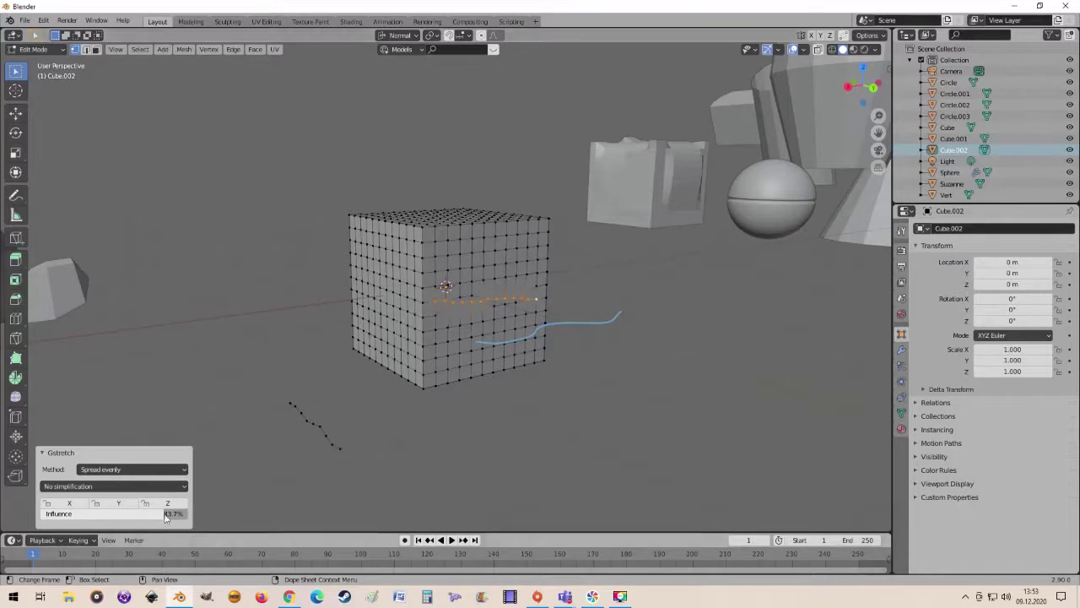
- Set Gstretch simplification to Distance and try Project and Spread evenly, ending on Spread
middle_drag(517, 414, 530, 385)
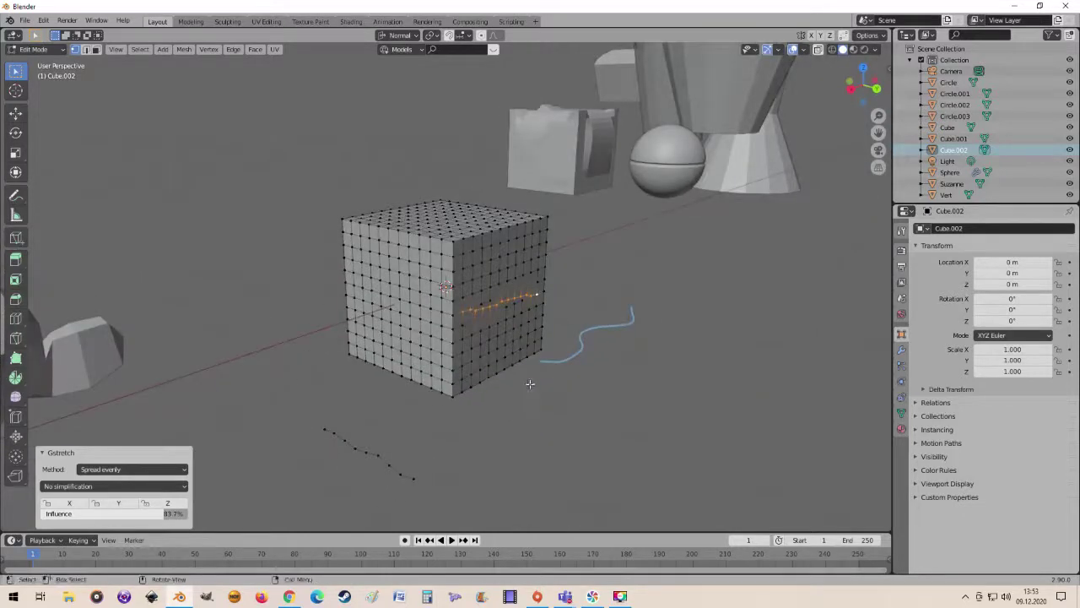
click(99, 492)
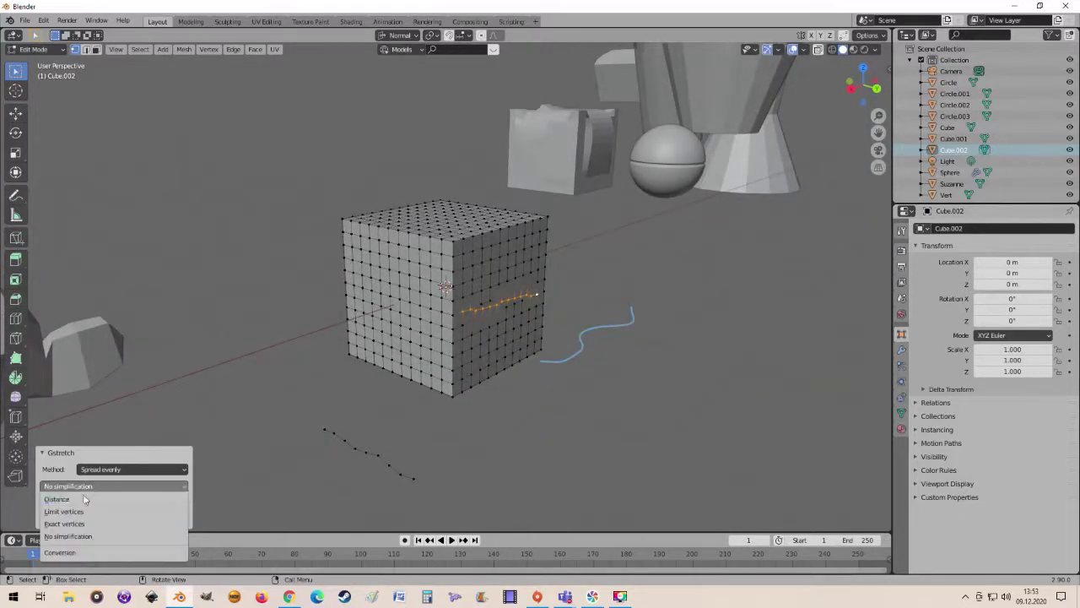
click(85, 503)
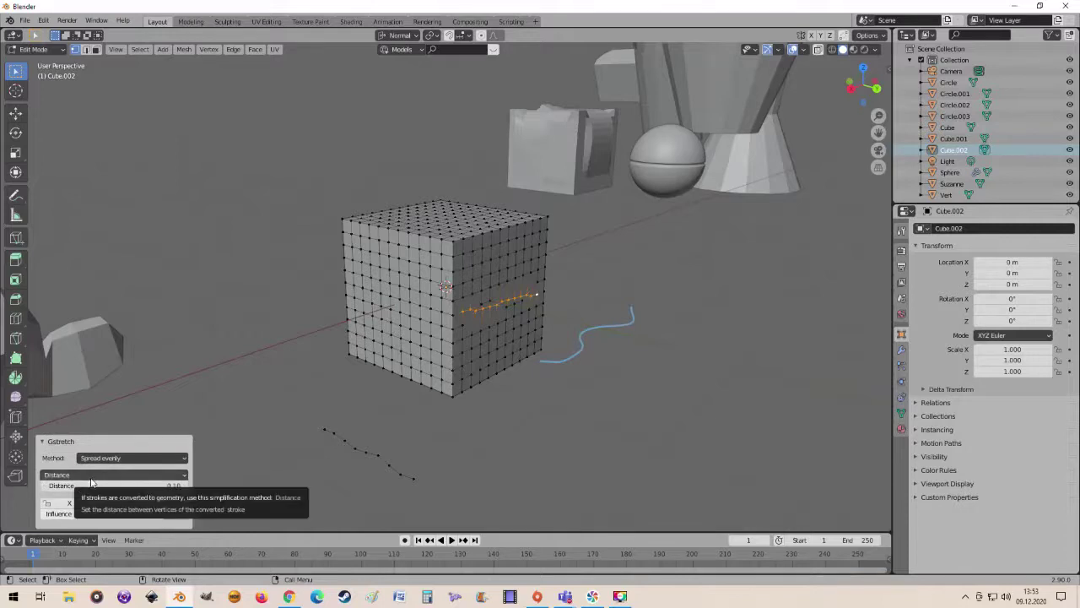
click(182, 460)
click(141, 473)
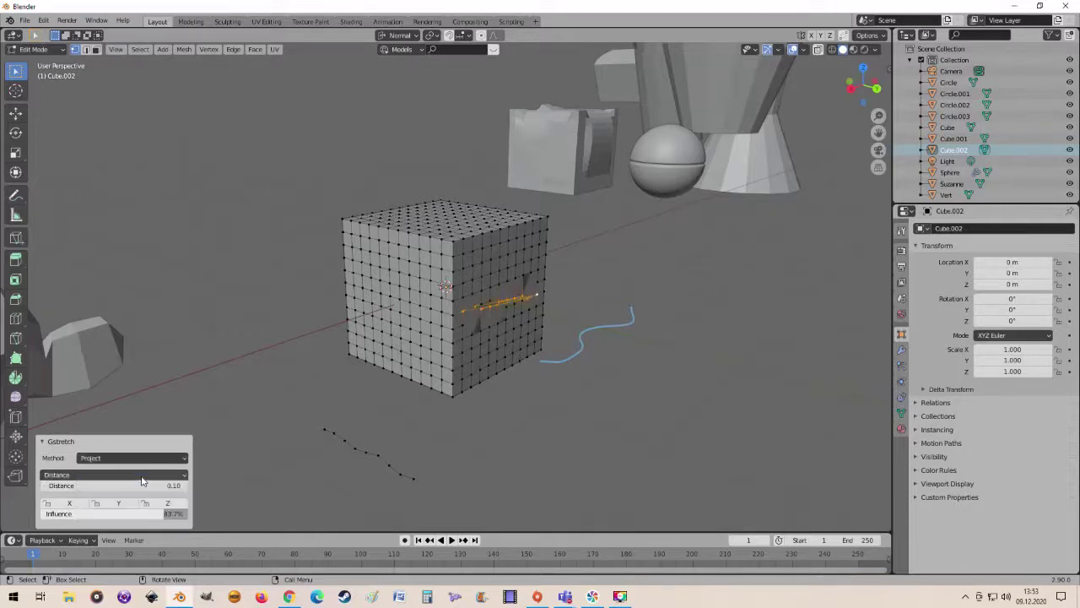
click(153, 460)
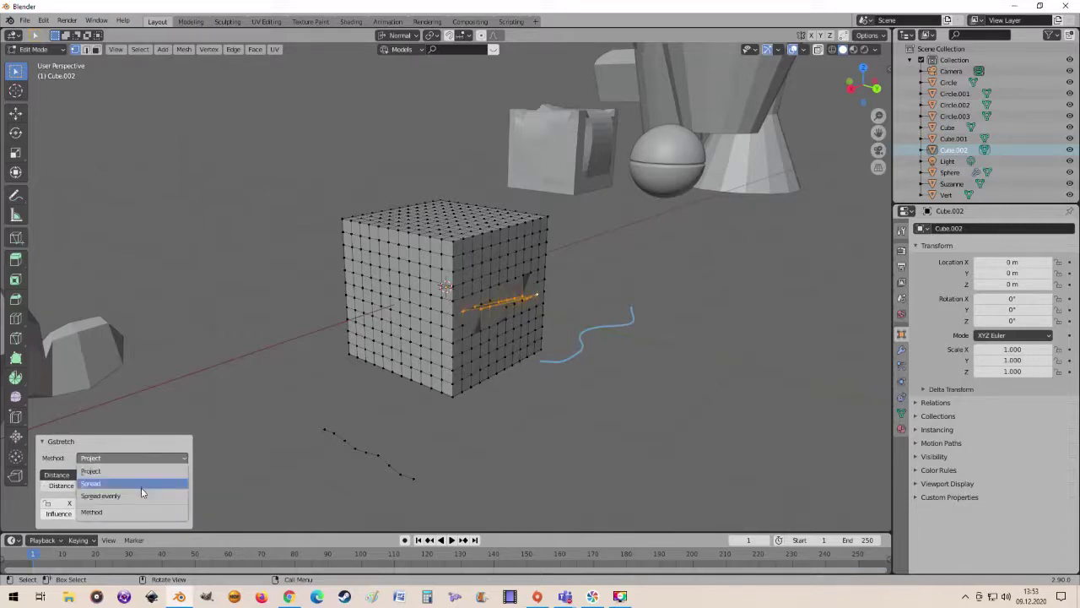
click(135, 484)
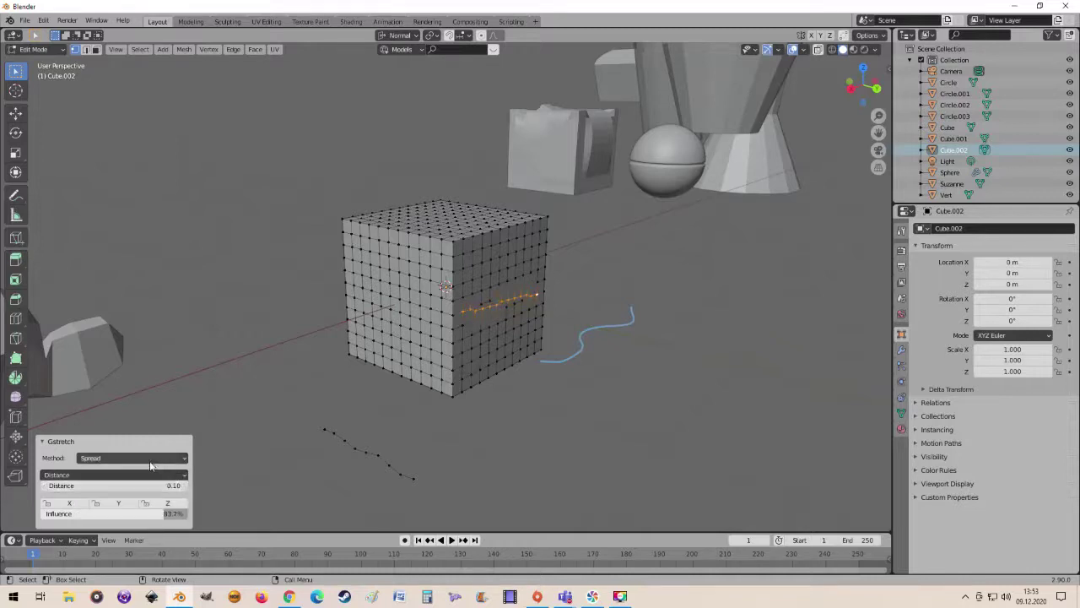
click(154, 461)
click(142, 497)
click(153, 460)
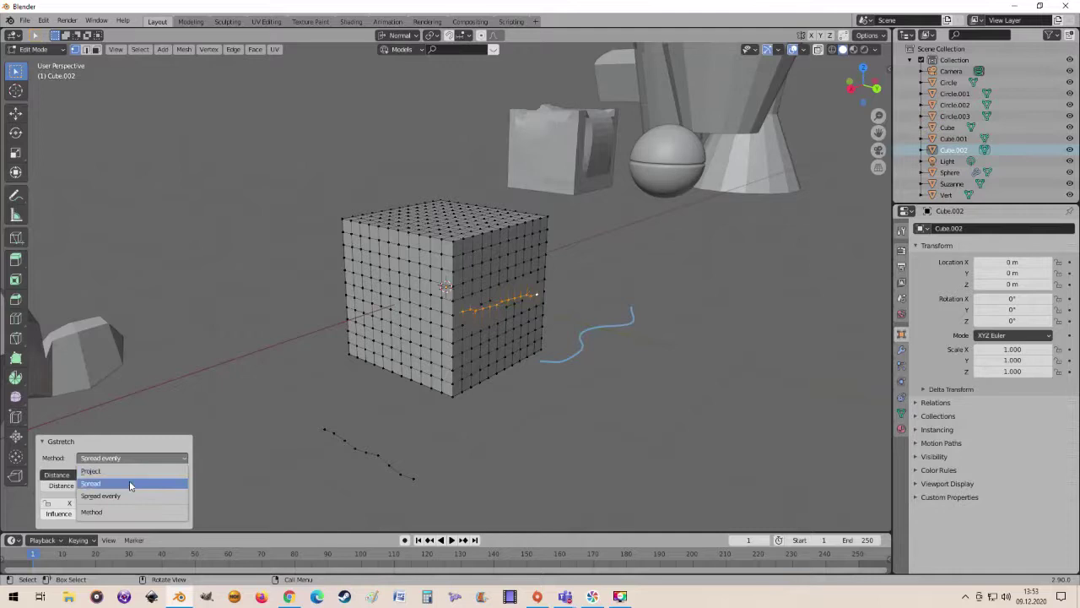
click(129, 482)
mouse_move(501, 369)
middle_down()
mouse_move(467, 323)
mouse_move(482, 328)
middle_up()
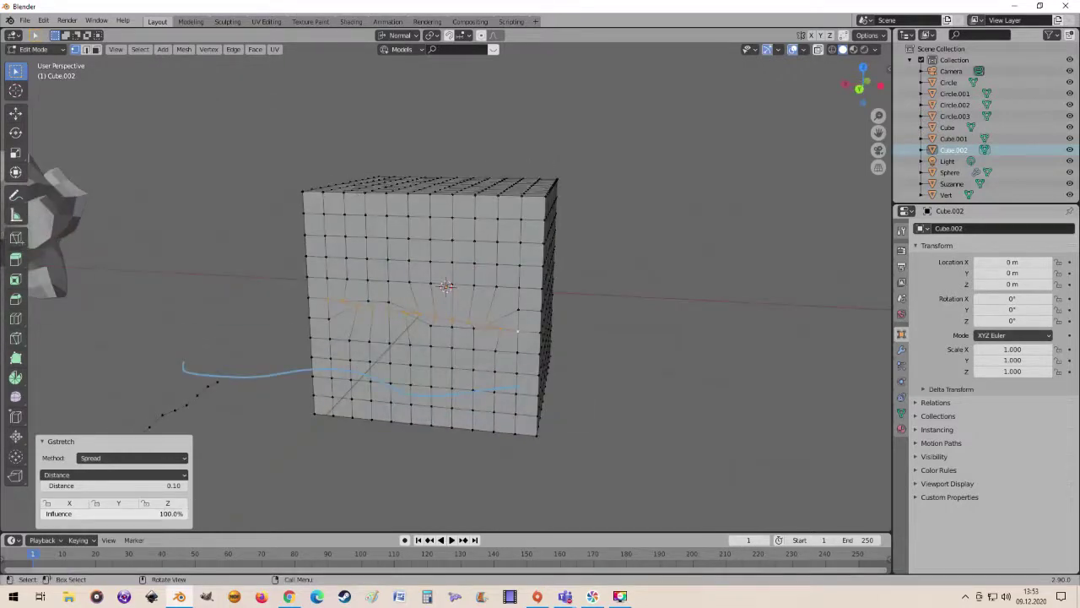
- Adjust the Gstretch influence and commit the result
mouse_move(173, 513)
mouse_down()
mouse_move(40, 513)
mouse_move(148, 513)
mouse_up()
mouse_move(323, 378)
middle_down()
mouse_move(427, 333)
mouse_move(410, 354)
mouse_move(469, 376)
middle_up()
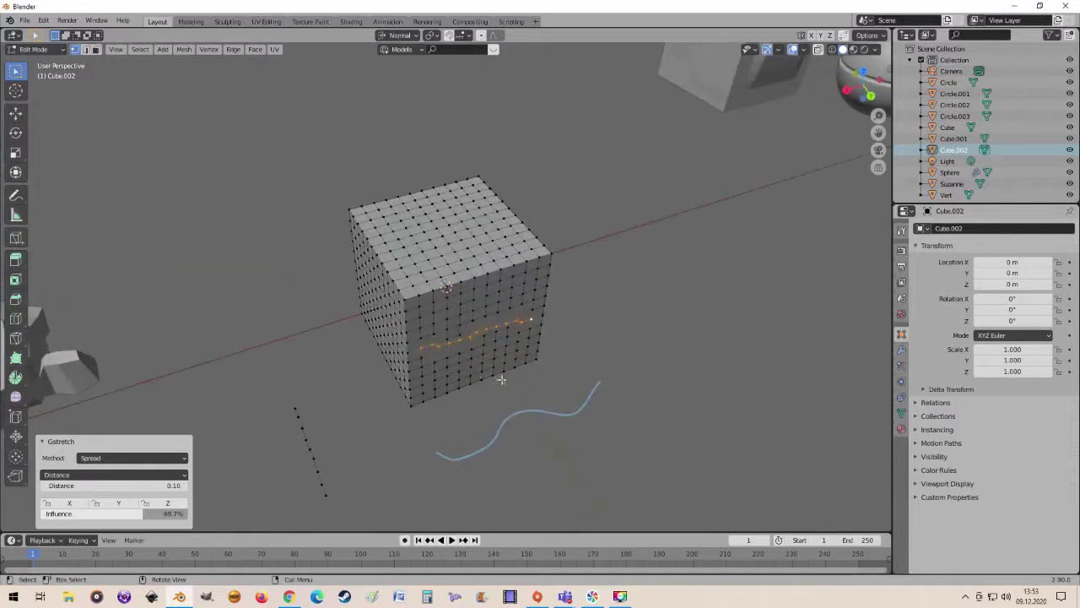
key(Tab)
key(Tab)
- Switch to Edge select mode and select a stepped edge path down the front face
mouse_move(571, 338)
middle_down()
mouse_move(637, 346)
mouse_move(598, 333)
mouse_move(579, 306)
mouse_move(595, 270)
mouse_move(511, 330)
middle_up()
scroll(511, 331, up, 1)
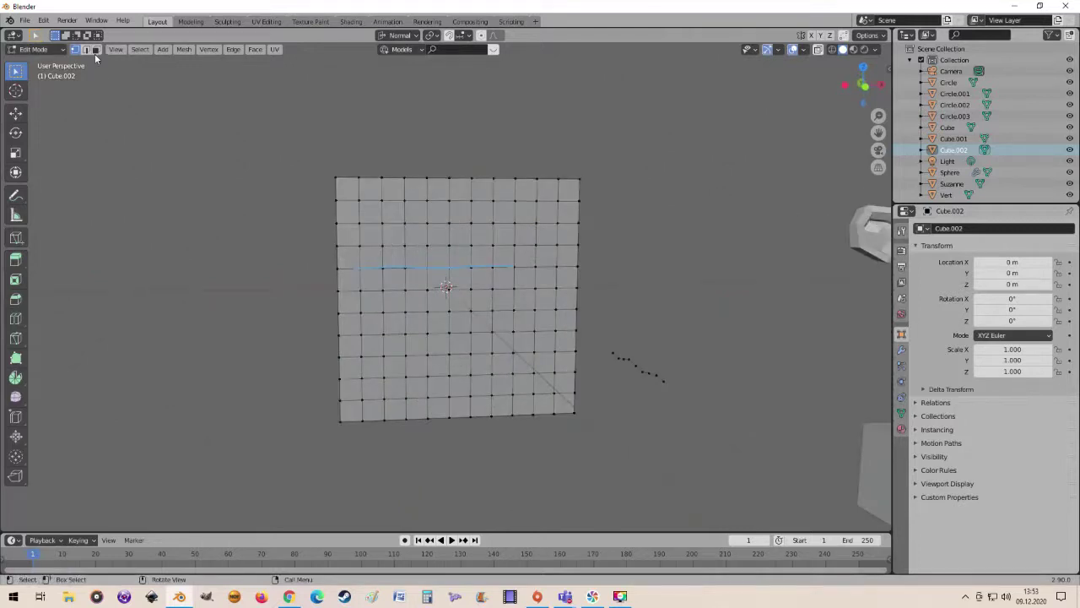
click(88, 51)
mouse_move(448, 245)
middle_down()
mouse_move(427, 270)
mouse_move(386, 269)
middle_up()
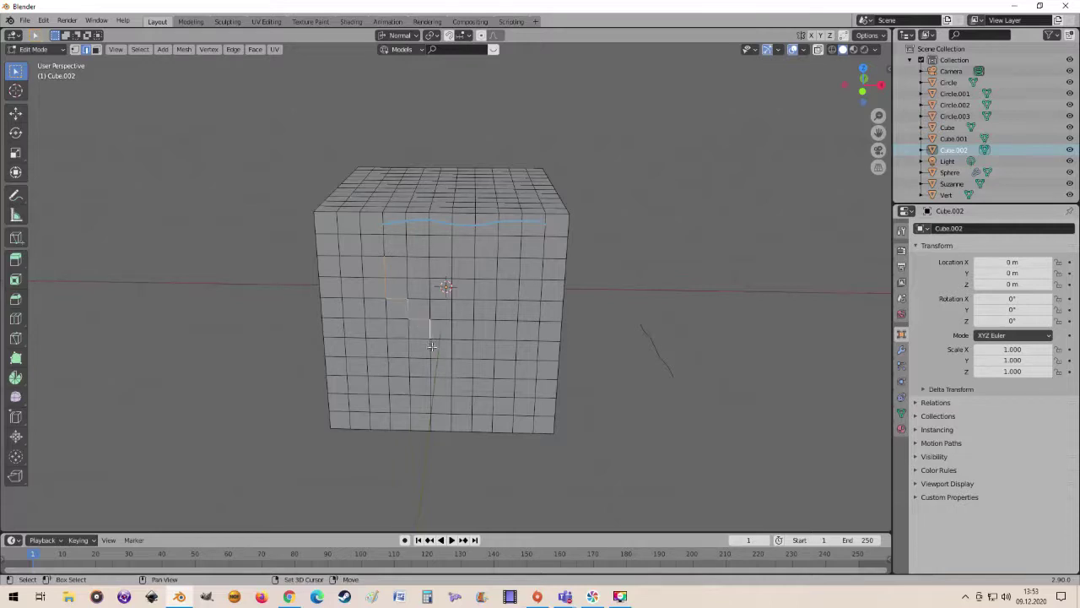
shift+click(485, 398)
- Apply LoopTools Relax to the edge path with Linear interpolation
right_click(410, 305)
mouse_move(358, 163)
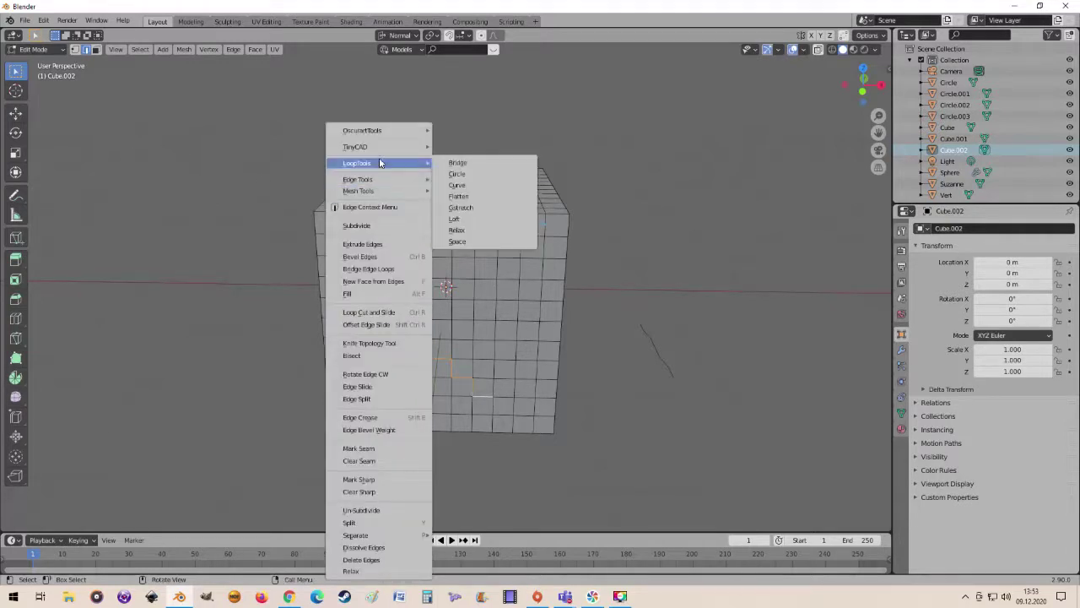
click(476, 235)
mouse_move(507, 309)
middle_down()
mouse_move(509, 275)
mouse_move(511, 287)
middle_up()
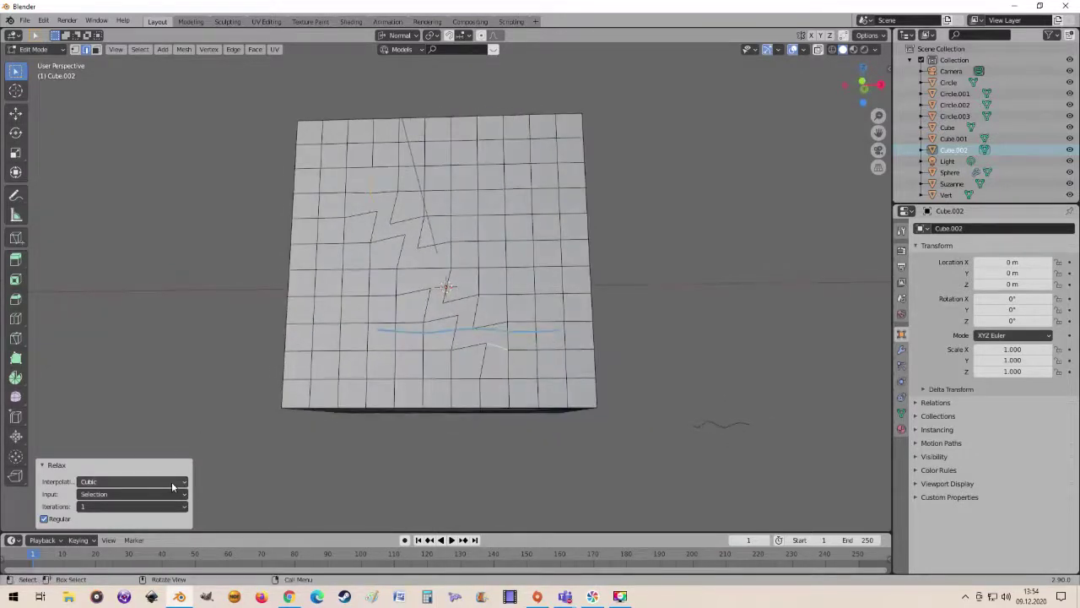
click(172, 481)
click(93, 506)
- Try Parallel input and 5 iterations, ending with Selection input and 3 iterations
click(153, 495)
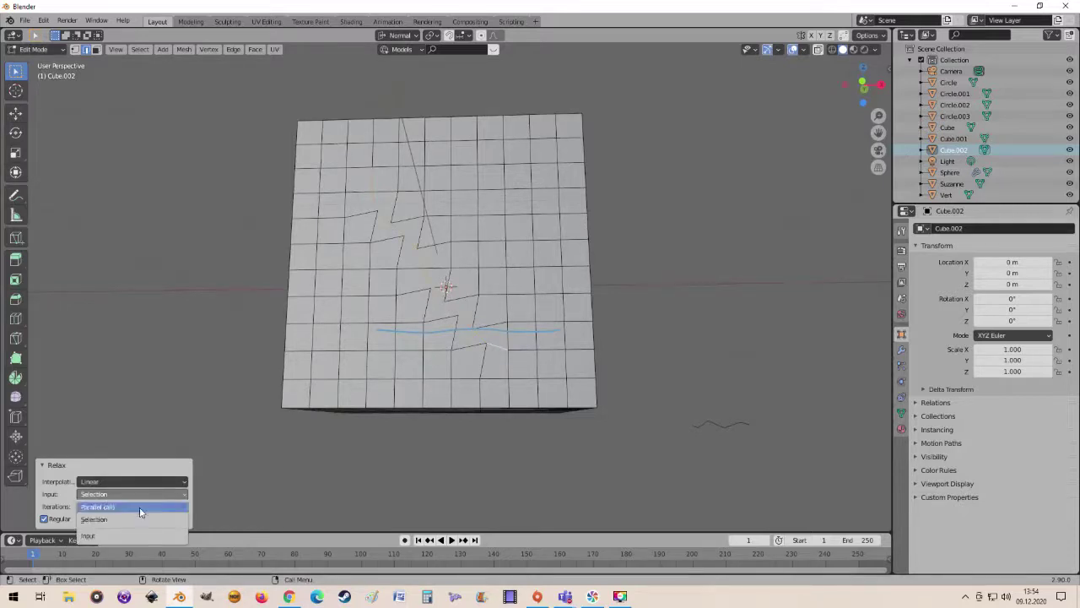
click(139, 507)
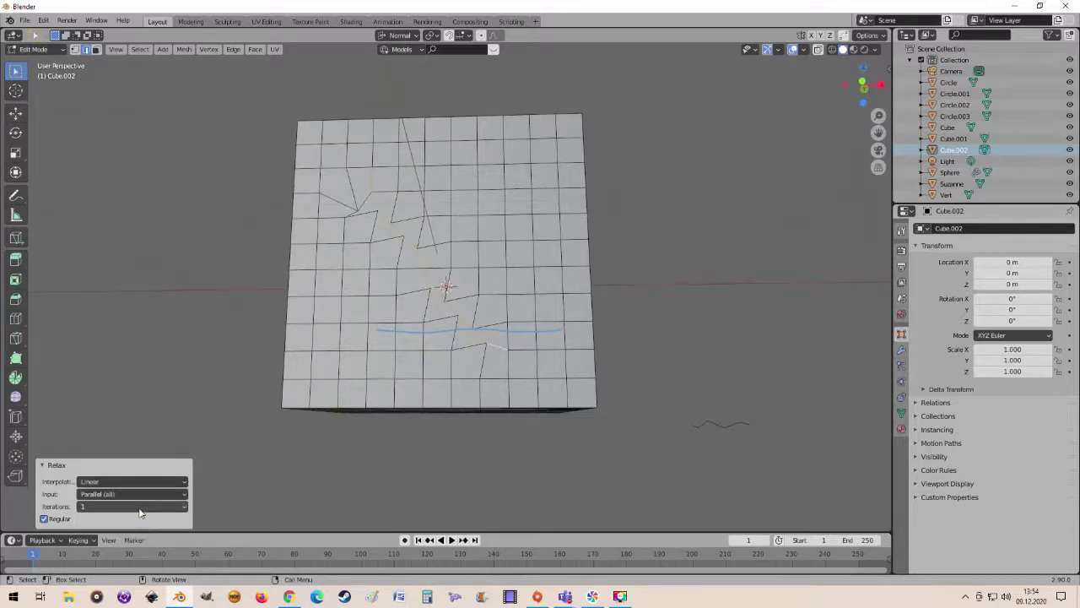
click(138, 507)
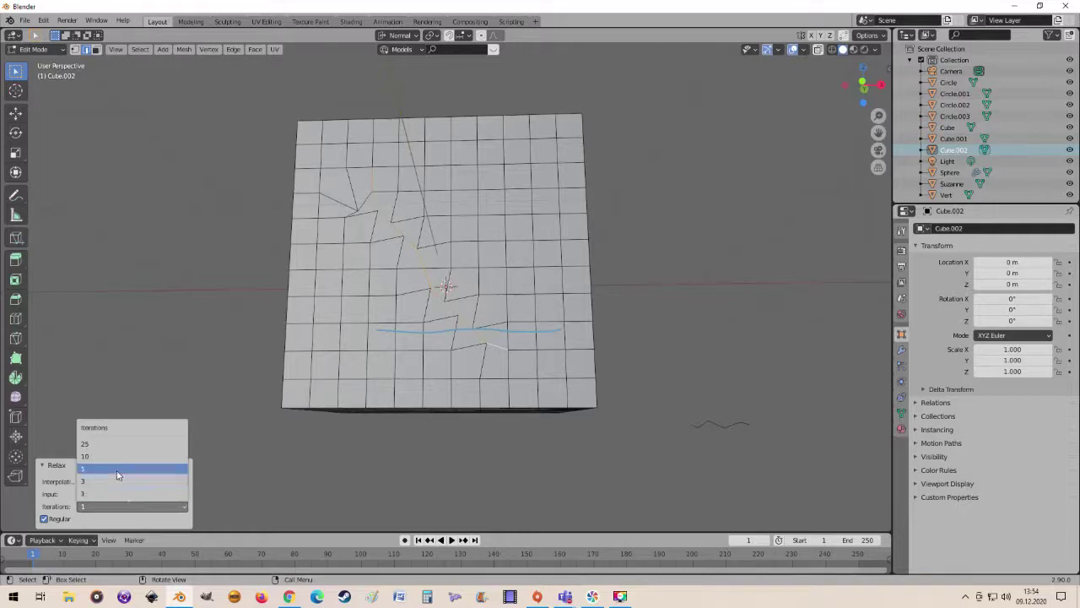
click(117, 473)
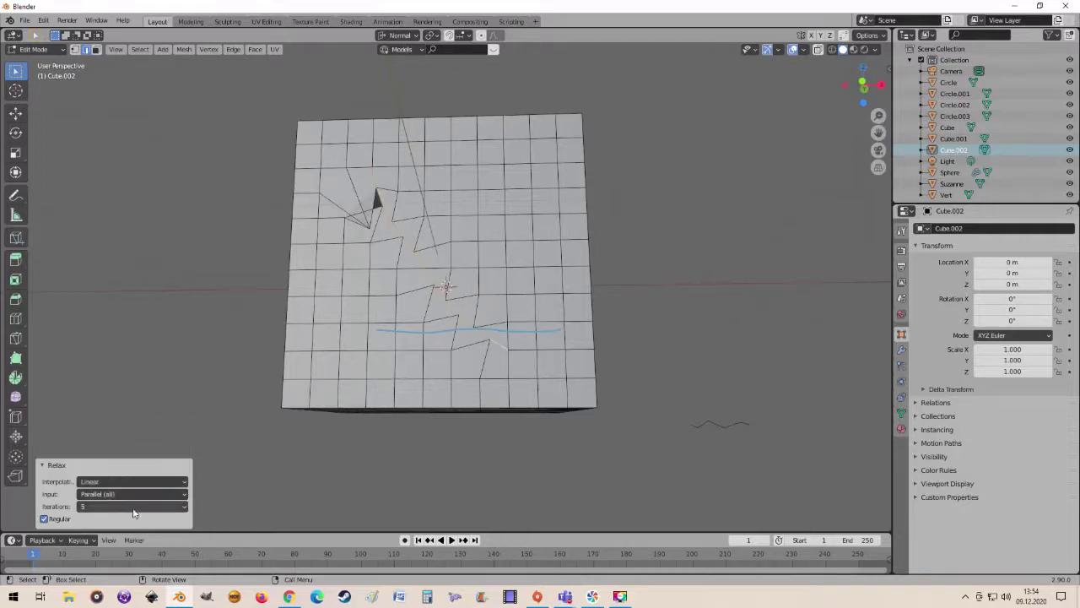
click(183, 510)
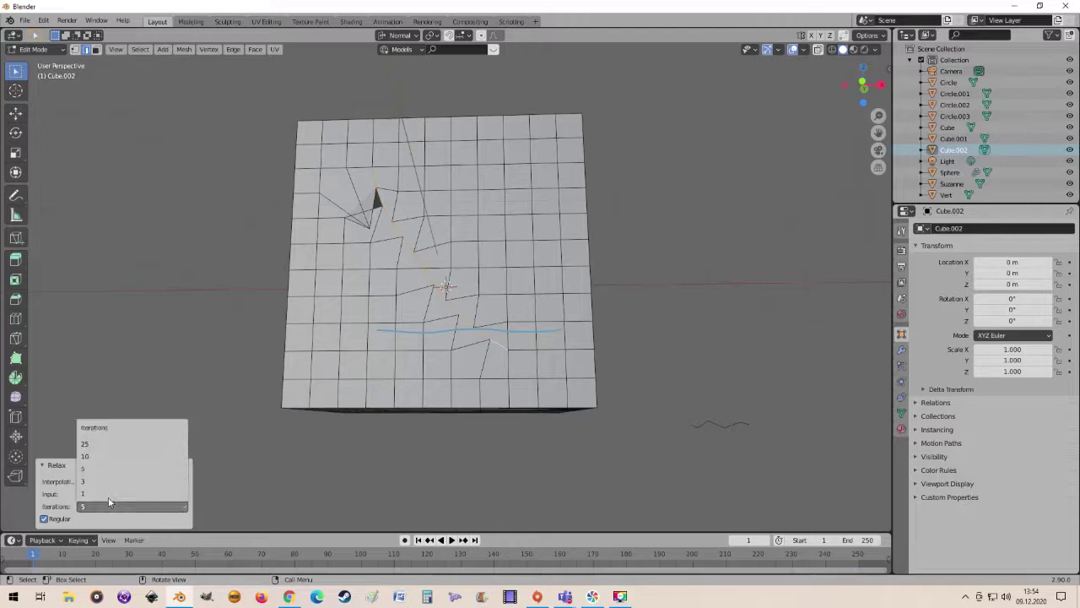
click(103, 485)
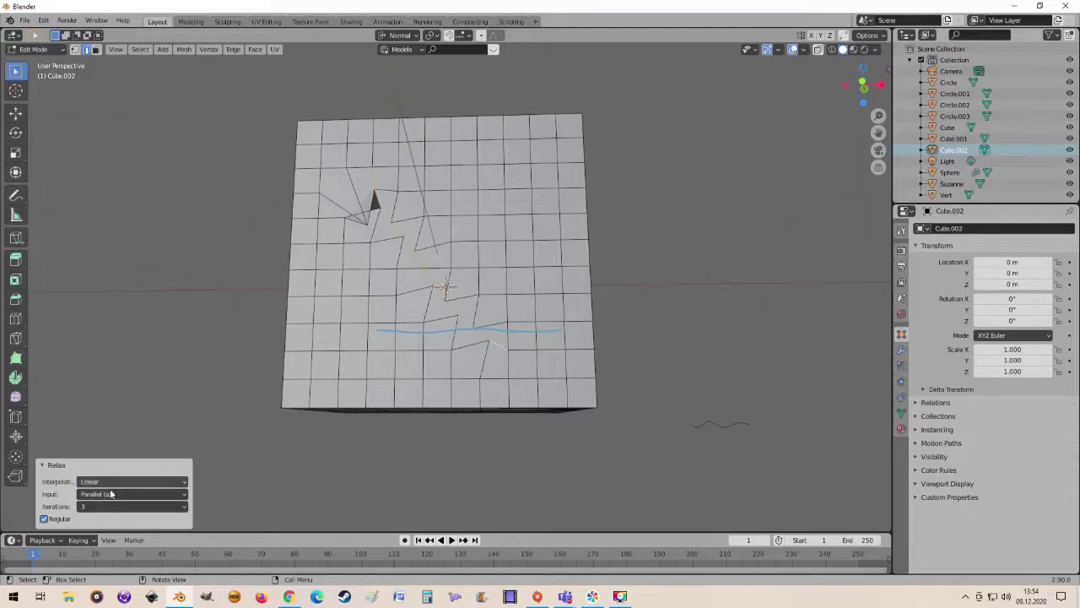
click(110, 494)
click(109, 518)
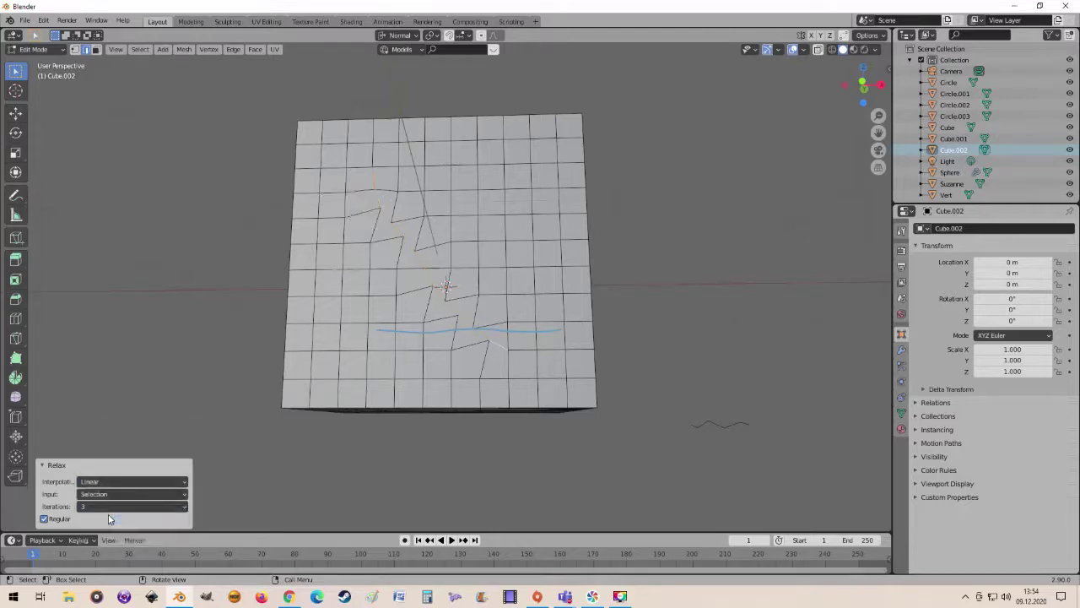
middle_drag(424, 371, 454, 341)
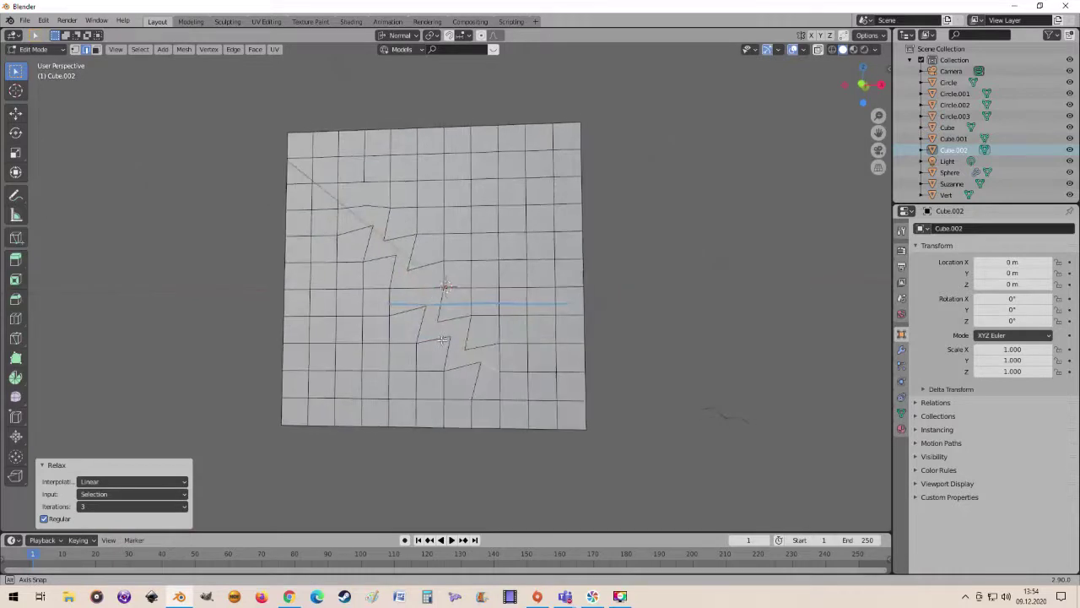
scroll(454, 341, up, 3)
scroll(455, 340, down, 3)
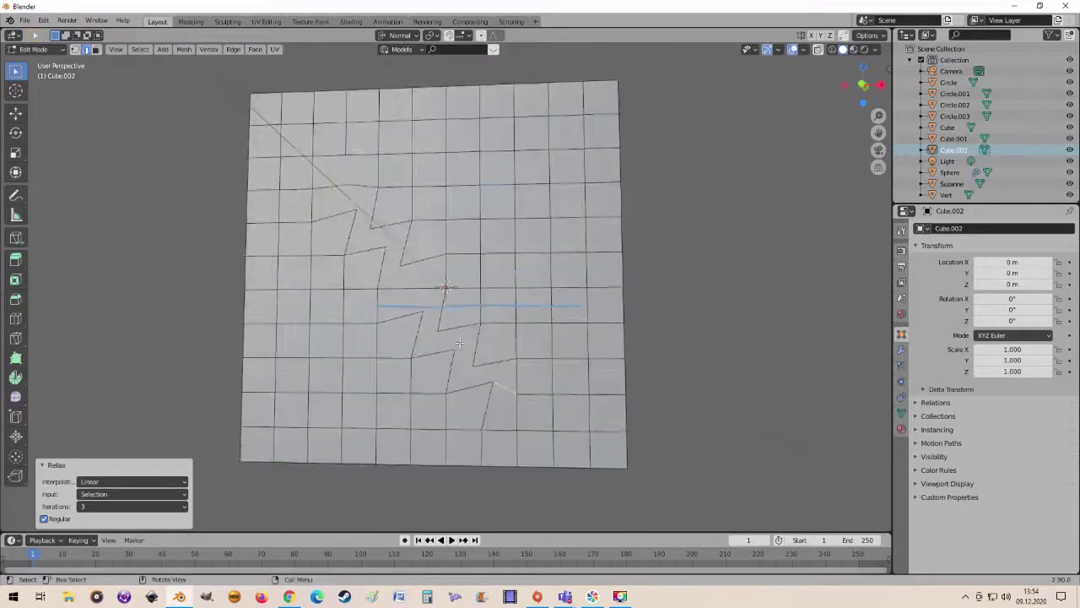
mouse_move(460, 341)
middle_down()
mouse_move(417, 334)
mouse_move(464, 362)
mouse_move(131, 145)
middle_up()
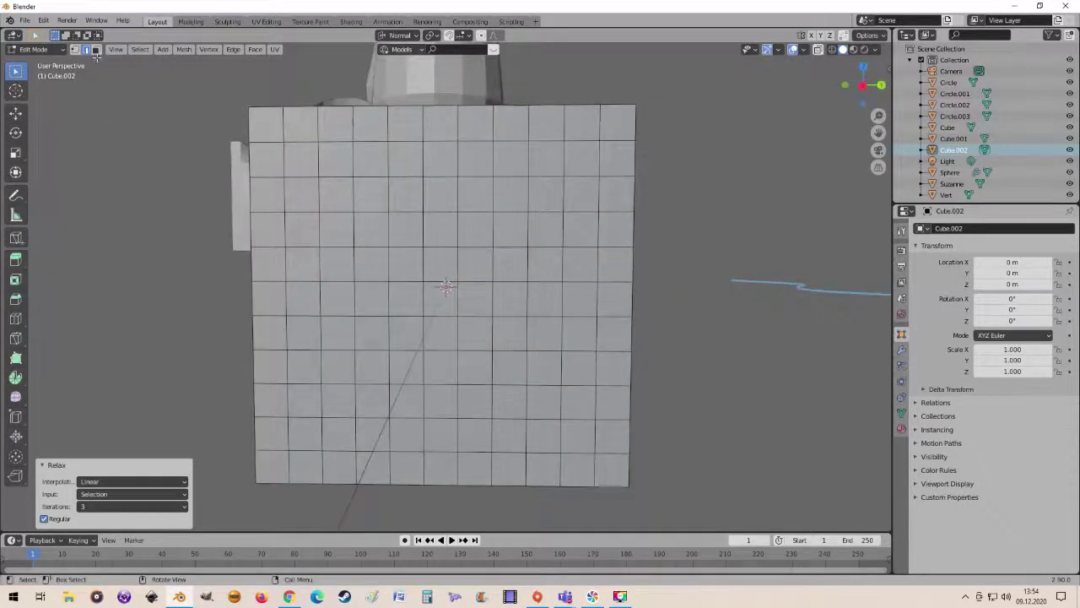
- Select a diagonal staircase of ten faces running down-right across Cube.002's front face
mouse_move(130, 144)
middle_down()
mouse_move(472, 354)
mouse_move(384, 303)
middle_up()
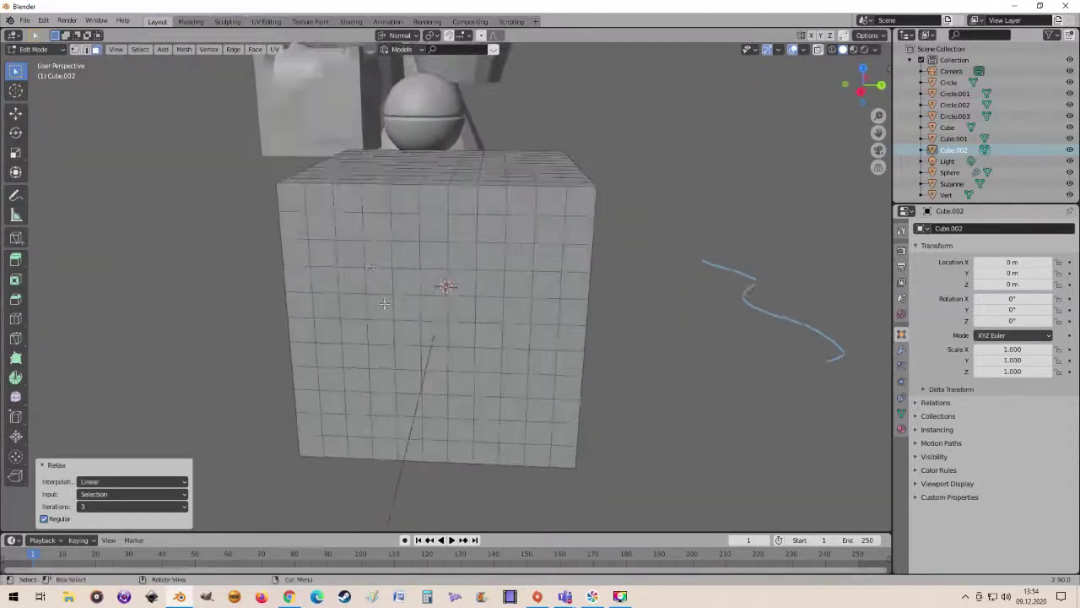
click(353, 254)
ctrl+click(381, 285)
ctrl+click(381, 304)
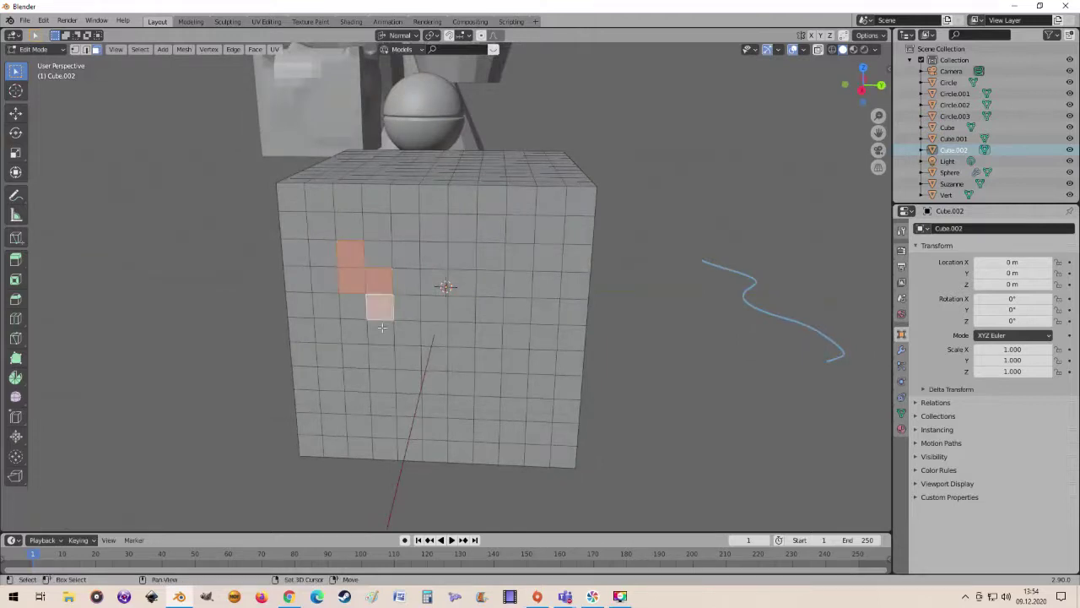
ctrl+click(382, 330)
ctrl+click(407, 332)
ctrl+click(410, 358)
ctrl+click(434, 358)
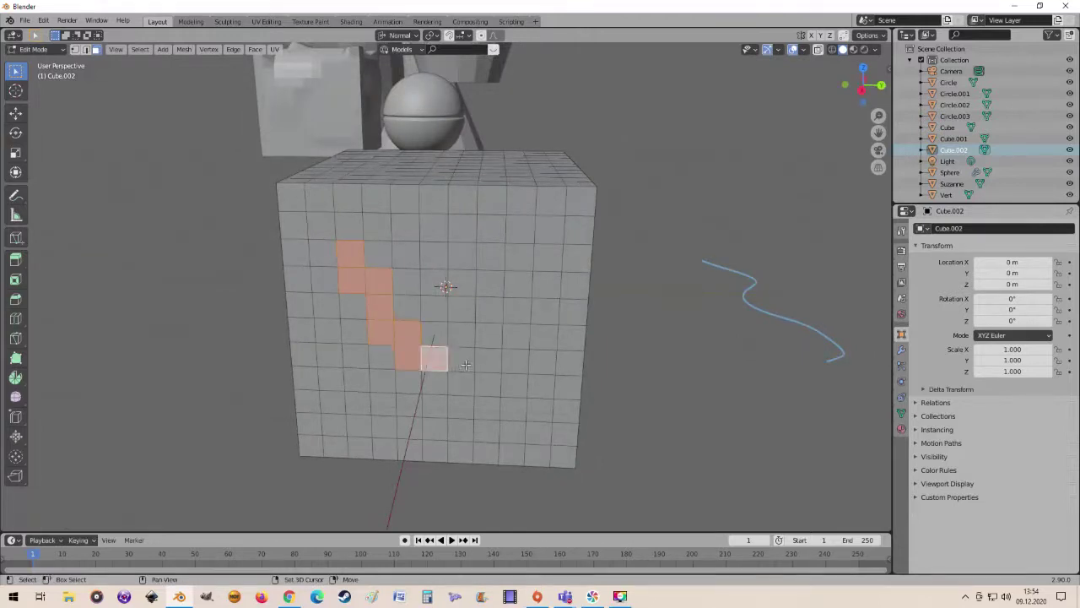
ctrl+click(461, 360)
ctrl+click(461, 384)
ctrl+click(487, 386)
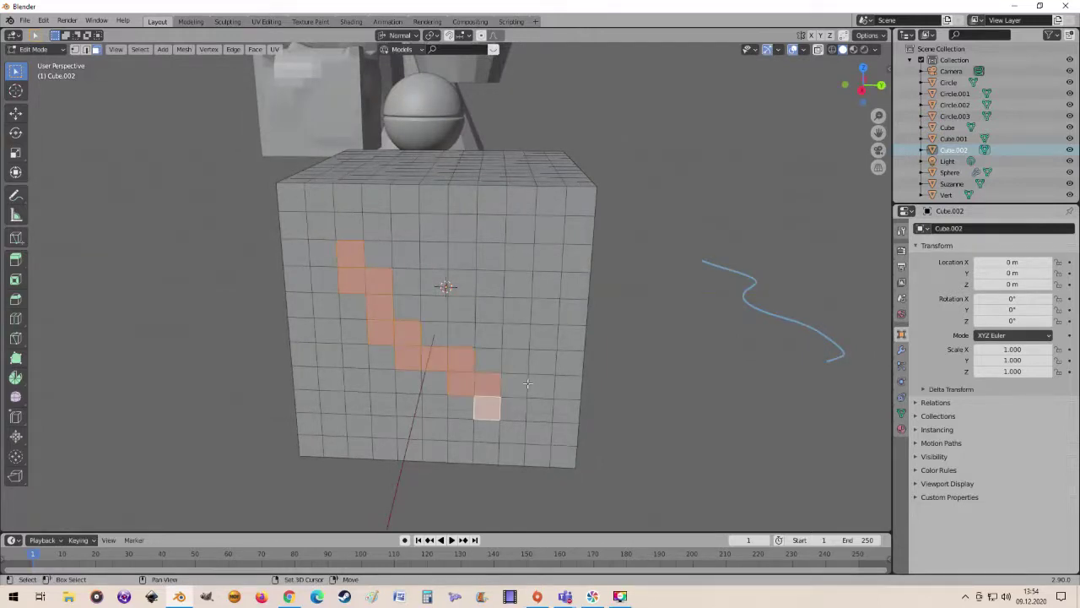
middle_drag(497, 348, 446, 327)
mouse_move(415, 294)
middle_down()
mouse_move(692, 229)
mouse_move(483, 317)
mouse_move(422, 324)
middle_up()
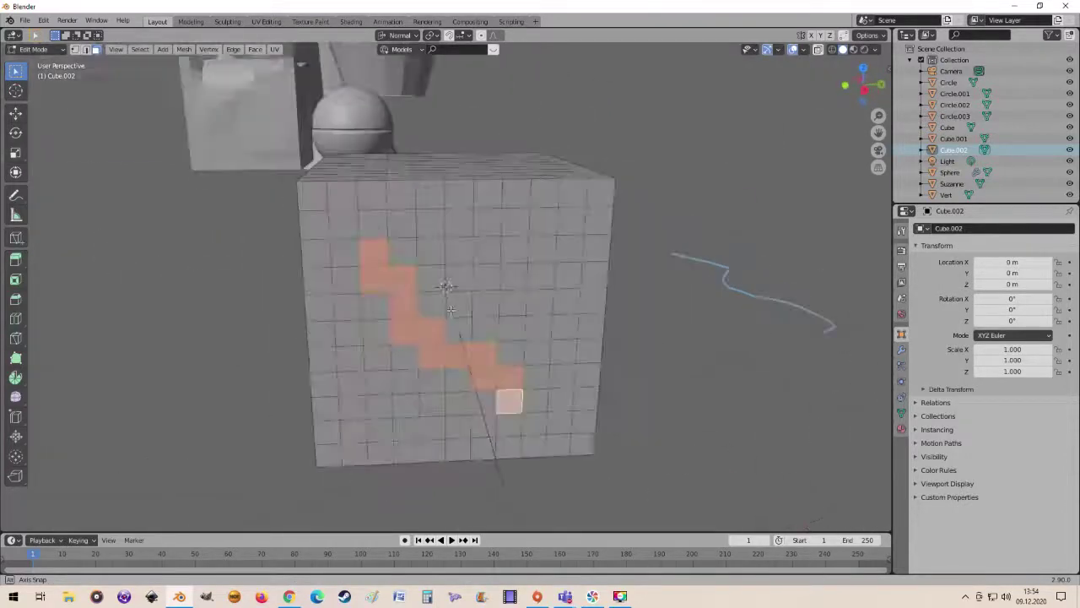
- Run LoopTools Relax on the diagonal face strip with Iterations set to 5
right_click(414, 329)
mouse_move(384, 268)
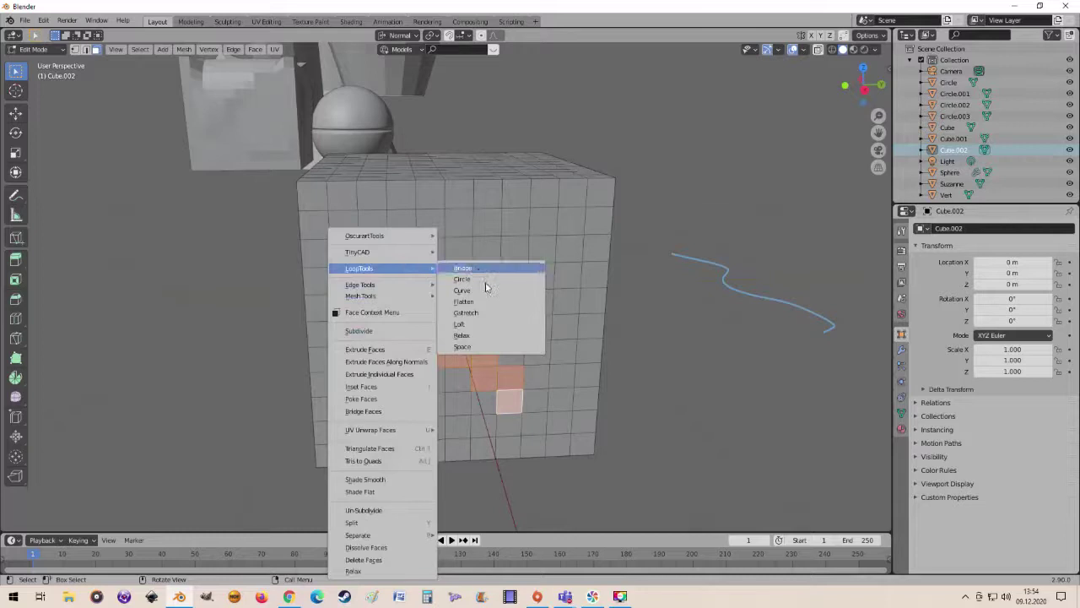
click(476, 335)
middle_drag(516, 335, 456, 329)
click(148, 507)
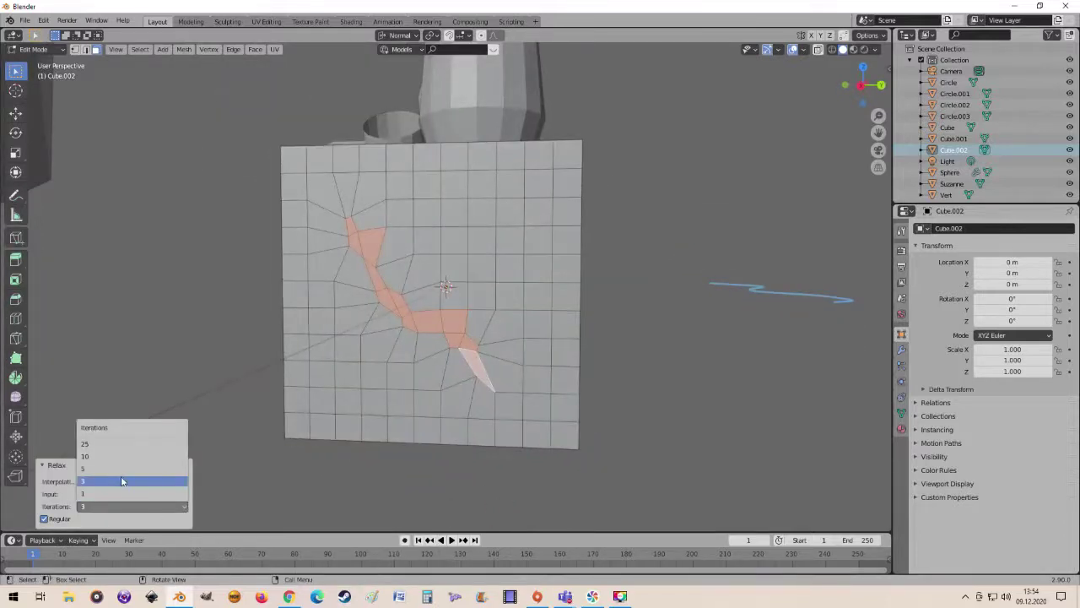
click(120, 474)
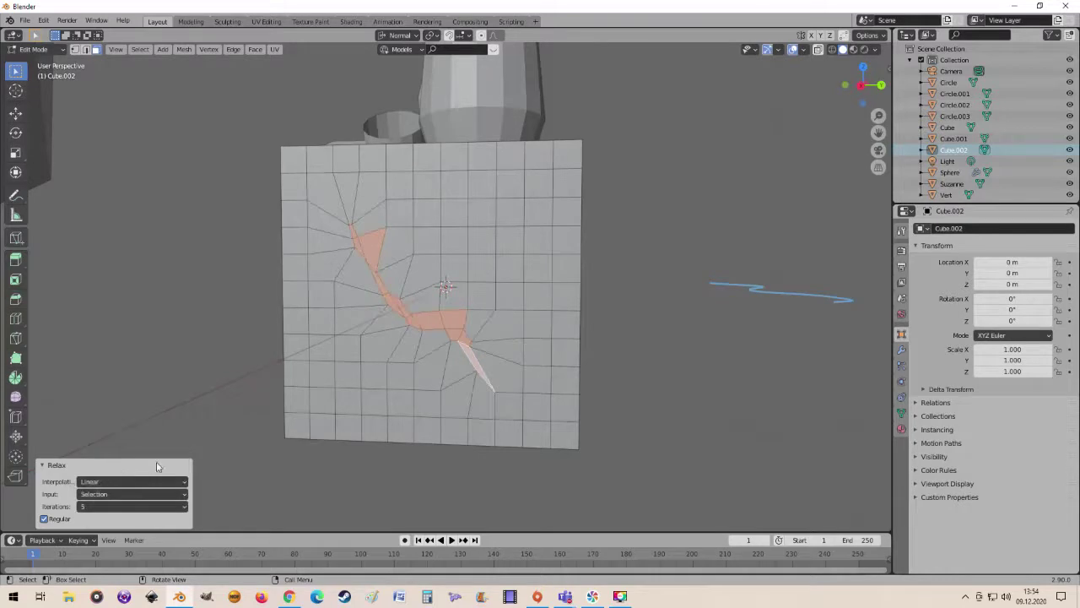
scroll(508, 312, up, 2)
mouse_move(516, 331)
middle_down()
mouse_move(413, 319)
mouse_move(445, 320)
mouse_move(435, 319)
middle_up()
scroll(439, 318, up, 2)
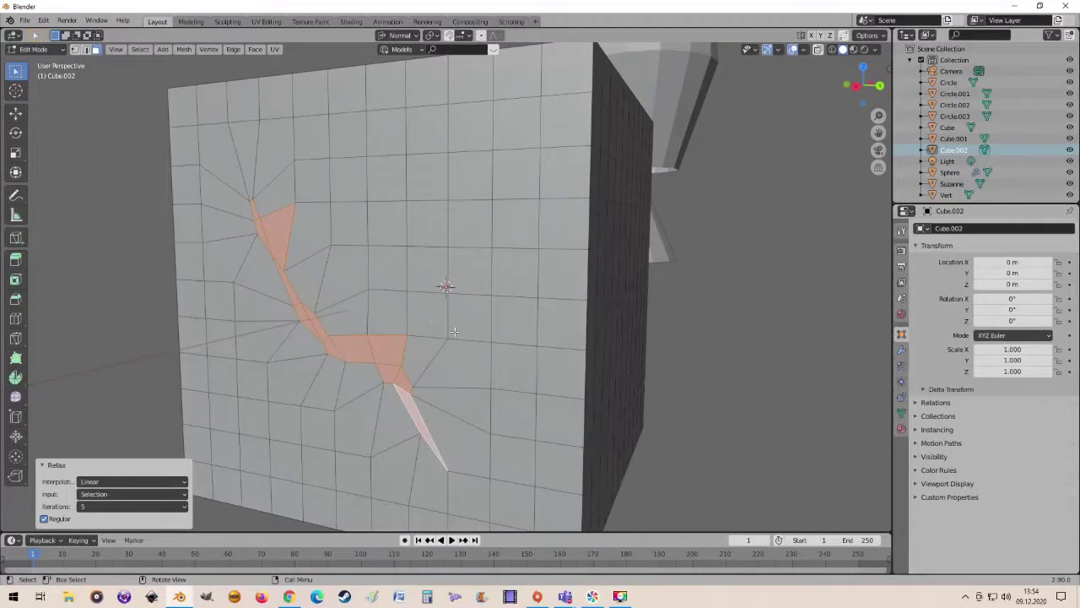
- Extrude the relaxed strip inward about 0.049 m and check the groove in Object Mode
key(e)
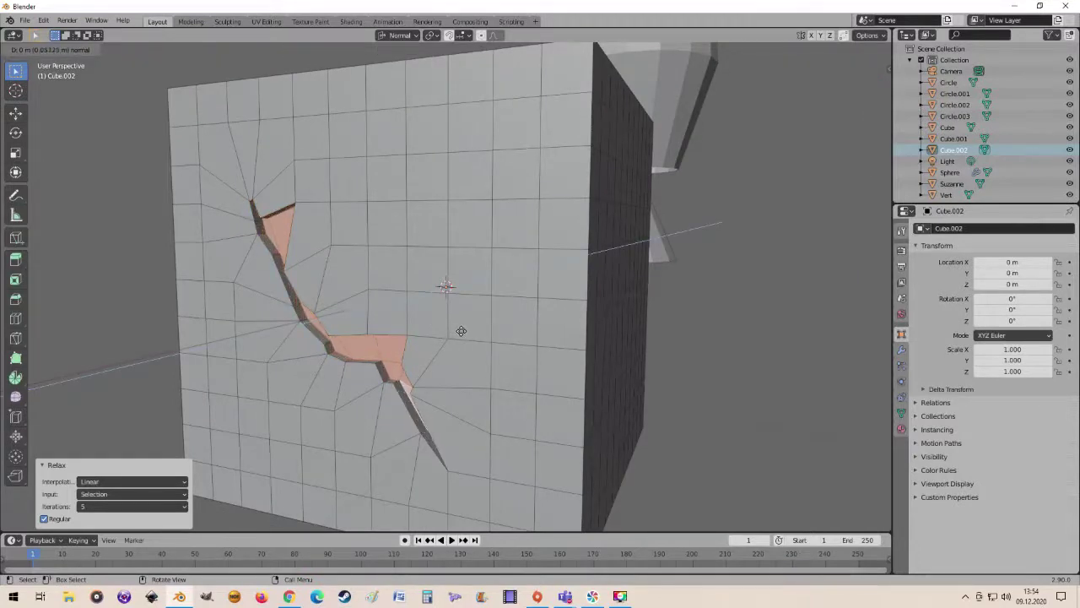
click(457, 331)
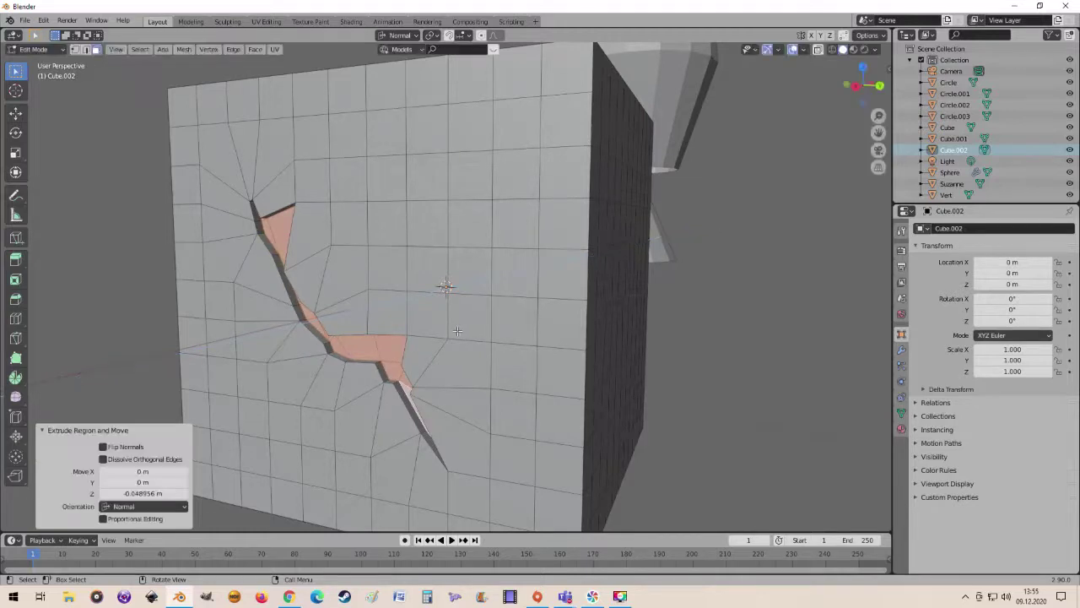
key(Tab)
mouse_move(424, 332)
middle_down()
mouse_move(513, 342)
mouse_move(529, 364)
mouse_move(451, 361)
mouse_move(440, 343)
mouse_move(495, 336)
mouse_move(518, 361)
mouse_move(582, 372)
mouse_move(487, 367)
mouse_move(437, 343)
mouse_move(529, 337)
mouse_move(724, 366)
mouse_move(662, 319)
middle_up()
key(Tab)
mouse_move(324, 208)
middle_down()
mouse_move(218, 269)
mouse_move(336, 288)
middle_up()
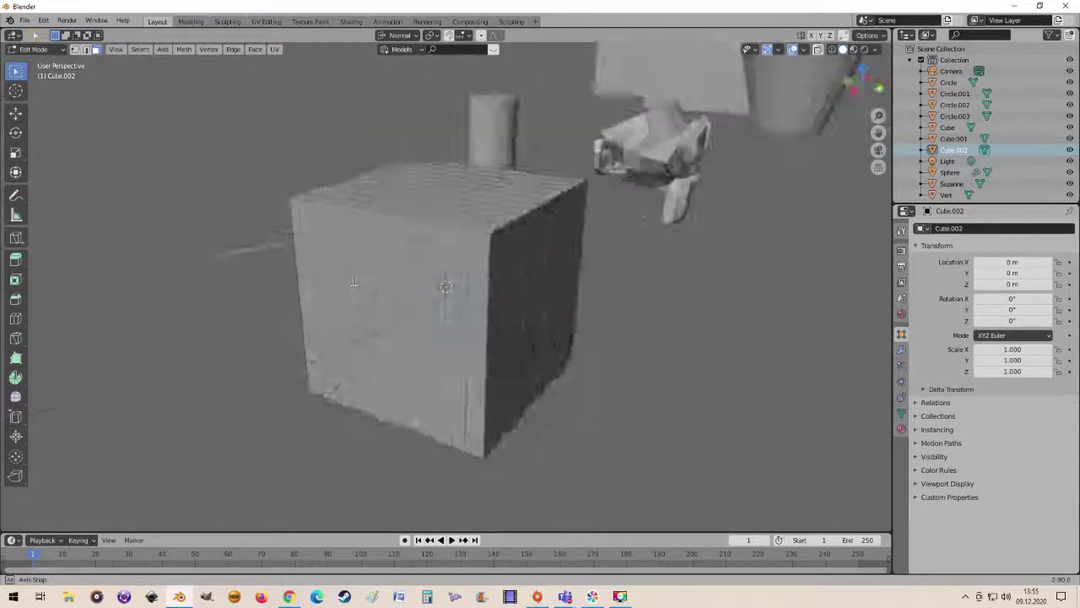
- Relax the grooved face strip again with LoopTools
right_click(373, 288)
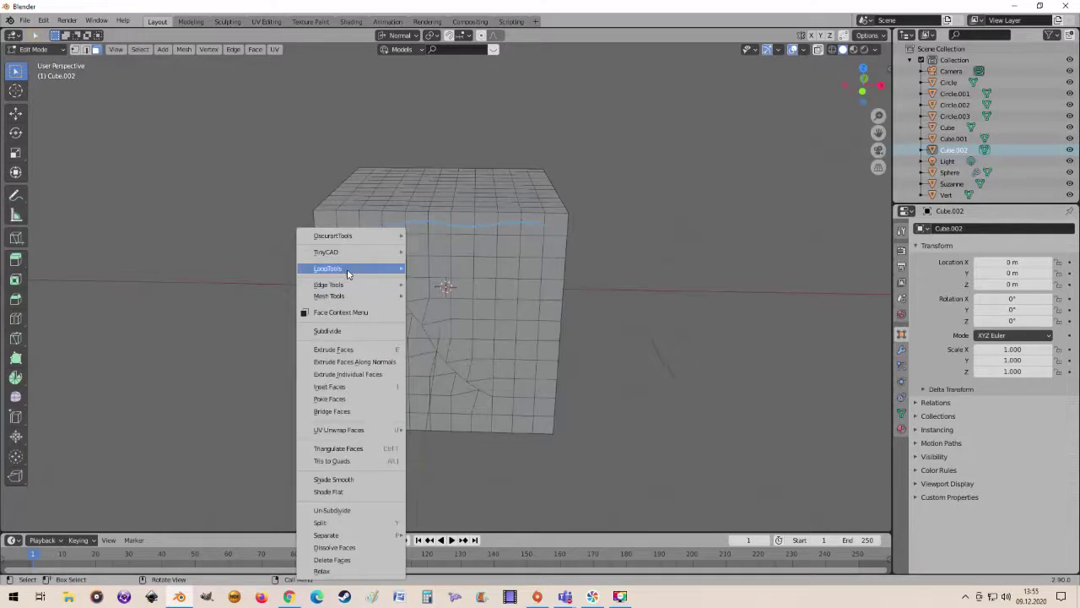
mouse_move(329, 269)
click(443, 335)
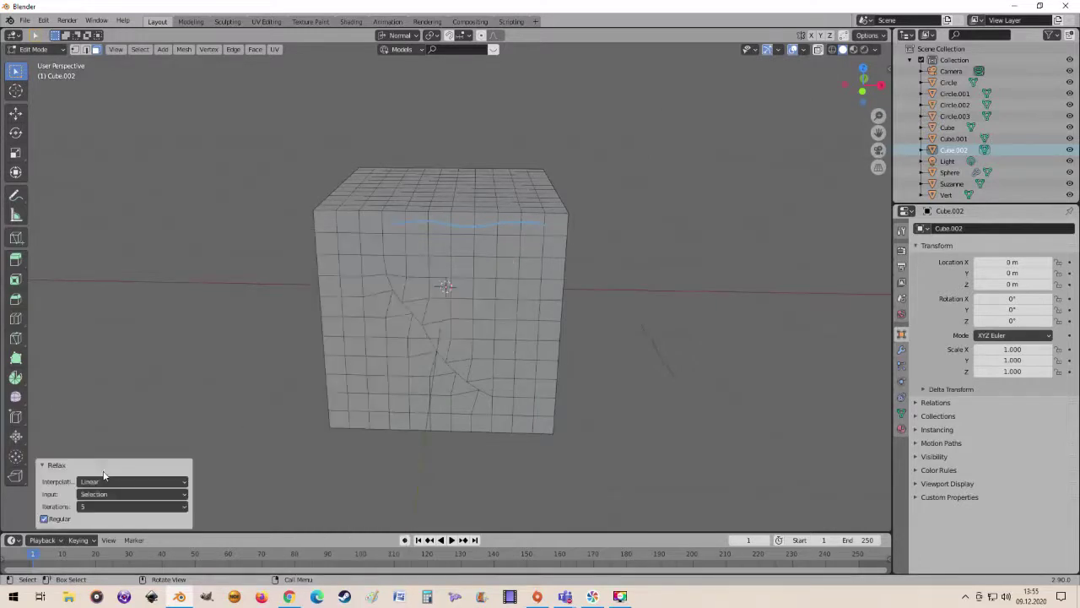
middle_drag(542, 334, 430, 372)
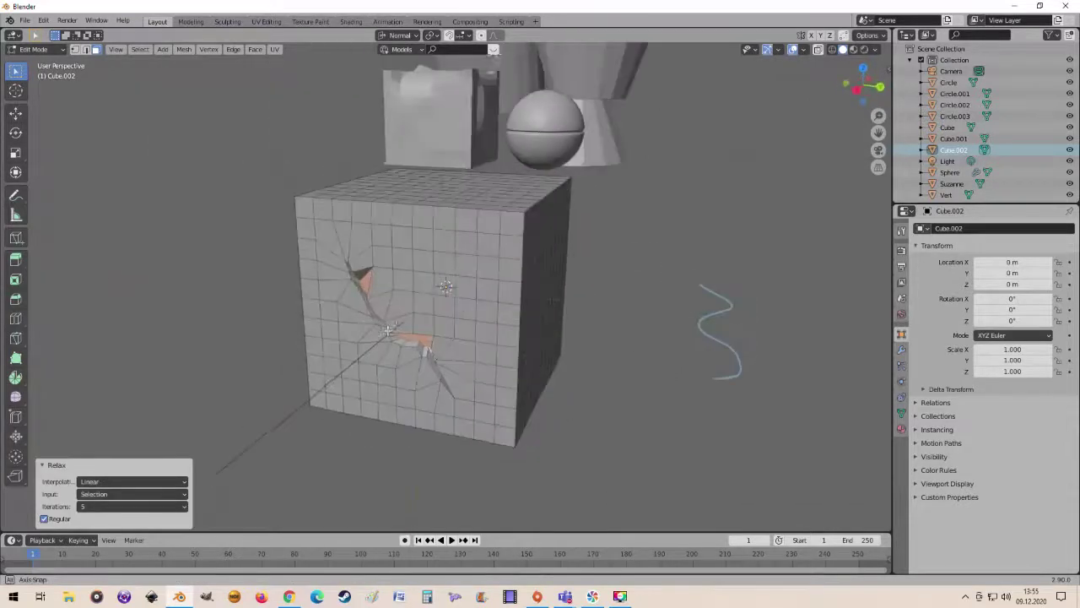
scroll(430, 373, up, 3)
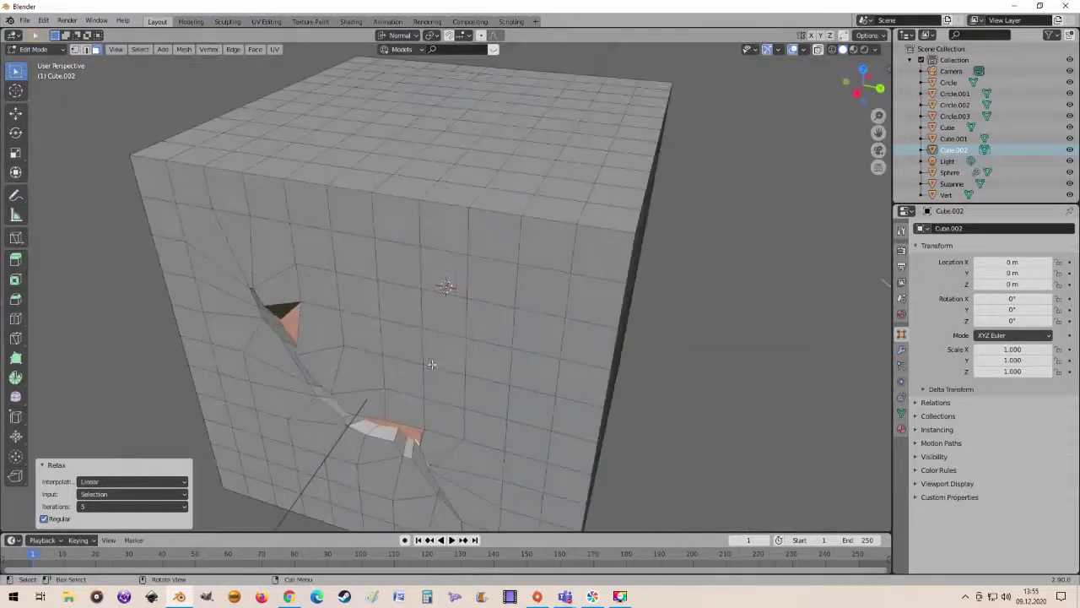
mouse_move(430, 372)
middle_down()
mouse_move(466, 341)
mouse_move(458, 336)
middle_up()
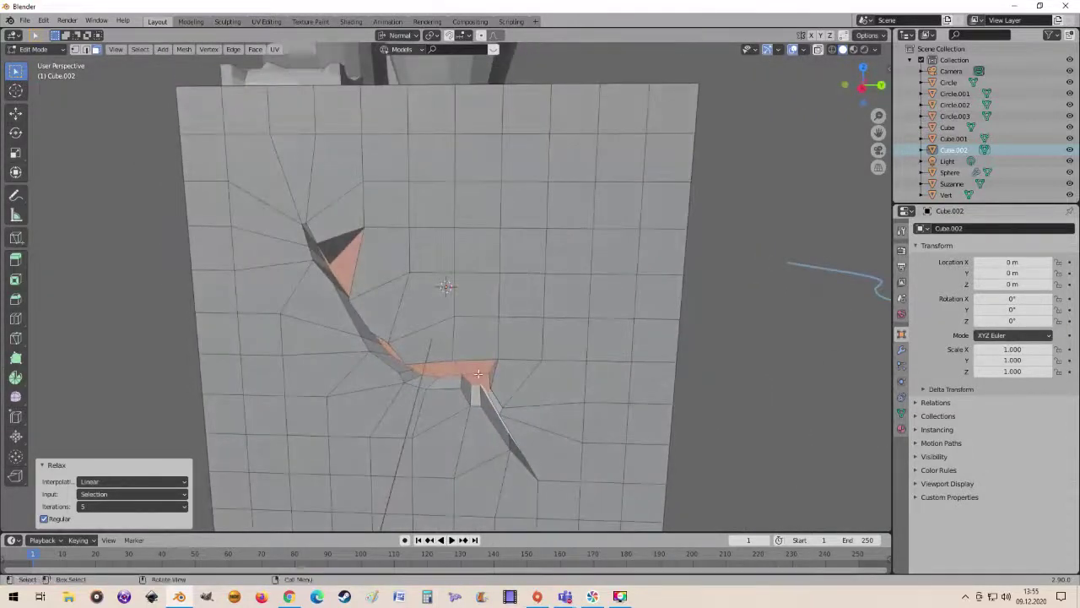
middle_drag(510, 373, 503, 392)
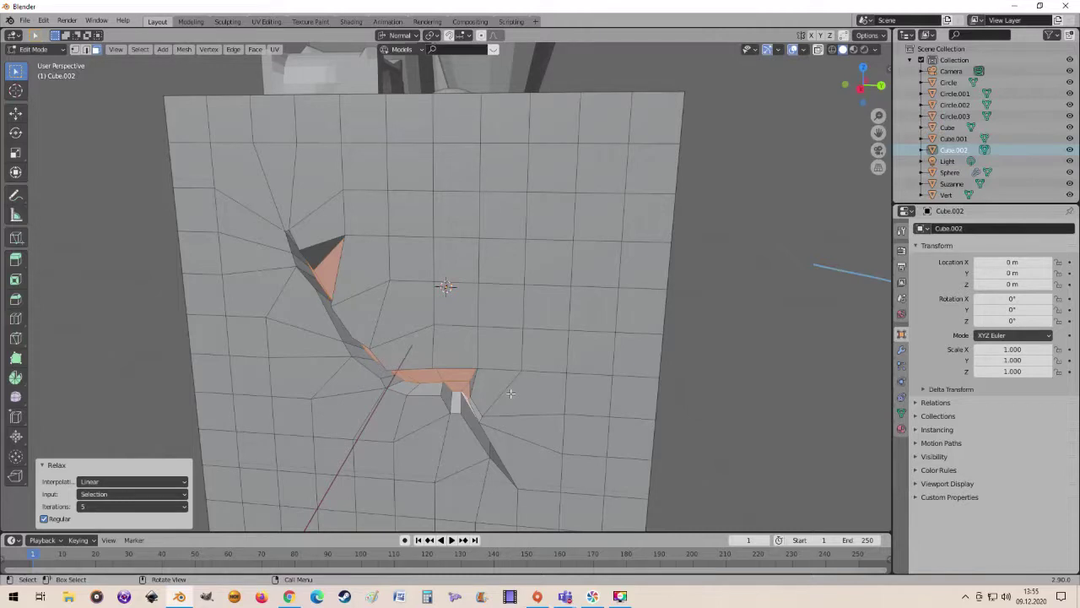
- Extrude the strip deeper, preview it with level 2 subdivision, then undo the subdivision
key(e)
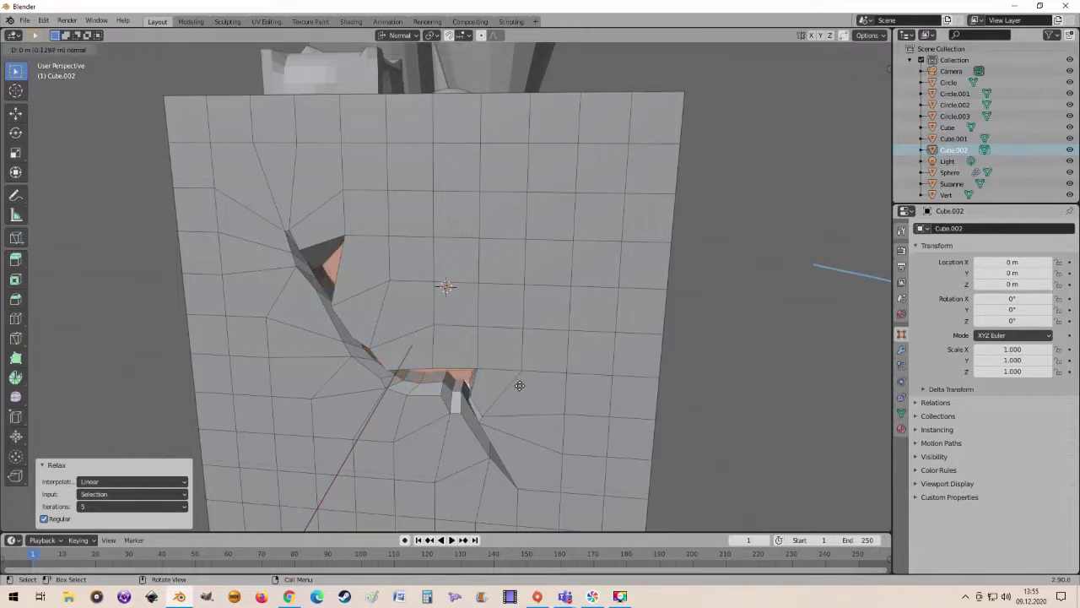
click(519, 386)
mouse_move(519, 385)
middle_down()
mouse_move(513, 362)
mouse_move(529, 375)
mouse_move(512, 371)
mouse_move(530, 393)
mouse_move(494, 351)
mouse_move(506, 369)
mouse_move(574, 380)
mouse_move(559, 353)
mouse_move(541, 377)
mouse_move(499, 378)
mouse_move(569, 379)
mouse_move(494, 378)
mouse_move(515, 369)
mouse_move(587, 376)
mouse_move(433, 355)
mouse_move(460, 363)
mouse_move(485, 347)
mouse_move(475, 348)
mouse_move(484, 323)
mouse_move(512, 348)
mouse_move(430, 366)
mouse_move(451, 338)
mouse_move(440, 335)
mouse_move(495, 347)
middle_up()
key(Tab)
key(ctrl+2)
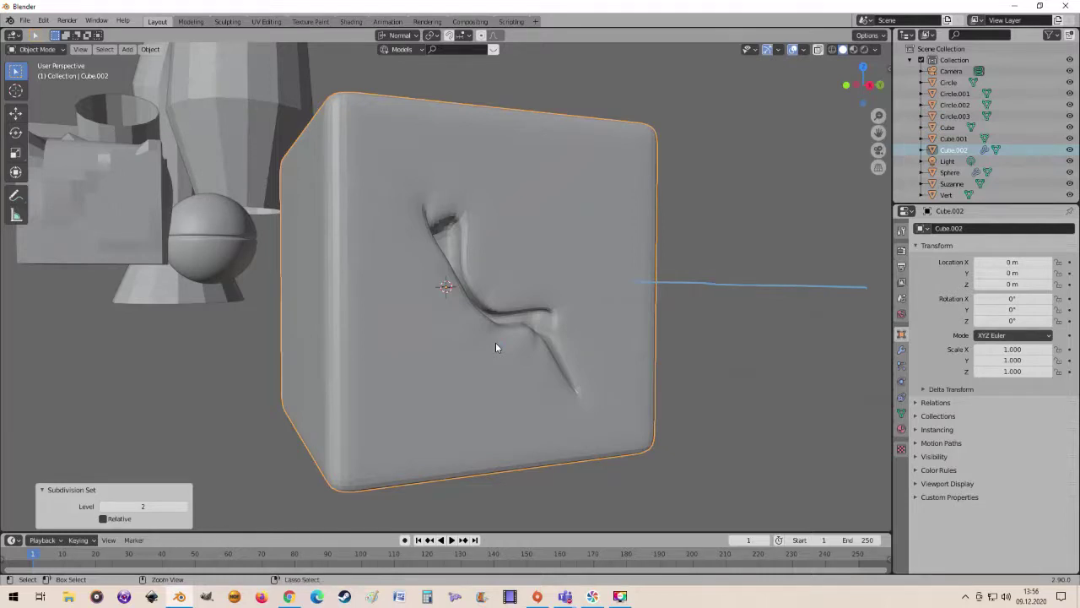
key(ctrl+z)
middle_drag(489, 341, 580, 369)
- Back in Edit Mode, apply LoopTools Space to the bent face strip (Cubic, 100% influence)
key(Tab)
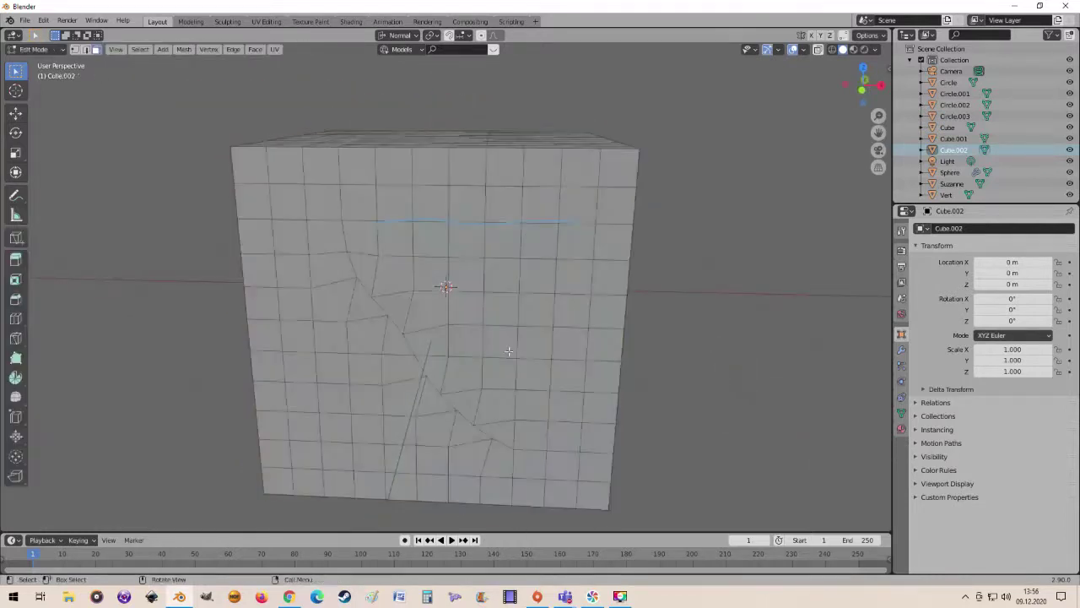
scroll(506, 349, down, 3)
mouse_move(507, 349)
middle_down()
mouse_move(675, 340)
mouse_move(345, 273)
middle_up()
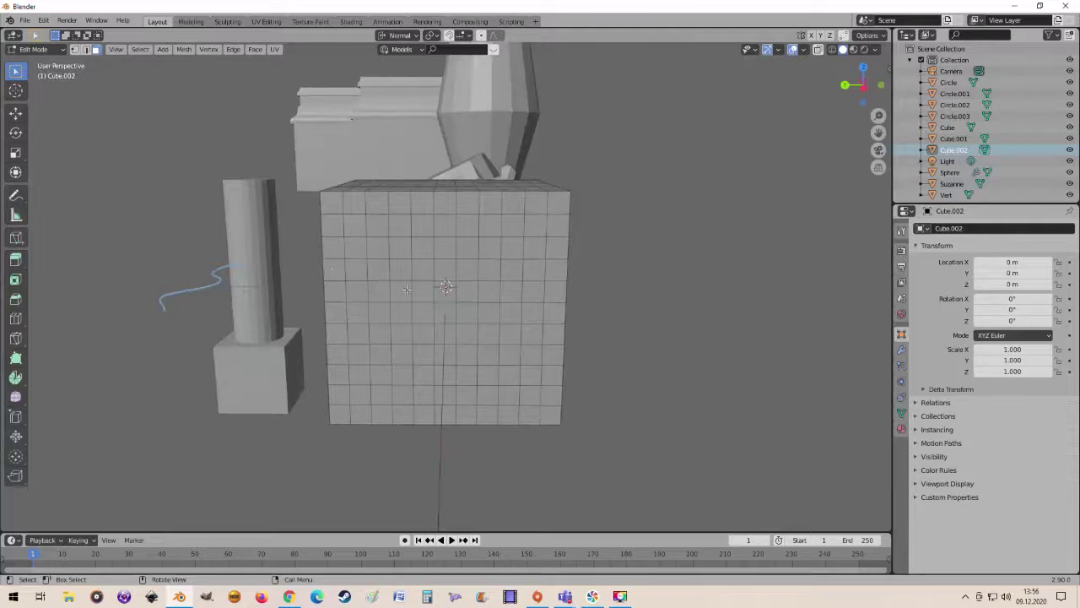
middle_drag(406, 289, 173, 166)
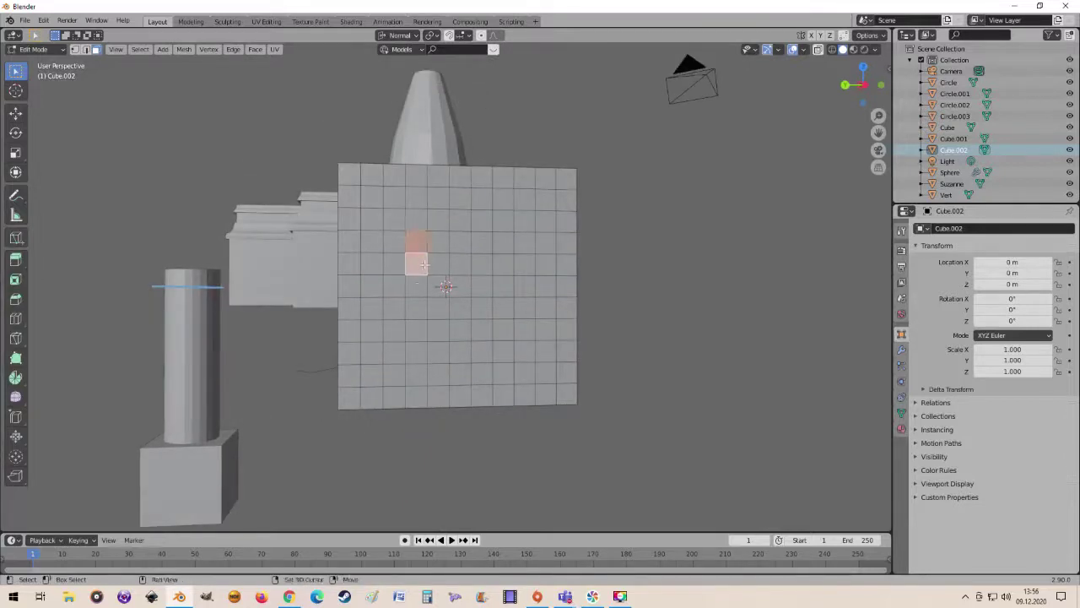
right_click(474, 305)
mouse_move(439, 285)
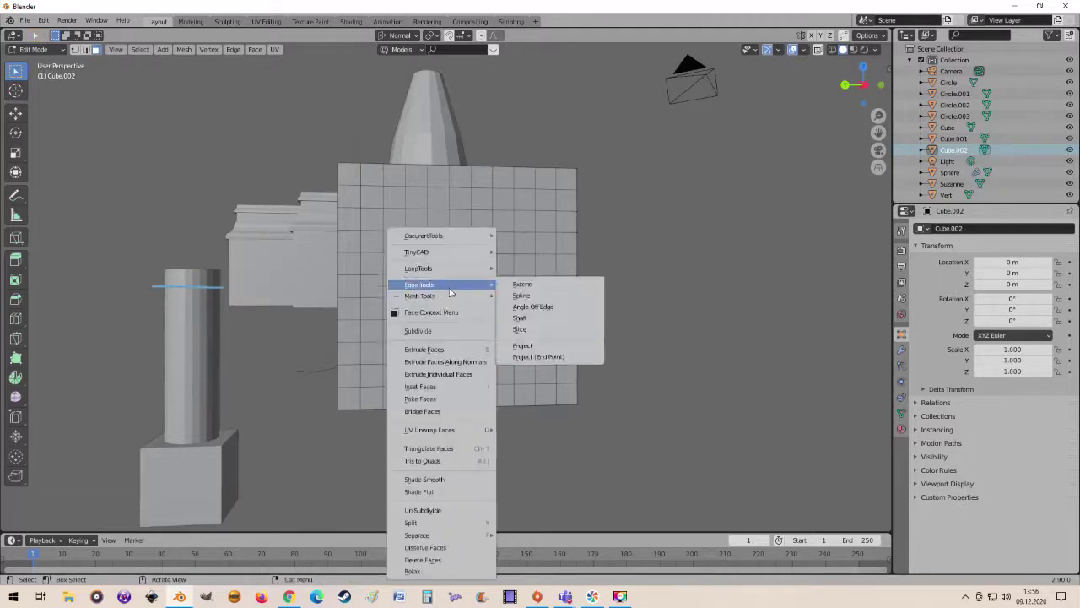
click(541, 346)
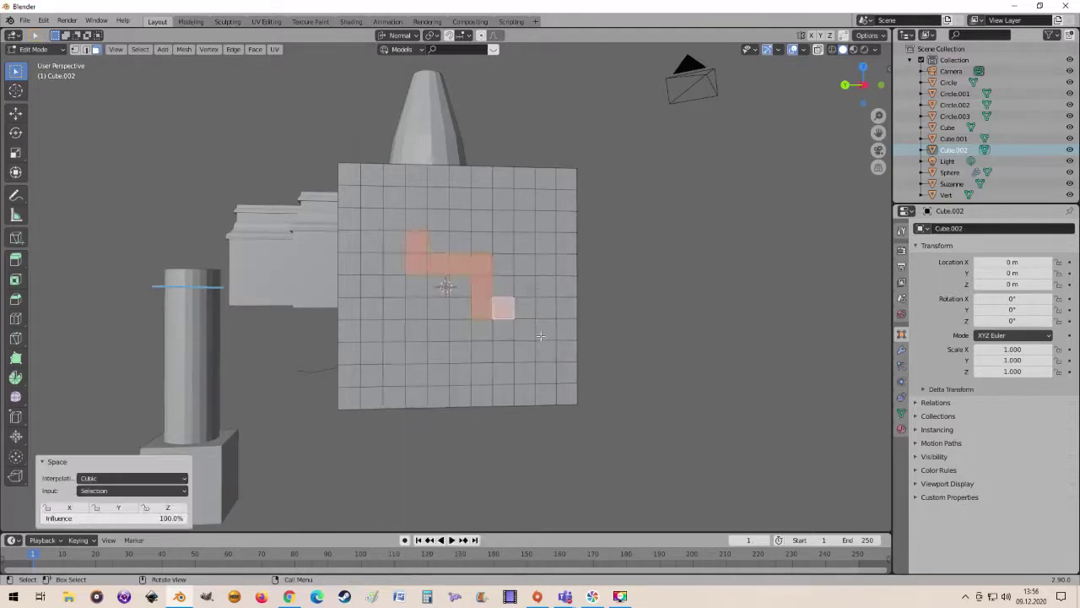
mouse_move(536, 313)
middle_down()
mouse_move(419, 336)
mouse_move(573, 303)
mouse_move(541, 332)
mouse_move(413, 349)
middle_up()
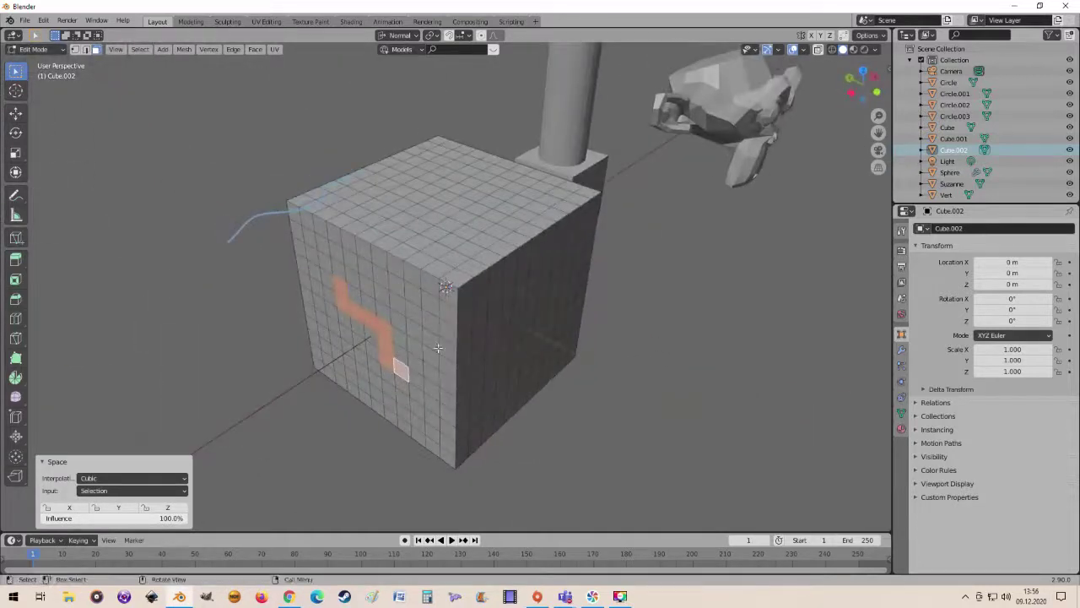
- Extend the face selection along the cube's right side and evenly space it with LoopTools Space
drag(476, 324, 447, 283)
right_click(443, 286)
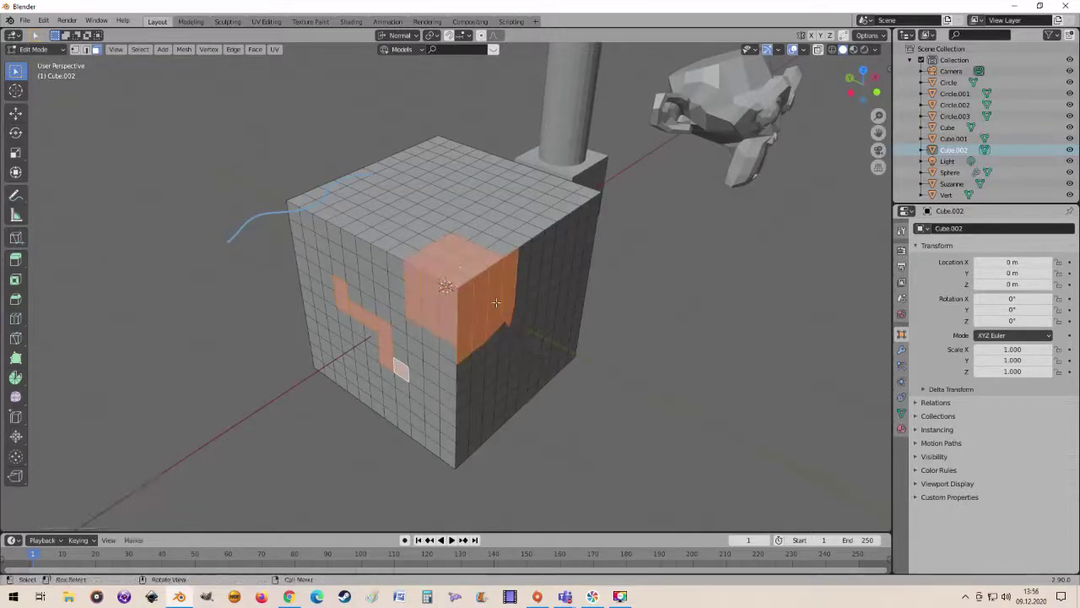
right_click(423, 285)
mouse_move(405, 268)
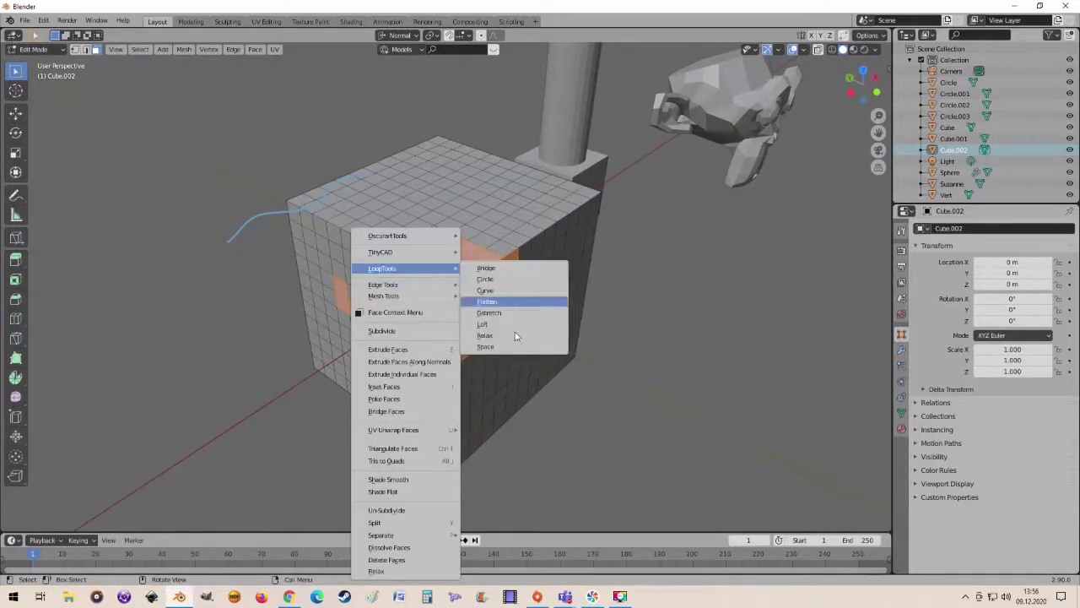
click(506, 348)
mouse_move(529, 345)
middle_down()
mouse_move(501, 340)
mouse_move(521, 349)
middle_up()
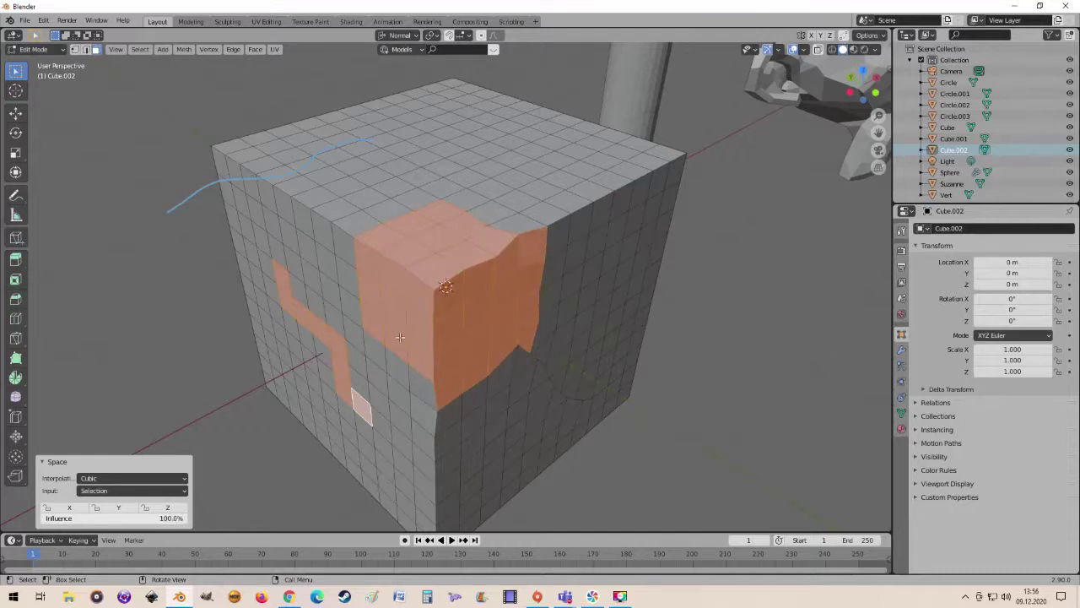
middle_drag(400, 337, 431, 297)
mouse_move(431, 249)
middle_down()
mouse_move(441, 284)
mouse_move(414, 280)
middle_up()
mouse_move(343, 310)
middle_down()
mouse_move(399, 313)
mouse_move(375, 358)
middle_up()
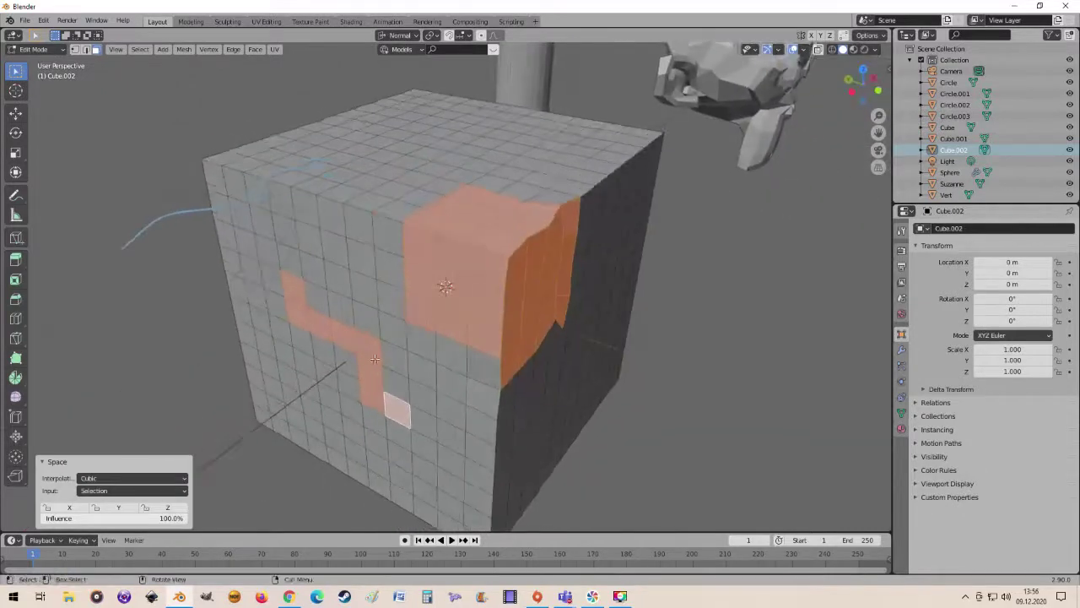
- Set the Space operator's input to Parallel (all) loops
click(156, 491)
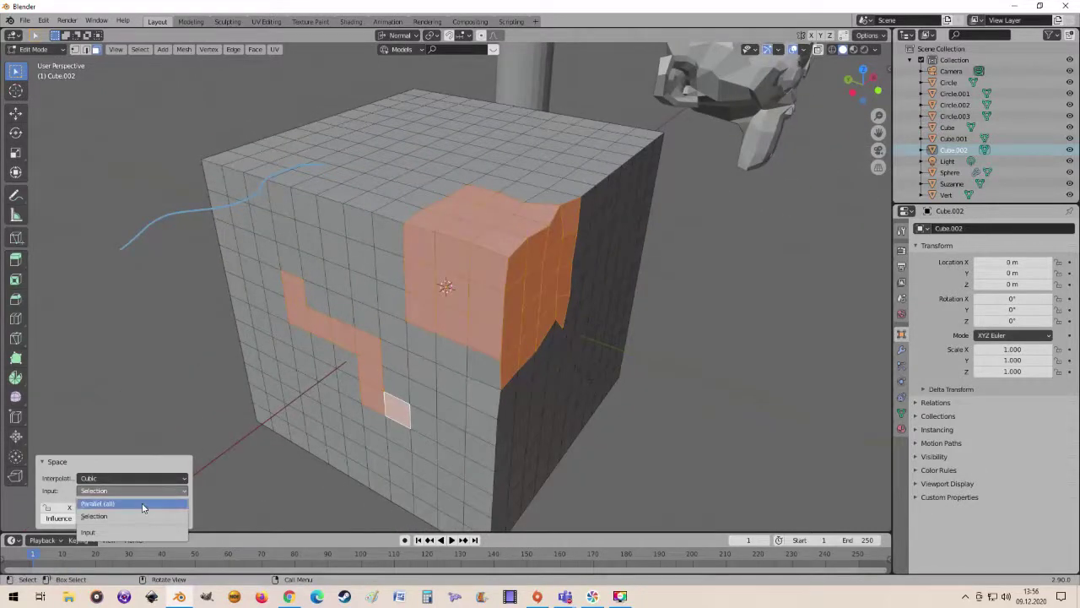
click(143, 505)
middle_drag(331, 408, 338, 380)
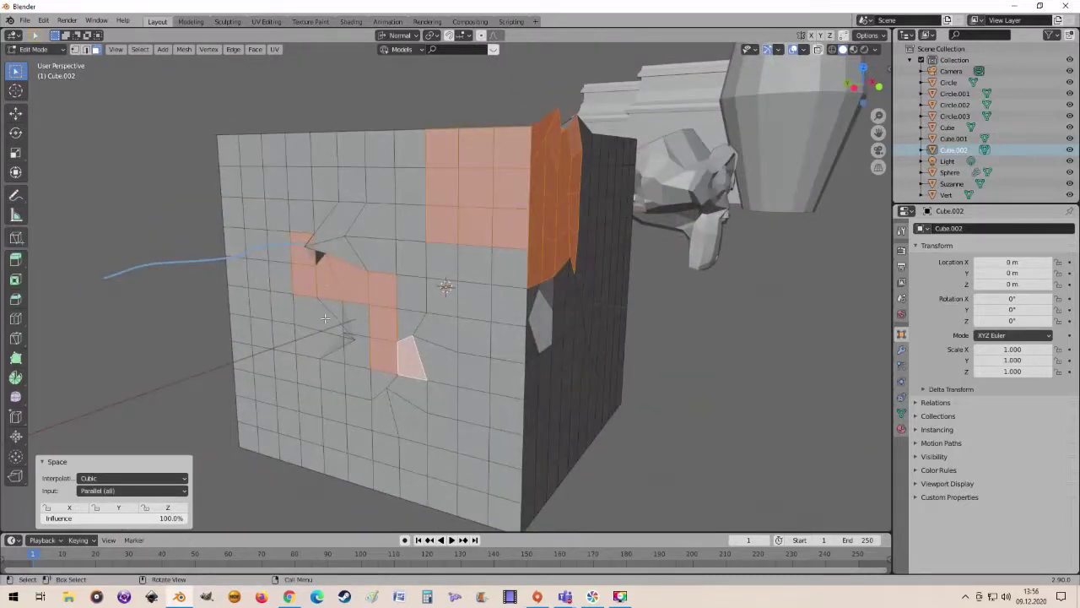
mouse_move(325, 318)
middle_down()
mouse_move(295, 272)
mouse_move(292, 226)
middle_up()
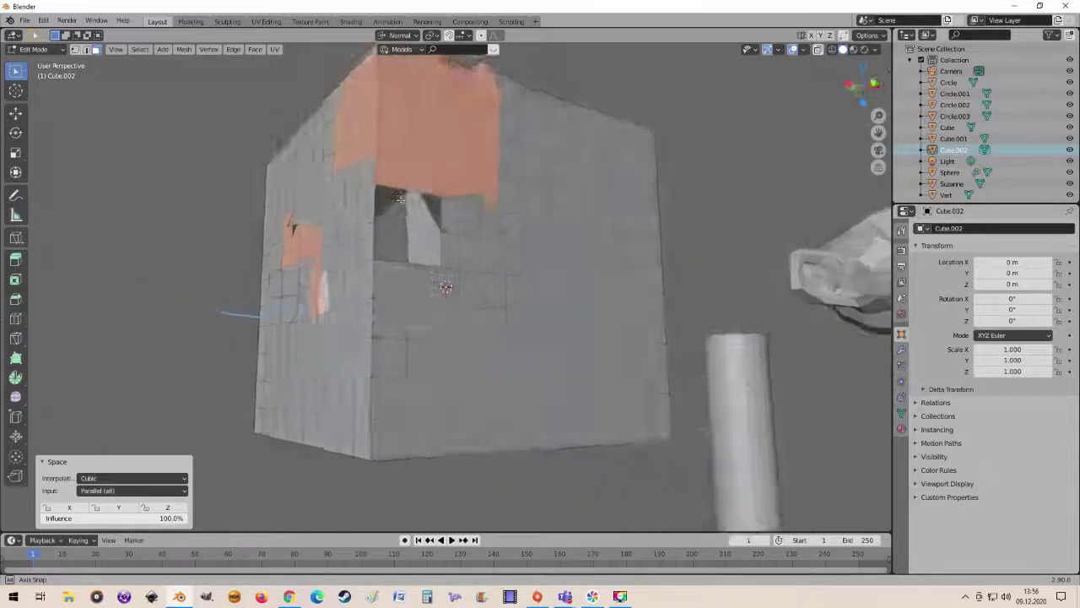
middle_drag(396, 196, 354, 211)
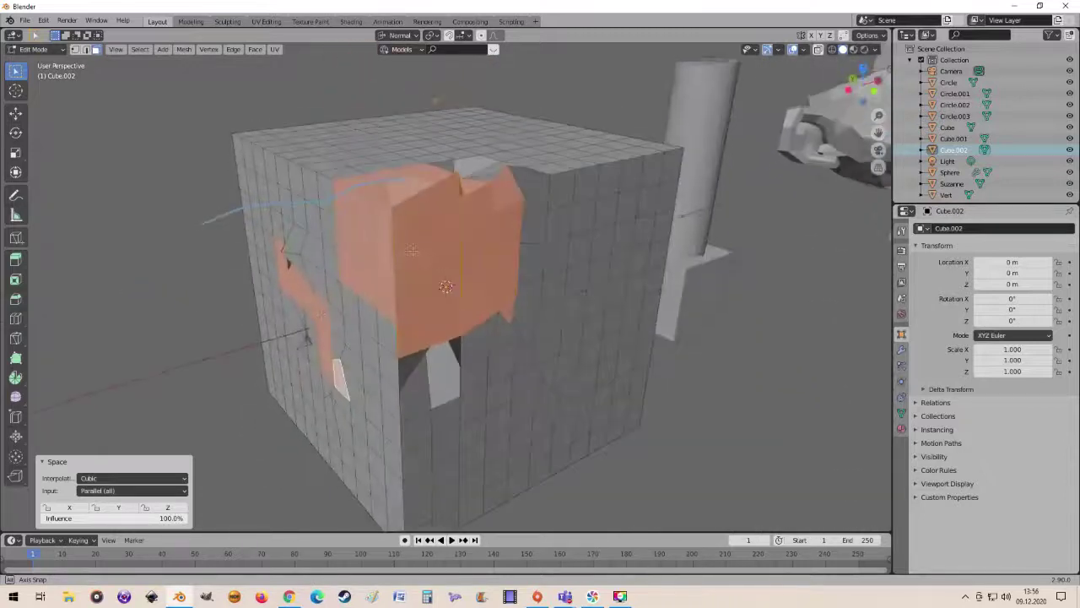
- Switch the Space interpolation from Cubic to Linear
click(132, 480)
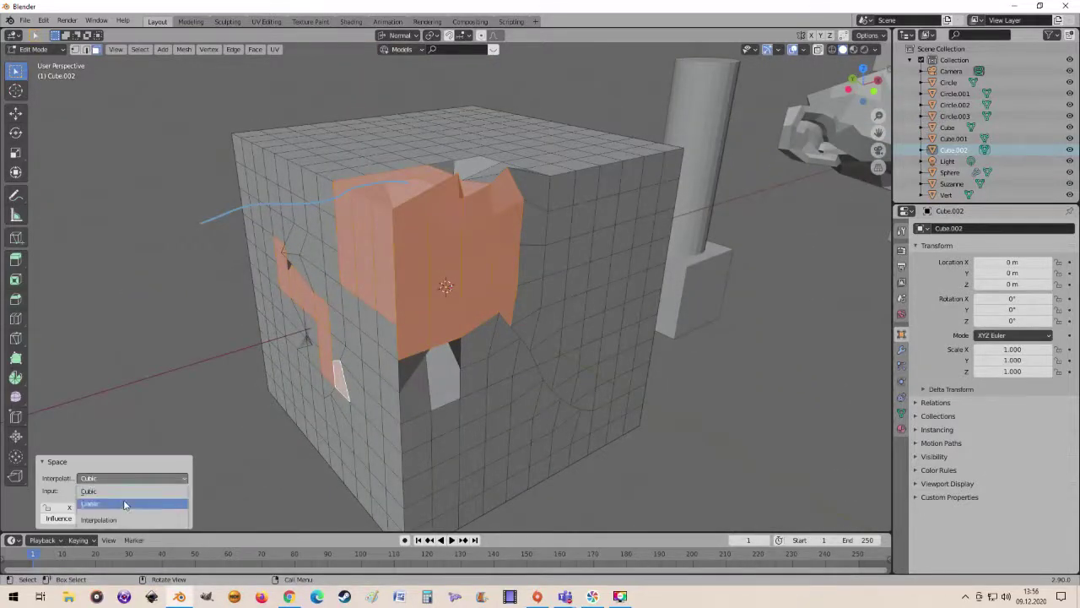
click(154, 491)
mouse_move(419, 389)
middle_down()
mouse_move(397, 301)
mouse_move(566, 293)
middle_up()
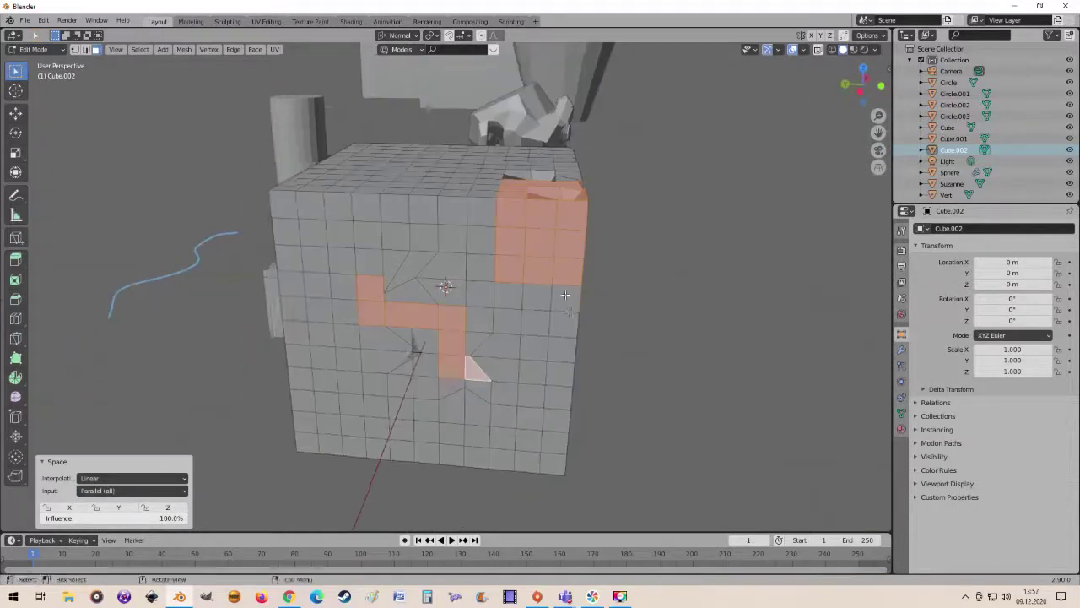
scroll(566, 294, down, 3)
- Return to Object Mode and move the cube off to the left
key(Tab)
mouse_move(598, 364)
middle_down()
mouse_move(448, 339)
mouse_move(510, 339)
middle_up()
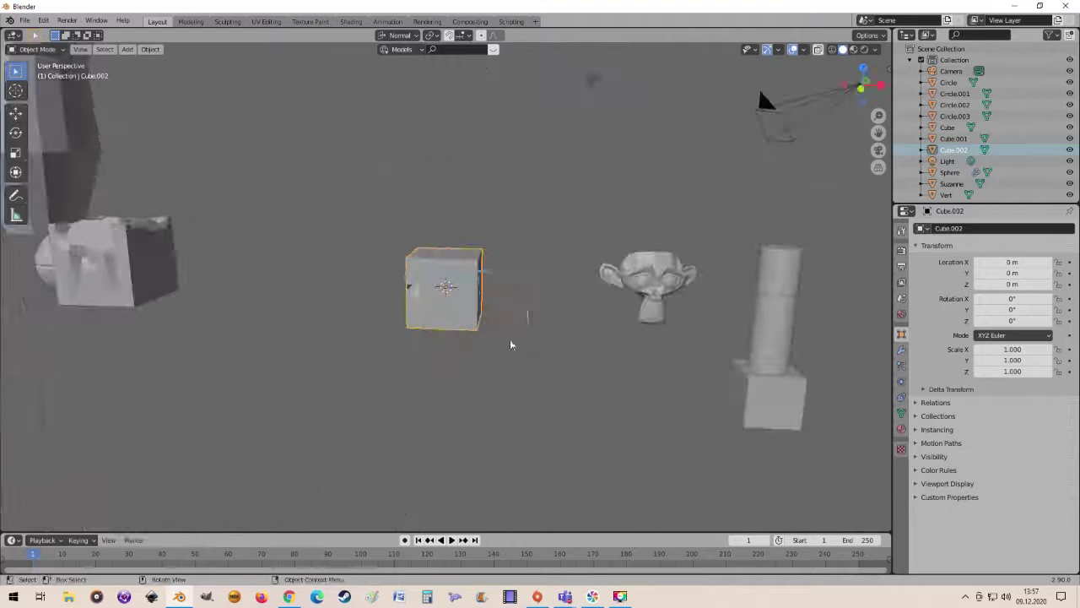
scroll(510, 339, up, 2)
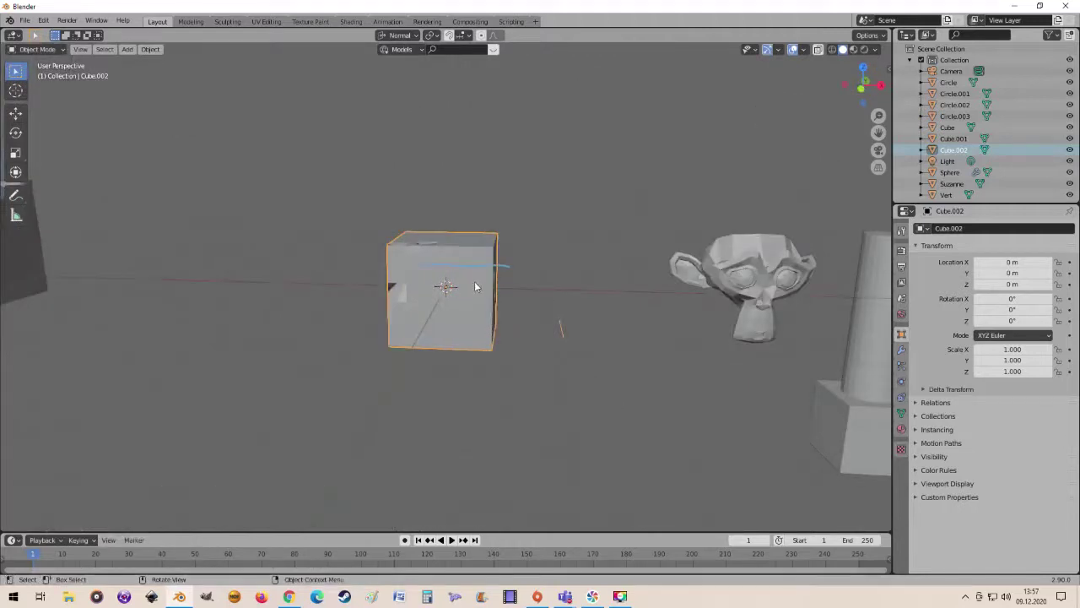
key(g)
click(243, 113)
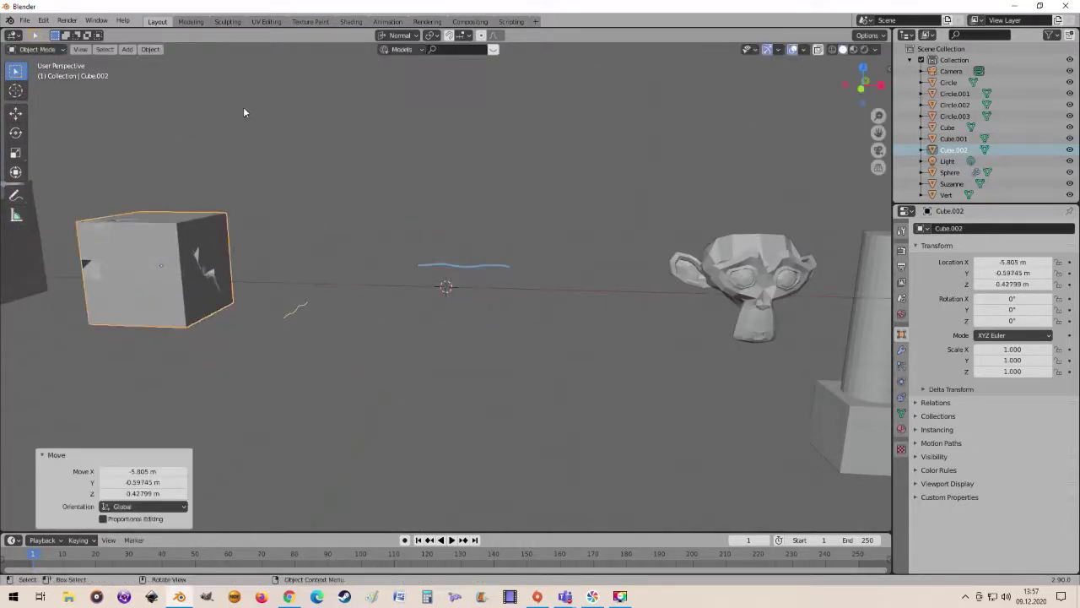
- Add a UV sphere to the scene
click(134, 50)
mouse_move(142, 62)
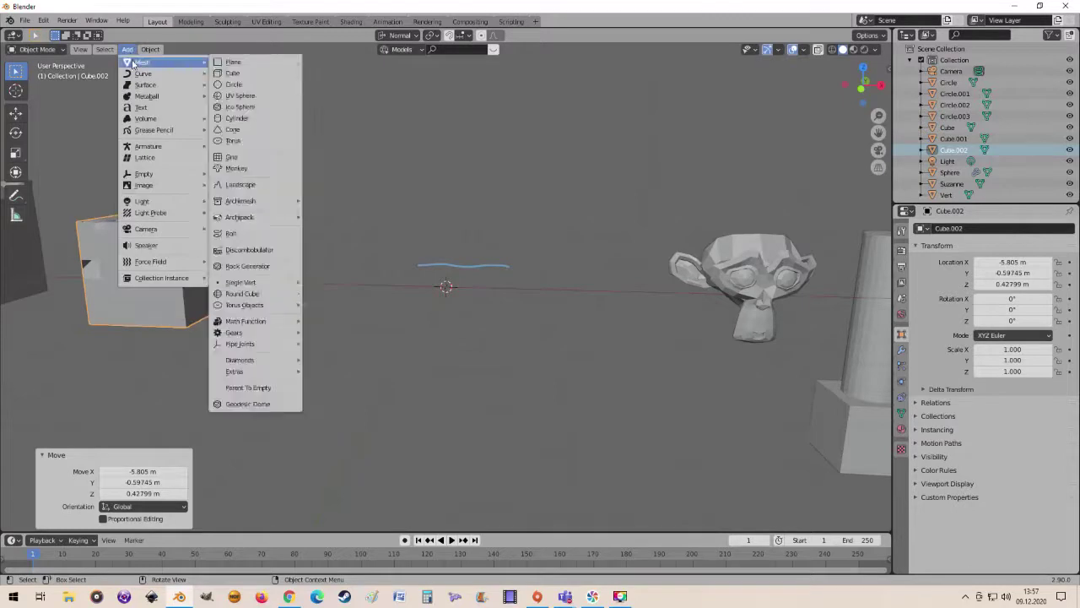
click(237, 95)
scroll(417, 232, up, 3)
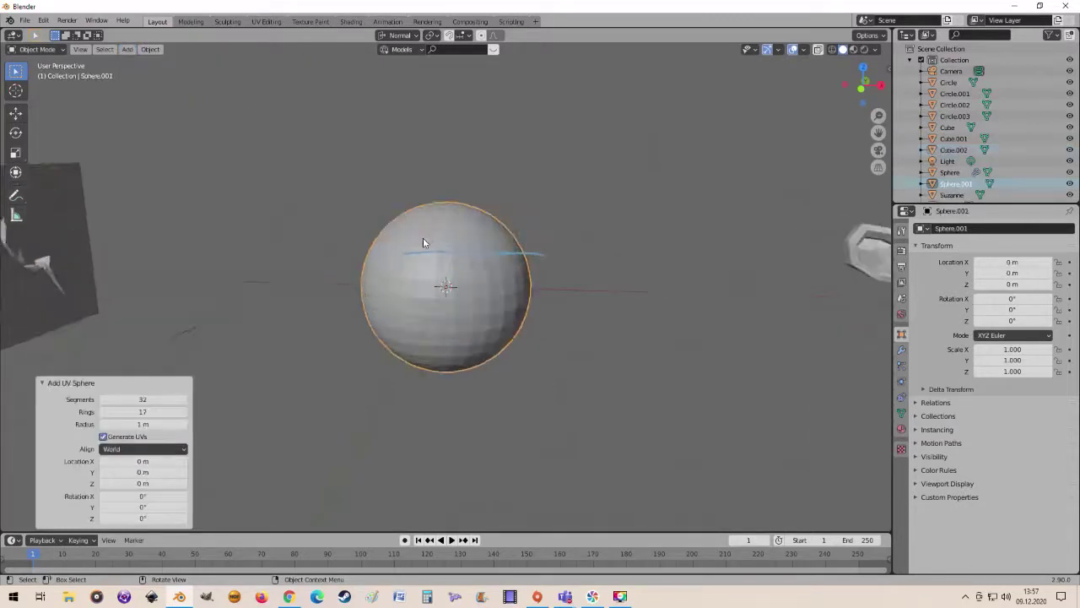
scroll(426, 240, up, 1)
- In Edit Mode, select the sphere's equatorial face loop and apply LoopTools Space to it
key(Tab)
scroll(445, 302, up, 1)
scroll(450, 310, up, 1)
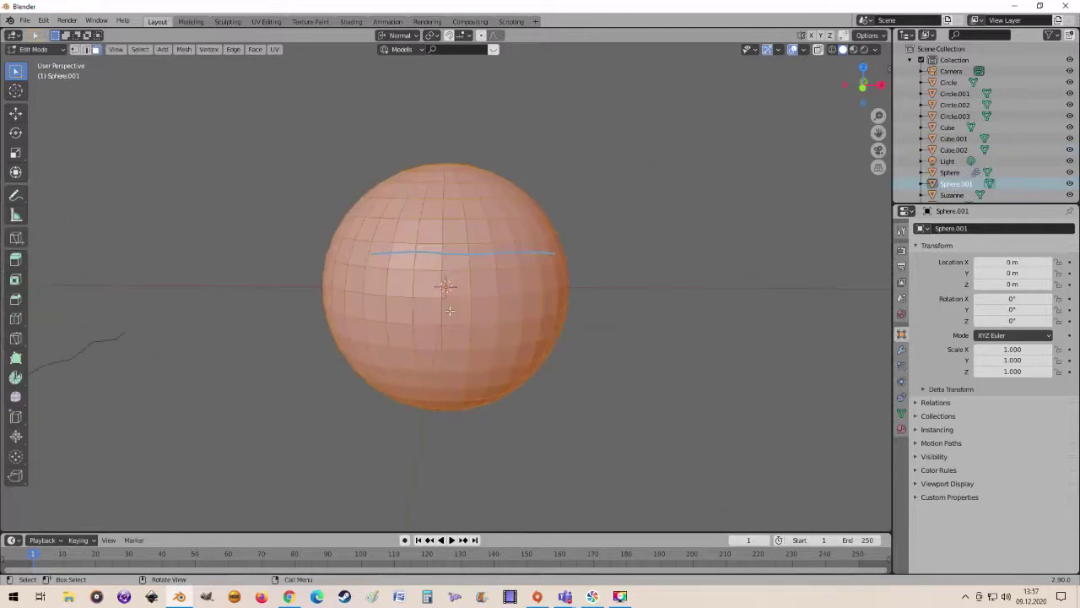
alt+click(443, 304)
scroll(444, 304, up, 1)
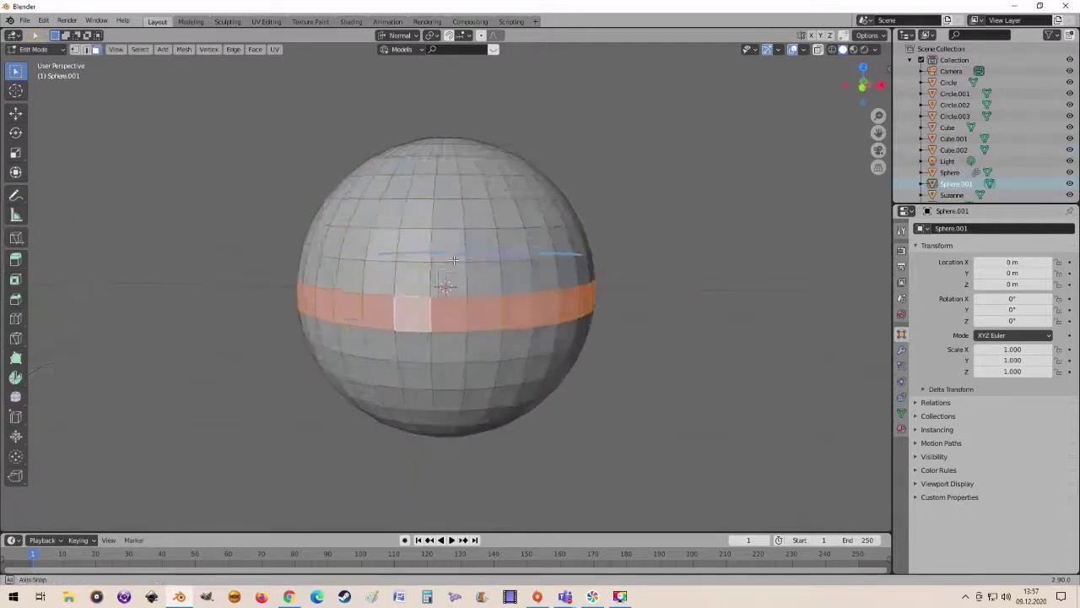
middle_drag(444, 305, 376, 262)
right_click(375, 262)
mouse_move(325, 261)
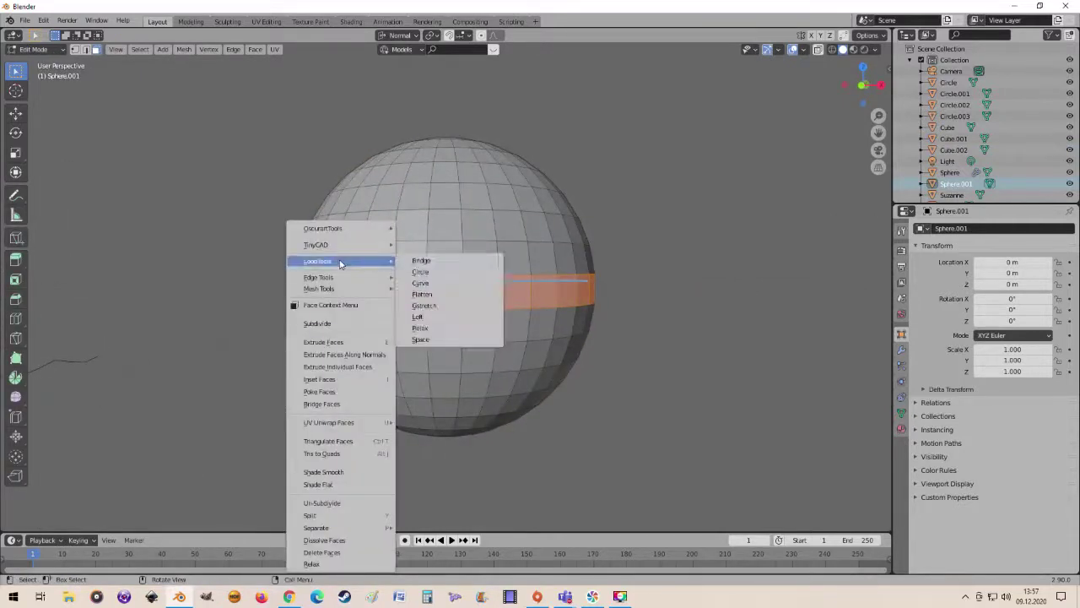
click(446, 338)
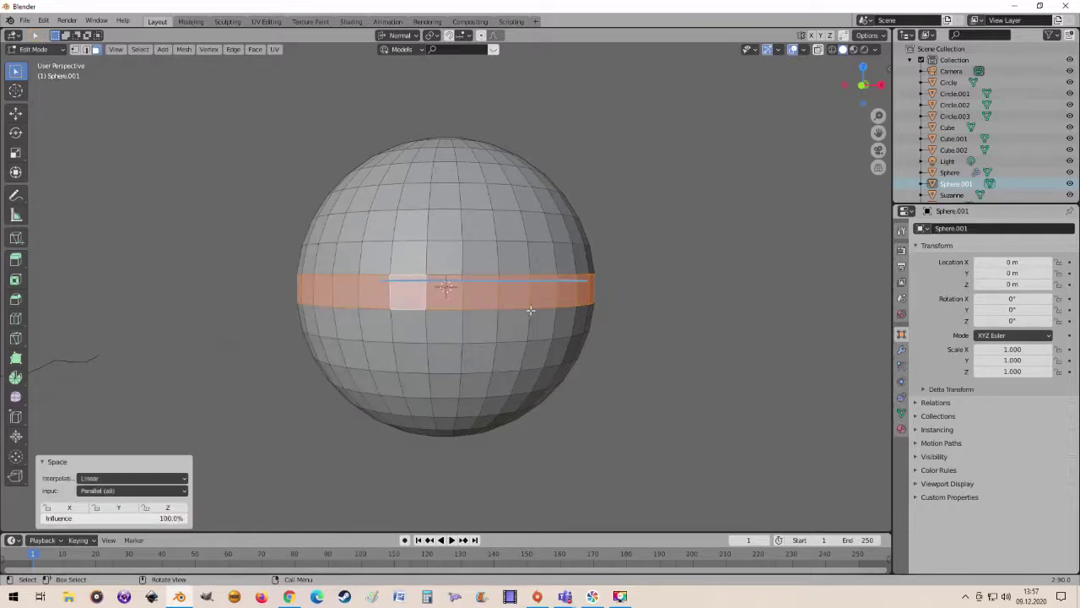
middle_drag(530, 311, 301, 444)
middle_drag(371, 369, 386, 325)
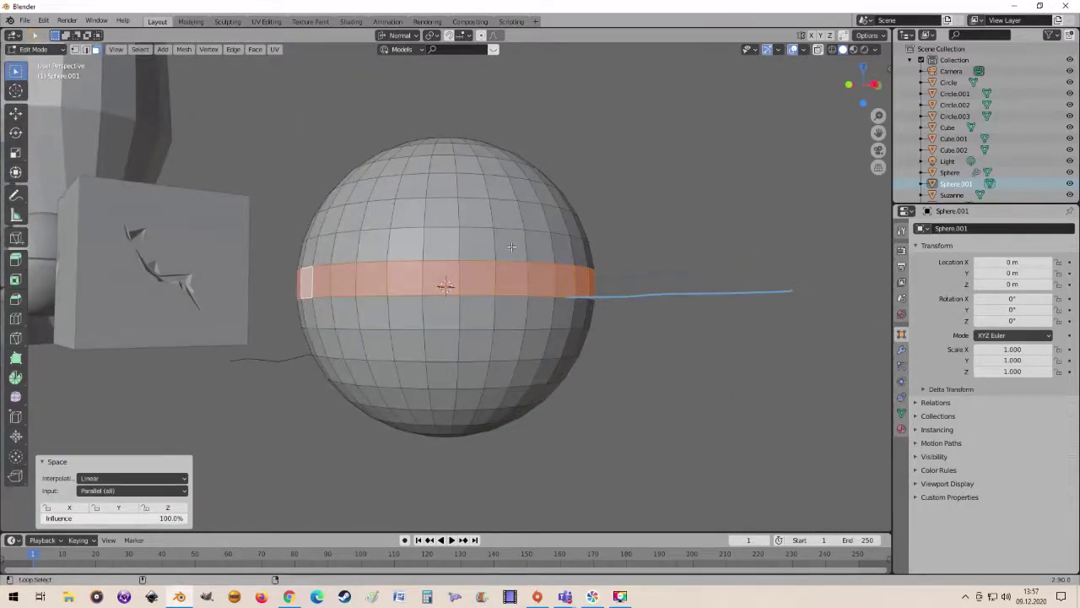
- Add four vertical face loops to the selection and apply LoopTools Space to all strips
alt+shift+click(510, 226)
mouse_move(510, 226)
middle_down()
mouse_move(493, 281)
mouse_move(407, 239)
mouse_move(445, 271)
mouse_move(426, 266)
mouse_move(443, 257)
mouse_move(502, 275)
middle_up()
alt+shift+click(404, 247)
alt+shift+click(445, 272)
alt+click(443, 257)
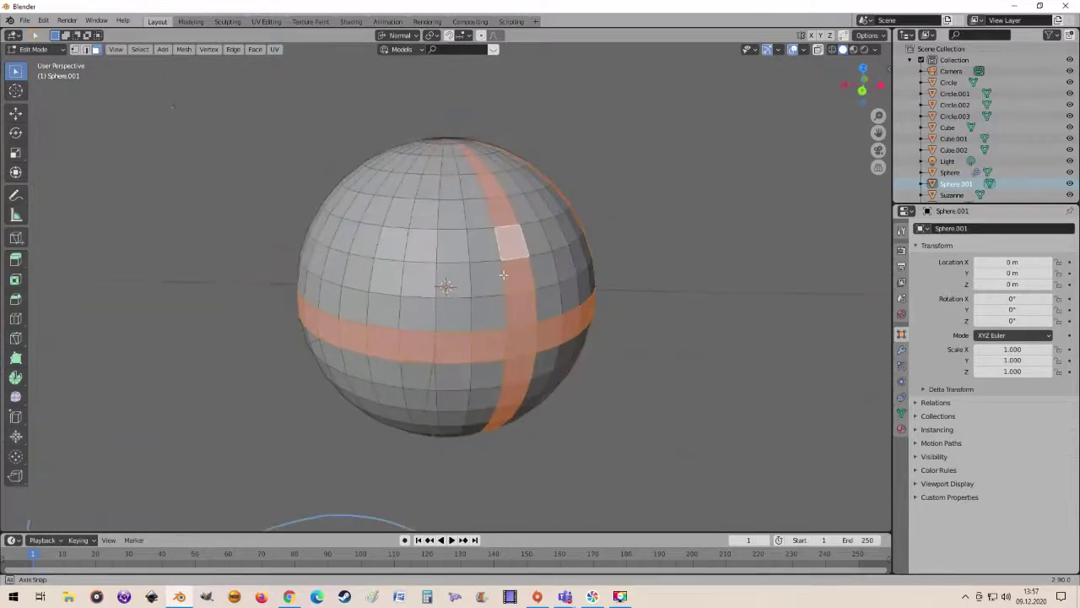
middle_drag(388, 256, 445, 283)
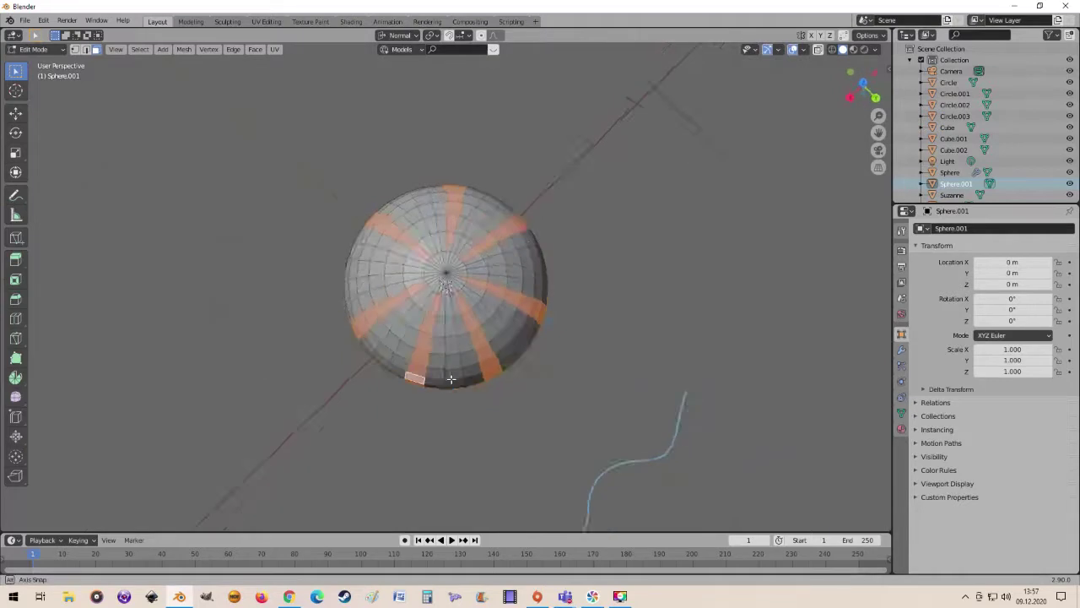
right_click(400, 269)
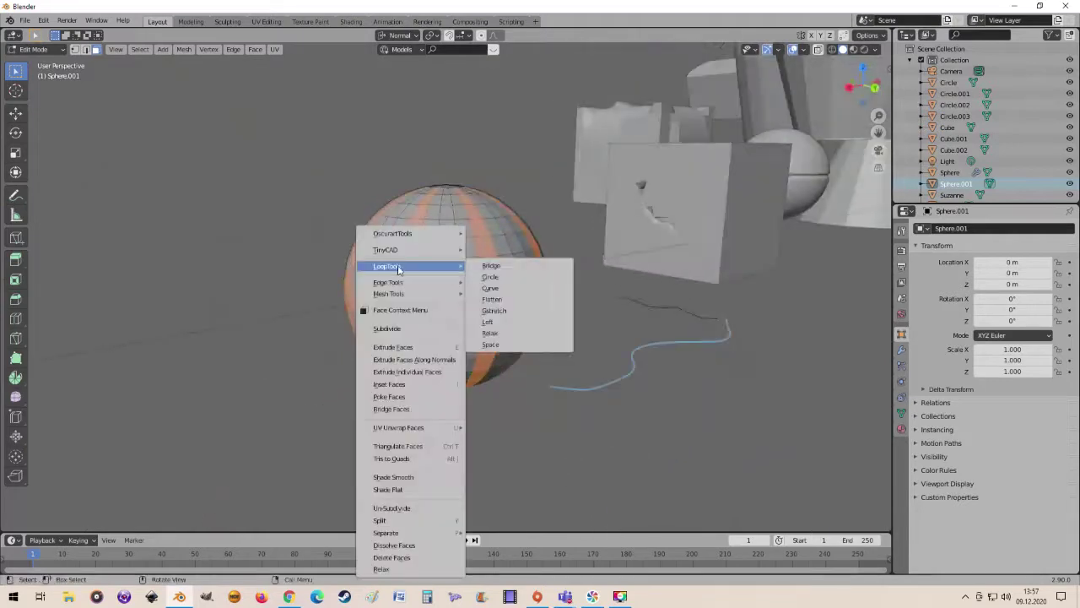
click(521, 345)
mouse_move(506, 319)
middle_down()
mouse_move(367, 310)
mouse_move(233, 514)
middle_up()
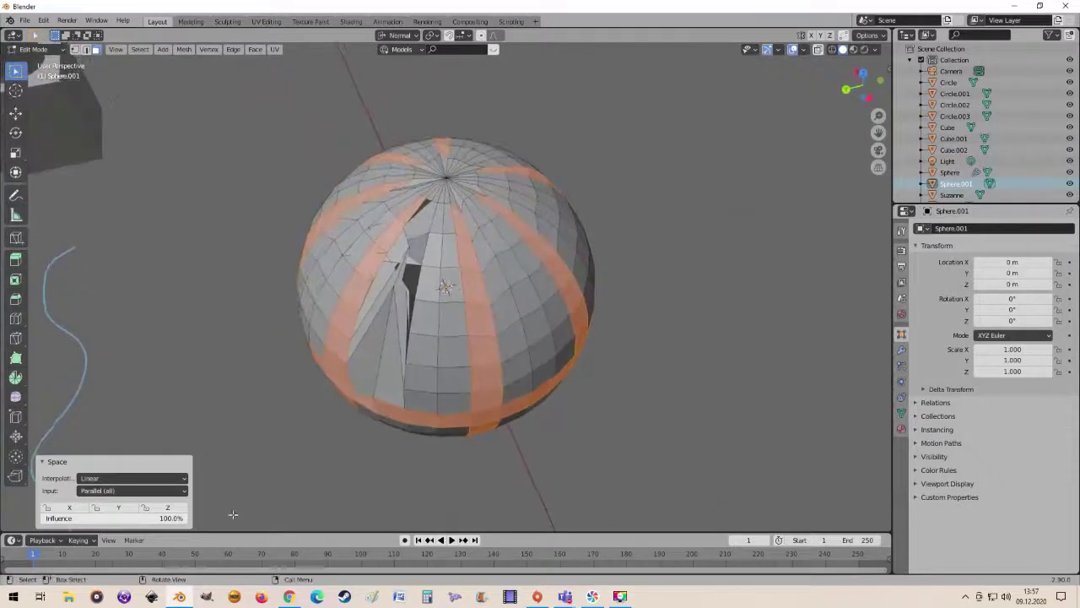
- Set the Space input to Selection and the interpolation back to Cubic
click(136, 491)
click(121, 515)
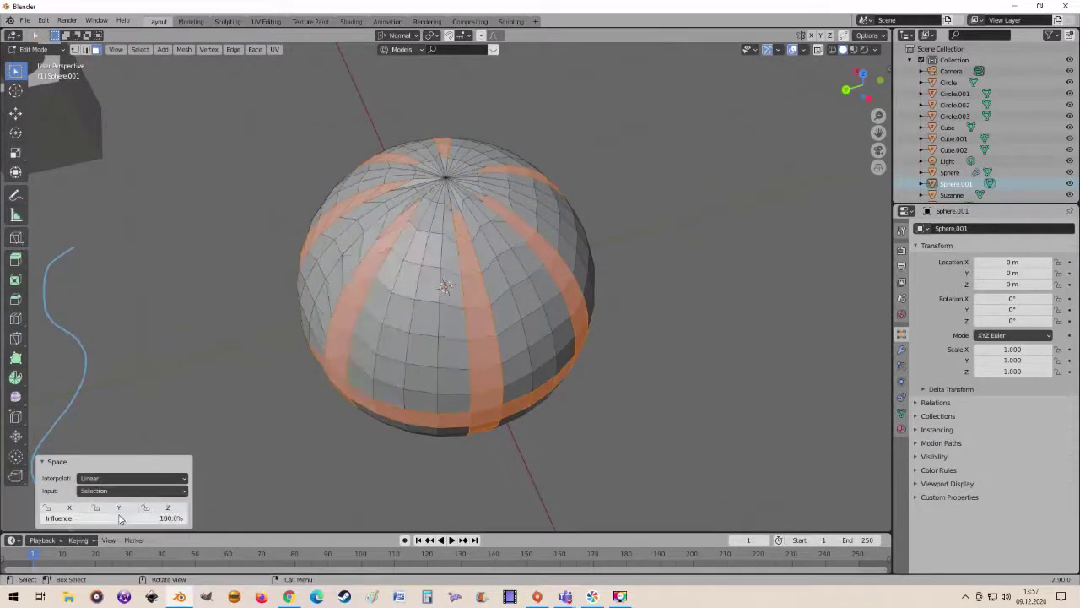
mouse_move(277, 442)
middle_down()
mouse_move(382, 346)
mouse_move(325, 275)
middle_up()
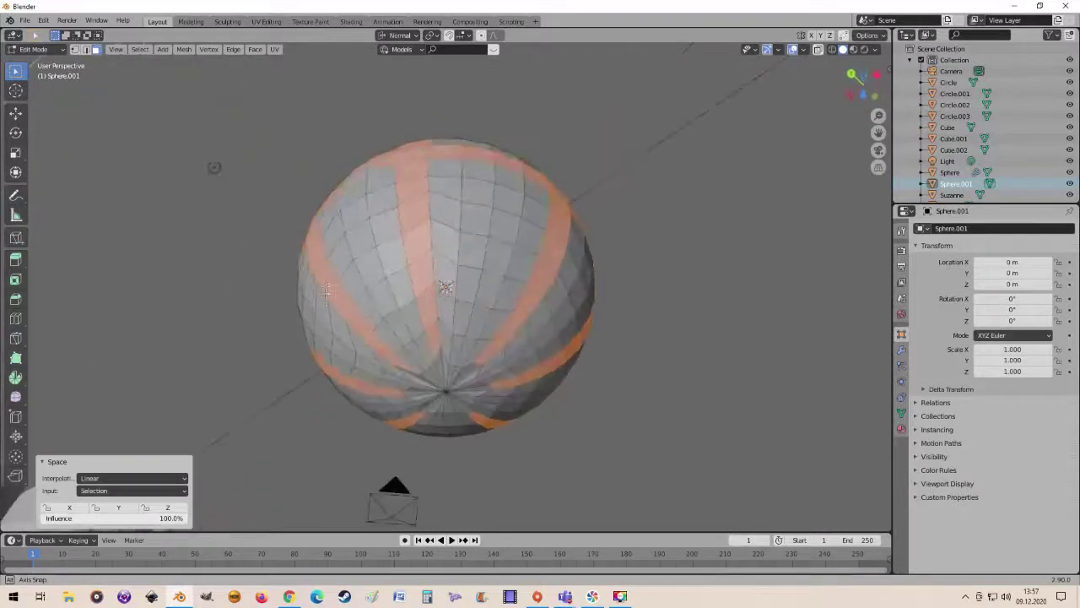
click(169, 480)
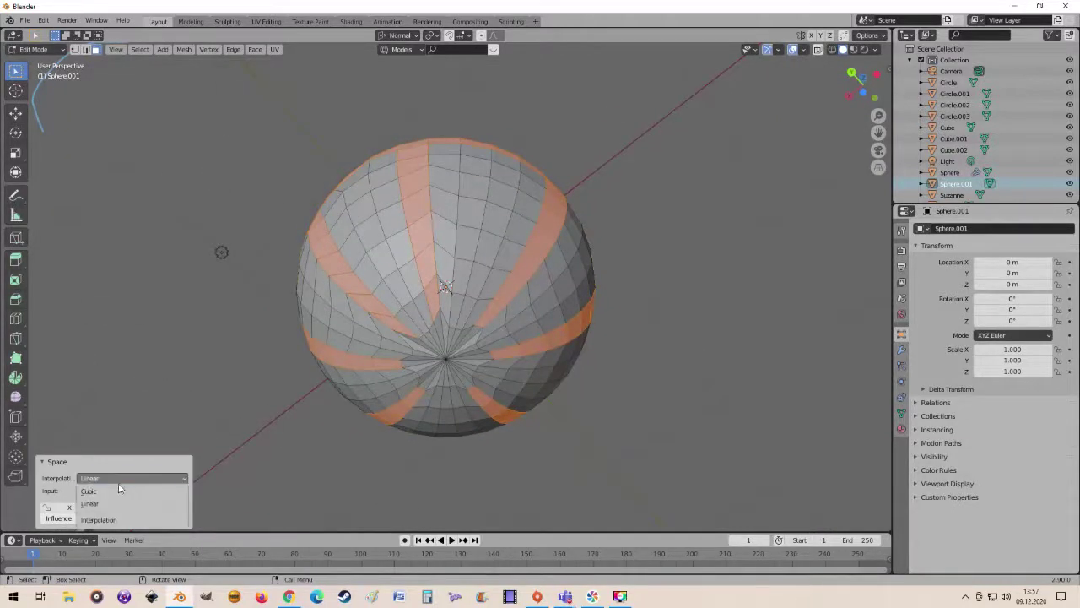
click(107, 494)
middle_drag(278, 405, 450, 334)
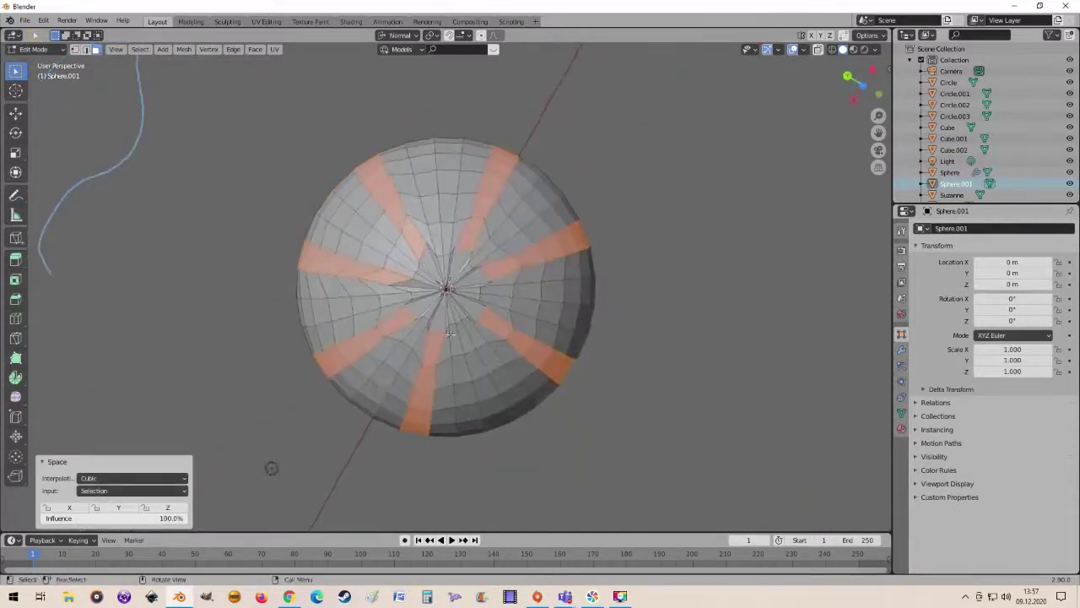
mouse_move(545, 268)
middle_down()
mouse_move(312, 288)
mouse_move(211, 354)
middle_up()
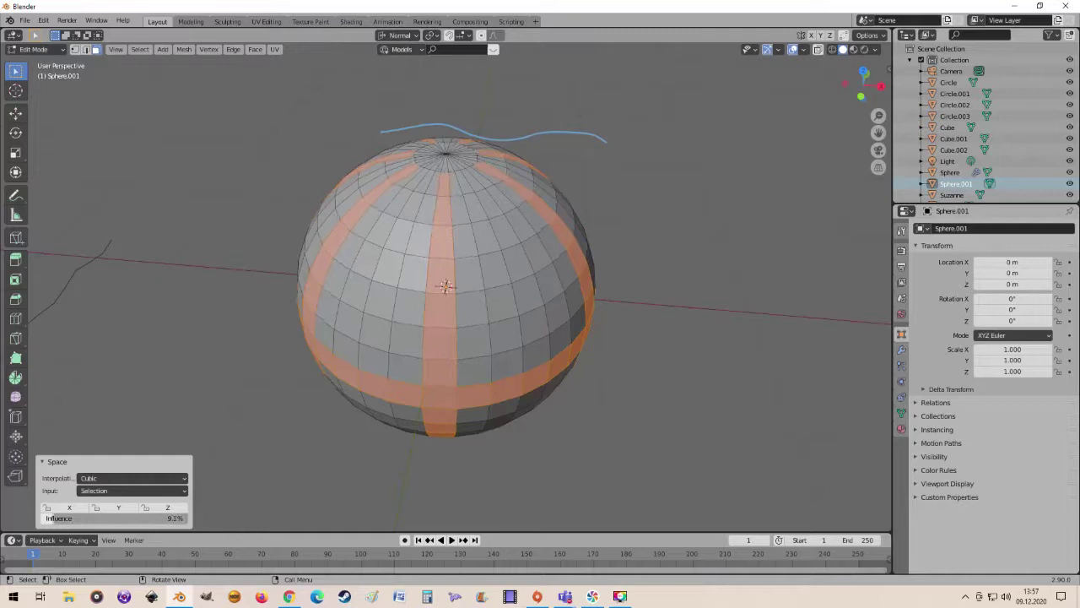
mouse_move(341, 359)
middle_down()
mouse_move(399, 321)
mouse_move(513, 292)
mouse_move(433, 307)
middle_up()
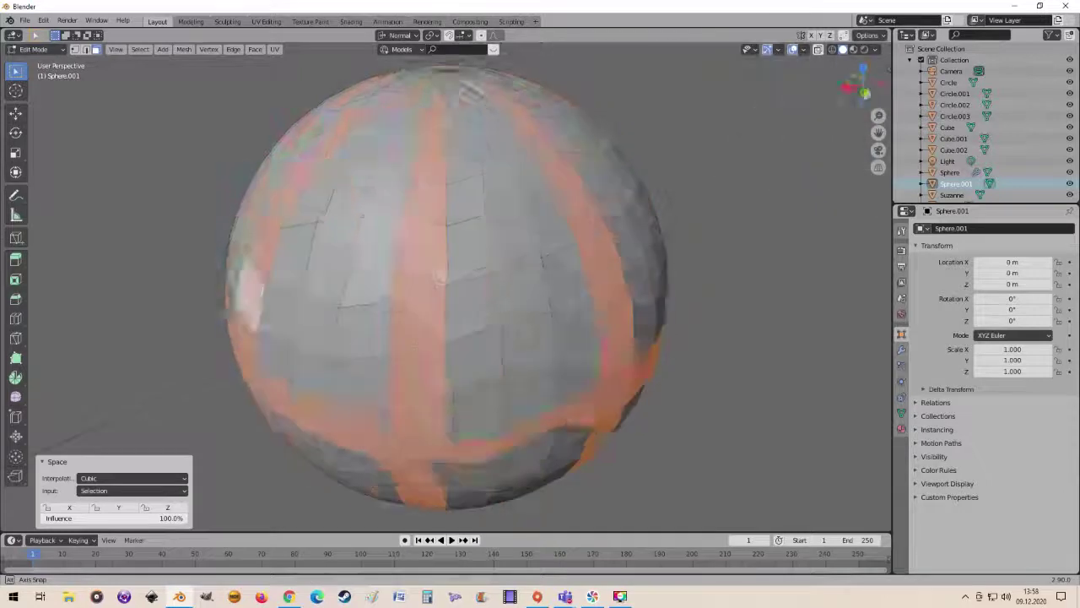
- Extrude the strips along their normals in place and scale them to 0.952
key(e)
right_click(754, 387)
key(s)
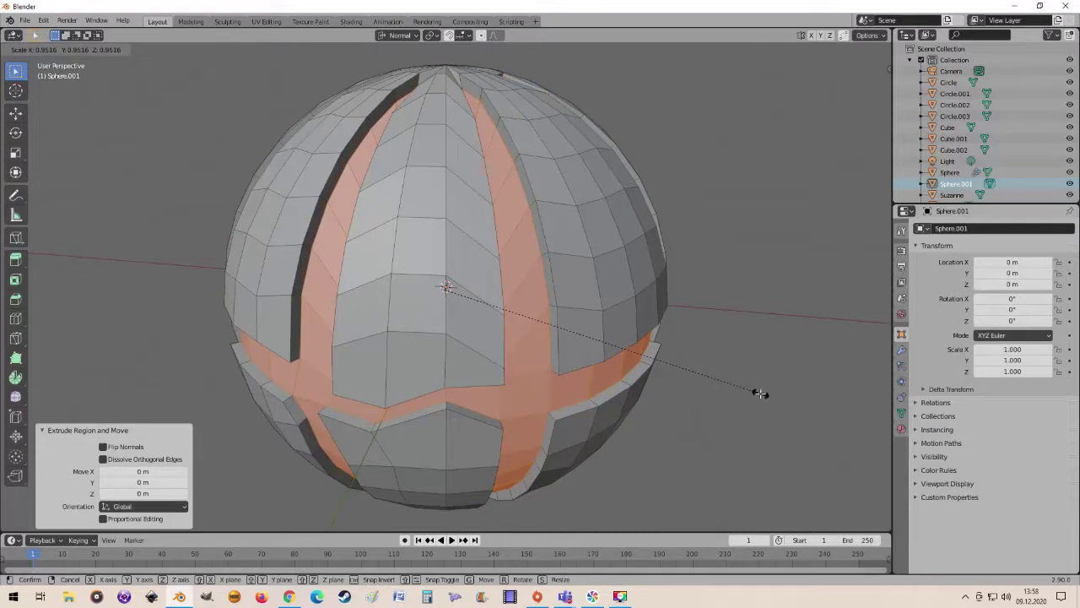
click(760, 393)
- Return to Object Mode and apply level 2 subdivision to the sphere
key(Tab)
mouse_move(654, 347)
middle_down()
mouse_move(344, 306)
mouse_move(629, 312)
mouse_move(482, 308)
mouse_move(487, 272)
mouse_move(511, 291)
mouse_move(514, 335)
mouse_move(571, 343)
mouse_move(540, 306)
mouse_move(446, 293)
mouse_move(547, 240)
mouse_move(483, 215)
mouse_move(487, 193)
mouse_move(494, 261)
mouse_move(448, 284)
mouse_move(506, 369)
mouse_move(416, 412)
mouse_move(501, 326)
mouse_move(497, 374)
mouse_move(315, 354)
mouse_move(535, 345)
mouse_move(458, 349)
mouse_move(451, 292)
mouse_move(378, 265)
mouse_move(447, 284)
mouse_move(501, 278)
mouse_move(448, 282)
mouse_move(401, 350)
mouse_move(399, 286)
mouse_move(486, 280)
mouse_move(436, 278)
mouse_move(412, 261)
mouse_move(406, 237)
mouse_move(509, 269)
middle_up()
key(ctrl+2)
mouse_move(711, 318)
middle_down()
mouse_move(415, 334)
mouse_move(397, 349)
mouse_move(347, 355)
mouse_move(330, 335)
mouse_move(353, 359)
middle_up()
scroll(440, 309, up, 2)
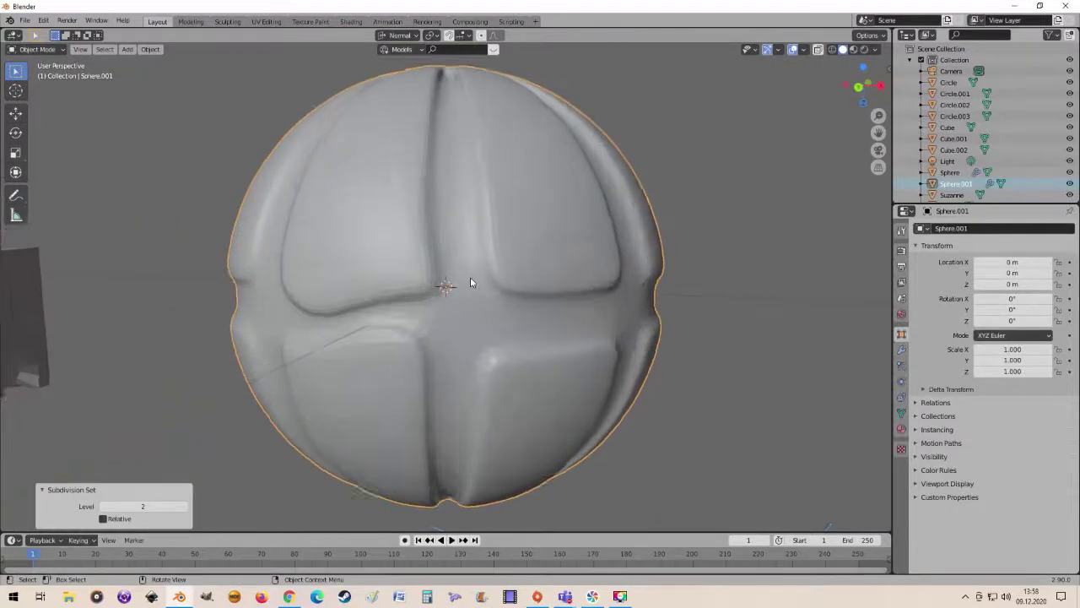
scroll(470, 277, down, 3)
mouse_move(506, 258)
middle_down()
mouse_move(495, 313)
mouse_move(497, 242)
mouse_move(518, 229)
mouse_move(514, 277)
mouse_move(490, 286)
mouse_move(608, 306)
mouse_move(589, 220)
mouse_move(542, 254)
mouse_move(511, 331)
mouse_move(470, 306)
mouse_move(483, 291)
mouse_move(596, 299)
mouse_move(587, 229)
mouse_move(575, 234)
mouse_move(509, 193)
mouse_move(518, 337)
mouse_move(489, 332)
mouse_move(589, 318)
middle_up()
scroll(518, 247, up, 1)
scroll(490, 286, down, 2)
scroll(522, 305, down, 2)
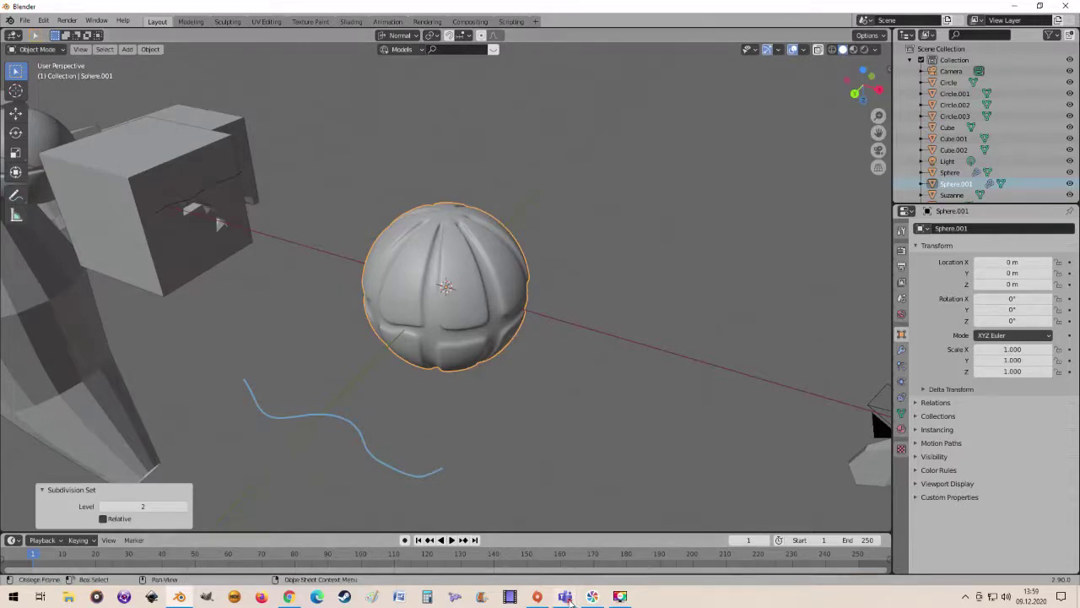
mouse_move(564, 596)
click(655, 532)
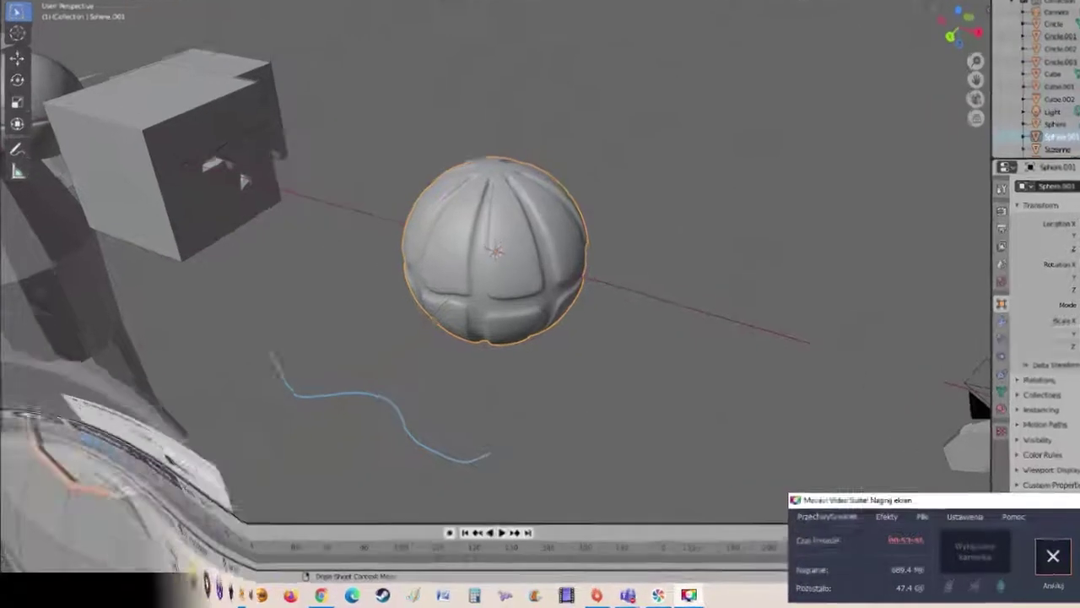